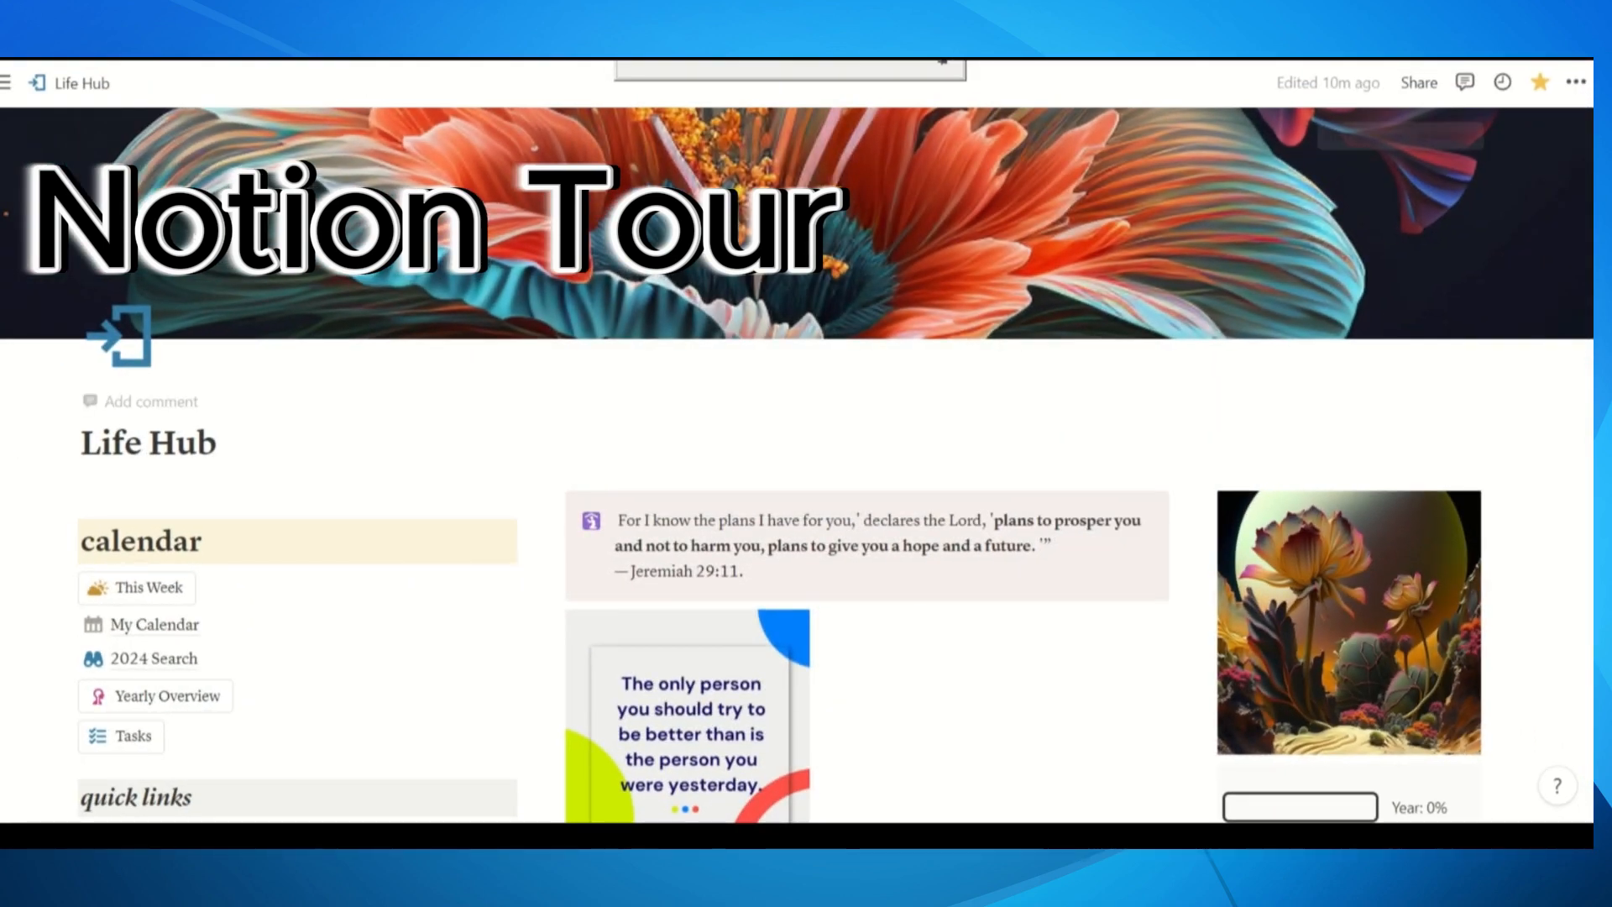
Look over the Life Hub page's calendar, quick links, at home and family hub sections
scroll(371, 476, "down", 3)
scroll(371, 476, "up", 2)
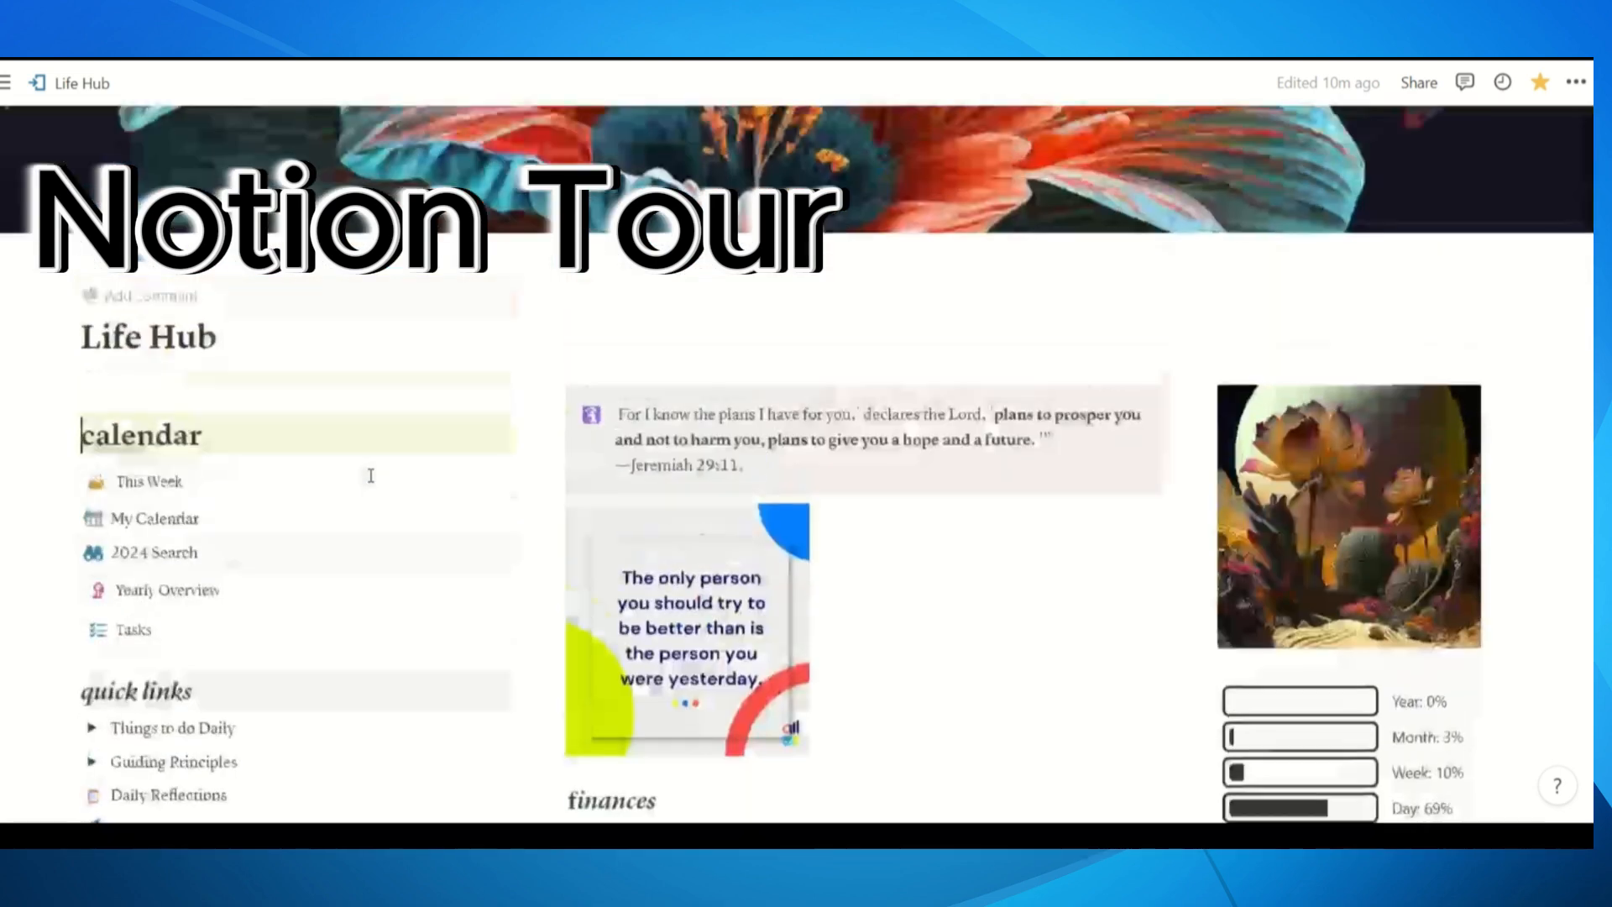
scroll(371, 476, "down", 2)
scroll(371, 476, "up", 5)
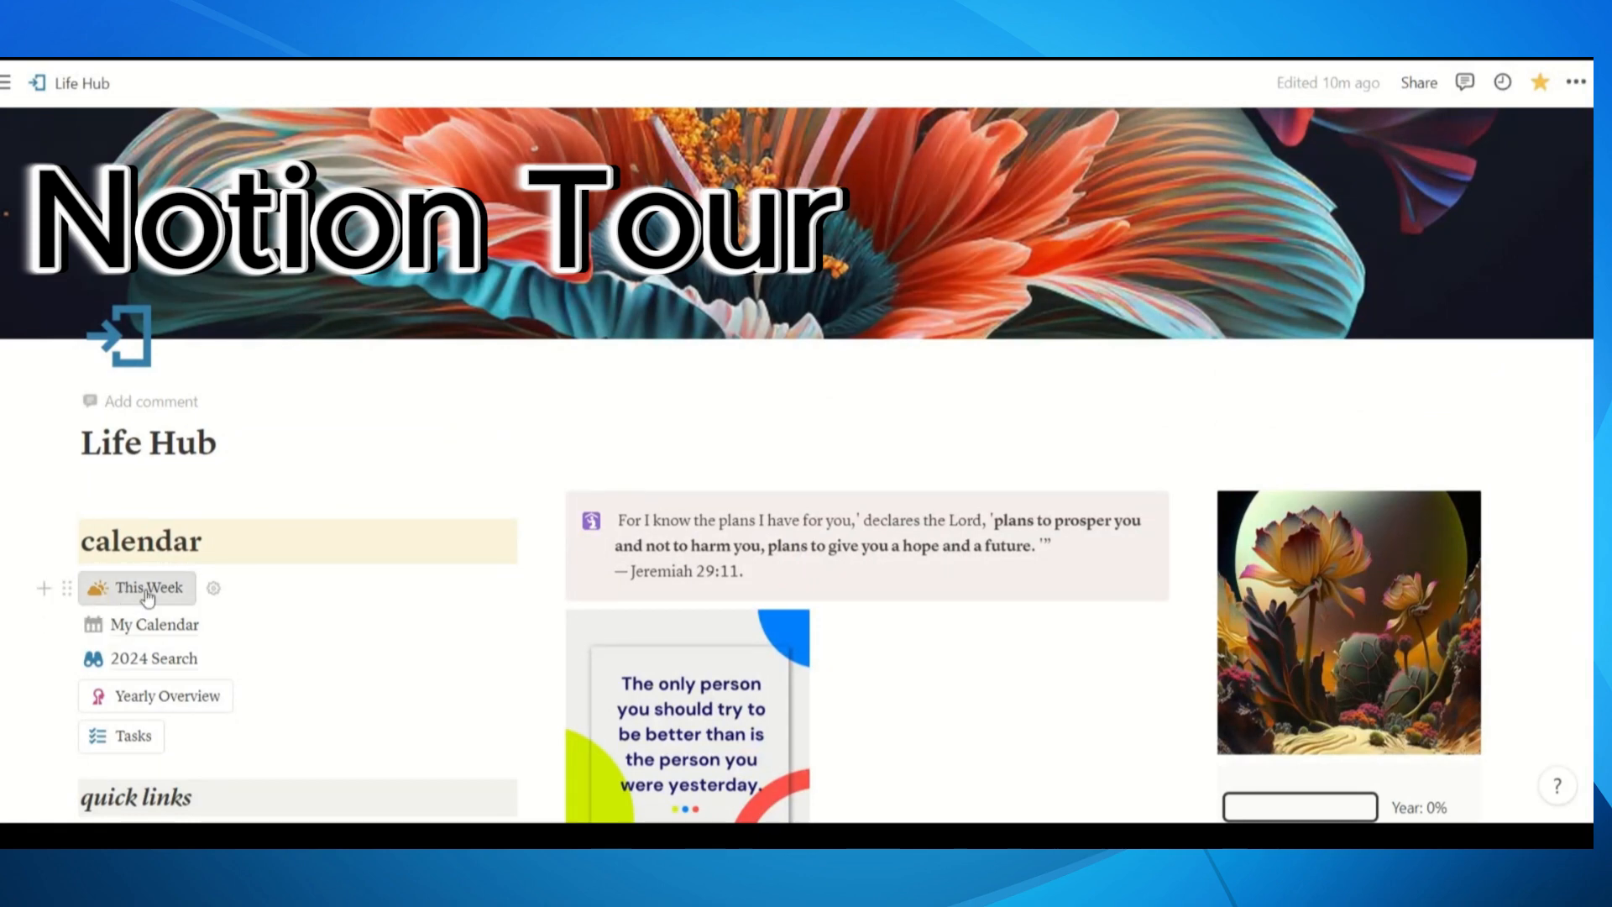
scroll(227, 604, "down", 3)
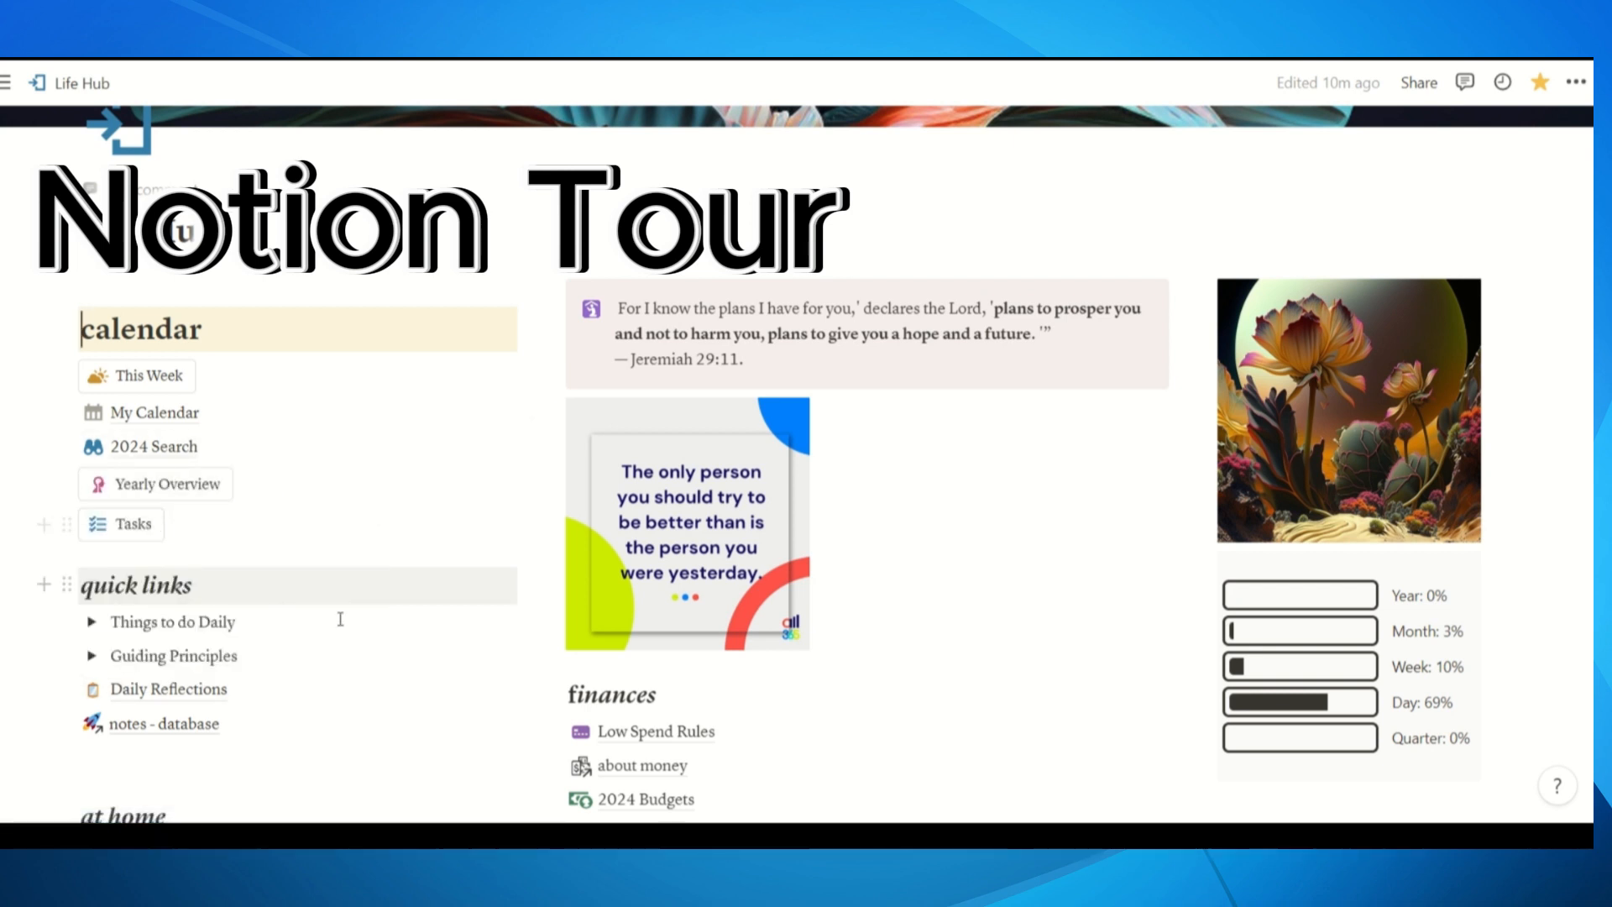
scroll(340, 619, "down", 2)
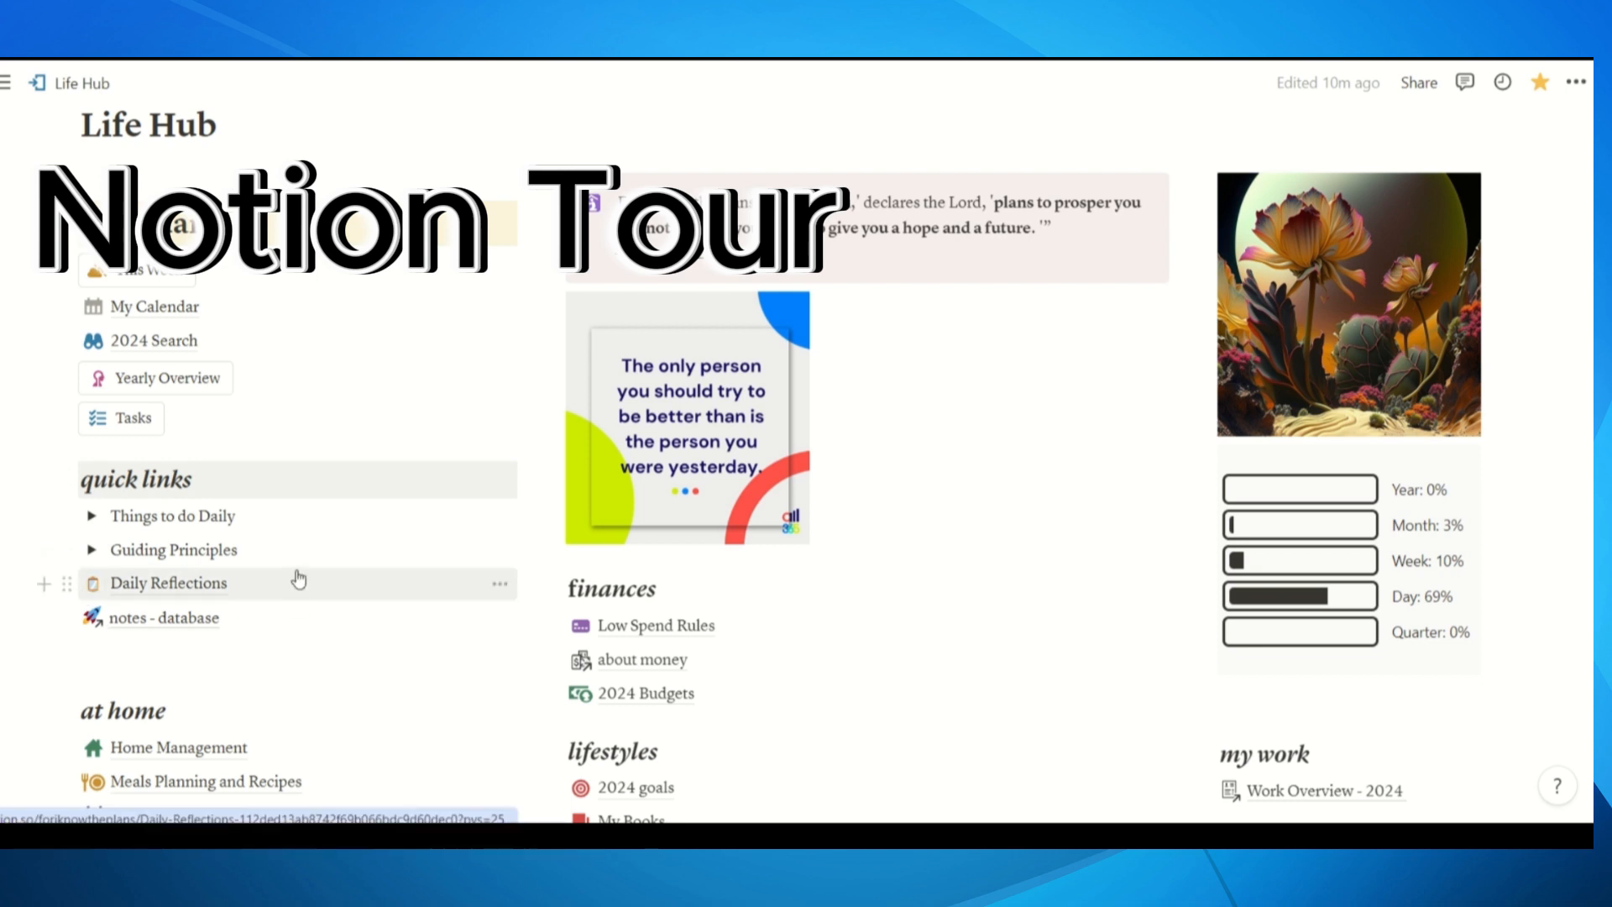
mouse_move(298, 578)
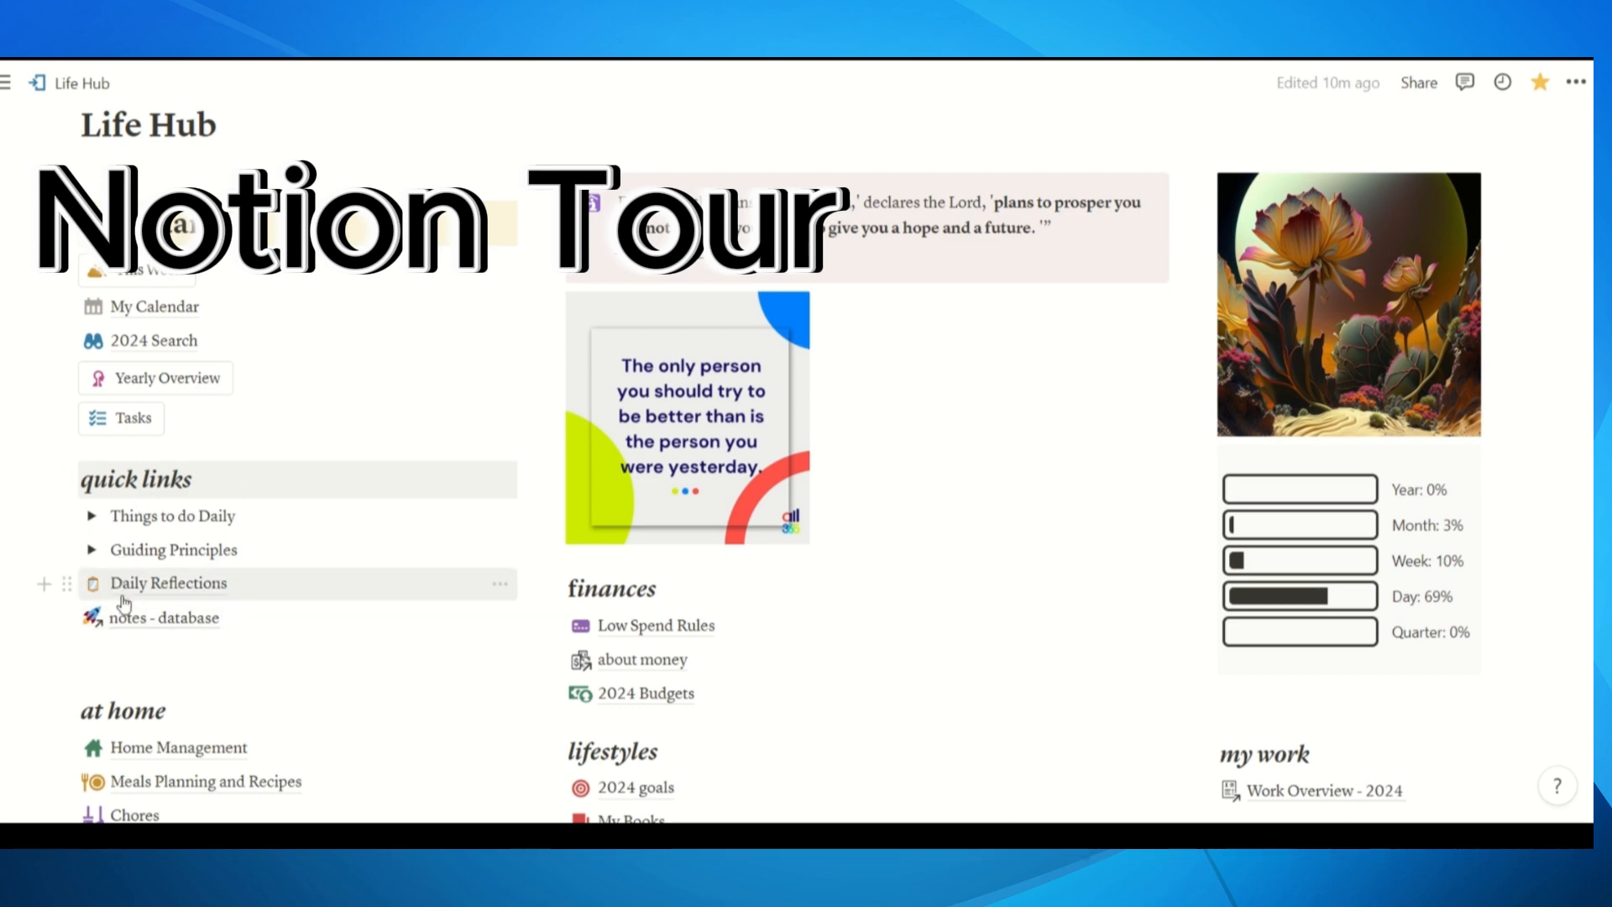
scroll(363, 607, "down", 3)
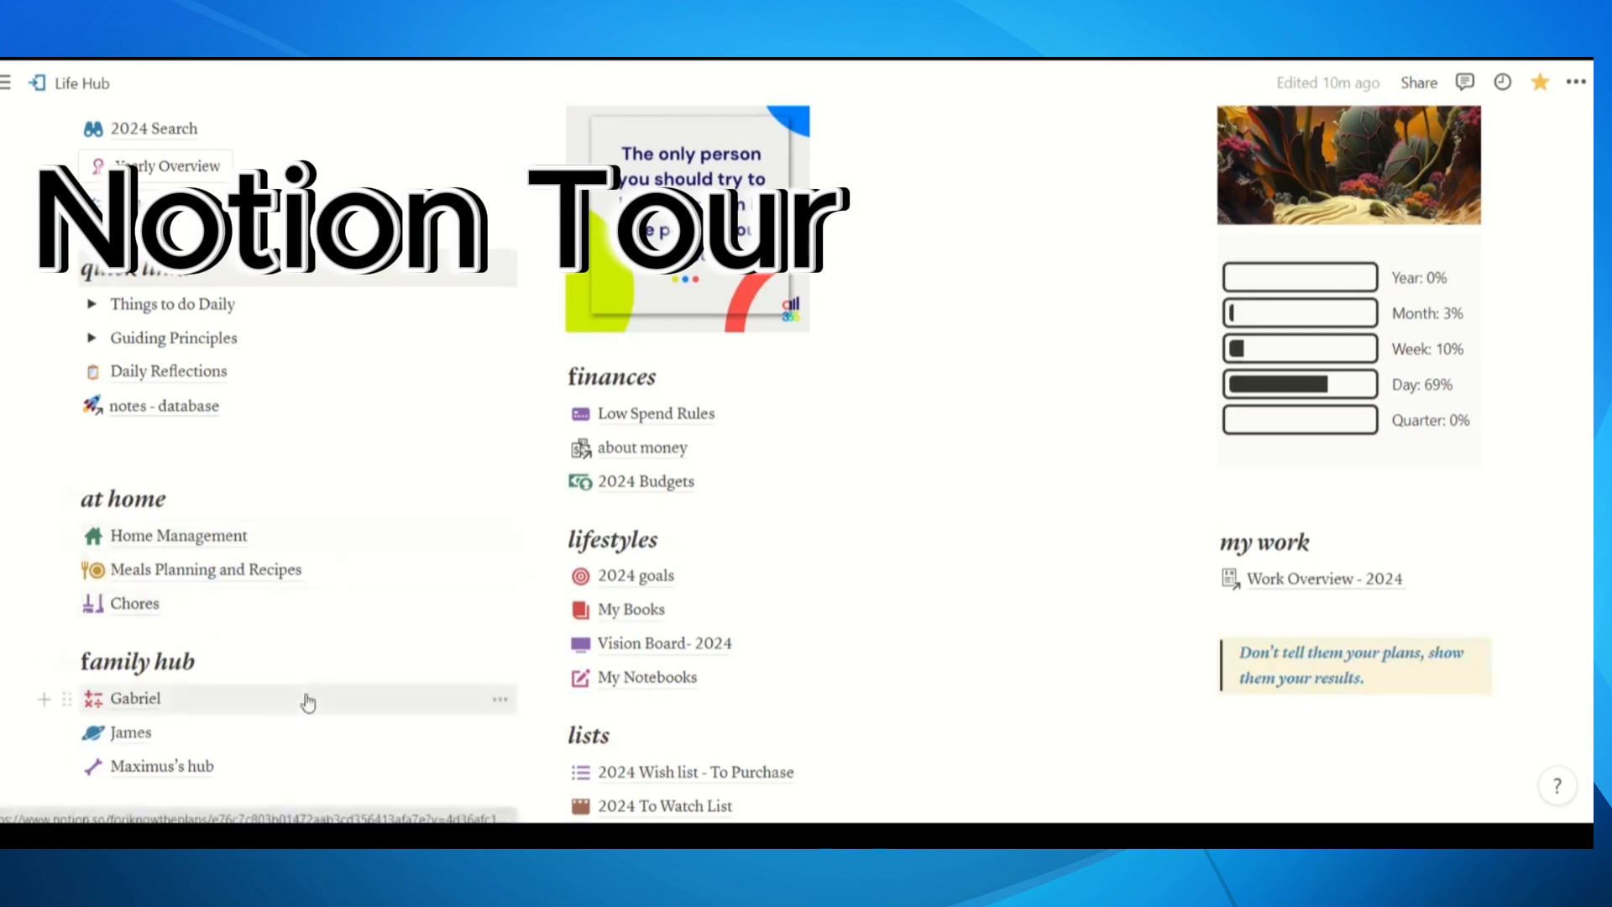
scroll(305, 702, "down", 1)
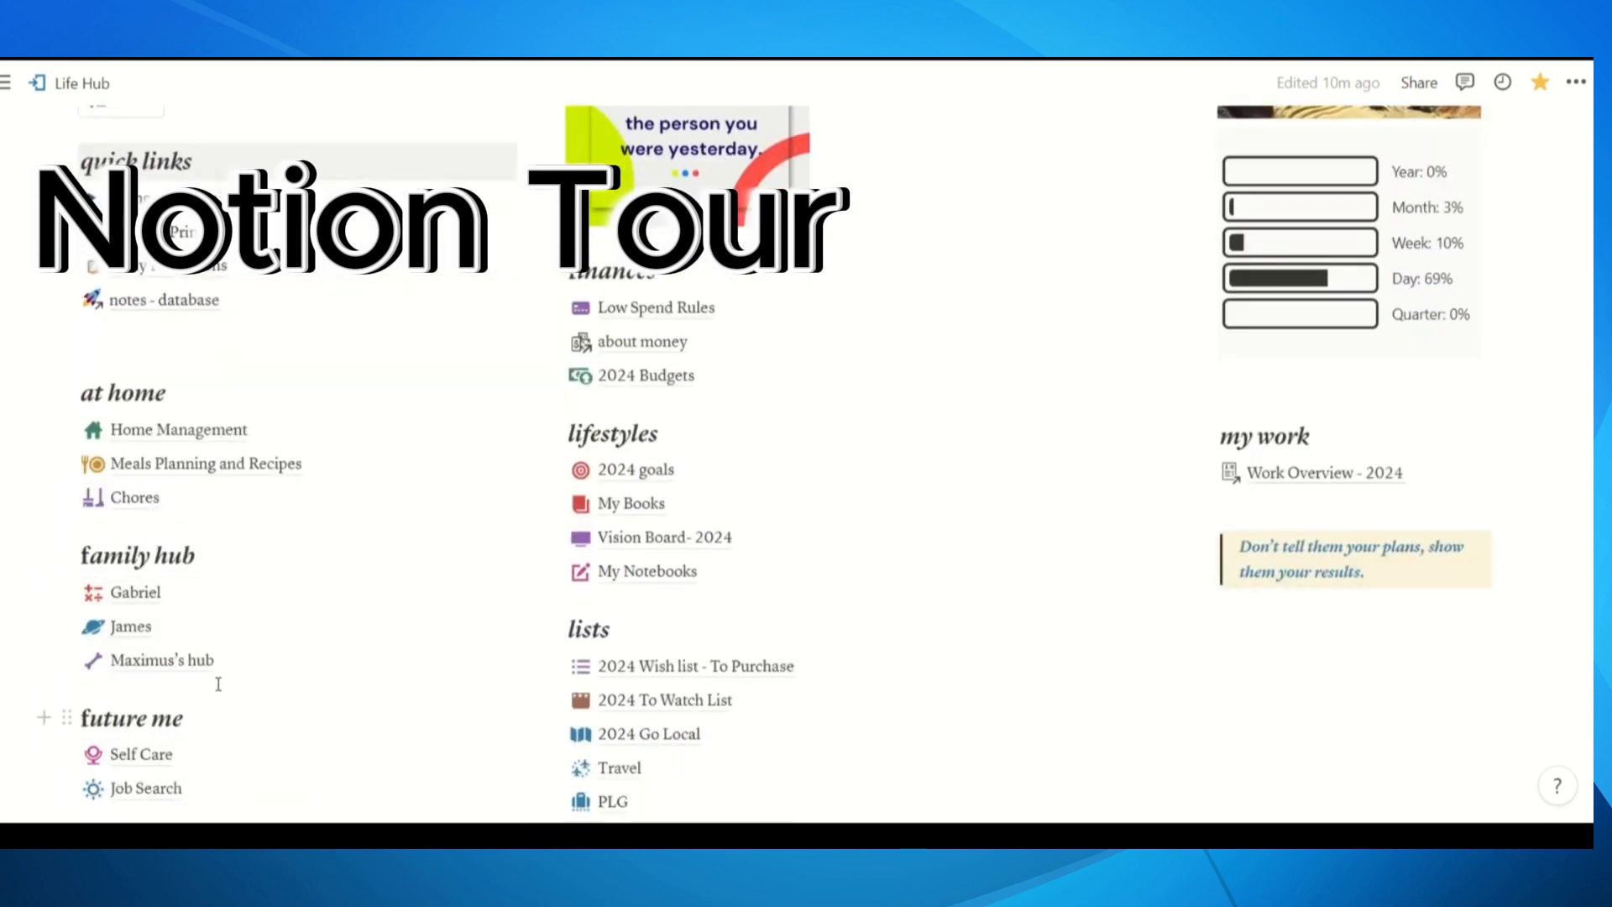
scroll(965, 514, "up", 4)
scroll(965, 529, "down", 1)
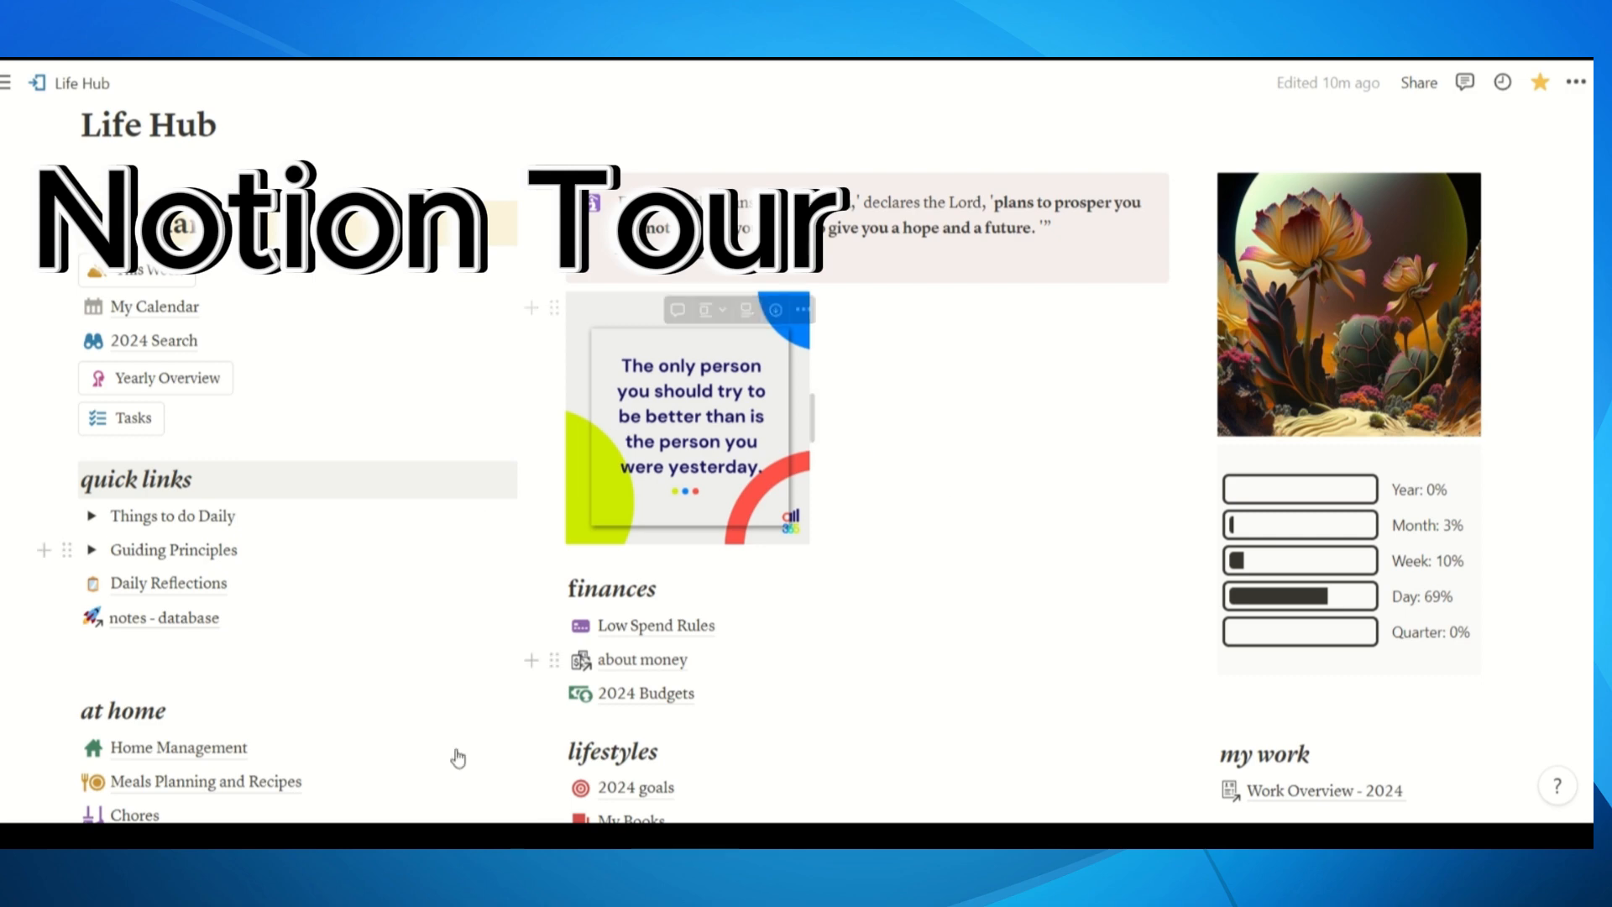
Review the Life Hub's finances, lifestyles and lists sections, along with its time progress bars and my work section
scroll(828, 655, "down", 3)
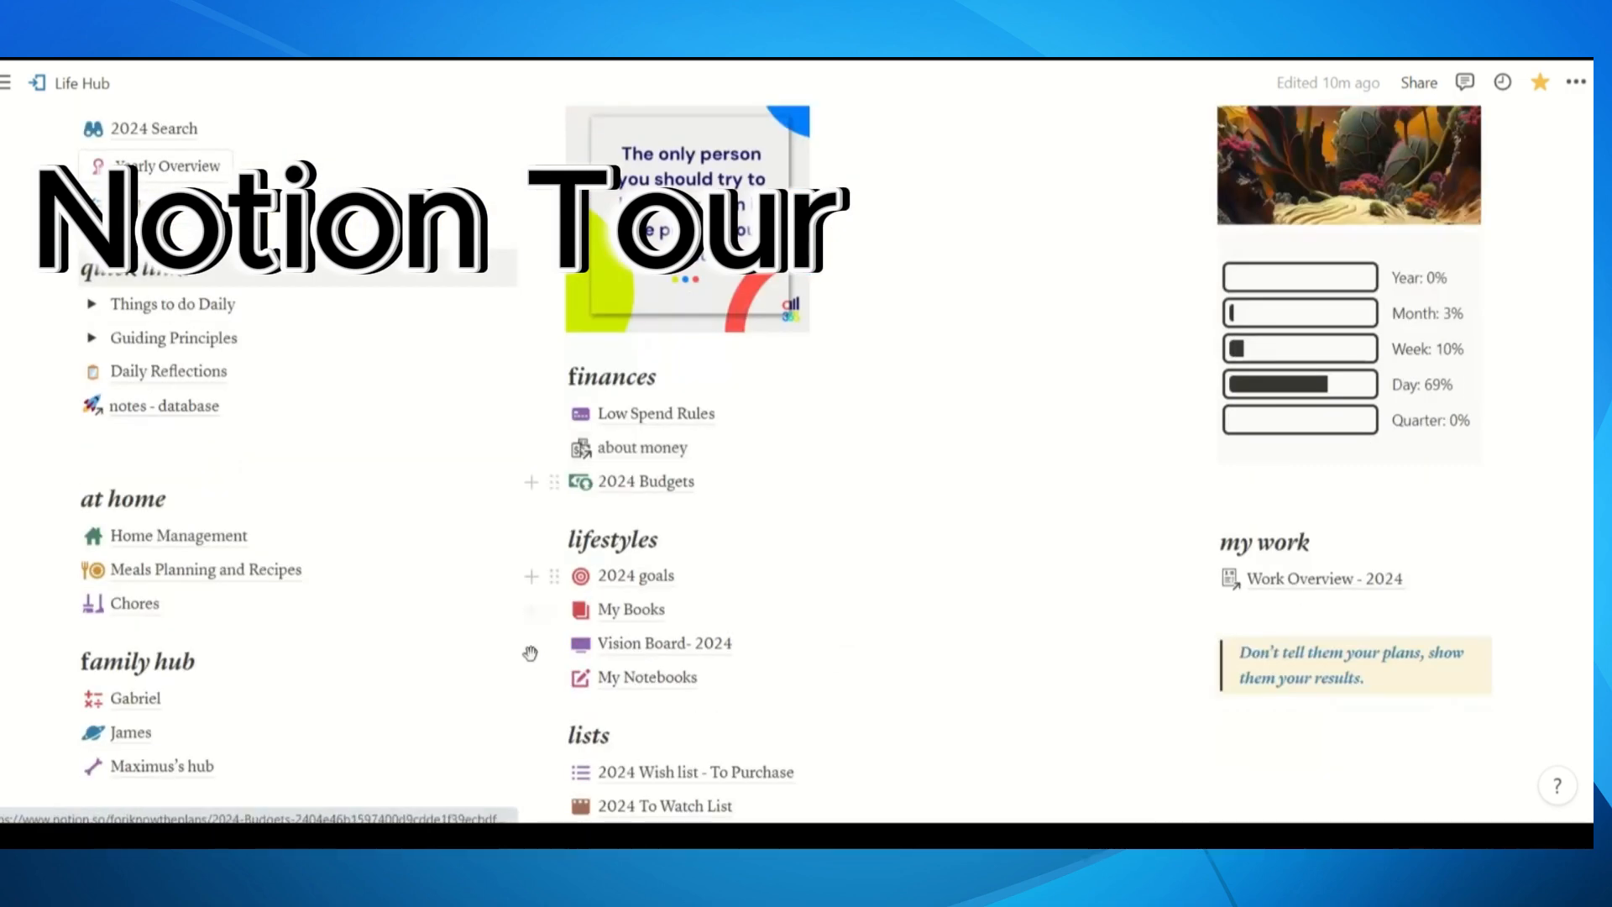
scroll(782, 661, "down", 3)
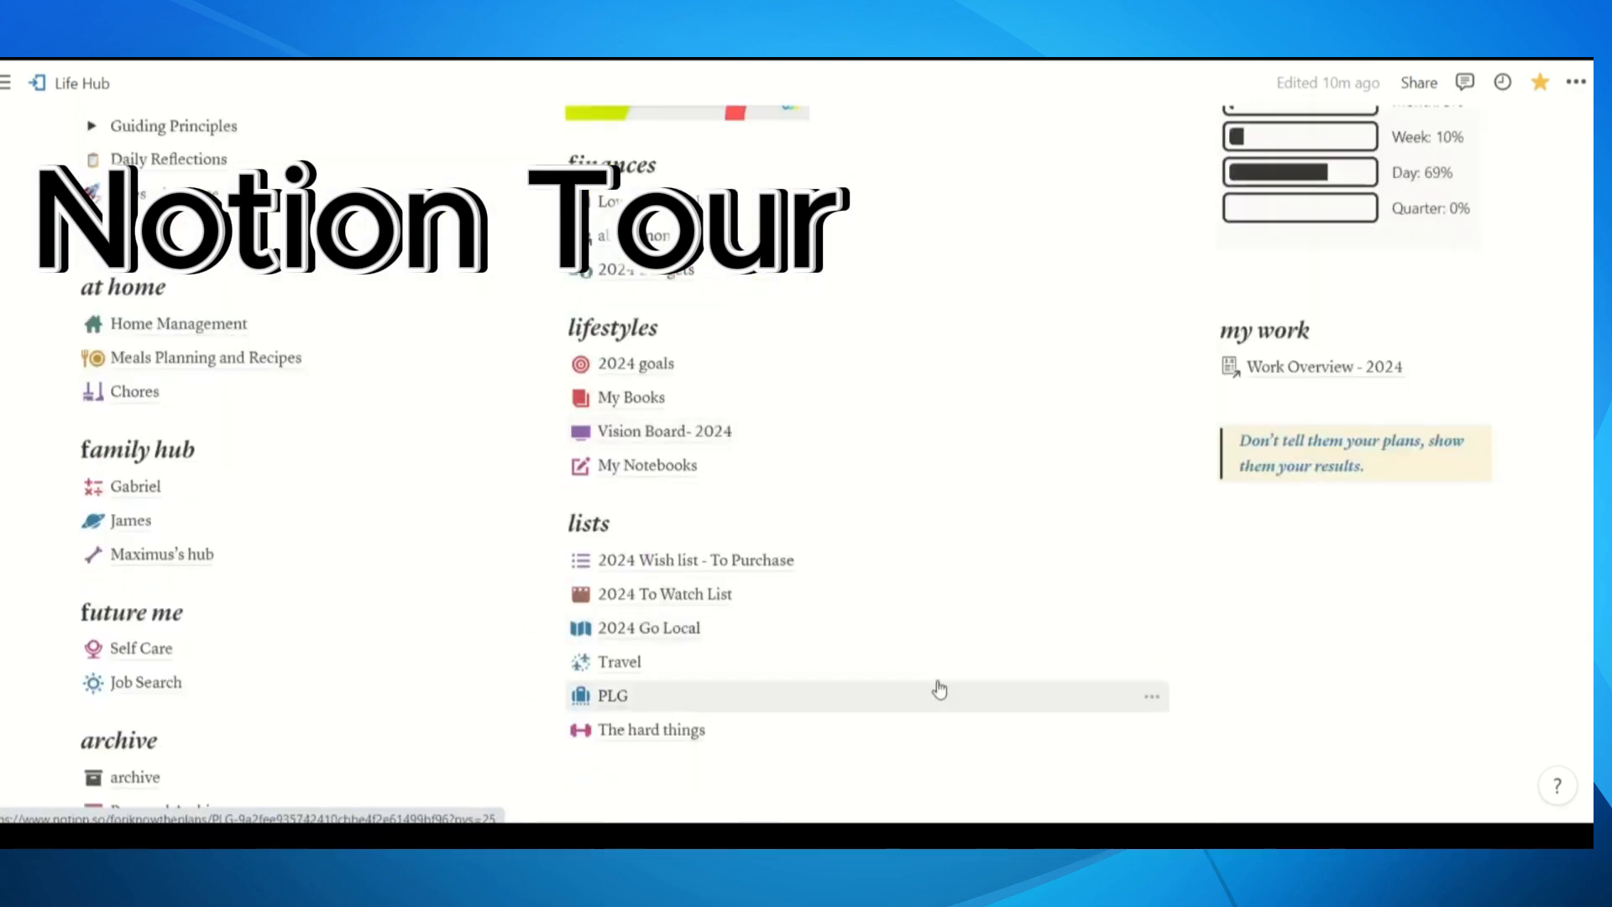
mouse_move(939, 688)
scroll(986, 720, "up", 5)
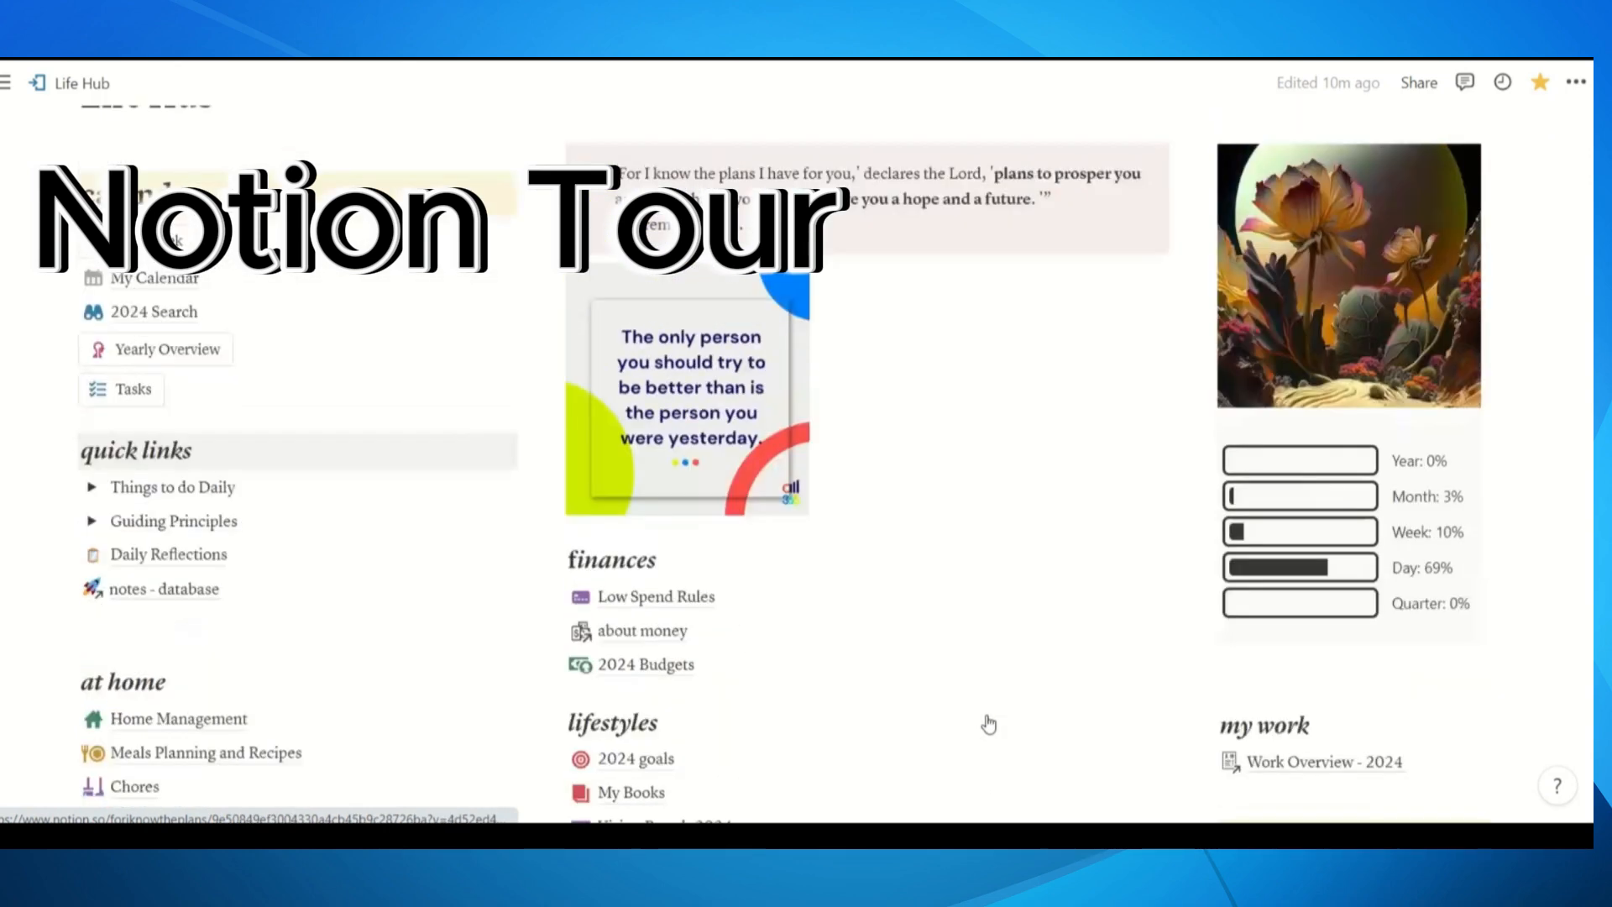
scroll(987, 722, "up", 4)
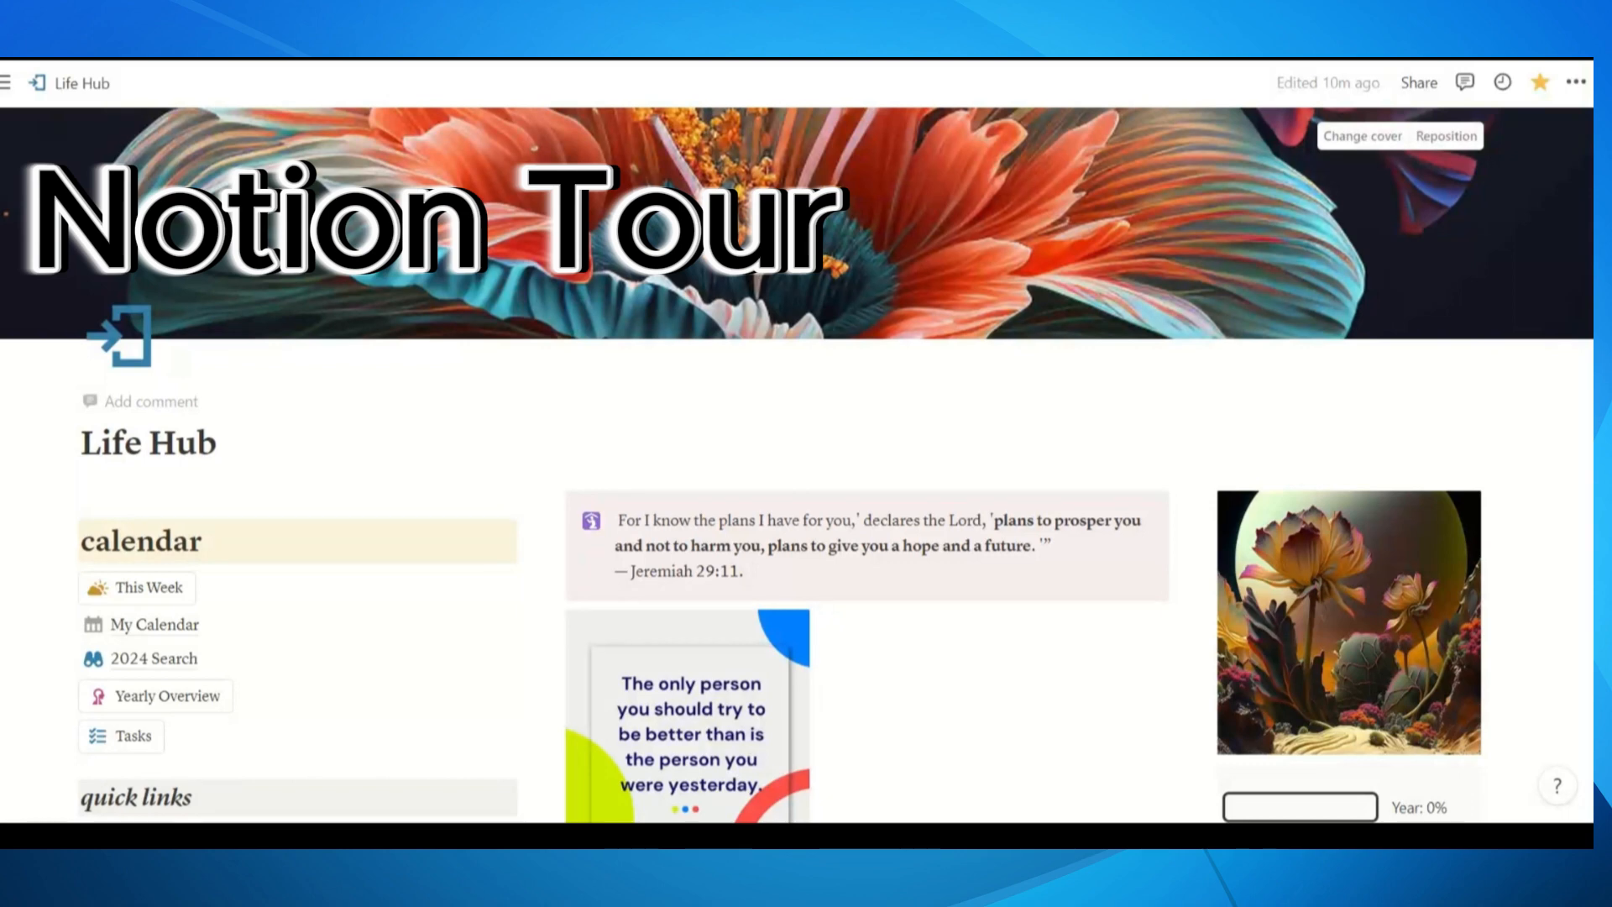
scroll(1469, 554, "down", 1)
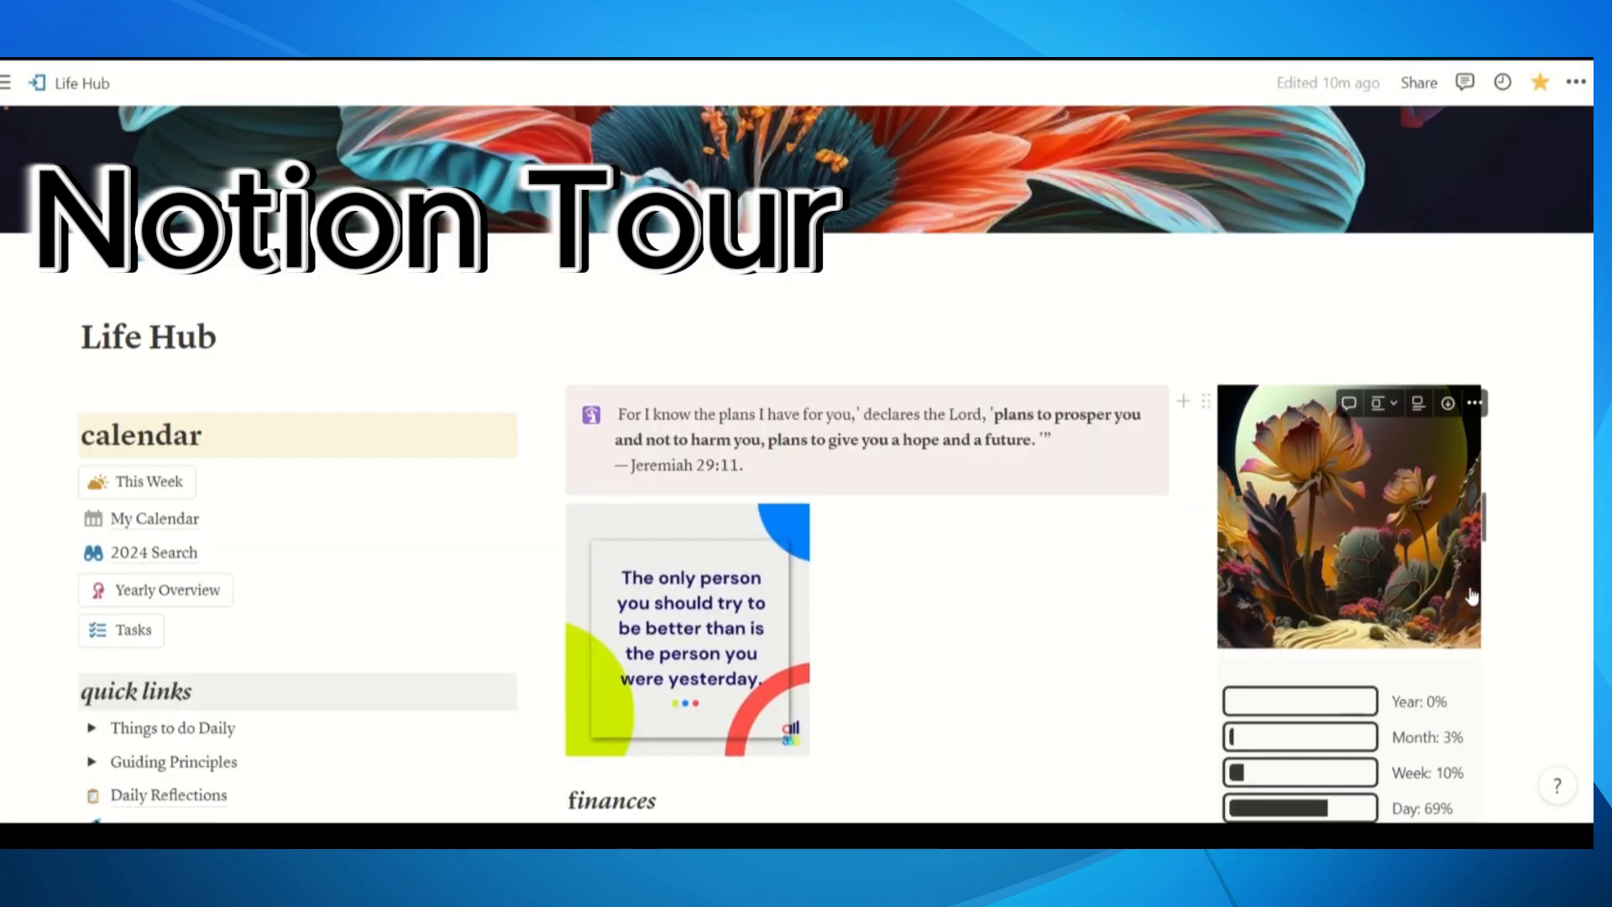
scroll(1472, 594, "down", 2)
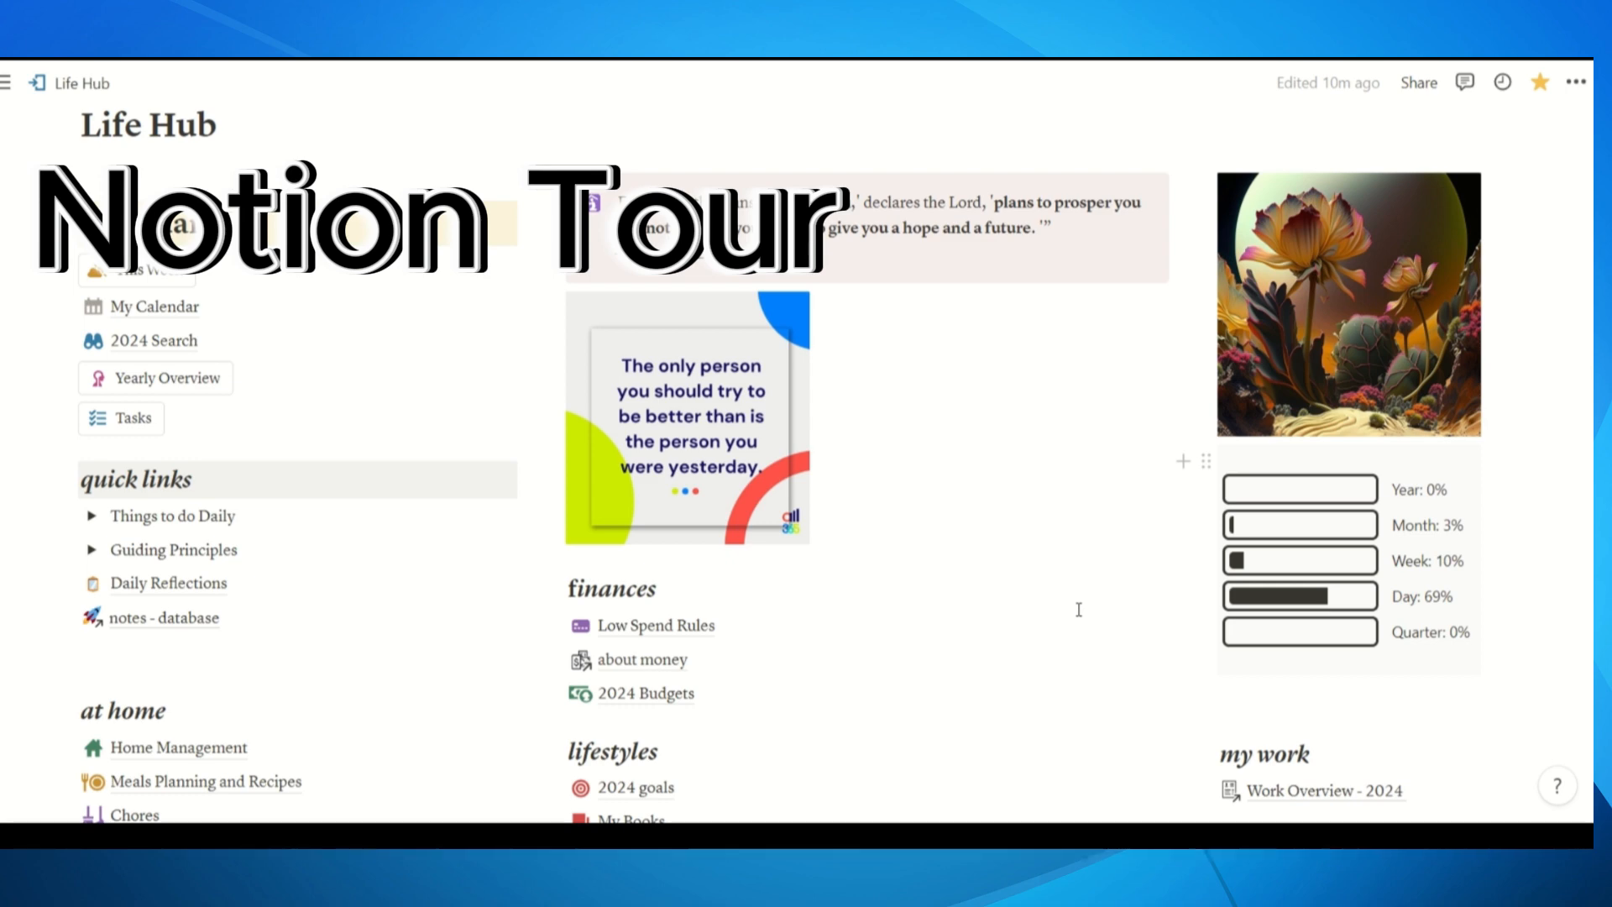
scroll(1175, 588, "down", 3)
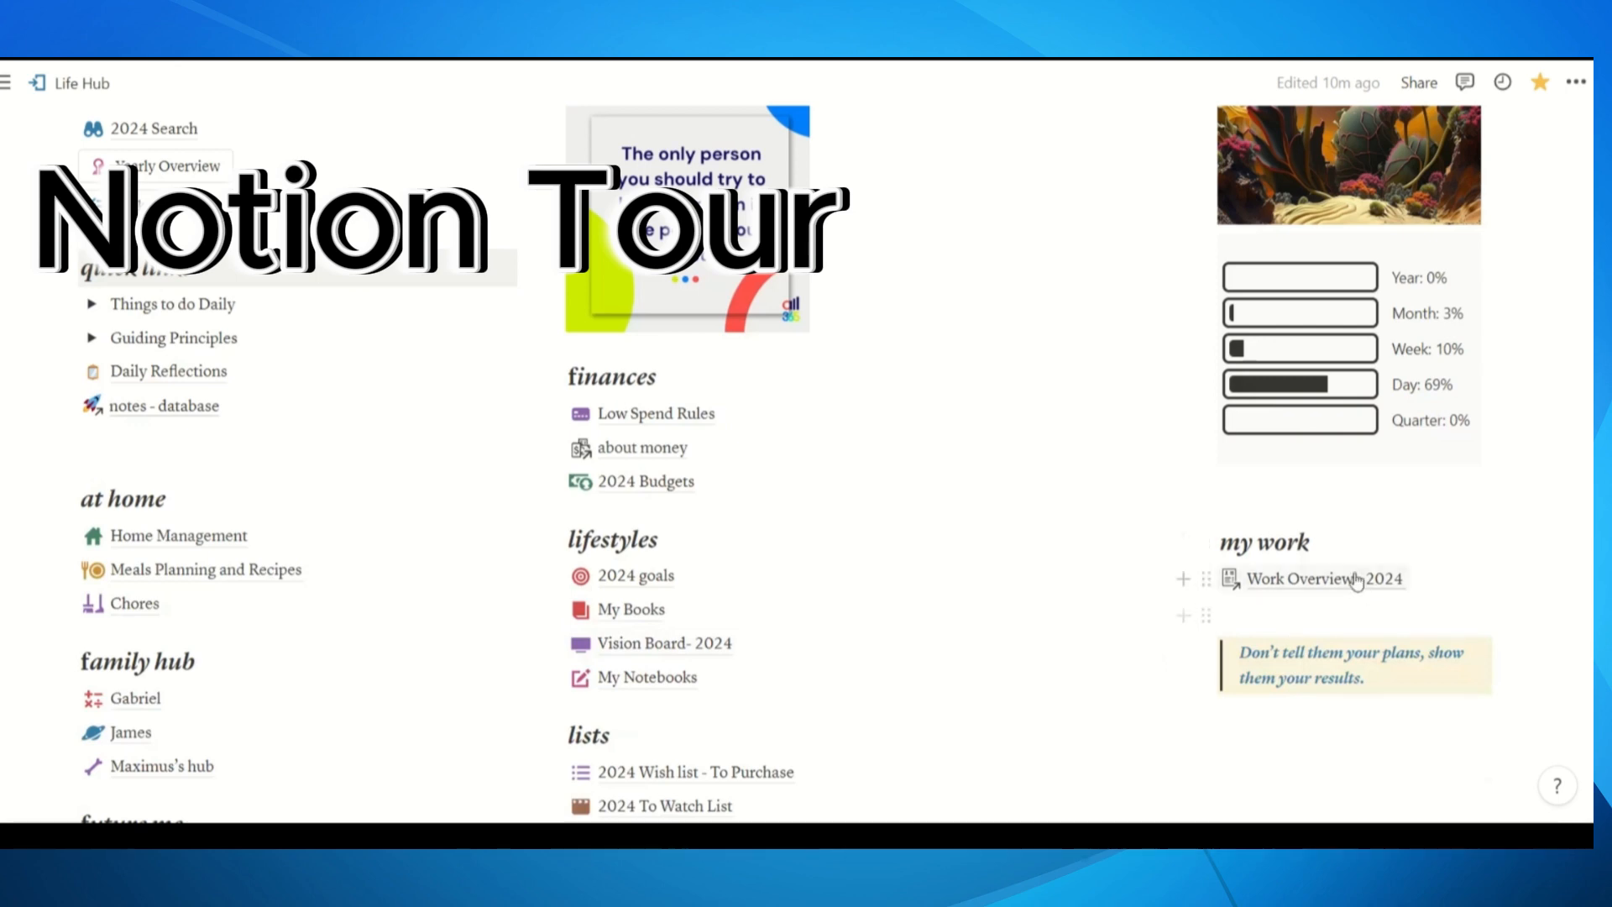
scroll(840, 688, "up", 2)
scroll(834, 703, "up", 3)
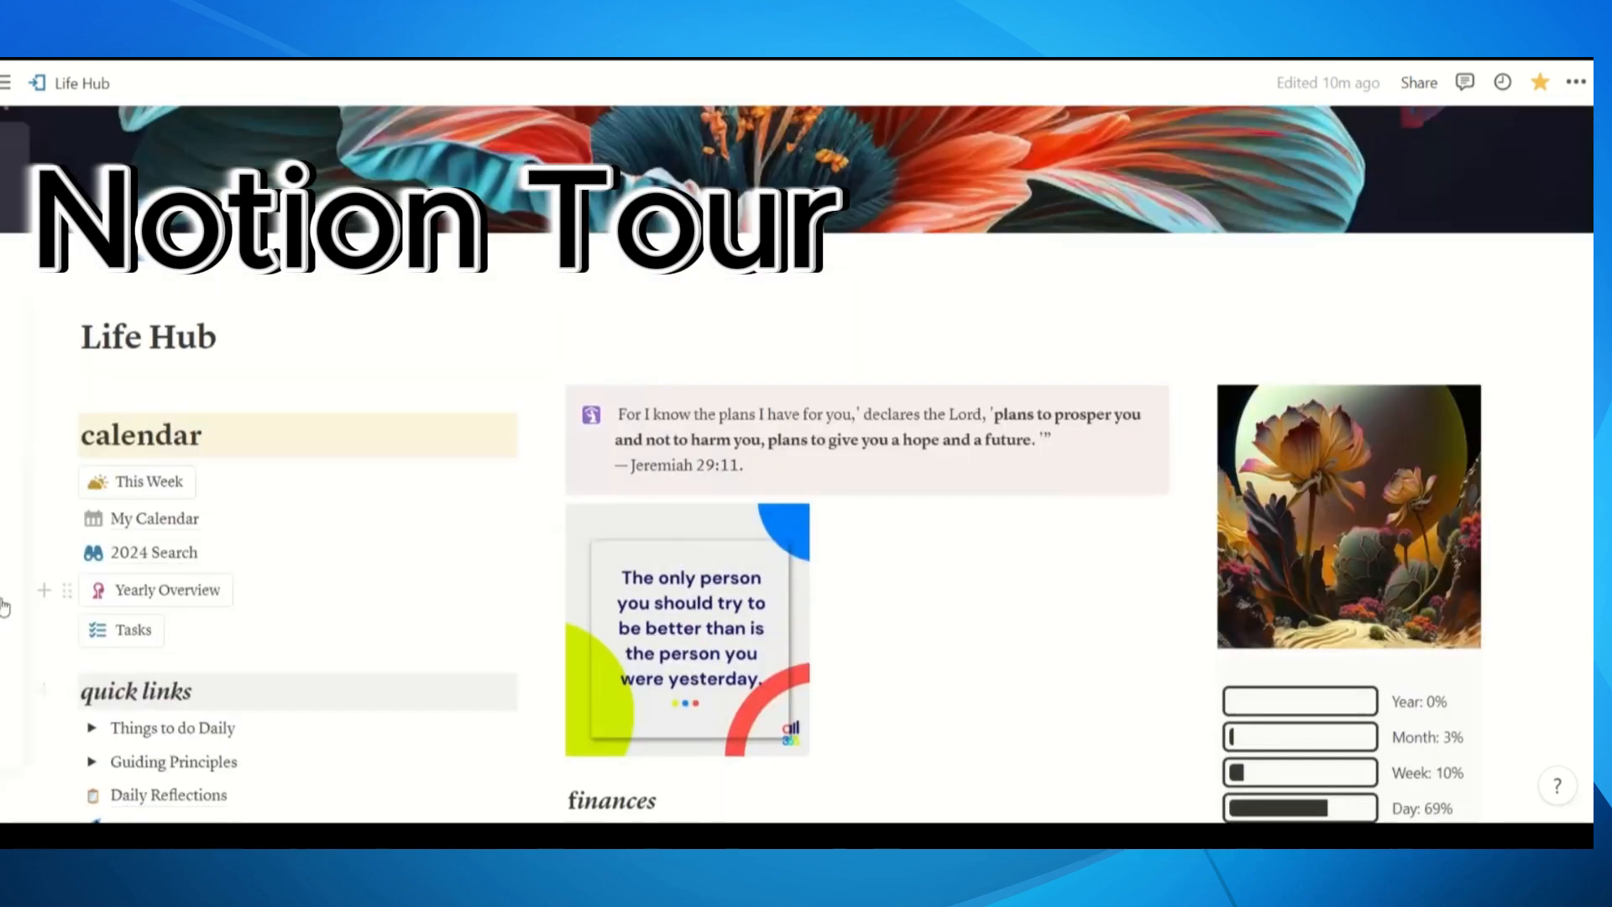
Open the Yearly Overview page from the Life Hub and view its quarterly goals and monthly board
left_click(164, 598)
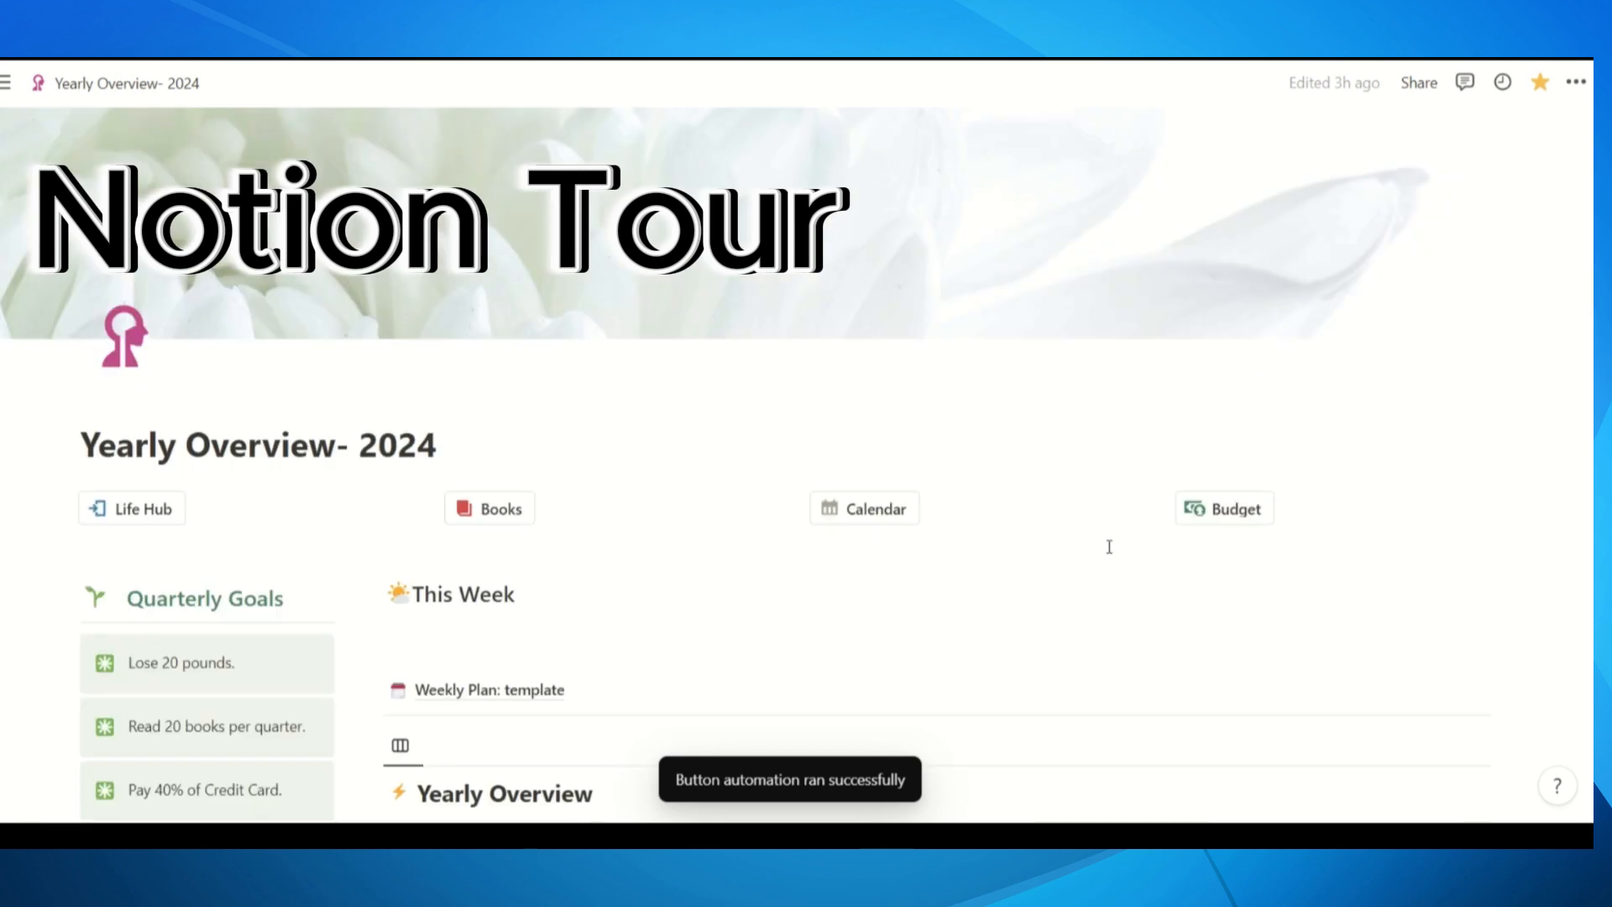
scroll(1109, 547, "down", 3)
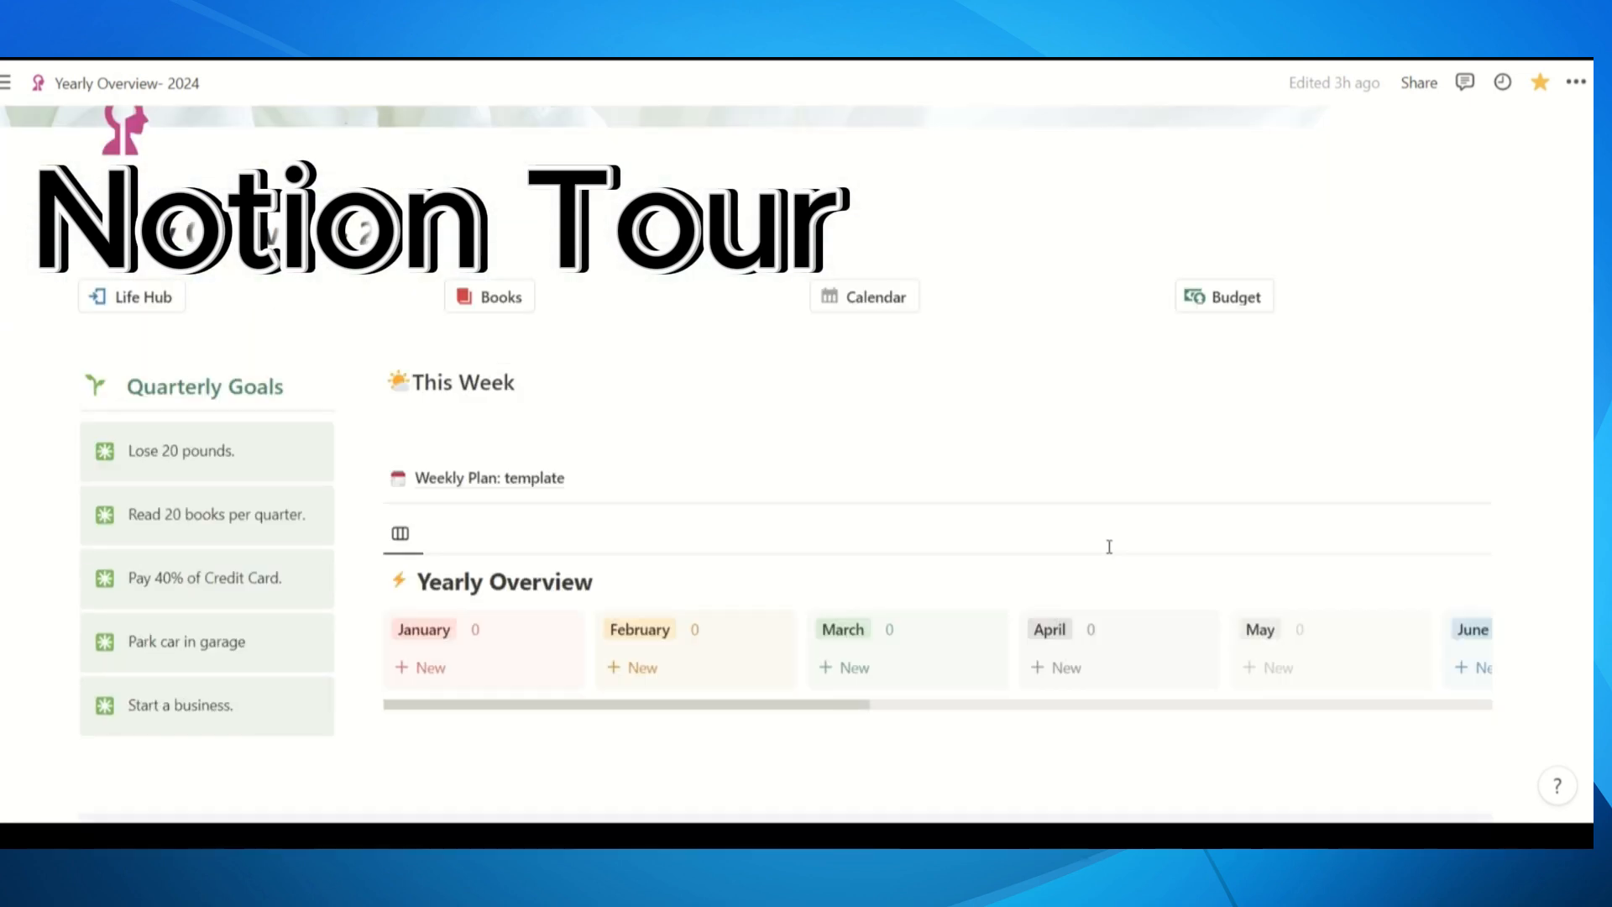
mouse_move(1110, 545)
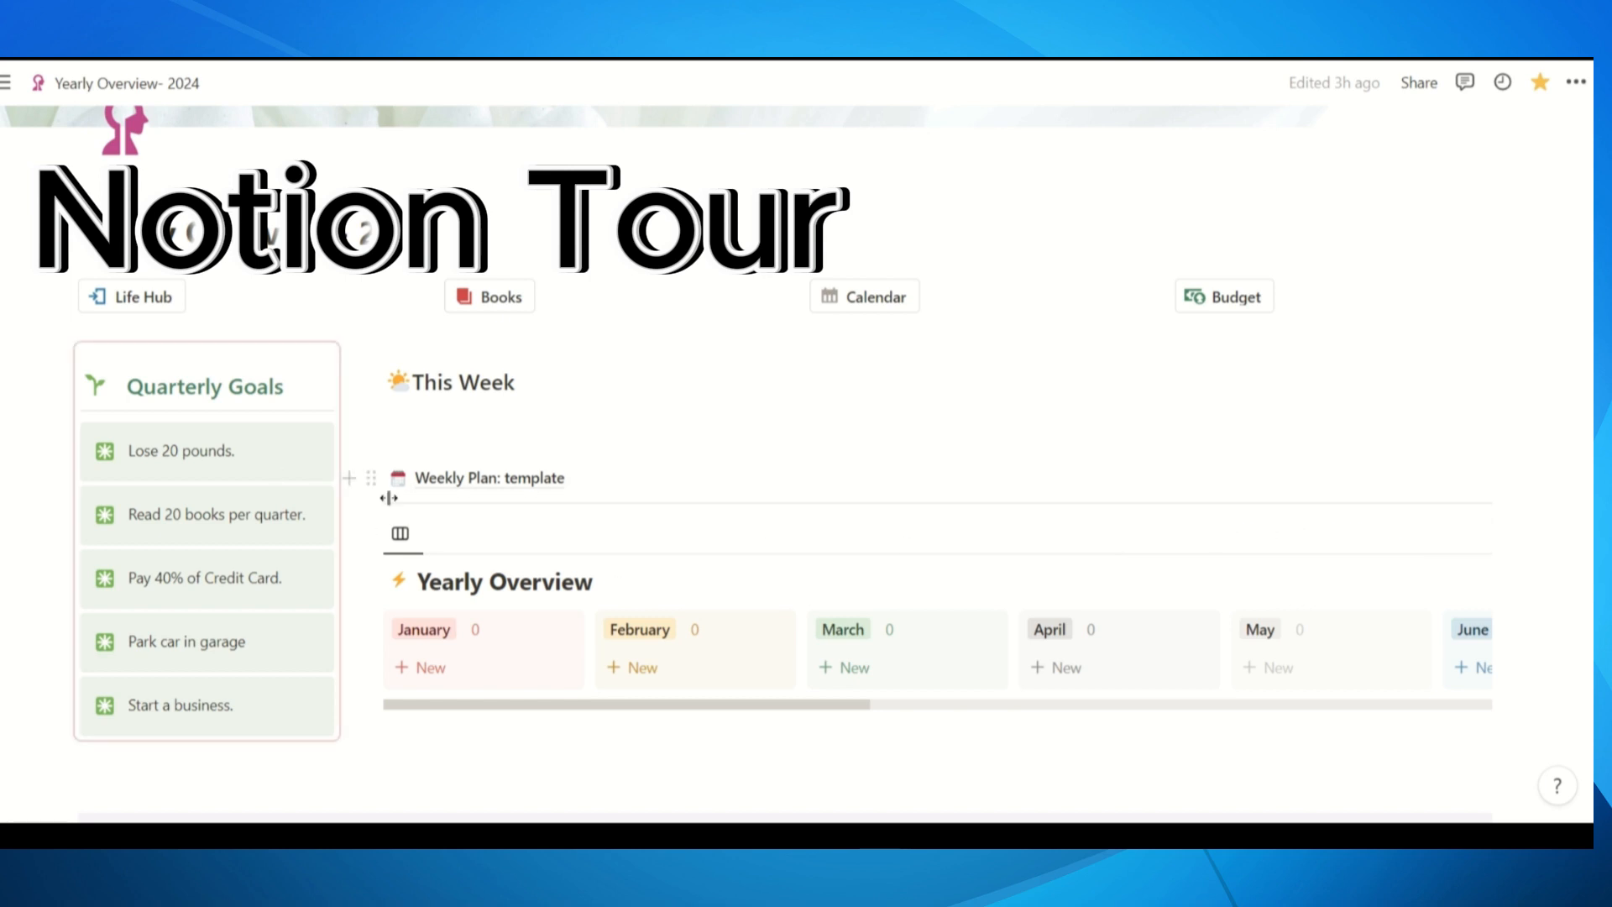
Open the Weekly Plan: template page and look over its shortcut buttons and collapsed sections
mouse_move(526, 487)
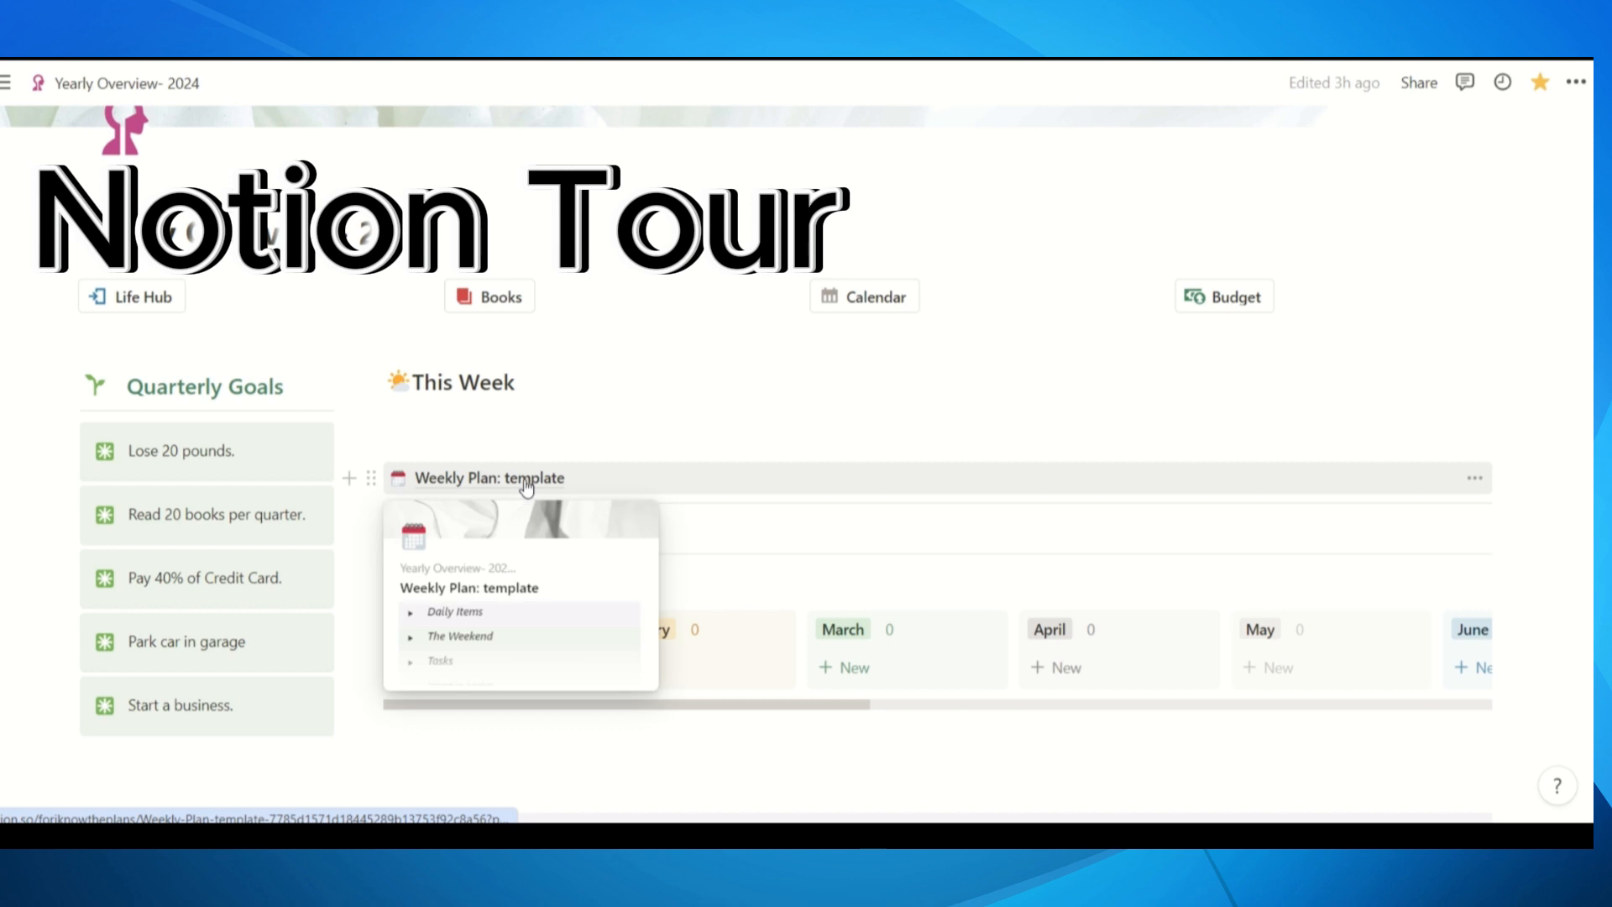
left_click(471, 485)
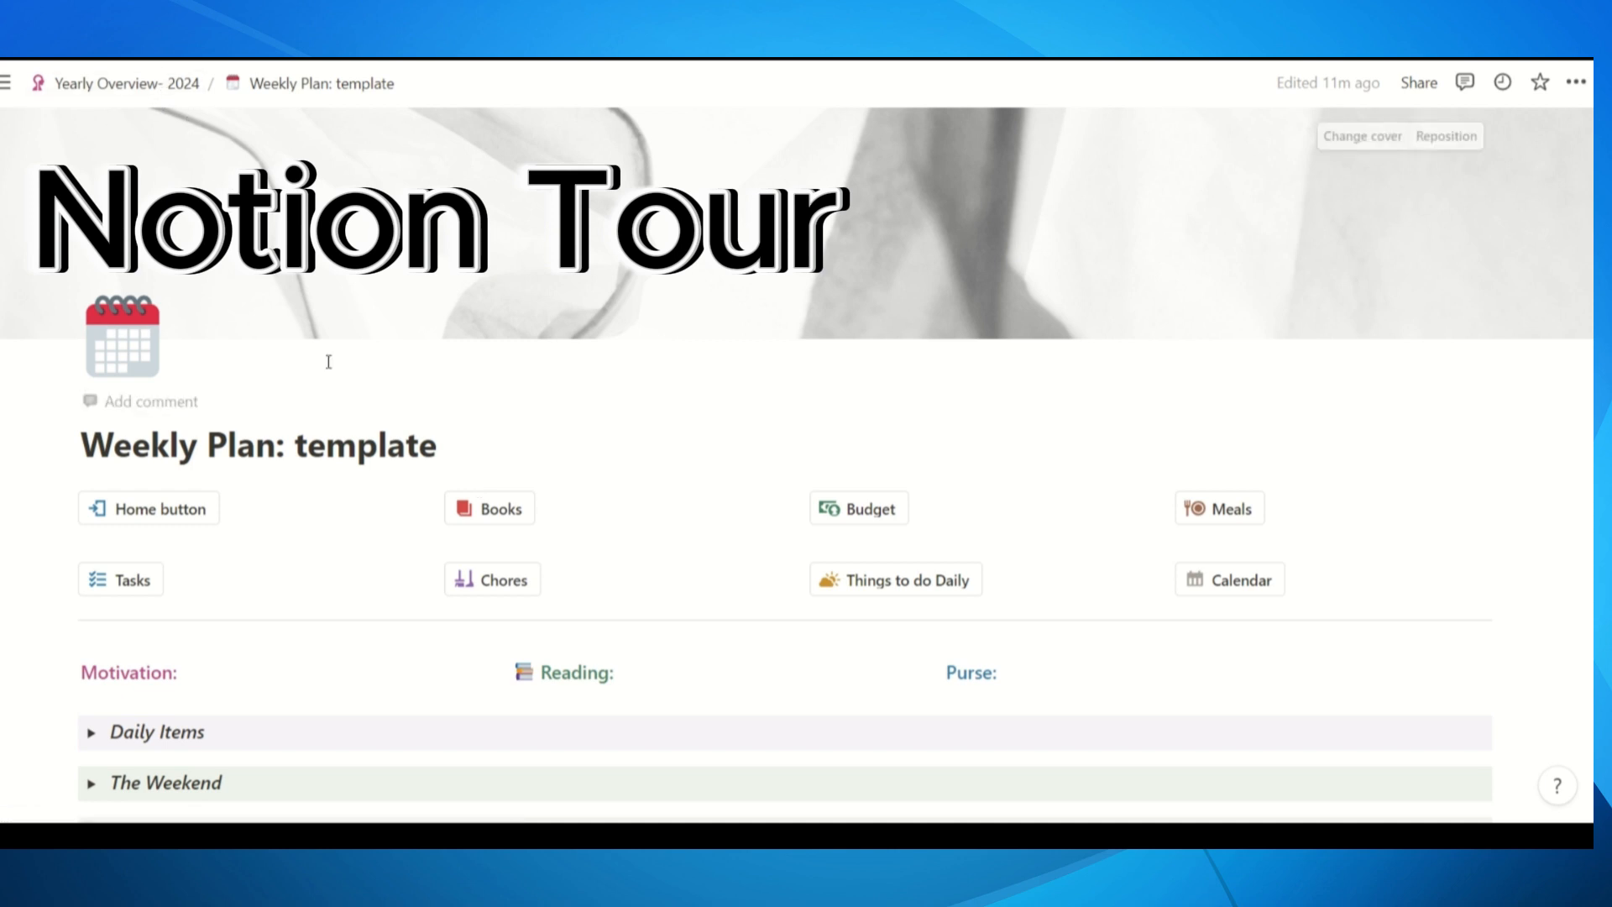
scroll(907, 594, "down", 3)
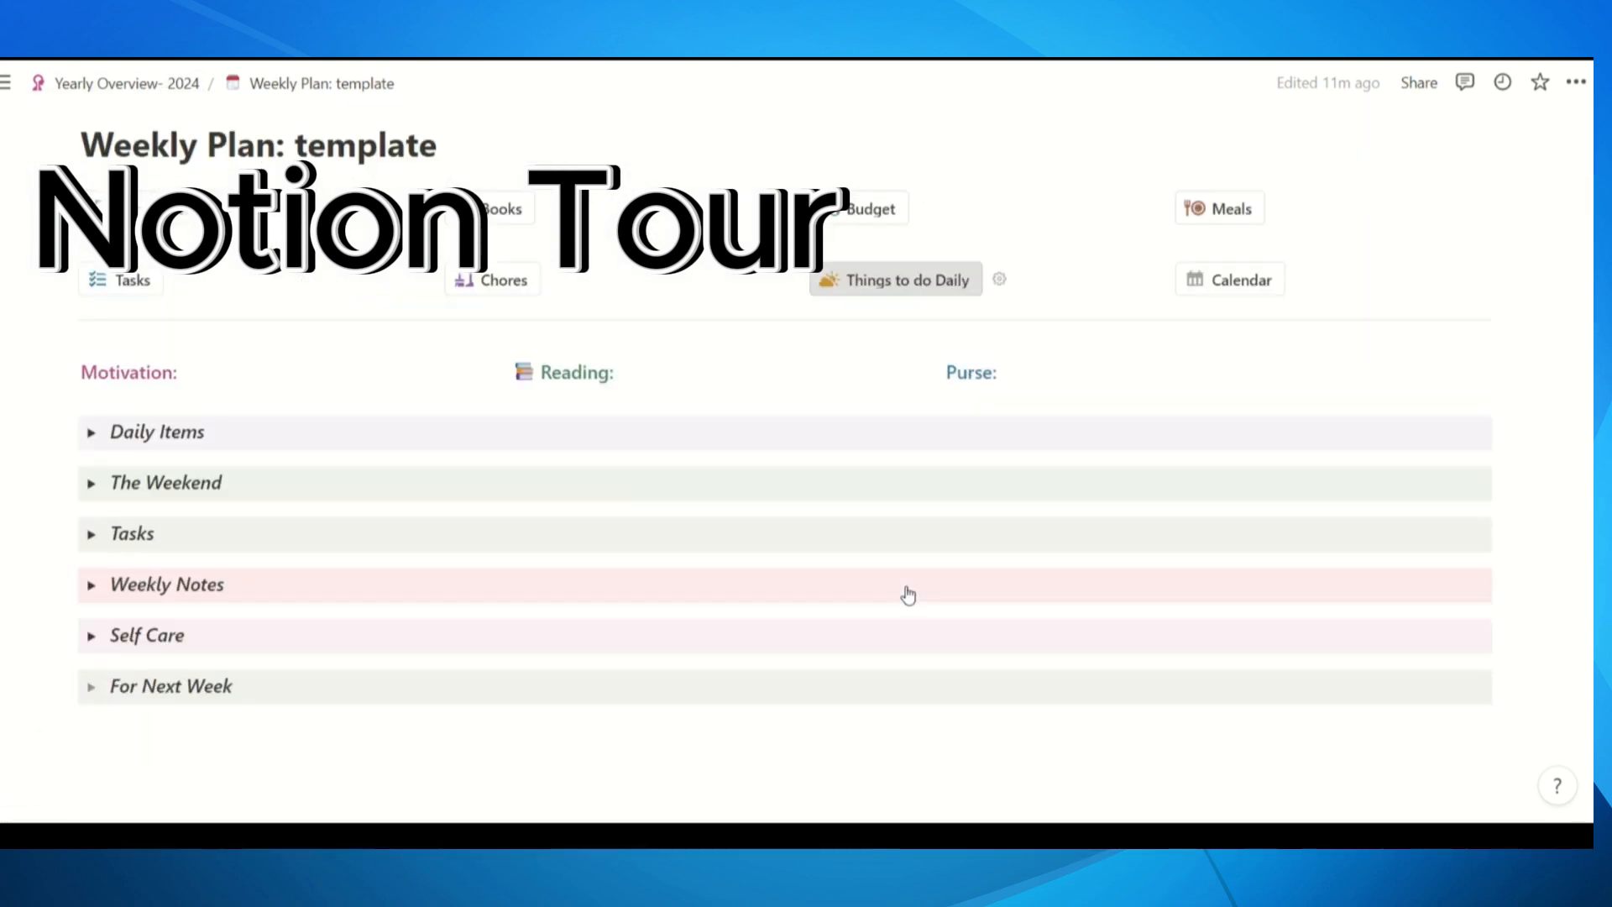
scroll(850, 535, "up", 3)
scroll(850, 535, "up", 1)
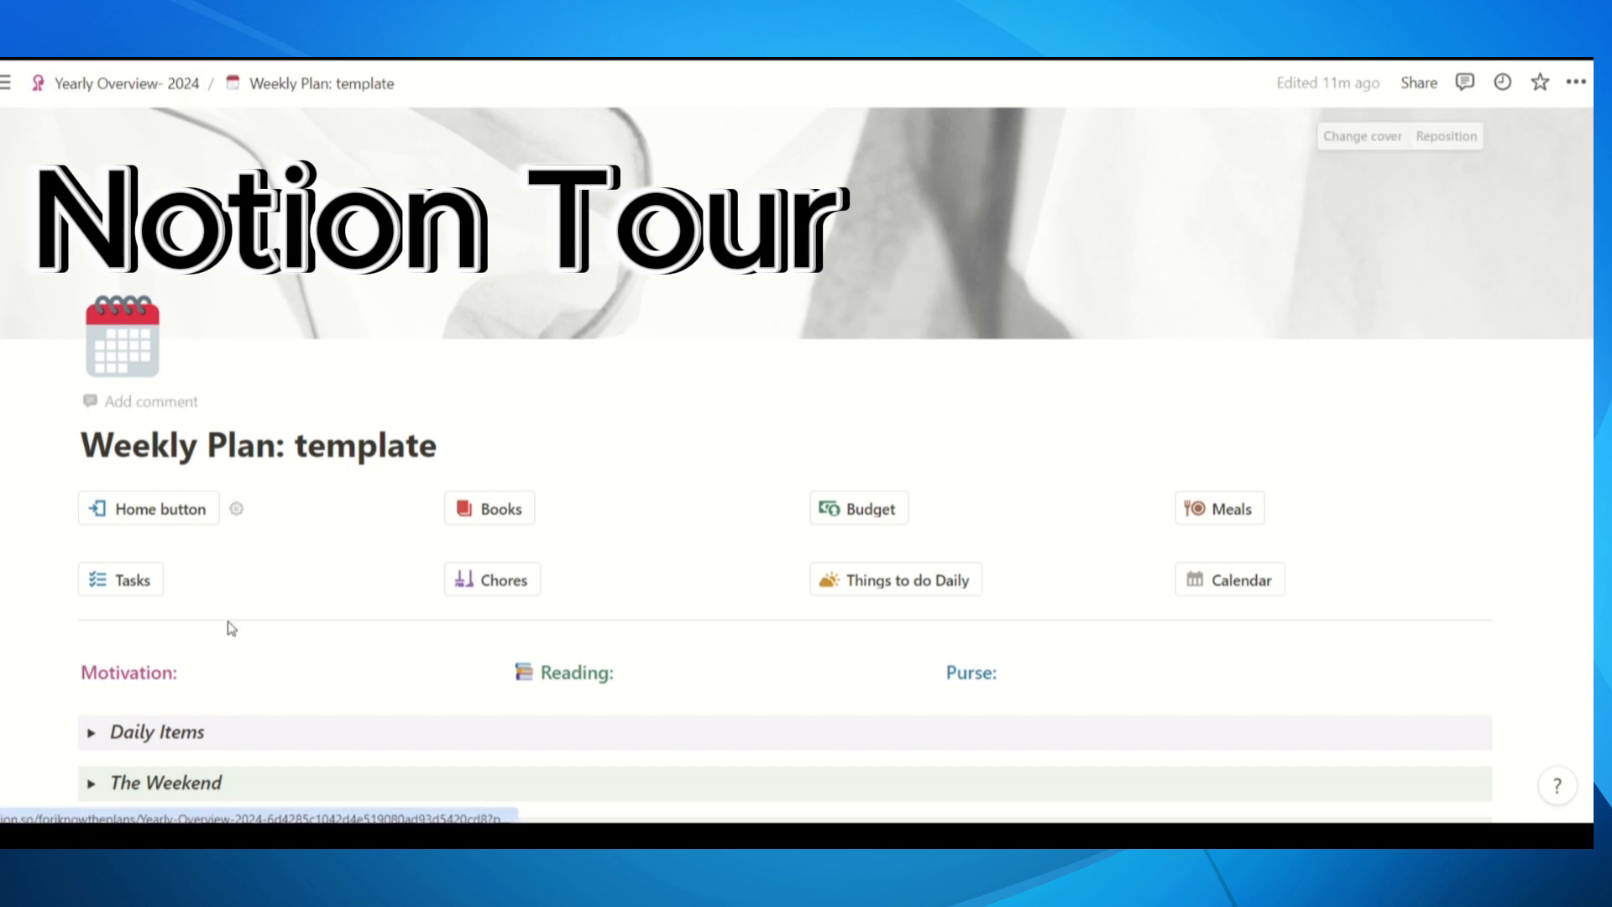
Return to the Yearly Overview- 2024 page and duplicate the Weekly Plan: template page there
left_click(124, 83)
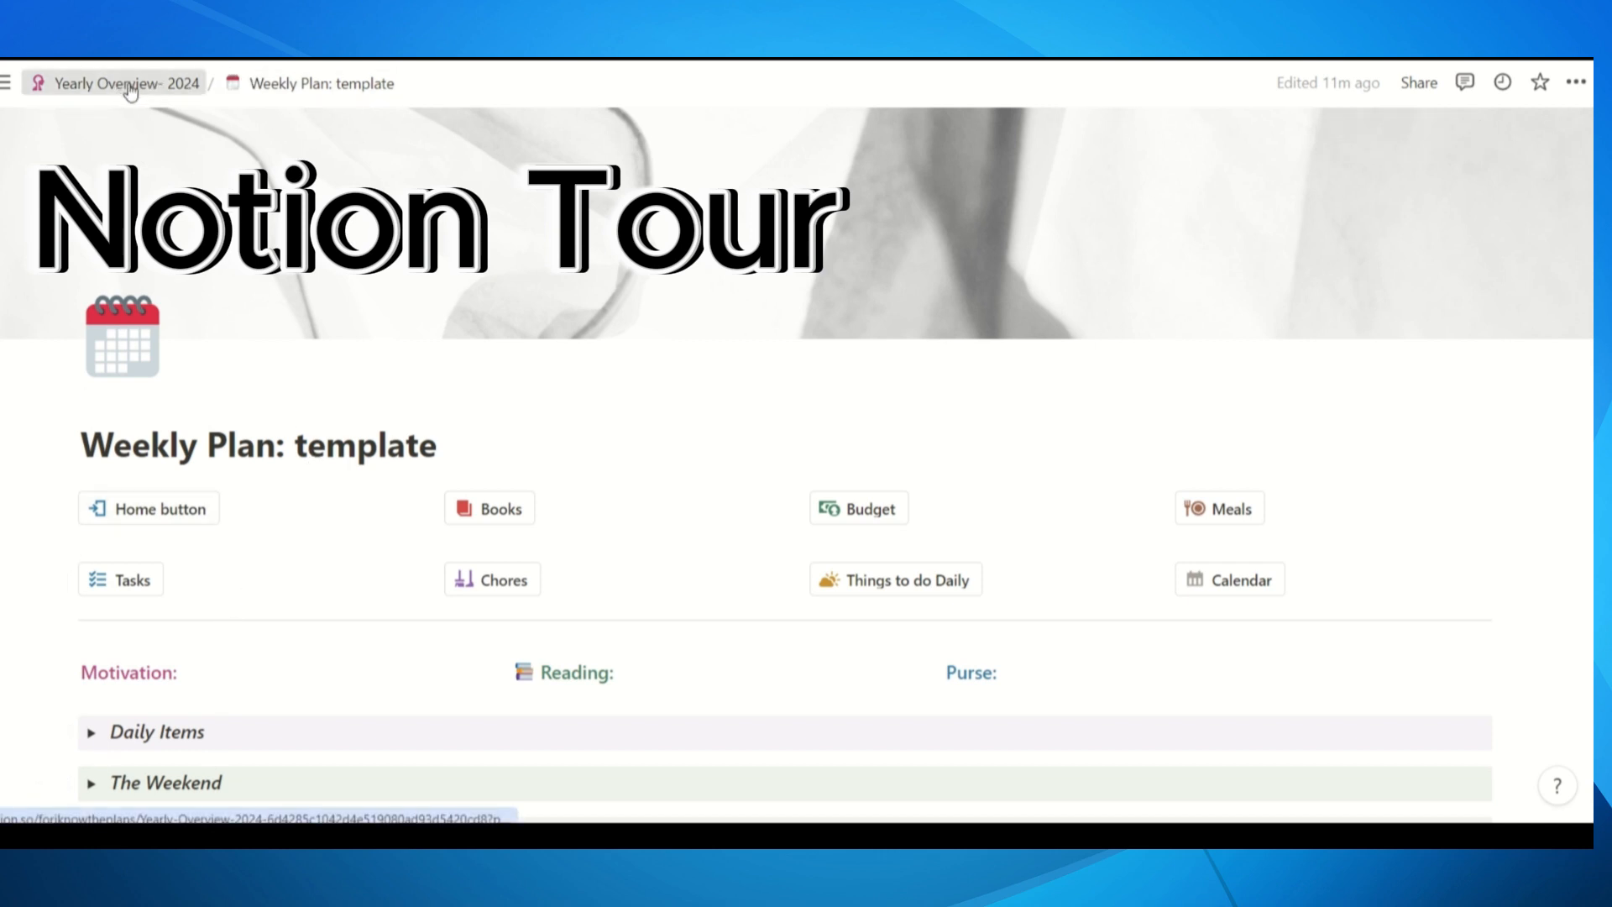
scroll(611, 433, "down", 3)
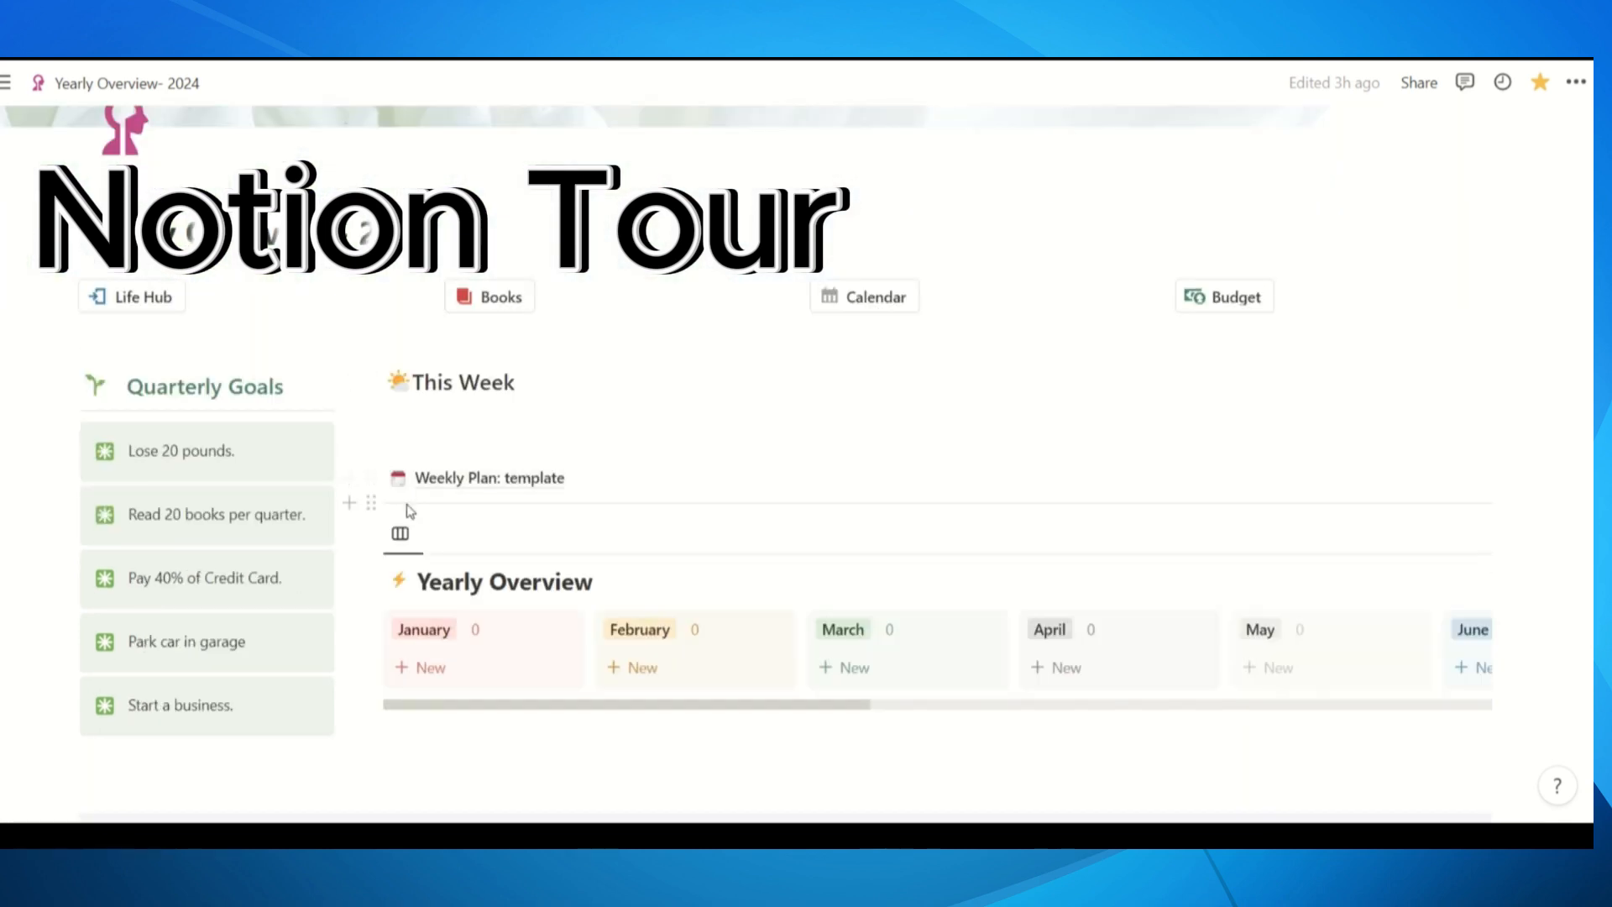
left_click(370, 479)
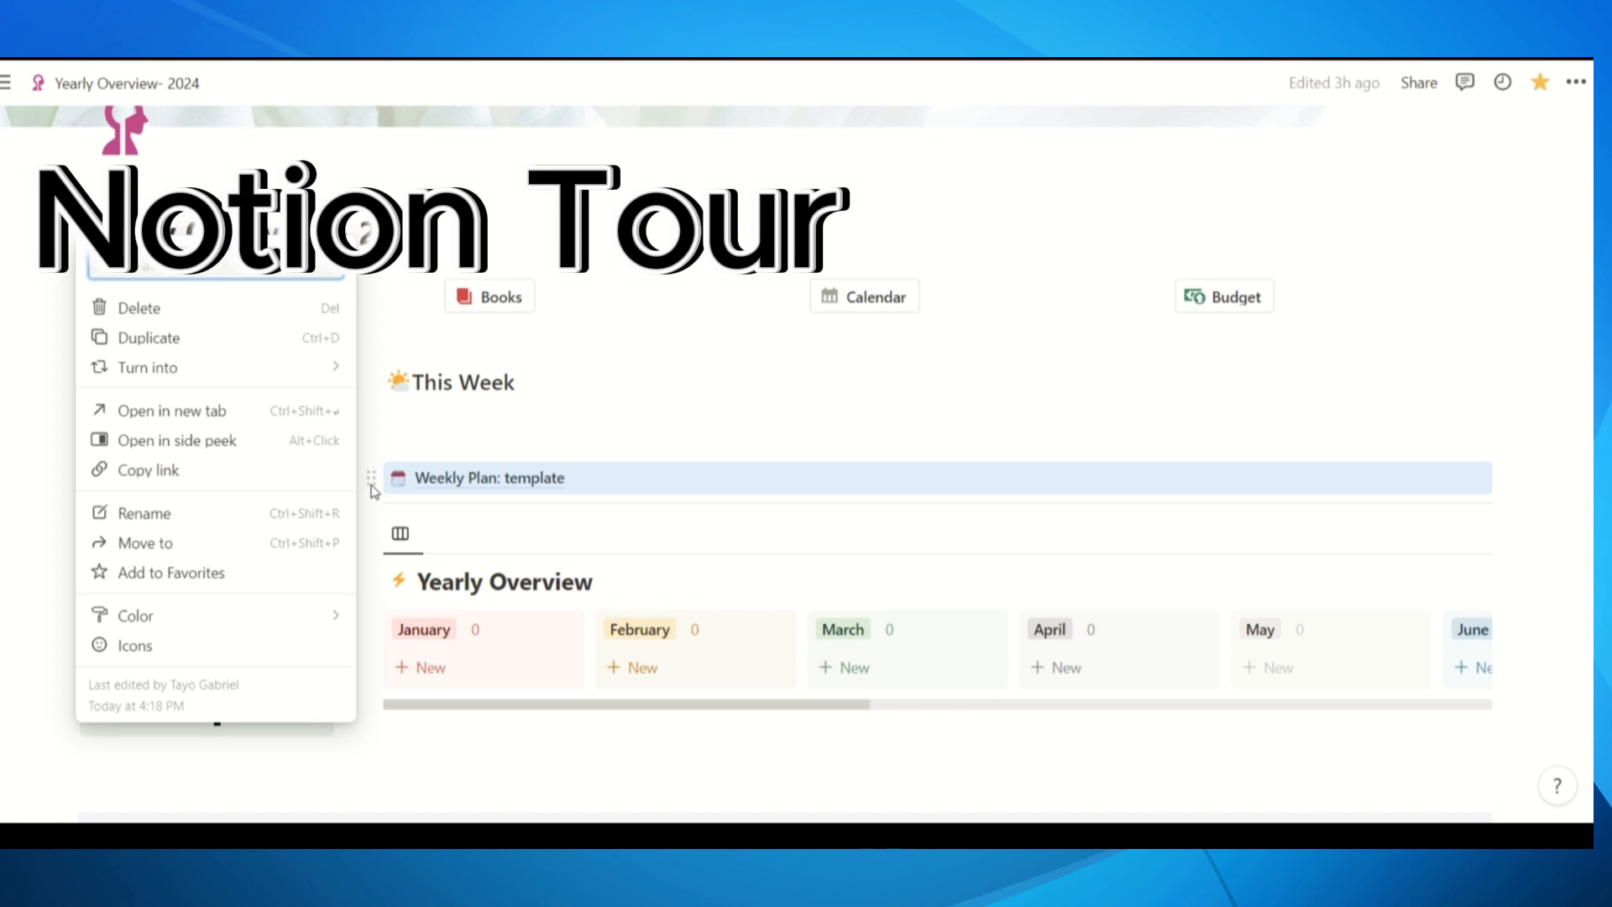
left_click(148, 337)
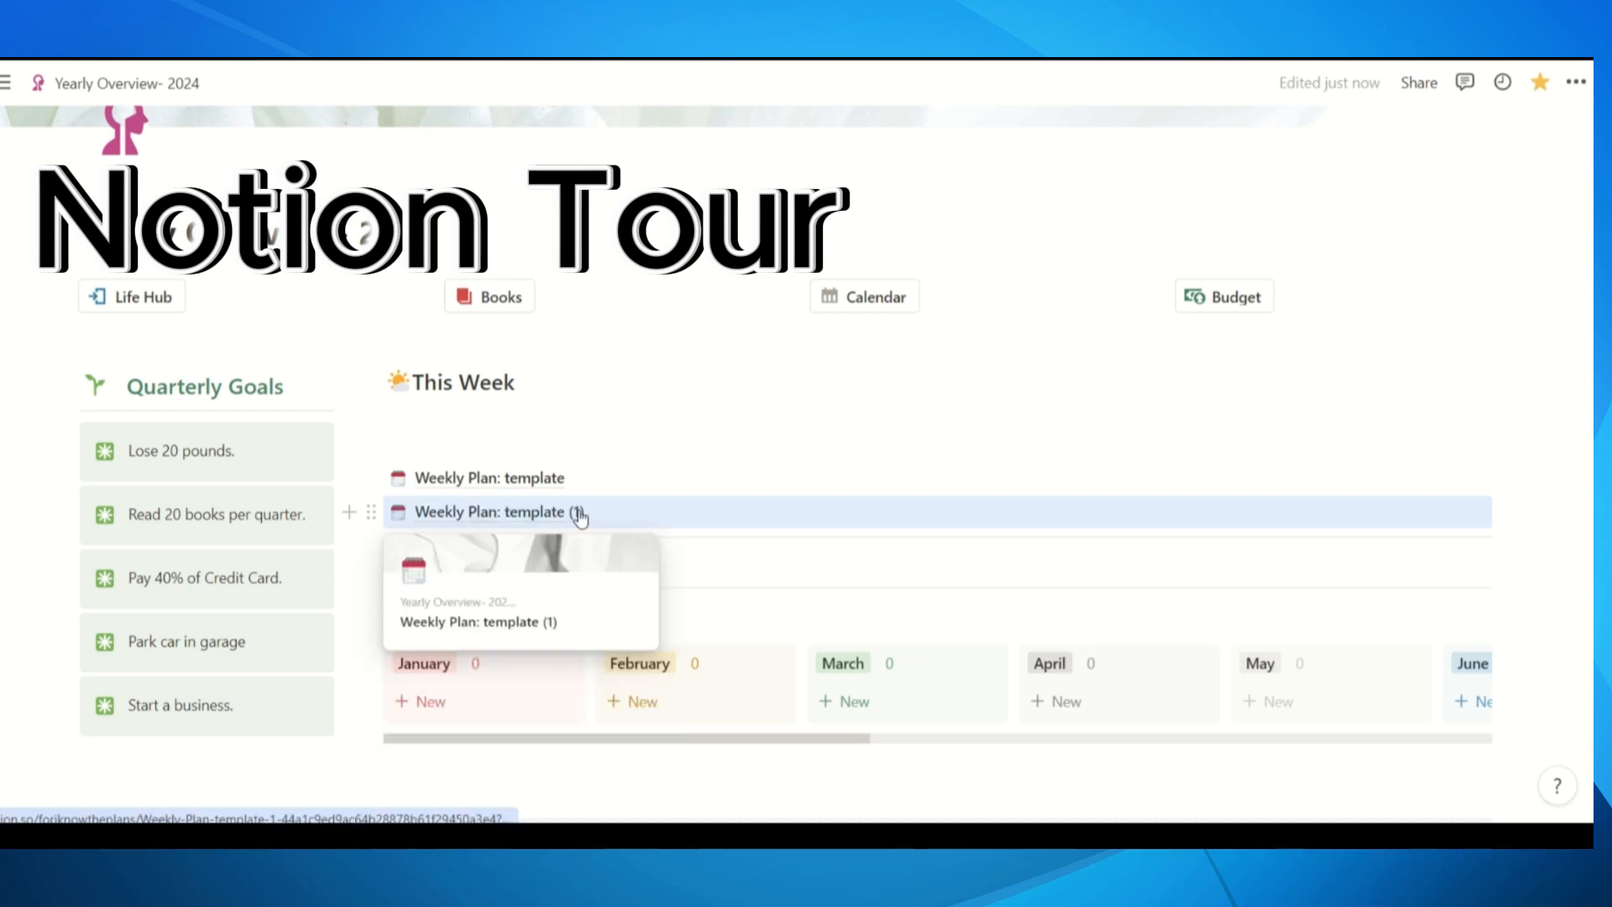
Open the duplicated weekly plan and retitle it "Weekly Plan: Jan 1 to Jan 7"
left_click(497, 513)
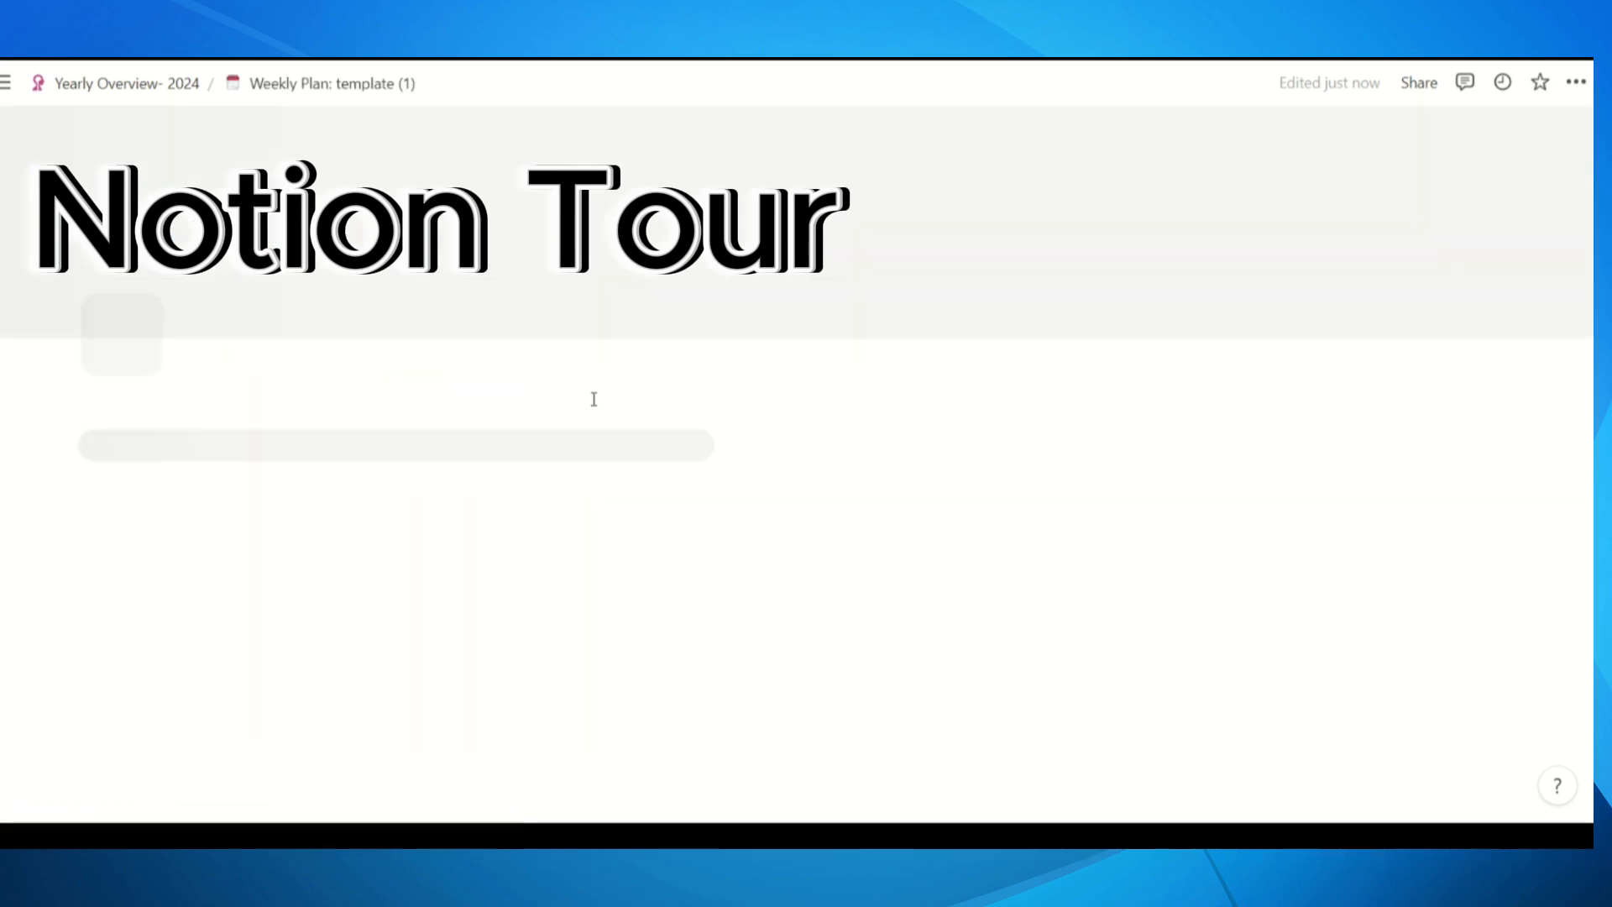
left_click_drag(547, 449, 295, 449)
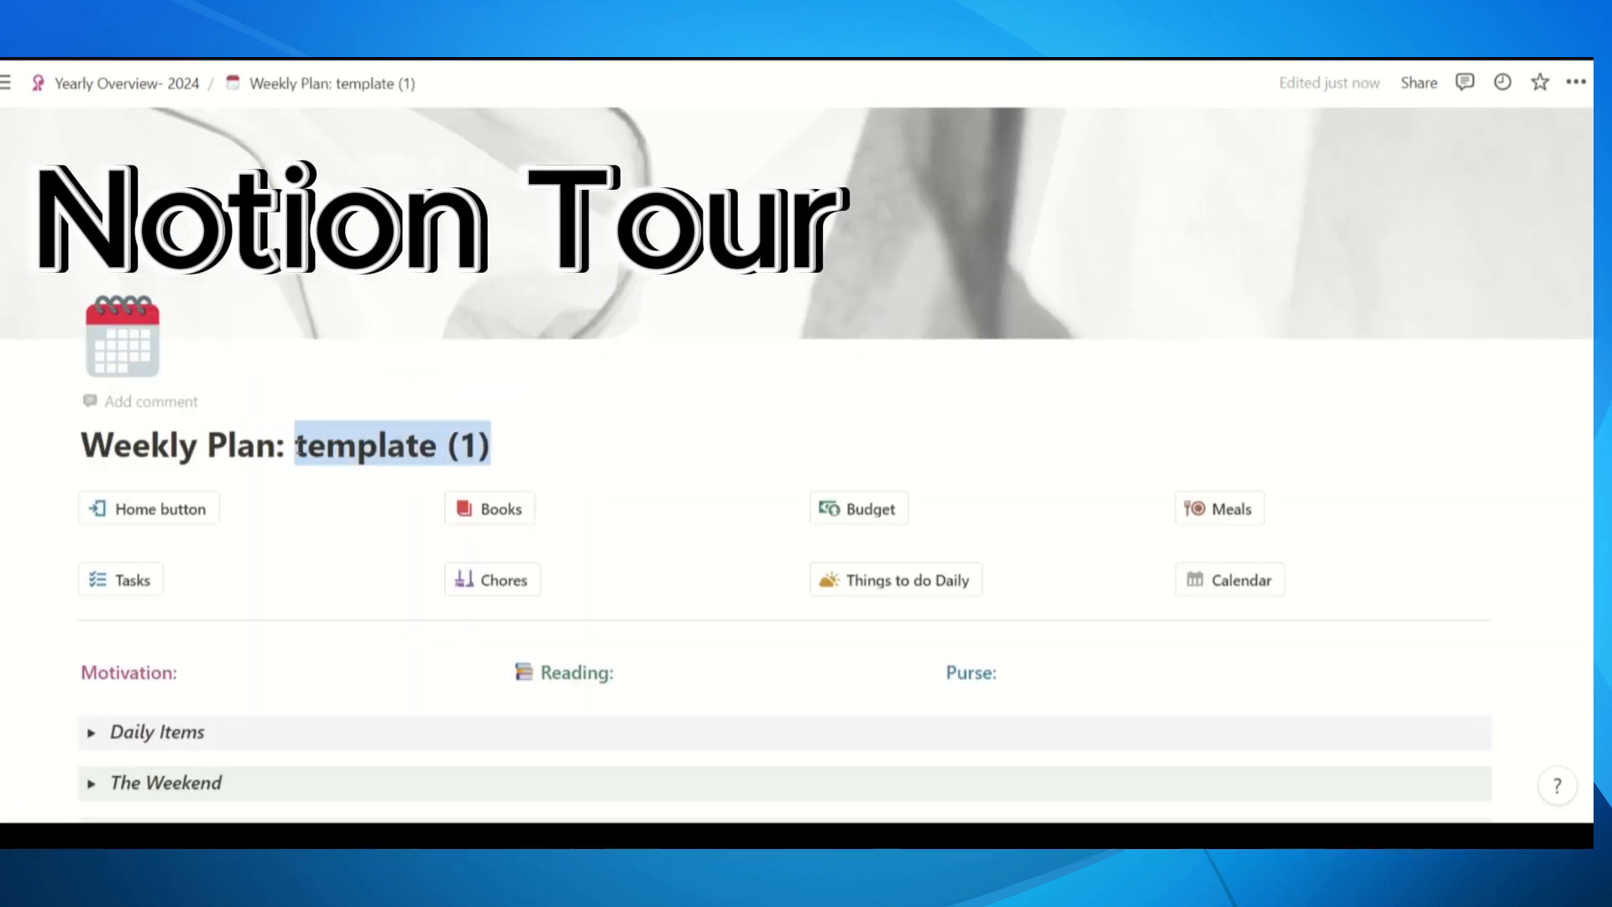
type("Jan ")
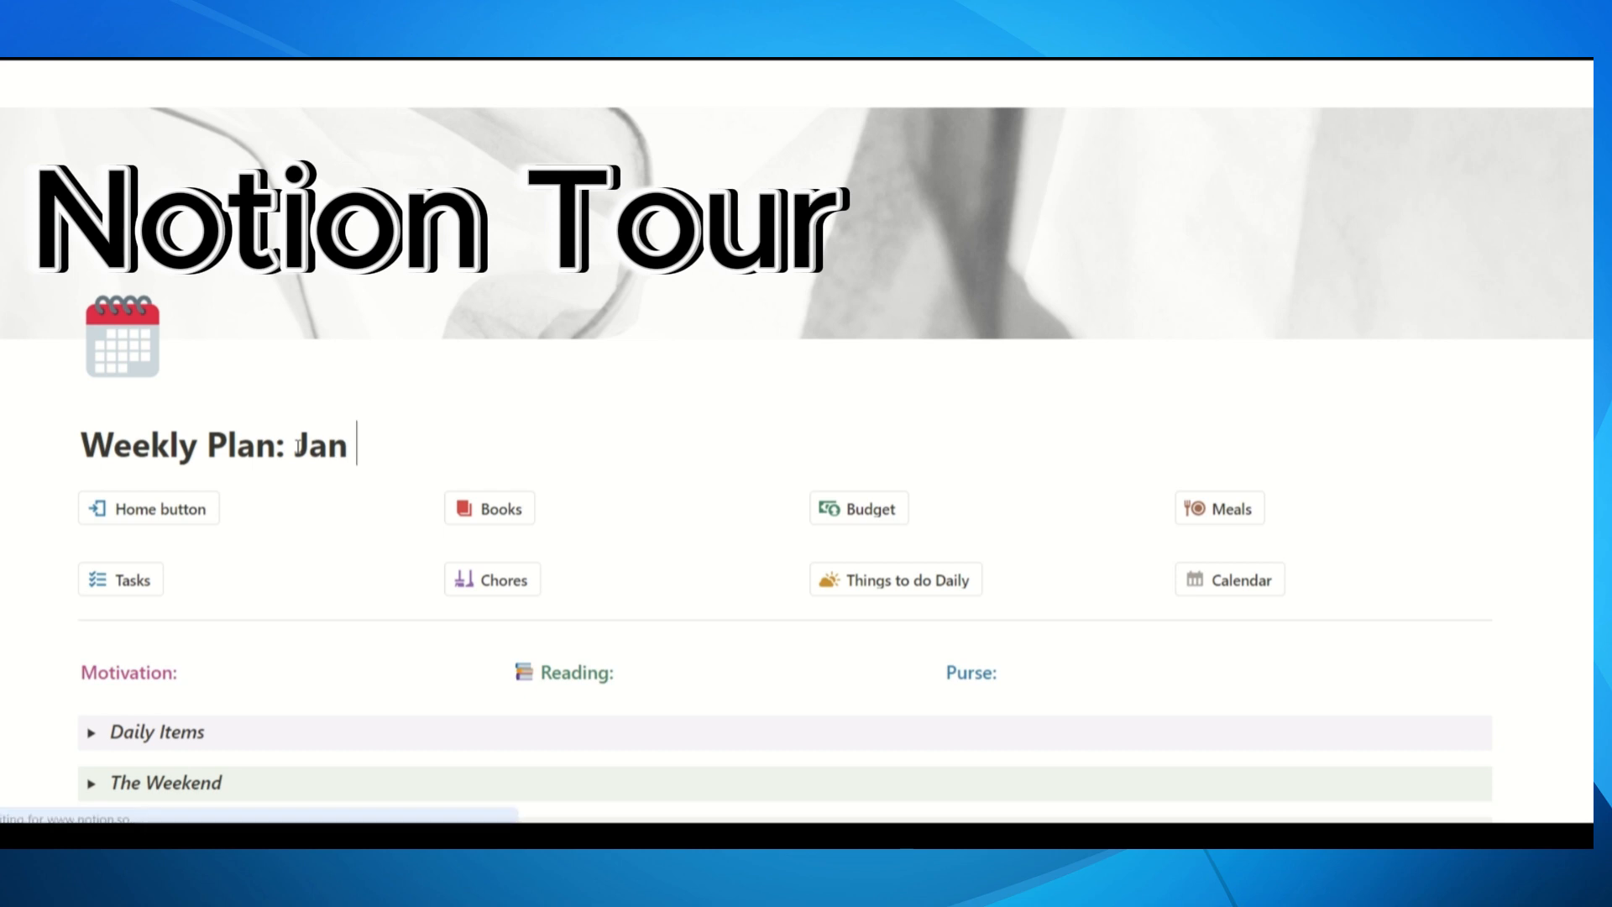
type("1 to Jan ")
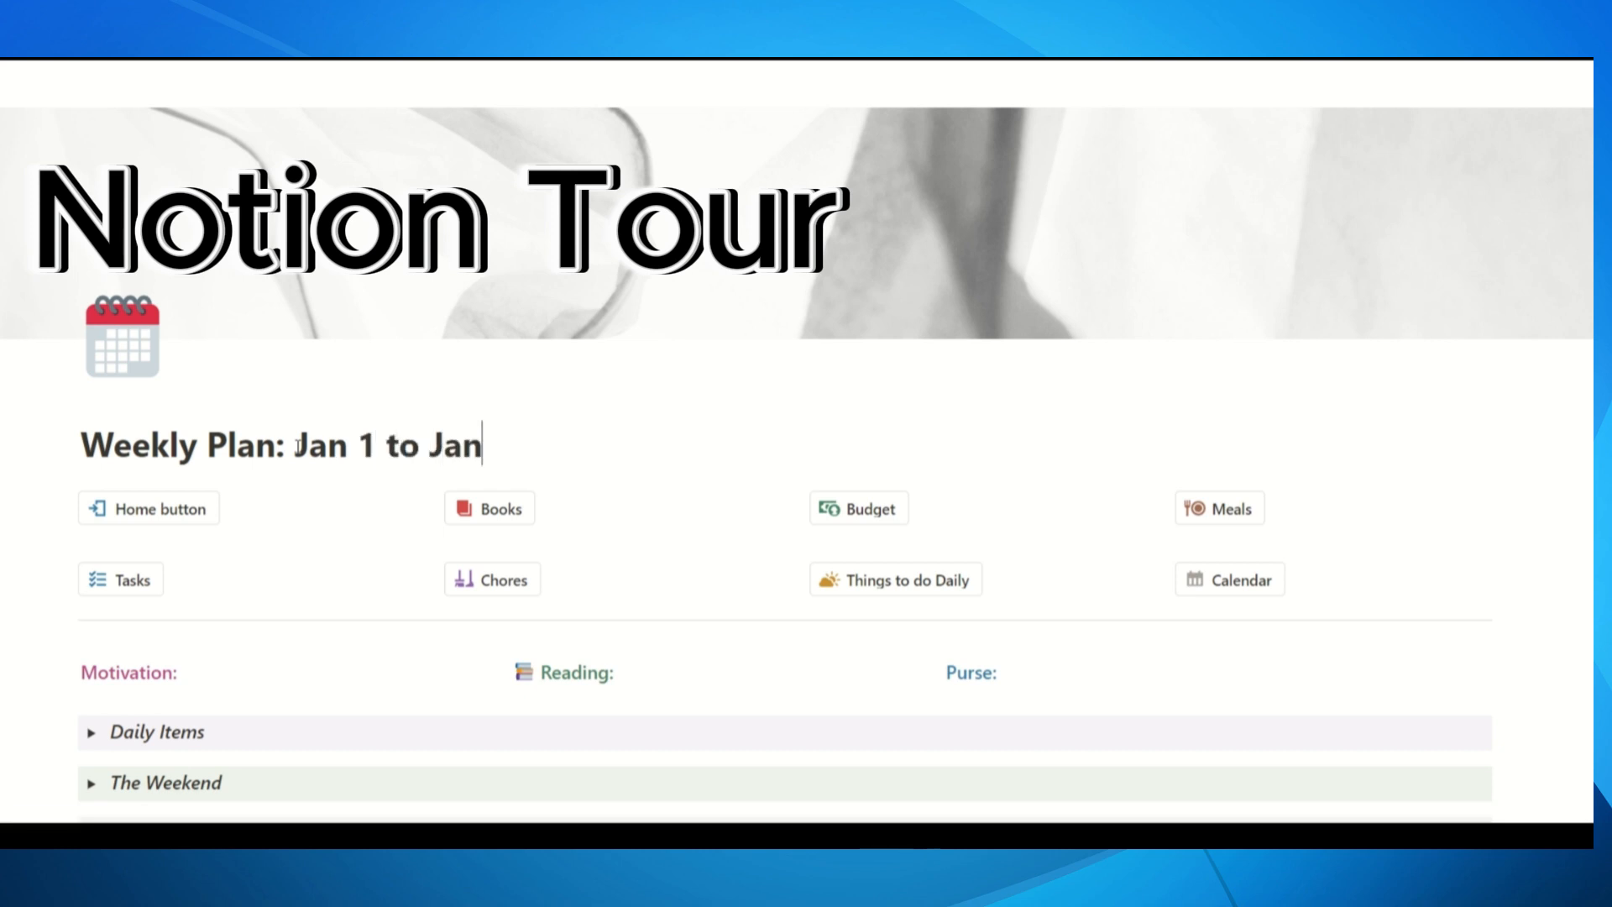
type("7")
Expand the Daily Items section of the weekly plan and the Daily highlights checklist under Monday
scroll(550, 440, "down", 3)
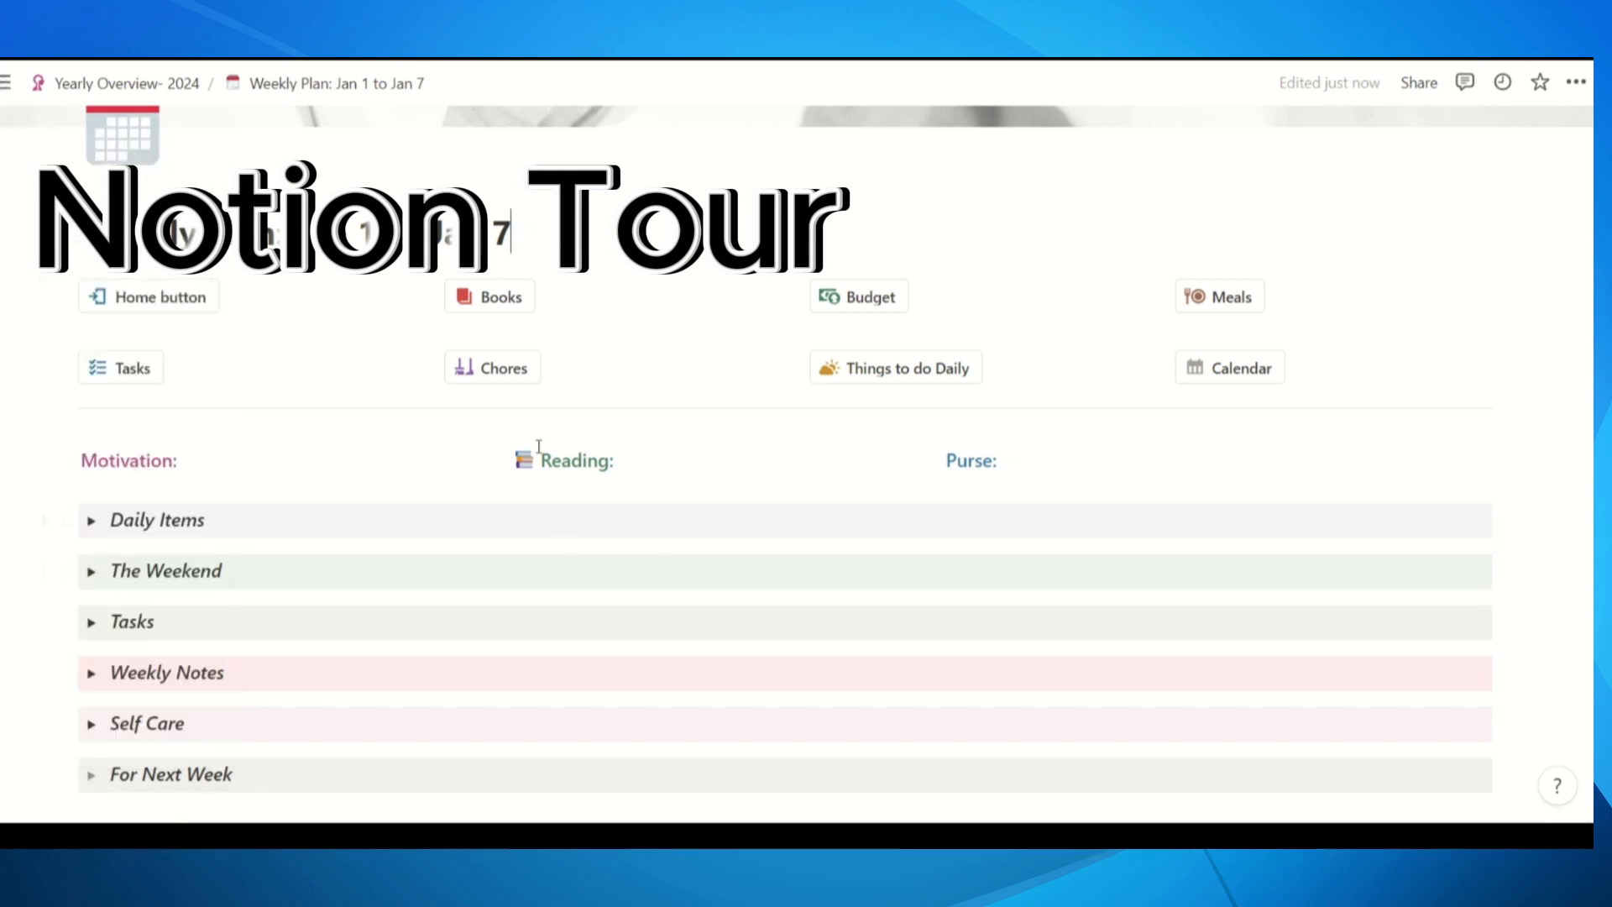
scroll(539, 450, "up", 3)
scroll(529, 403, "down", 3)
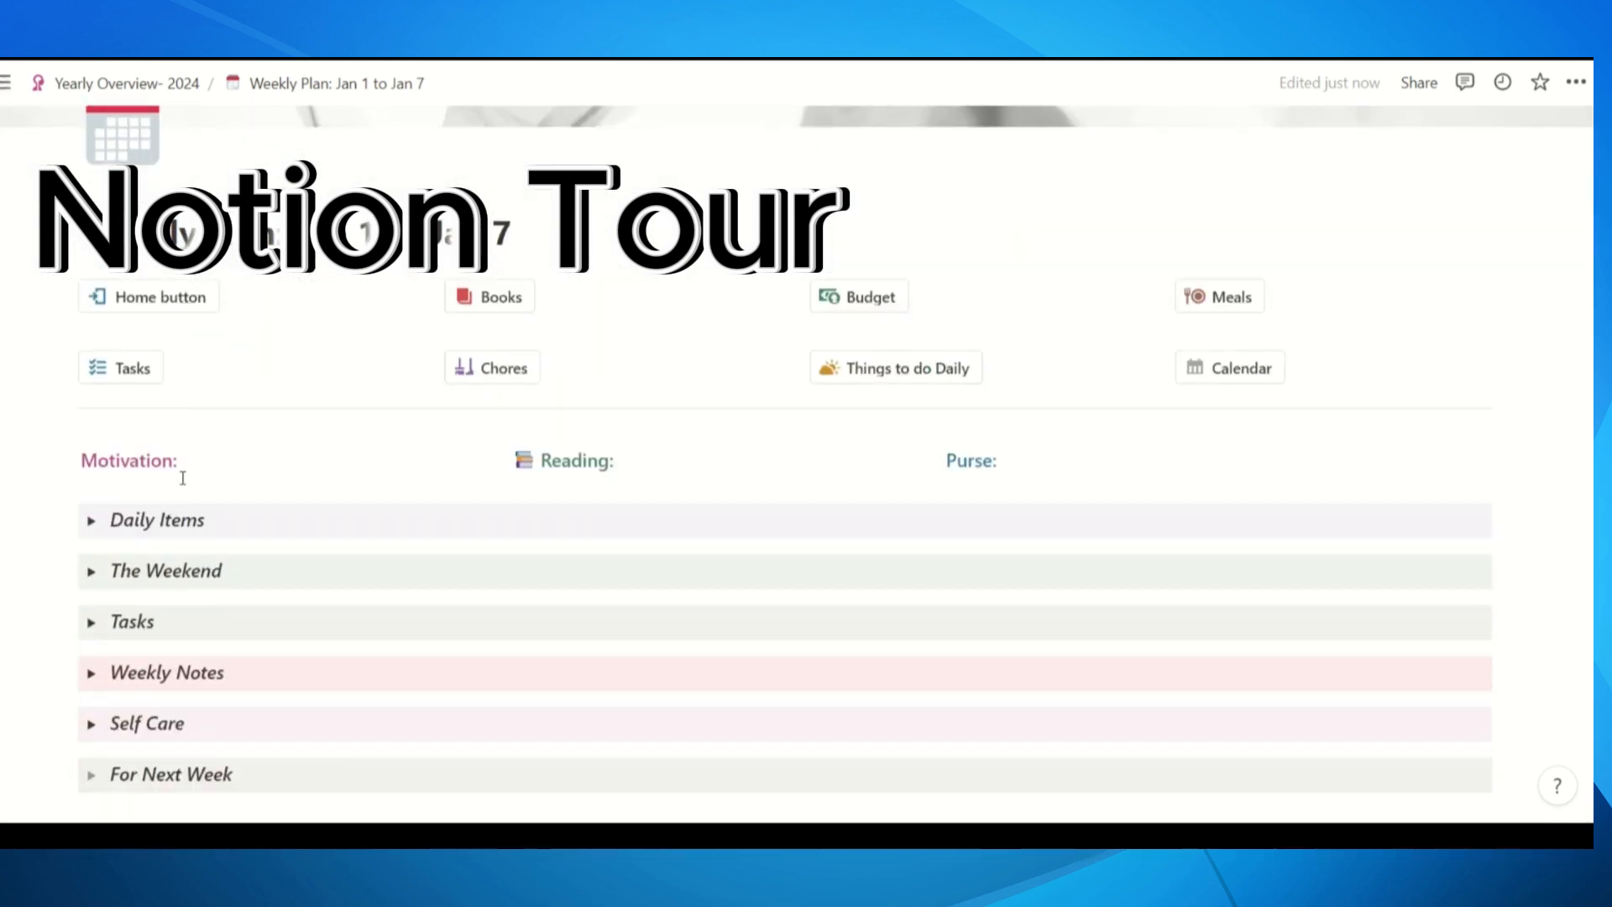
left_click(92, 520)
left_click(121, 615)
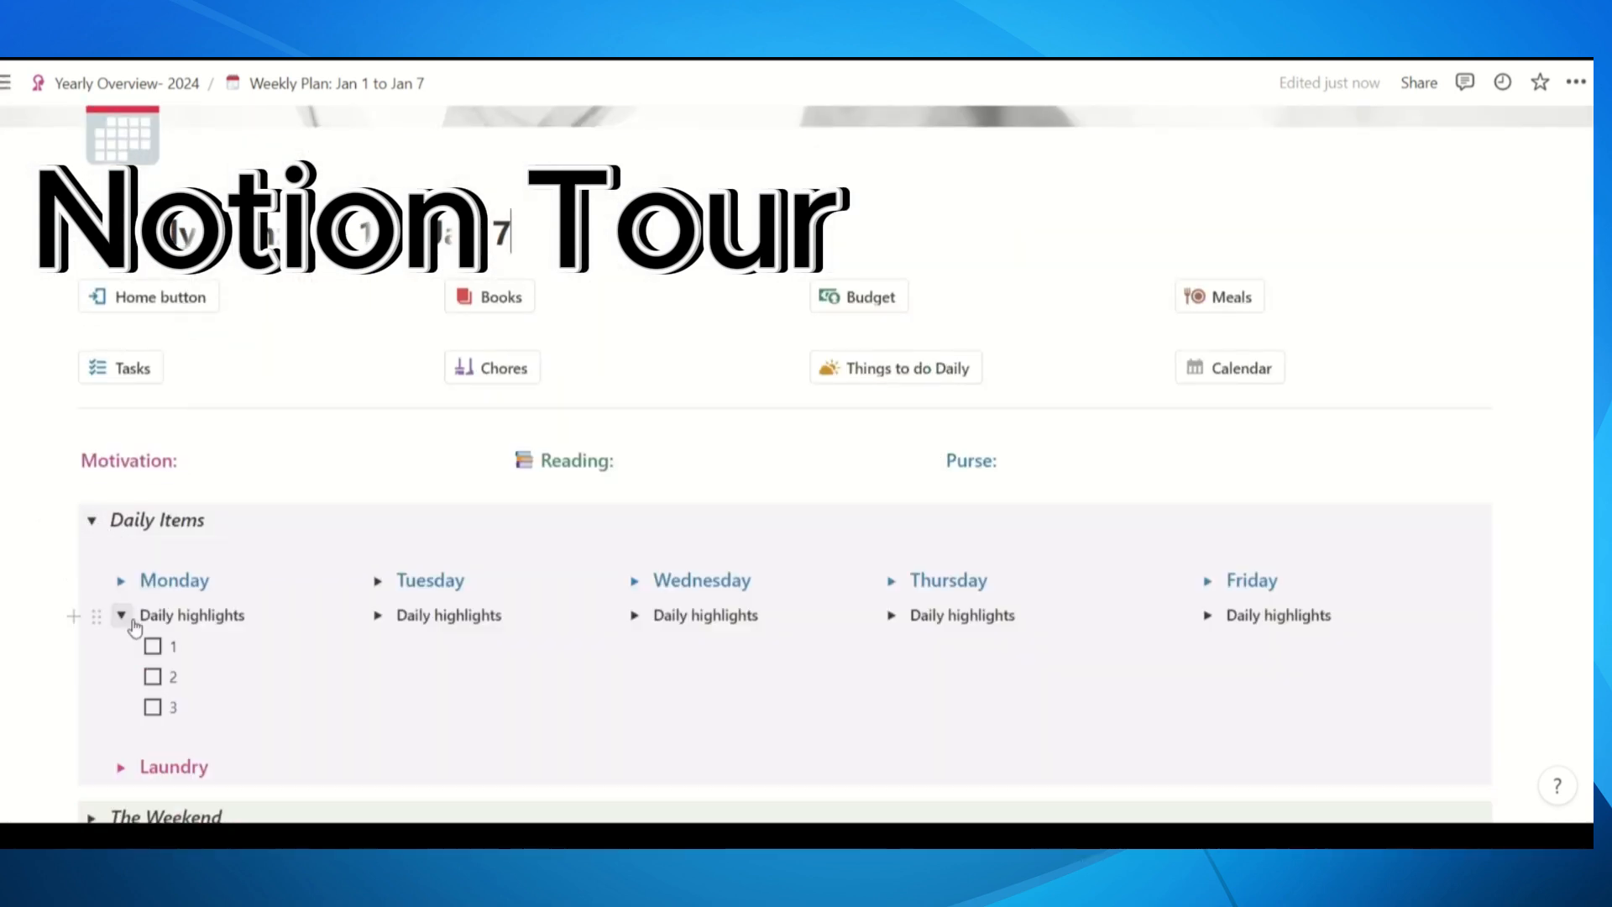
scroll(134, 621, "down", 3)
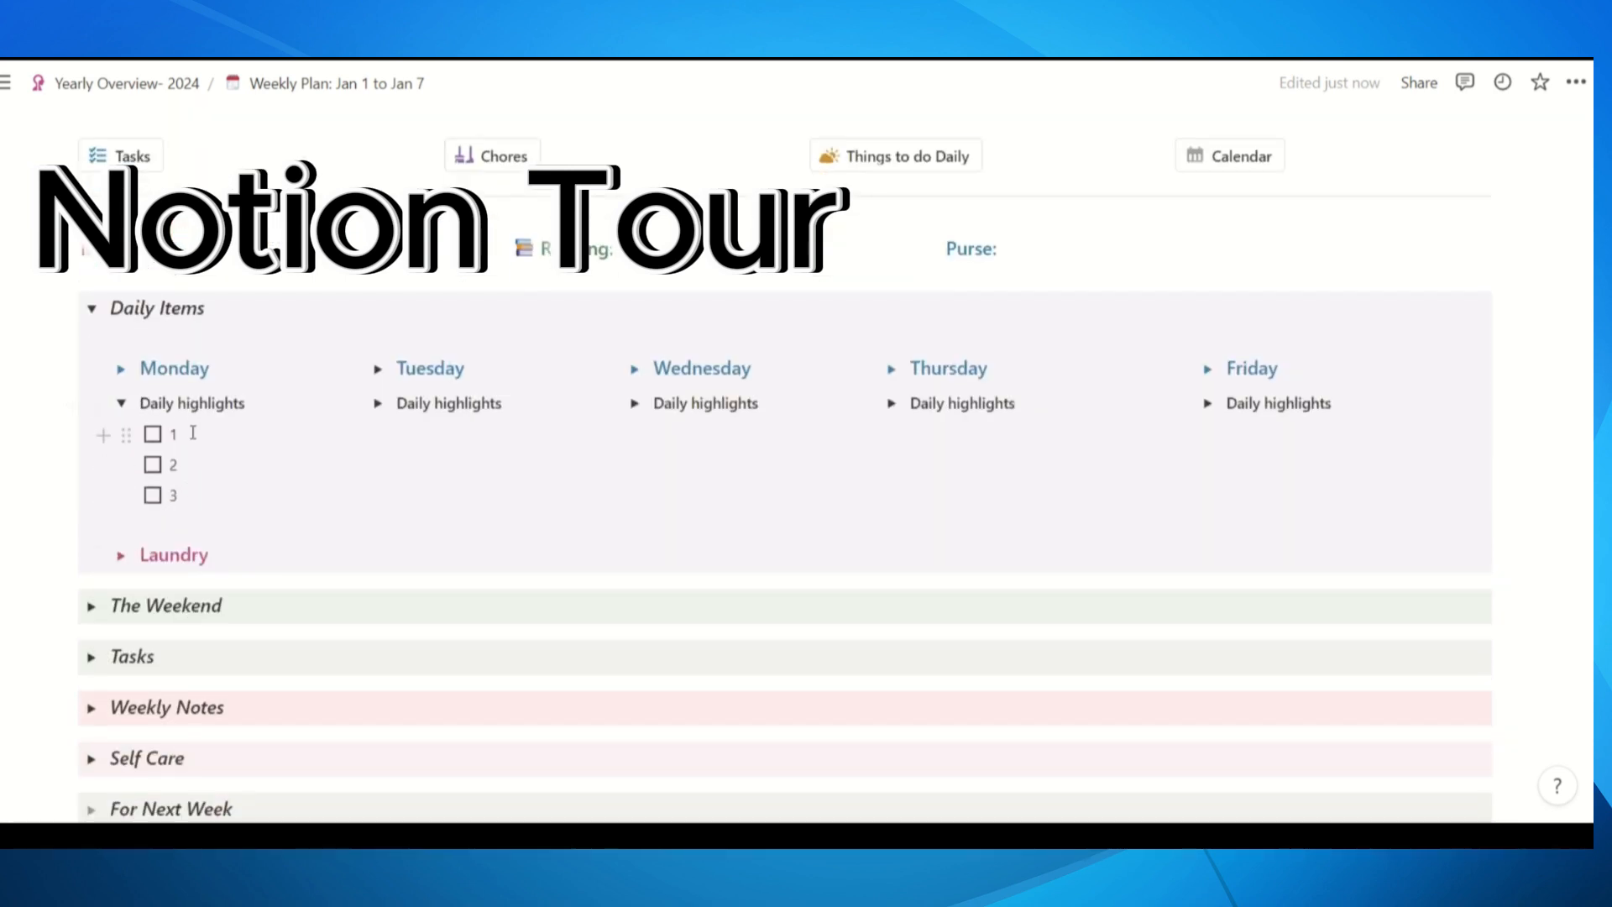
Replace Monday's first daily highlight with "Record Notions video" and clear the placeholder text of the second one
left_click(213, 438)
key("BackSpace")
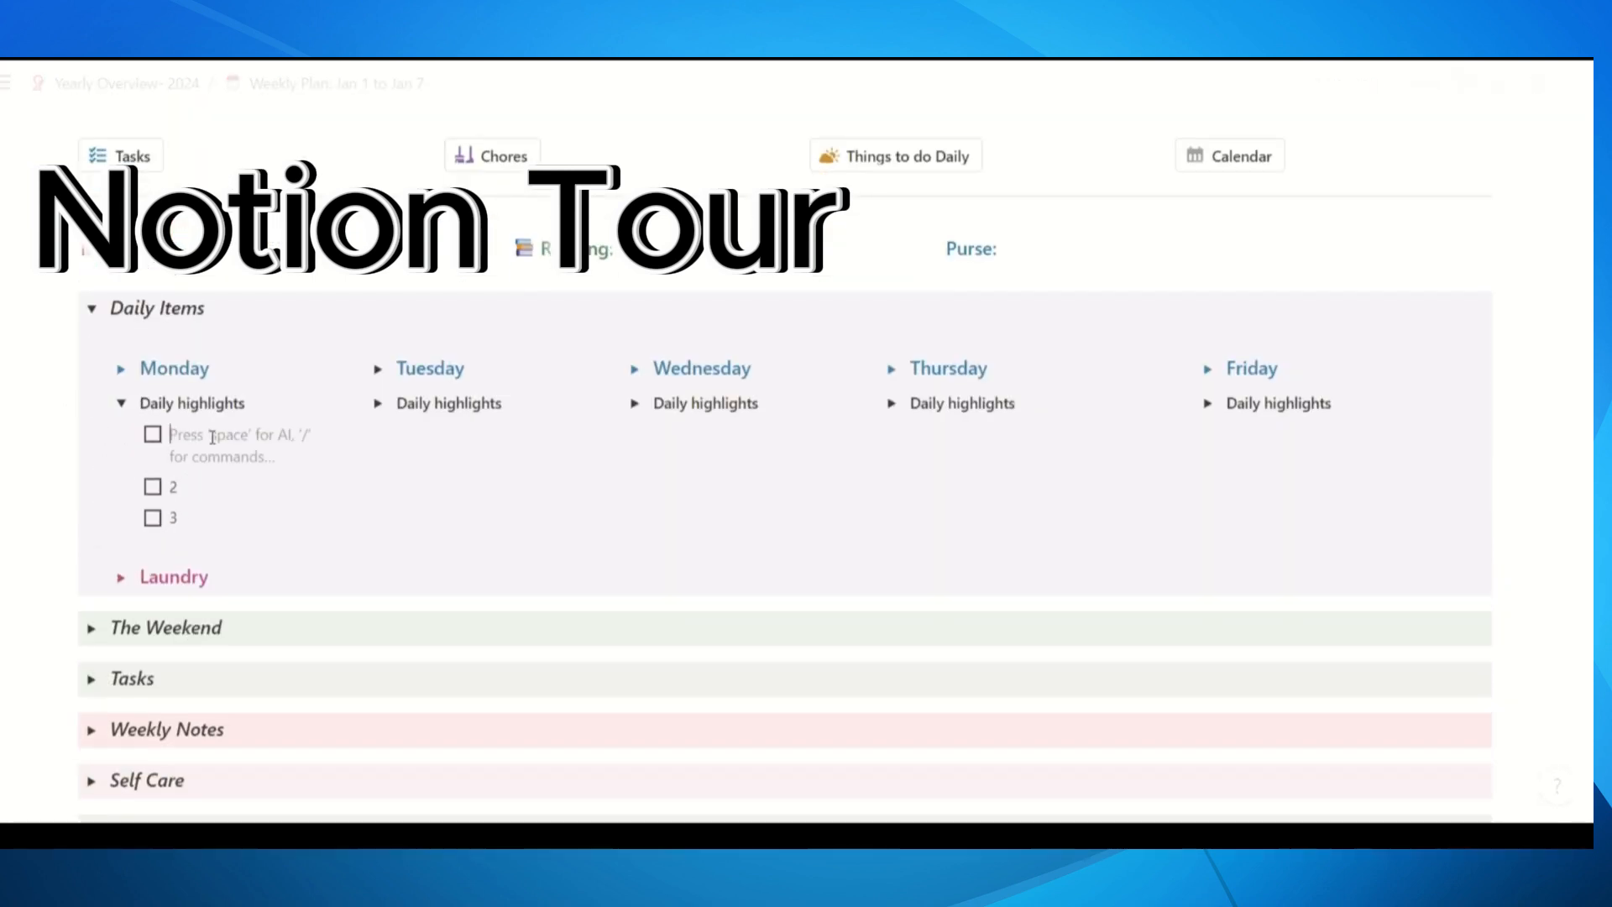
type("Rec")
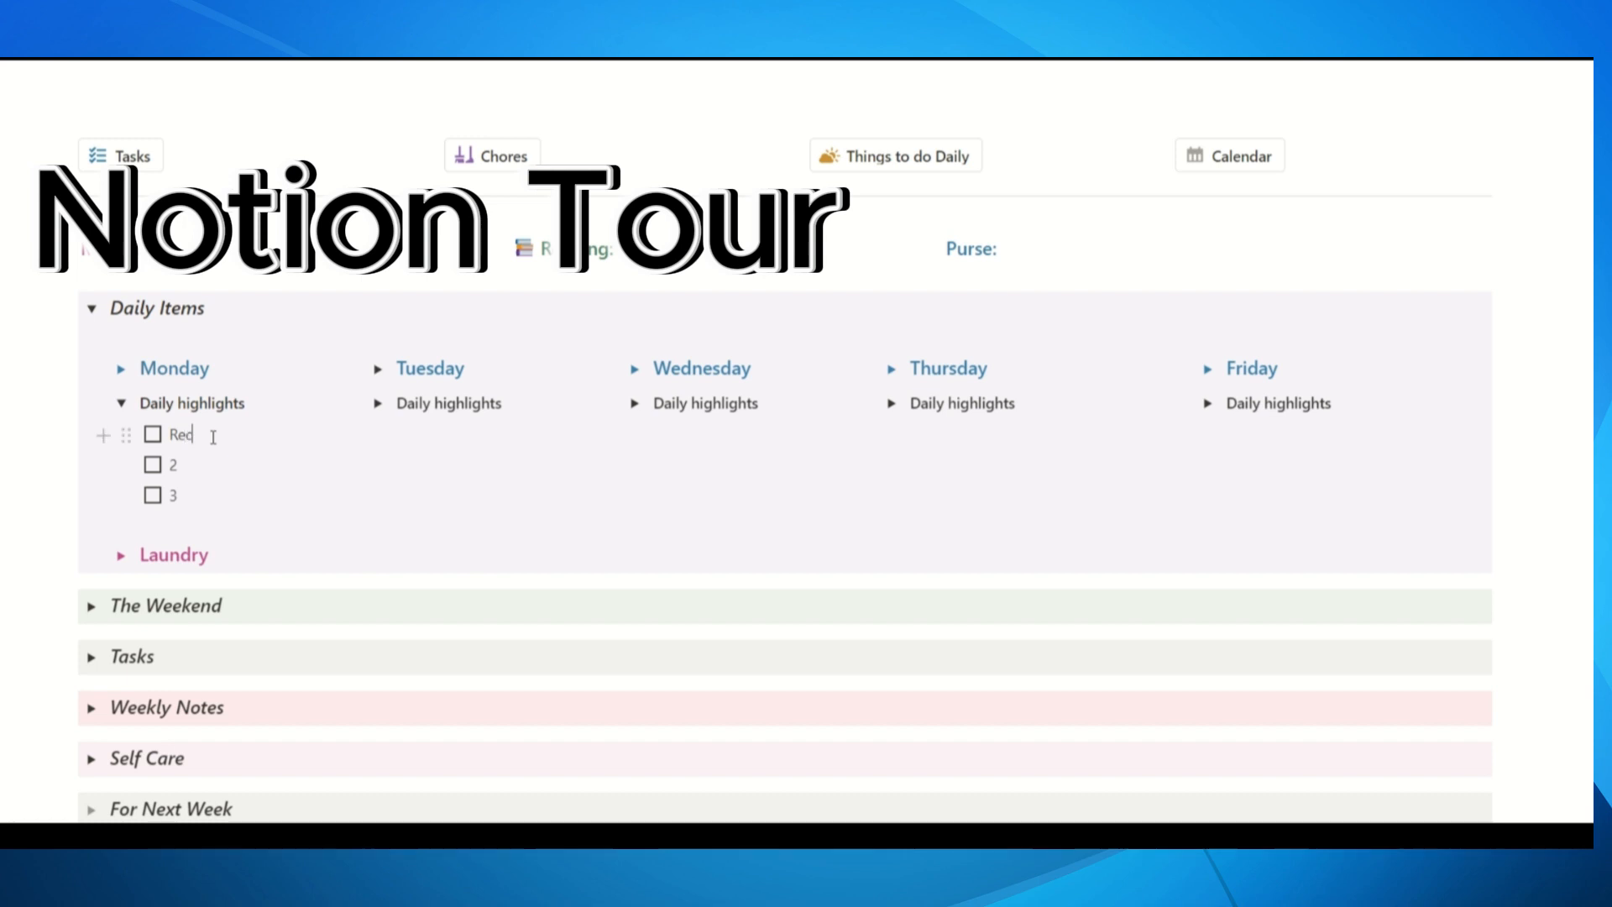
type("ord Notions video")
left_click(188, 466)
key("BackSpace")
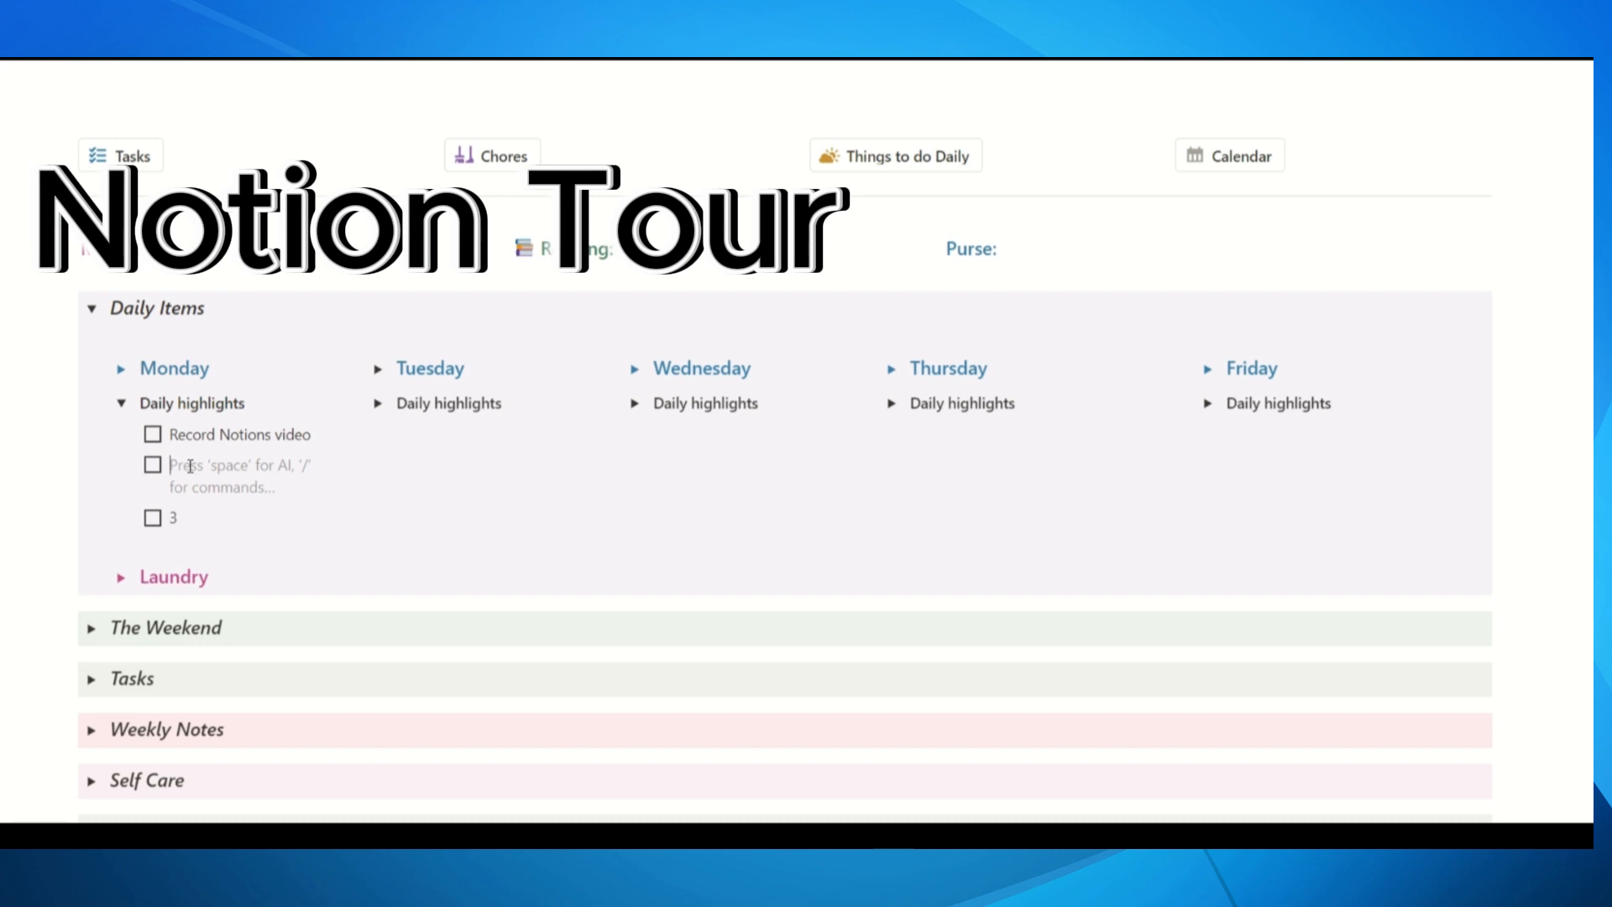
Expand the Daily highlights under Tuesday, Wednesday and Thursday, and collapse Tuesday's again
left_click(378, 405)
left_click(635, 405)
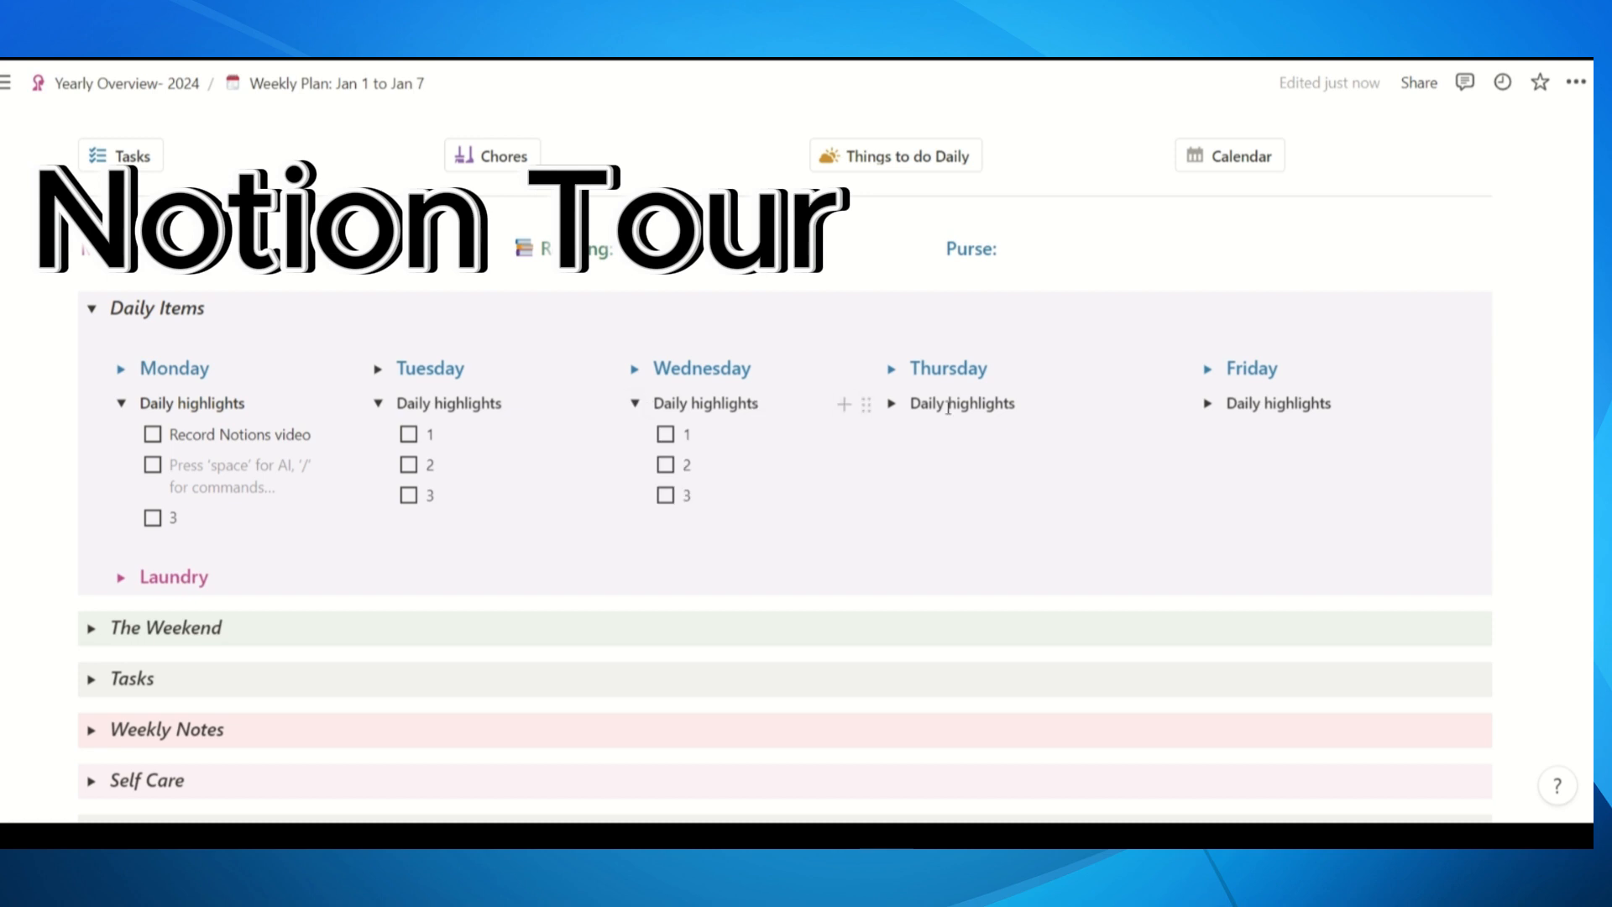
left_click(891, 404)
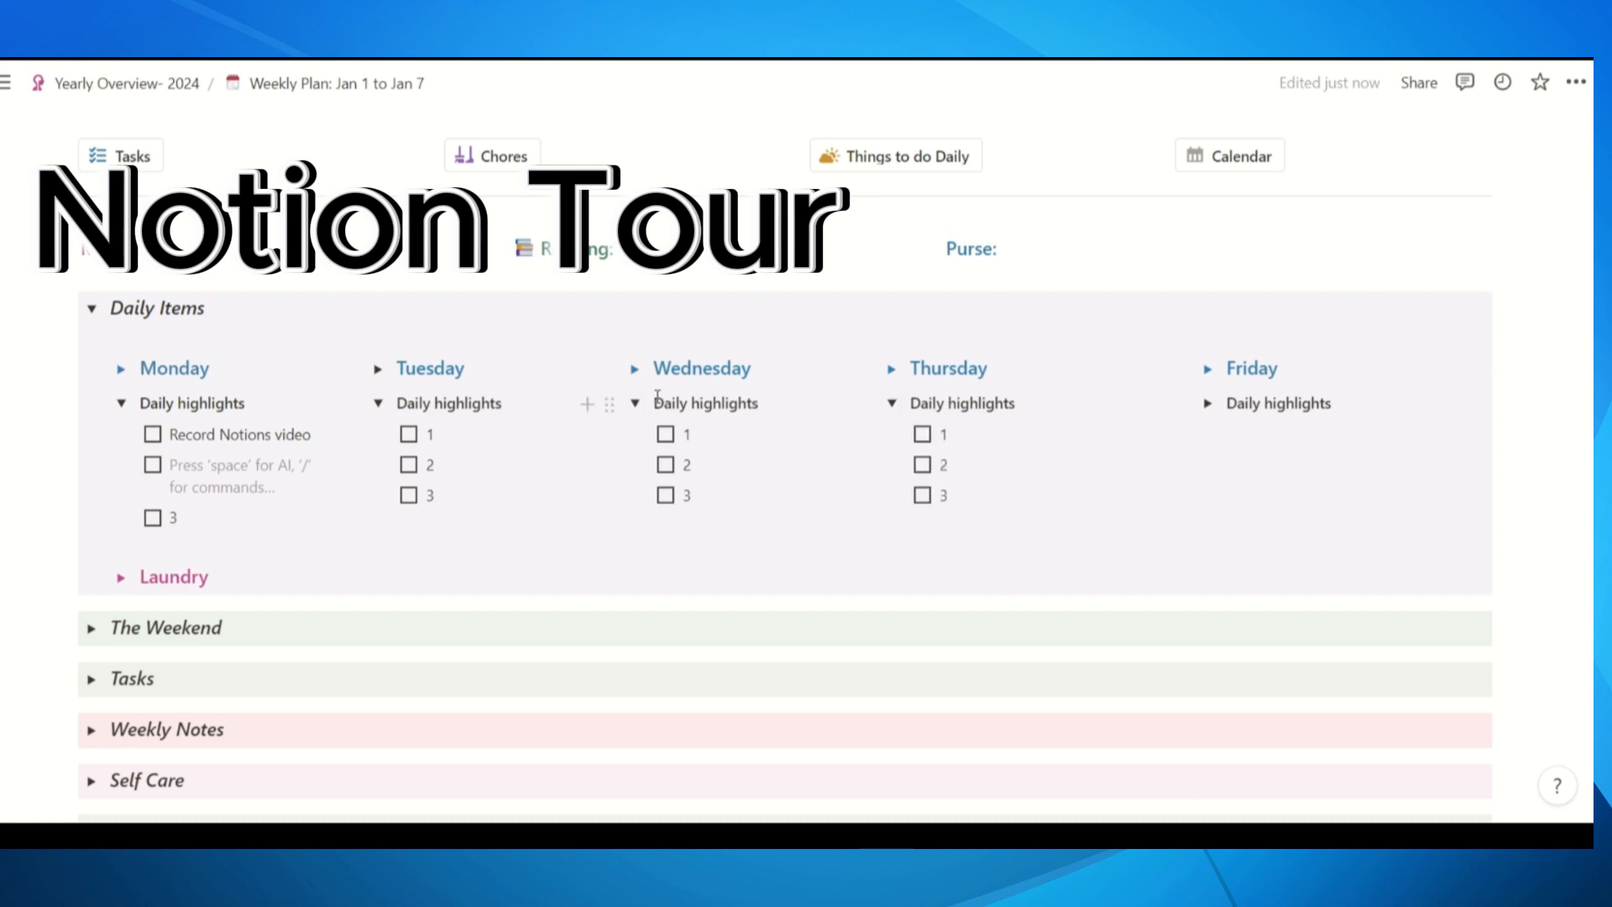
left_click(378, 403)
Expand the Laundry toggle in Daily Items and generate the laundry checklist with its Laundry Button
scroll(529, 484, "up", 3)
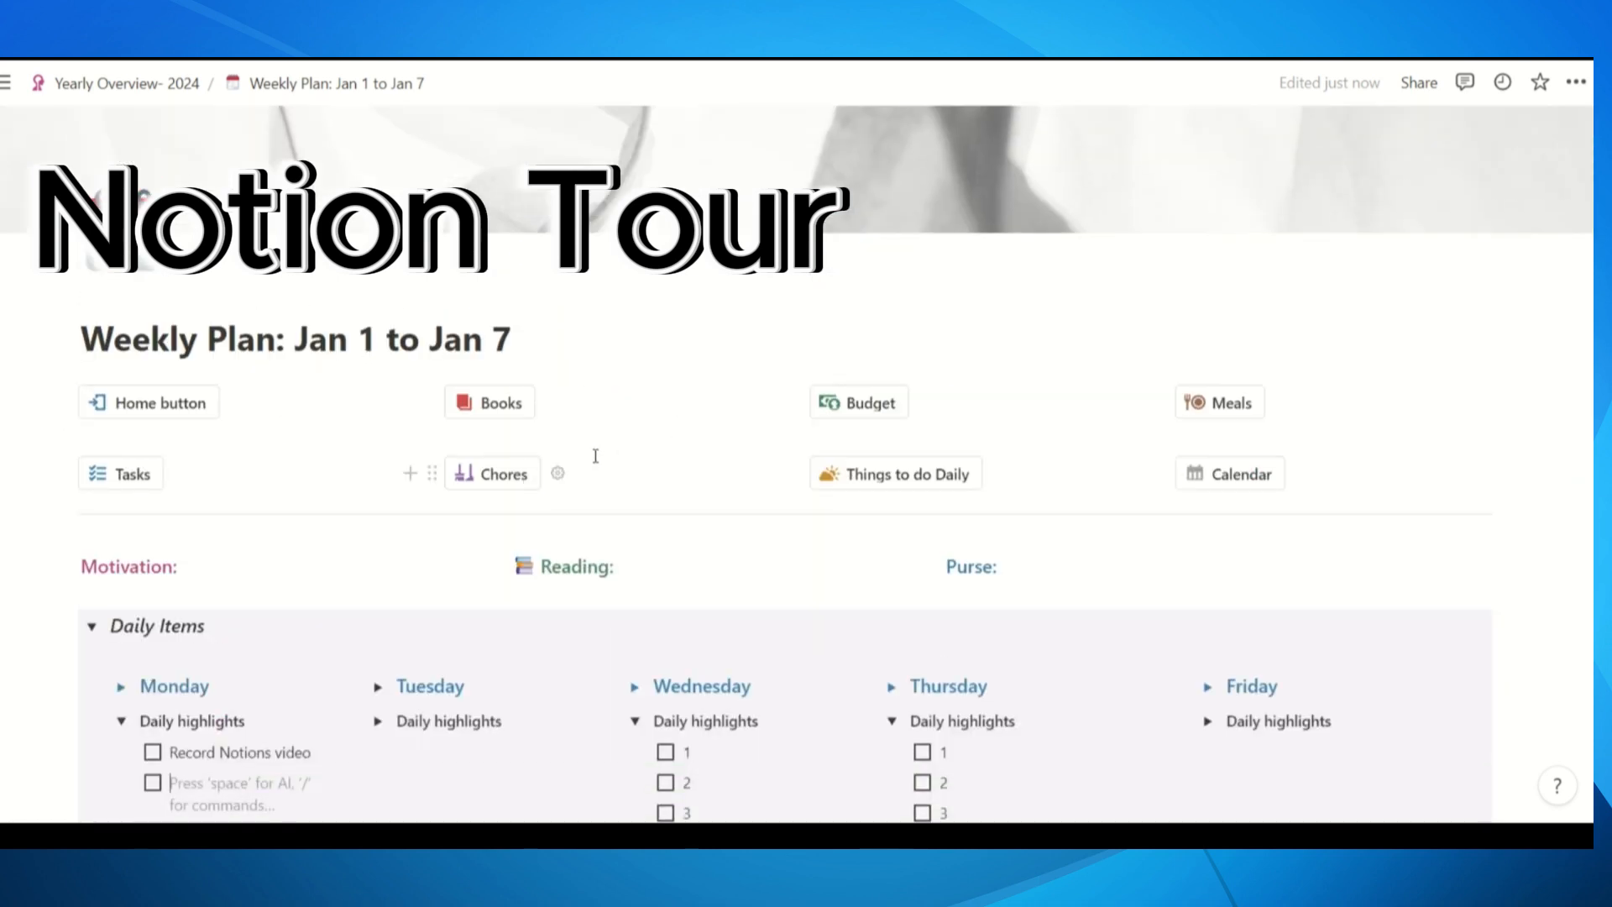
scroll(608, 448, "down", 4)
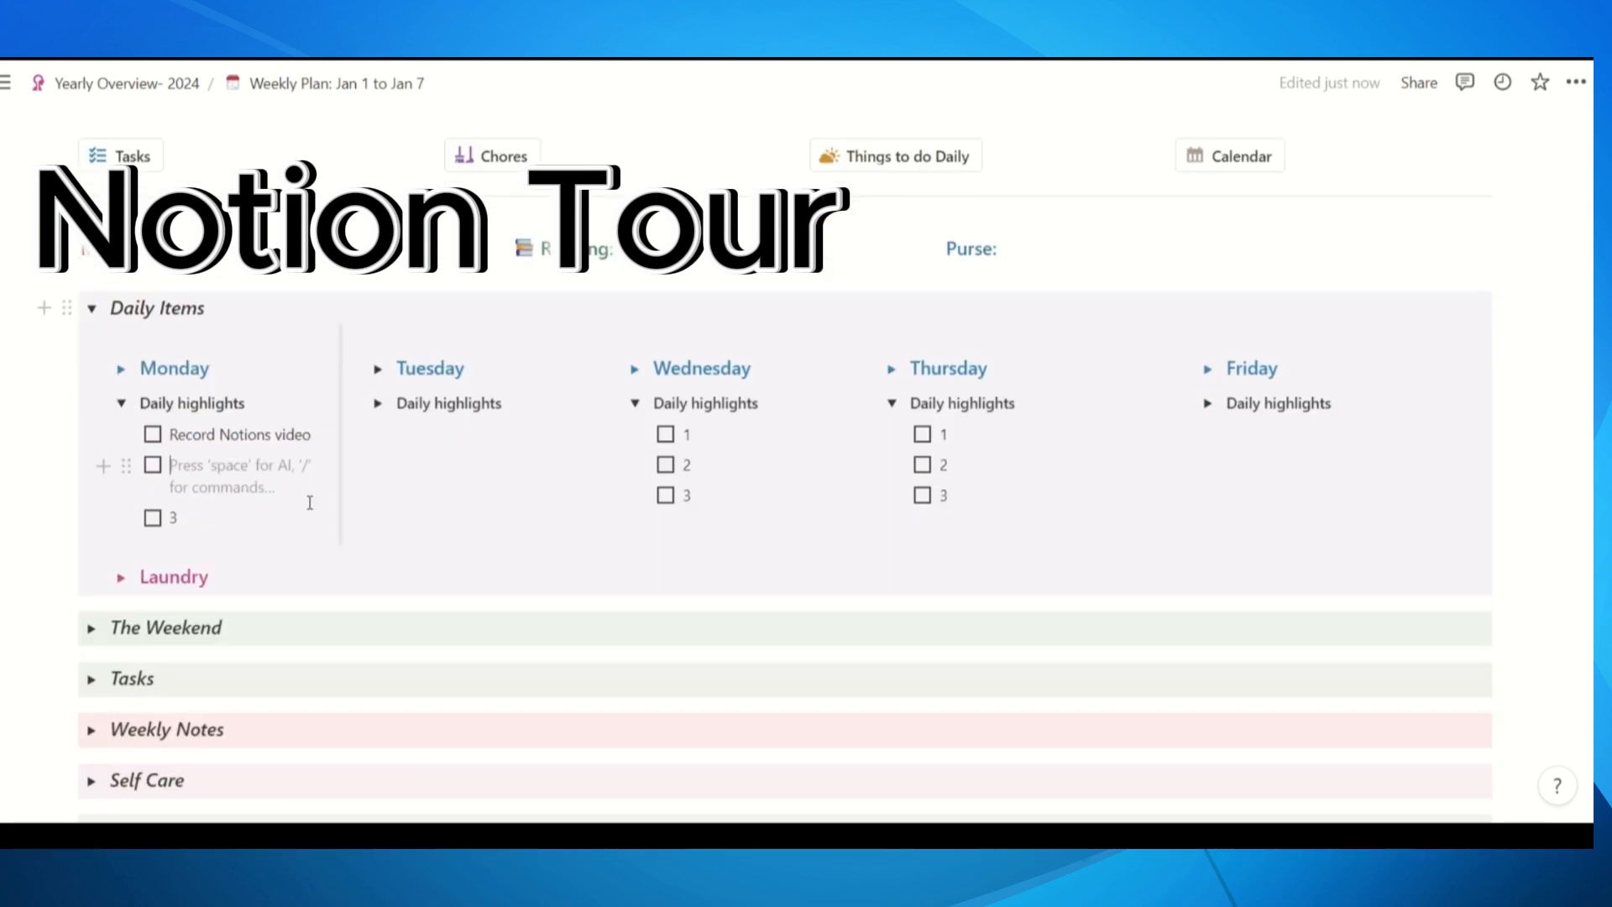
scroll(960, 433, "down", 3)
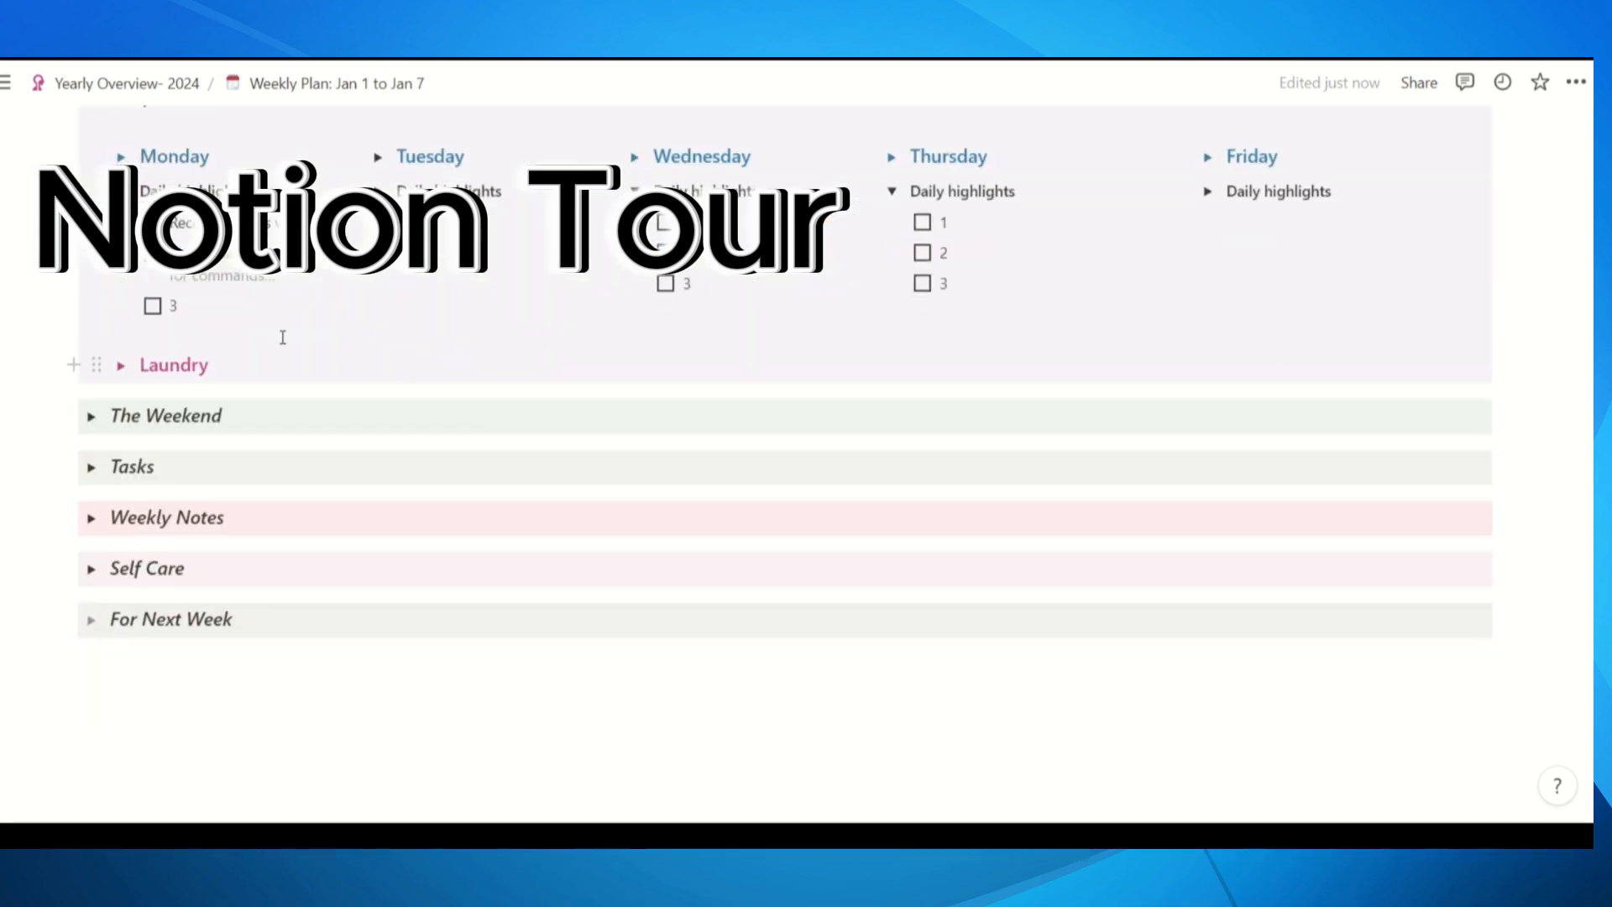
left_click(121, 368)
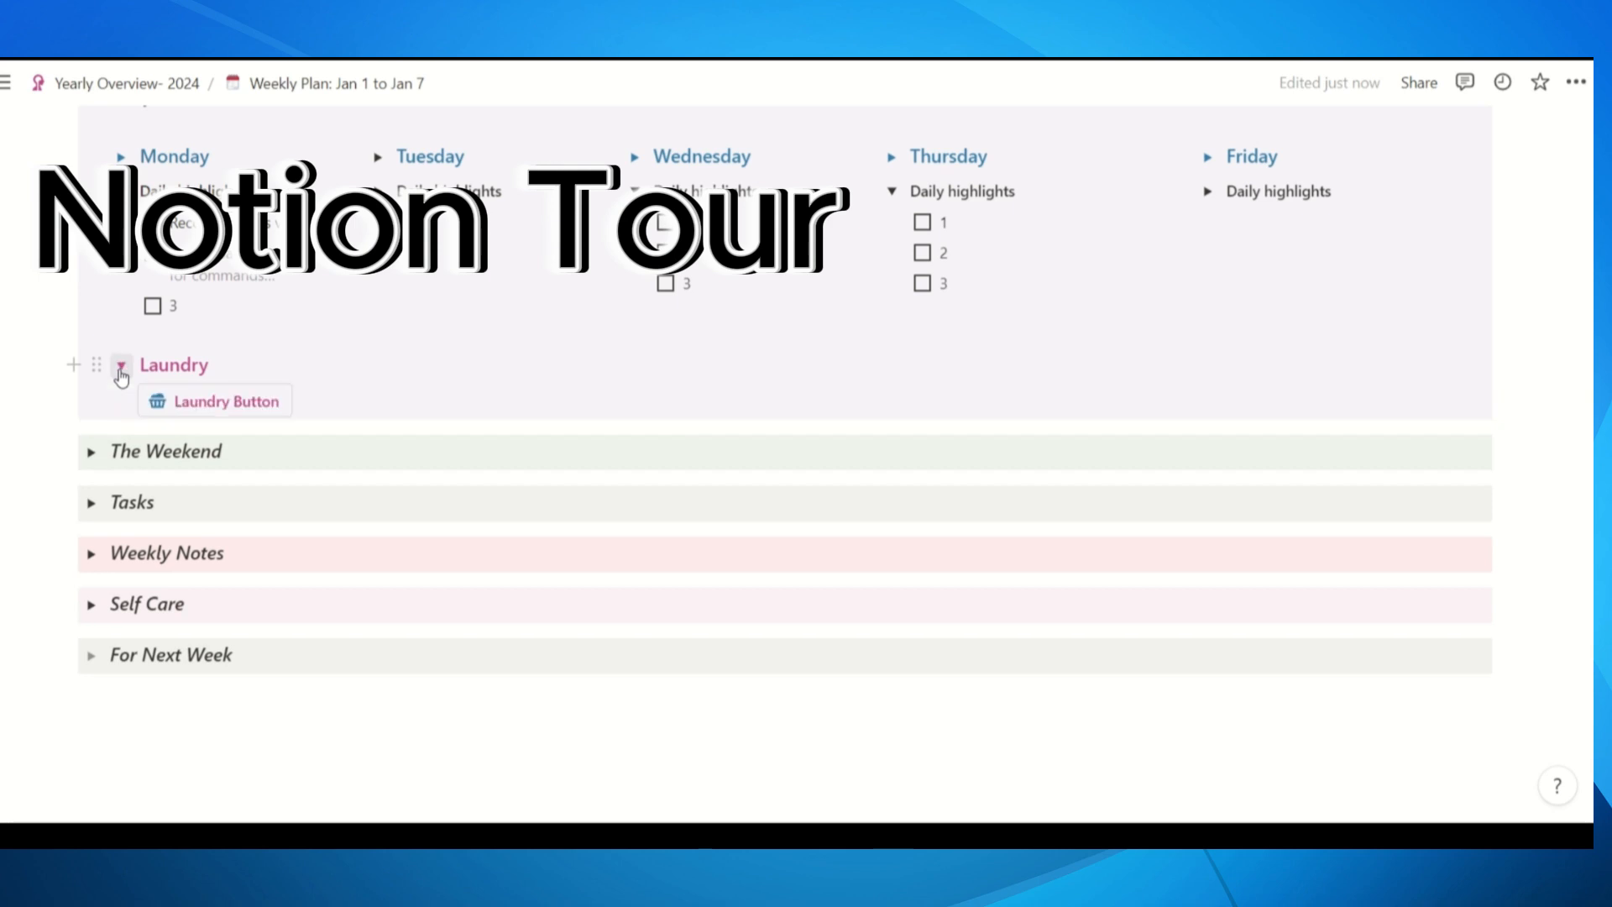
left_click(220, 407)
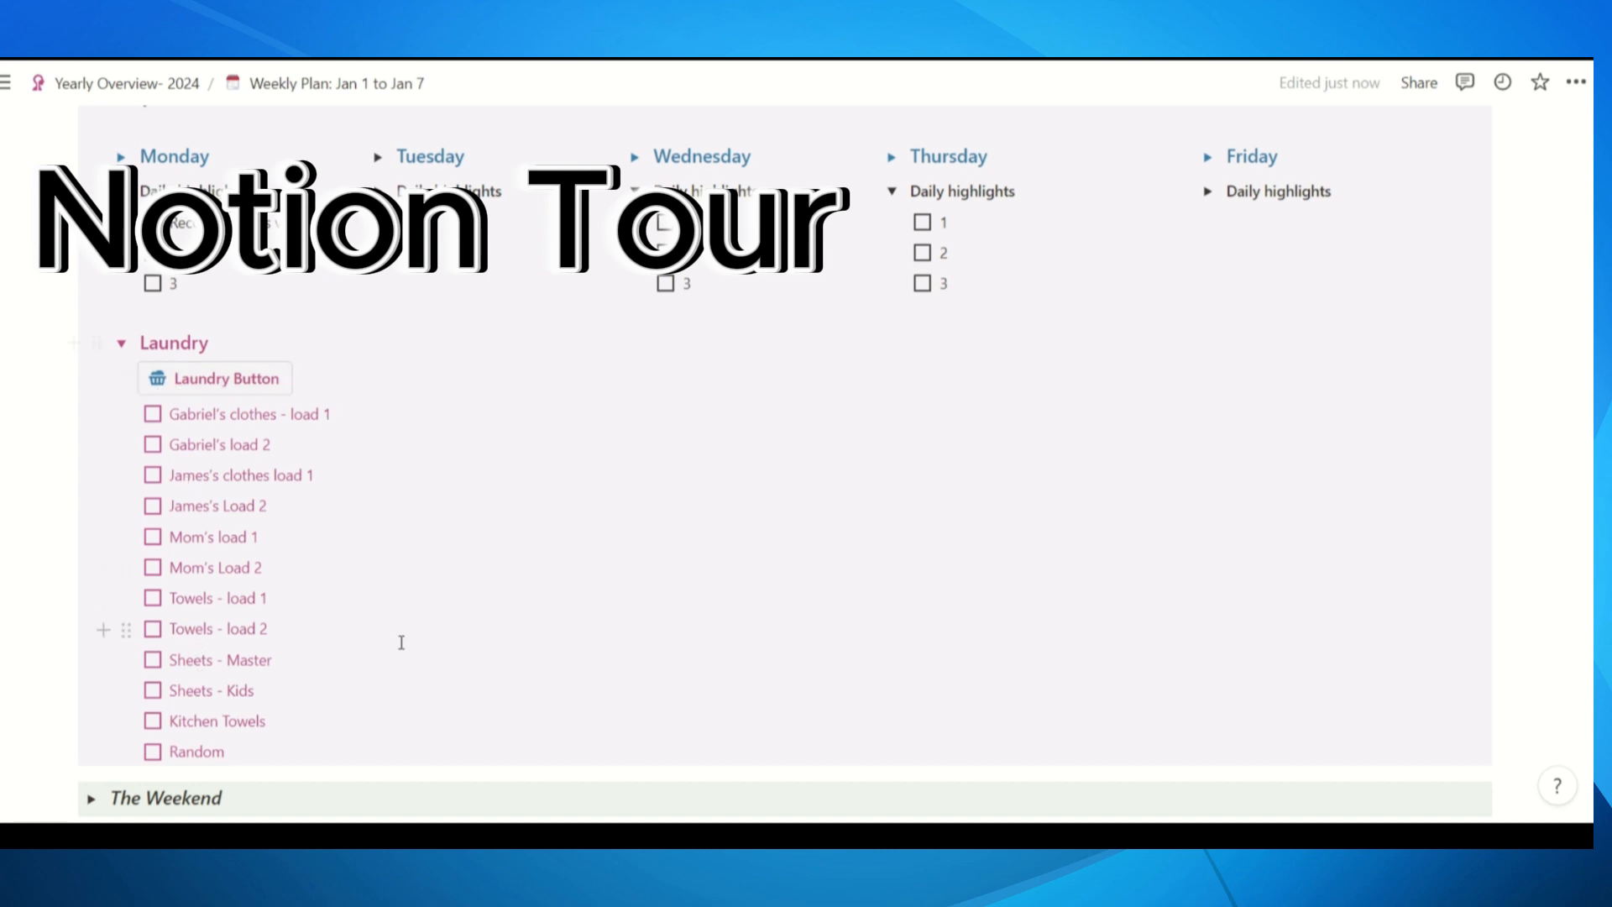
Expand The Weekend and Tasks sections of the weekly plan to view their contents
scroll(402, 643, "down", 3)
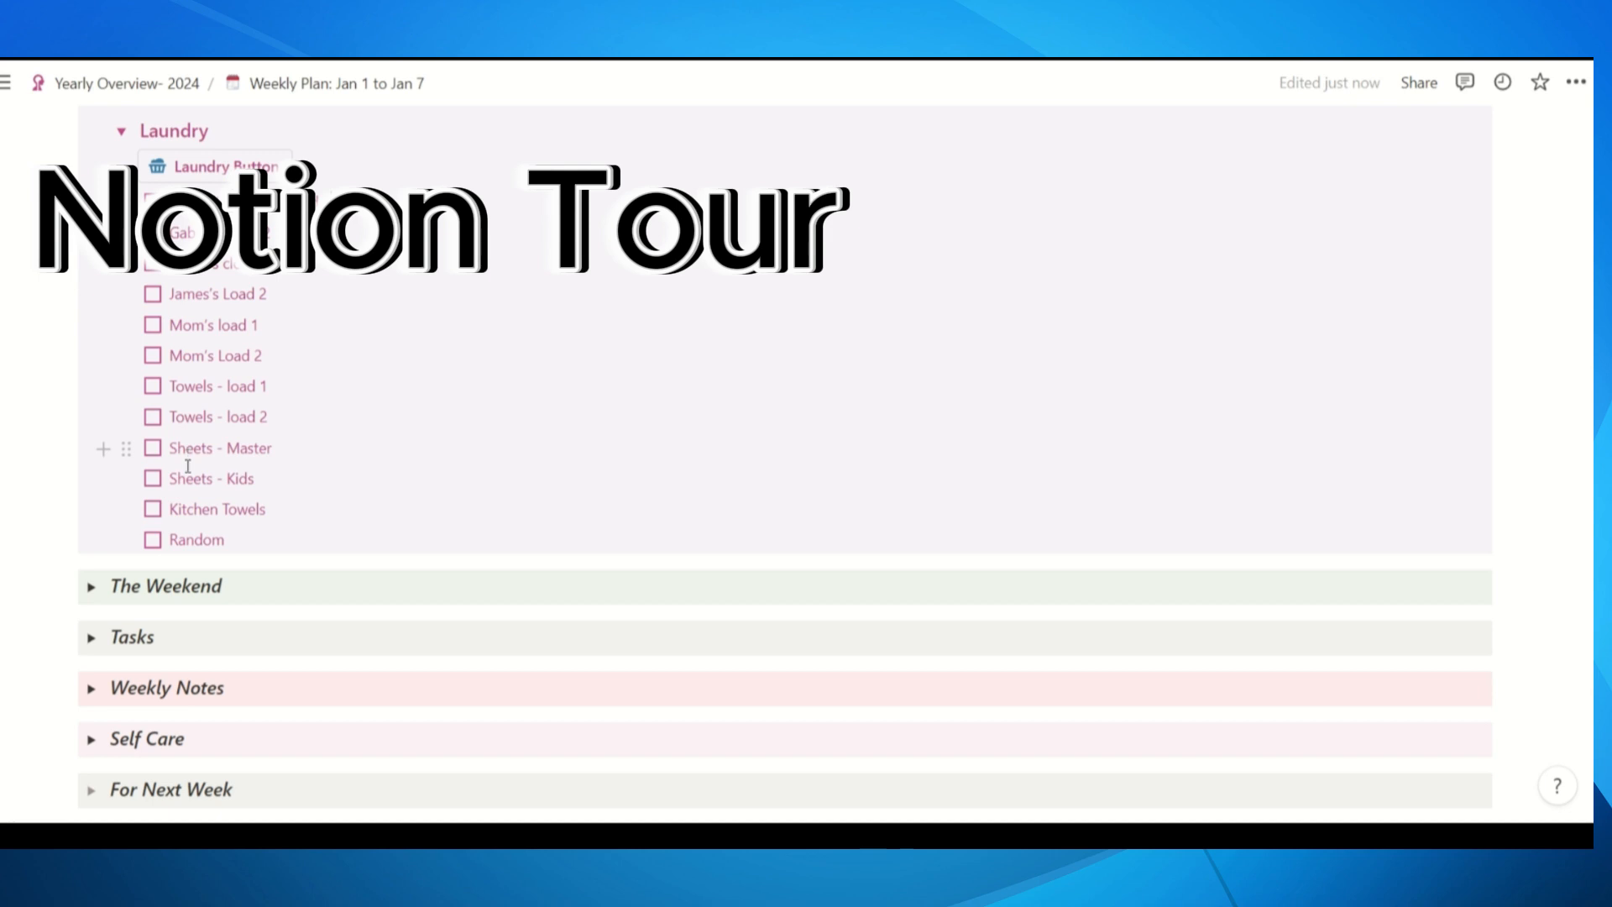
left_click(92, 588)
scroll(330, 655, "down", 3)
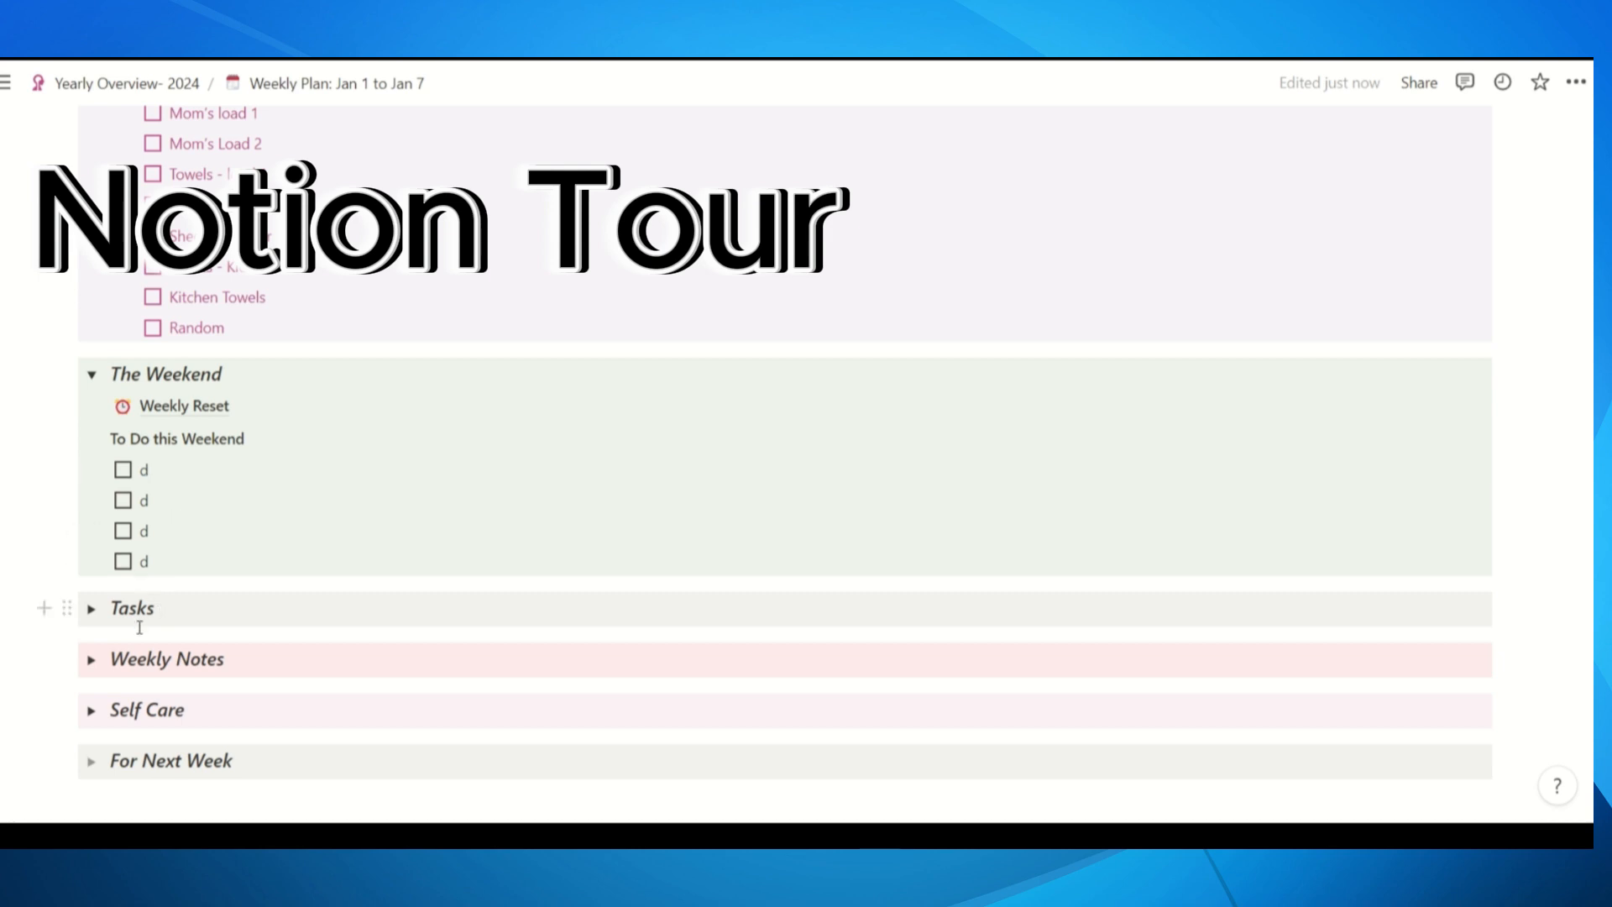
left_click(91, 610)
scroll(294, 663, "down", 4)
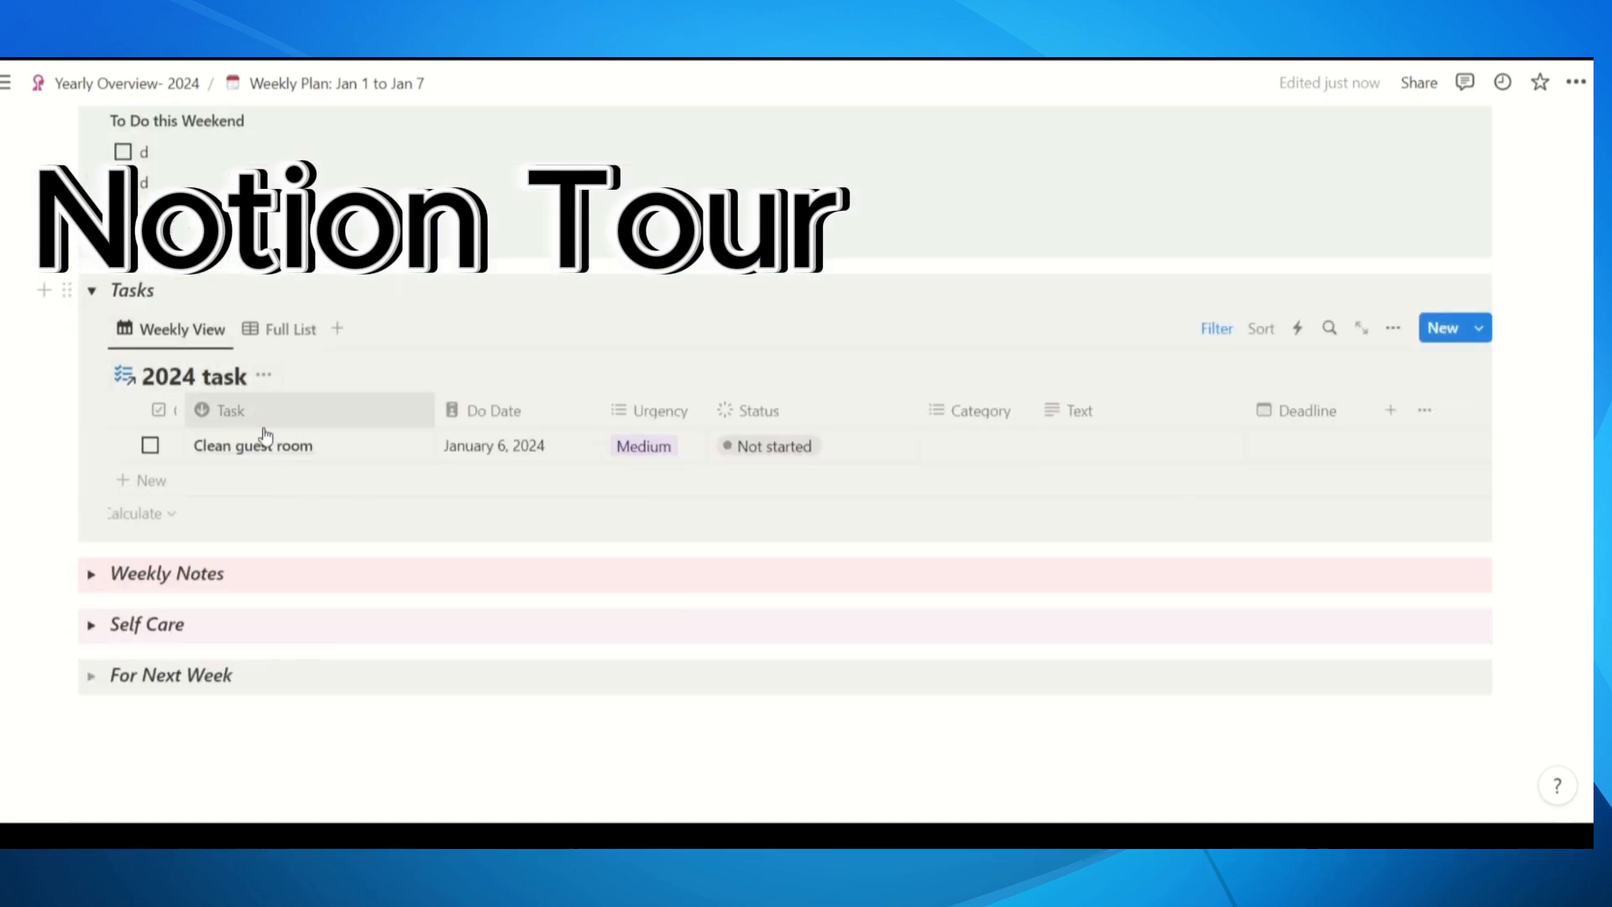
Switch the 2024 task database to the Full List view and look through its tasks
left_click(288, 327)
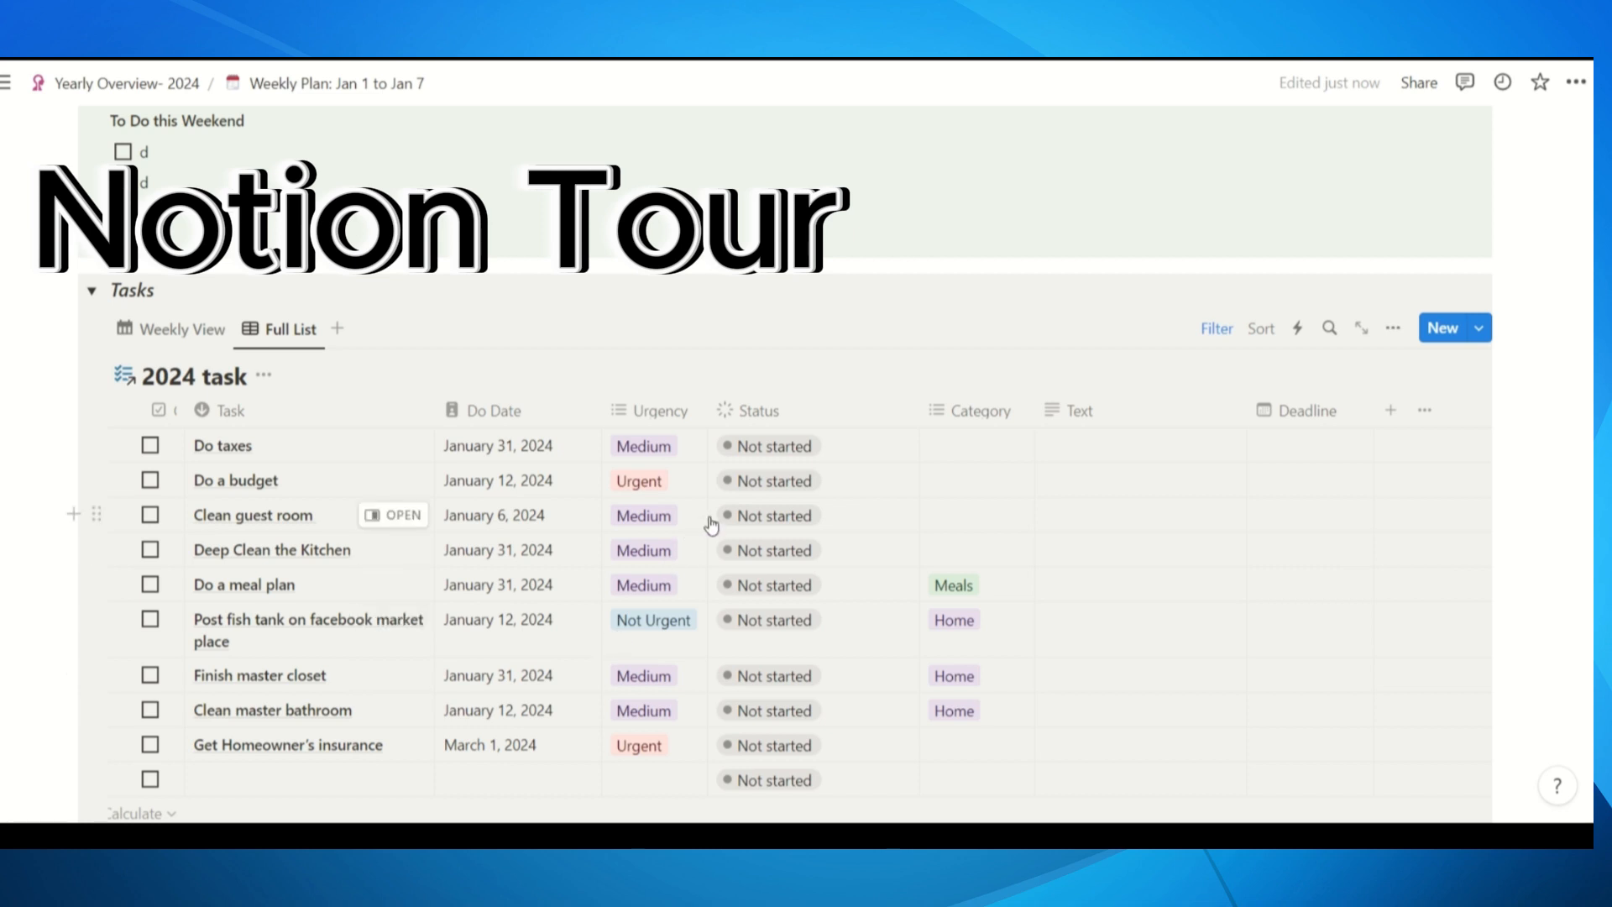
scroll(712, 525, "down", 3)
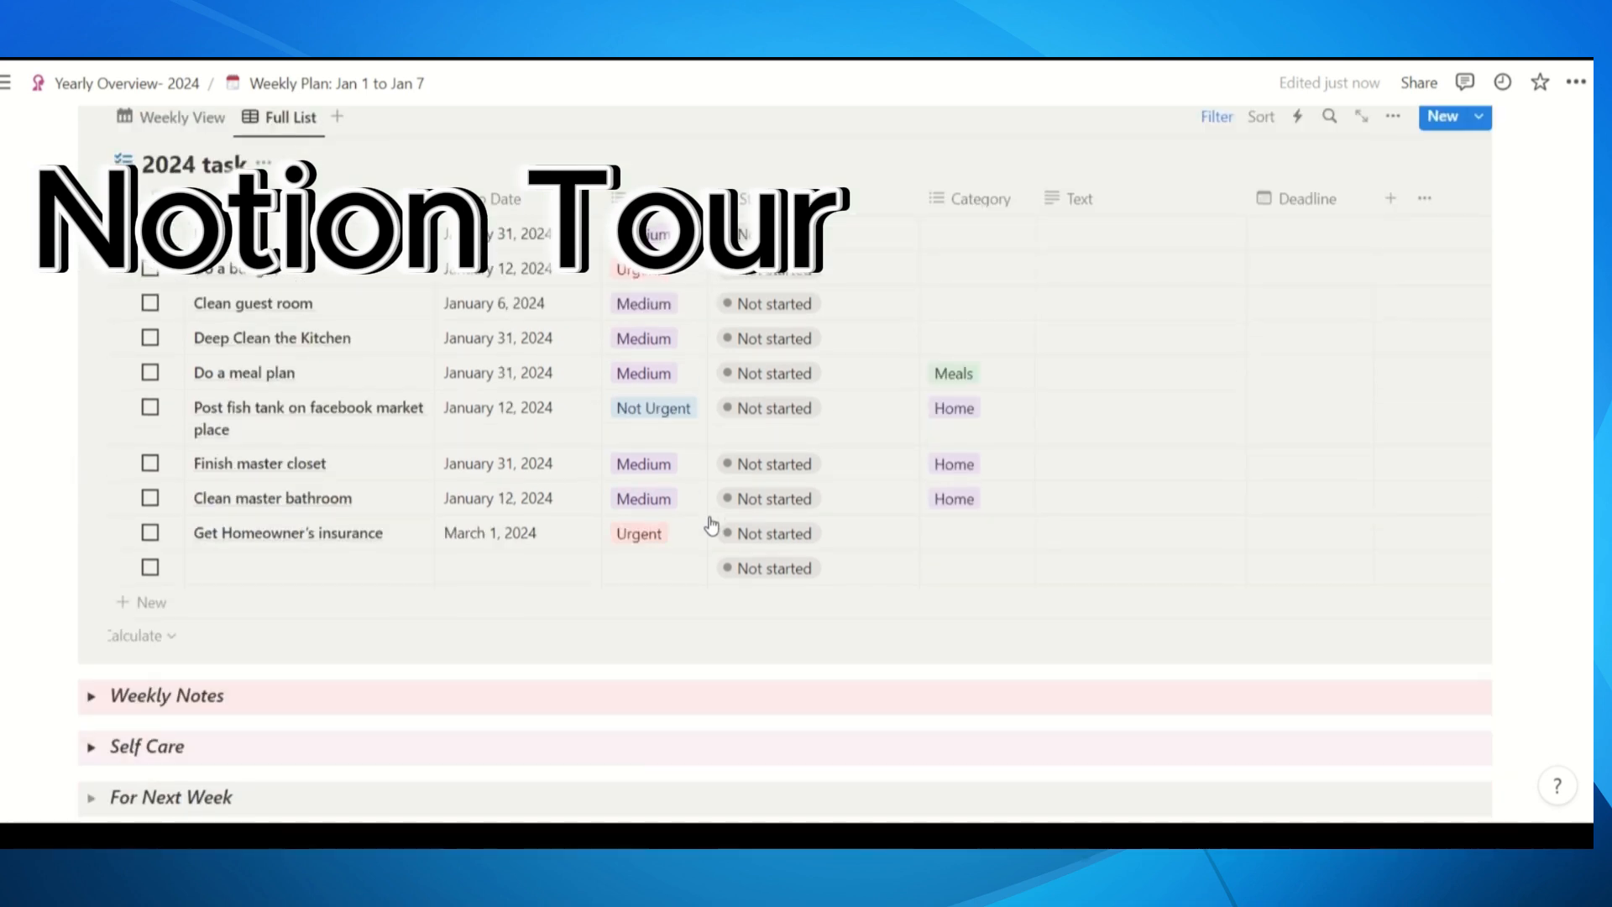
scroll(712, 524, "down", 3)
scroll(705, 515, "up", 5)
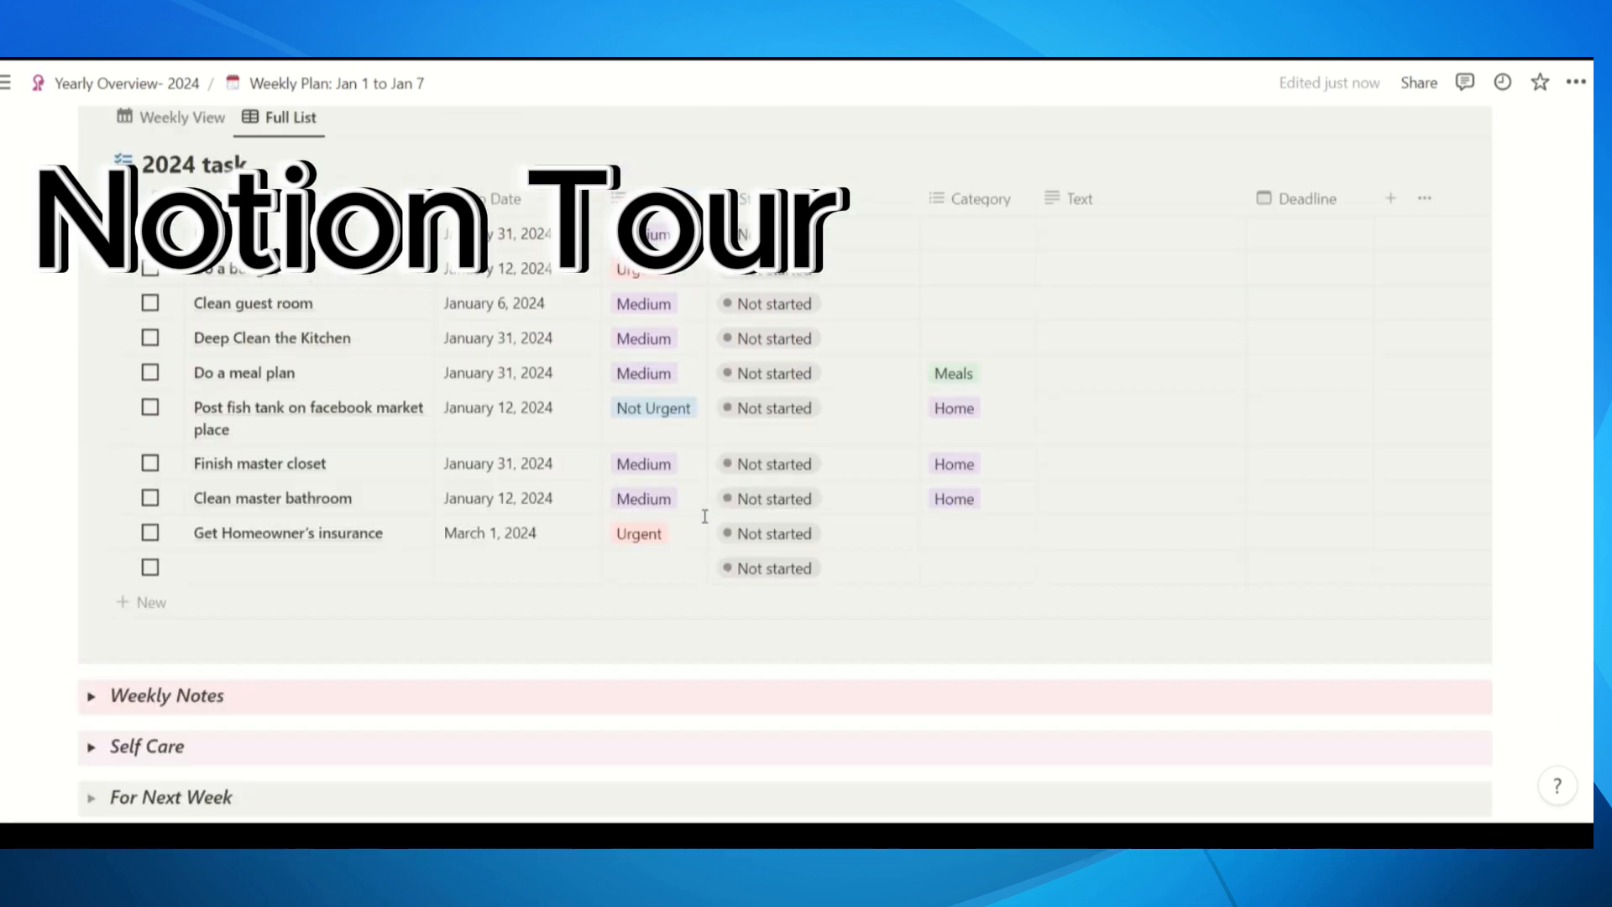
Expand Weekly Notes, open the notes page through its take notes shortcut, and return to the weekly plan
scroll(705, 515, "down", 3)
left_click(92, 697)
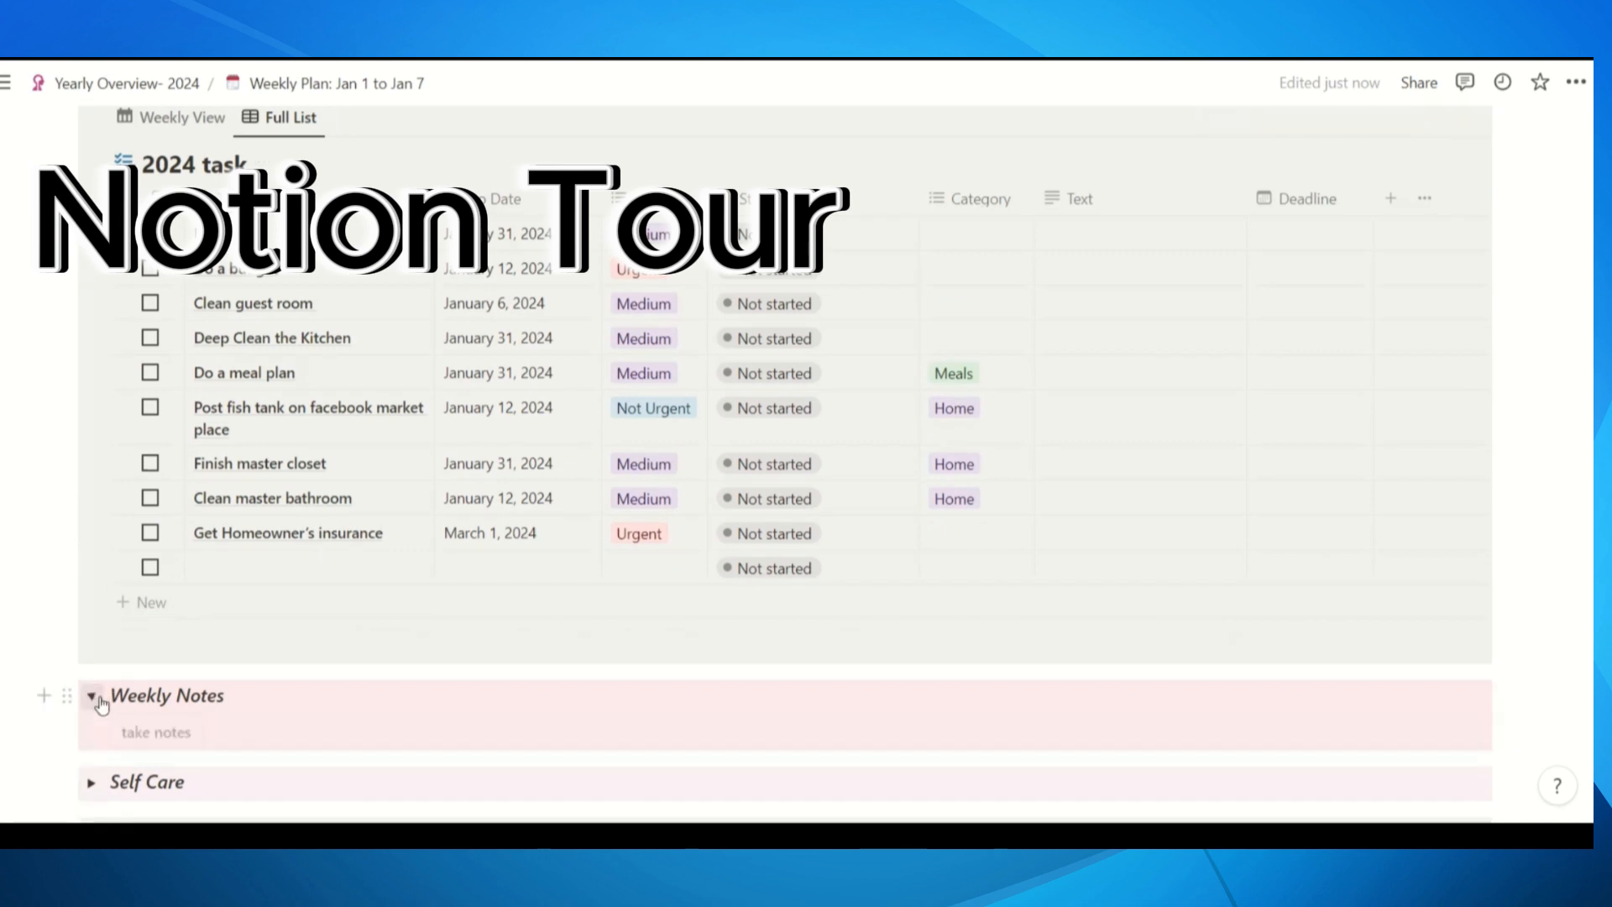
left_click(168, 739)
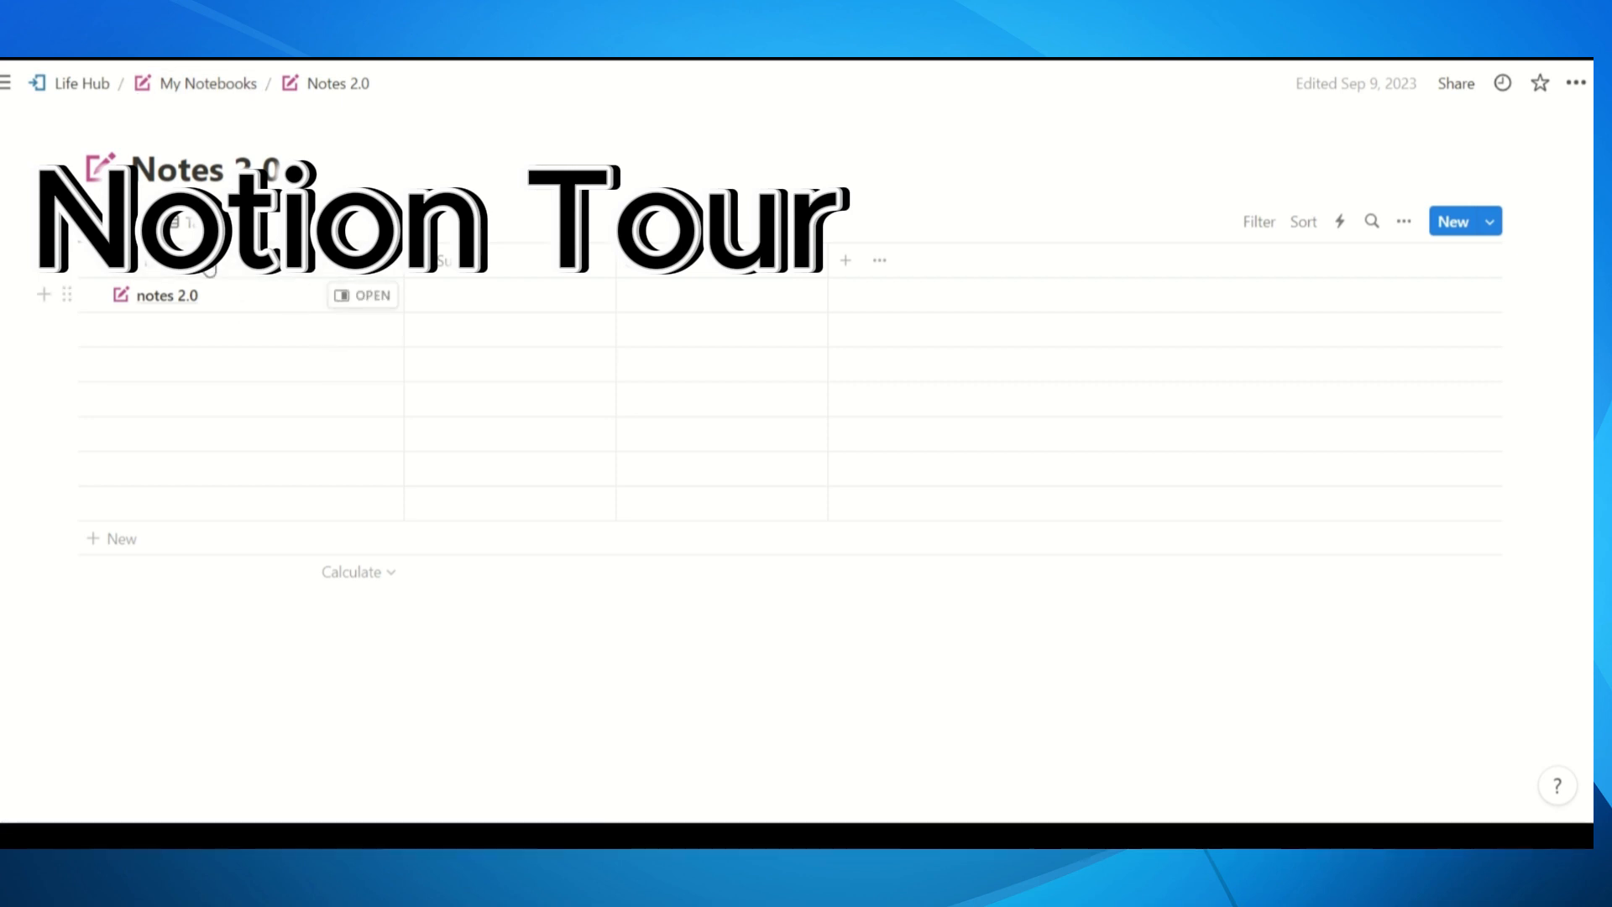
left_click(10, 38)
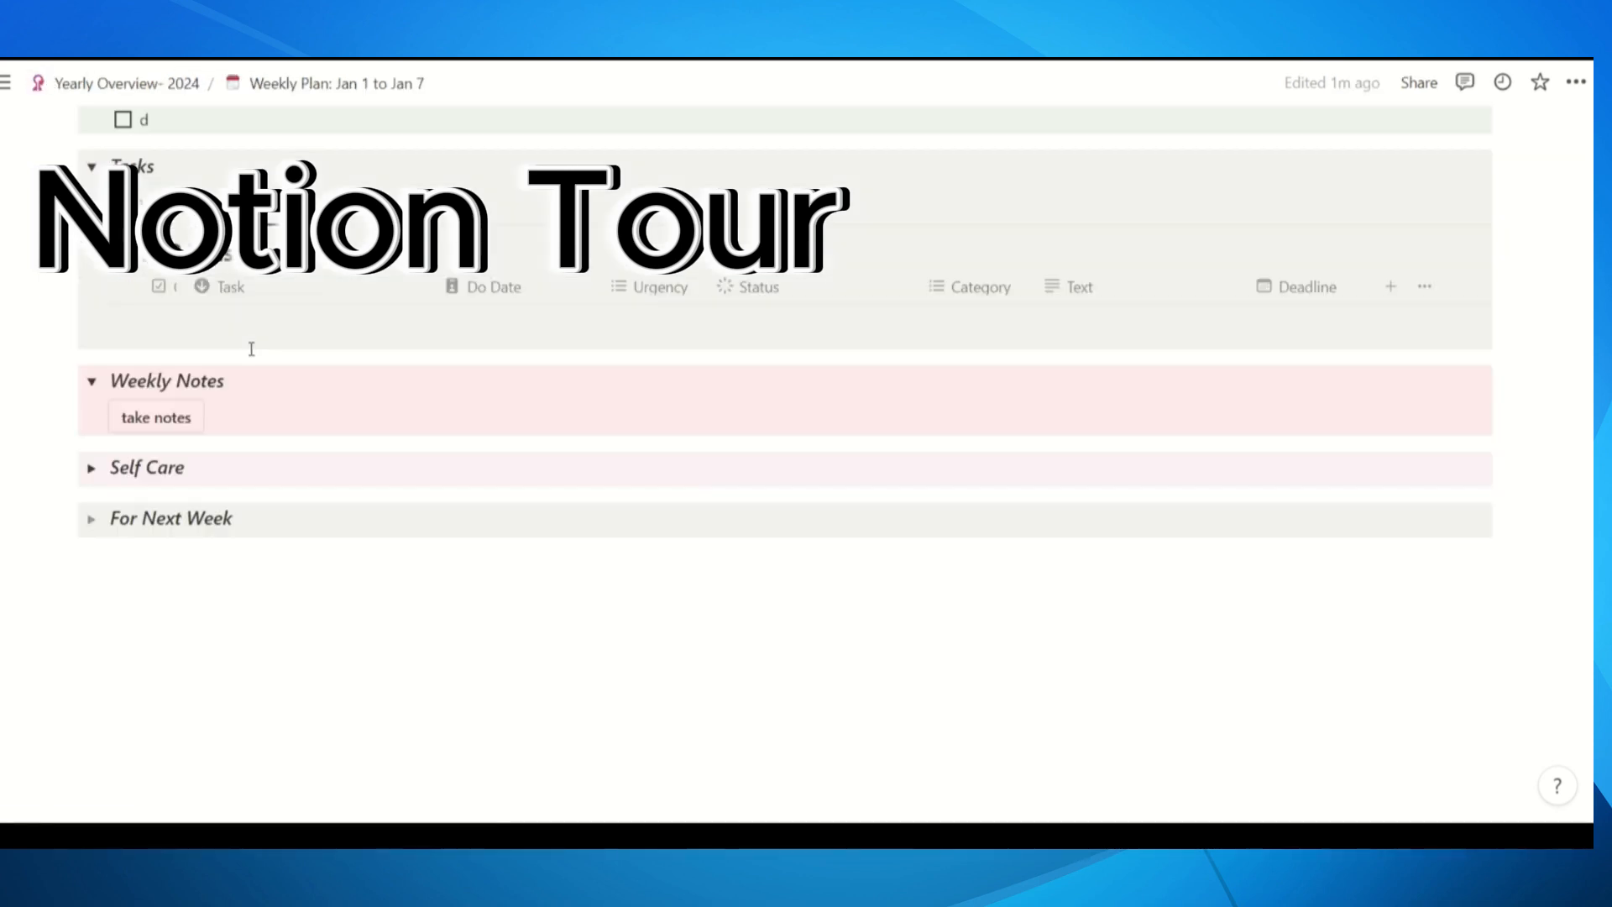
Expand the Self Care and For Next Week sections of the weekly plan
scroll(151, 547, "down", 2)
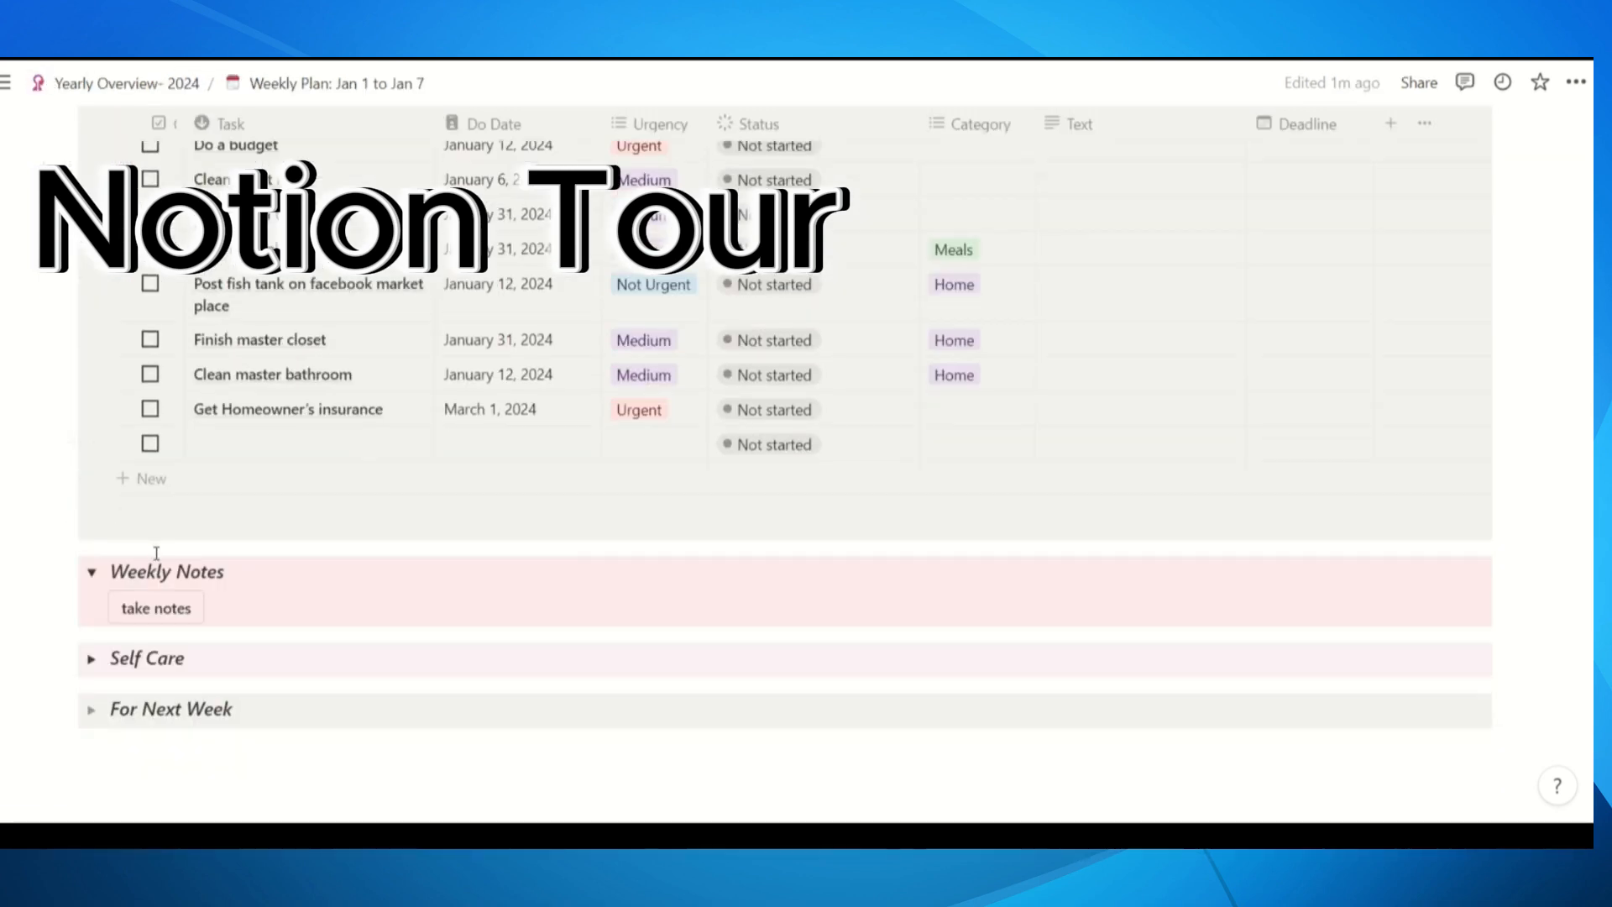
left_click(91, 658)
scroll(395, 612, "down", 3)
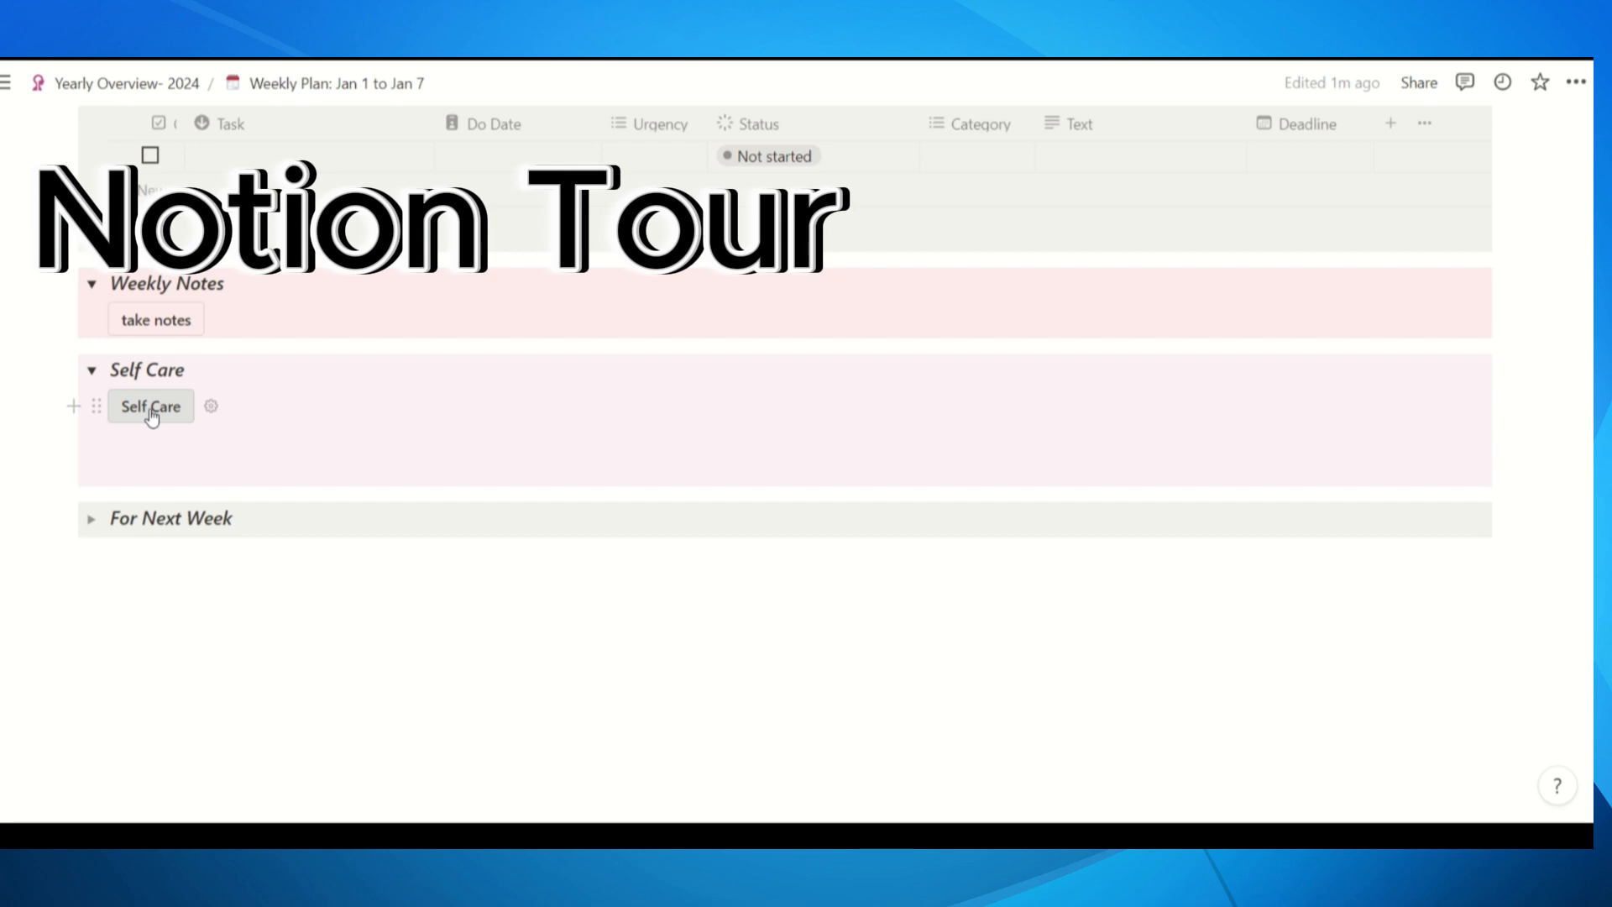
left_click(91, 519)
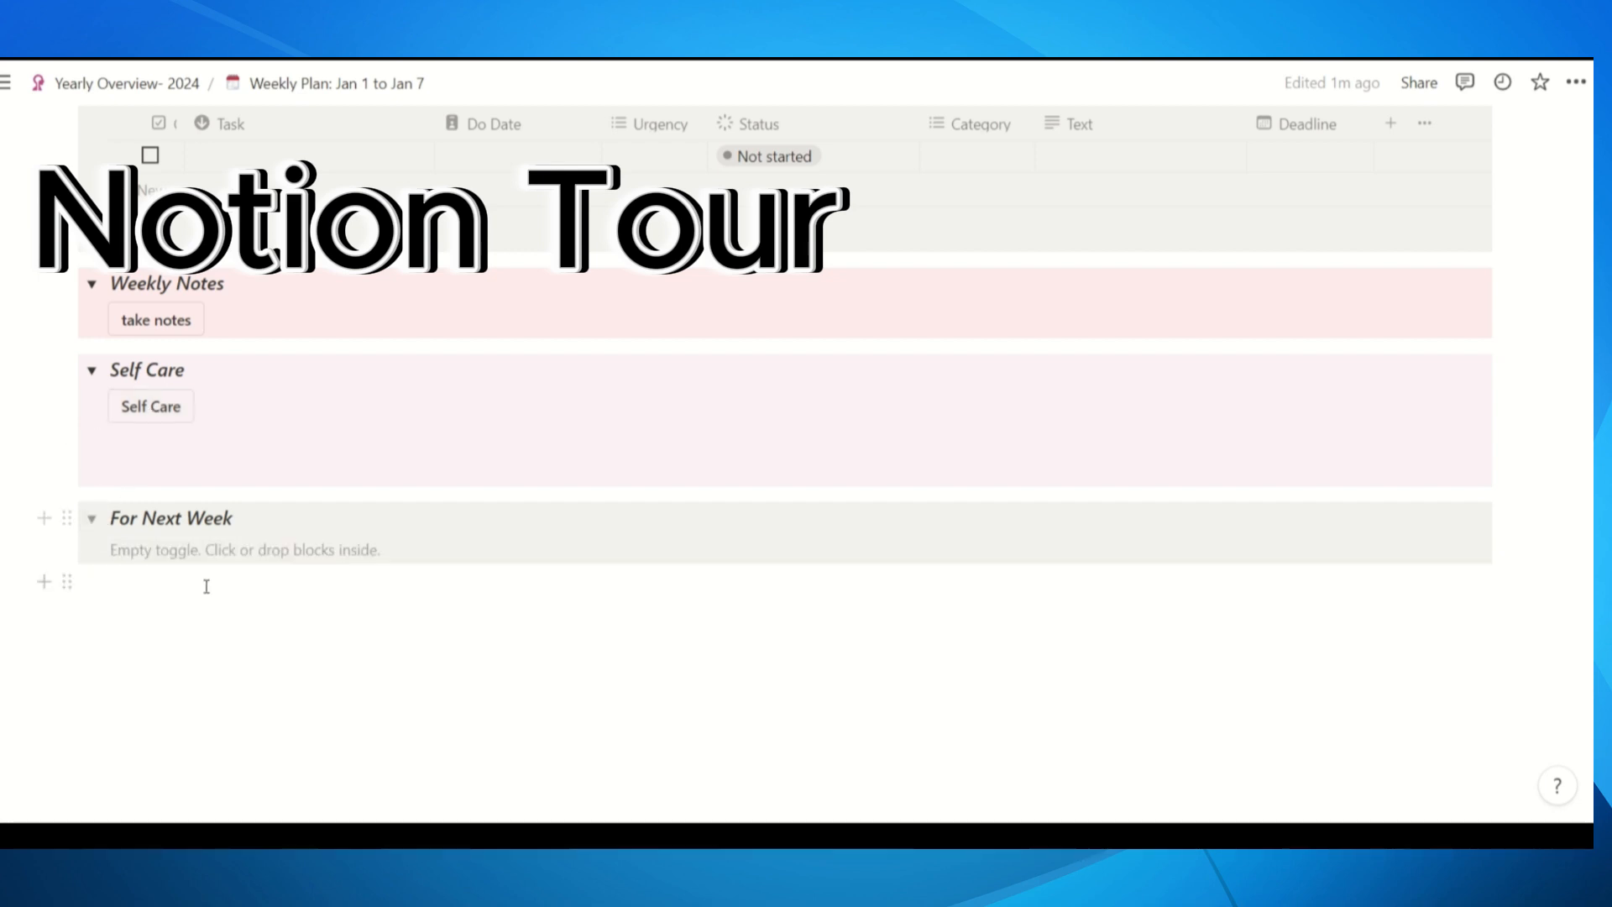
Move the "Record Notions video" to-do from Monday's daily highlights into the For Next Week section
scroll(291, 588, "up", 20)
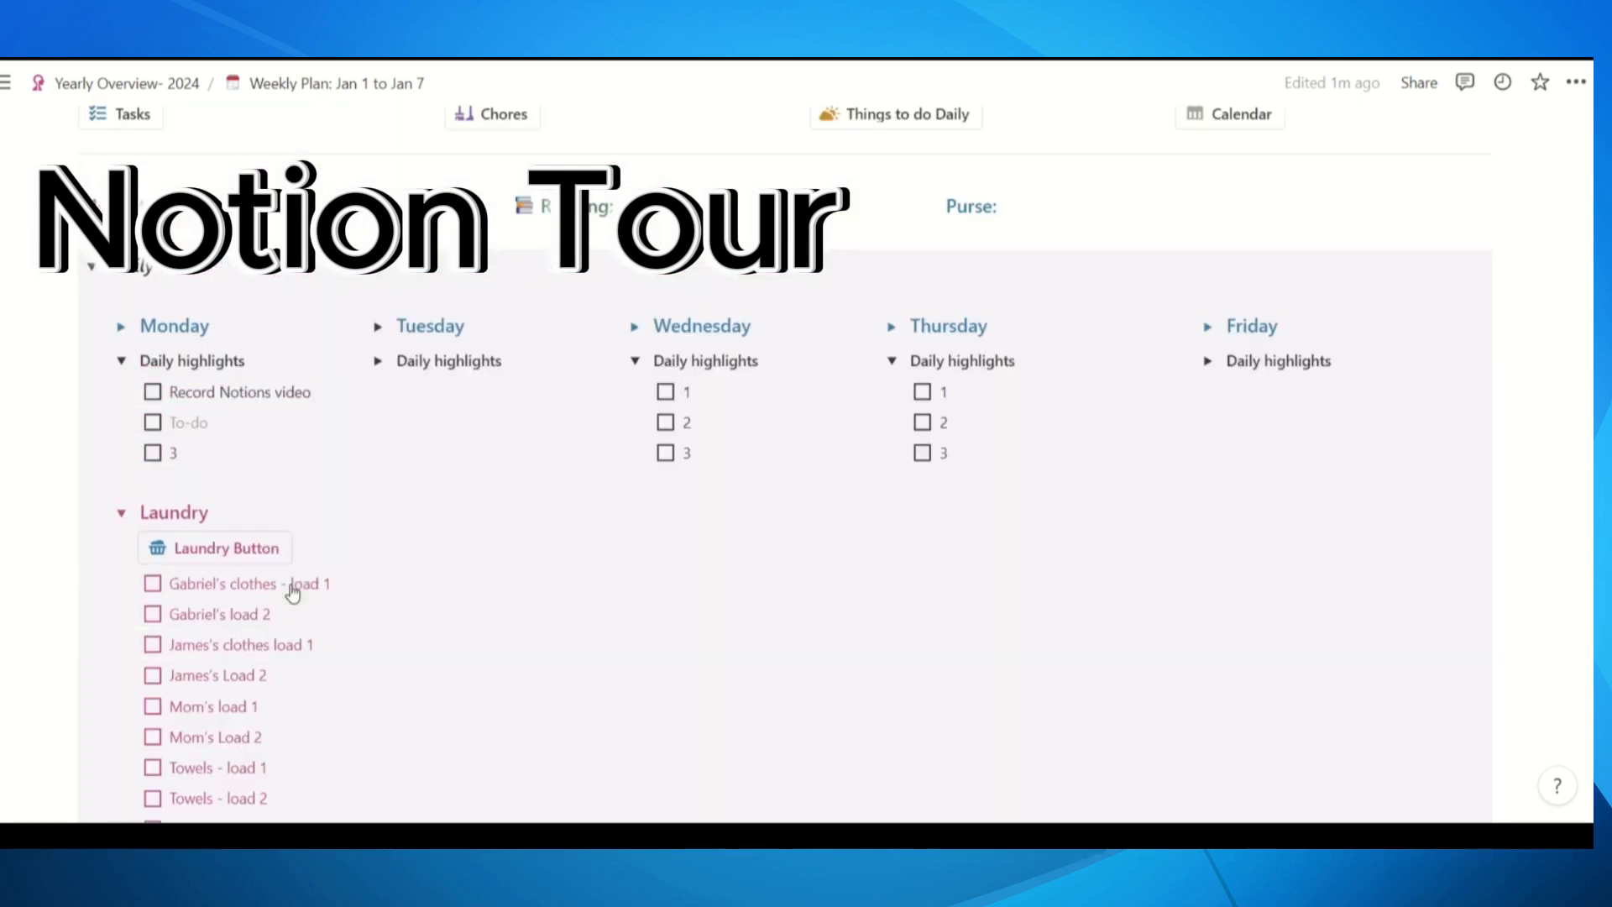
scroll(292, 588, "up", 3)
scroll(241, 637, "up", 1)
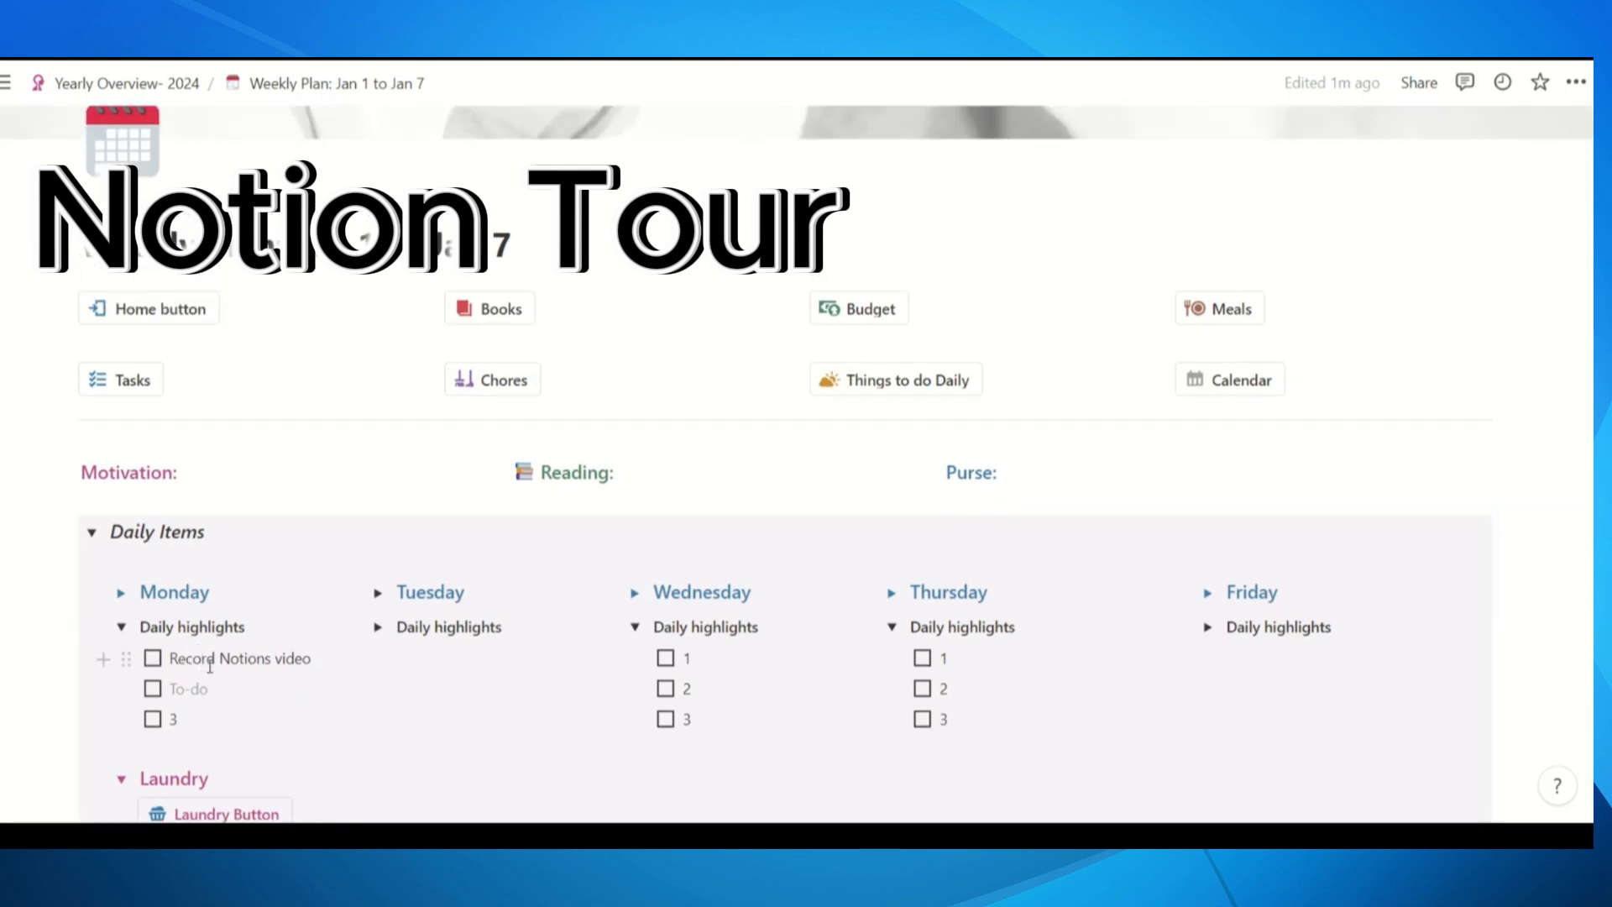
scroll(400, 638, "down", 8)
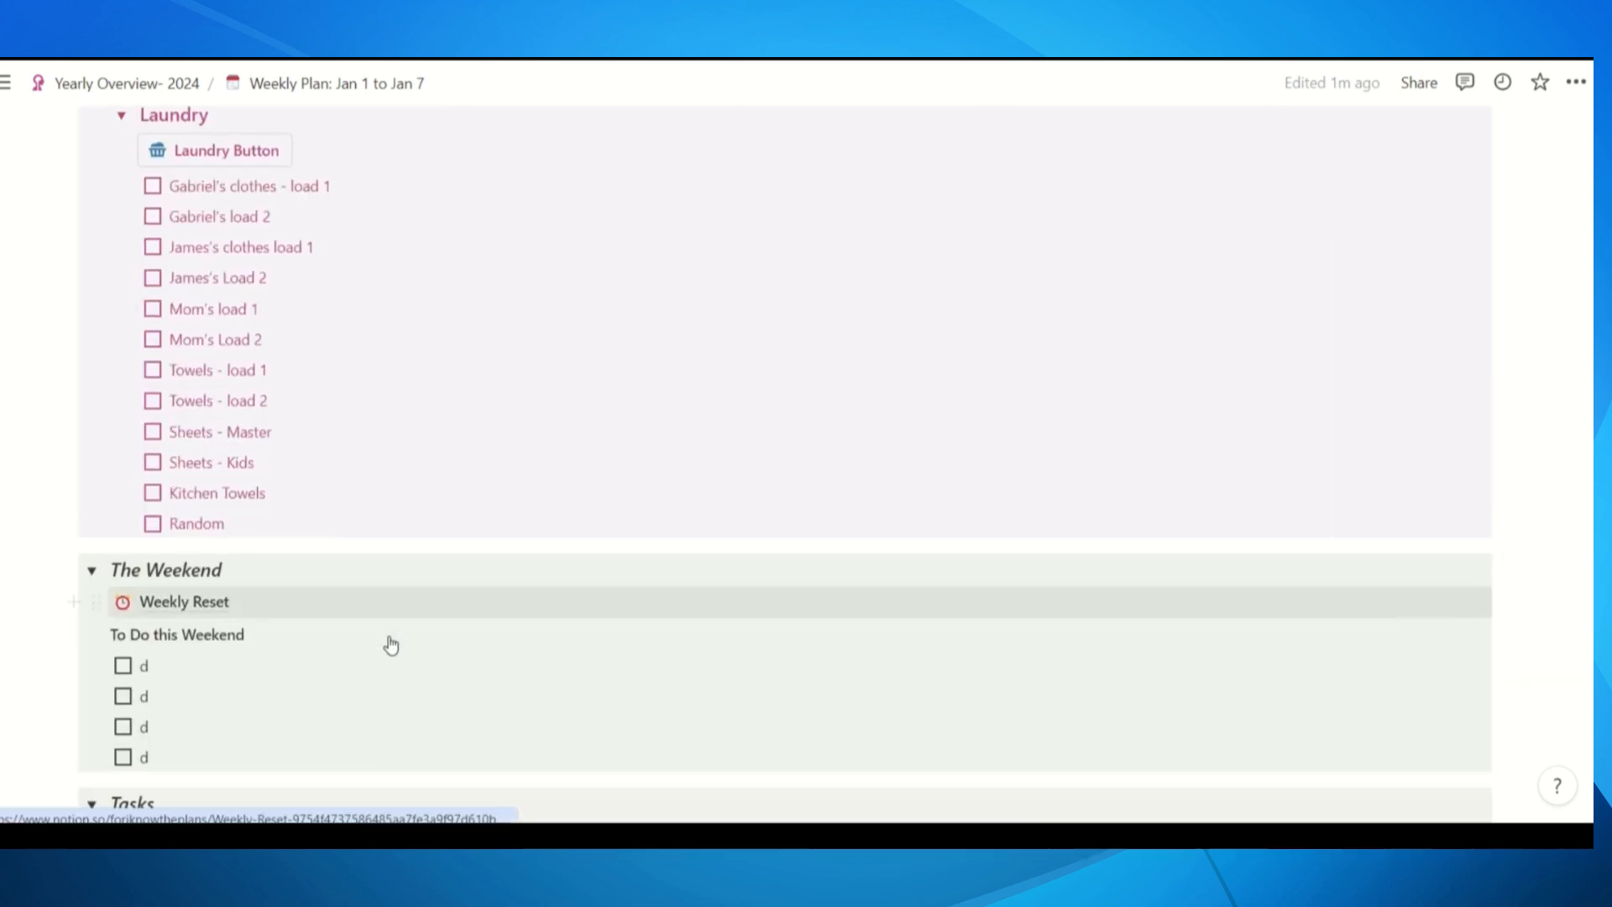
scroll(389, 648, "up", 5)
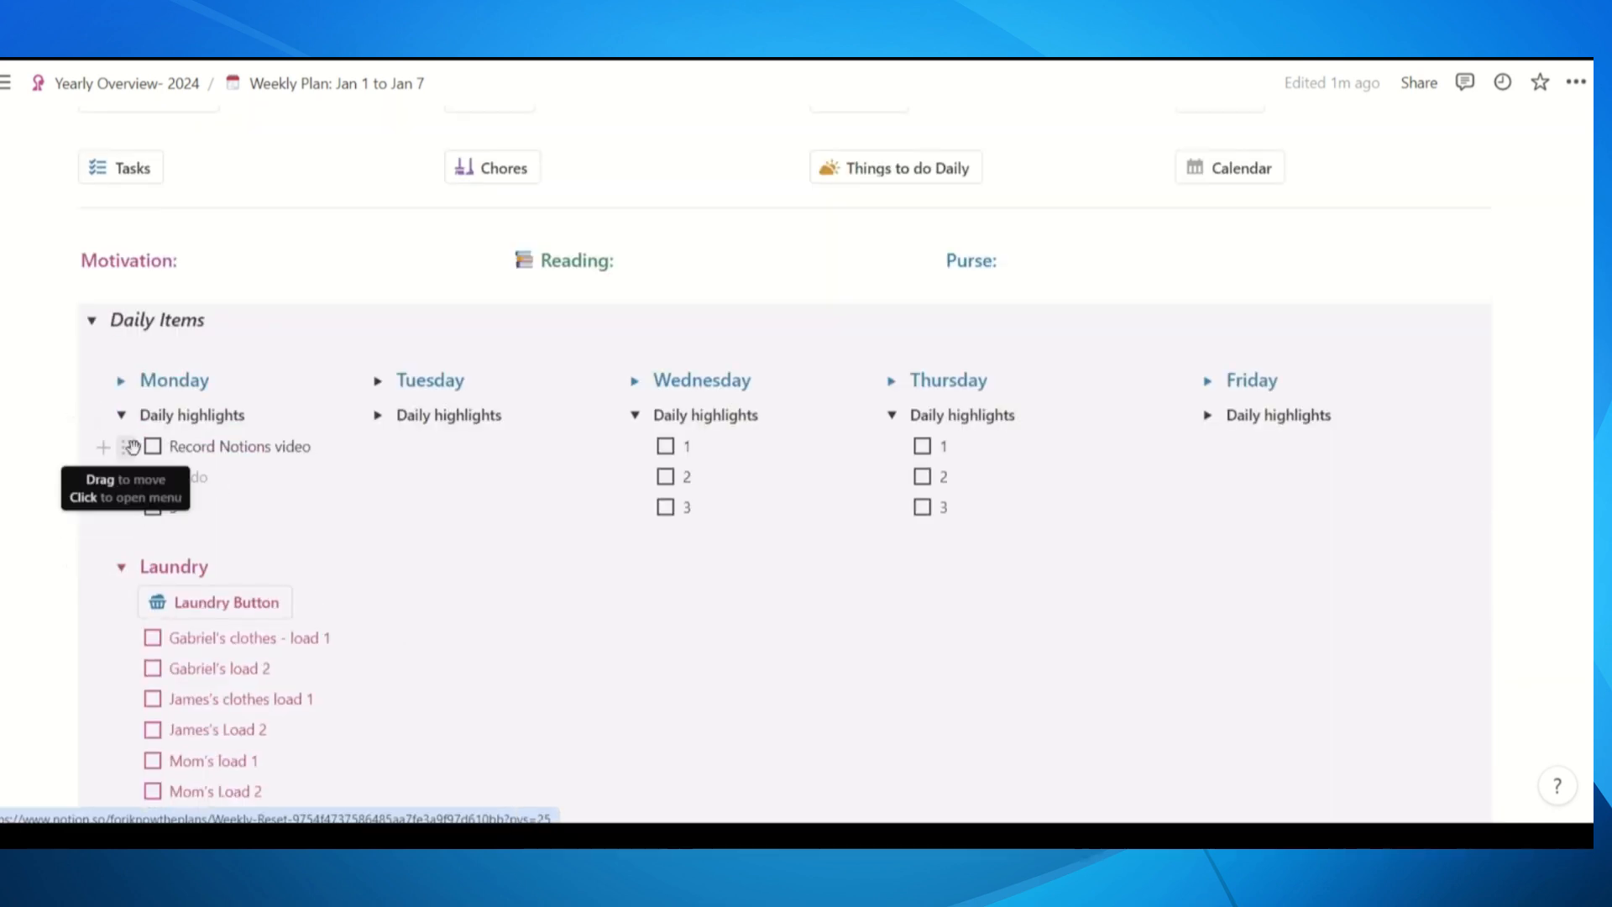
left_click_drag(126, 446, 133, 539)
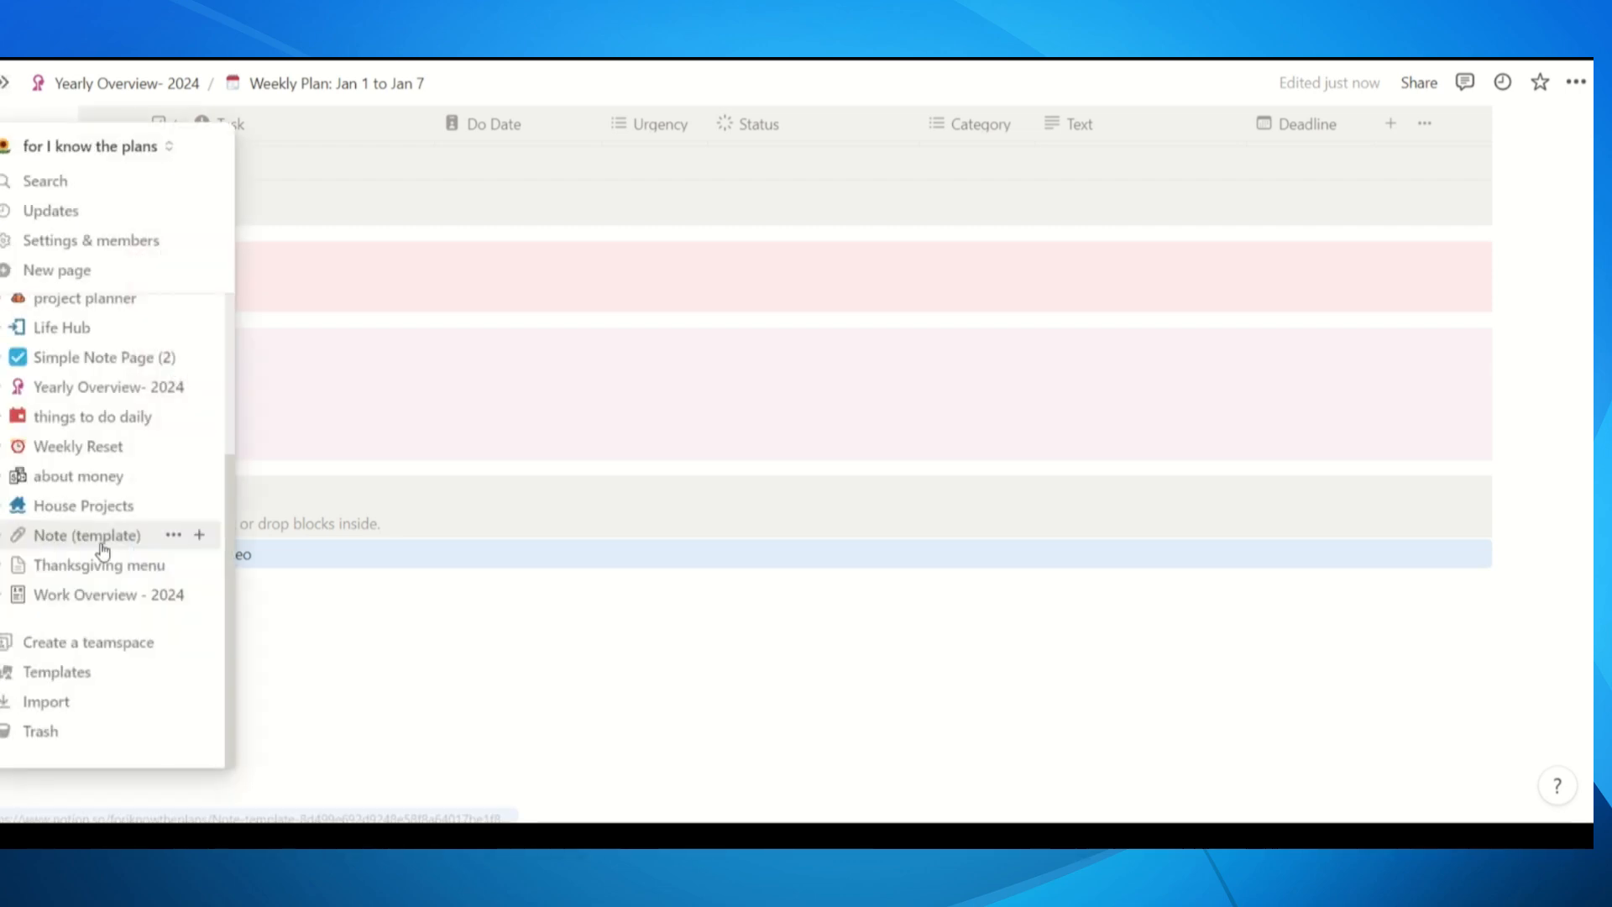
left_click_drag(94, 558, 94, 524)
scroll(381, 691, "up", 3)
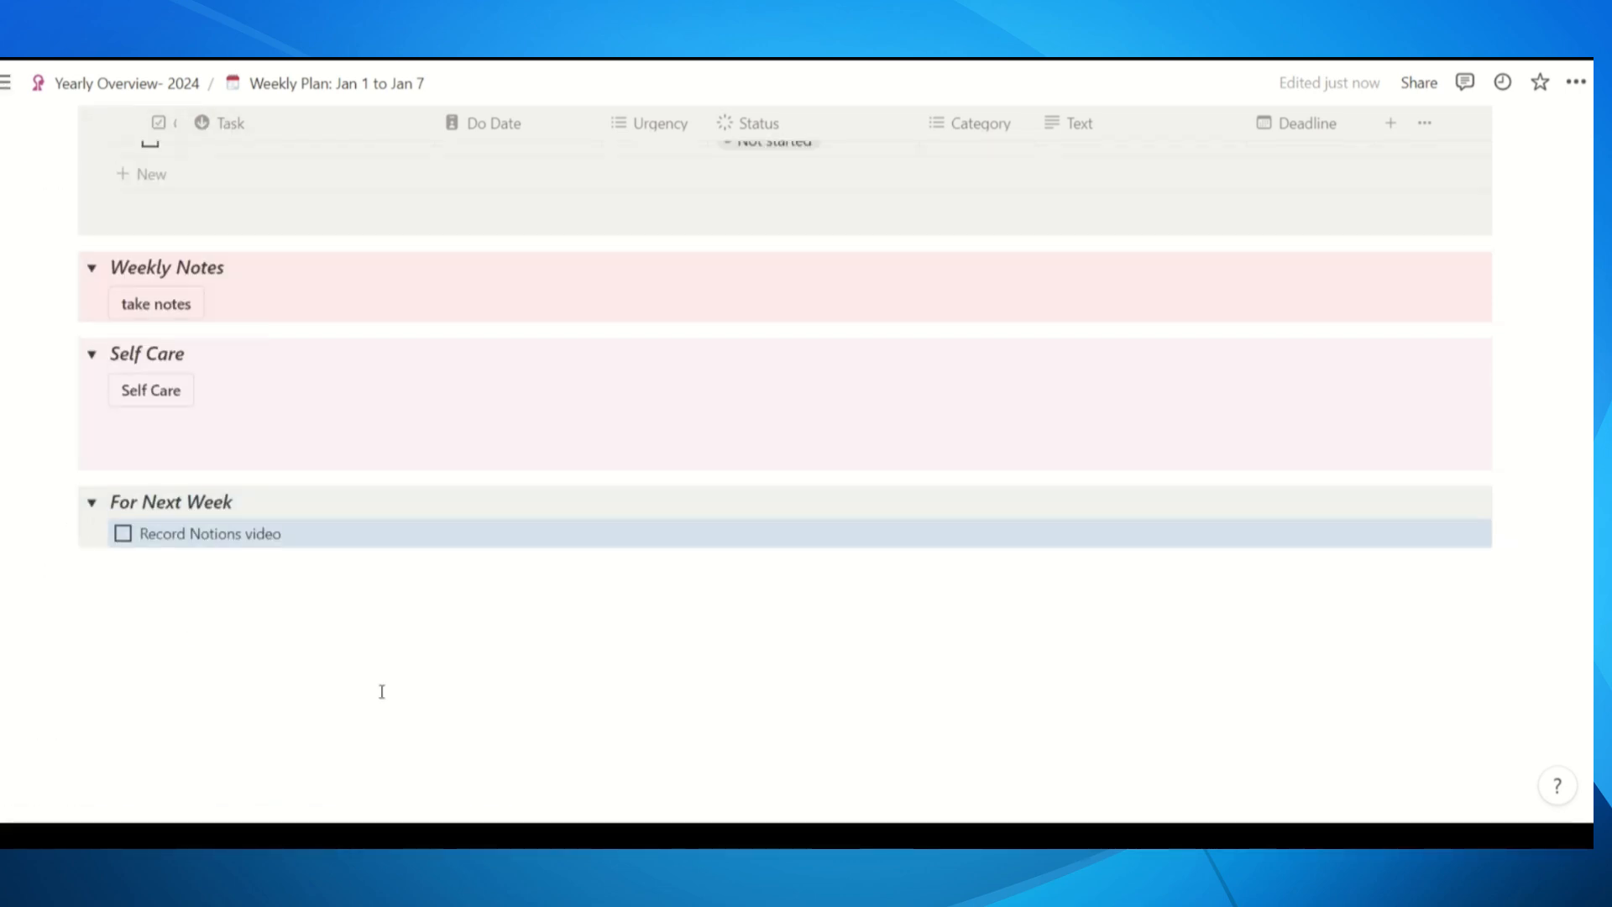
scroll(381, 691, "up", 10)
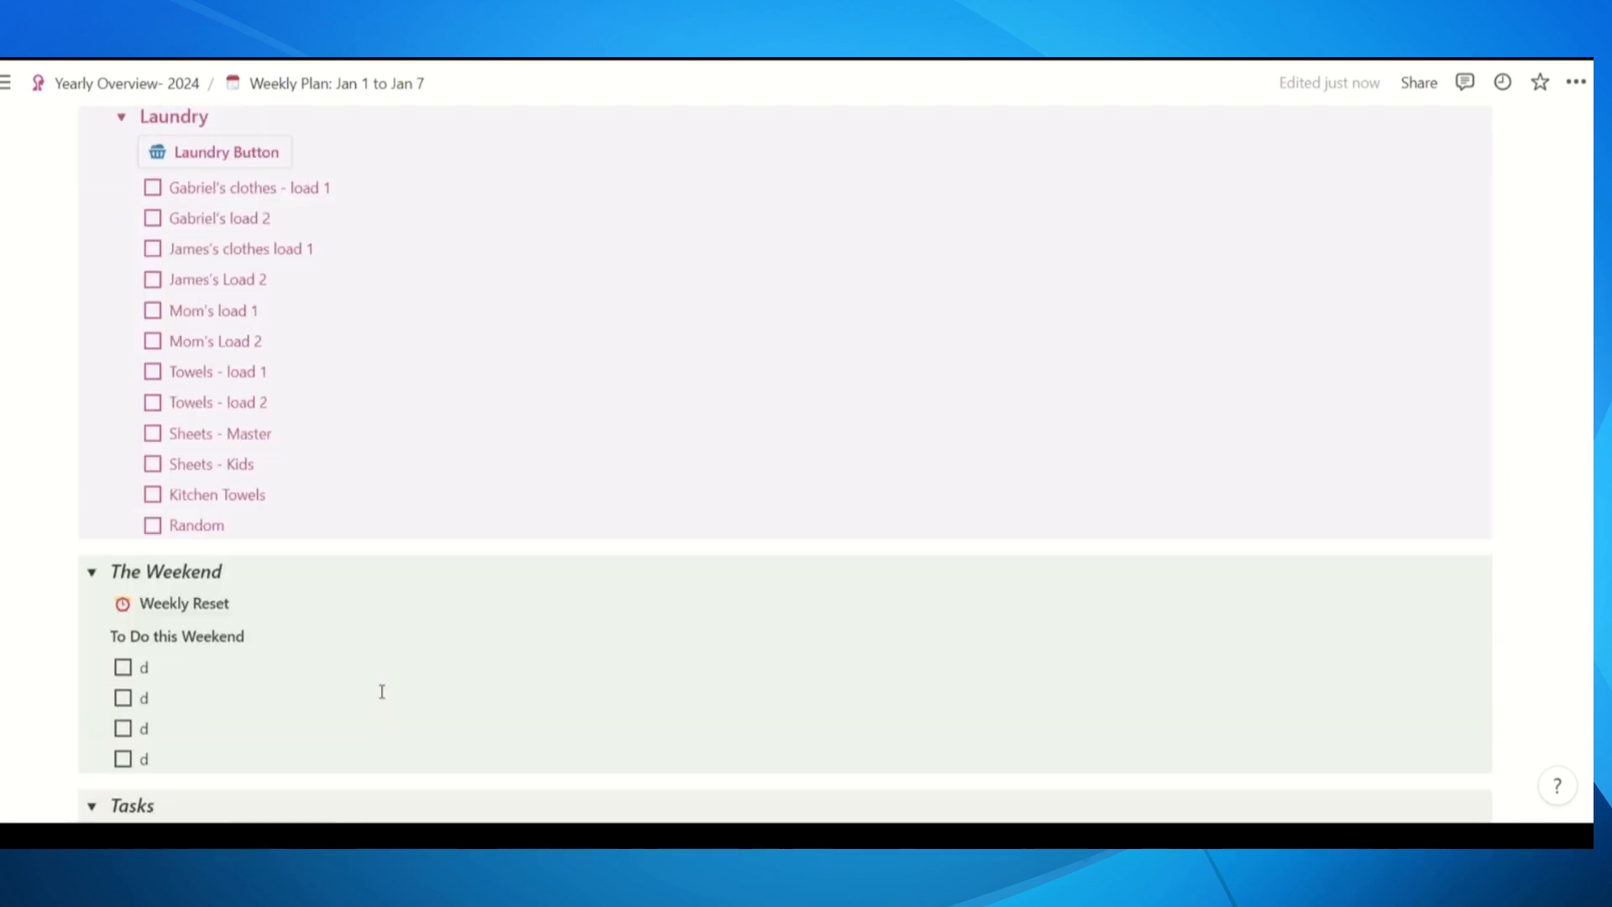
scroll(382, 691, "down", 12)
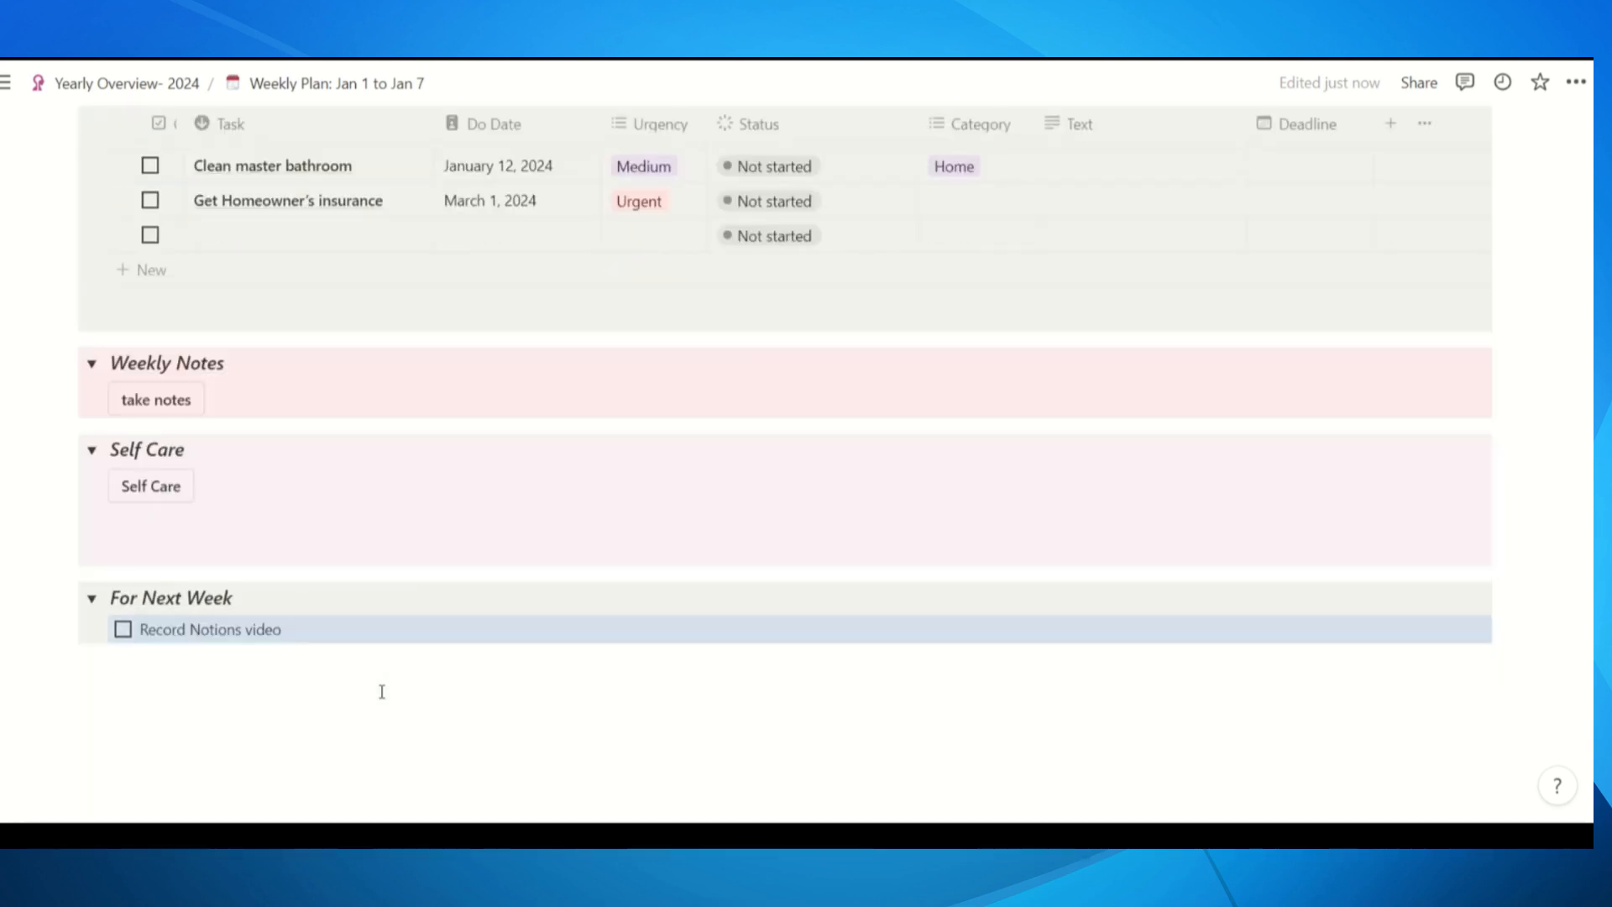
Undo the move of the "Record Notions video" to-do into For Next Week
key("ctrl+z")
key("ctrl+z")
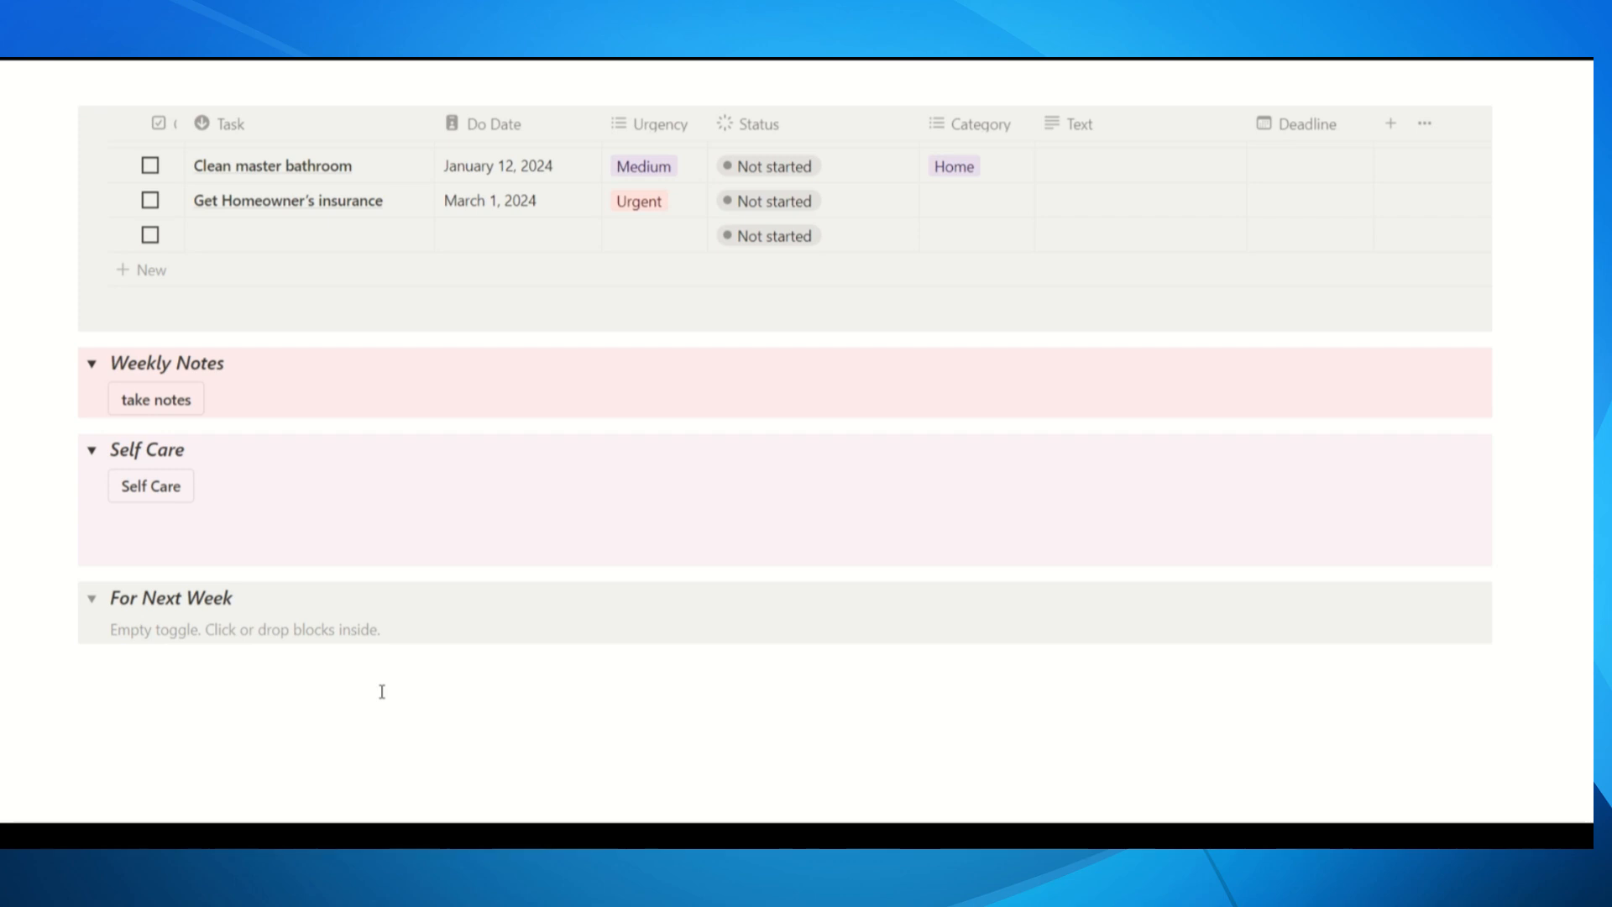
Check off "Record Notions video" in Monday's daily highlights
scroll(383, 689, "up", 15)
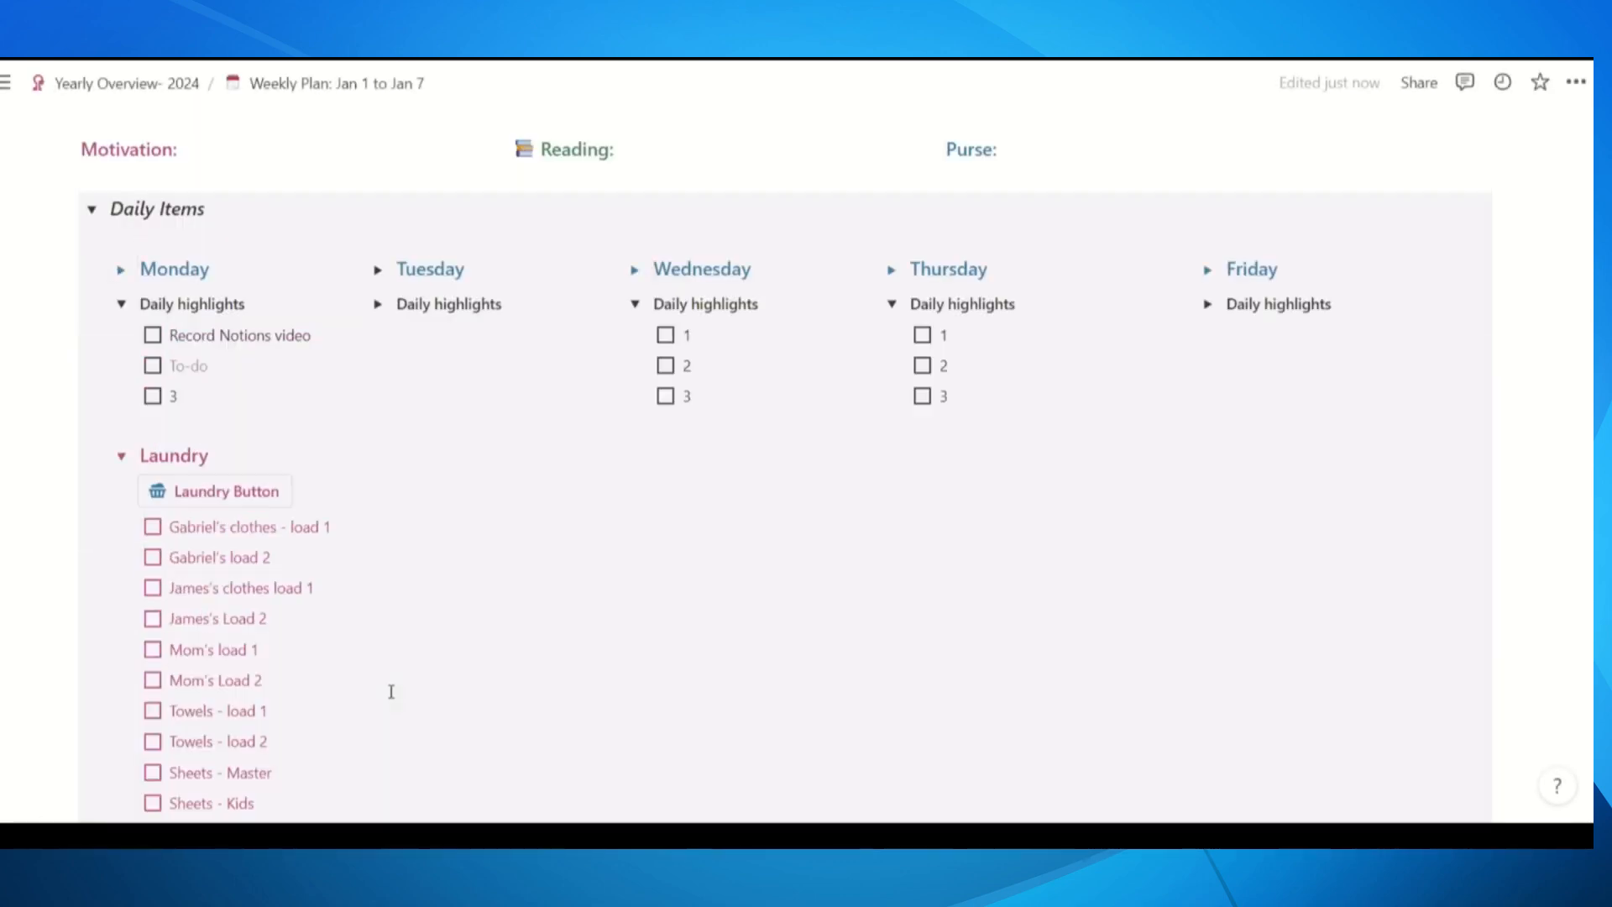
scroll(391, 691, "up", 5)
left_click(153, 738)
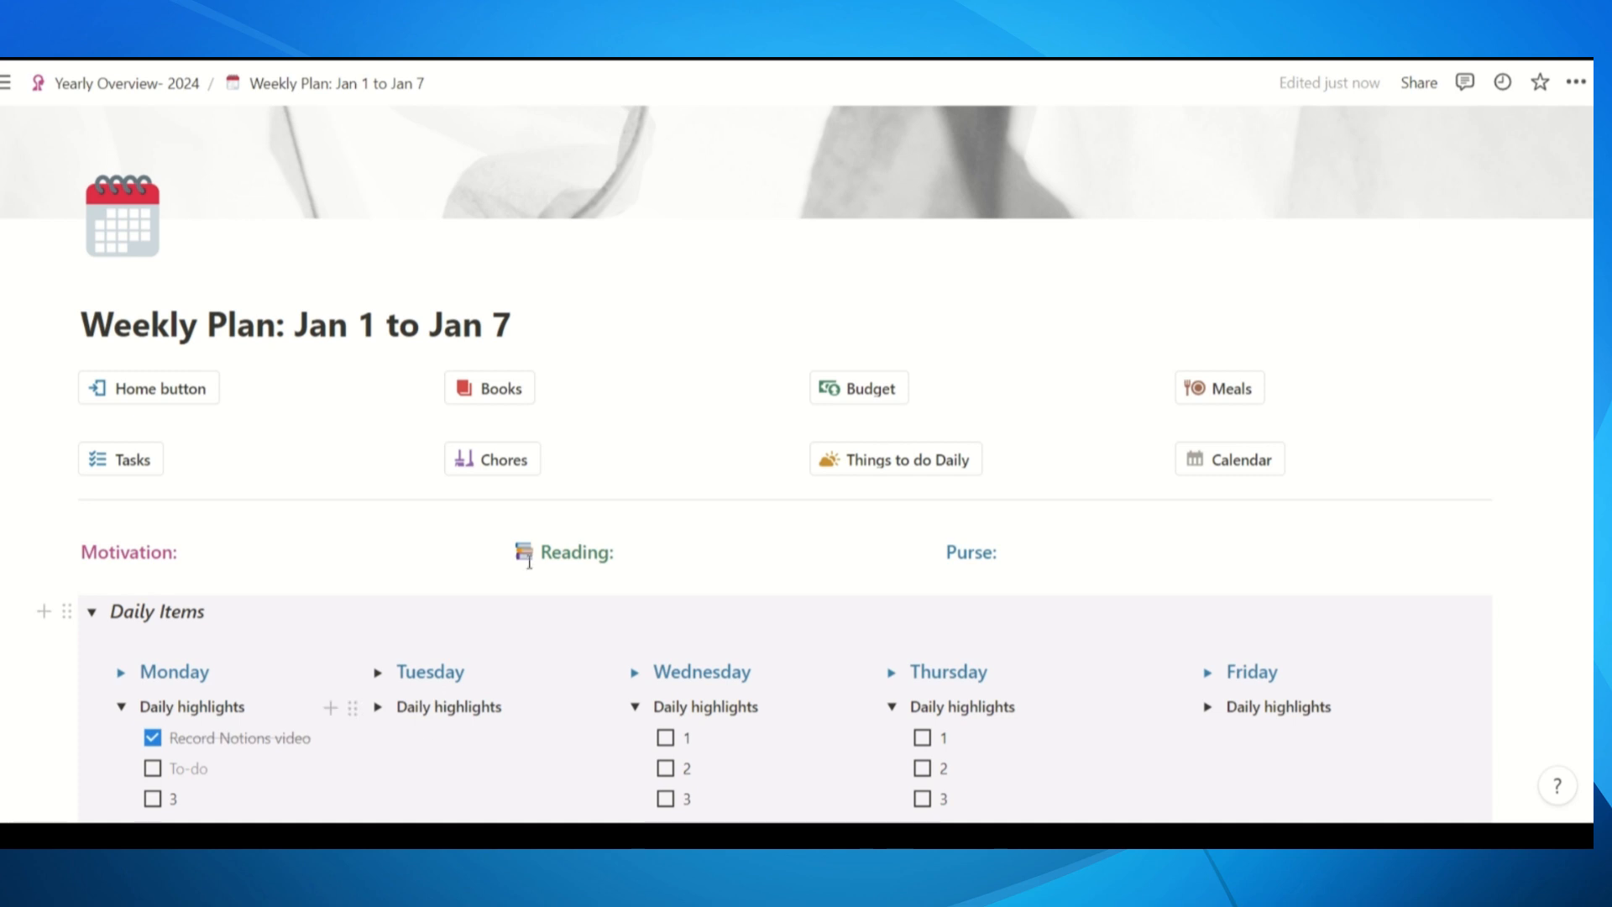
Collapse the Daily Items and The Weekend sections of the weekly plan
left_click(90, 611)
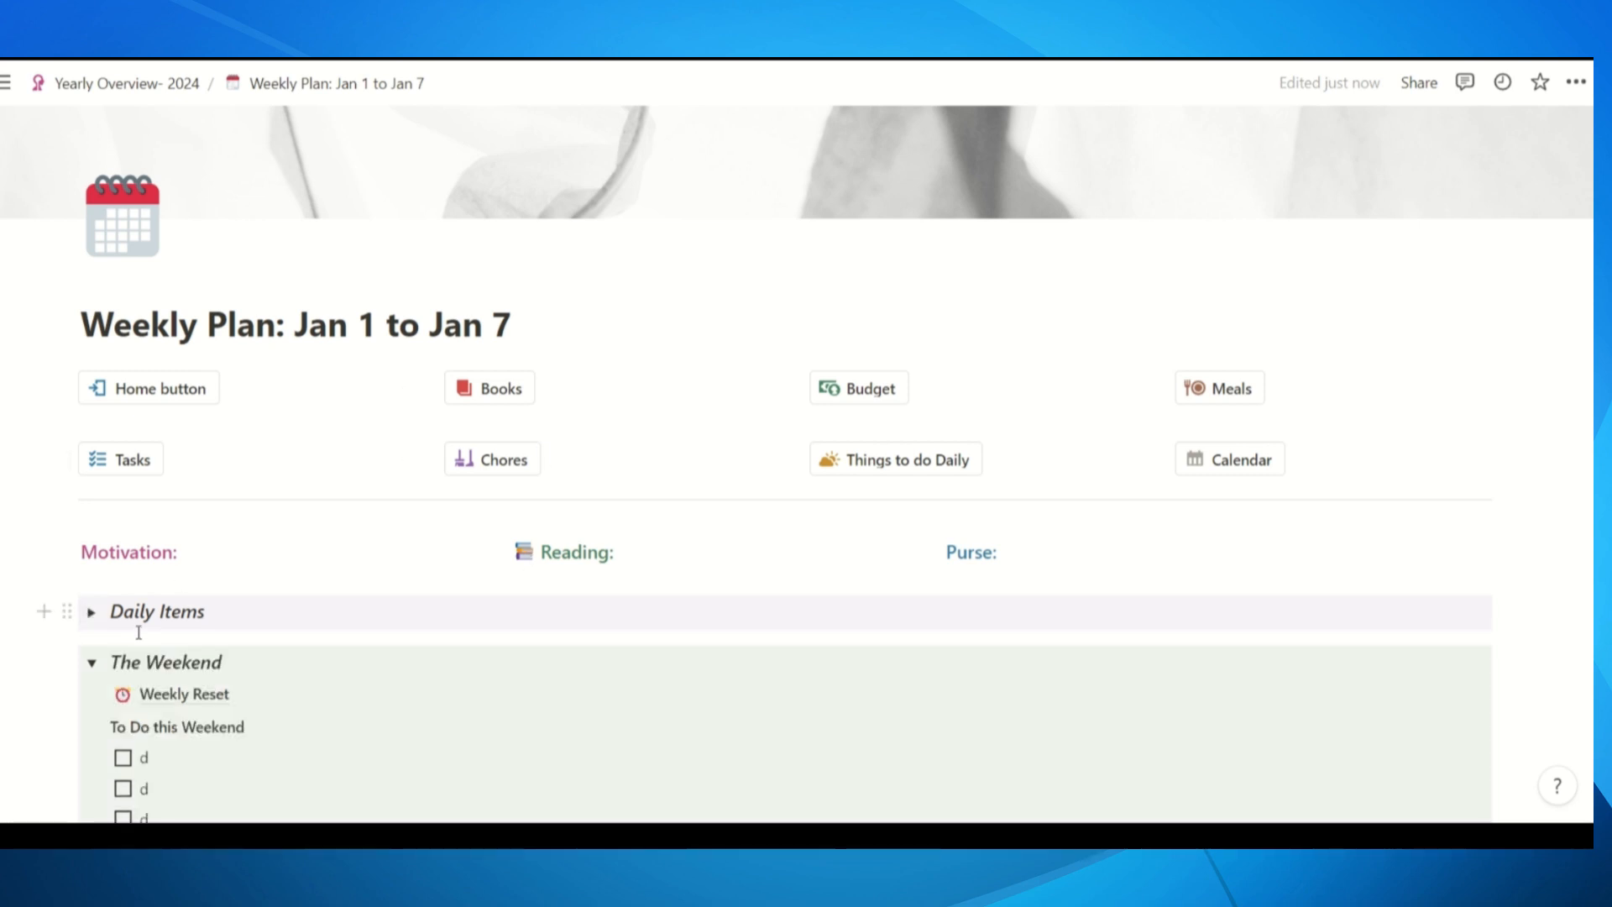
scroll(101, 617, "down", 1)
left_click(90, 557)
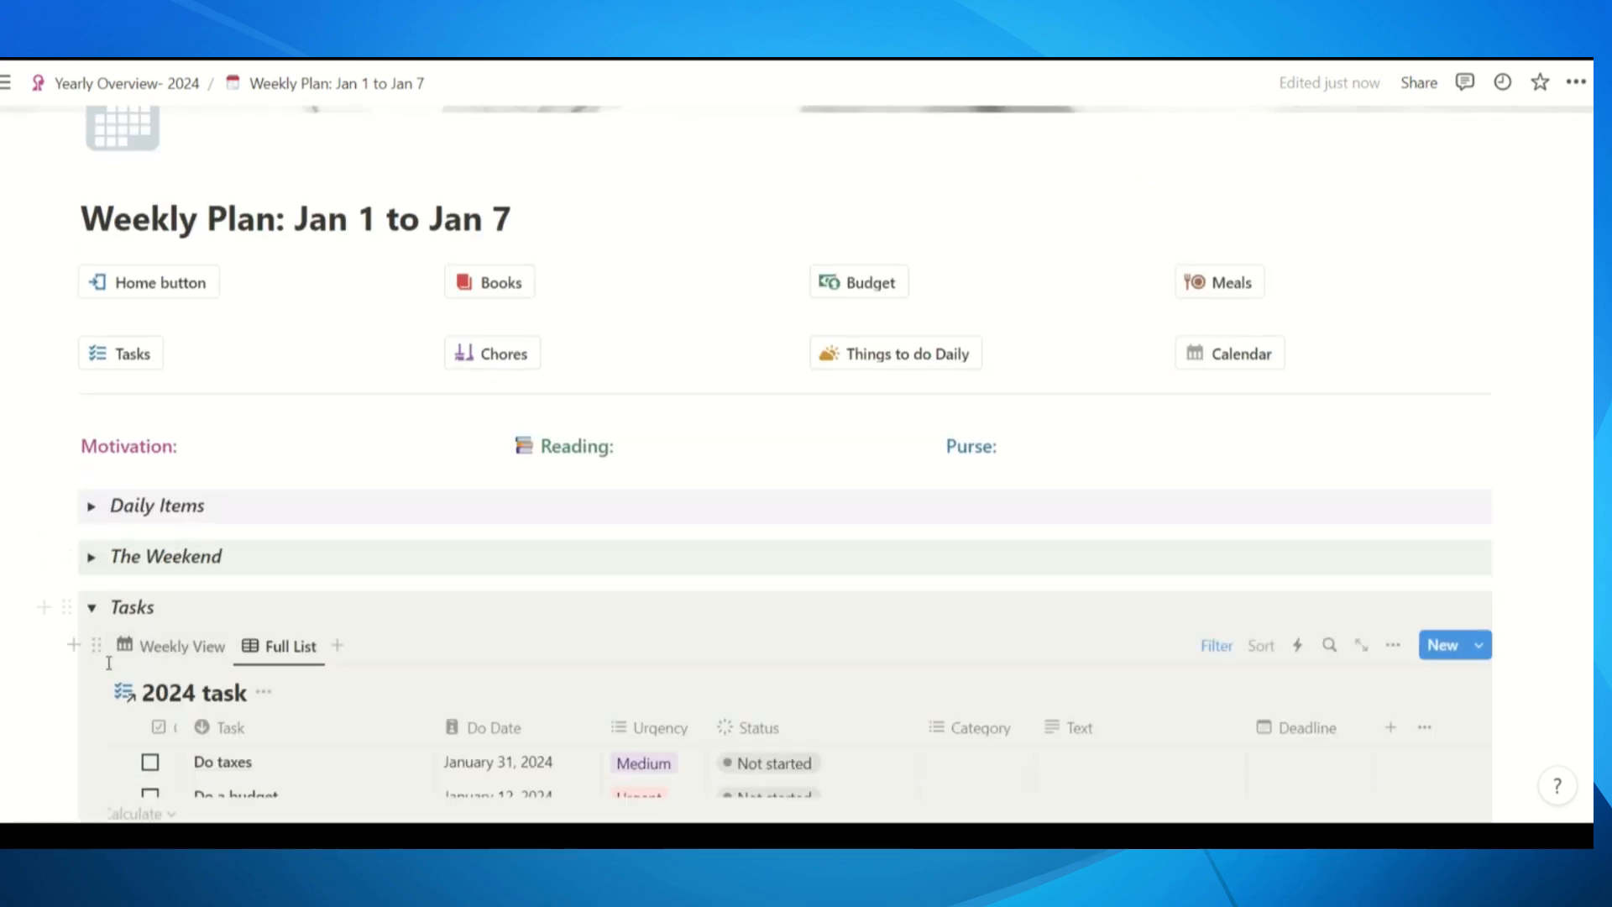
Collapse the Tasks and Self Care sections of the weekly plan
left_click(91, 608)
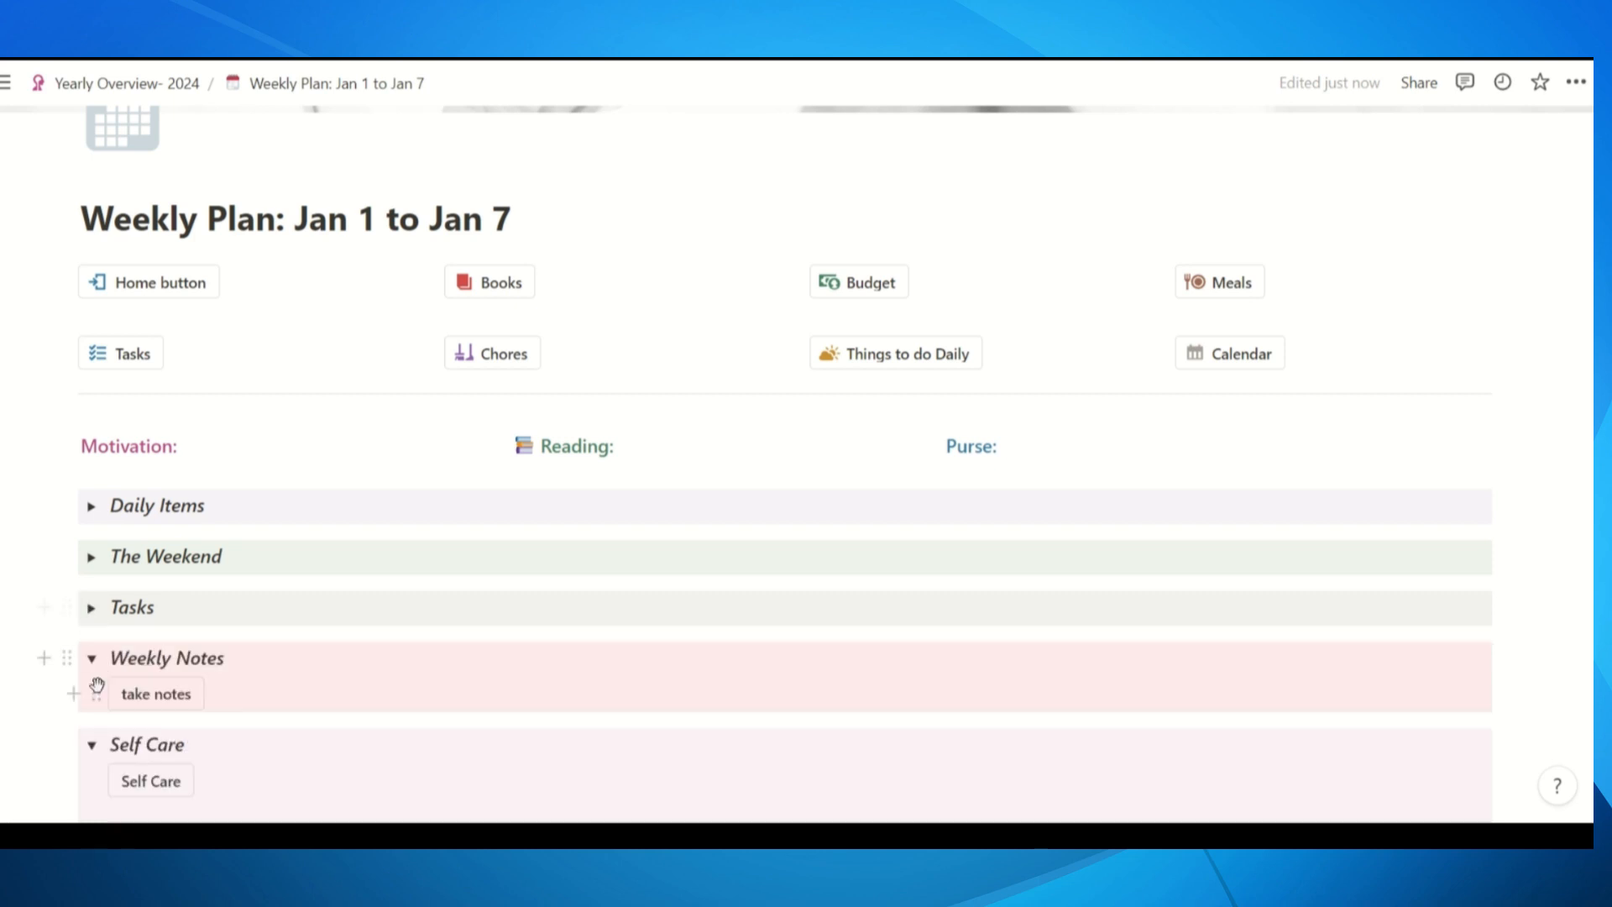
left_click(90, 744)
scroll(284, 681, "down", 3)
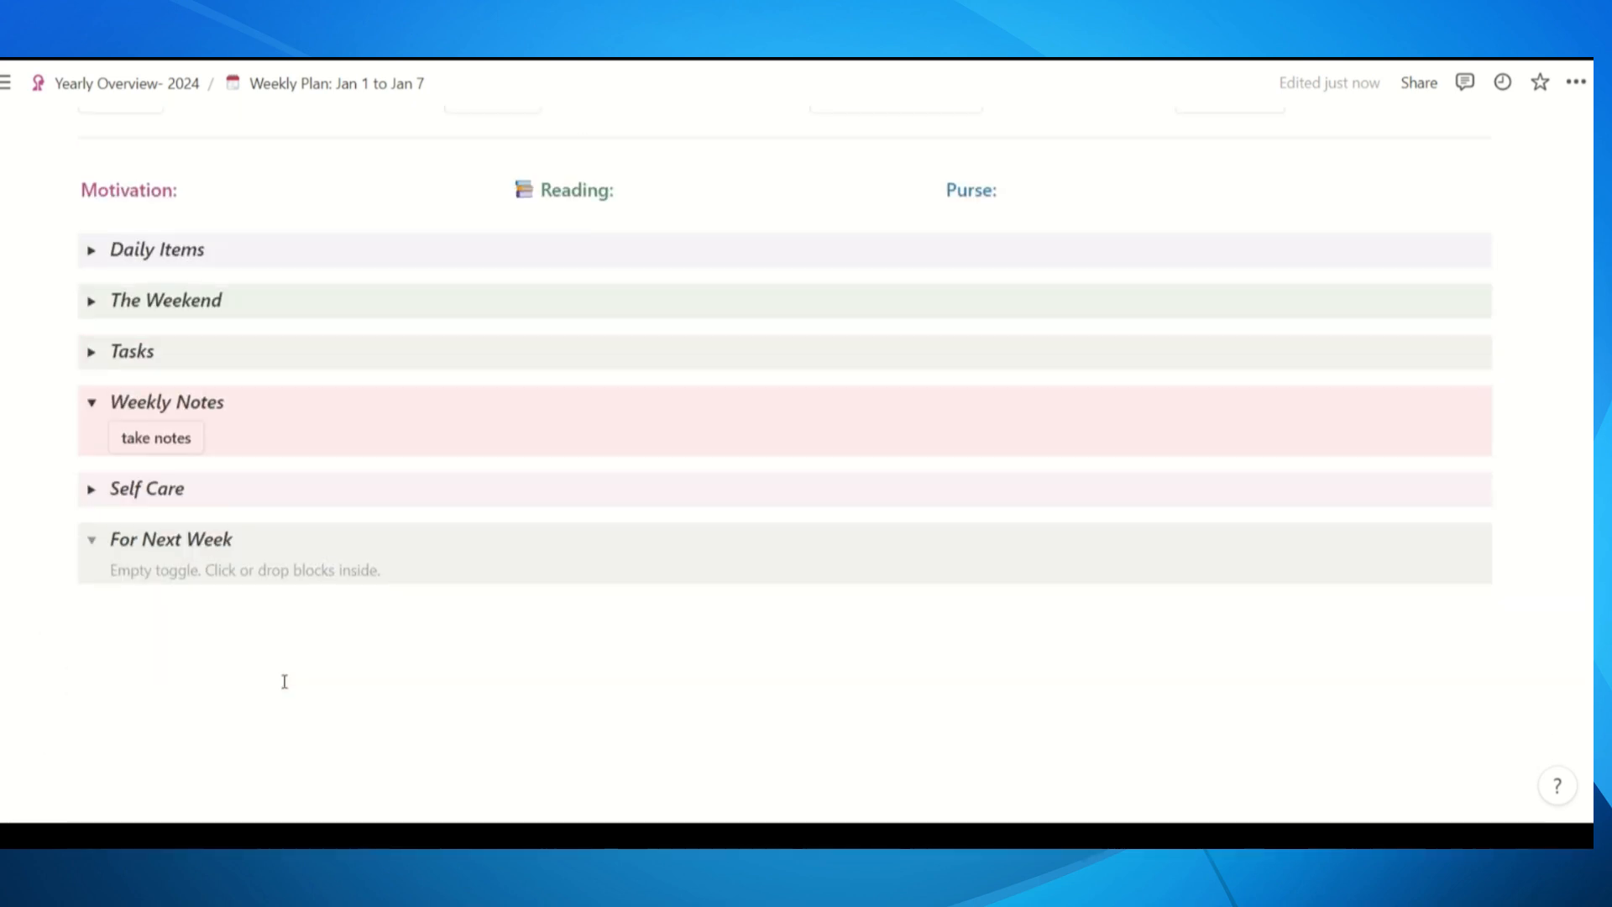
scroll(277, 672, "up", 5)
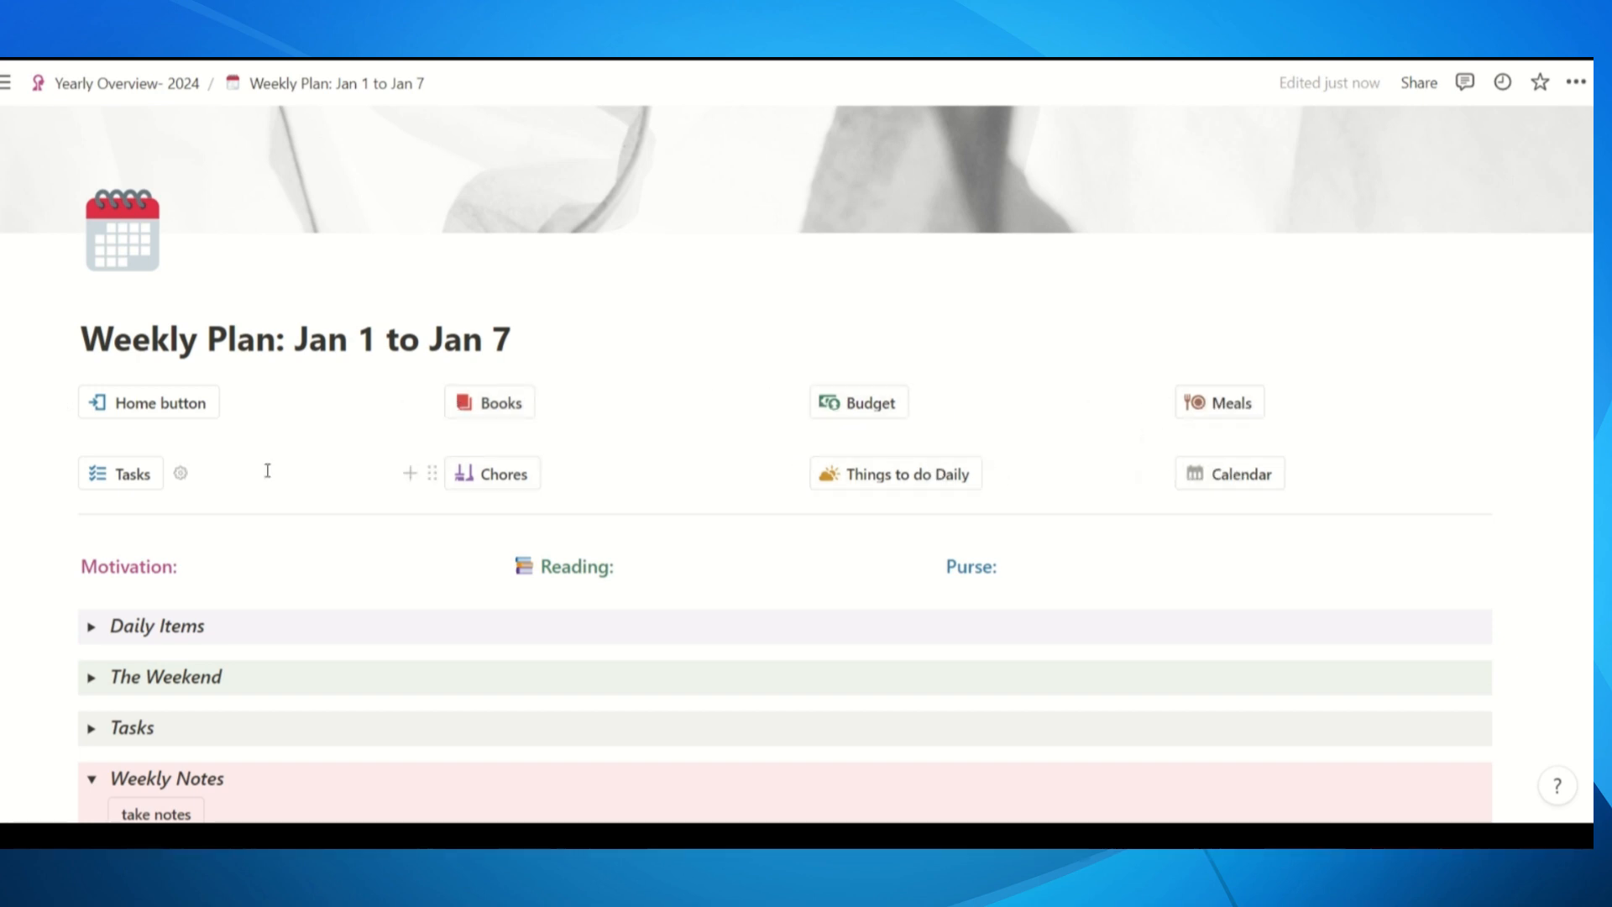
Fill in the weekly plan's Reading heading with "The Villa - Rachel Hawkins" and its Purse heading with "Crossbody Plum"
left_click(217, 568)
left_click(55, 568)
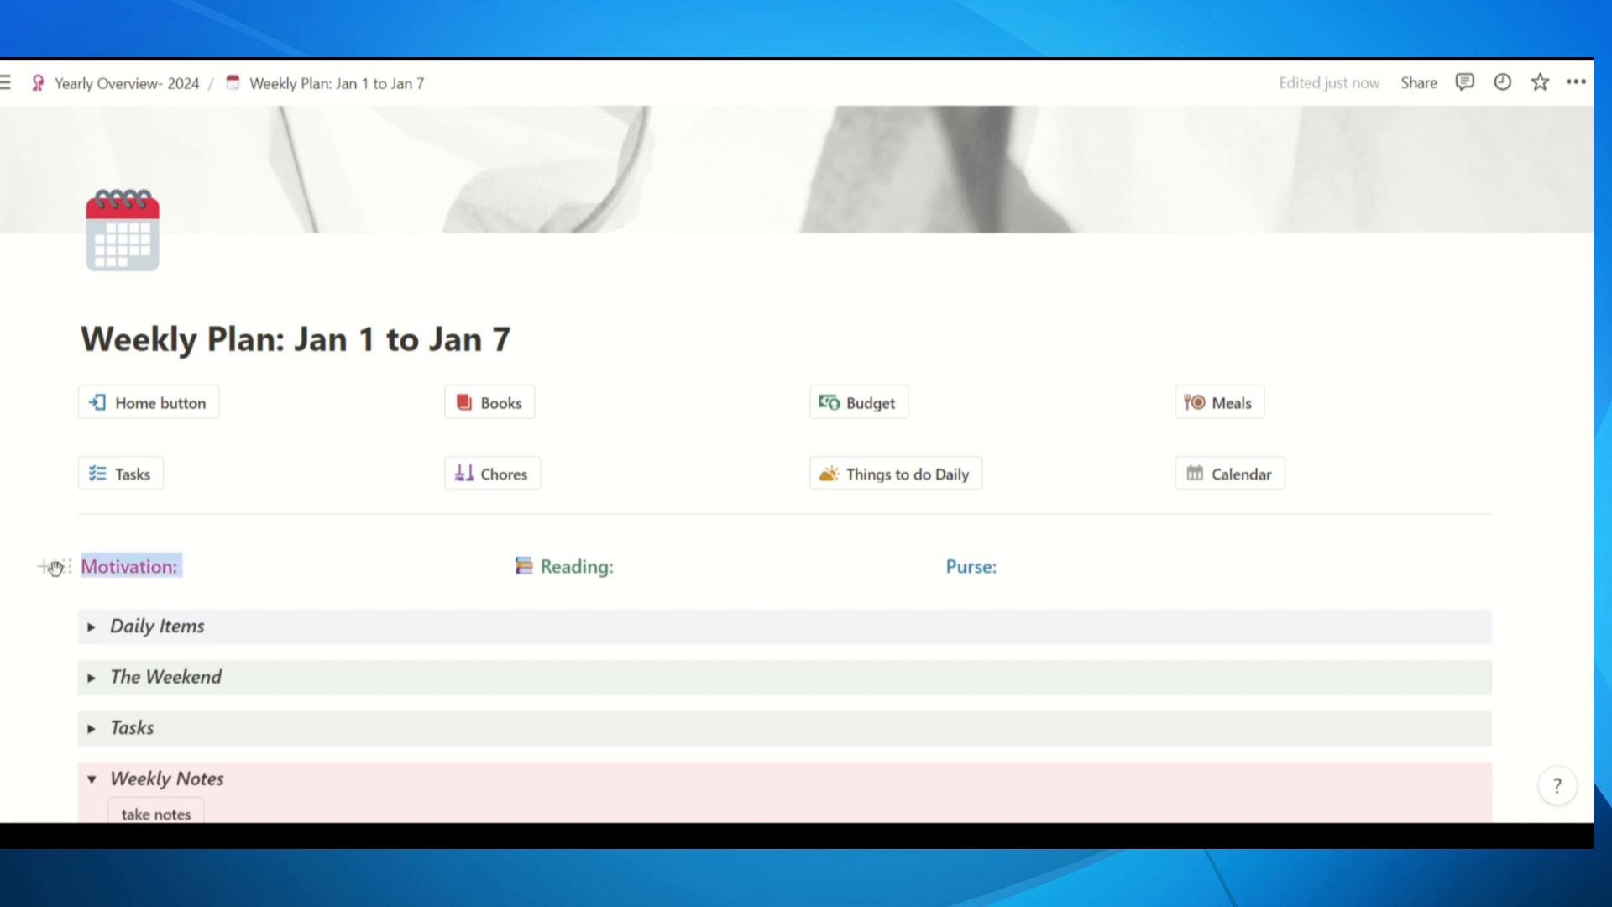
left_click_drag(726, 570, 450, 576)
left_click(685, 569)
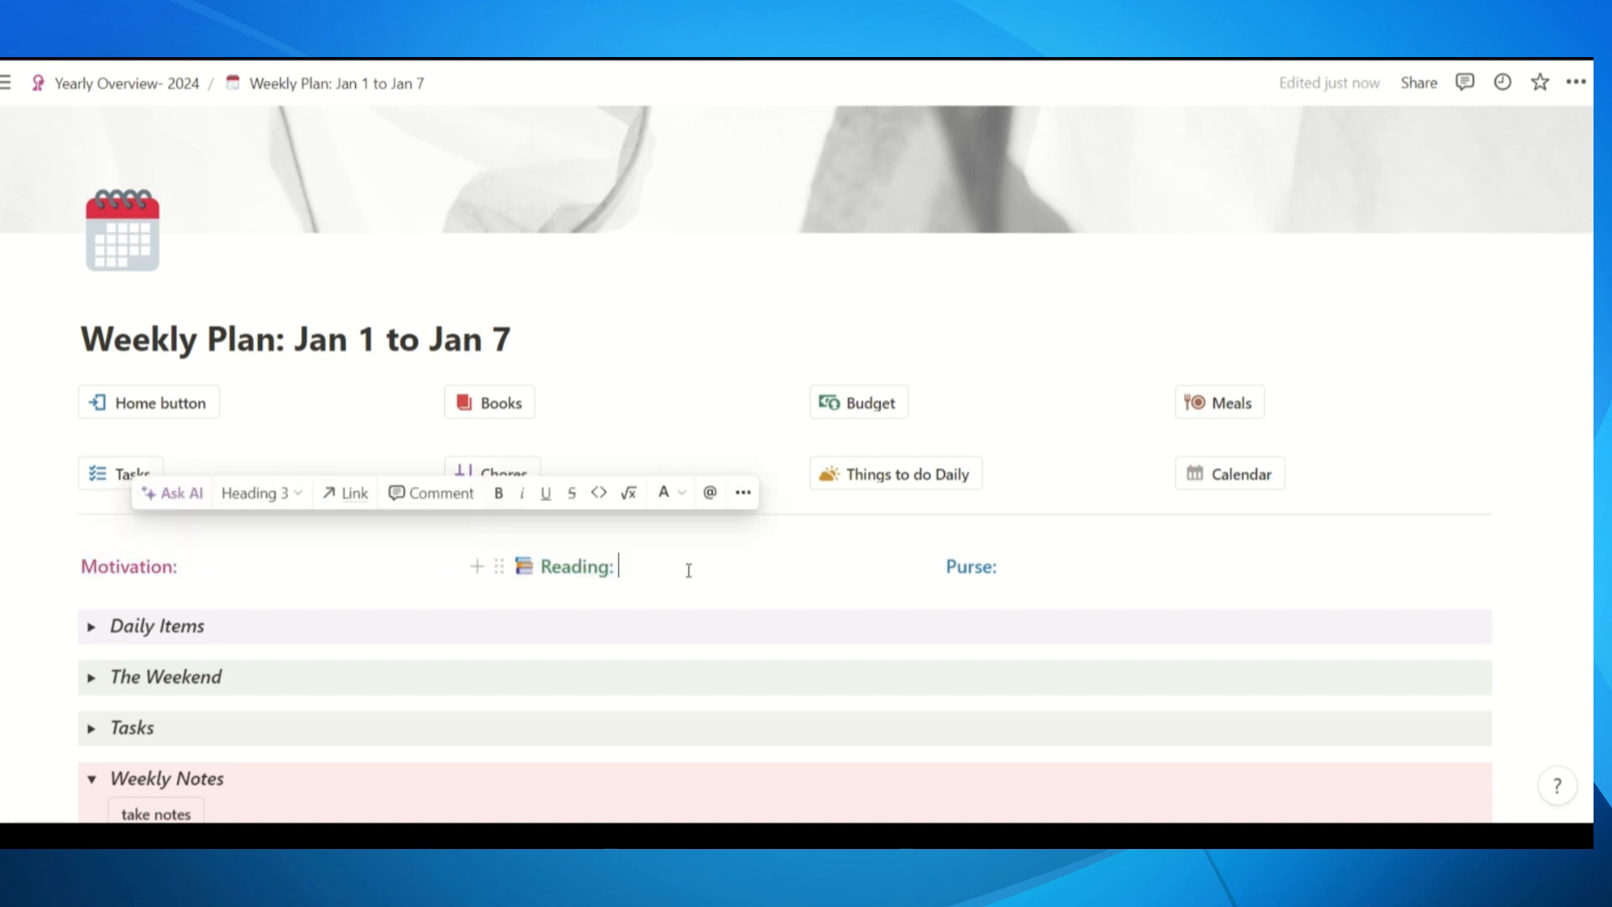
type("The ")
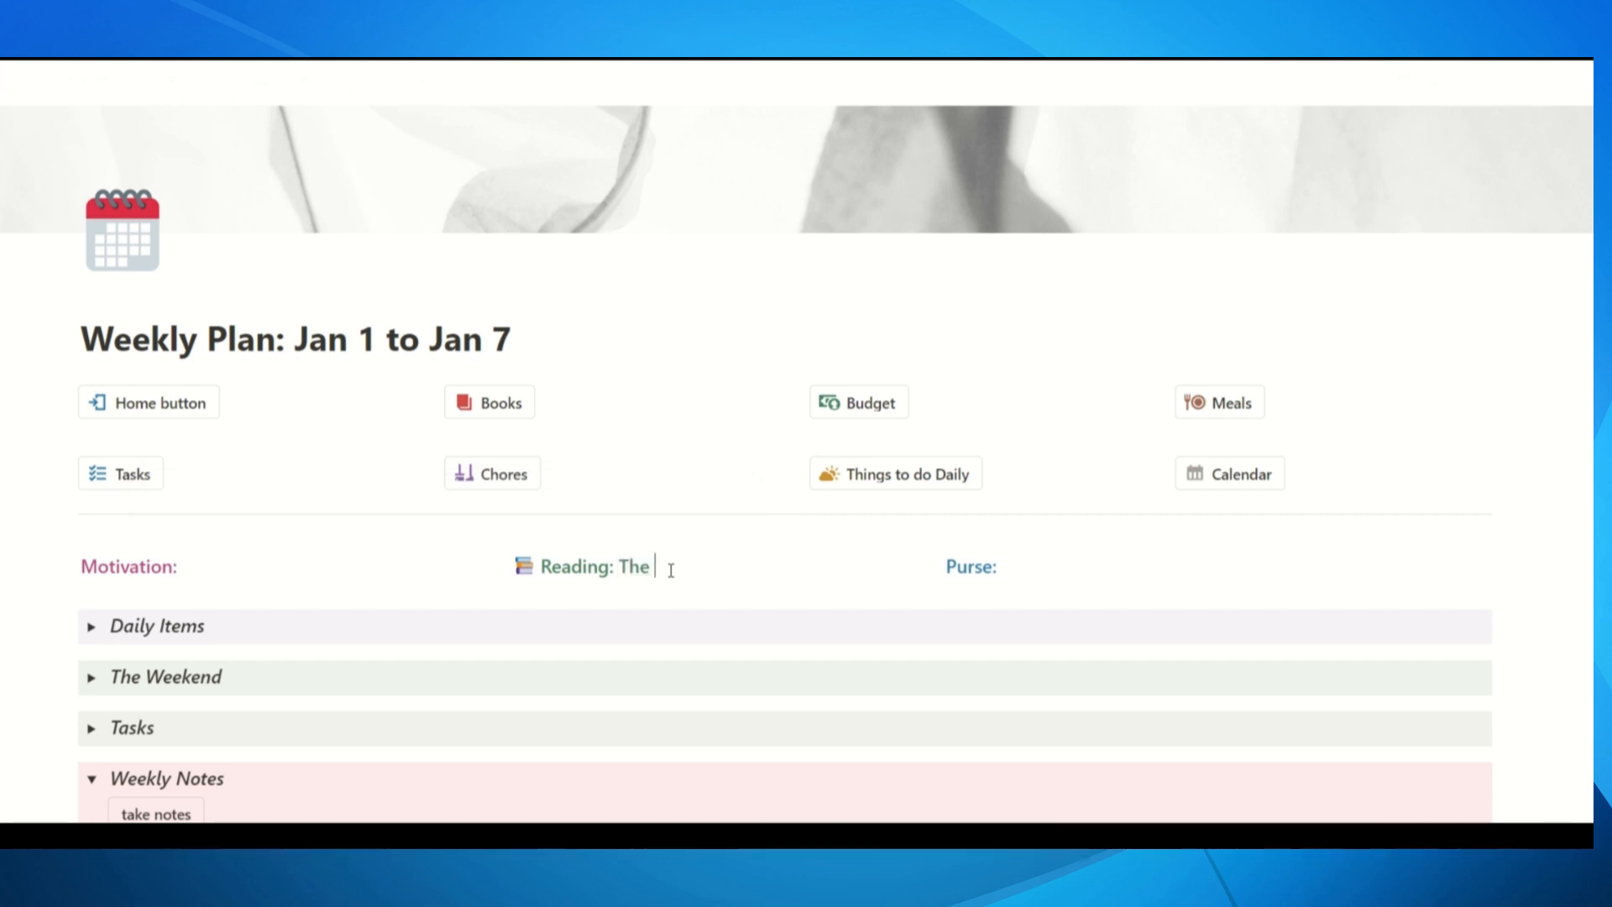
type("Villa - Rachel Hawkins")
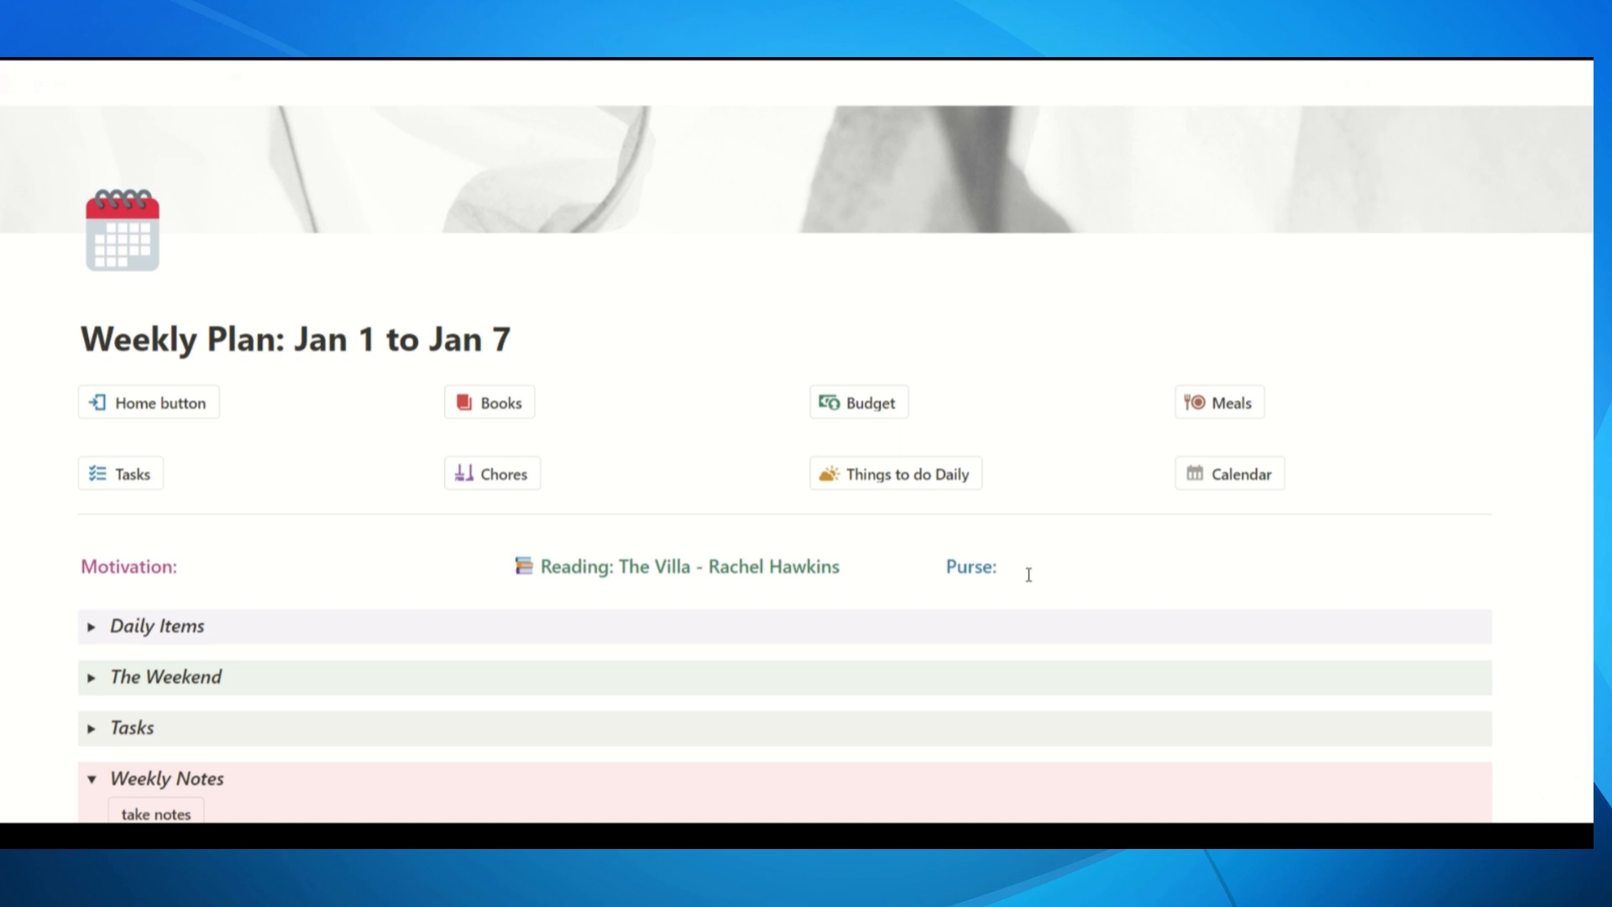
type("rossbody Plum")
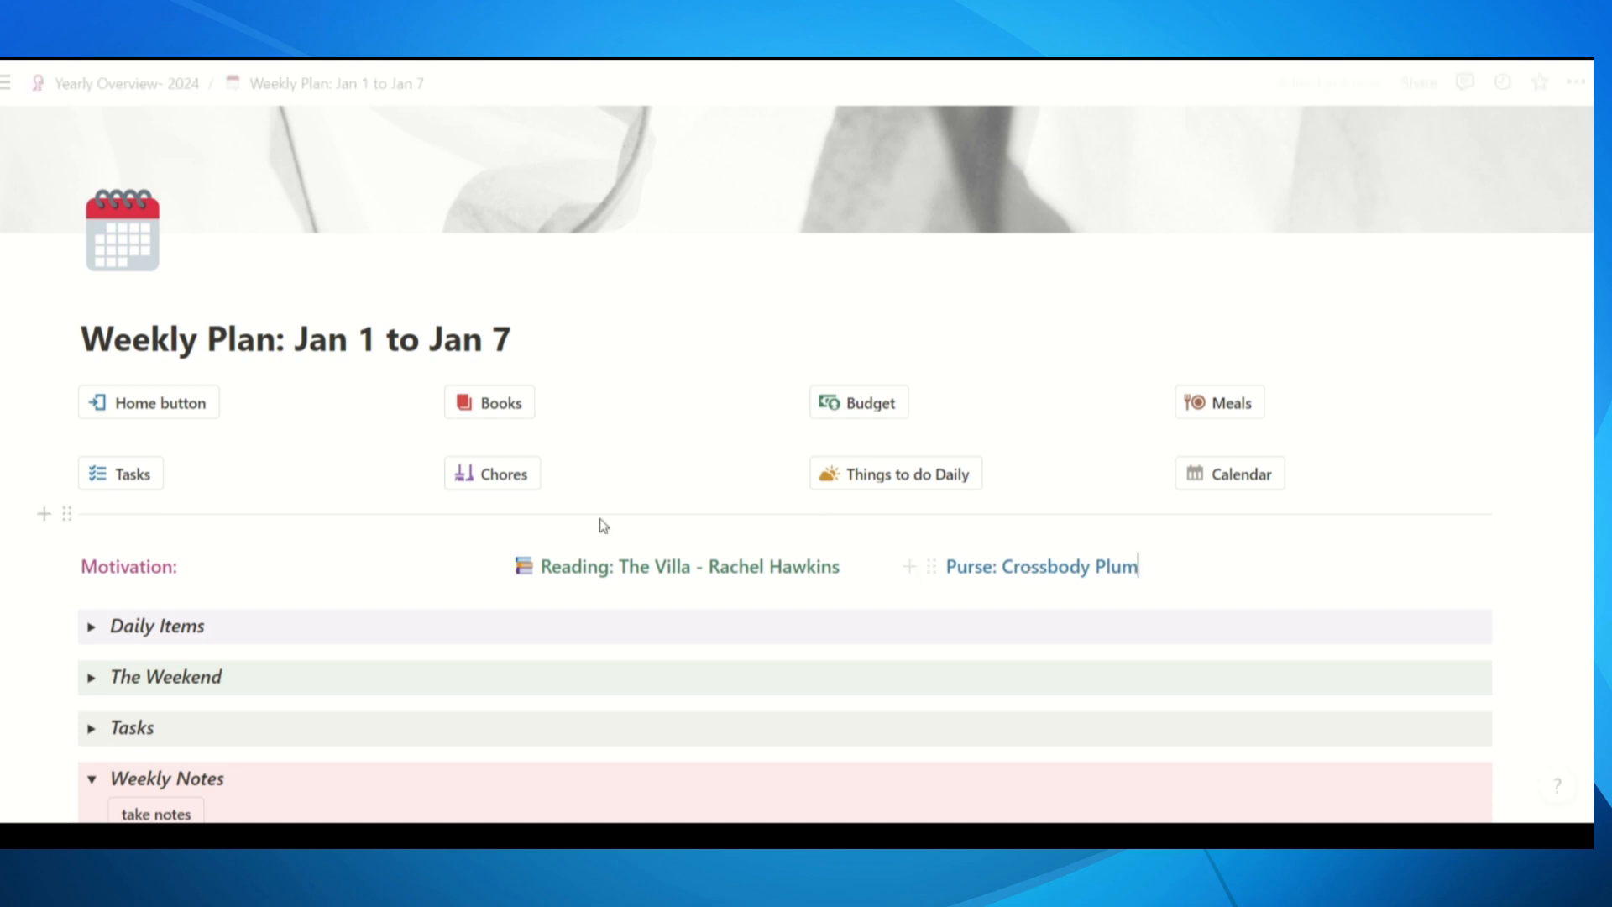
Fill in the weekly plan's Motivation heading with "For I know the plans"
left_click(204, 555)
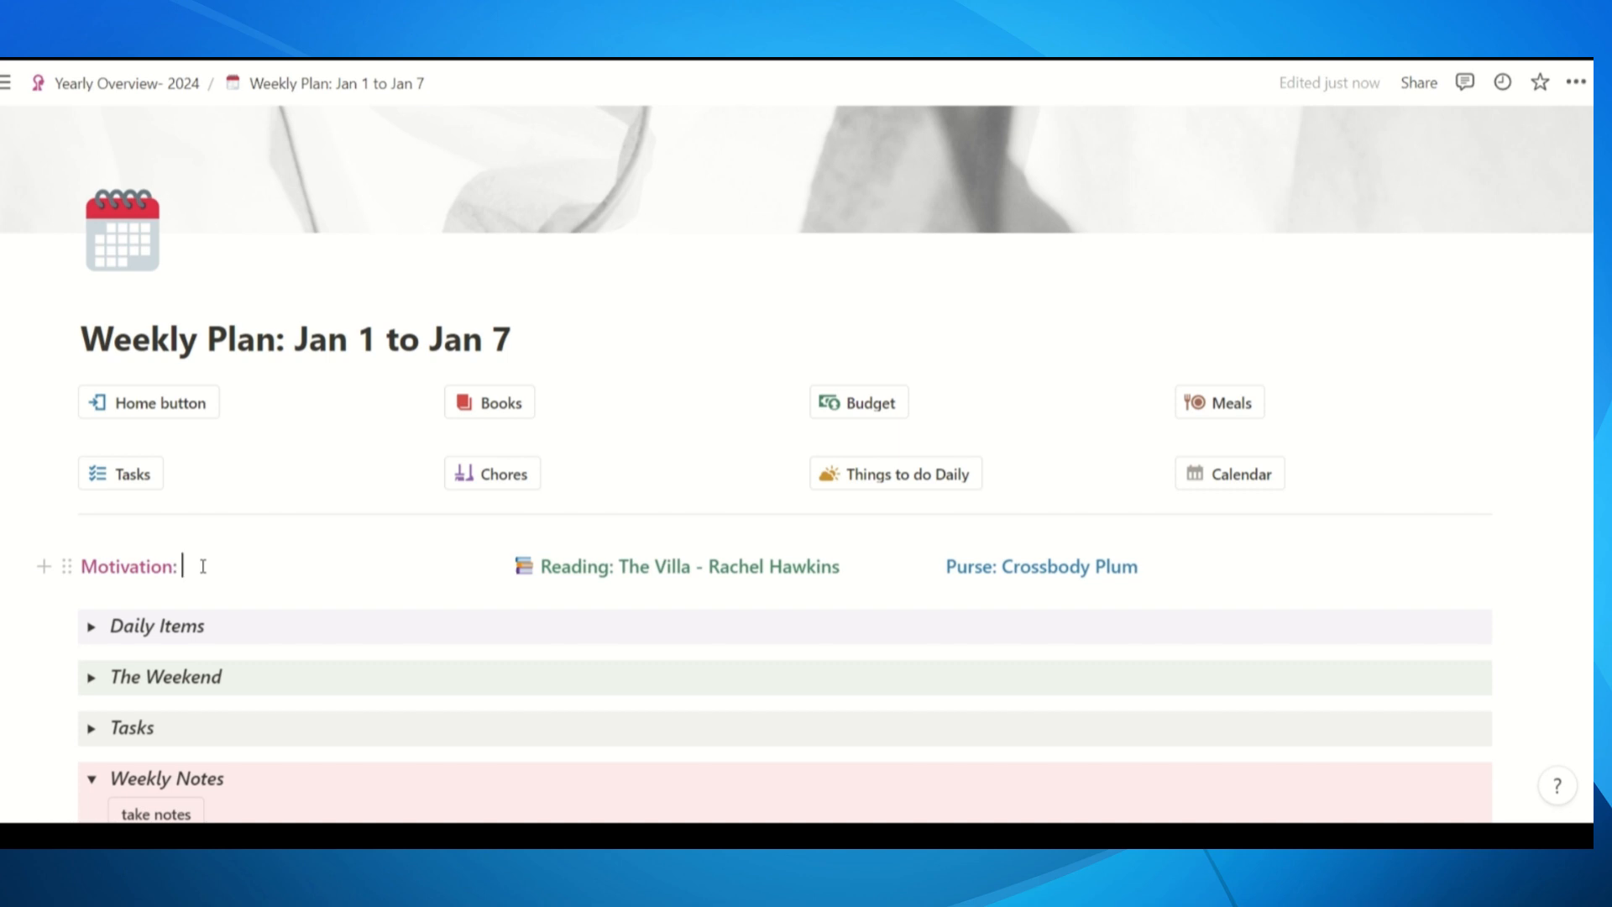
type("For")
key("BackSpace")
key("BackSpace")
key("BackSpace")
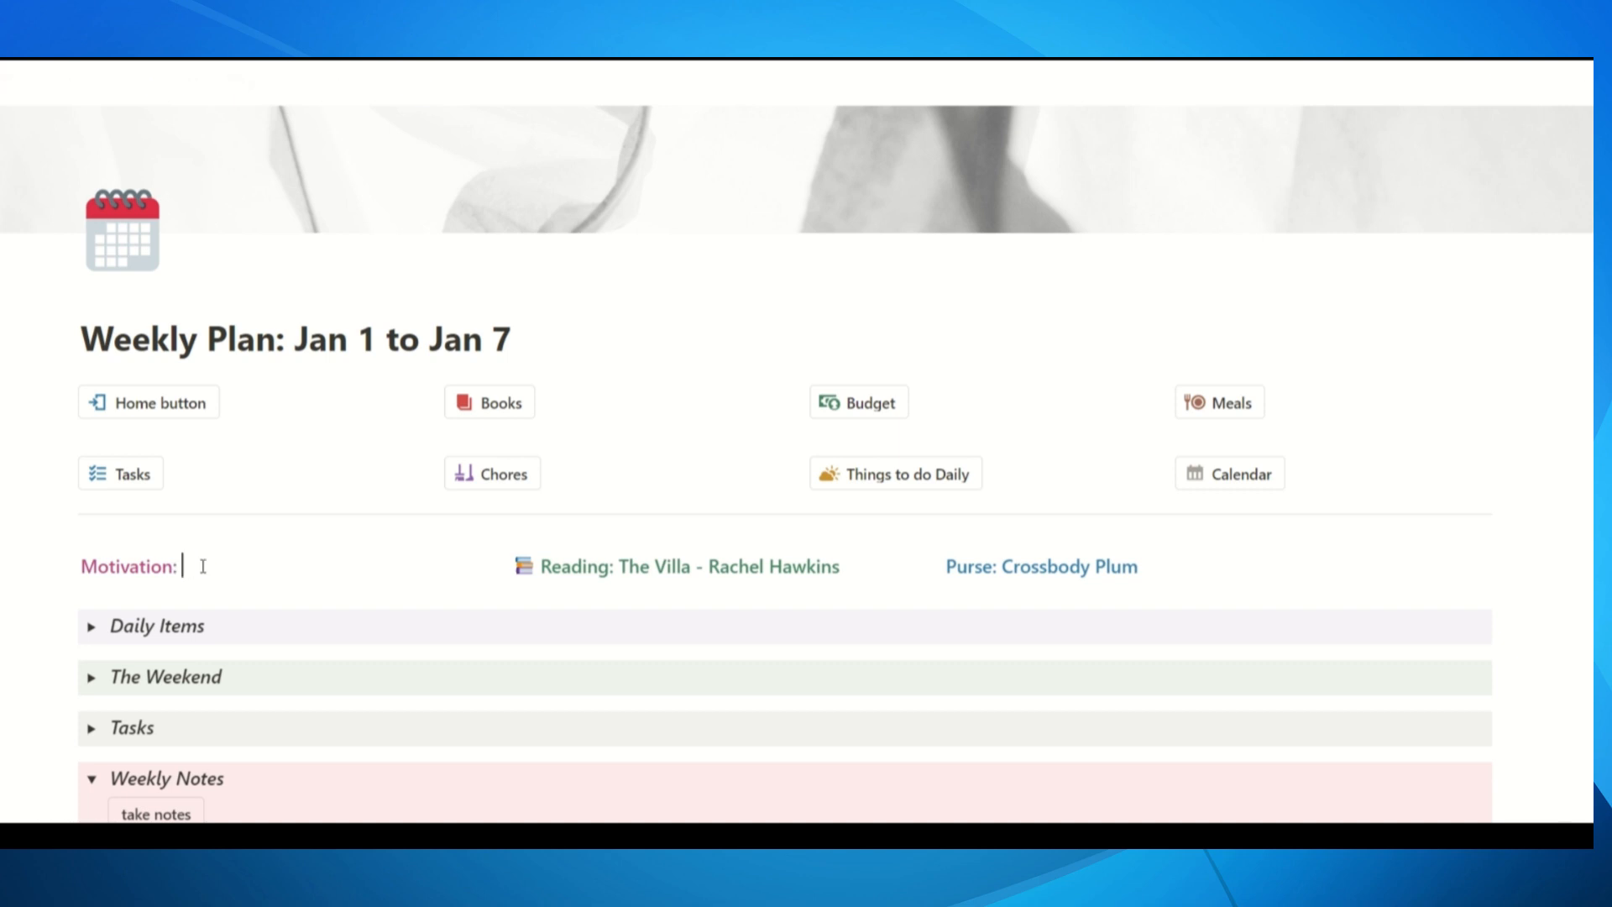
type("For I know the plans")
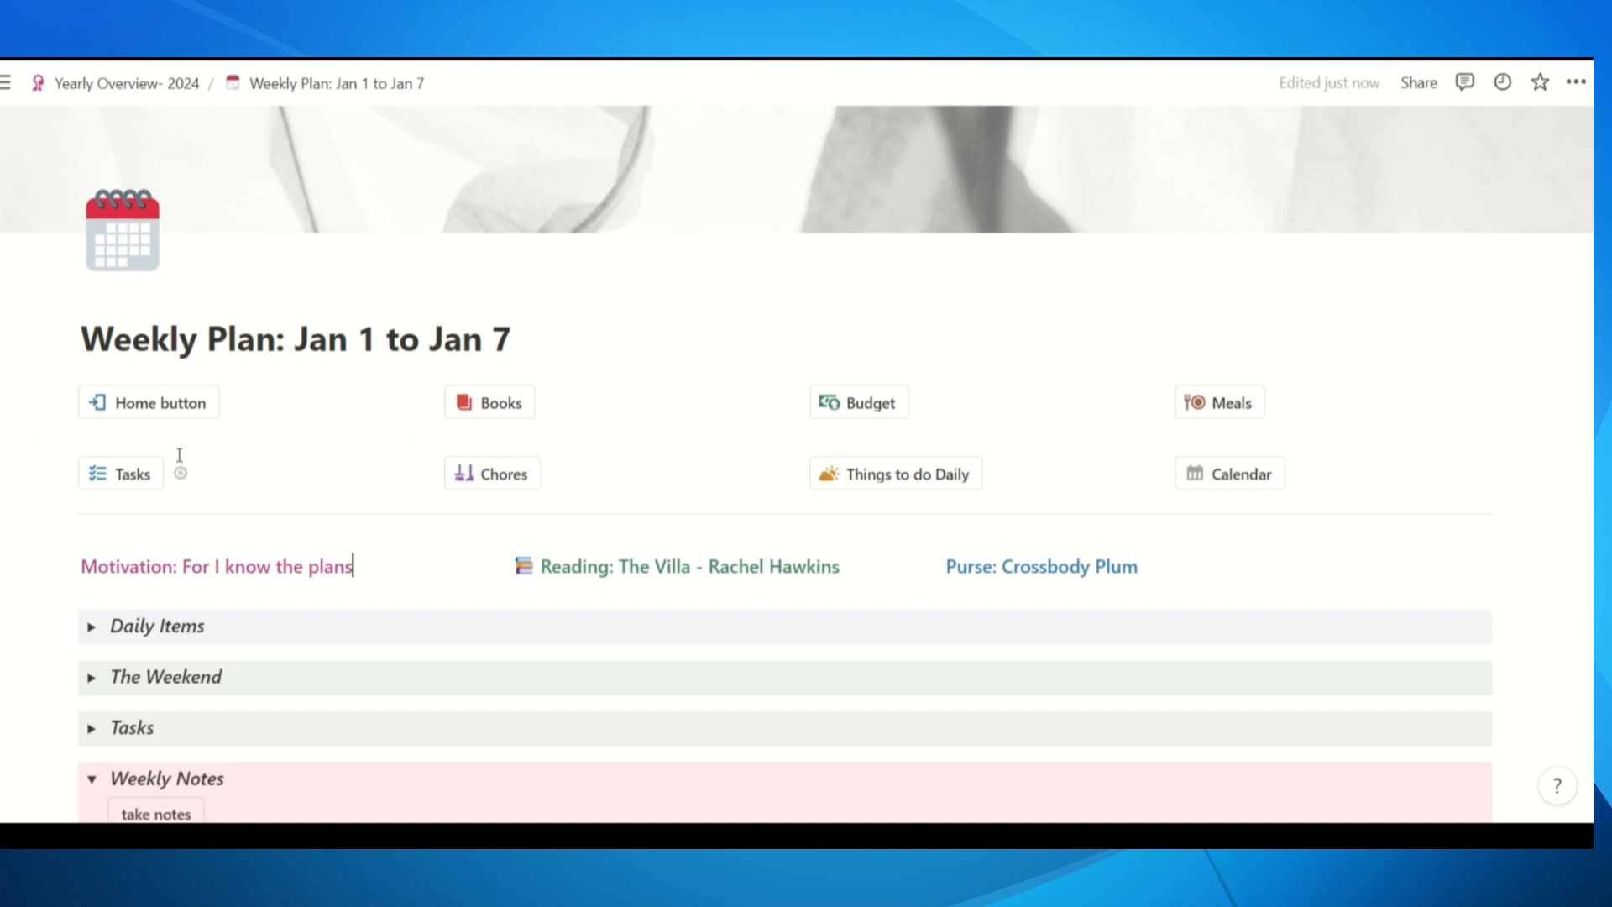
Visit the Life Hub home page from the weekly plan, look it over, and return to the plan
left_click(168, 403)
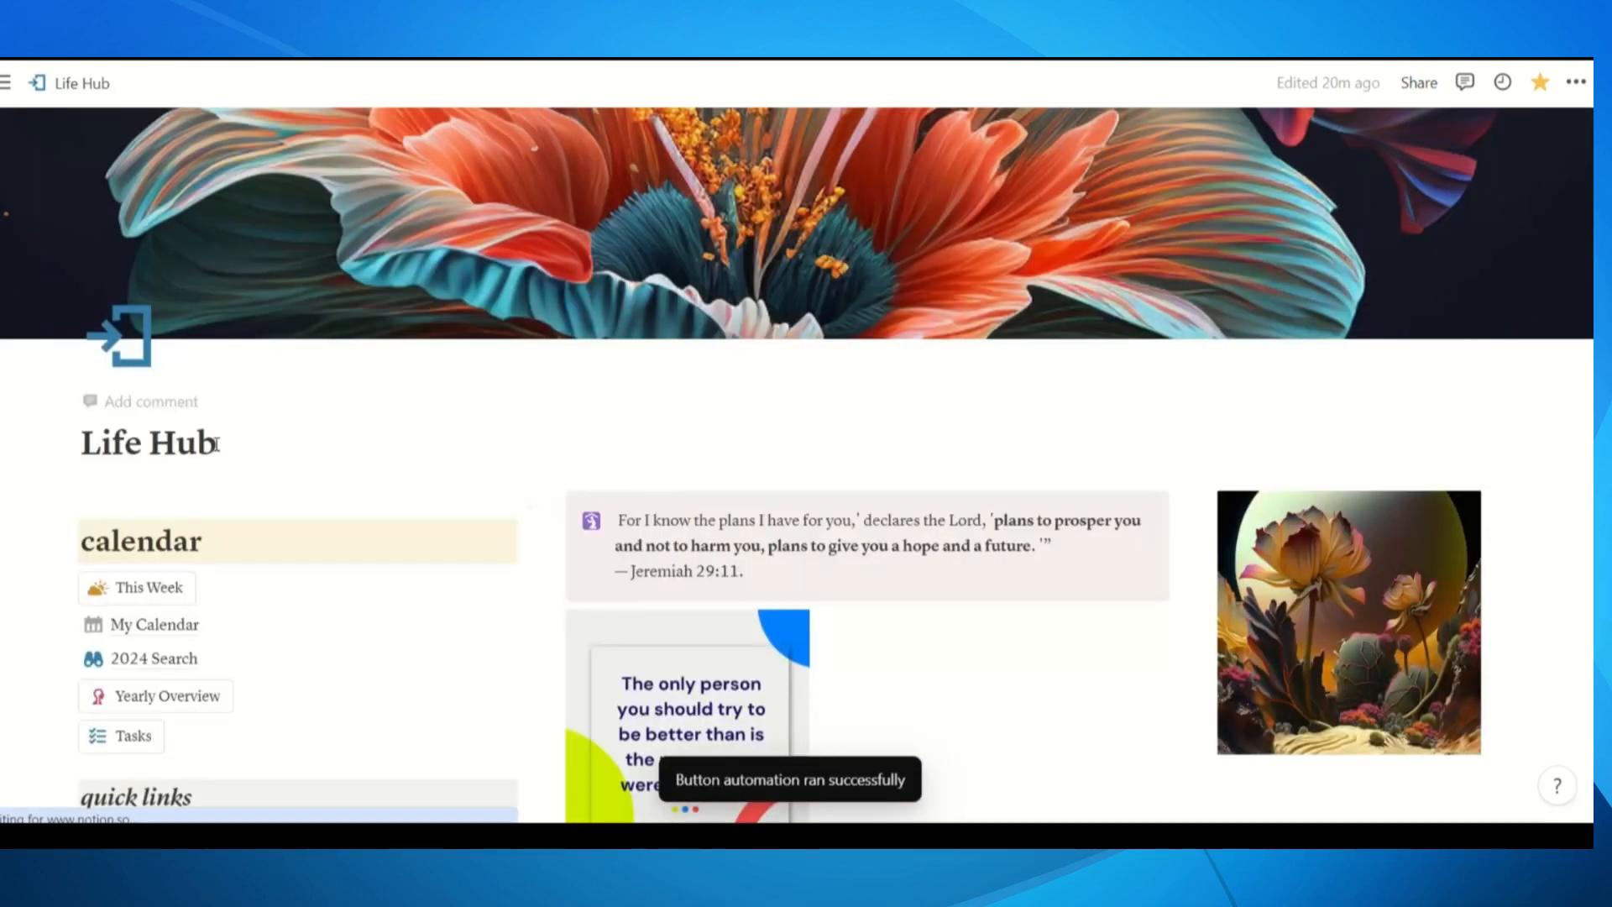
scroll(411, 479, "down", 5)
scroll(422, 501, "up", 5)
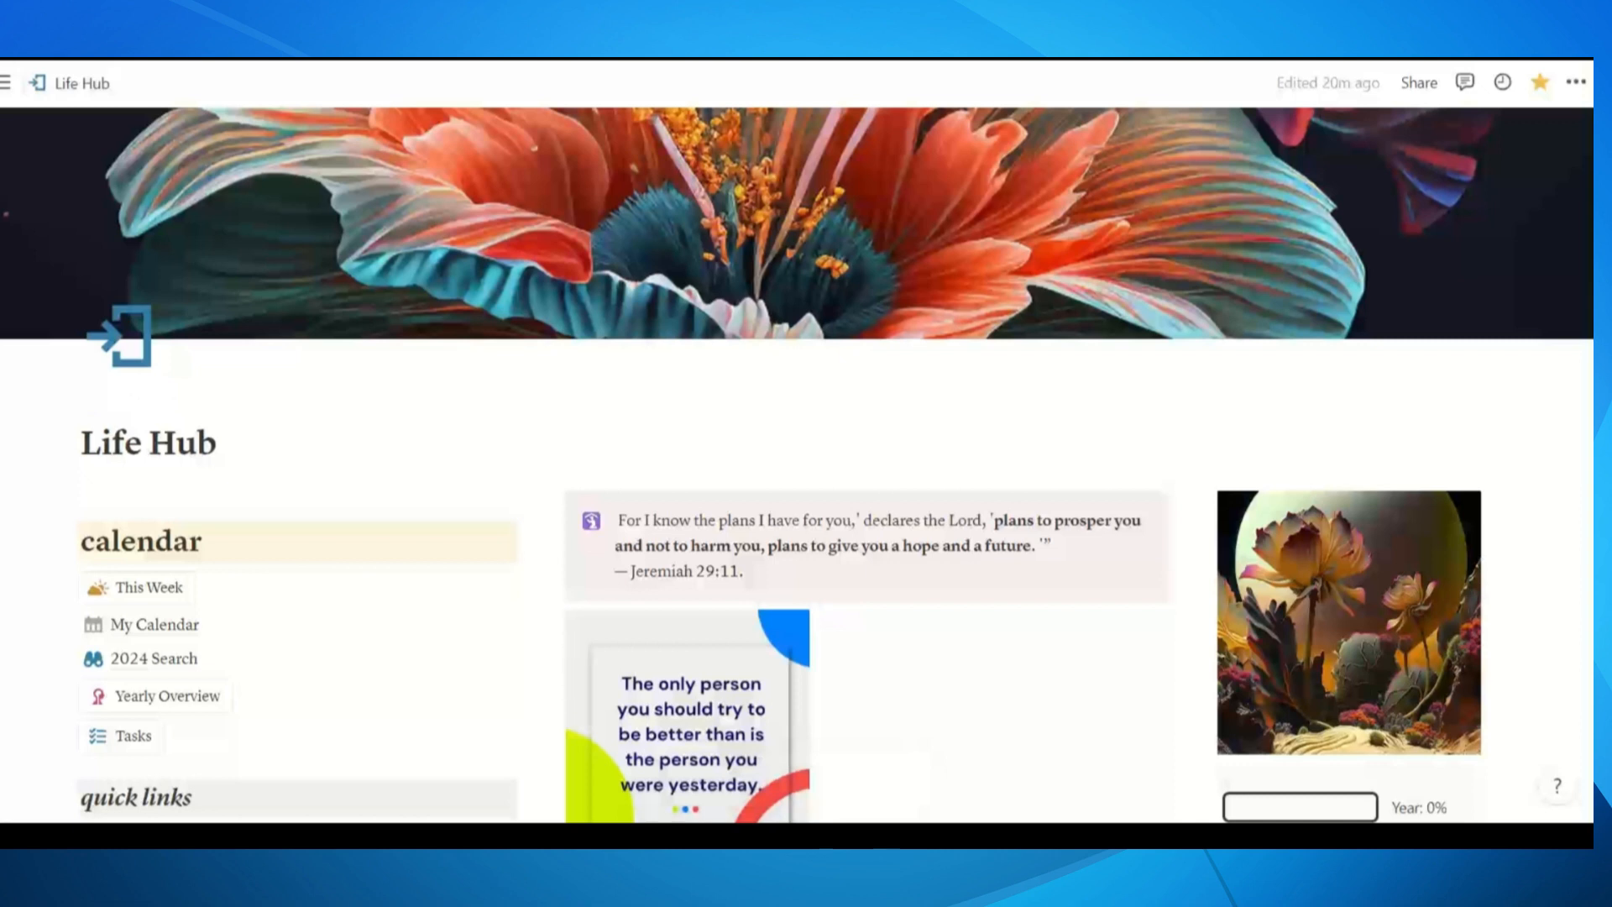
key("alt+Left")
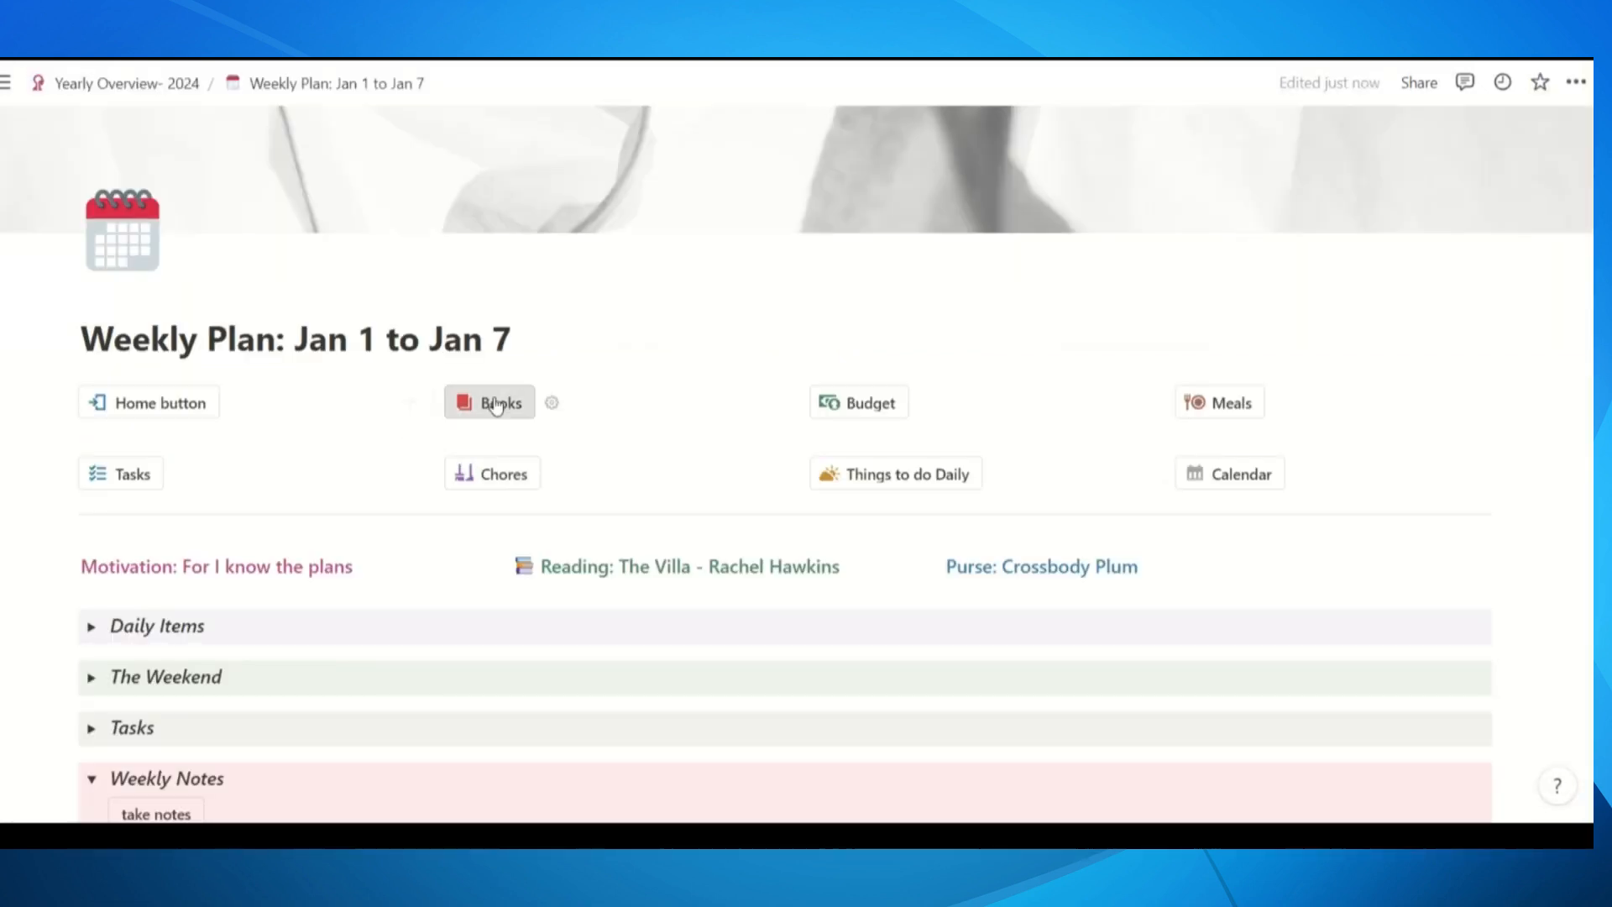
Open the My Books page from the weekly plan and examine the full list of all books
left_click(496, 407)
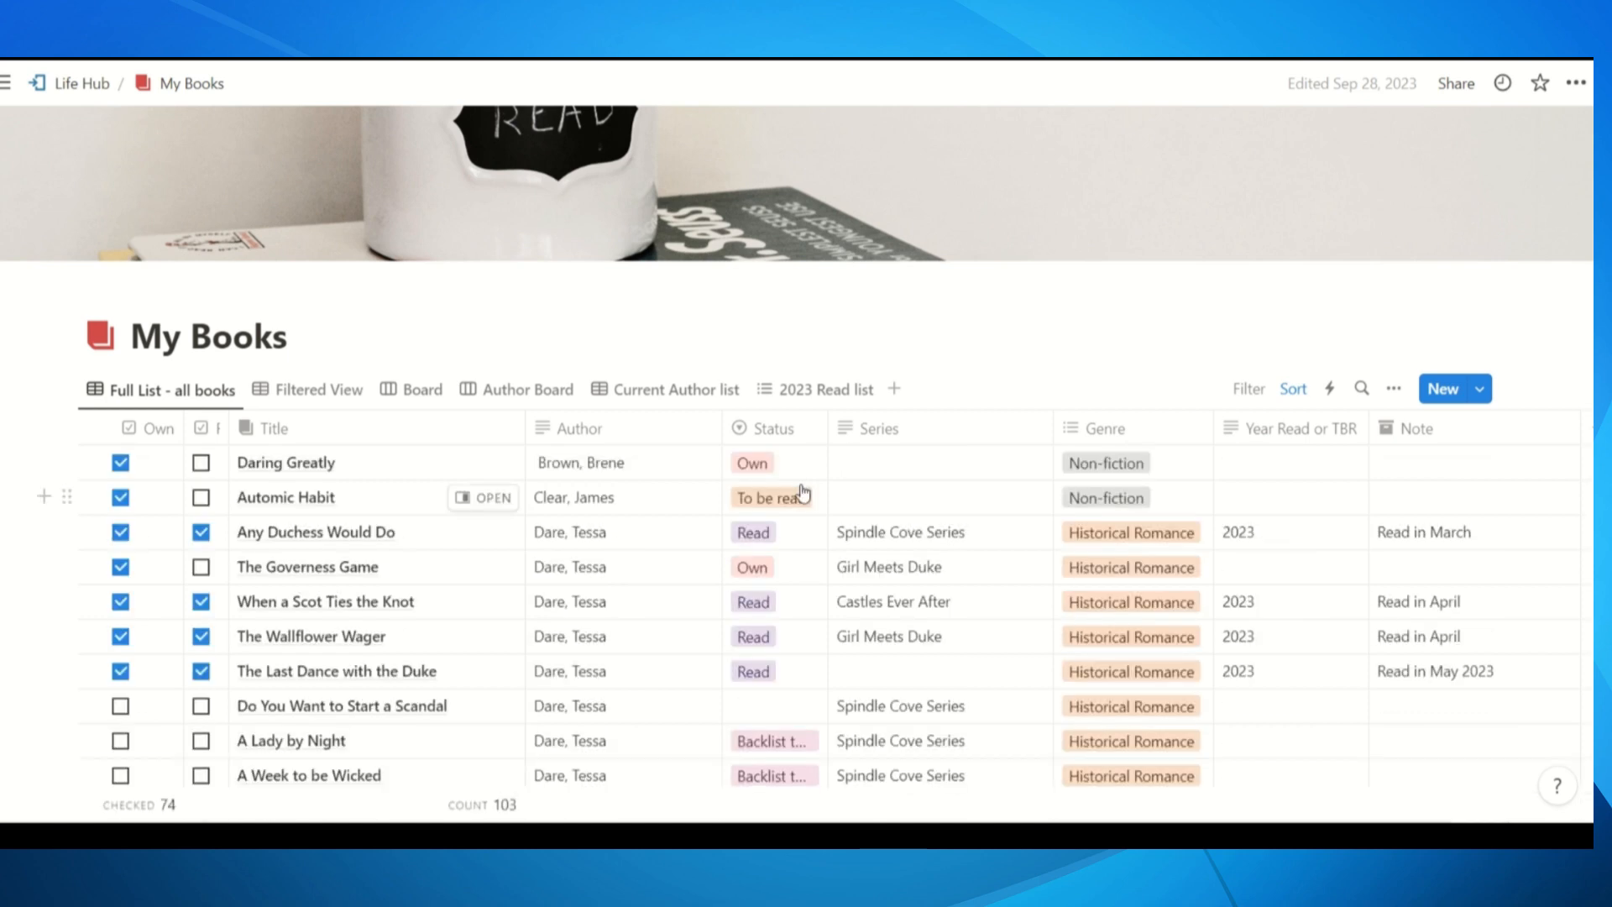
scroll(803, 493, "down", 20)
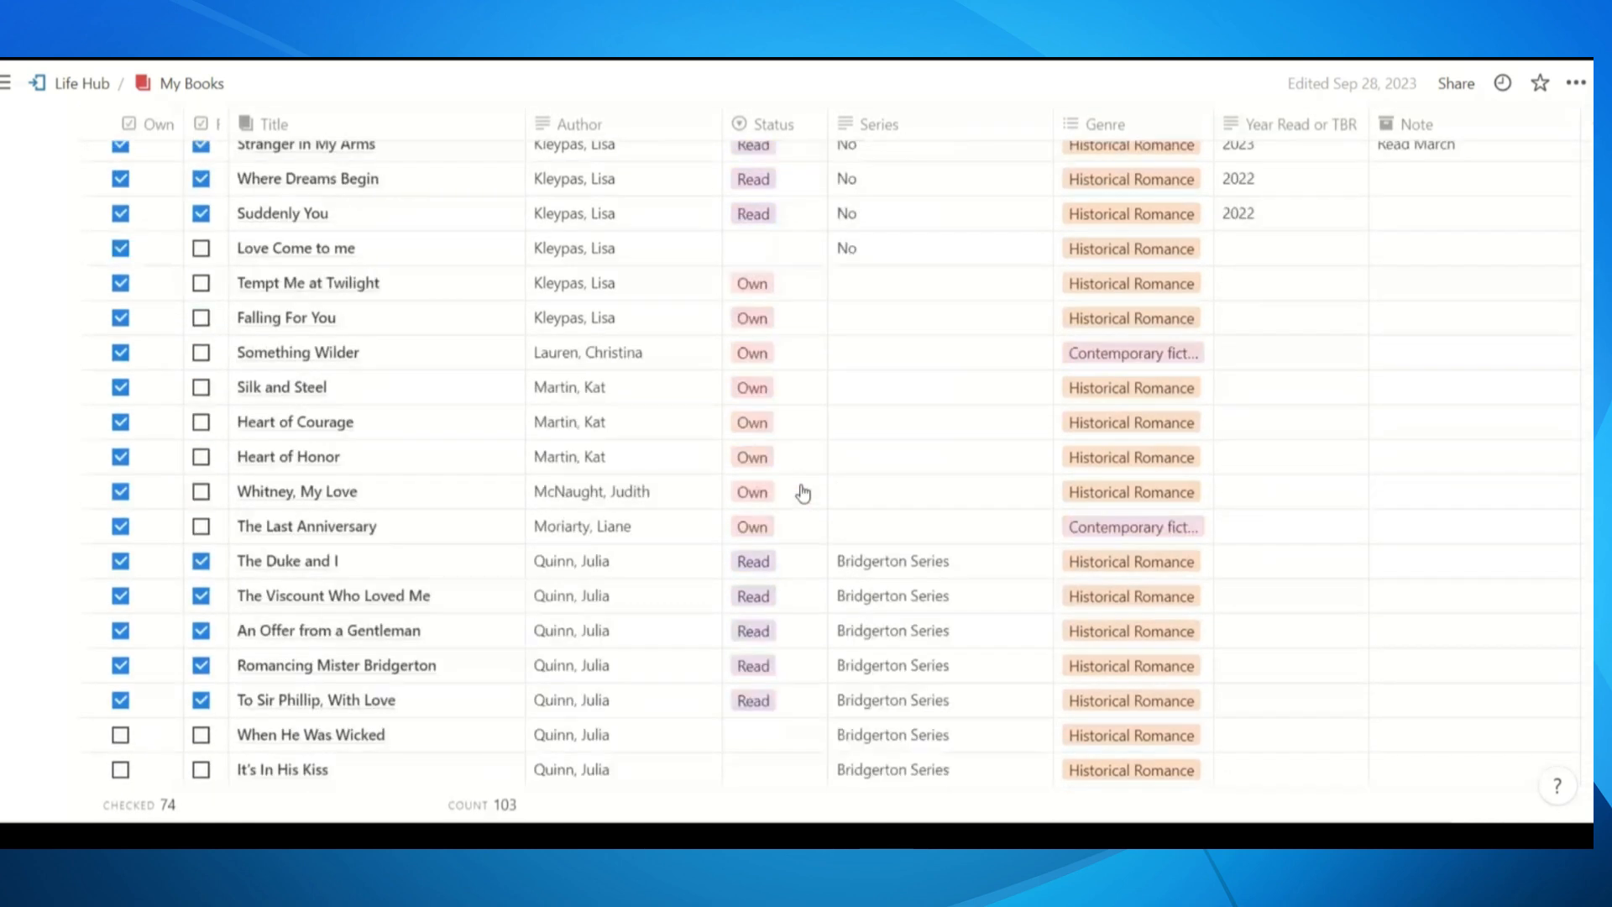
scroll(804, 493, "down", 10)
scroll(804, 496, "up", 10)
scroll(805, 498, "down", 10)
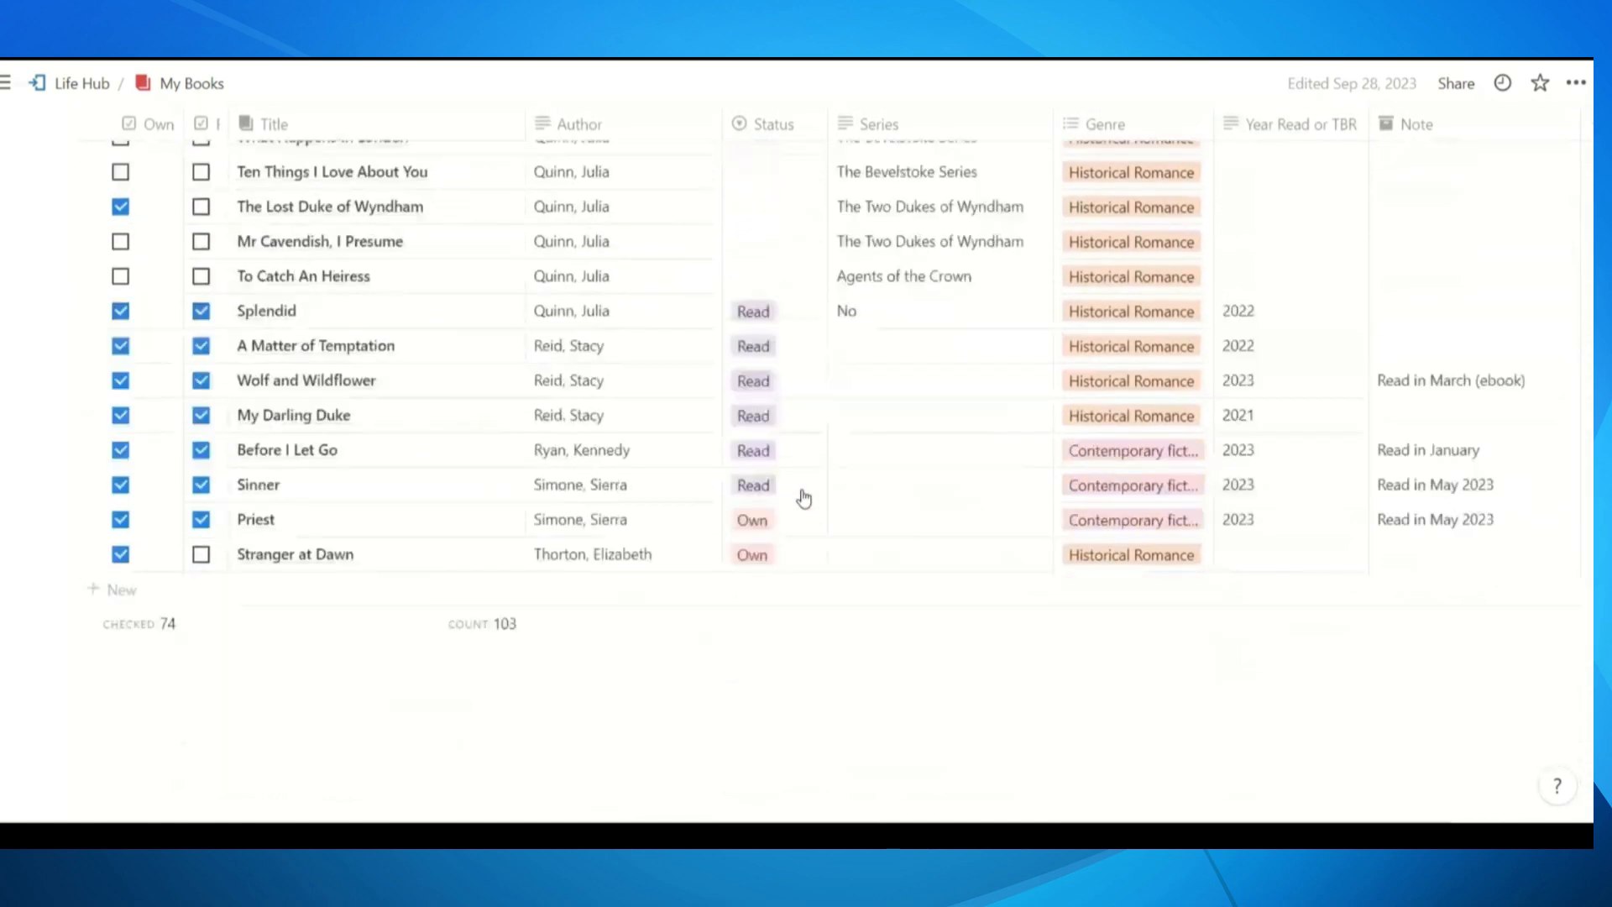
scroll(804, 498, "up", 10)
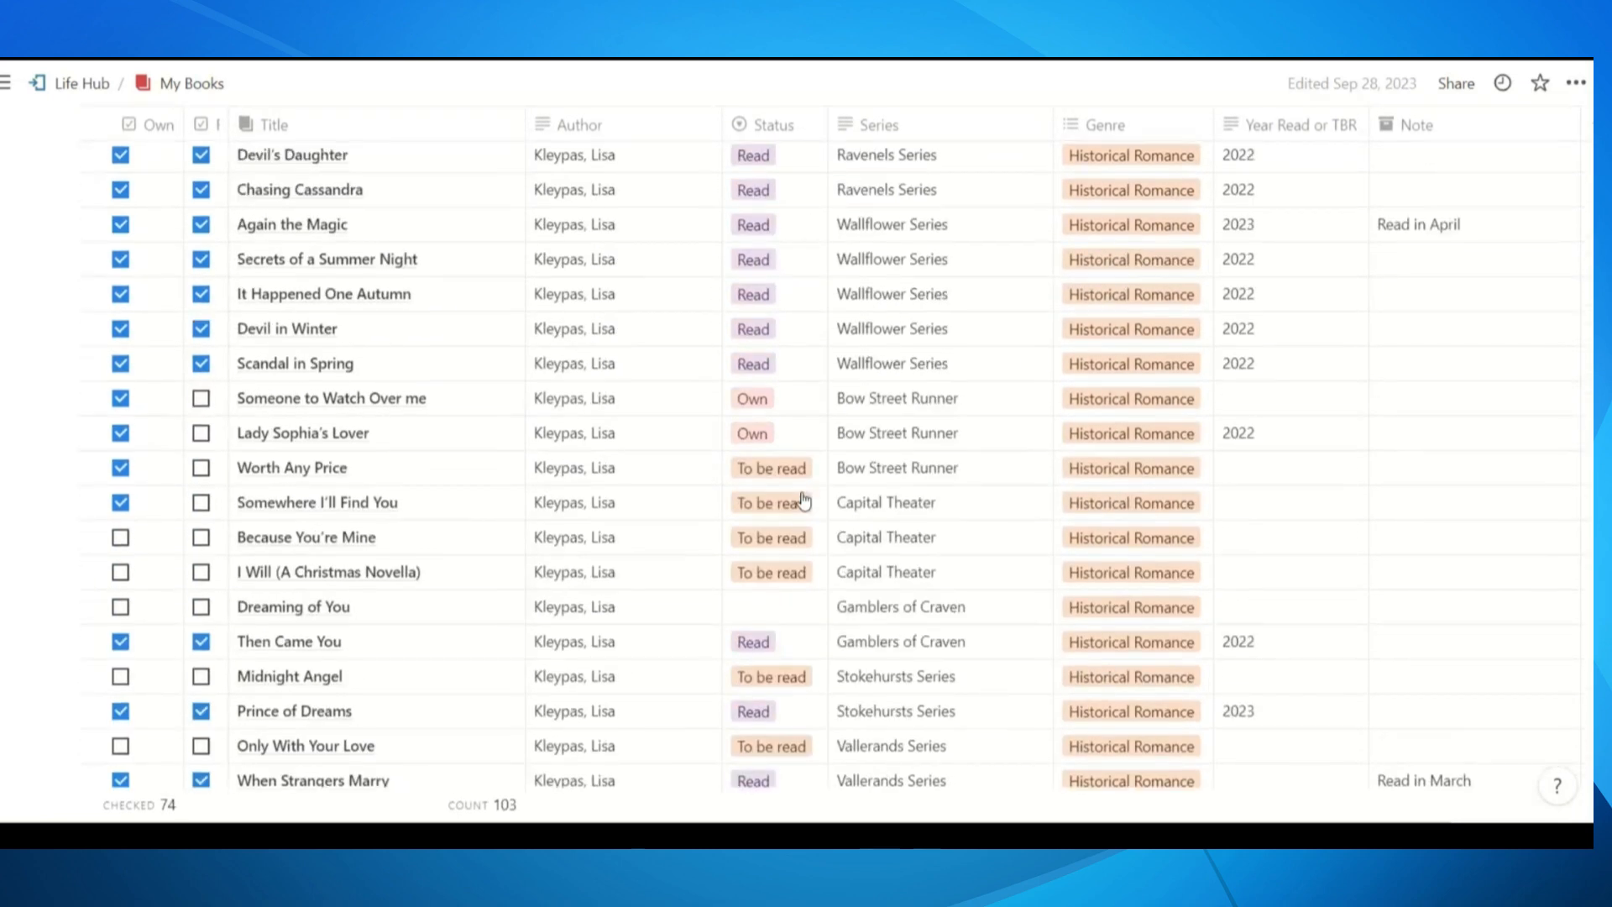
scroll(804, 501, "up", 15)
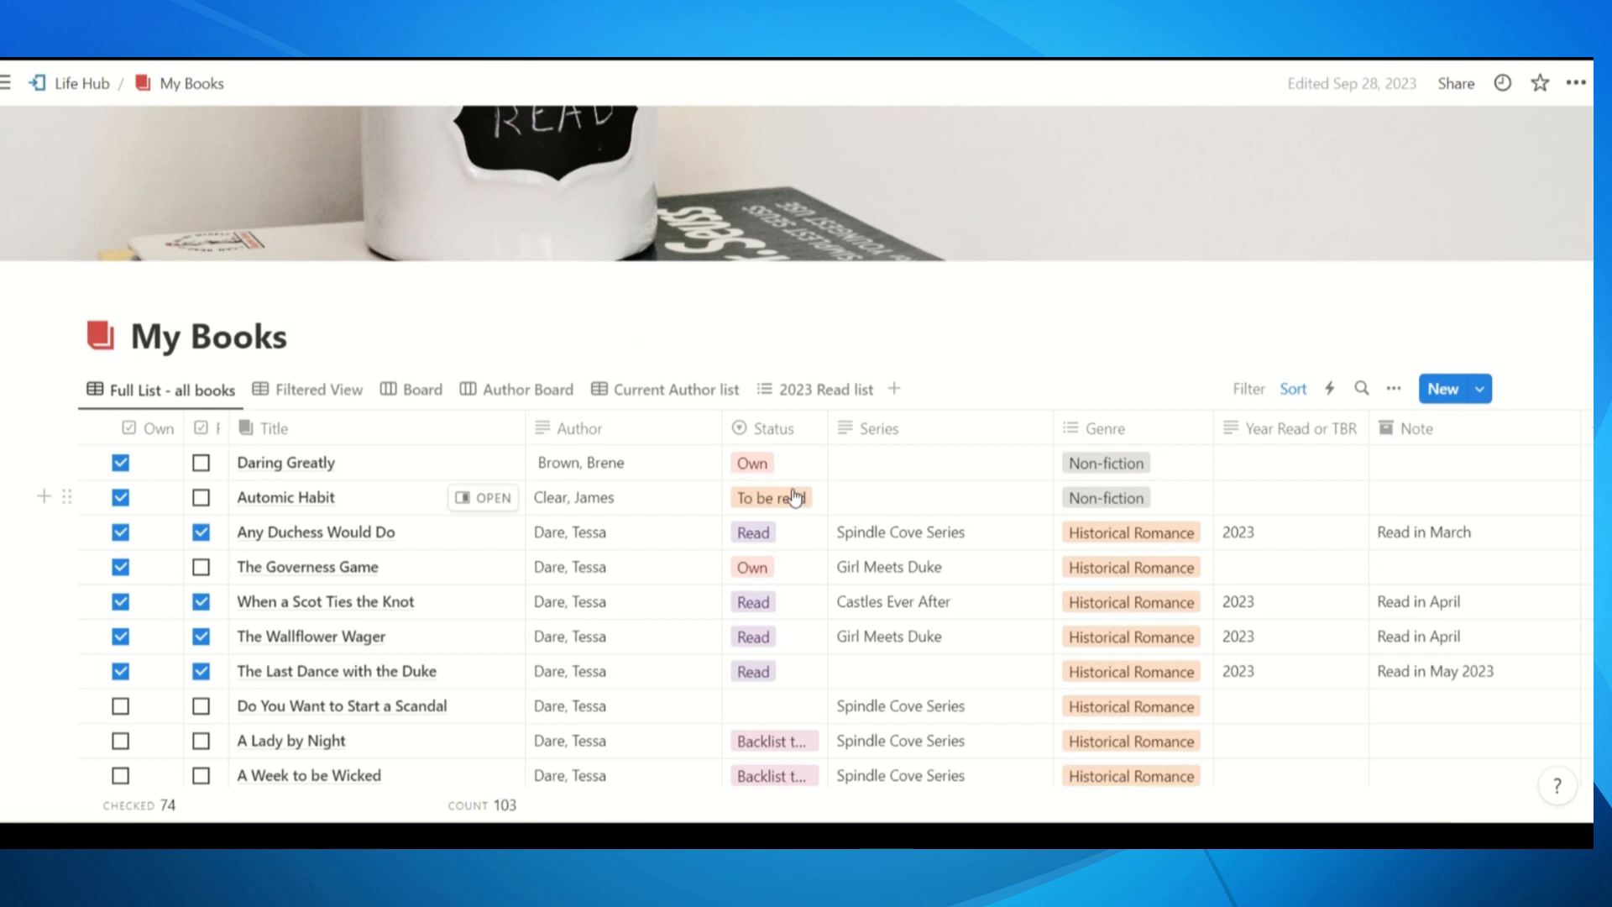
scroll(793, 497, "down", 5)
scroll(767, 493, "up", 5)
Review the My Books database in its Filtered View, Board and Author Board views, and return to the full list
left_click(292, 400)
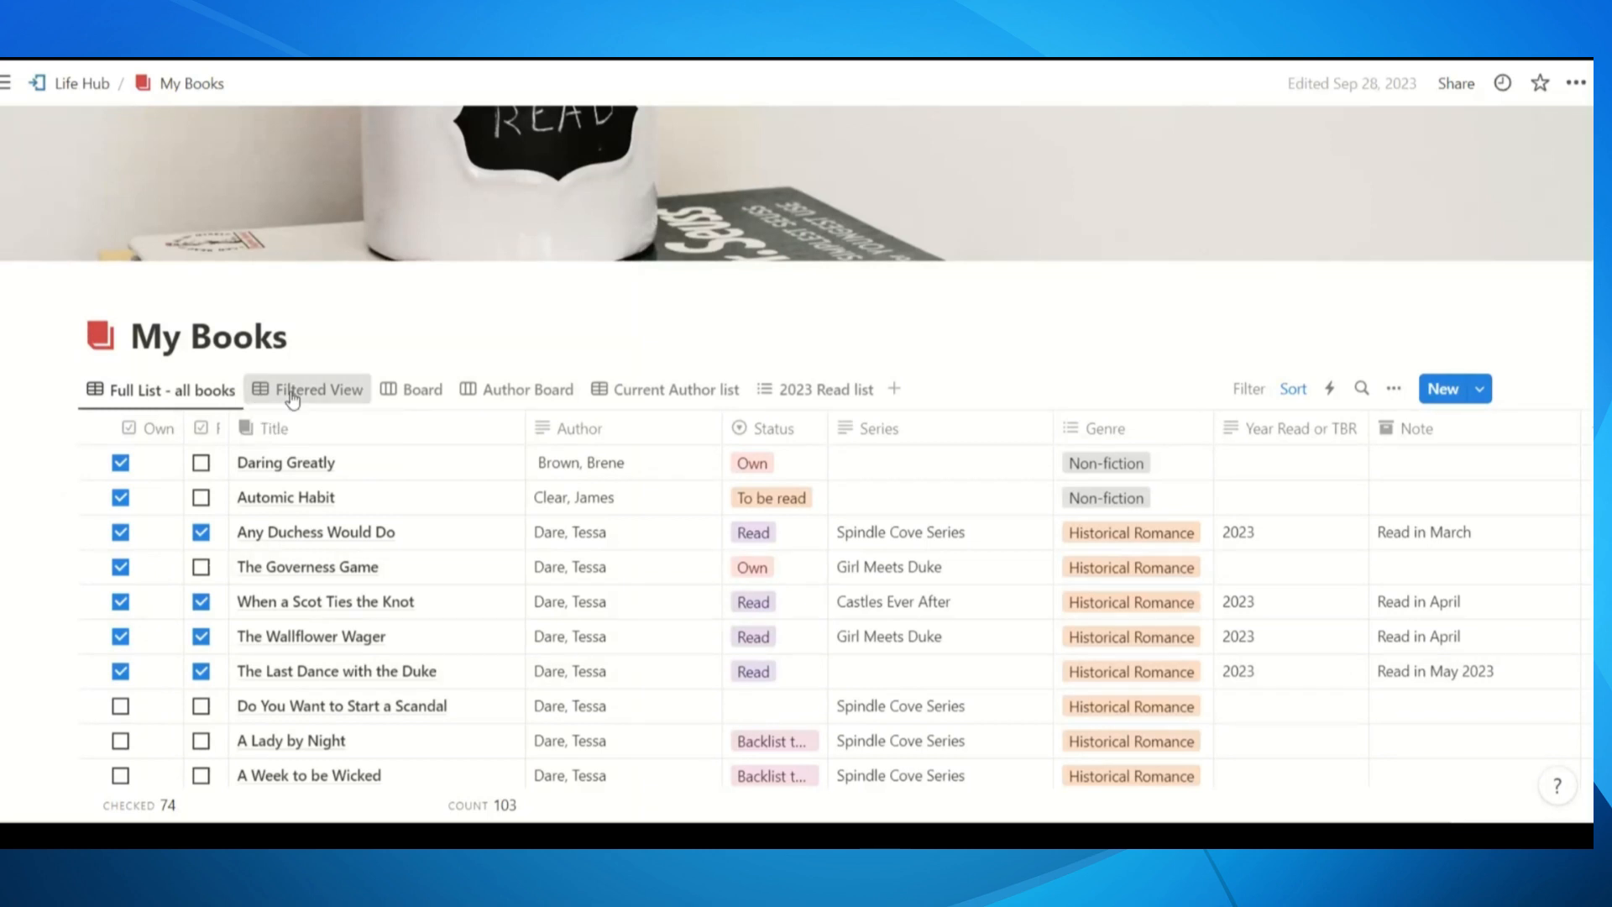
left_click(293, 400)
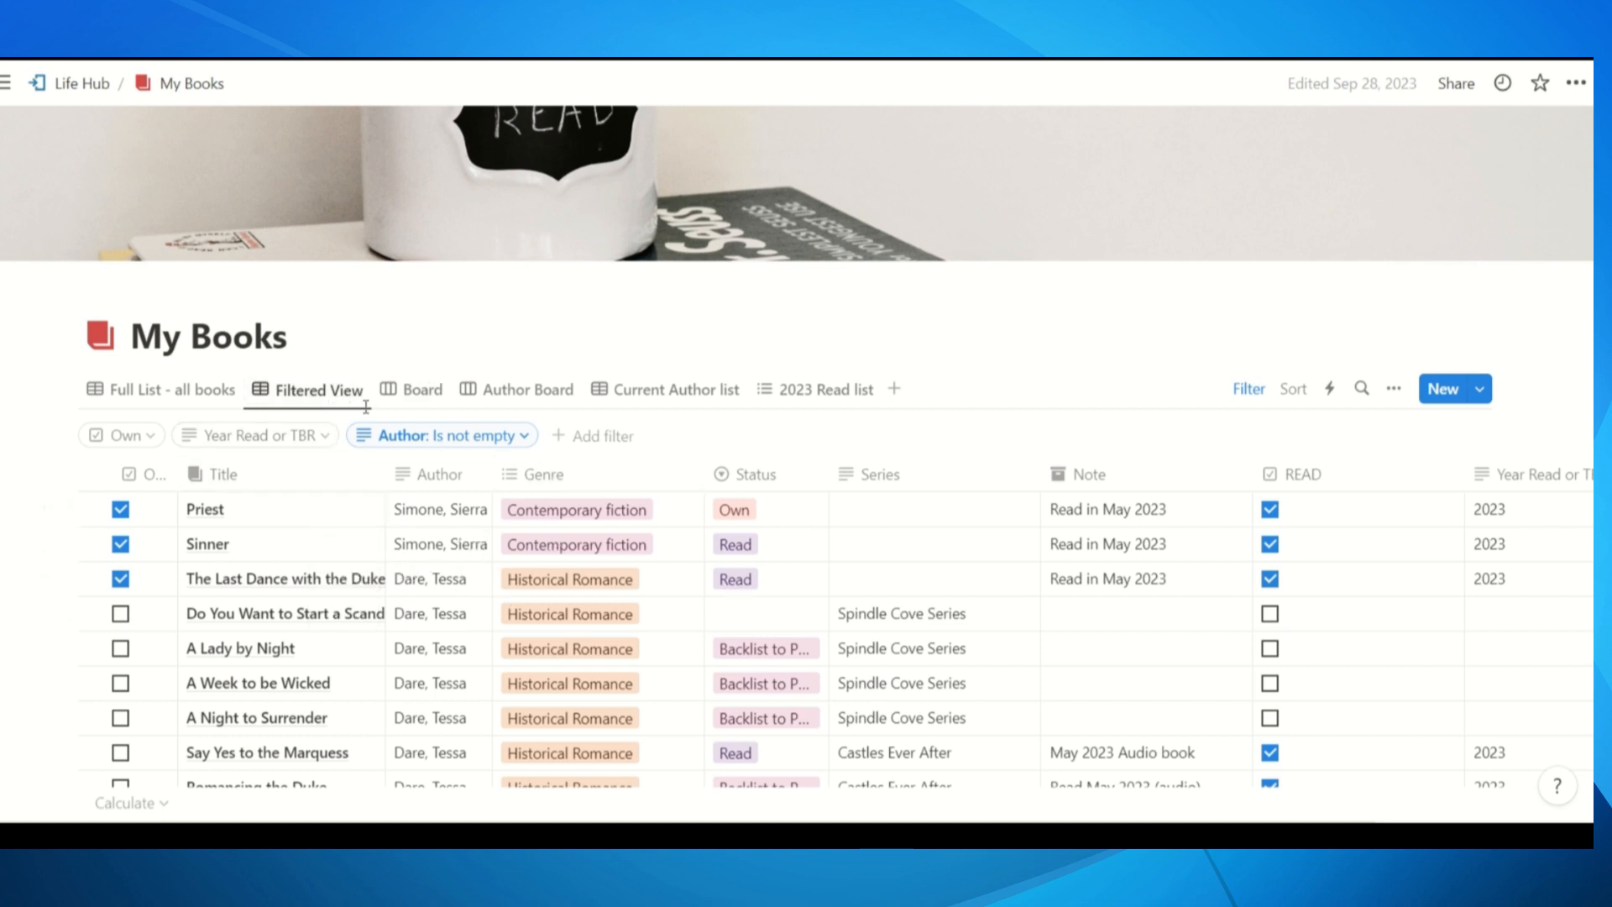
scroll(449, 609, "down", 3)
scroll(478, 612, "up", 3)
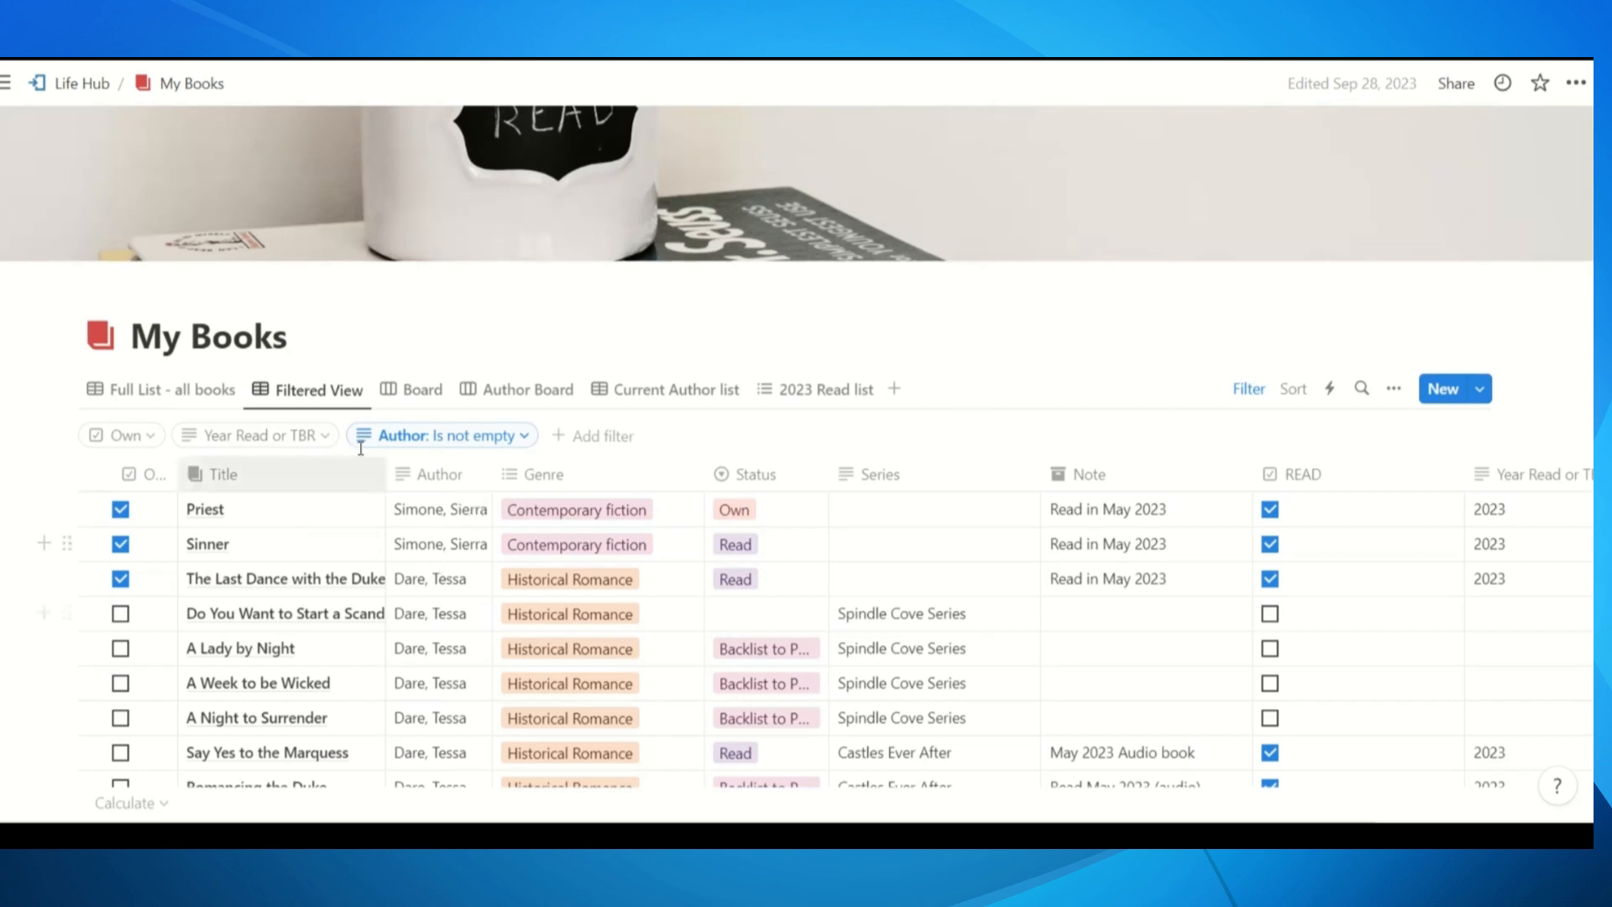
left_click(411, 388)
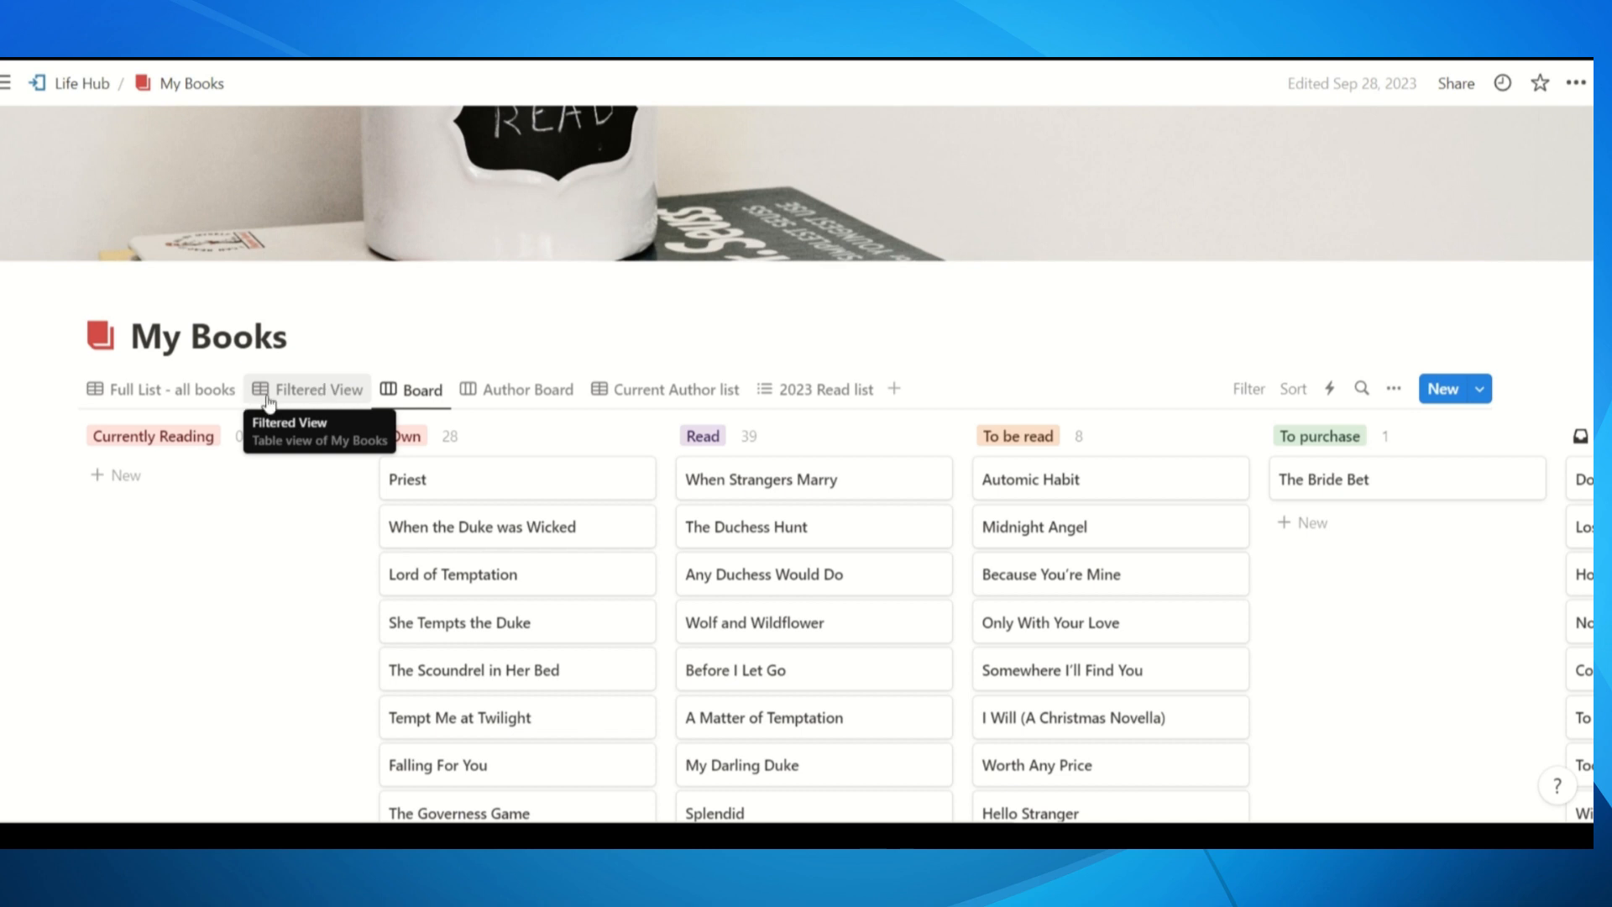
left_click(563, 397)
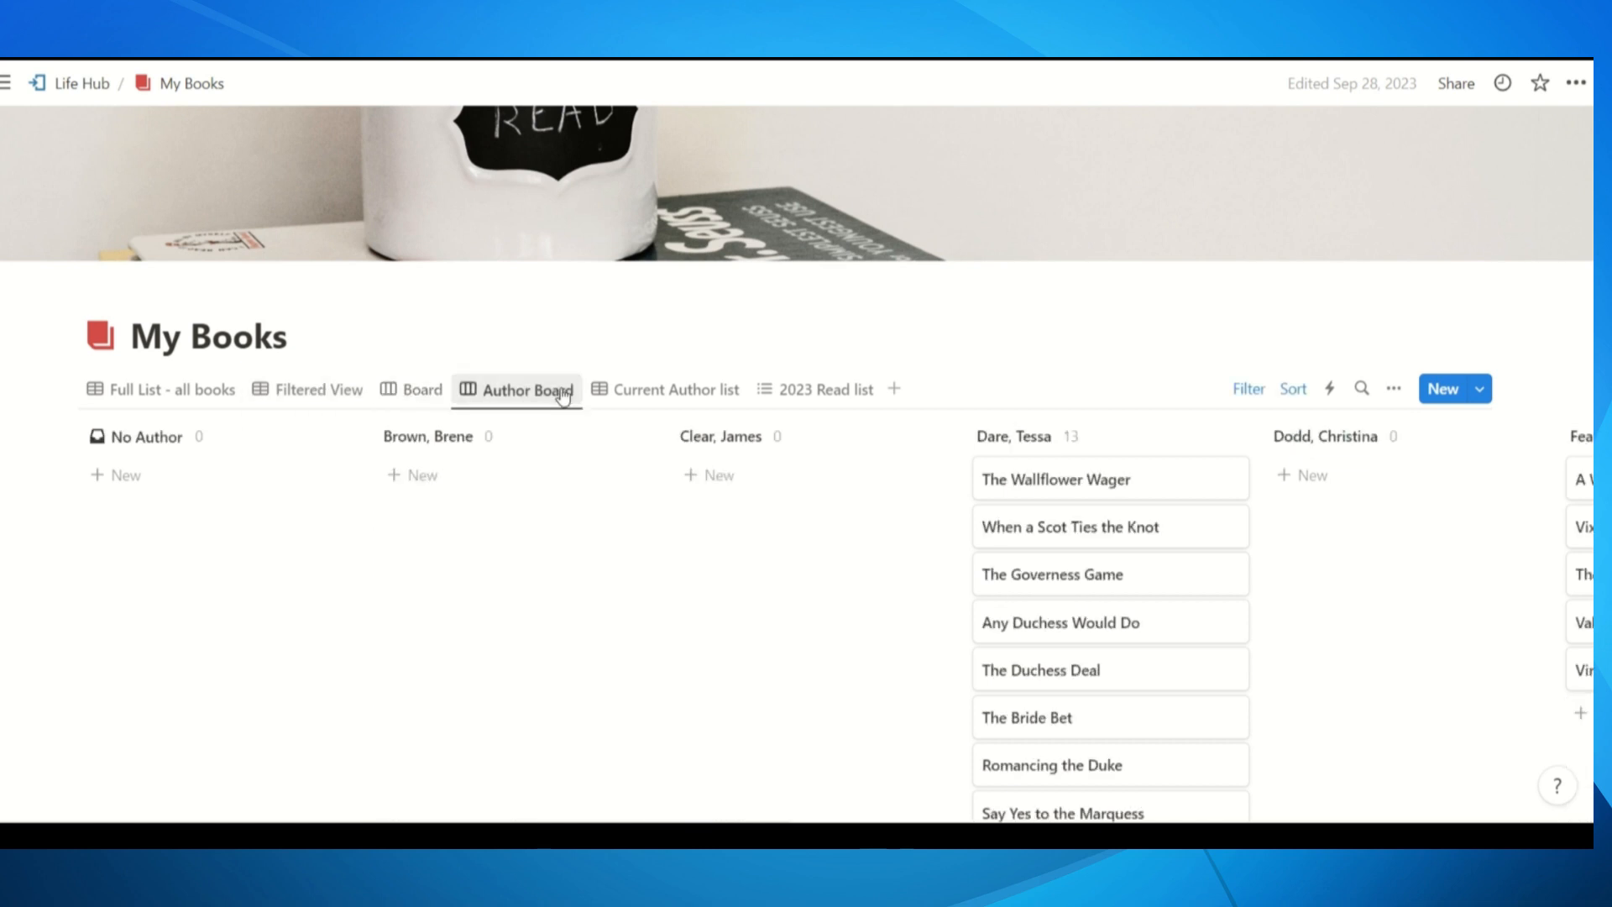
left_click(122, 392)
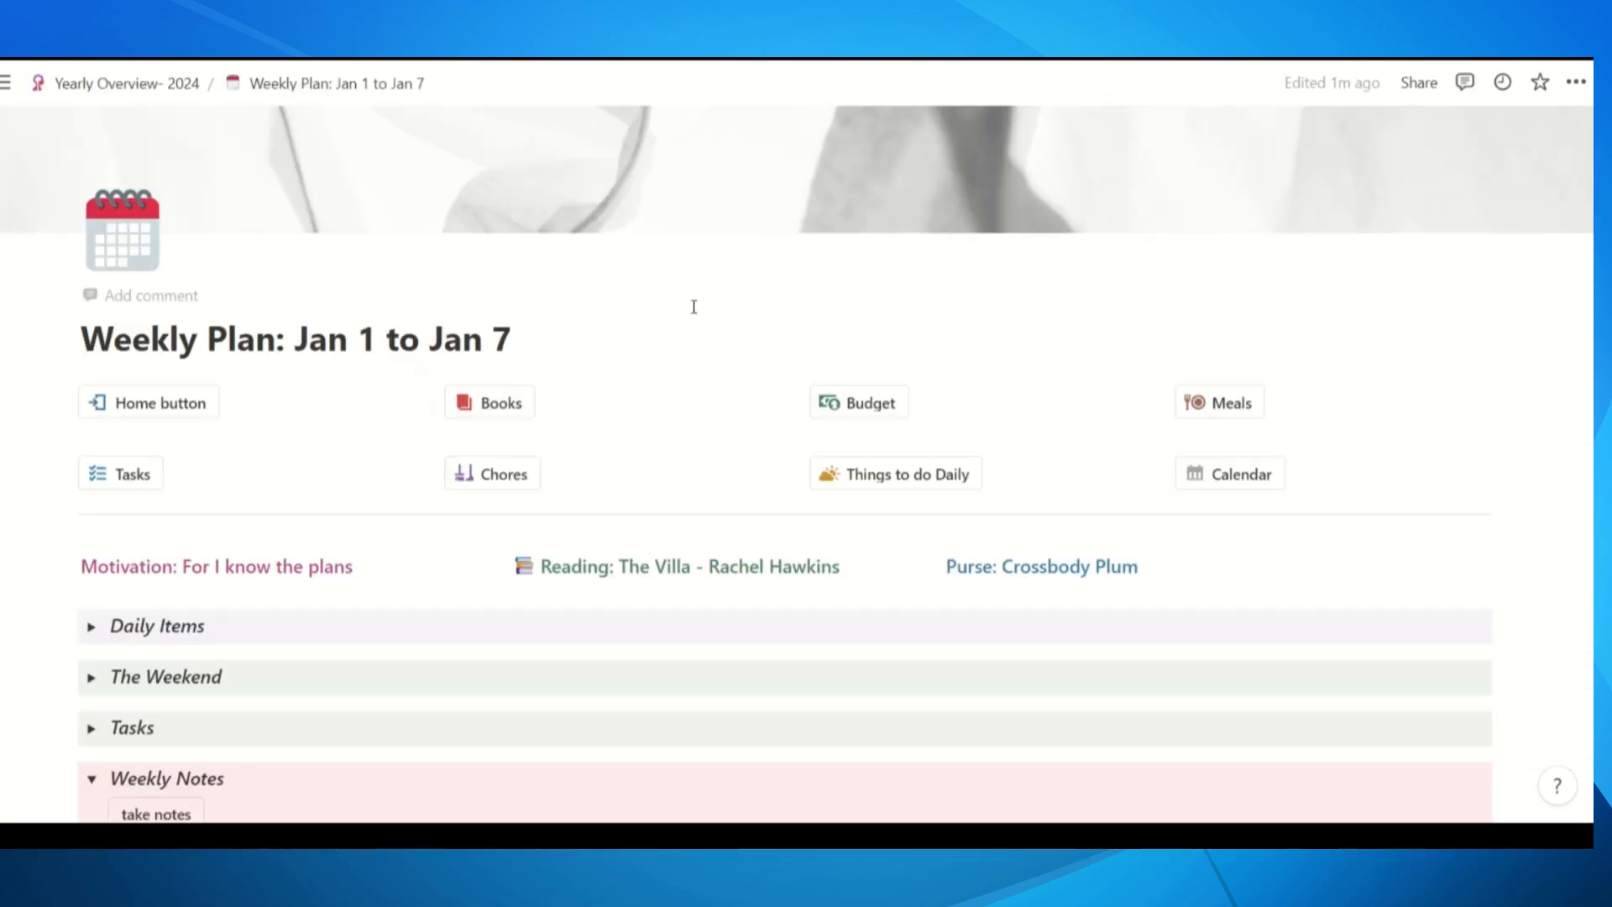
Open the Budget: Template page within 2024 Budgets and look through its expense tables down to Misc Expenses
left_click(859, 407)
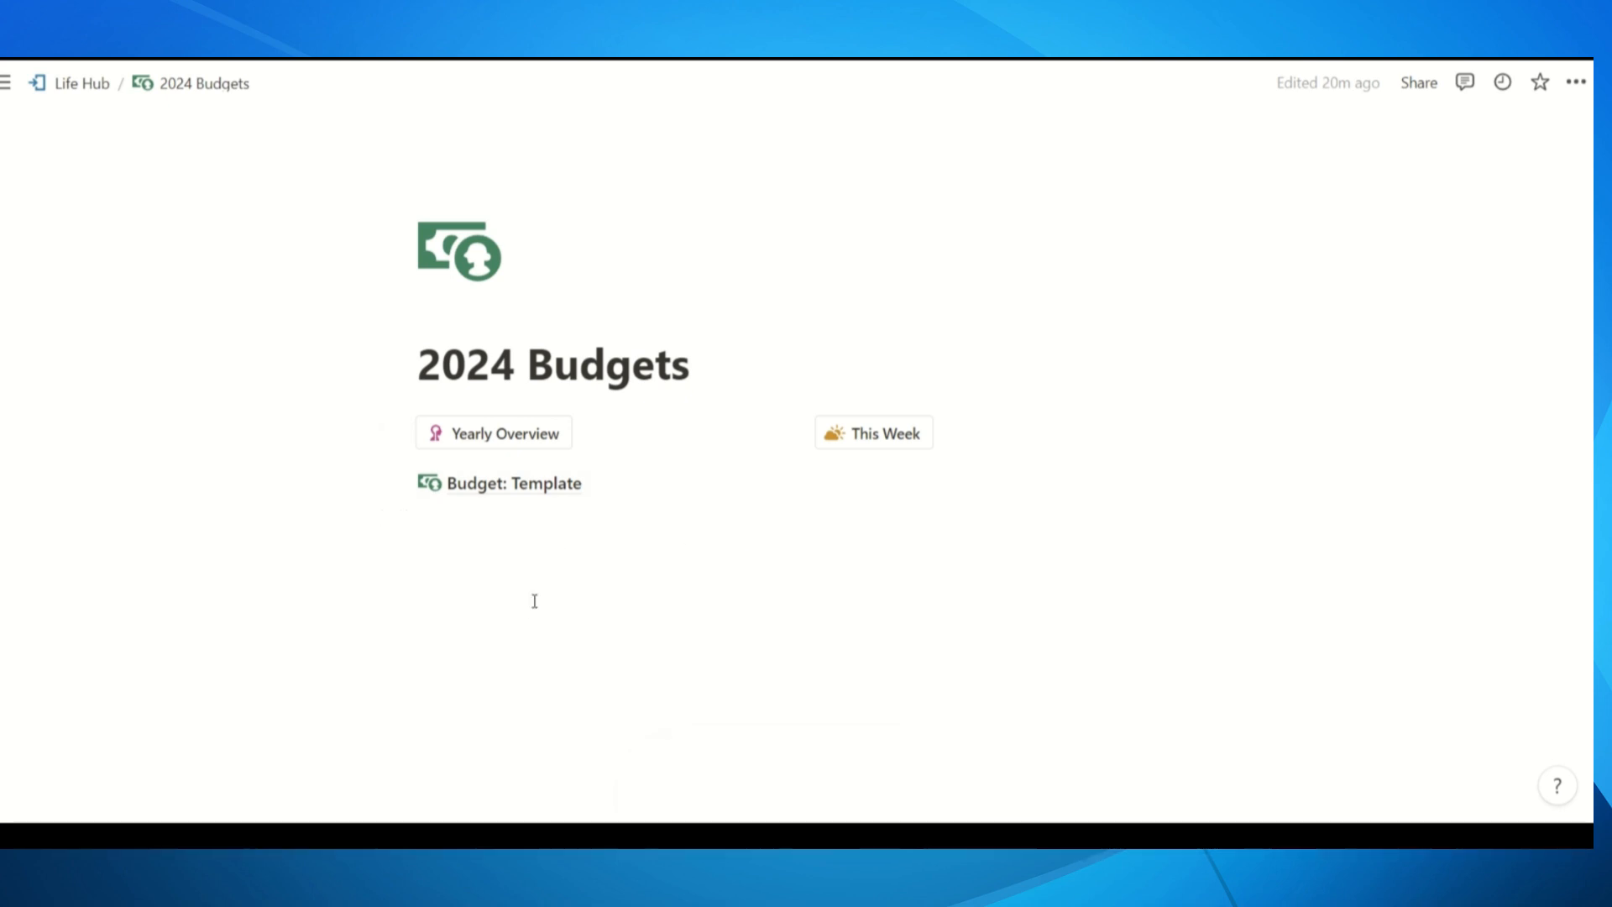
left_click(494, 493)
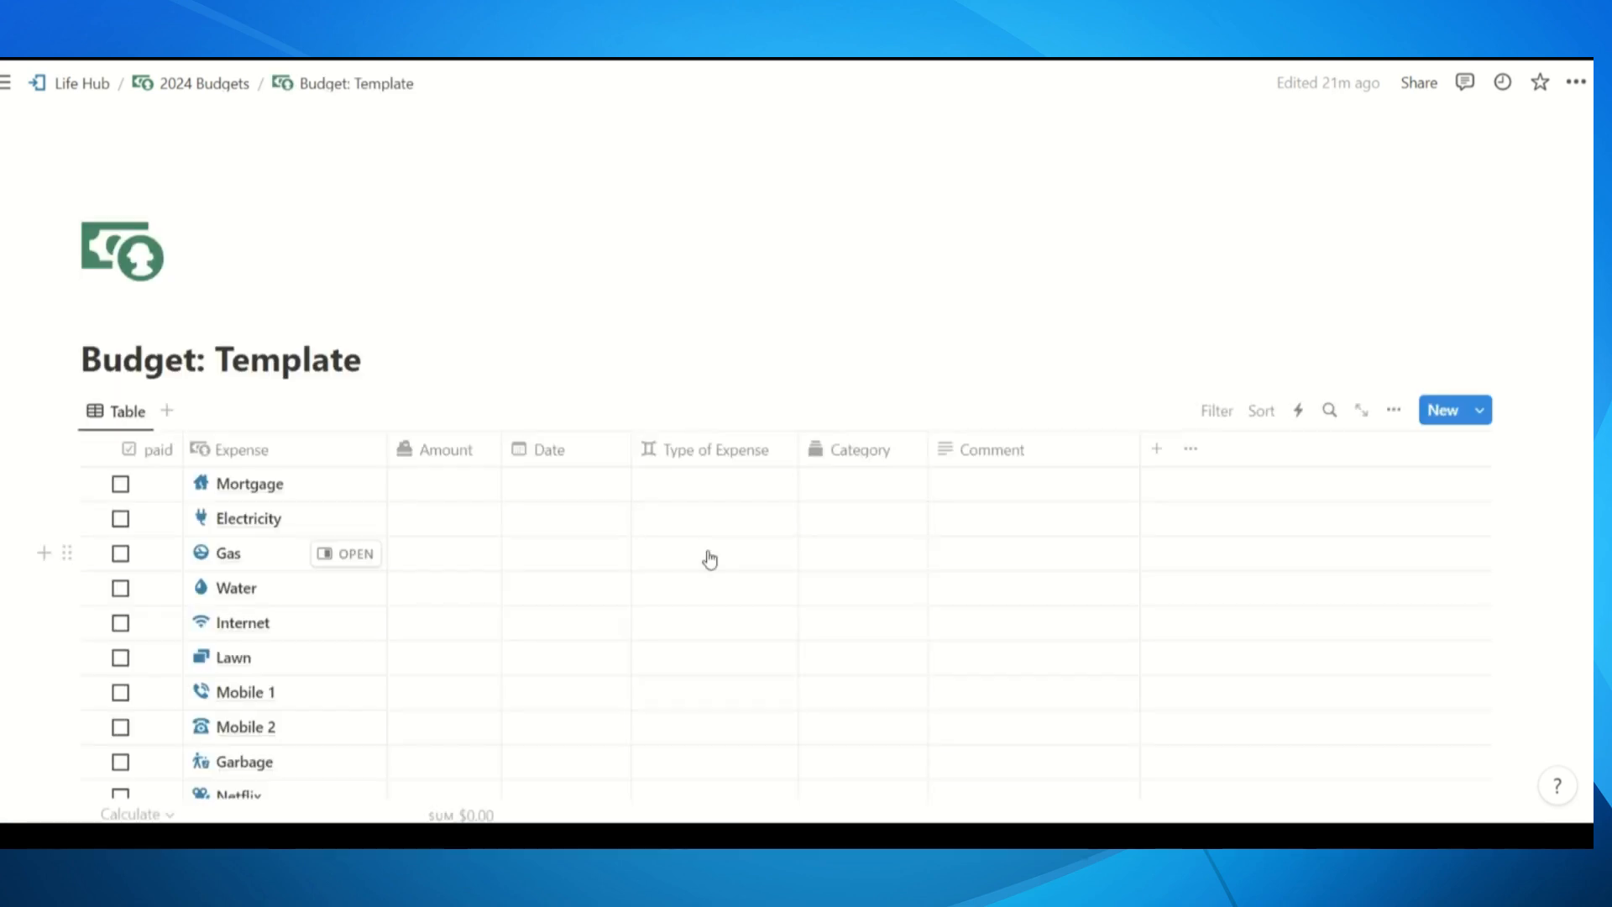
scroll(710, 560, "down", 18)
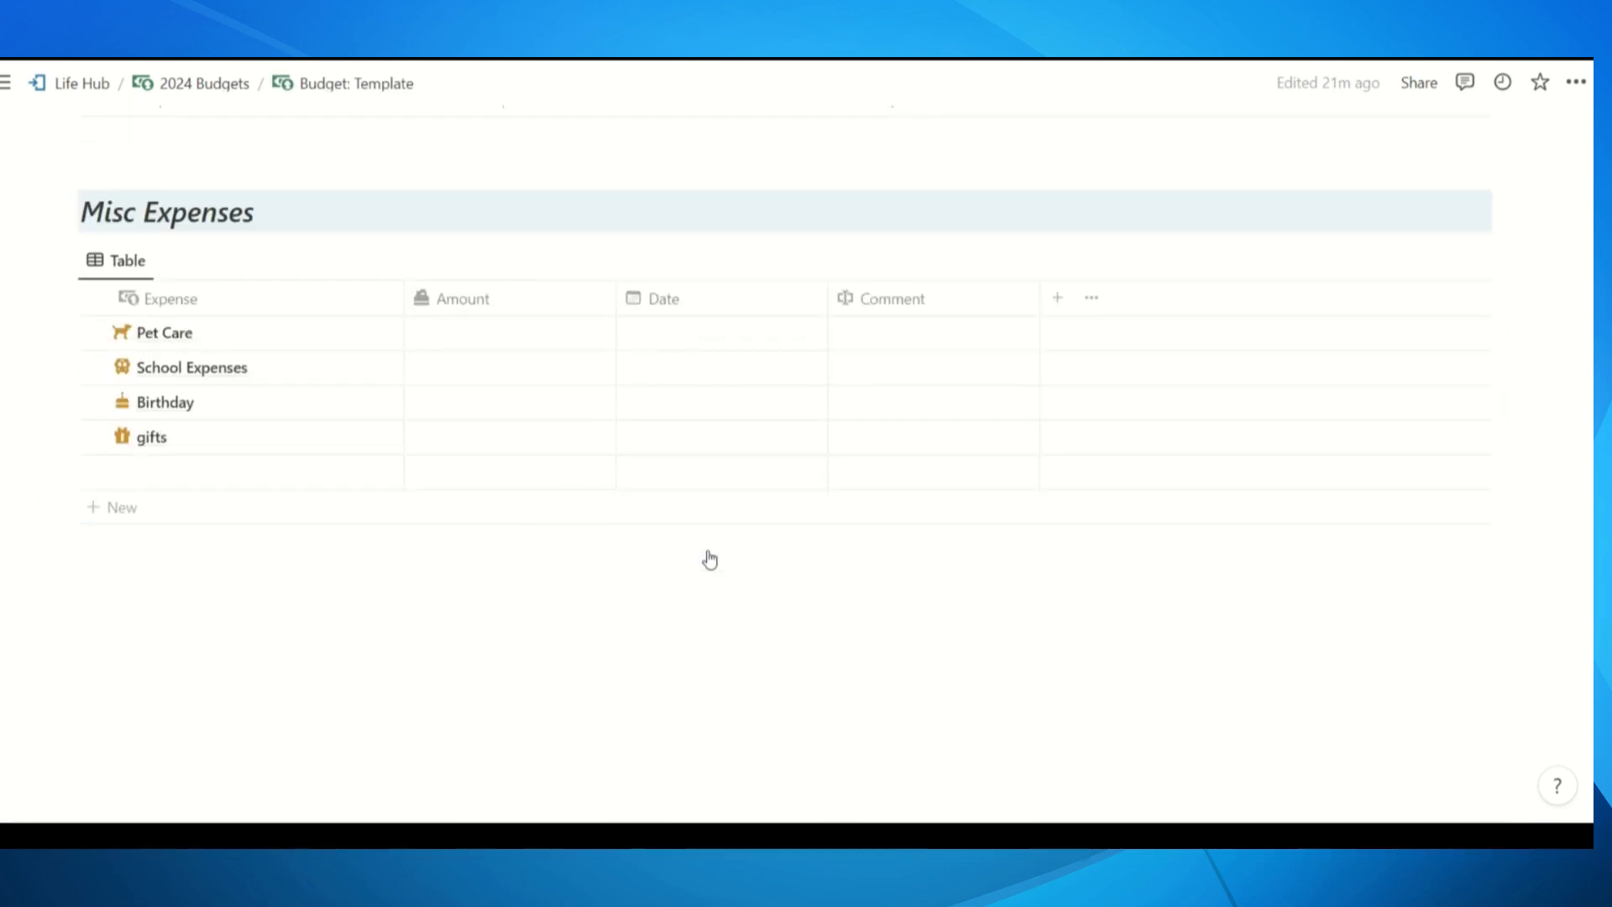
scroll(709, 559, "up", 18)
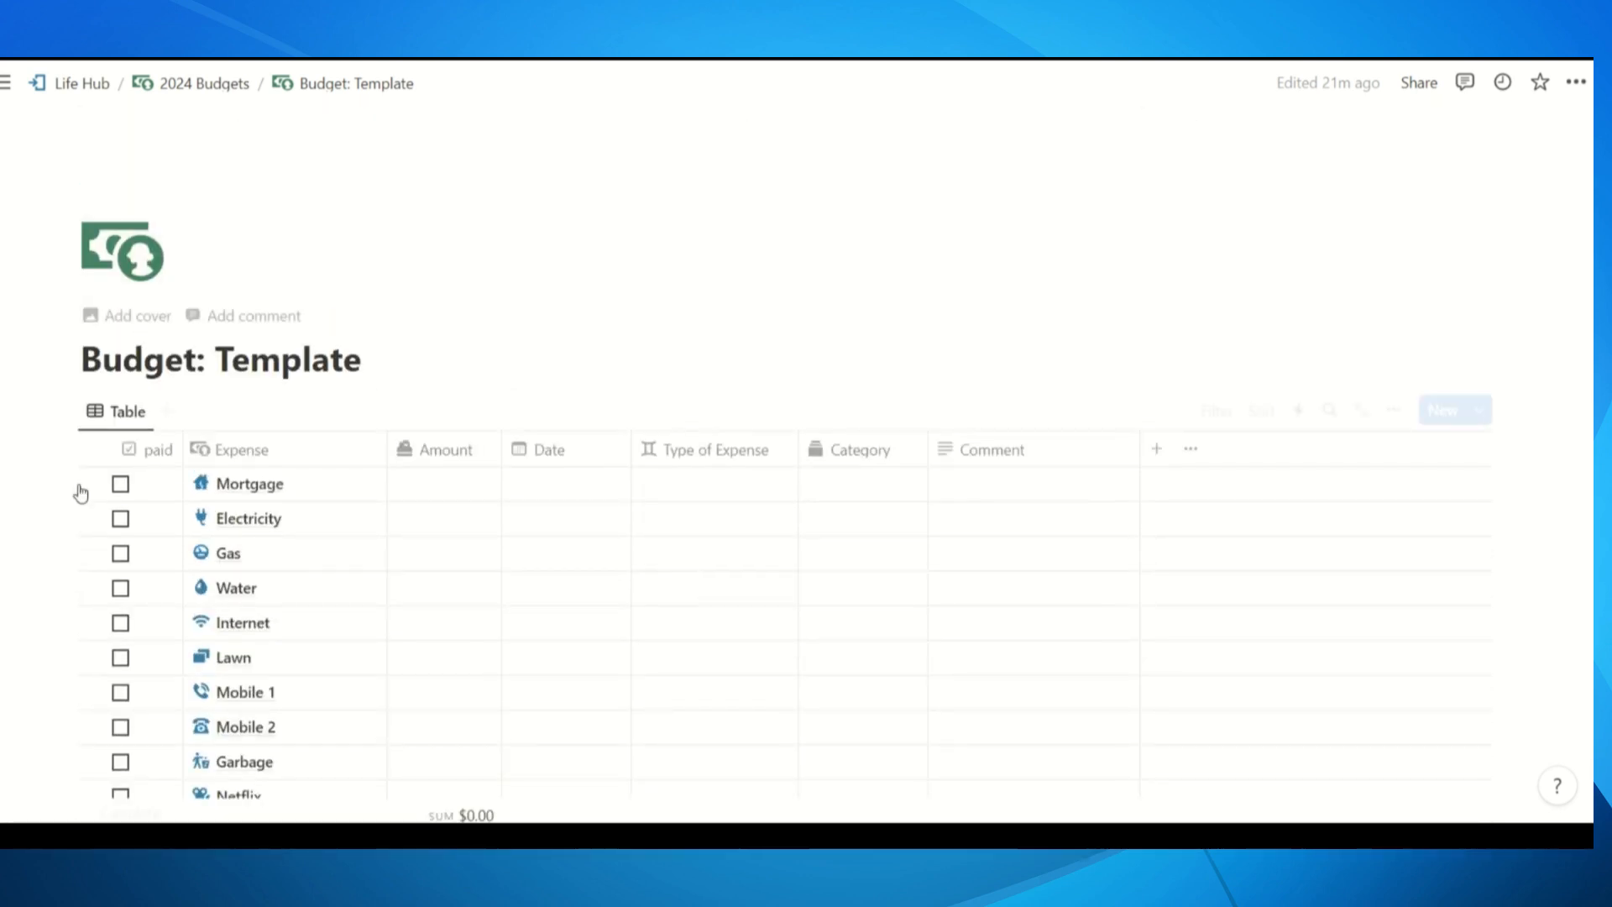
Duplicate the Budget: Template page on the 2024 Budgets page
left_click(195, 85)
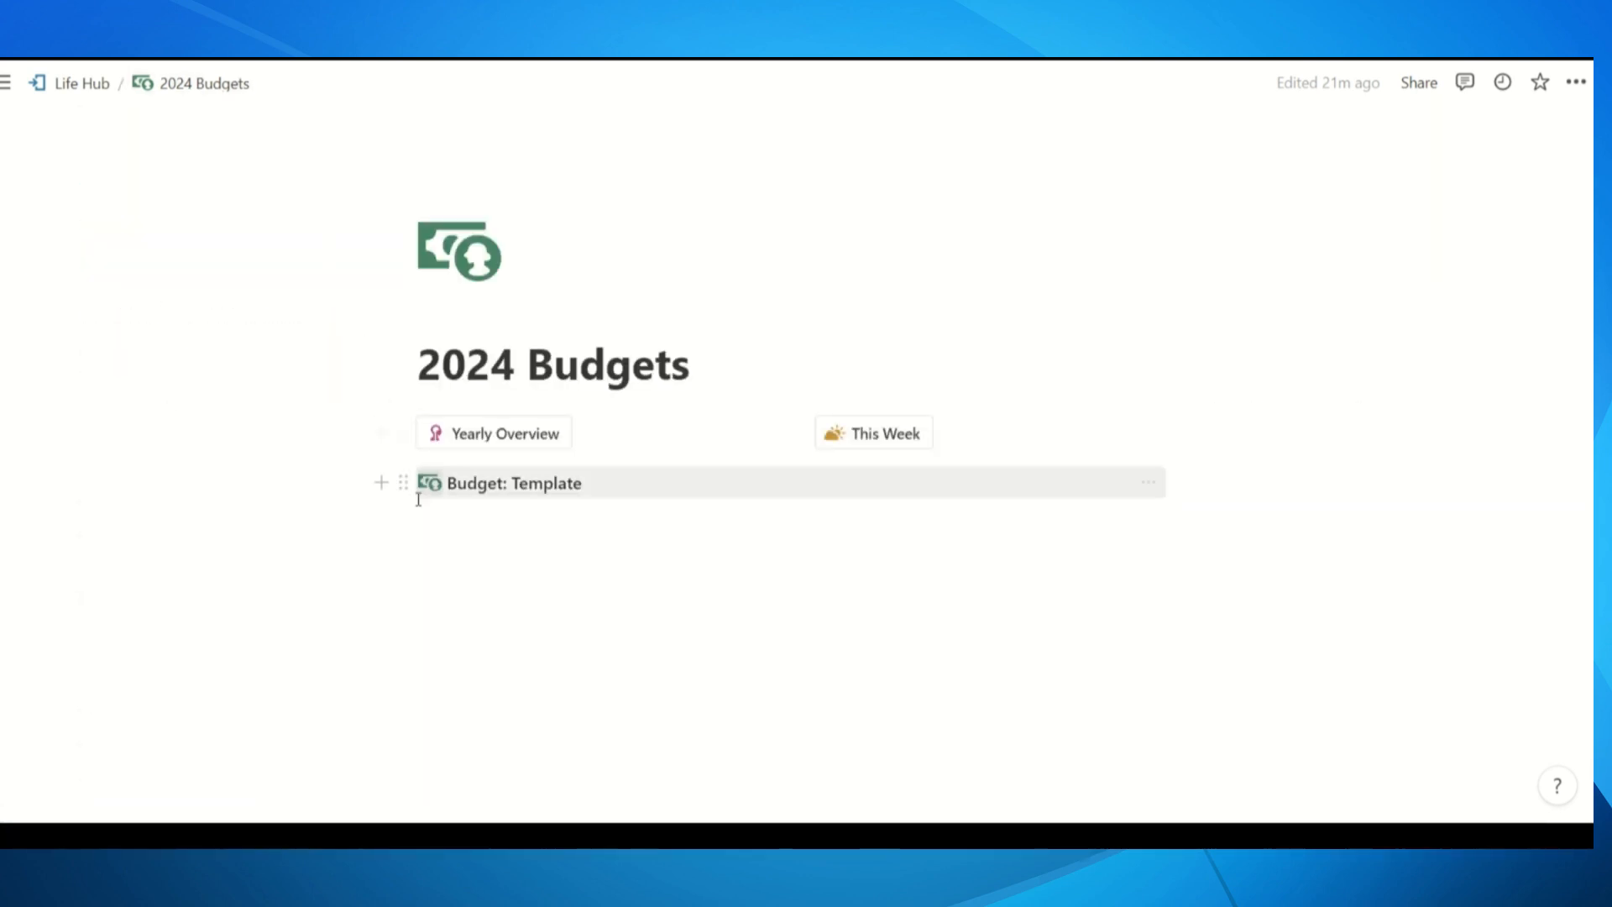
left_click(403, 484)
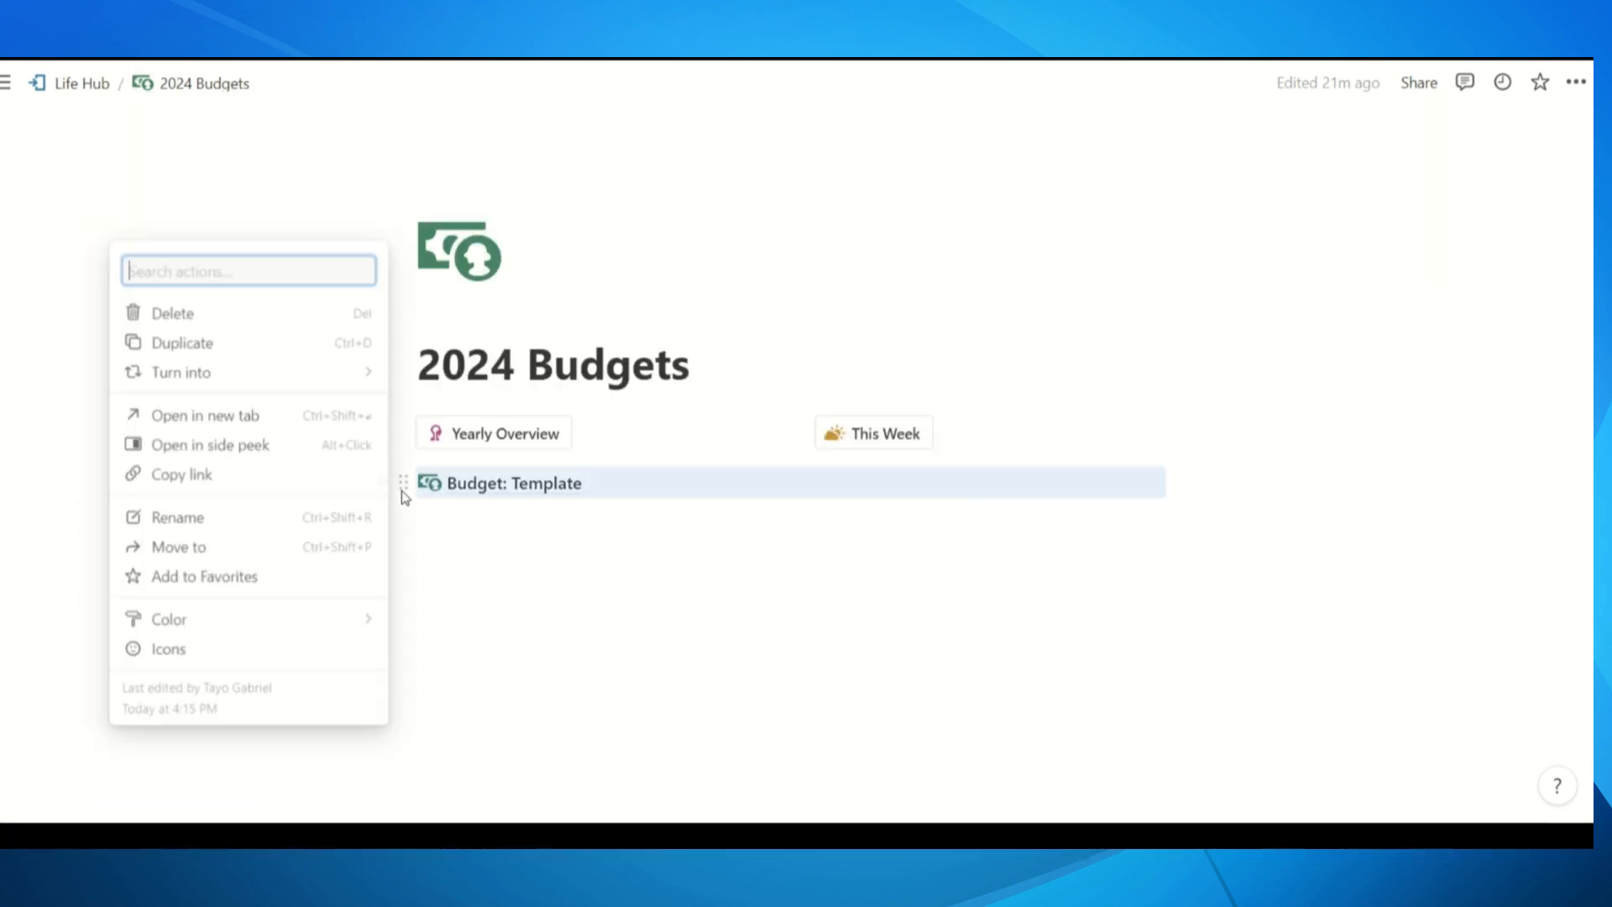
left_click(180, 342)
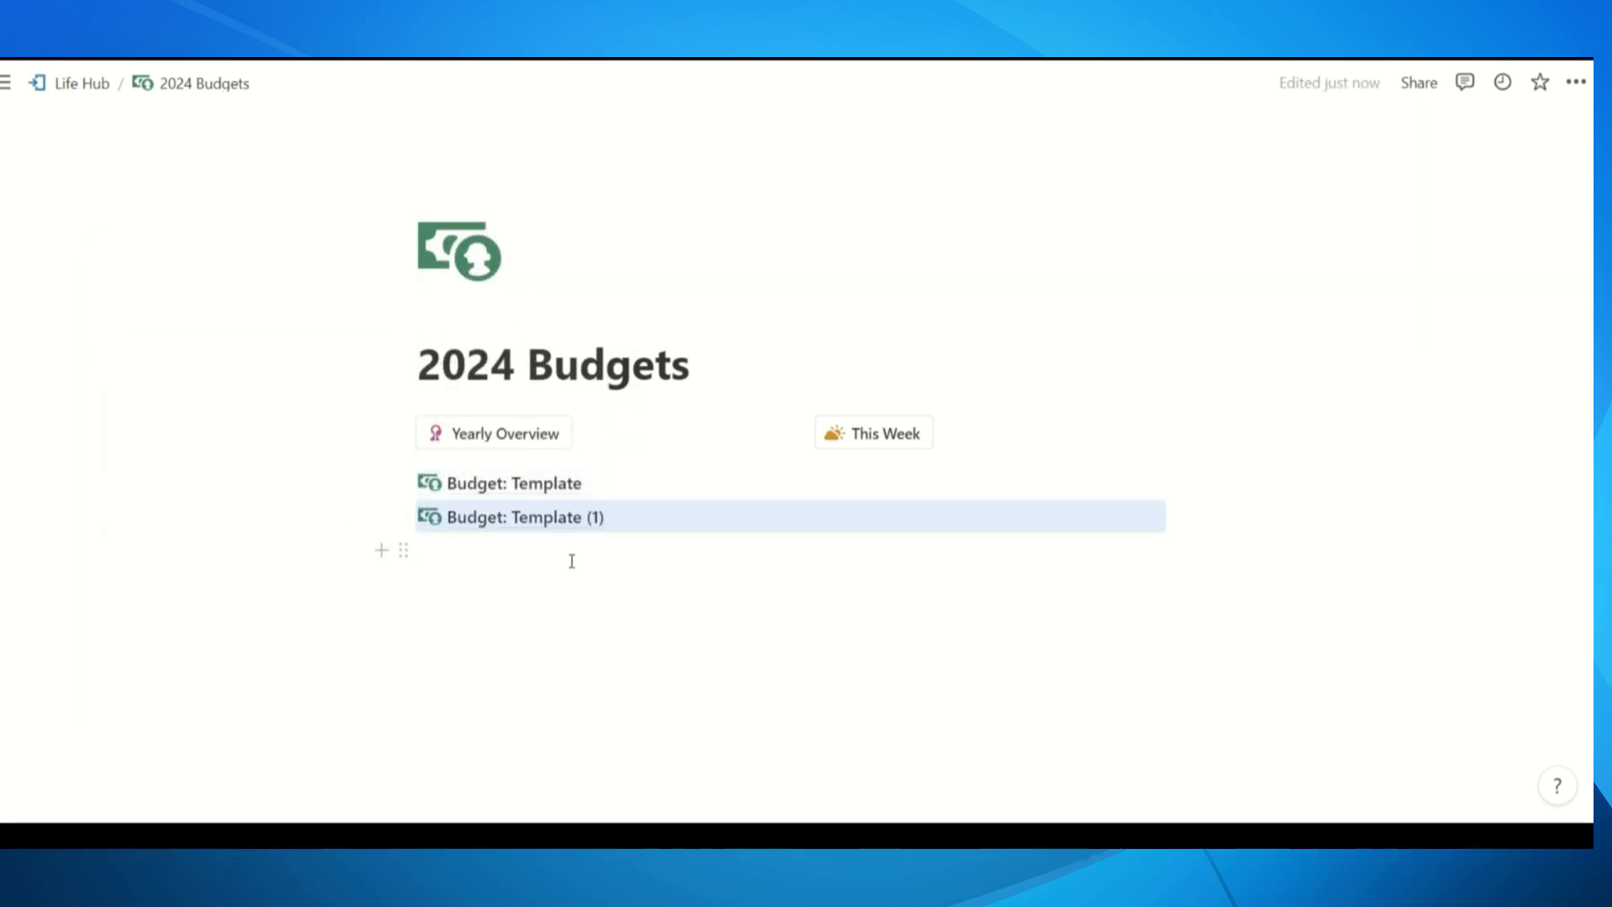
Rename the duplicated budget page as "Budget: January 2024" and return to the 2024 Budgets page
left_click(569, 519)
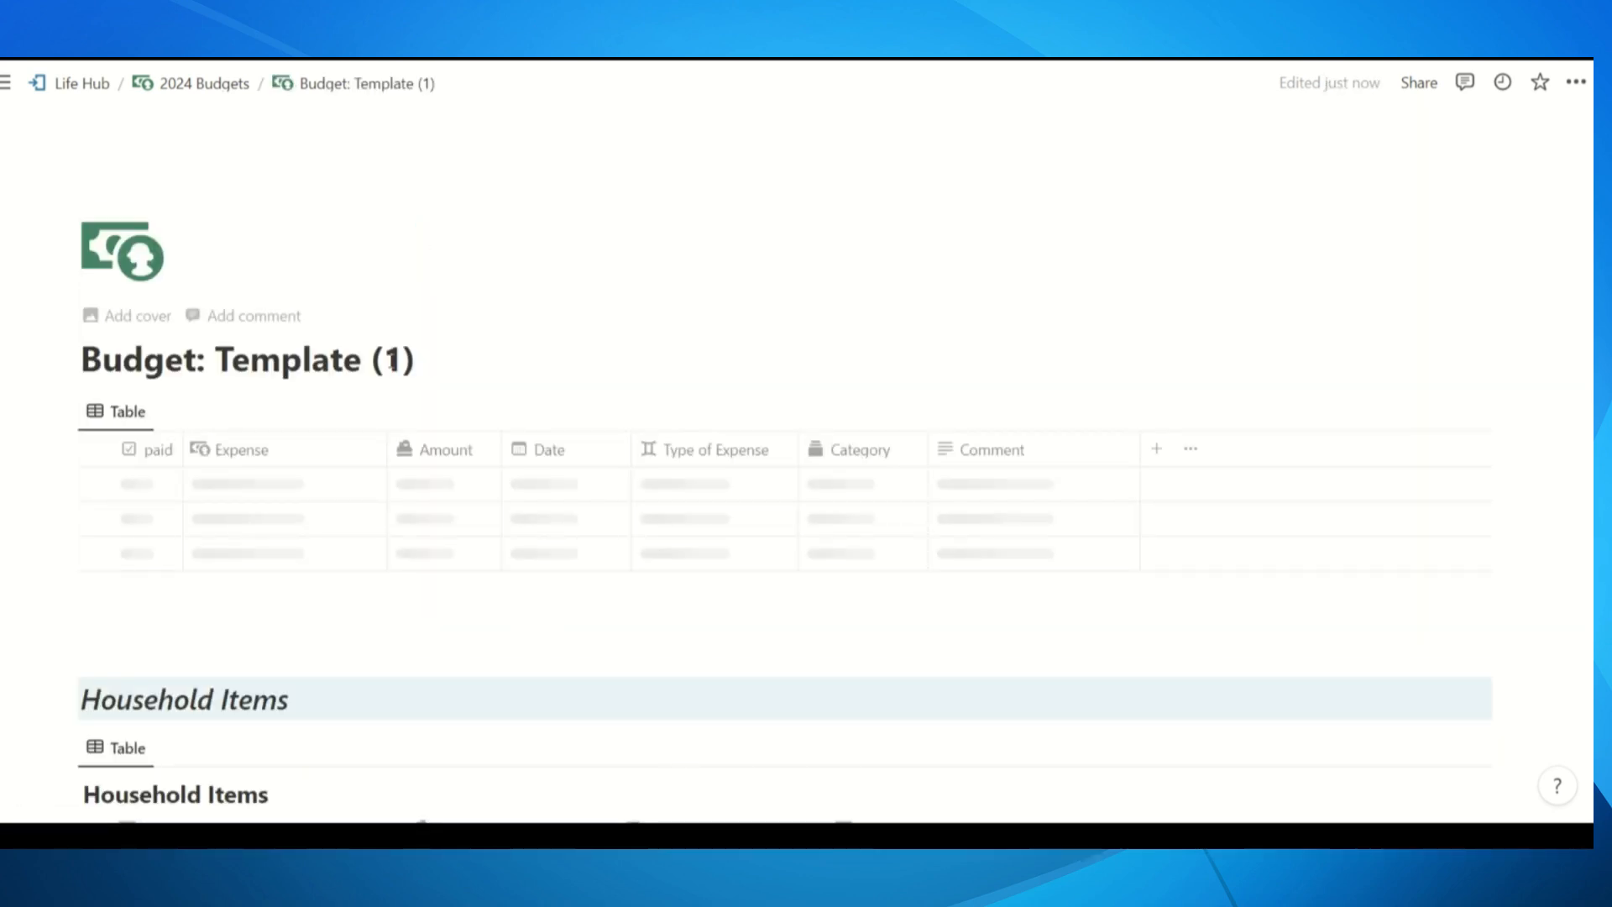
scroll(79, 359, "down", 5)
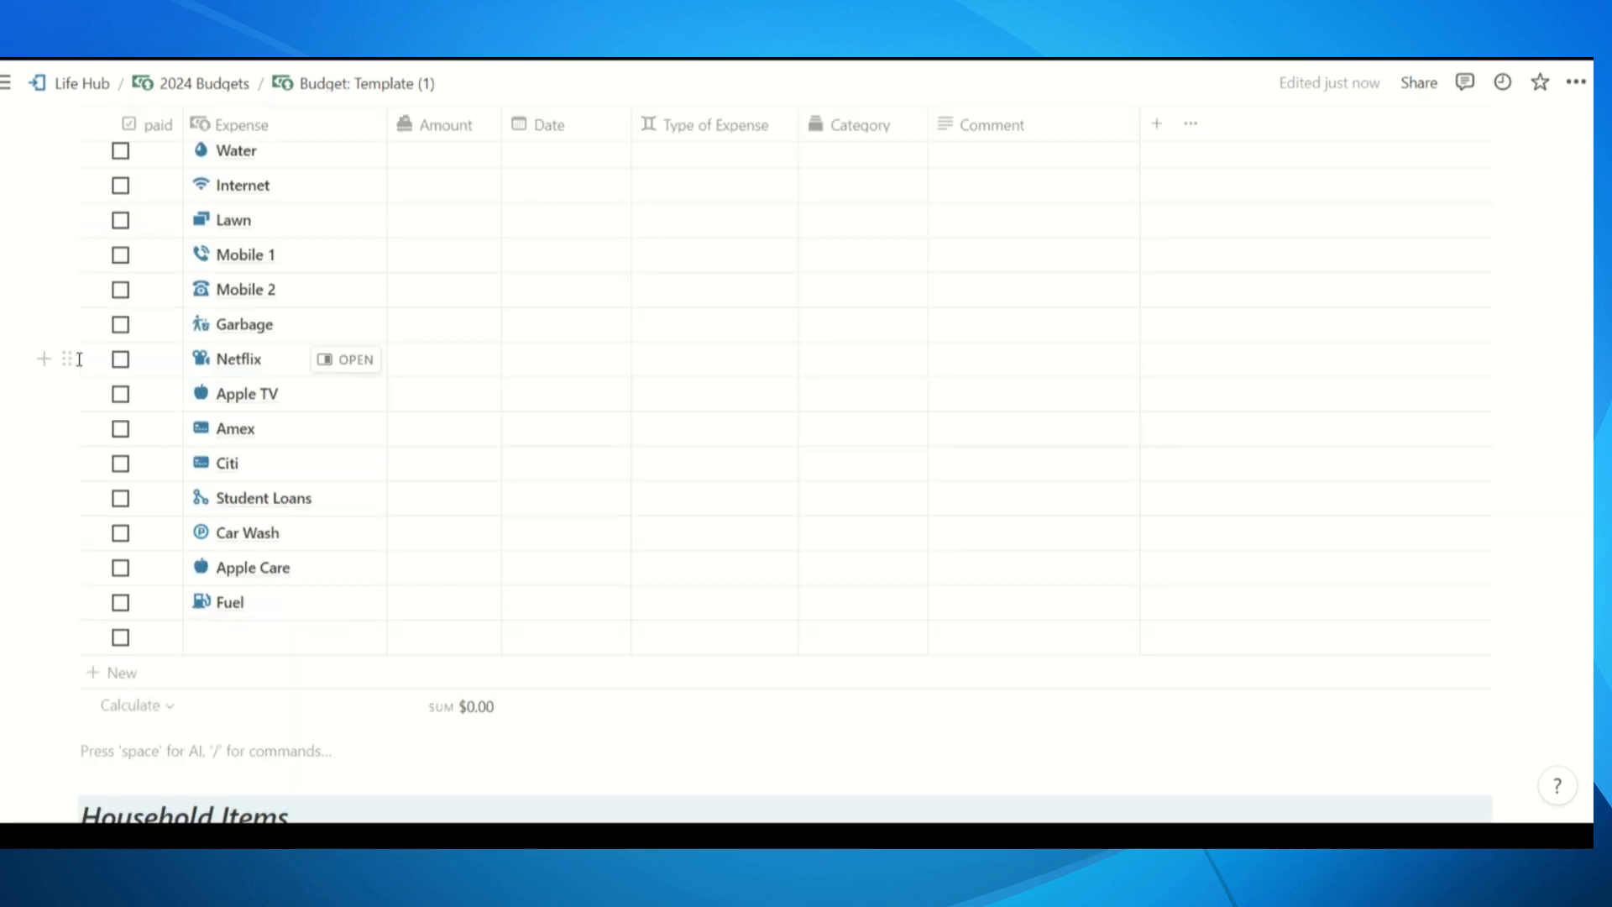
scroll(79, 359, "up", 5)
double_click(389, 363)
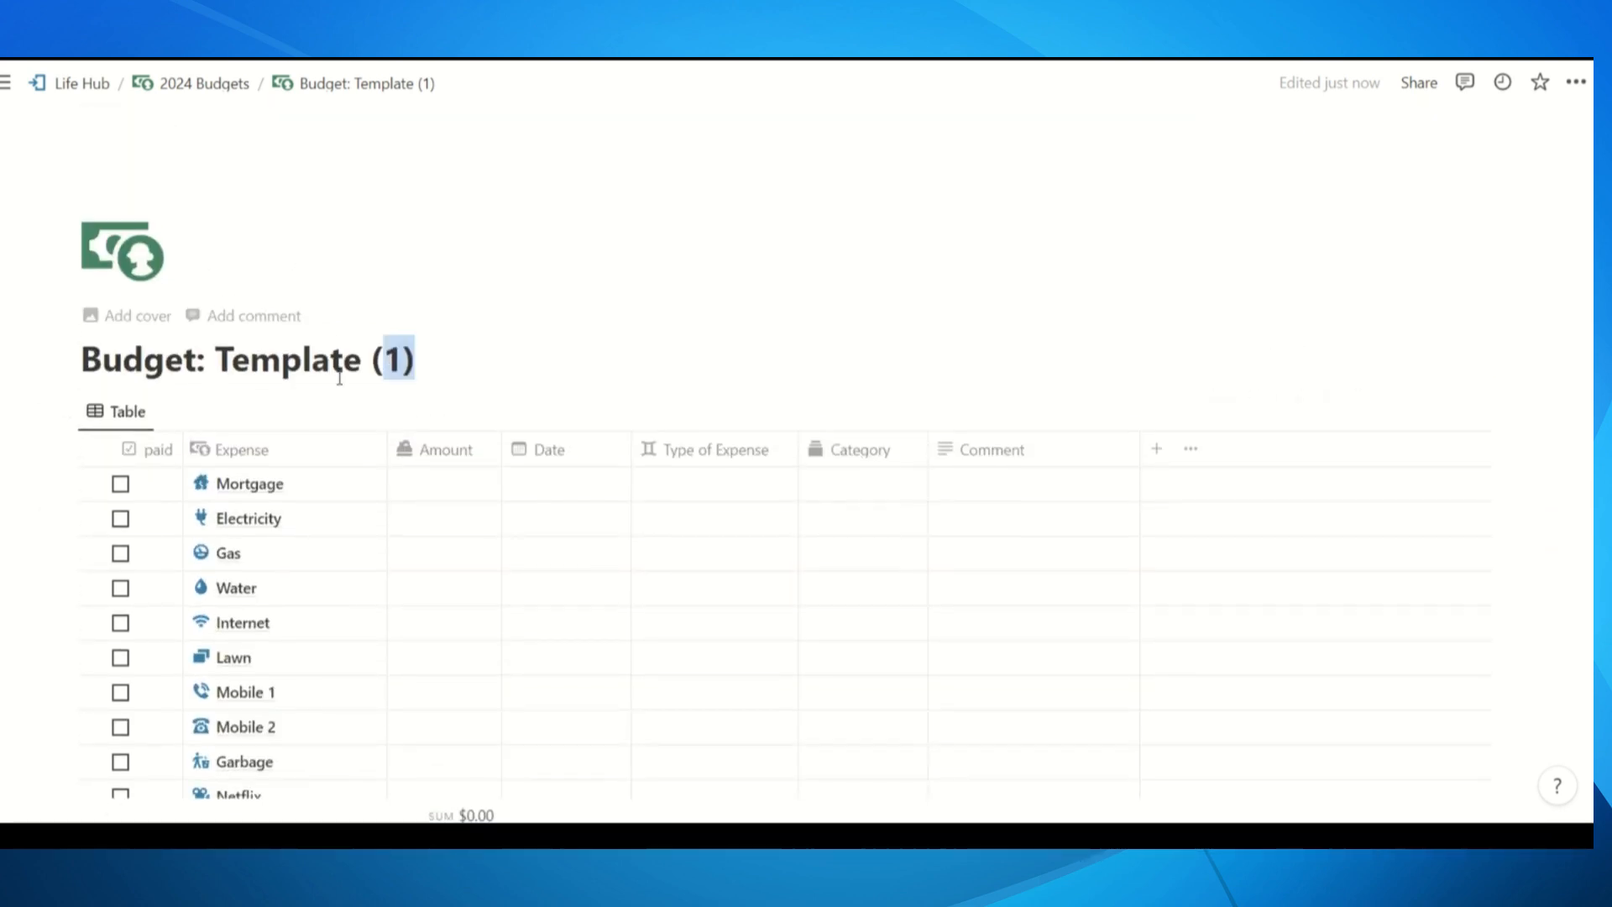
left_click_drag(339, 380, 218, 366)
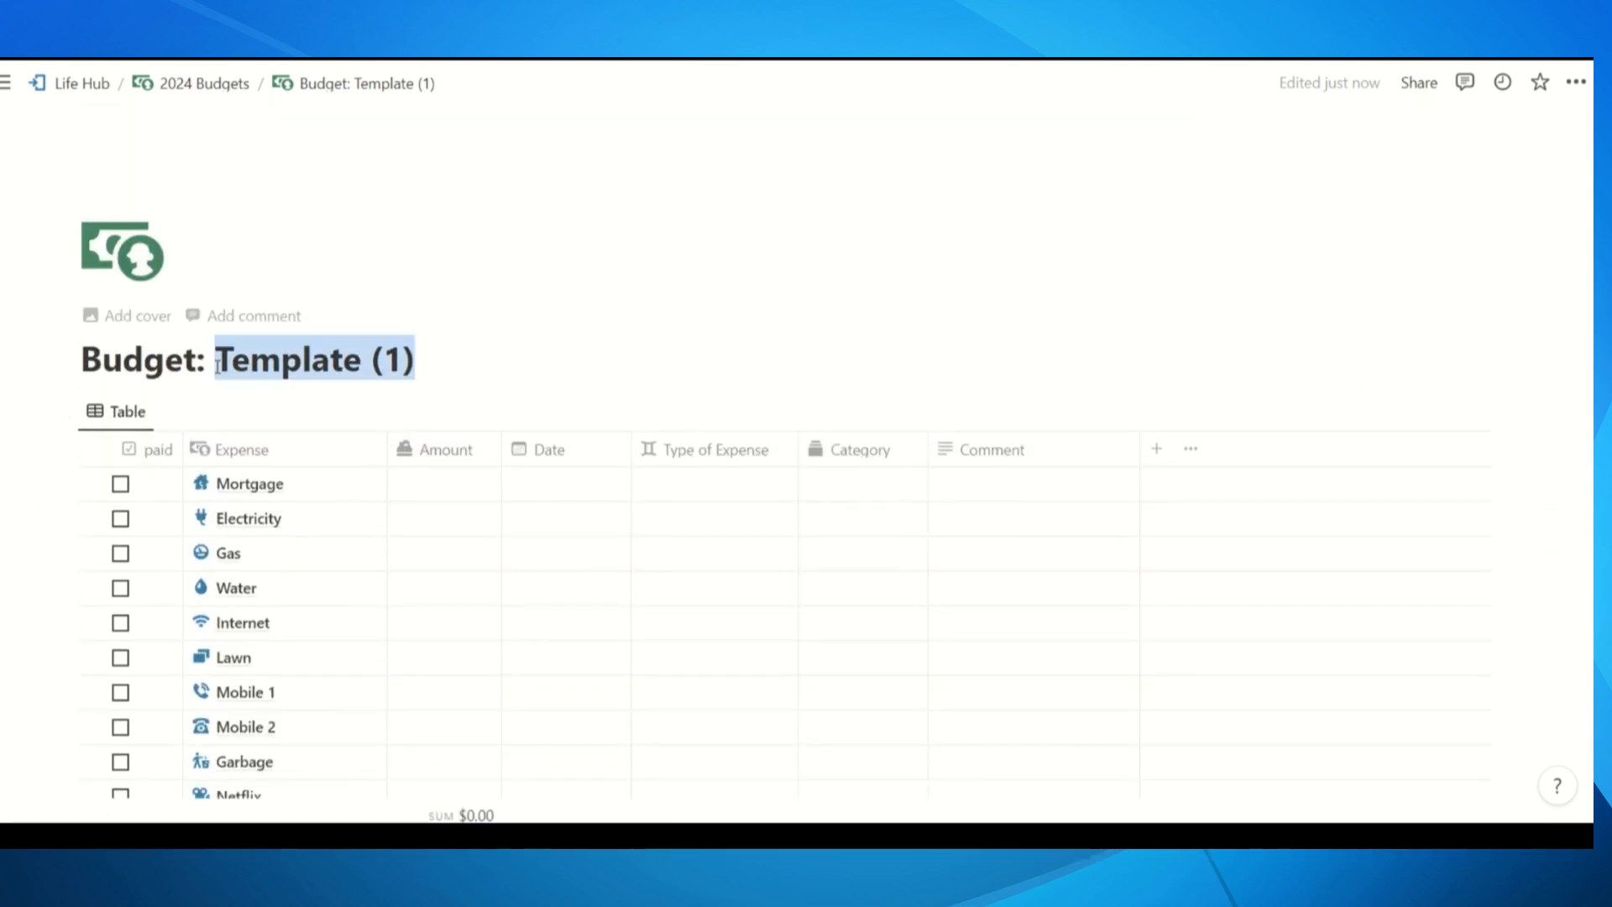
type("Janua")
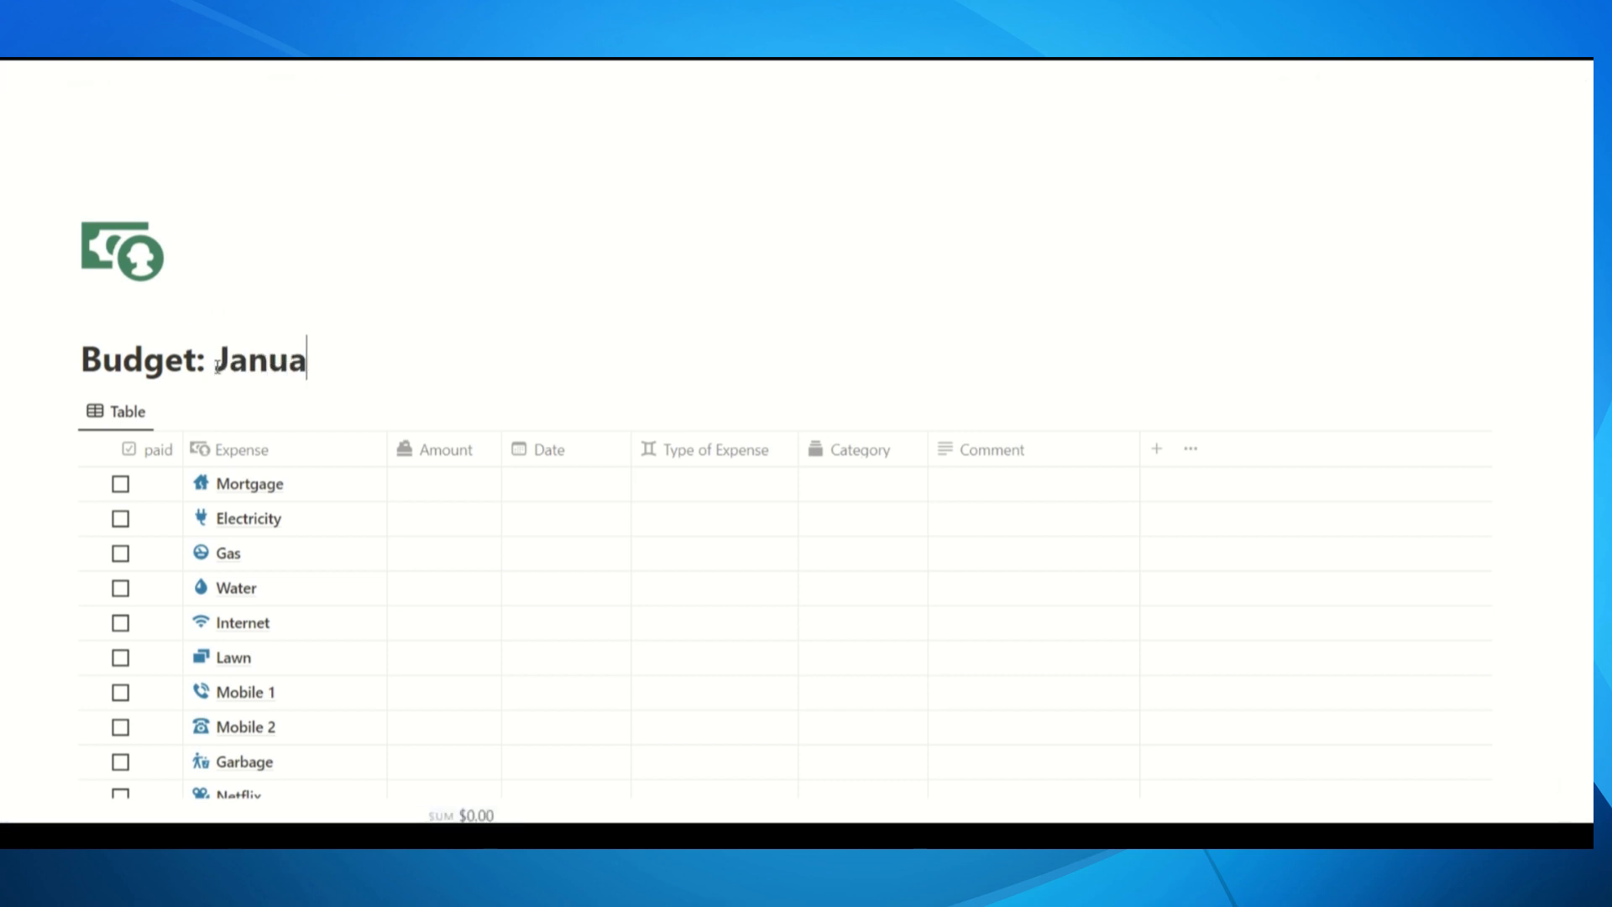
type("ry 2024")
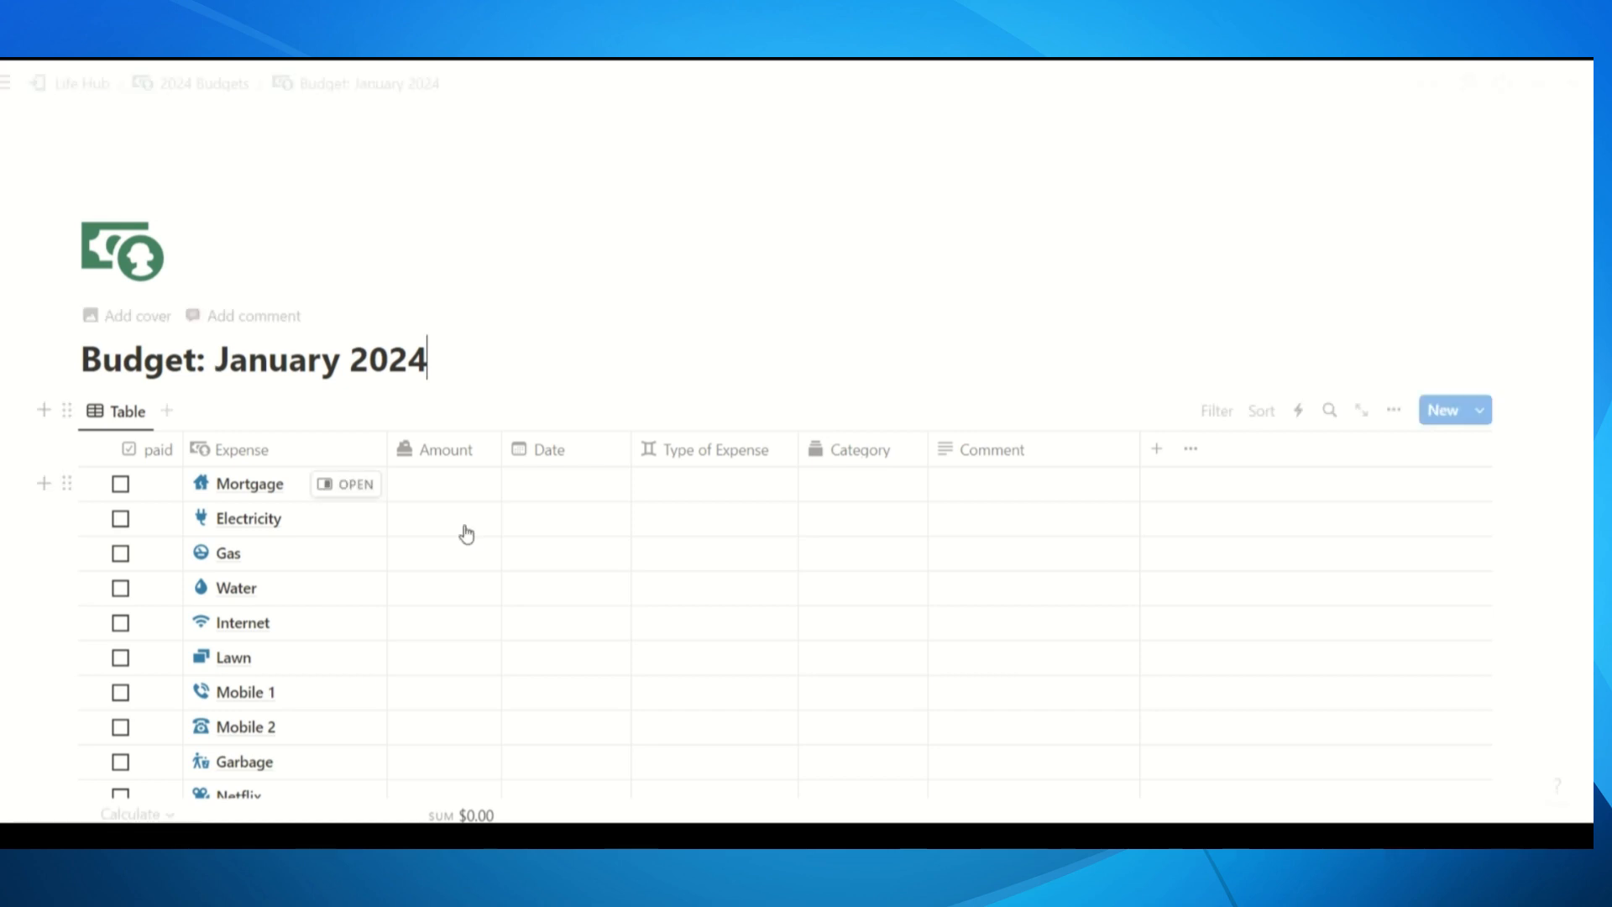
scroll(1063, 565, "down", 5)
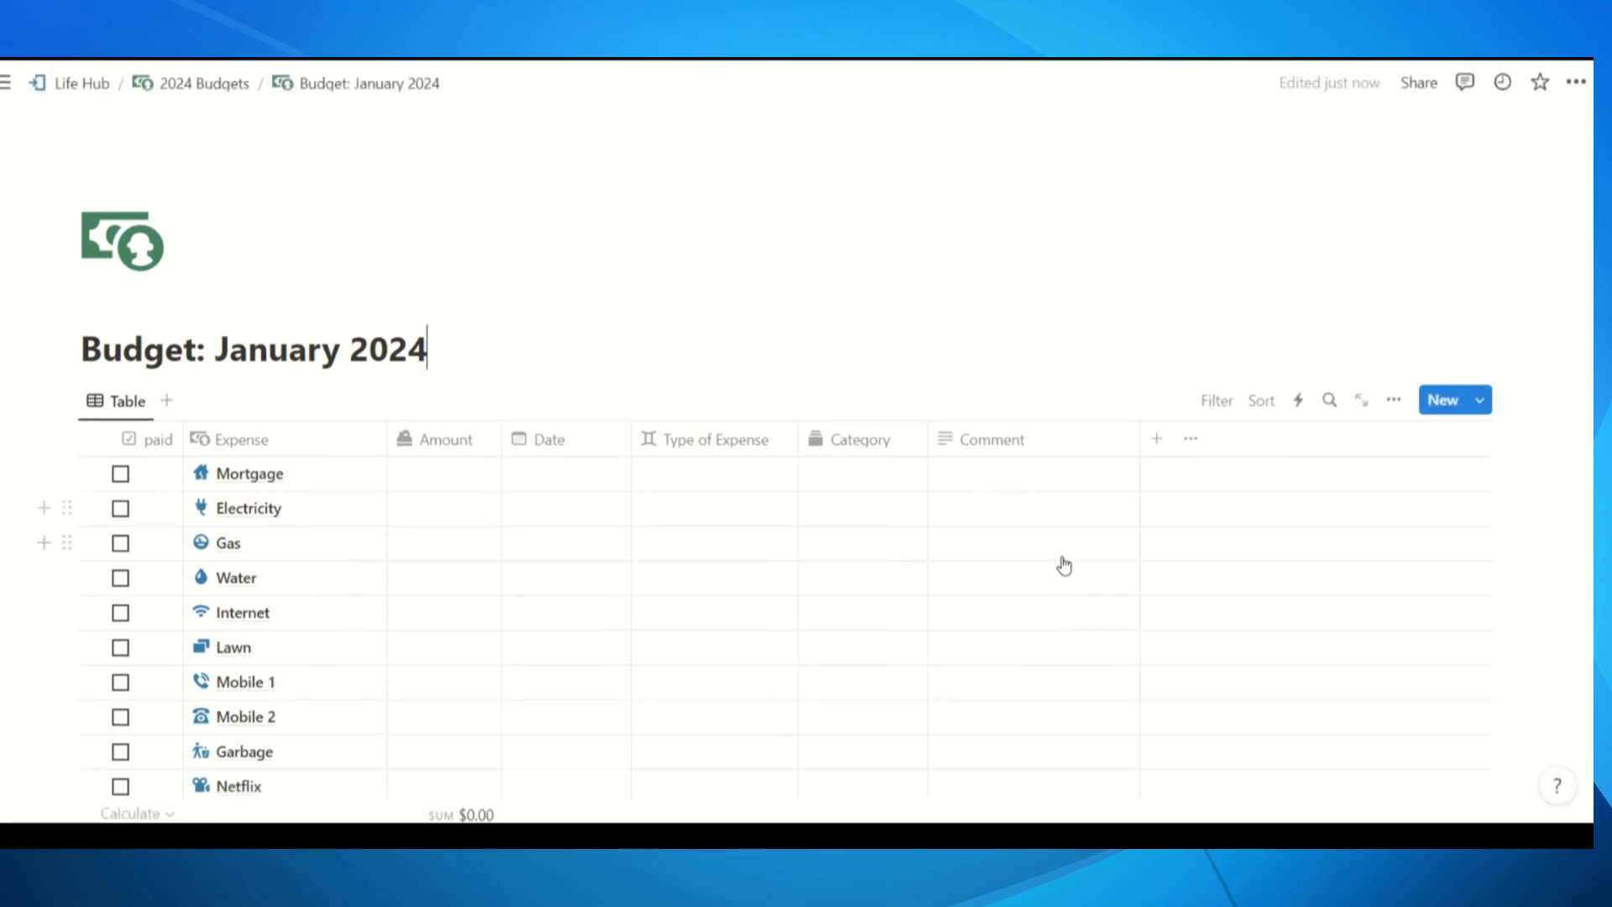
scroll(1062, 565, "up", 5)
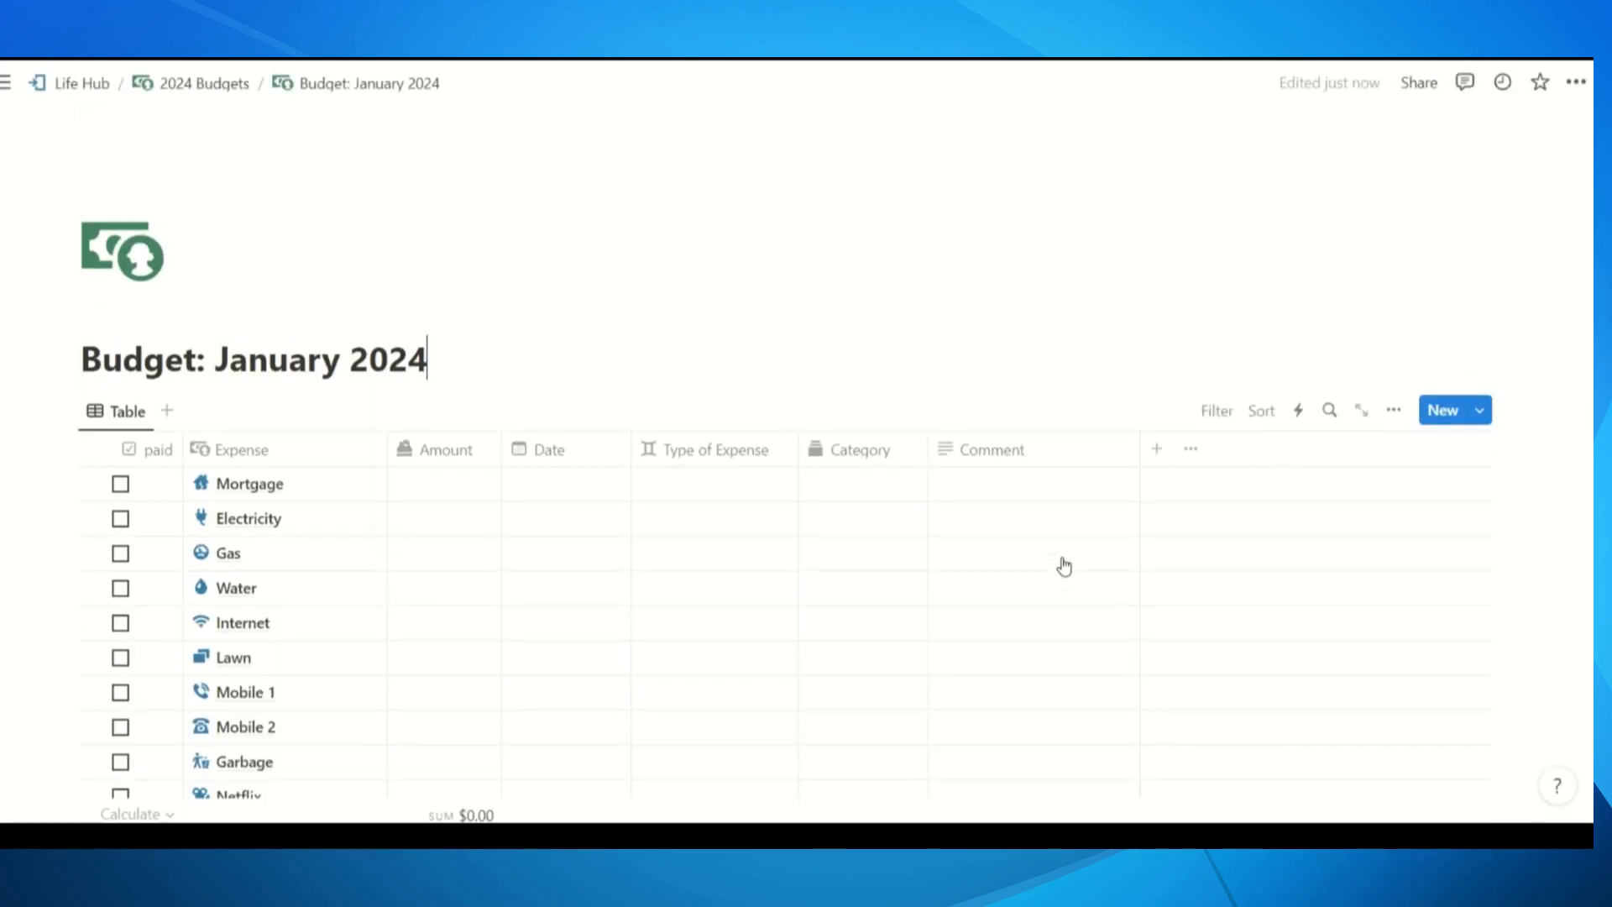
left_click(167, 89)
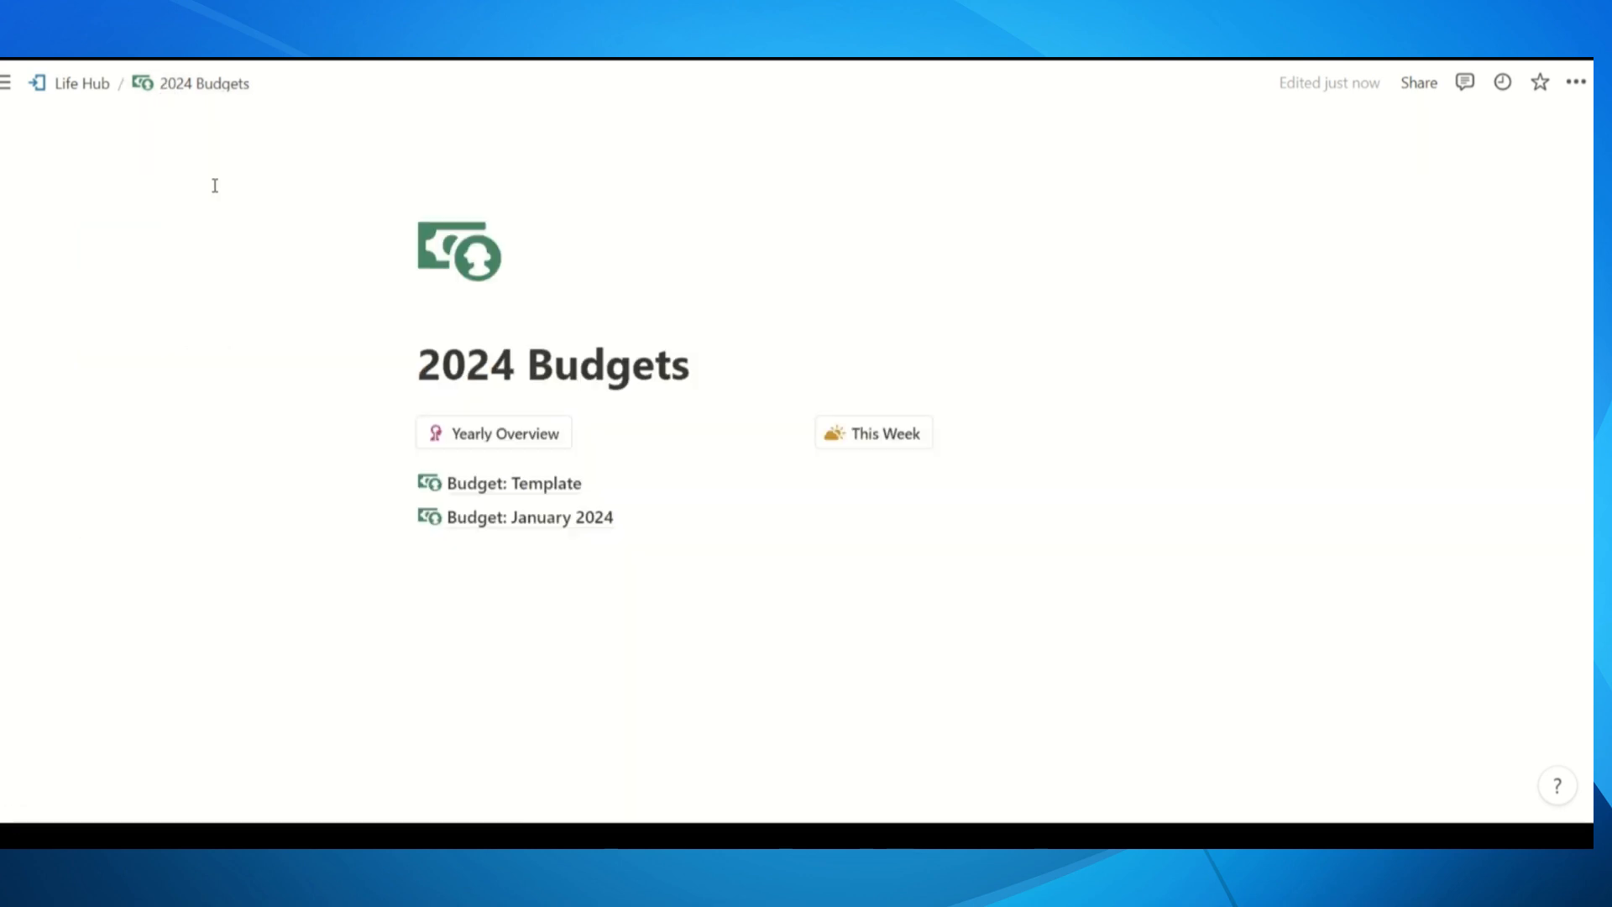
Go to Life Hub, run its This Week button and look through the weekly plan page it opens
left_click(101, 85)
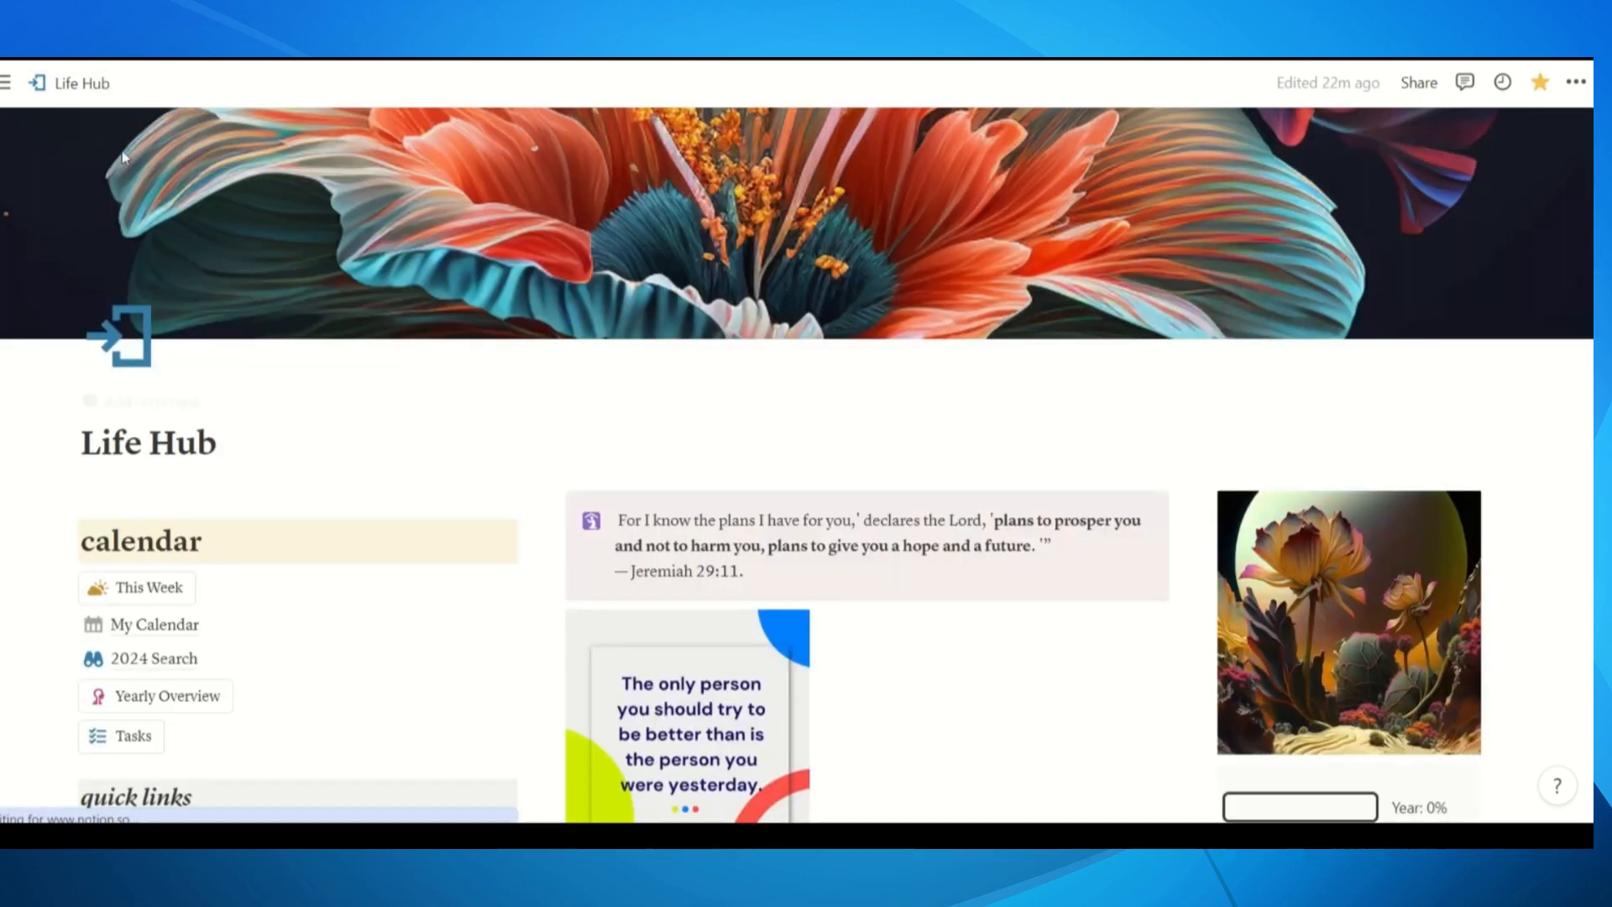
left_click(148, 588)
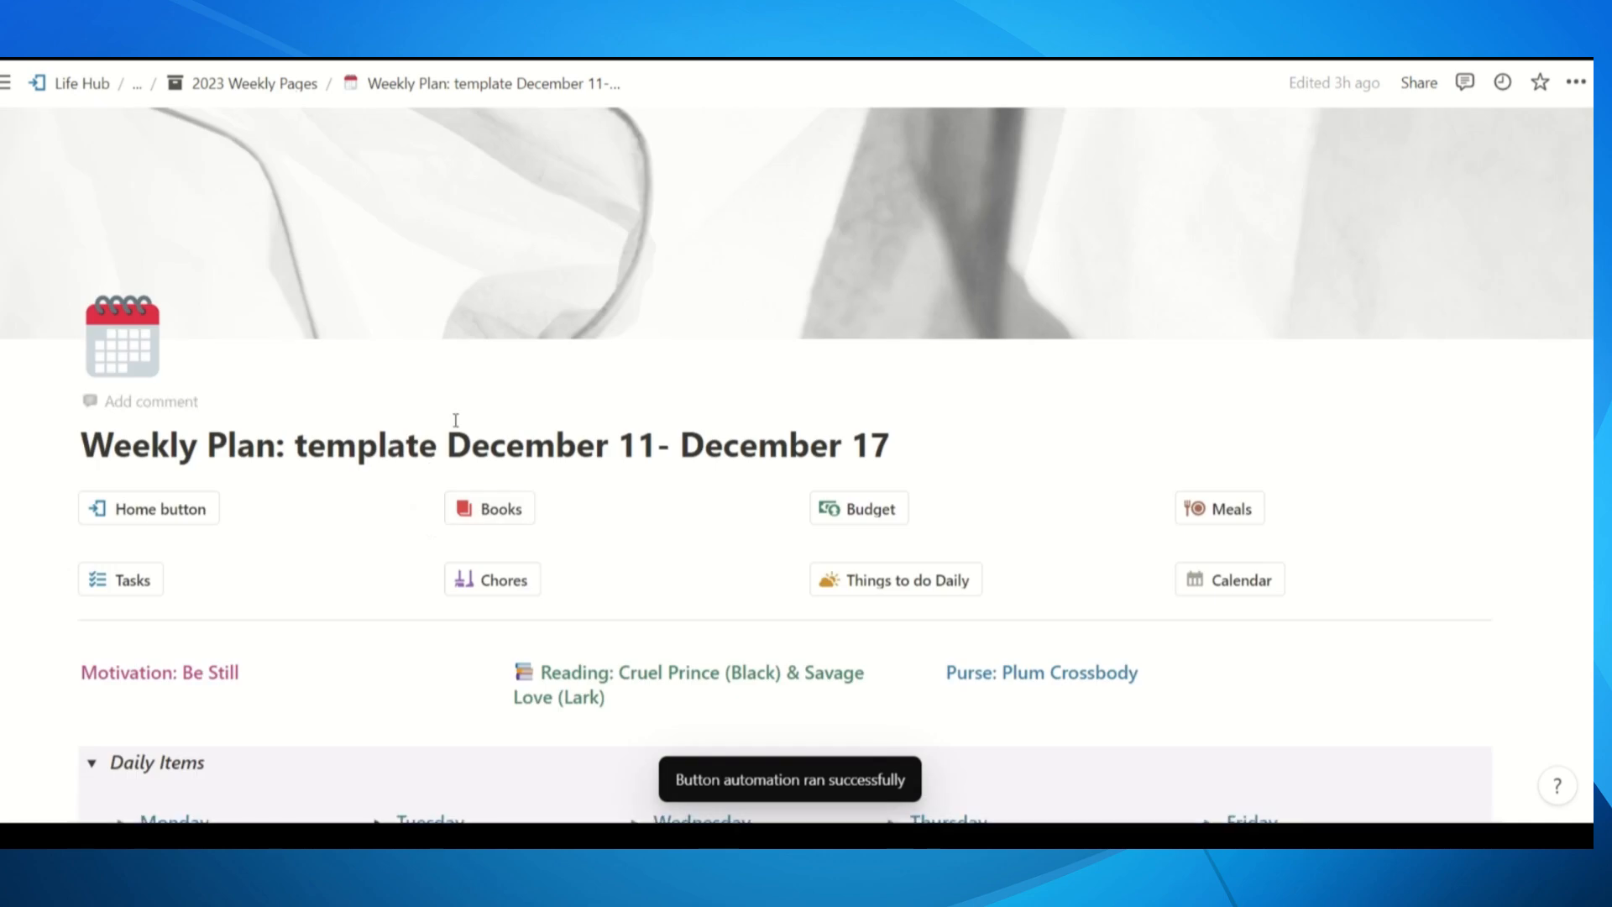
scroll(619, 491, "down", 1)
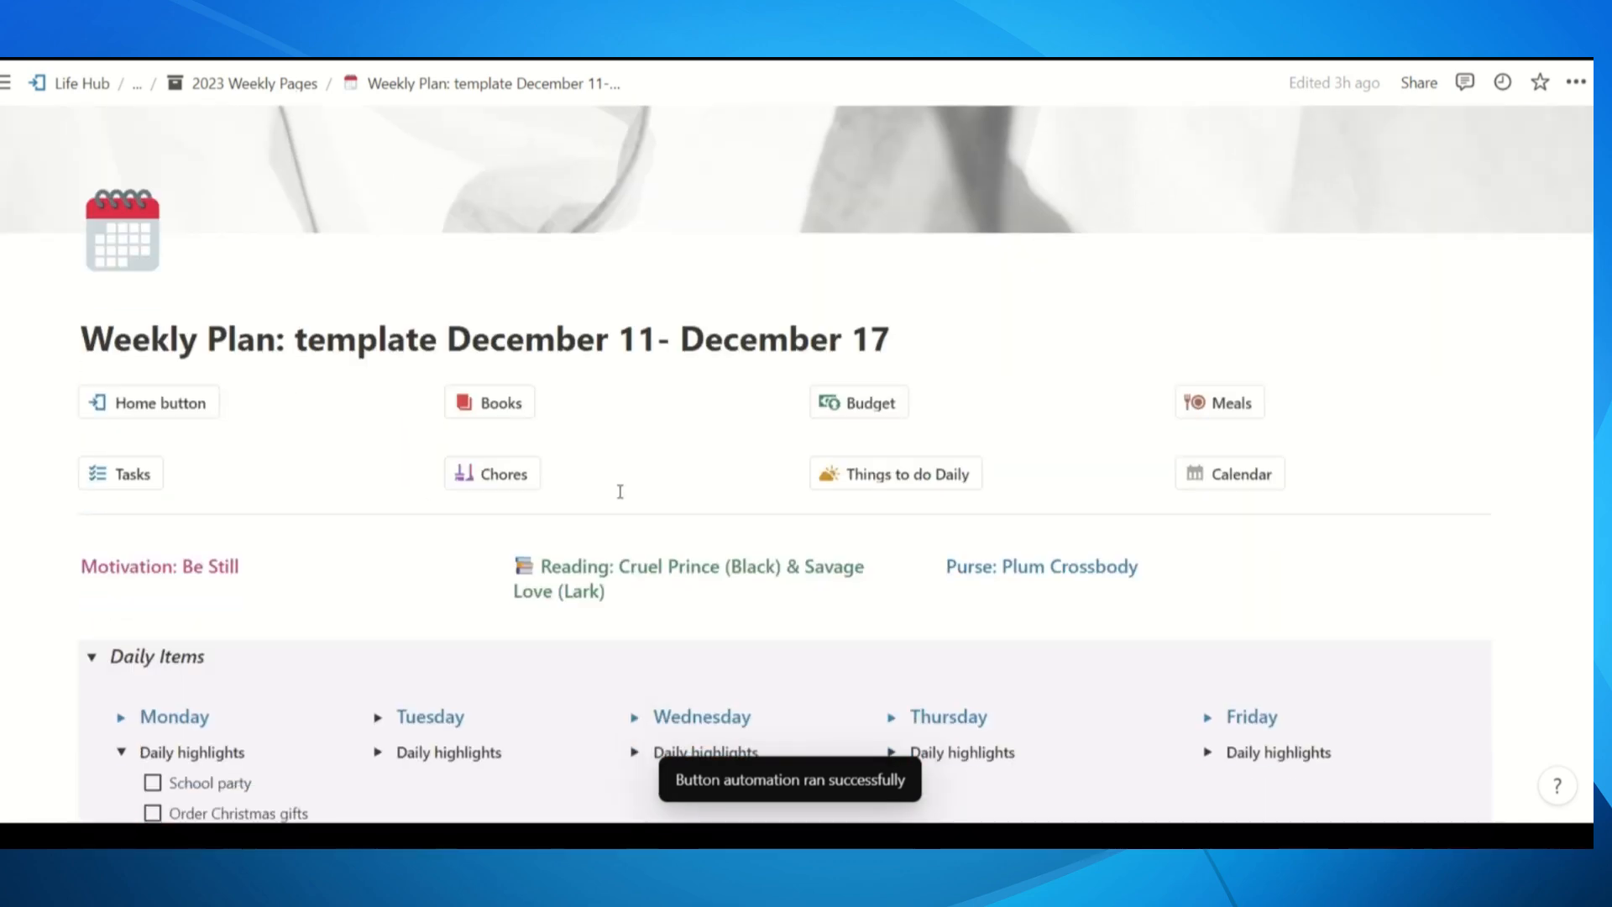
scroll(620, 491, "down", 5)
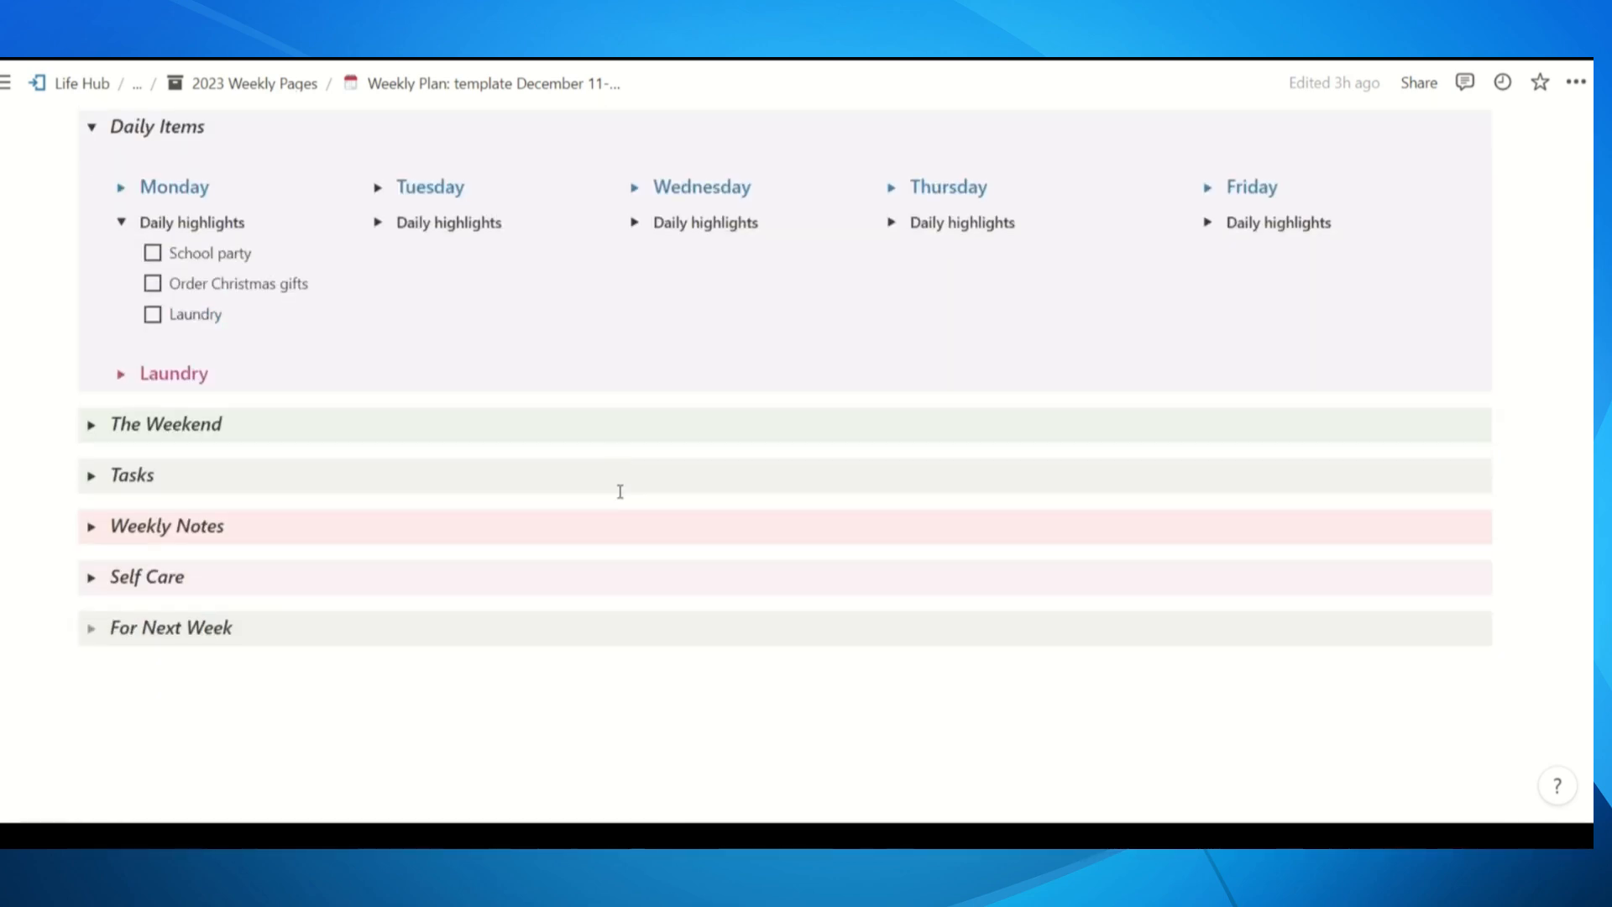
scroll(620, 492, "up", 6)
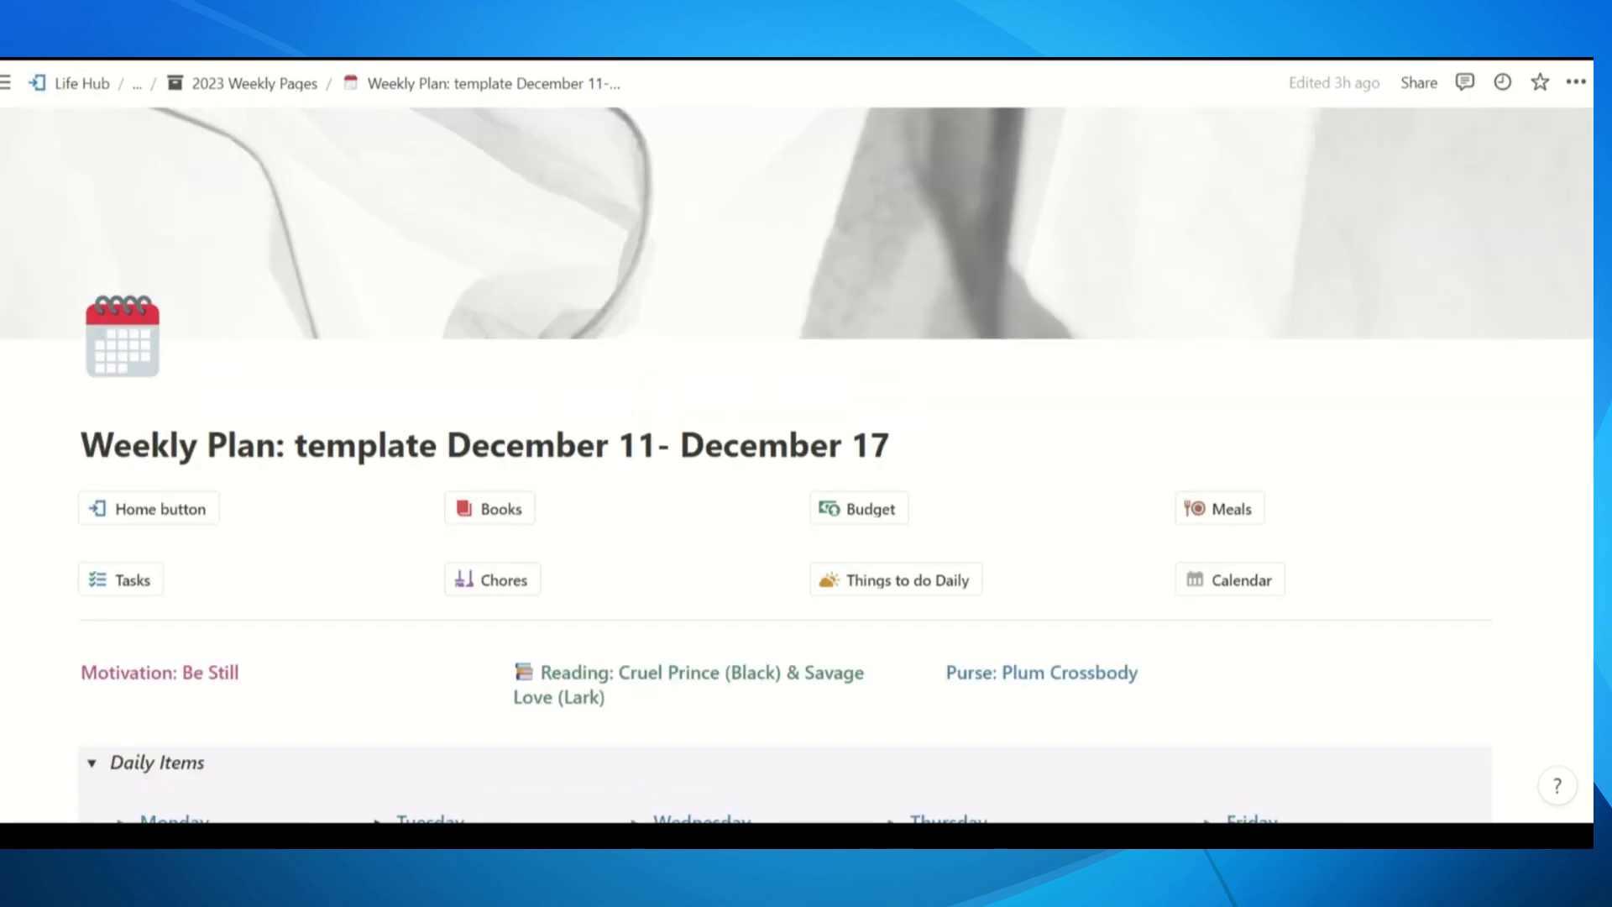
Back on Life Hub, set the This Week button to open the Weekly Plan: Jan 1 to Jan 7 page
left_click(38, 40)
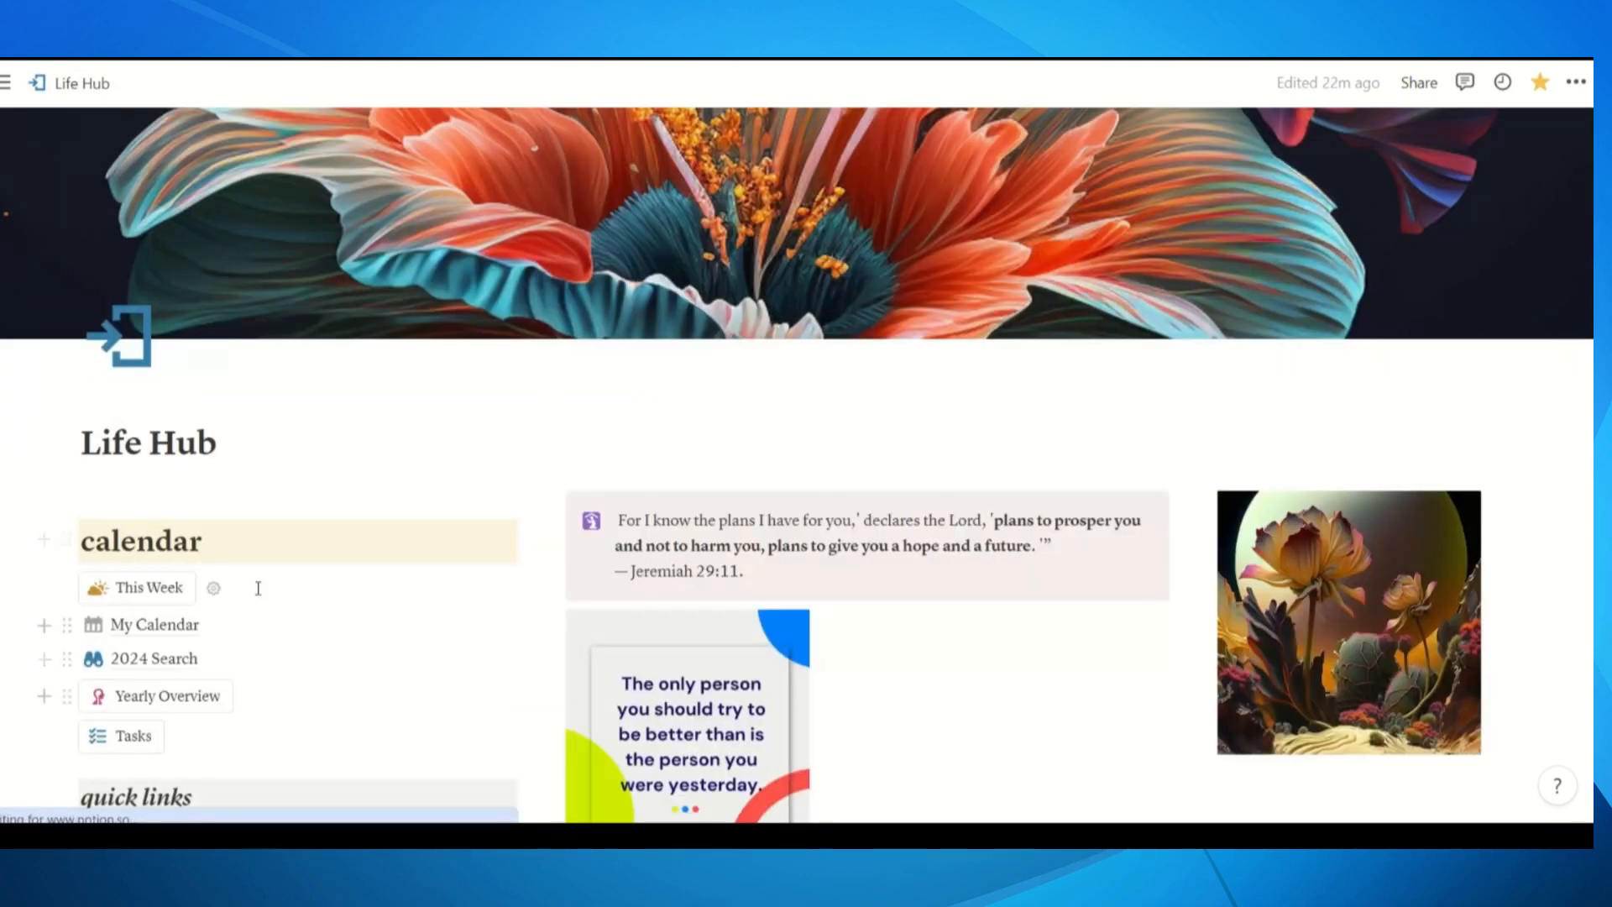
left_click(214, 587)
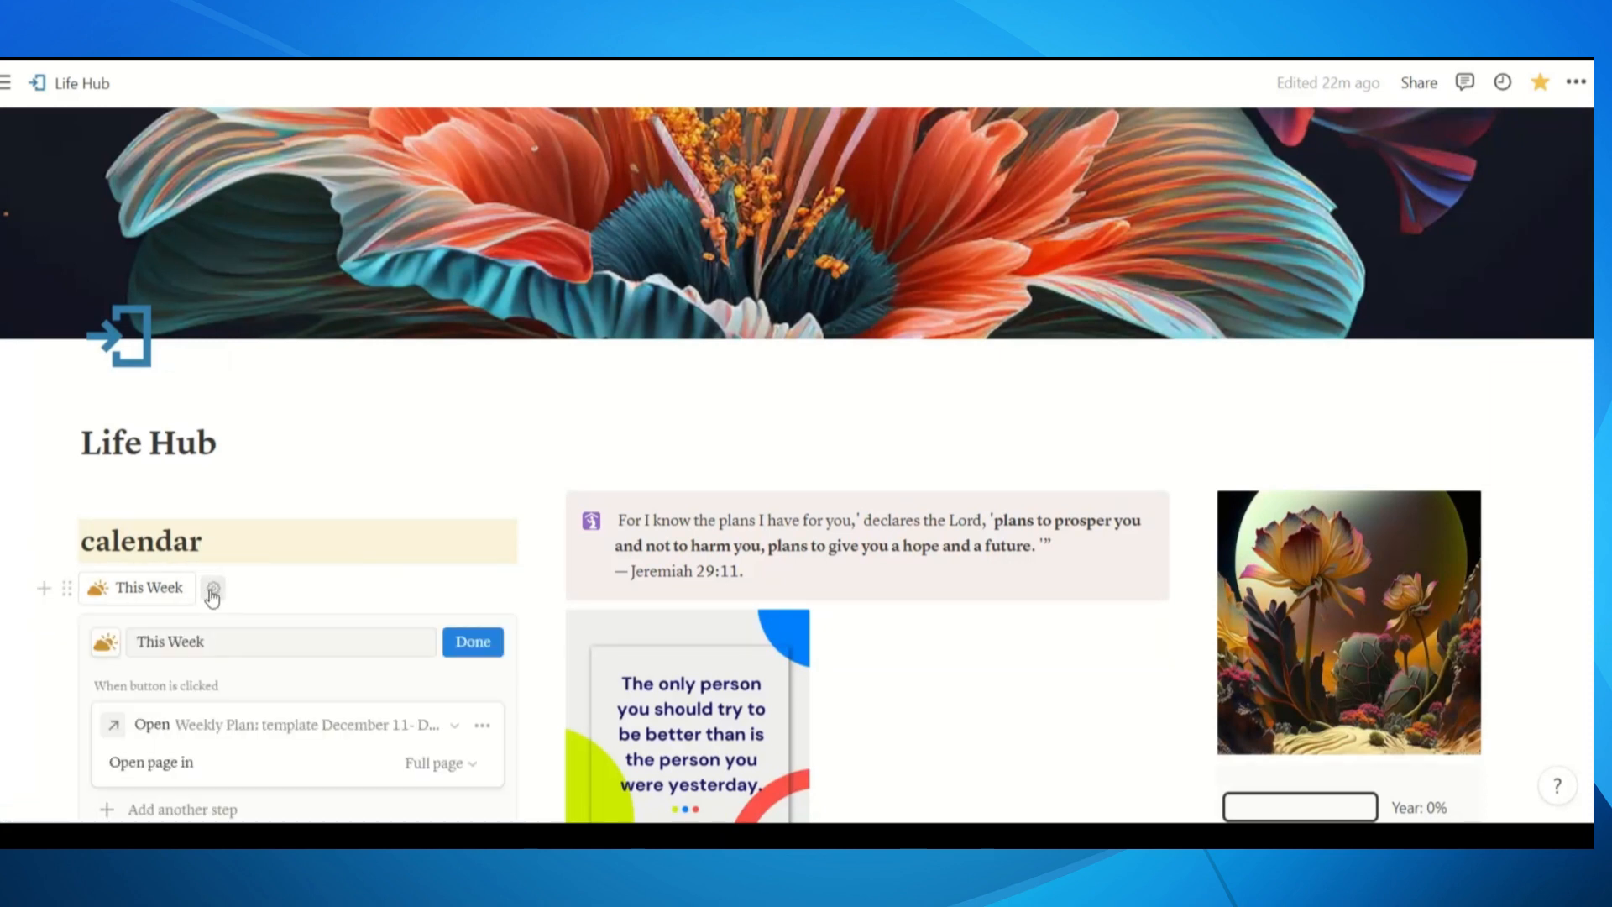
left_click(447, 731)
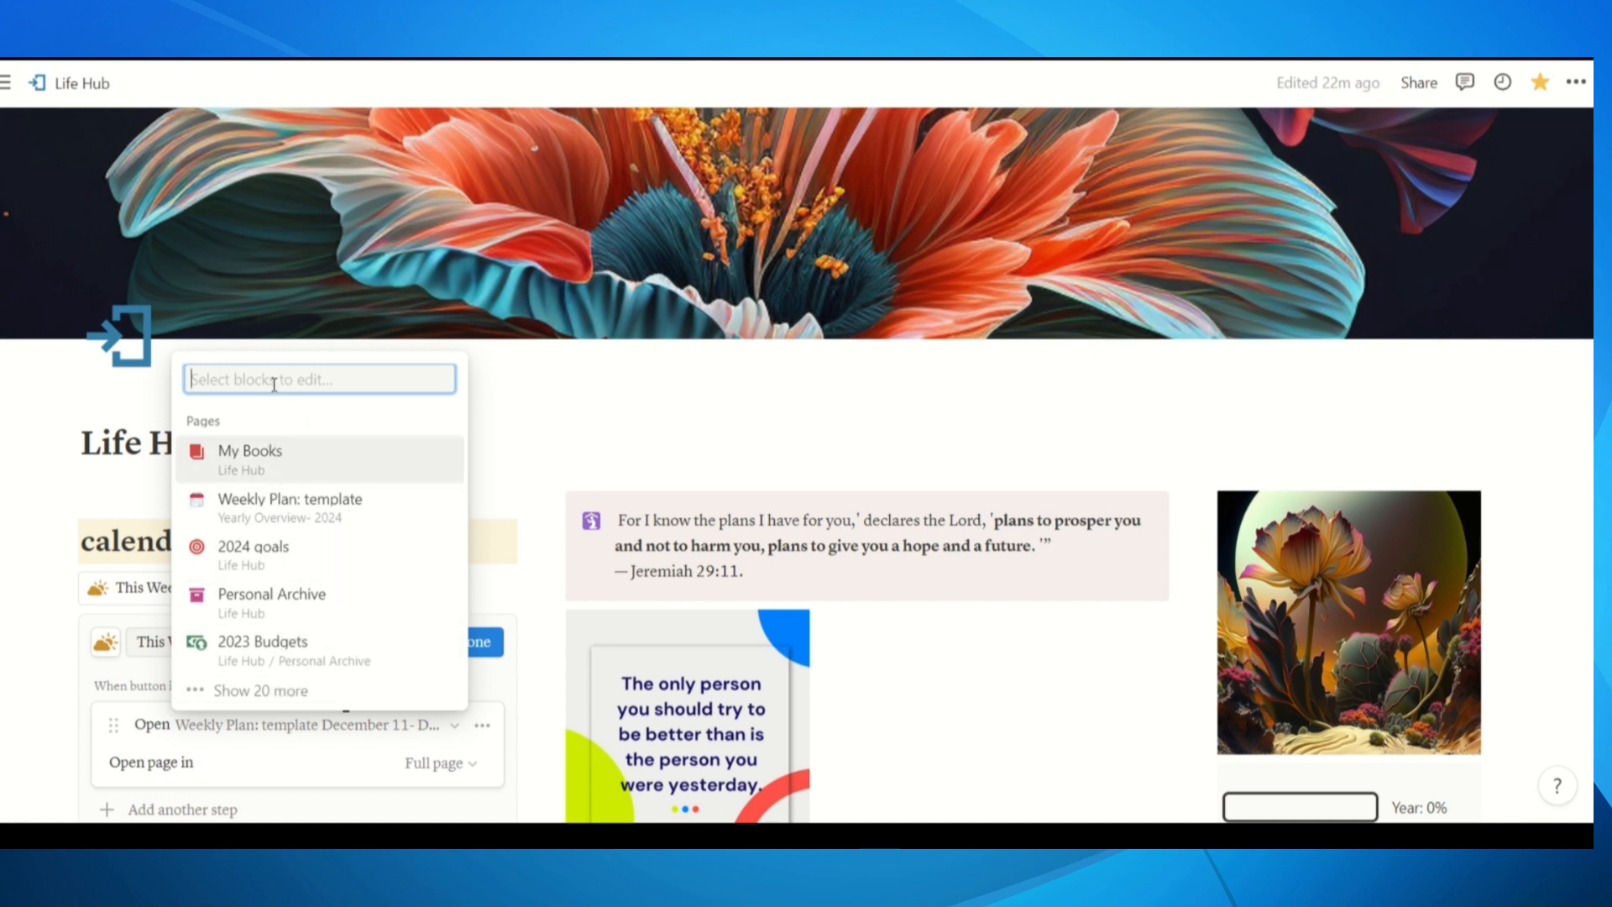
type("weekl")
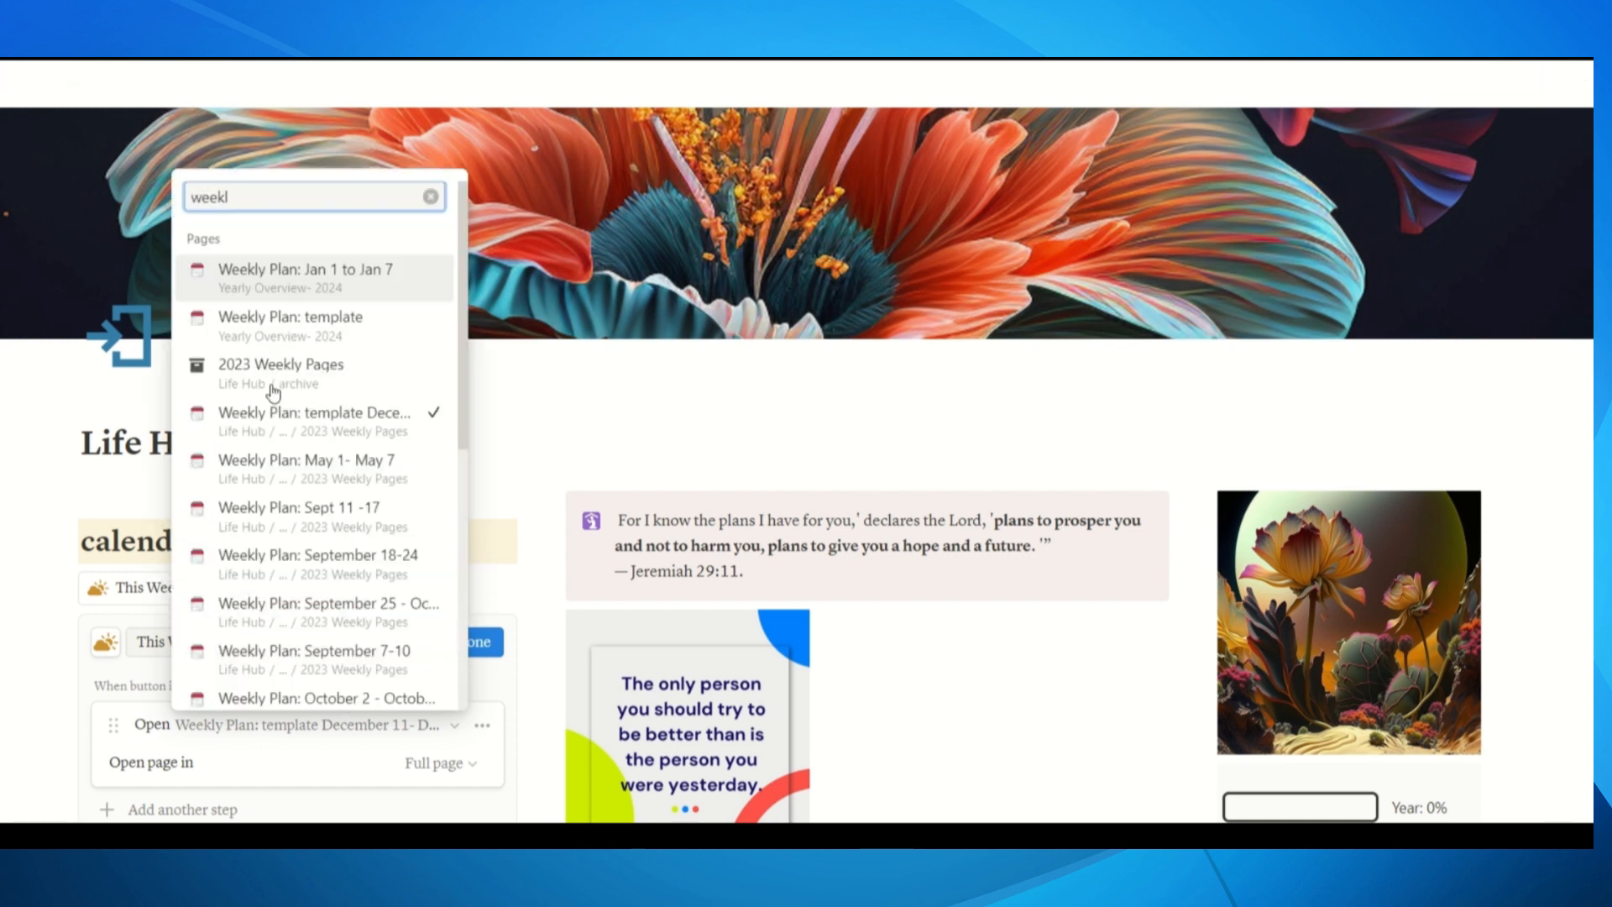
left_click(258, 268)
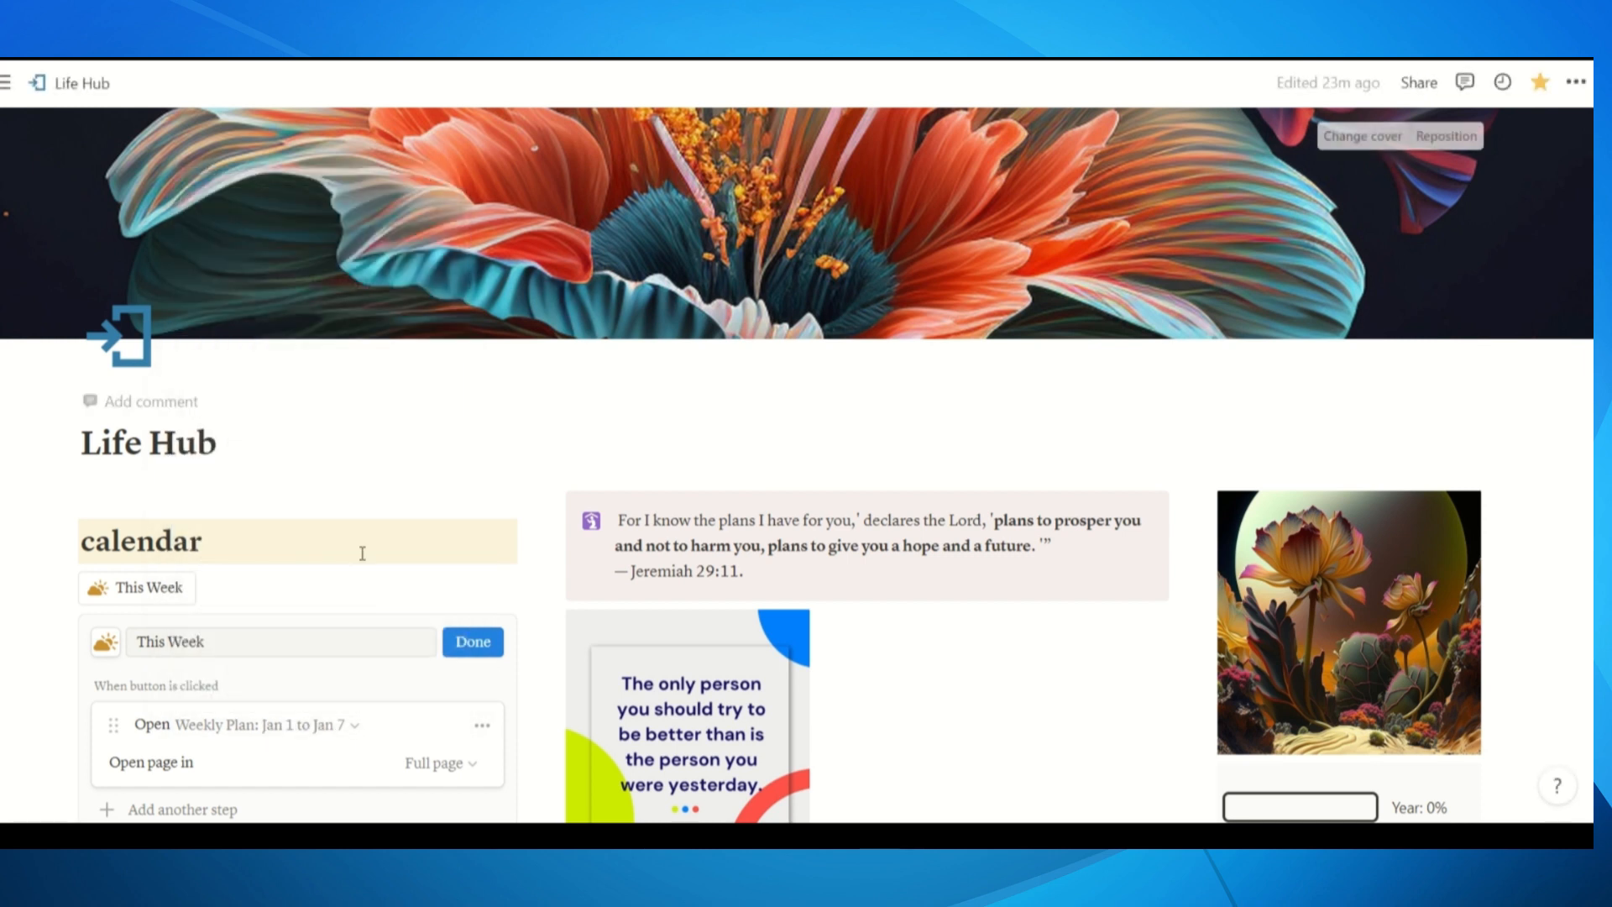
left_click(473, 643)
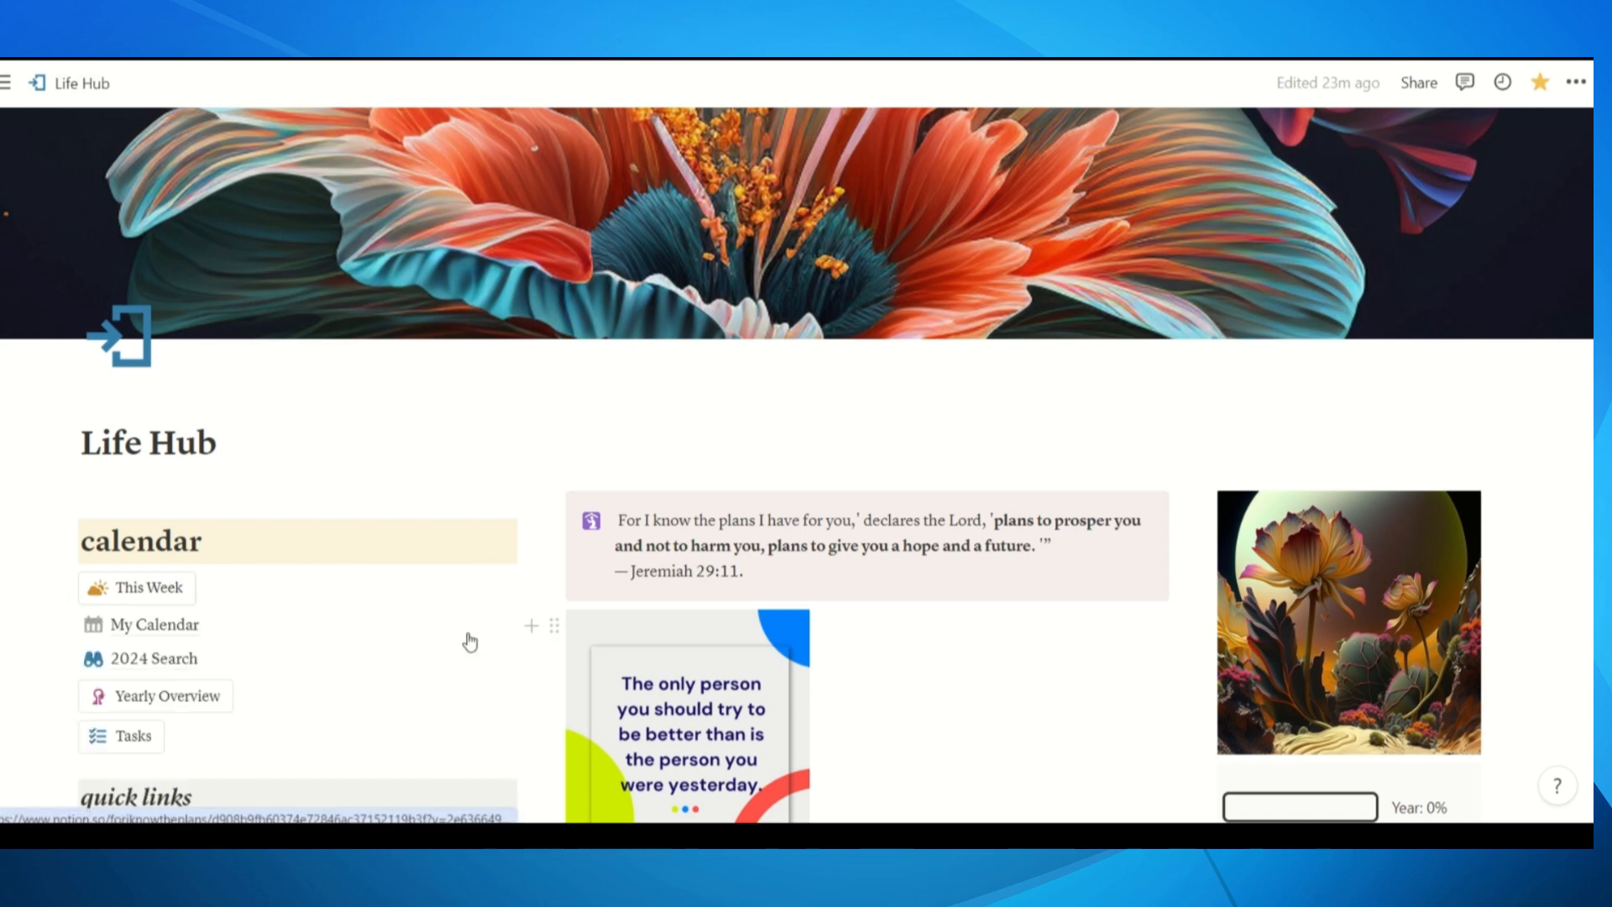
Test the updated This Week button on Life Hub and review the page it opens
left_click(154, 592)
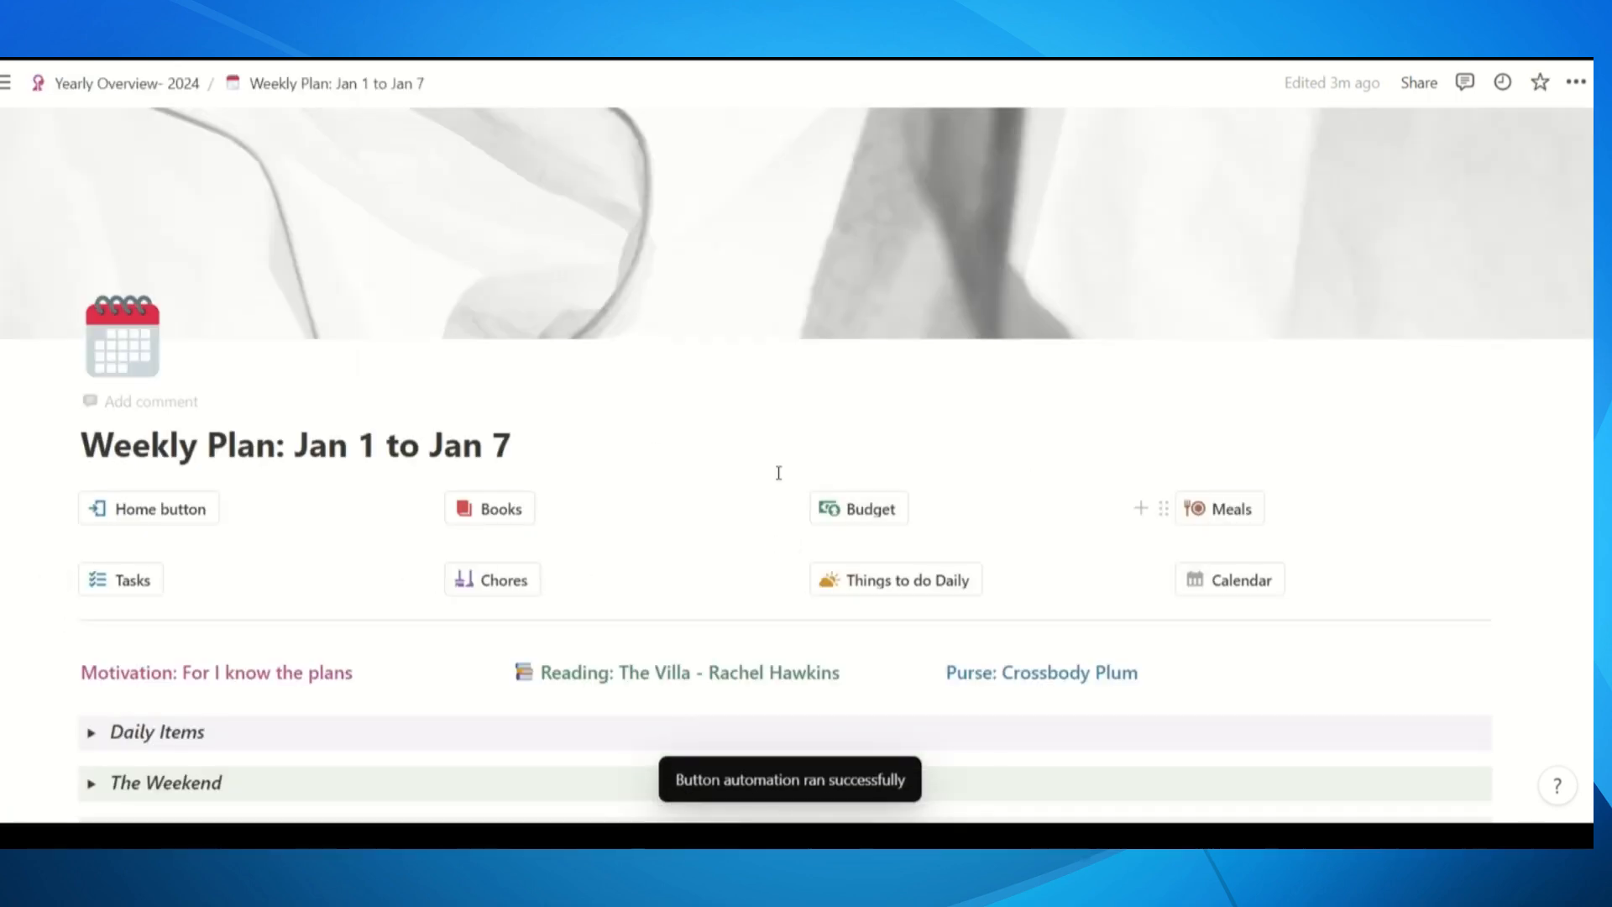
scroll(710, 527, "down", 3)
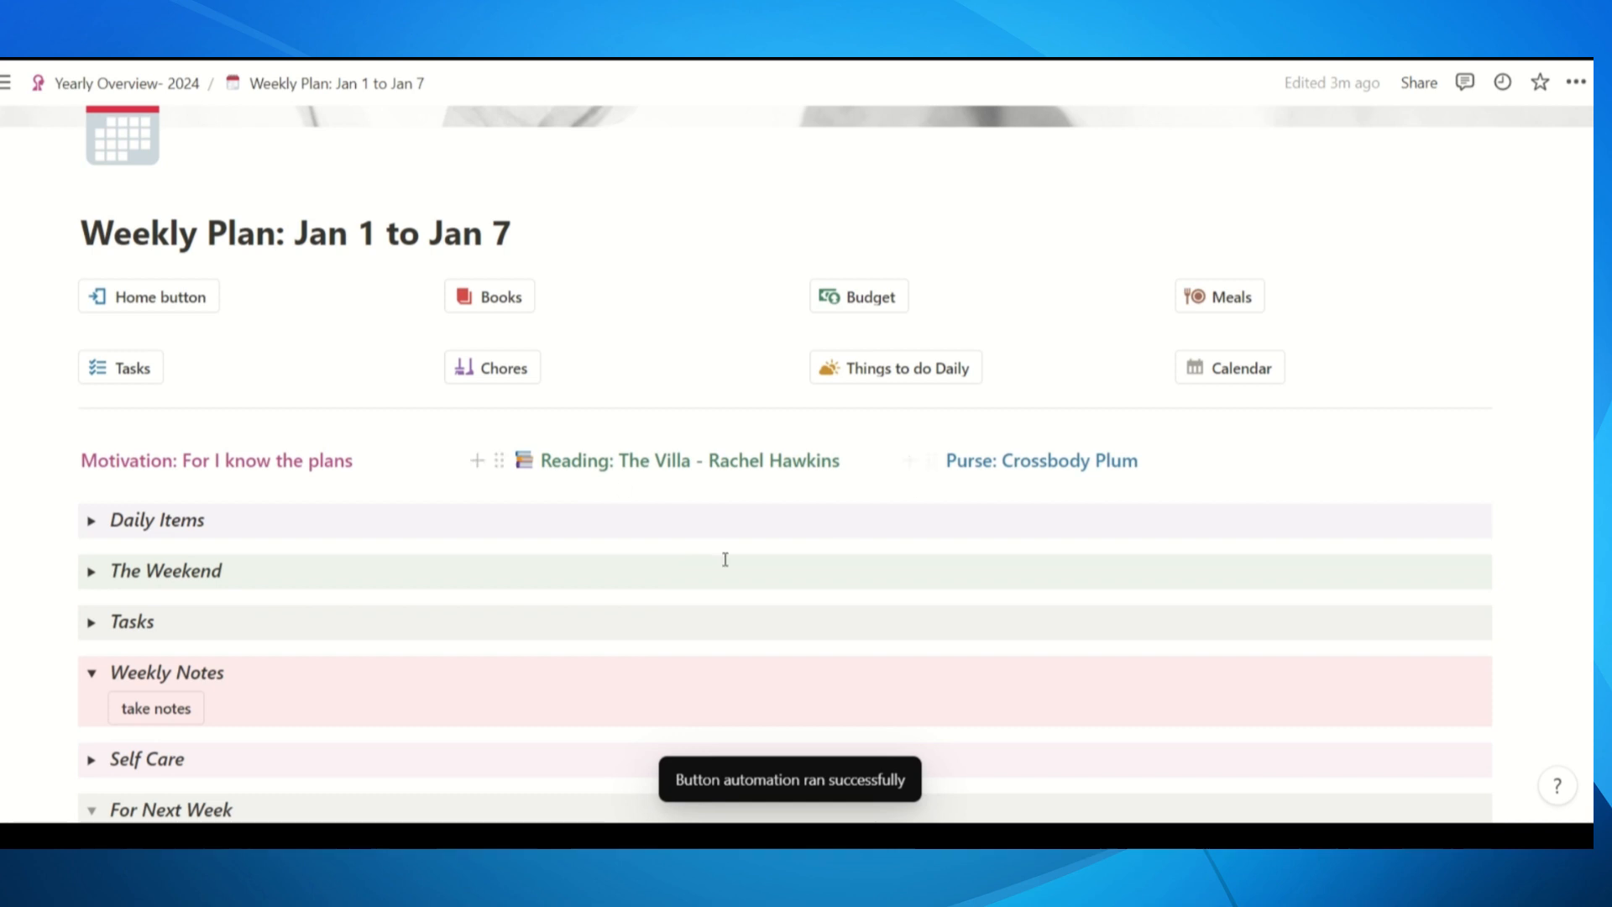
scroll(802, 519, "up", 3)
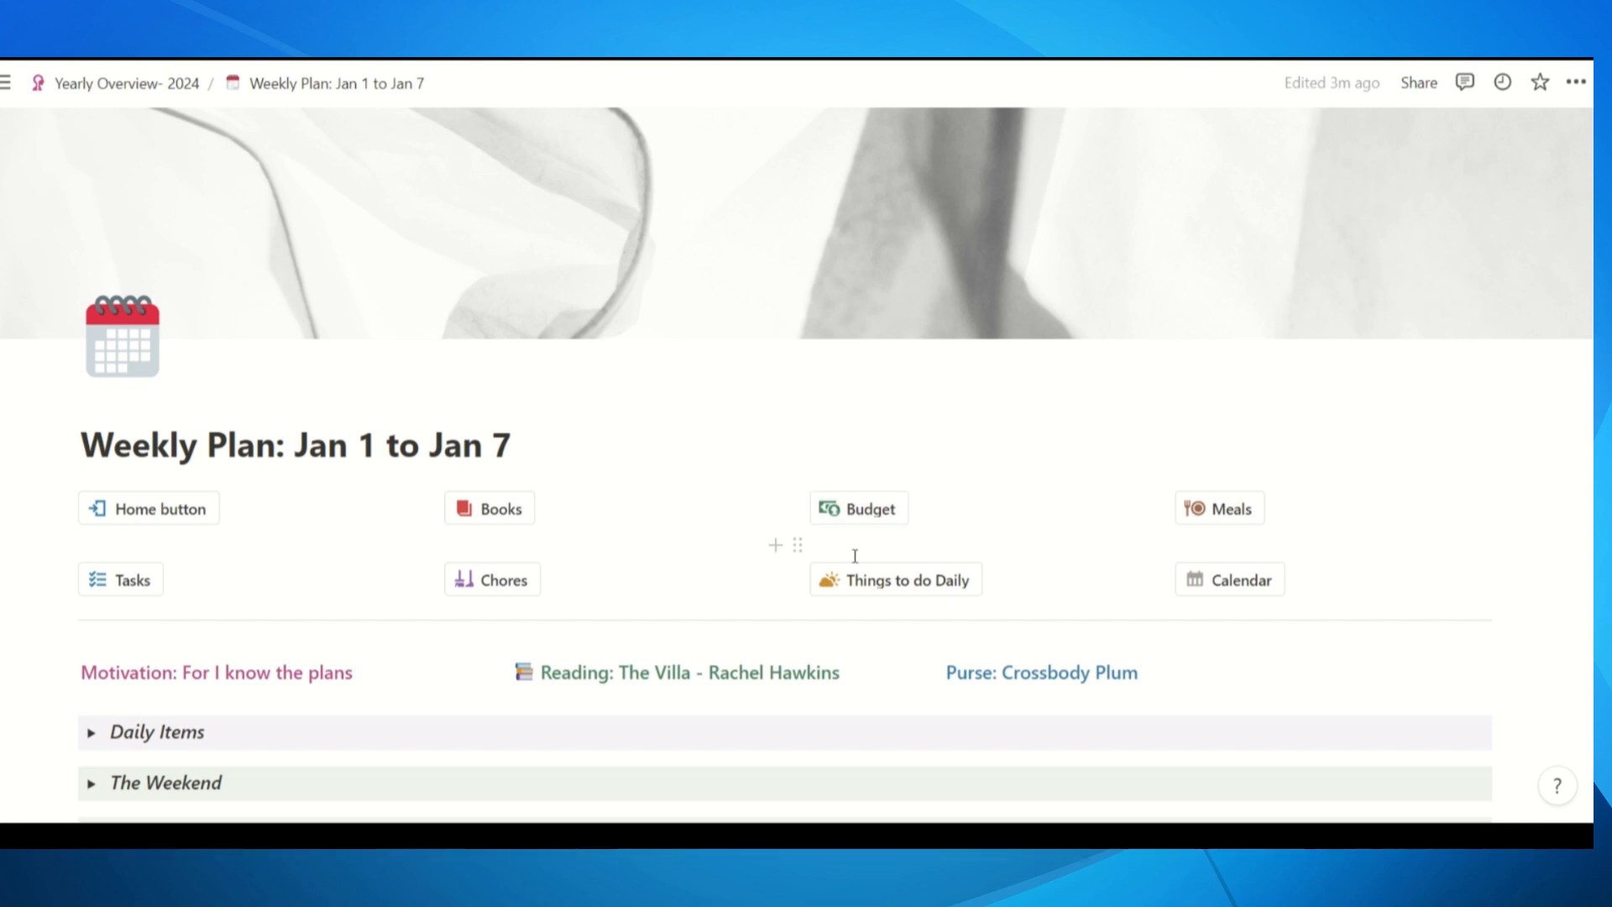
On the 2024 Budgets page, point the This Week button to Weekly Plan: Jan 1 to Jan 7 and test it
left_click(851, 508)
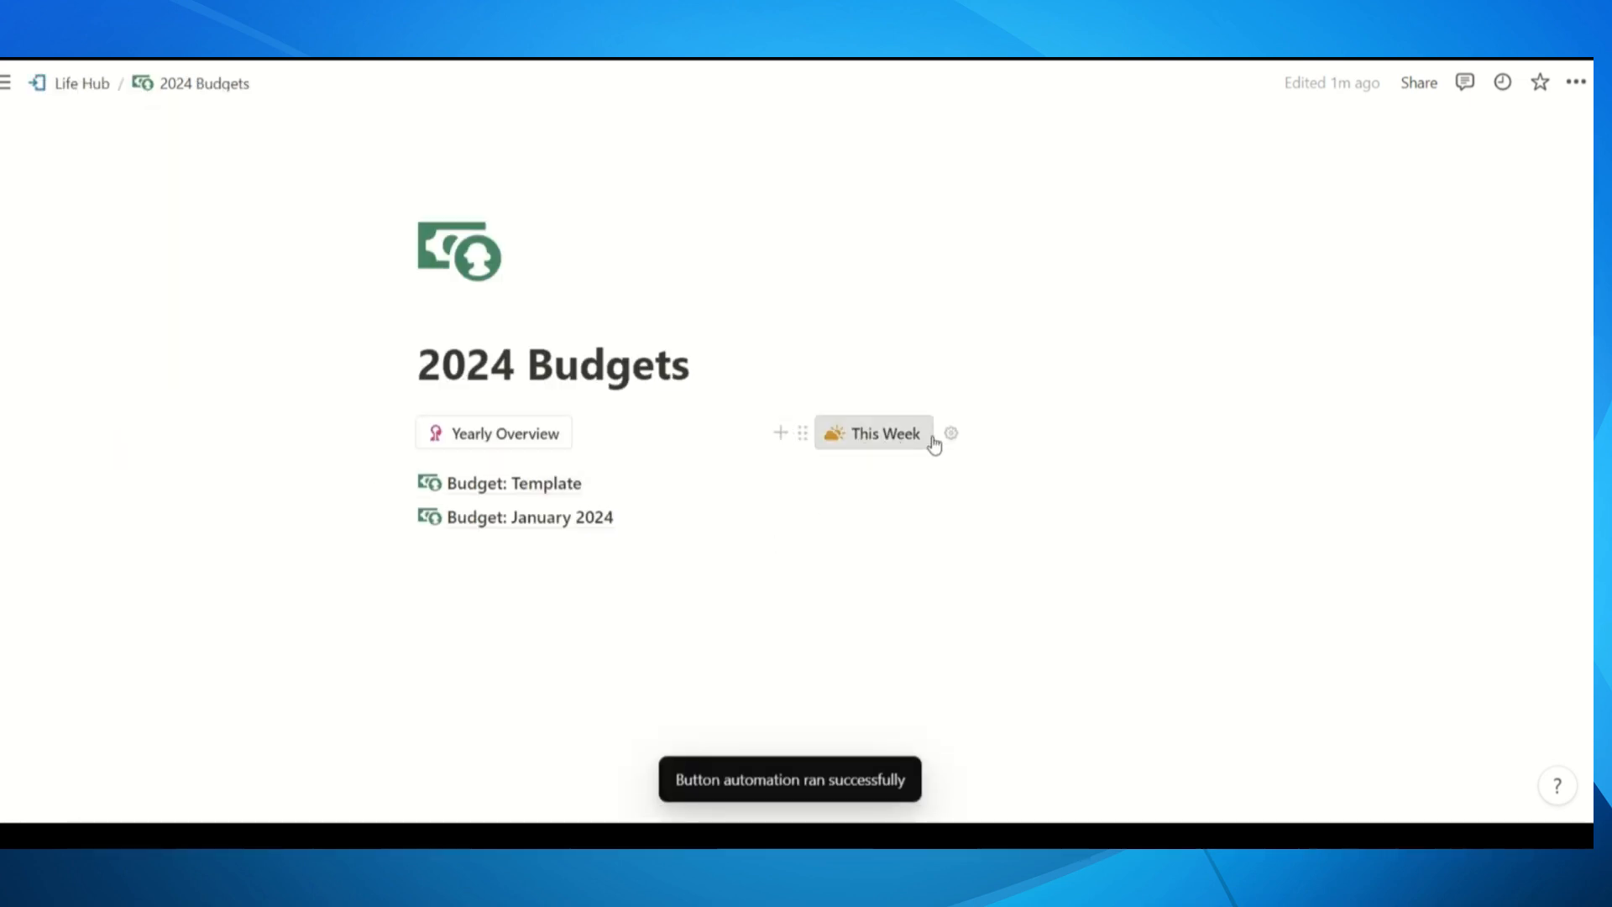
left_click(949, 434)
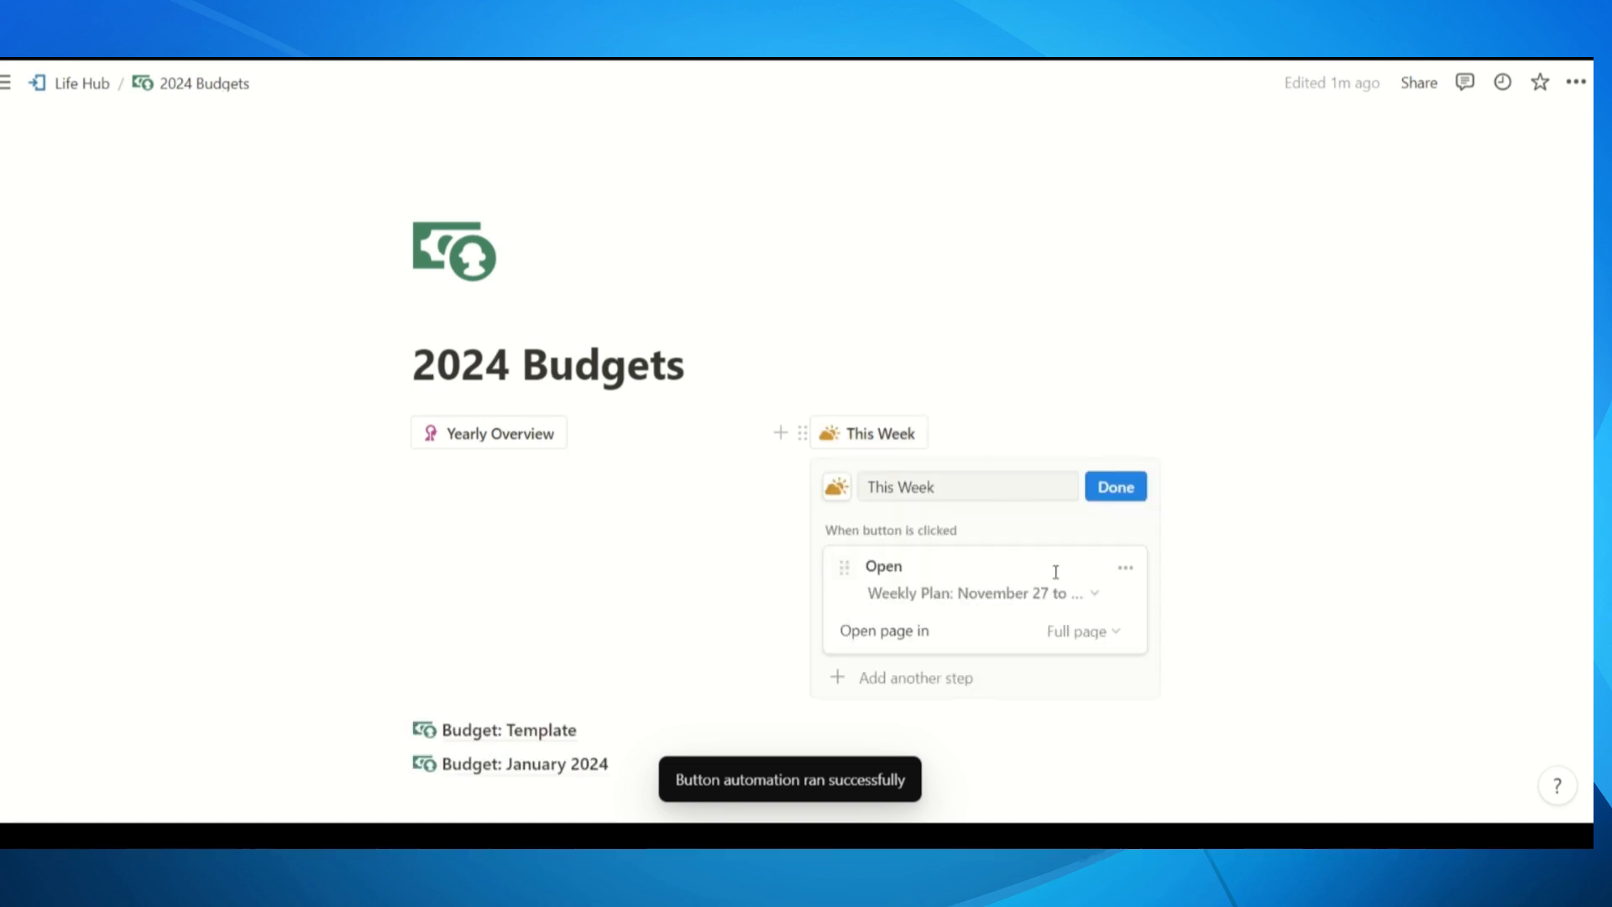
left_click(1100, 591)
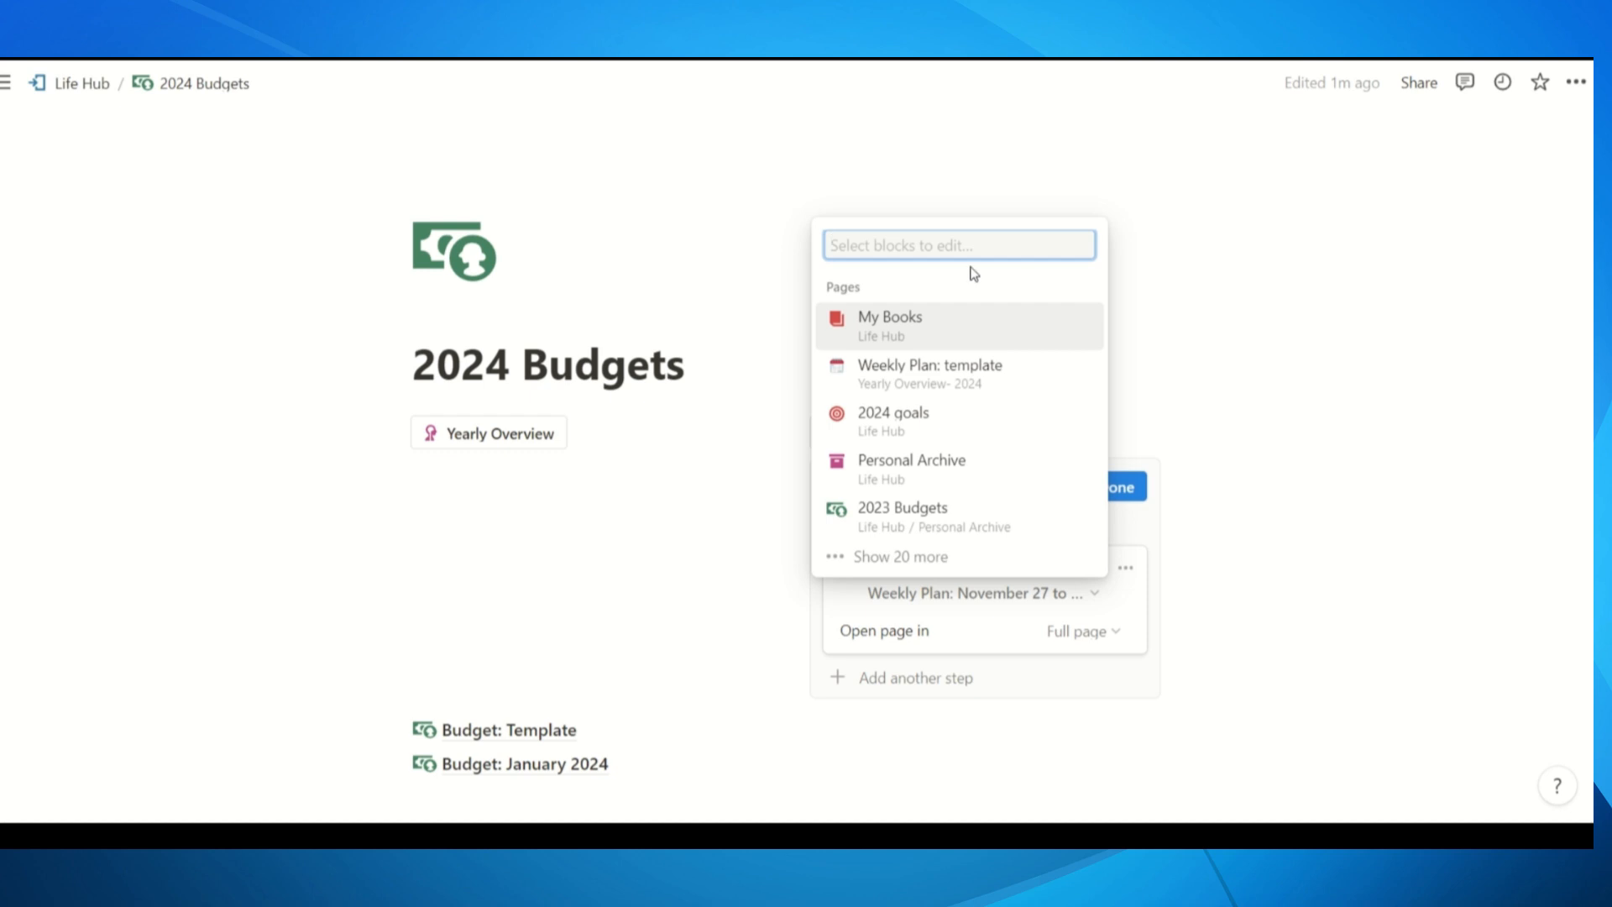
type("weekl")
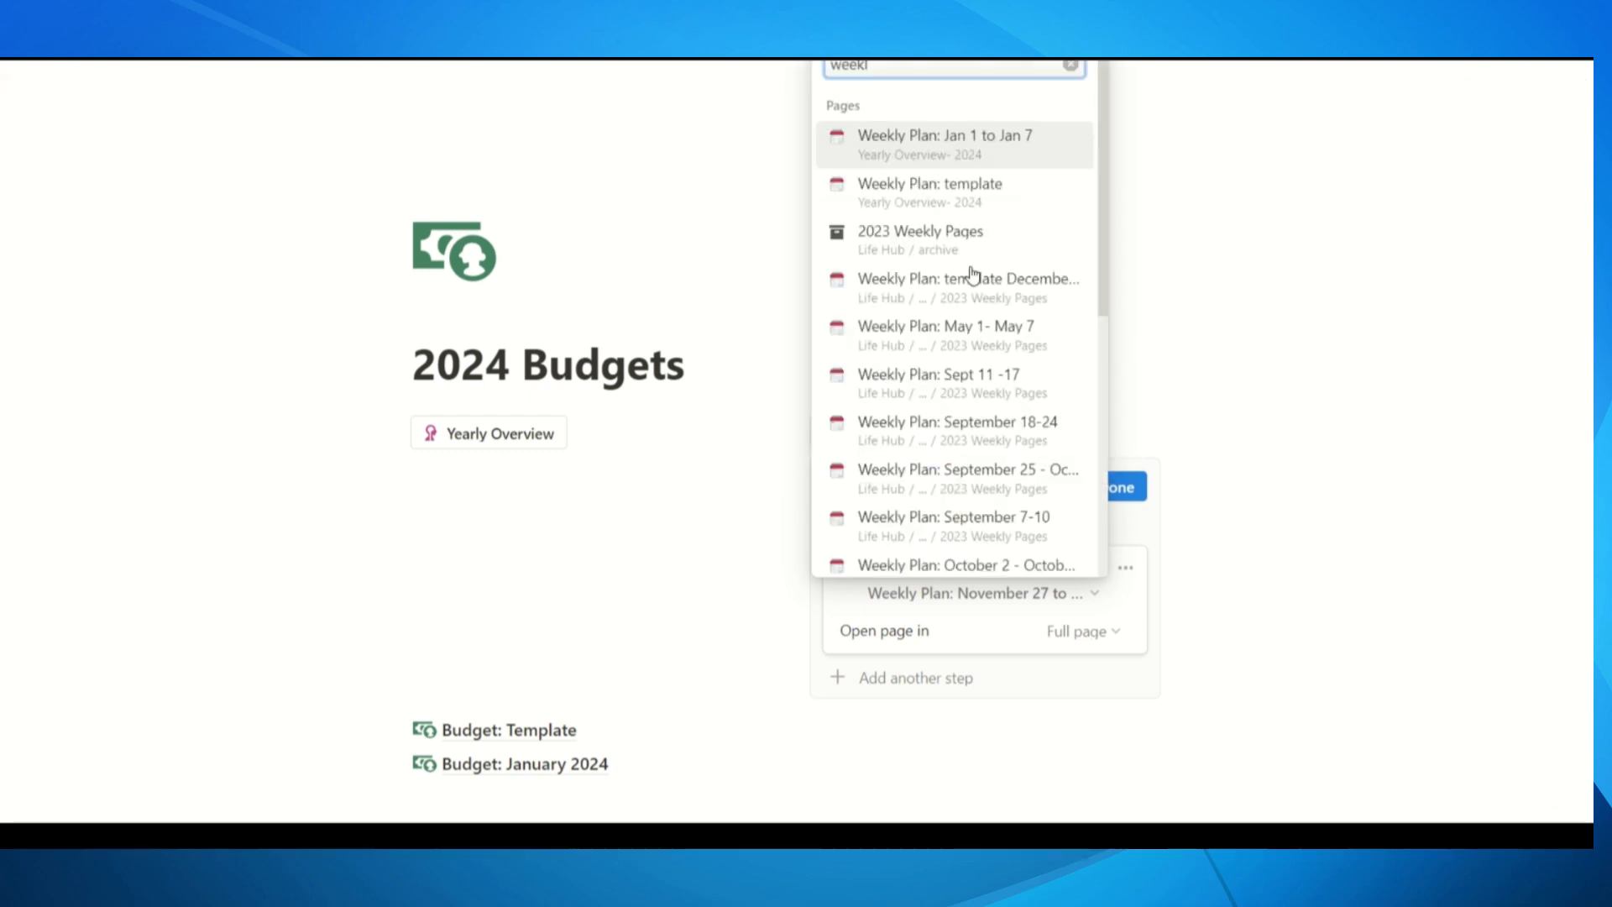
left_click(887, 153)
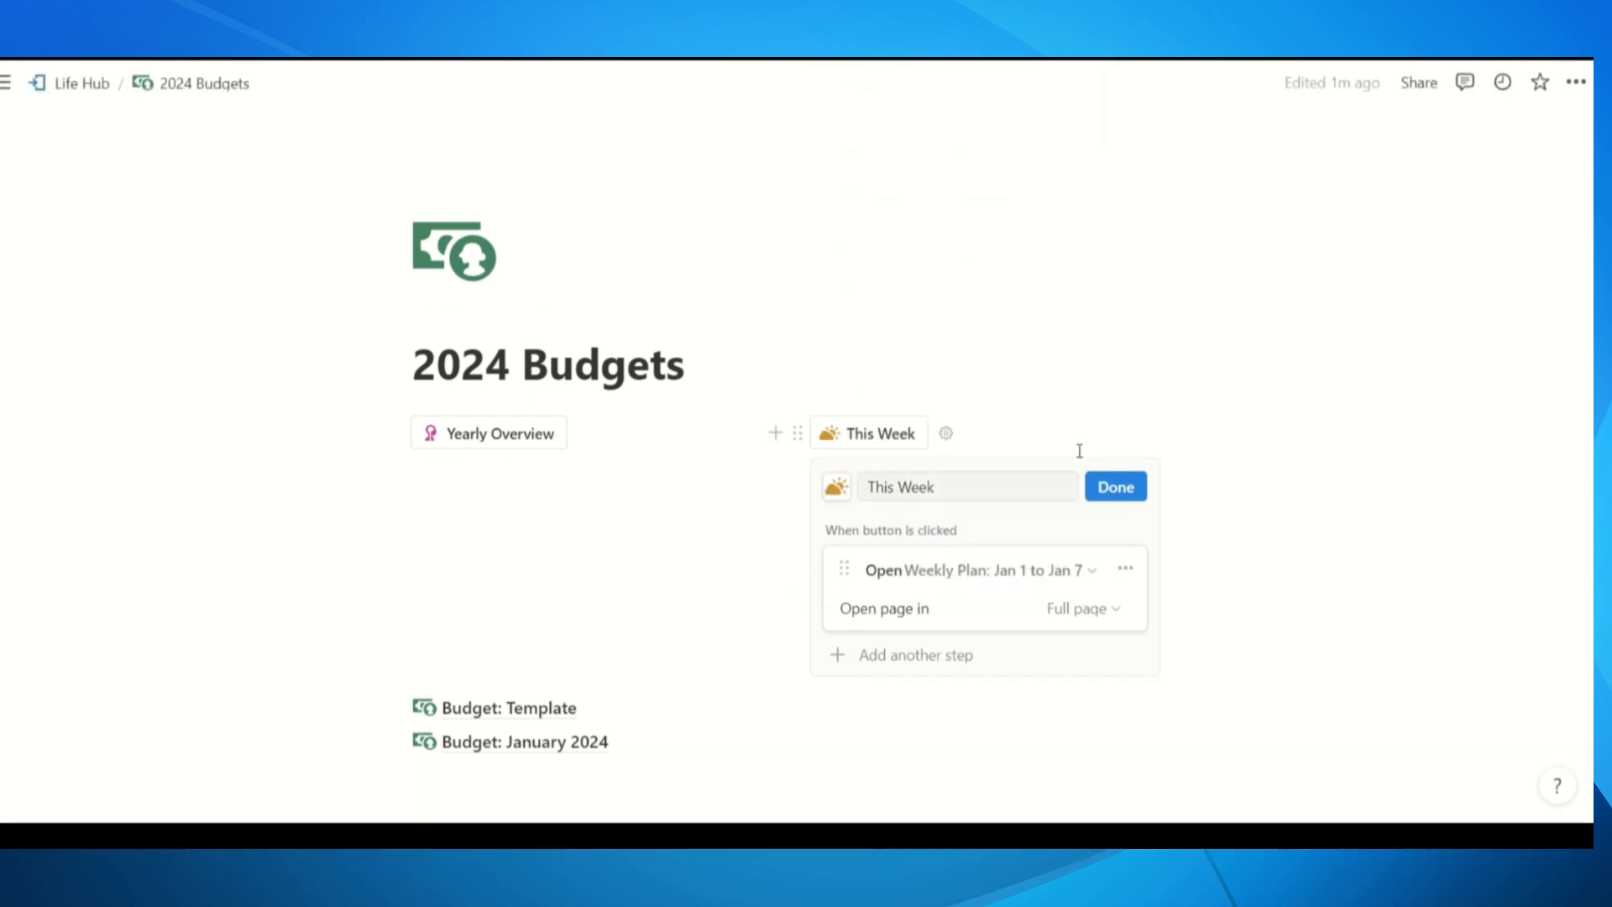
left_click(1102, 489)
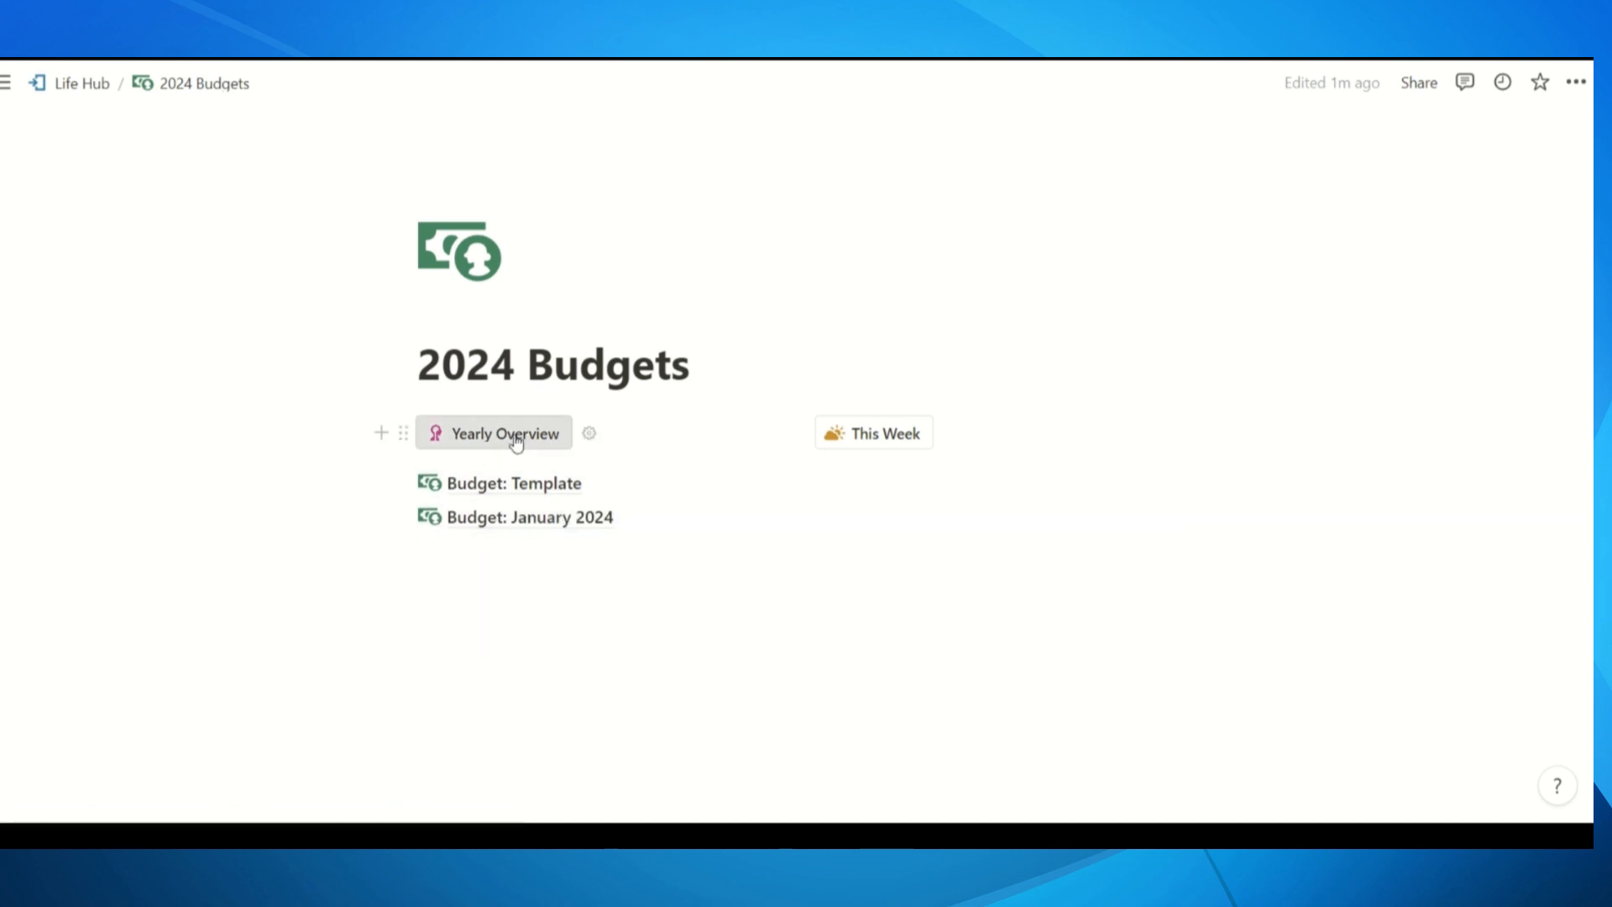
left_click(883, 433)
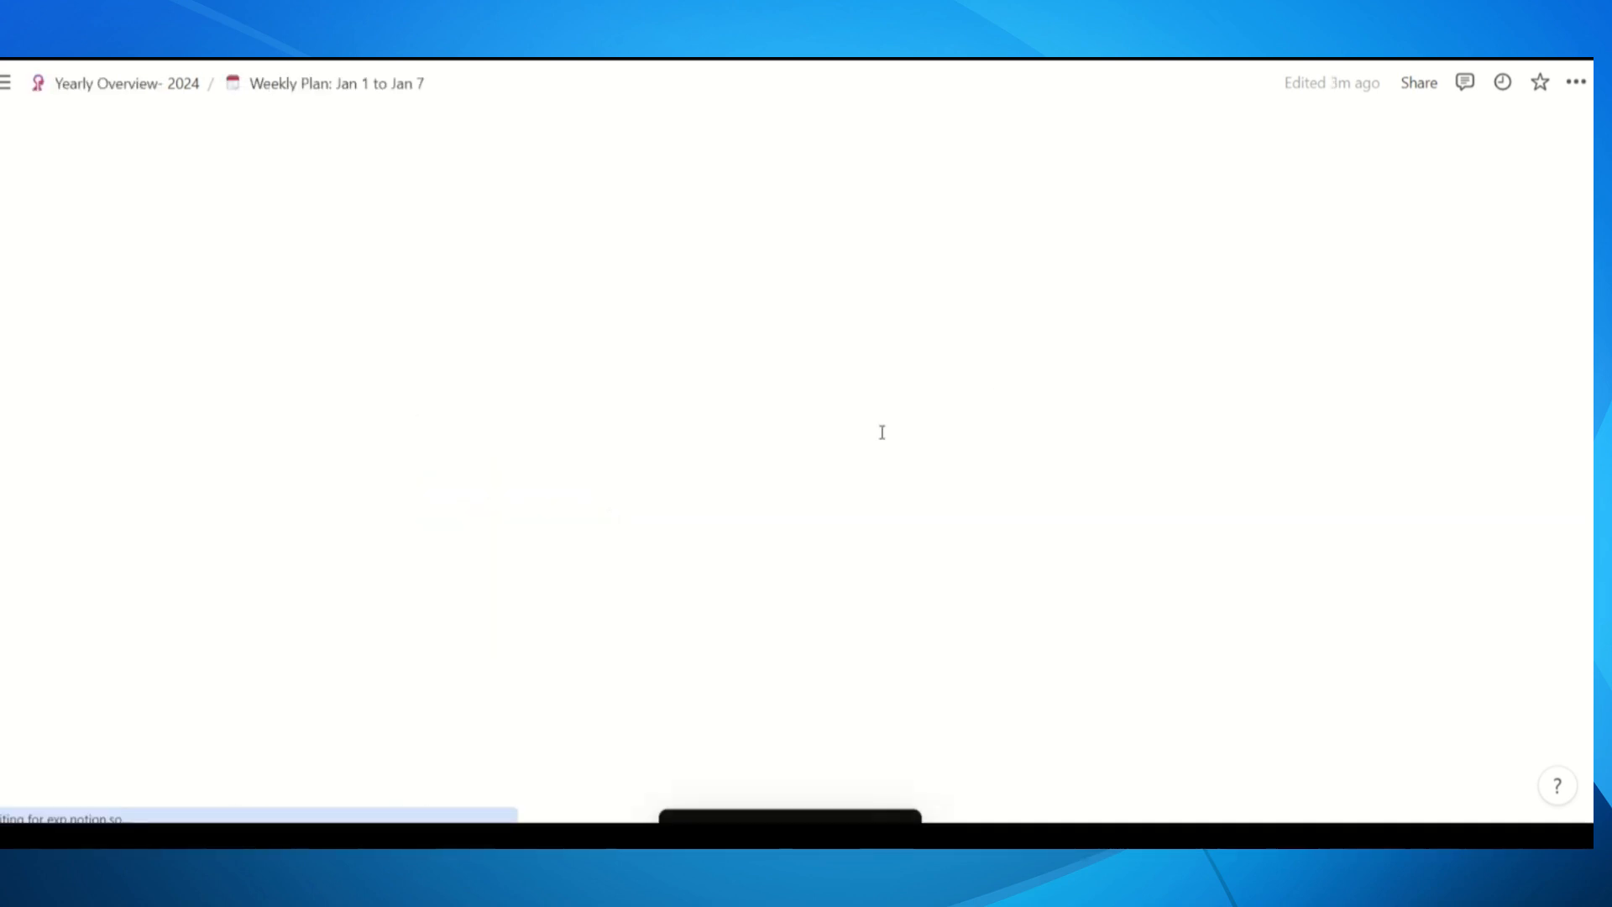
Open the Meals page from the weekly plan, look through the Recipes table, and return to Life Hub
scroll(925, 541, "down", 4)
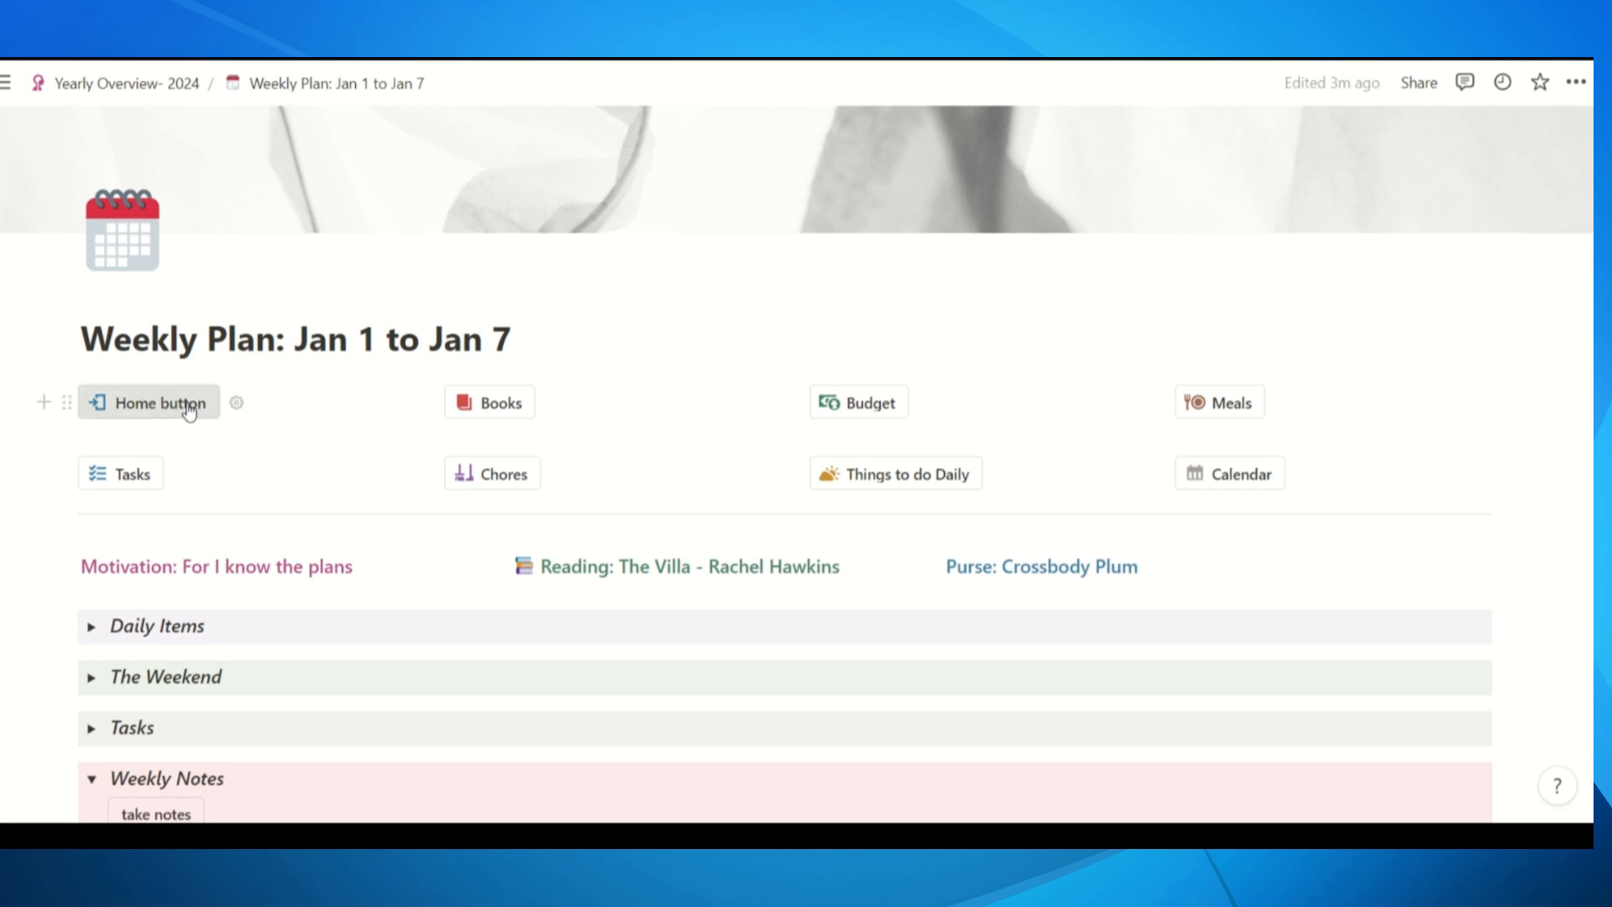
left_click(1248, 410)
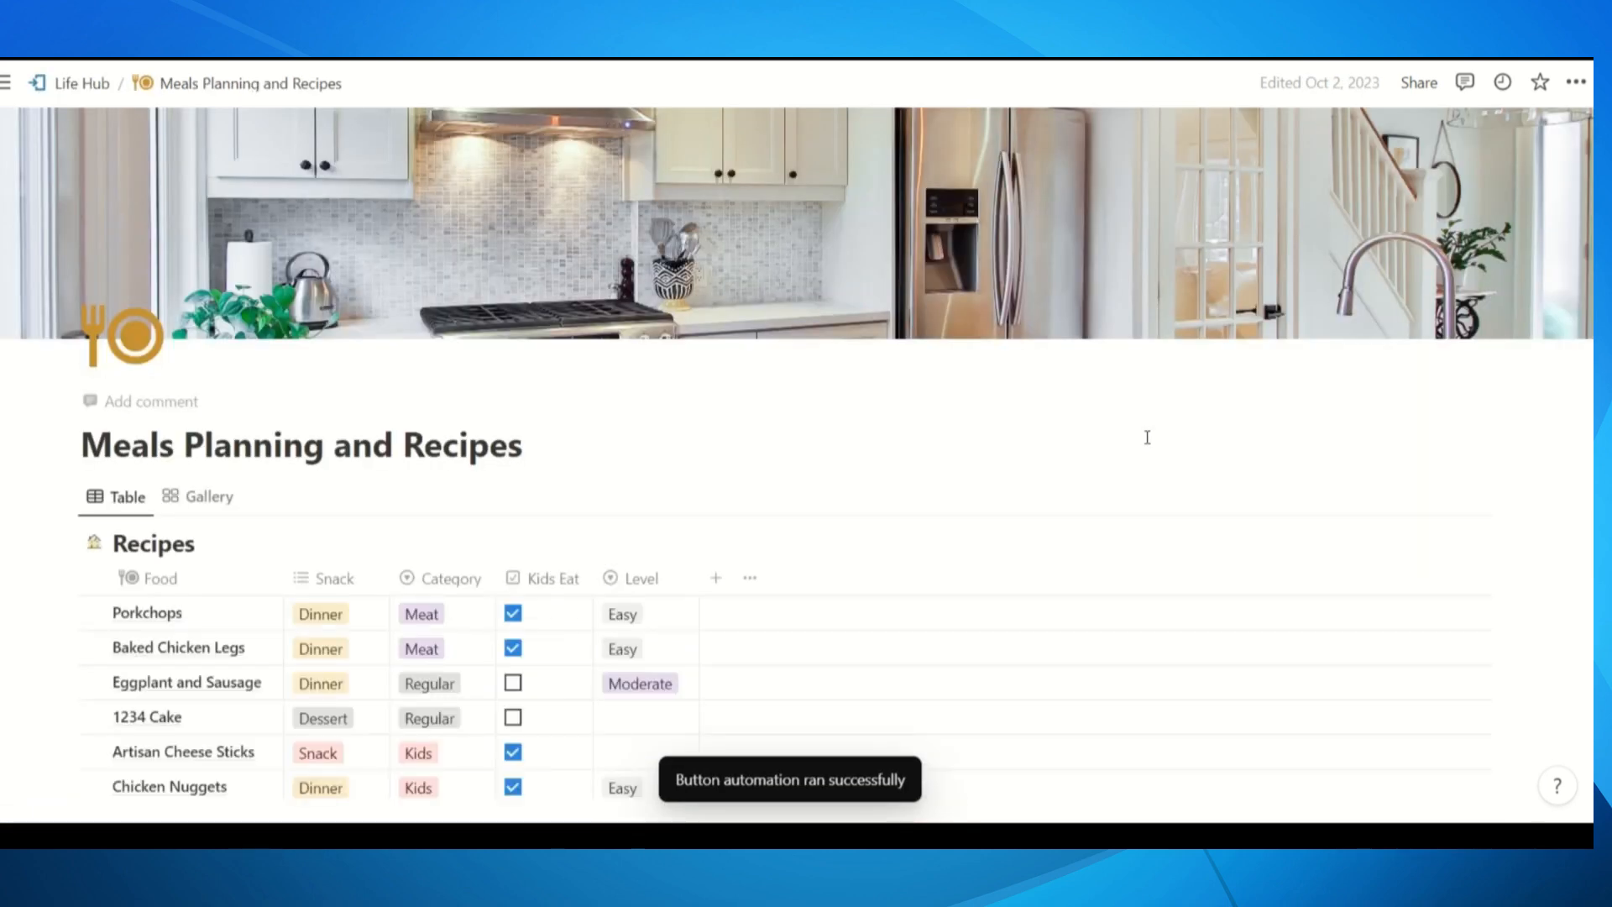
scroll(1147, 438, "down", 4)
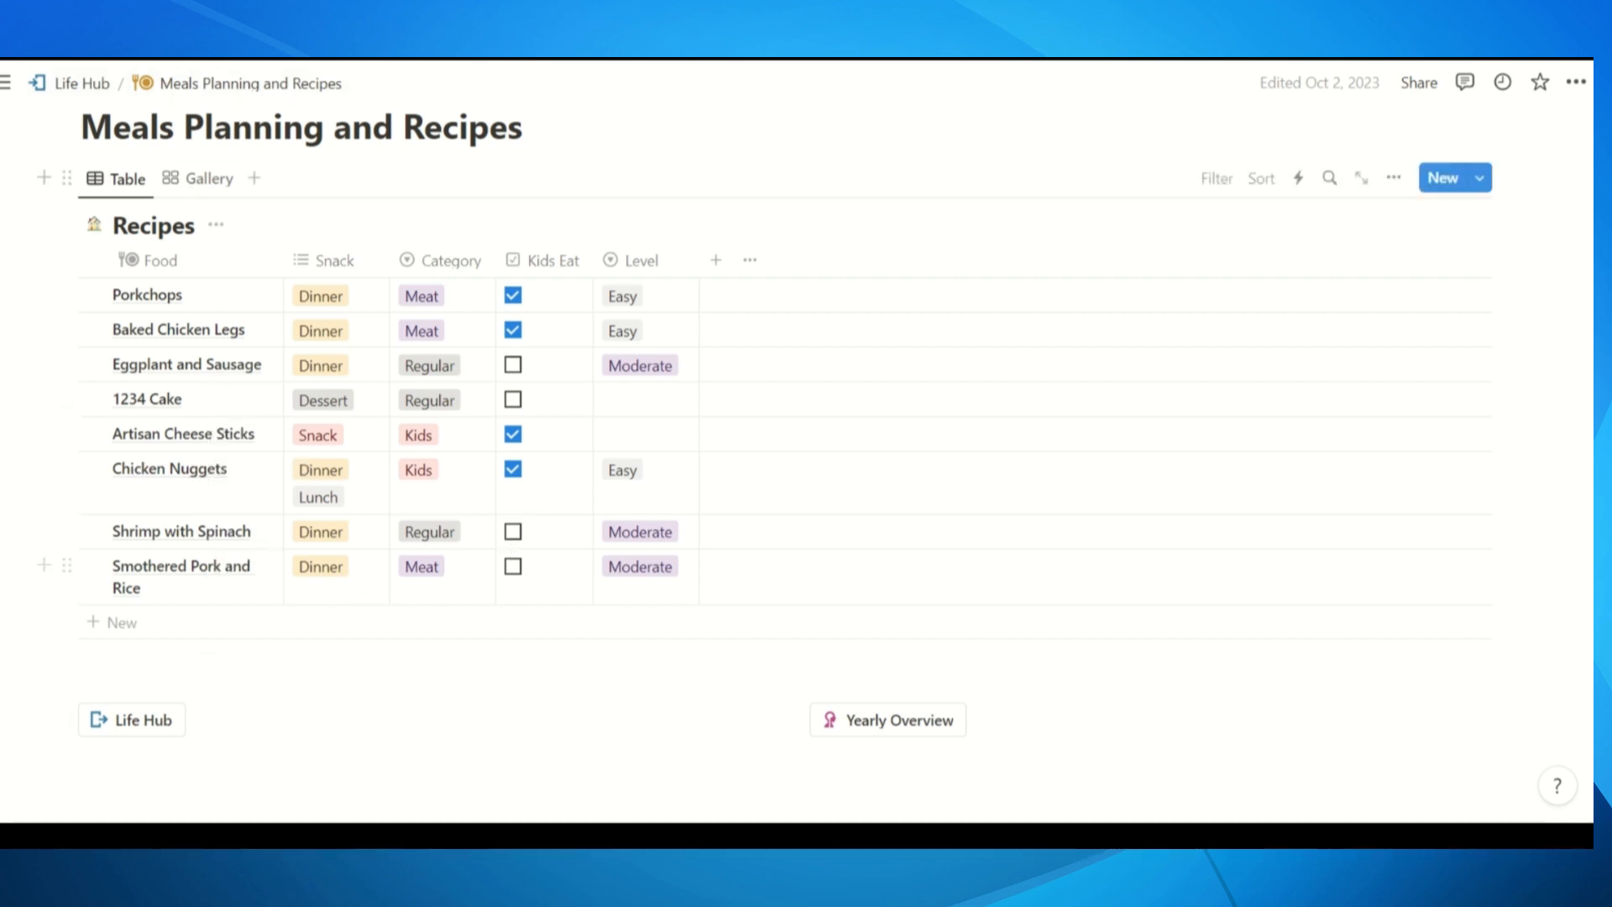
scroll(529, 367, "up", 4)
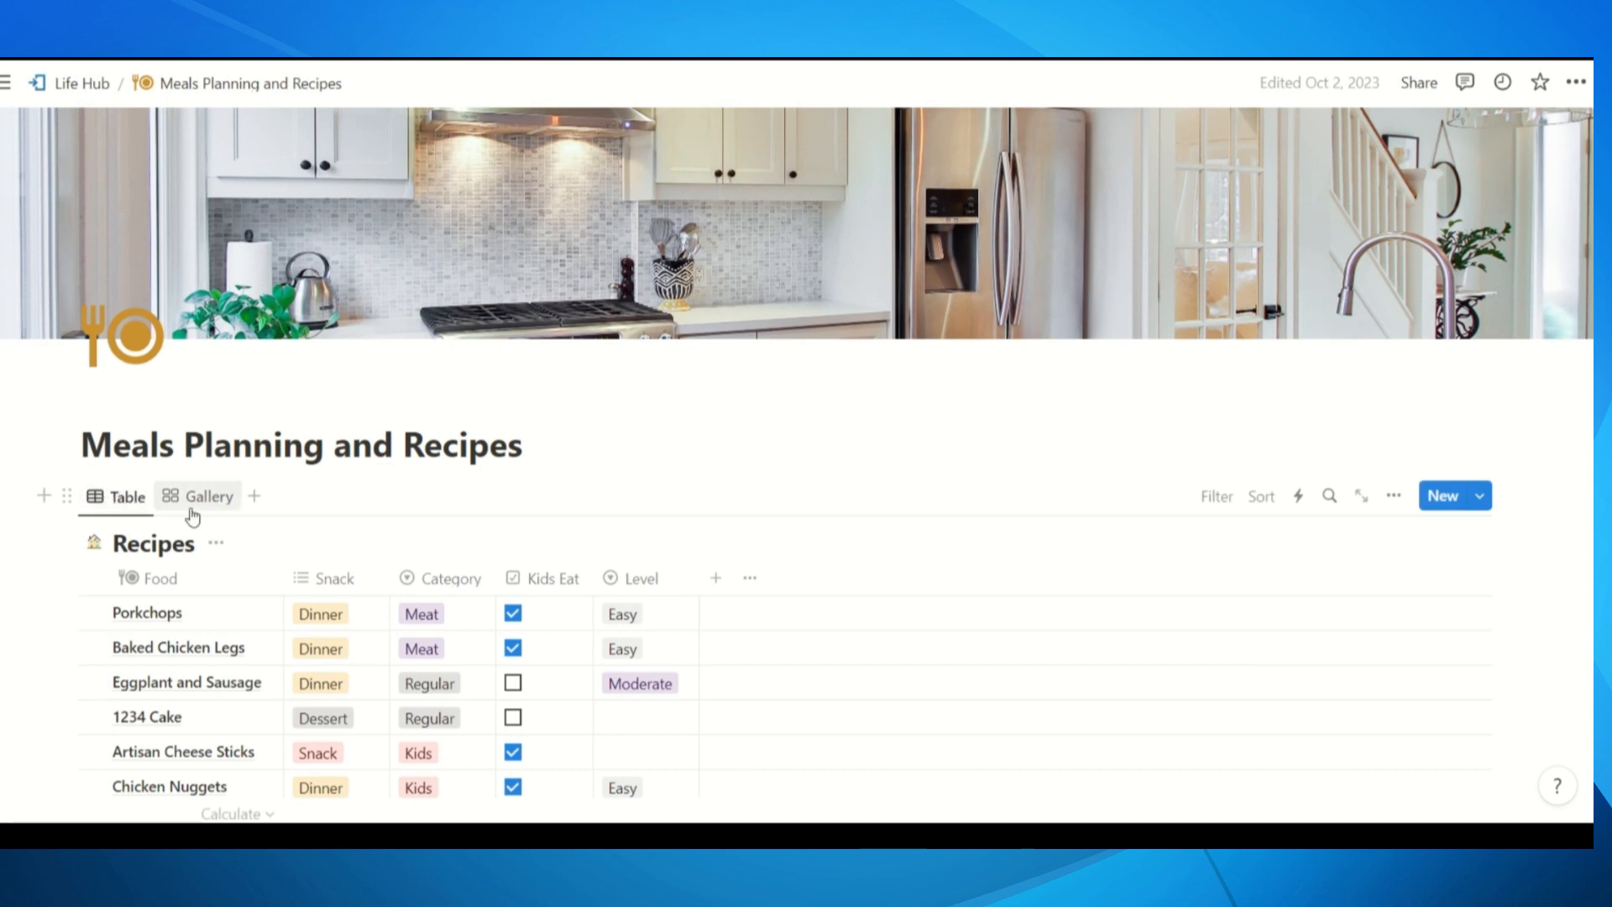
left_click(73, 82)
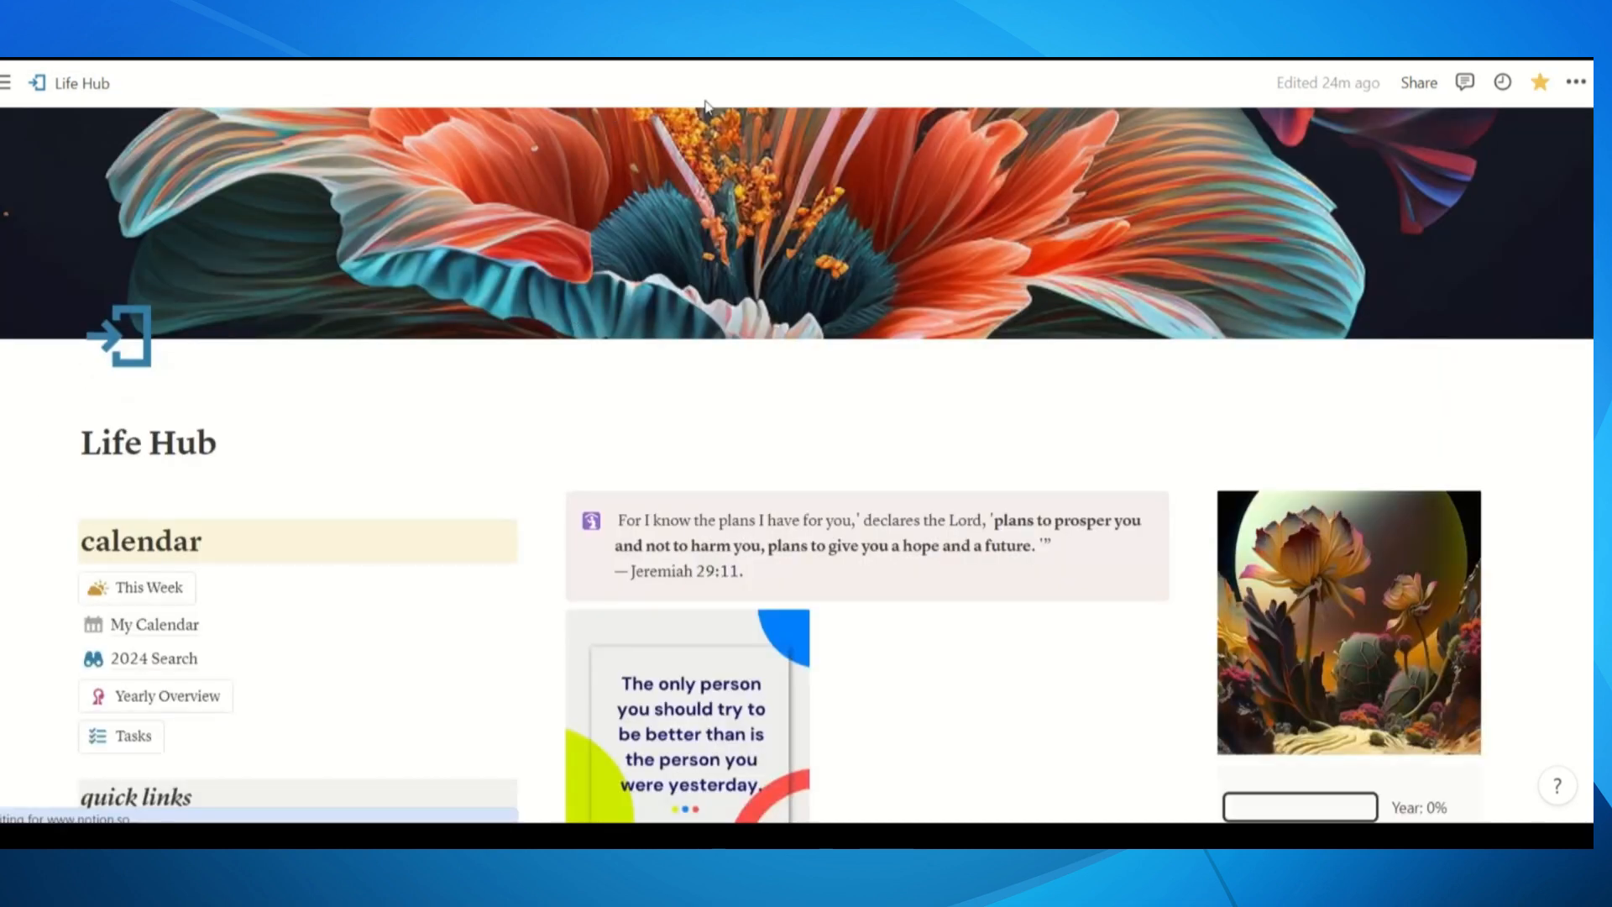
Open this week's plan from Life Hub, go to its Tasks page, and compare the Table and Pending Tasks views
left_click(156, 590)
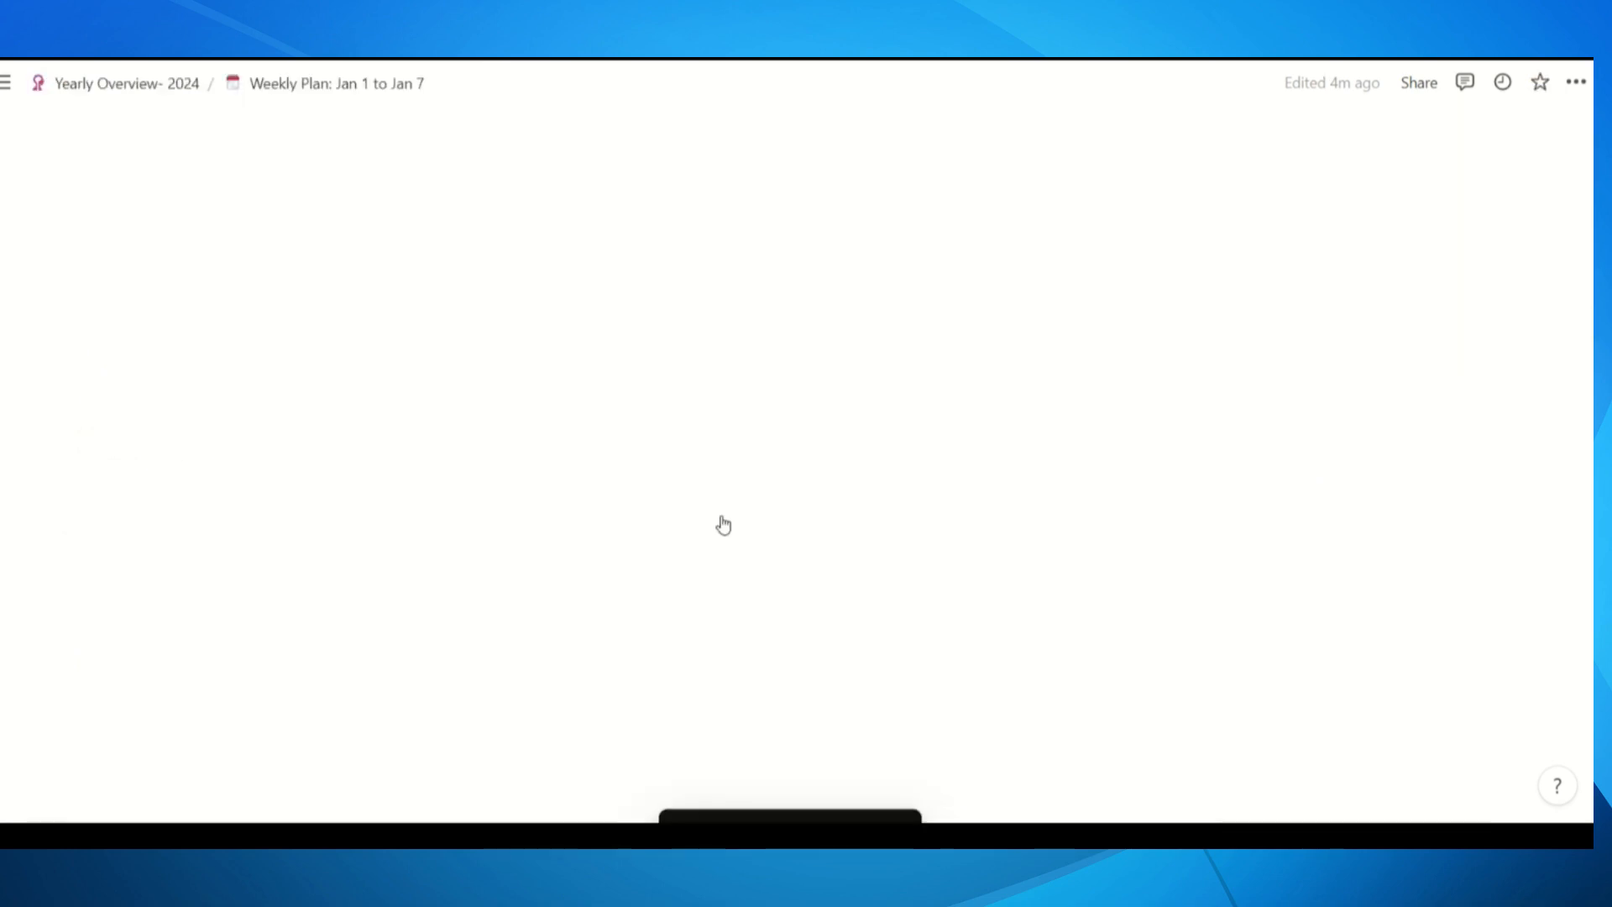
scroll(1188, 585, "down", 1)
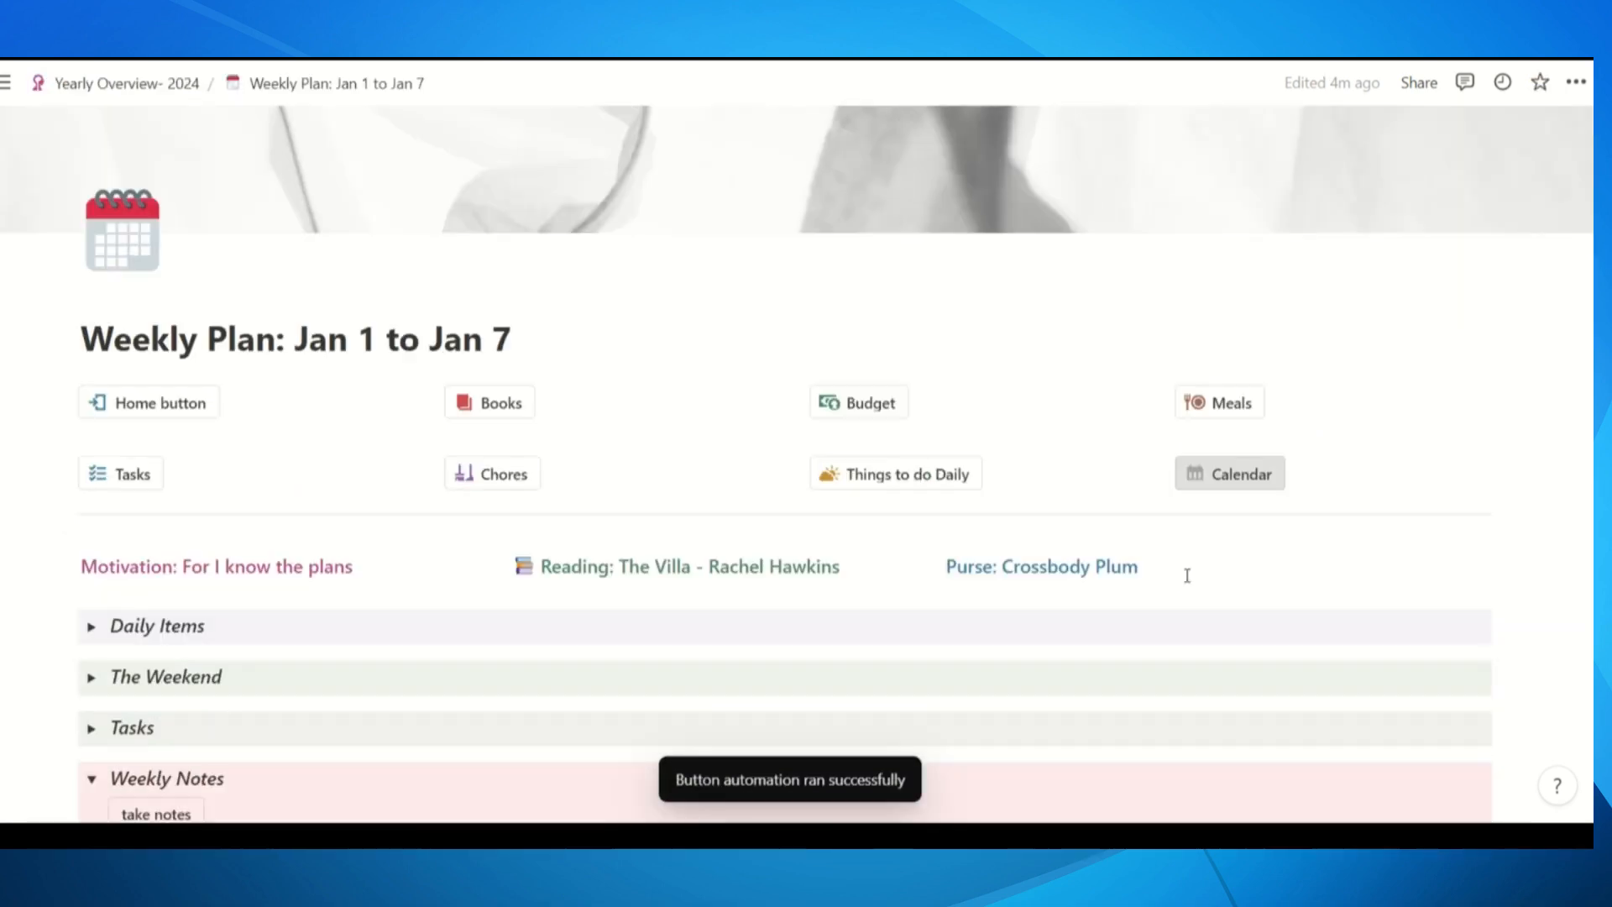
left_click(144, 492)
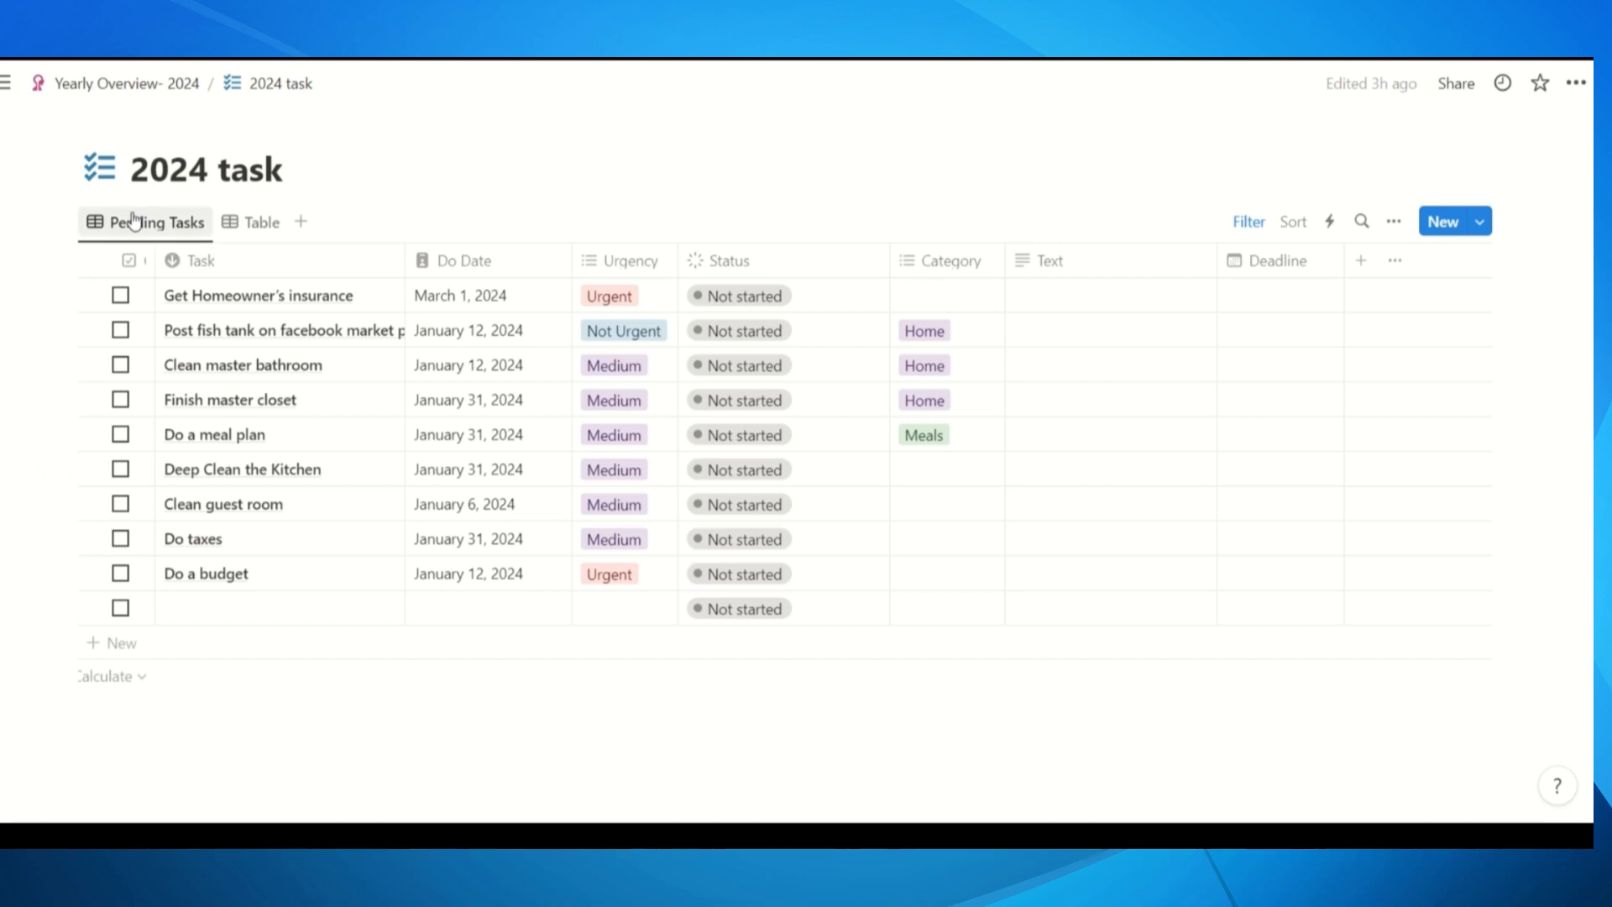
left_click(256, 222)
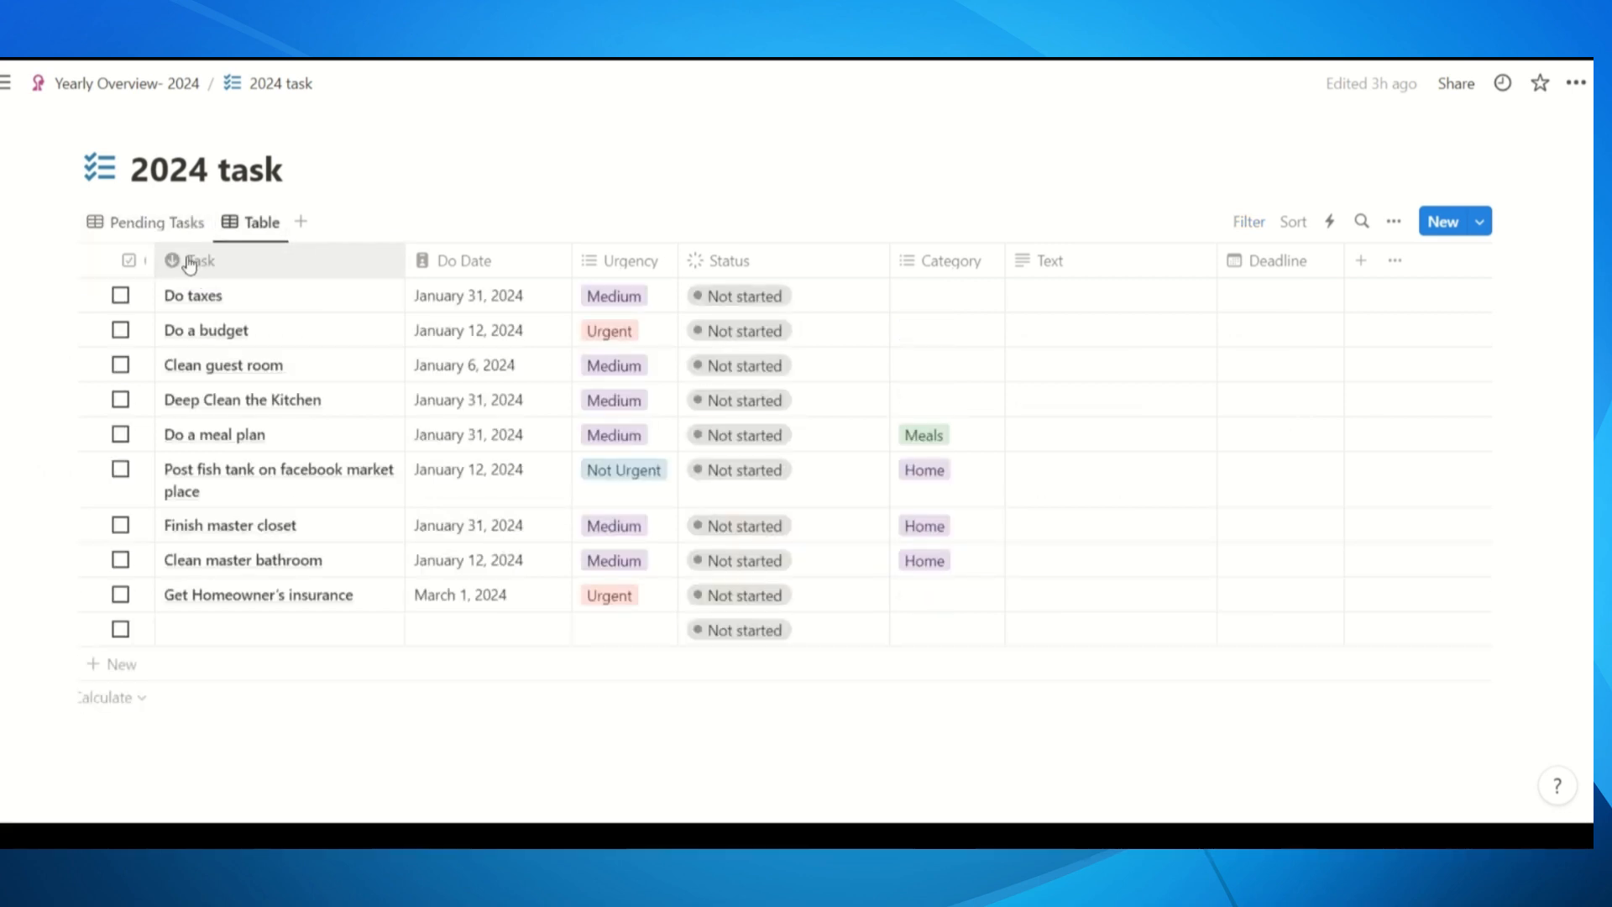
left_click(140, 225)
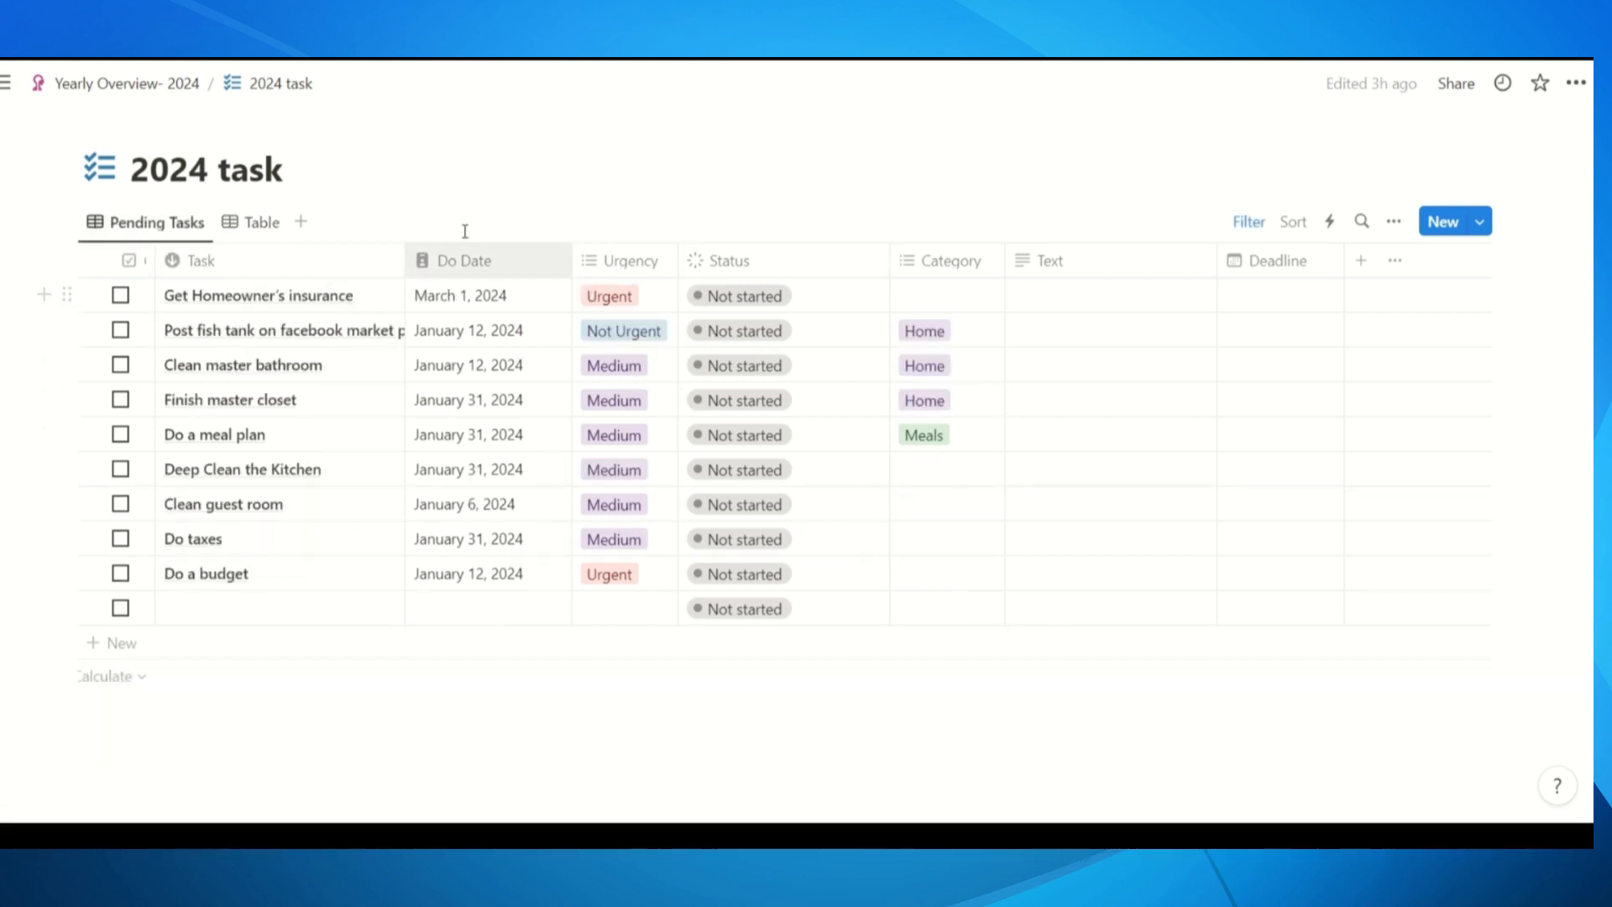
Return to the Weekly Plan: Jan 1 to Jan 7 page by way of Yearly Overview- 2024
left_click(156, 88)
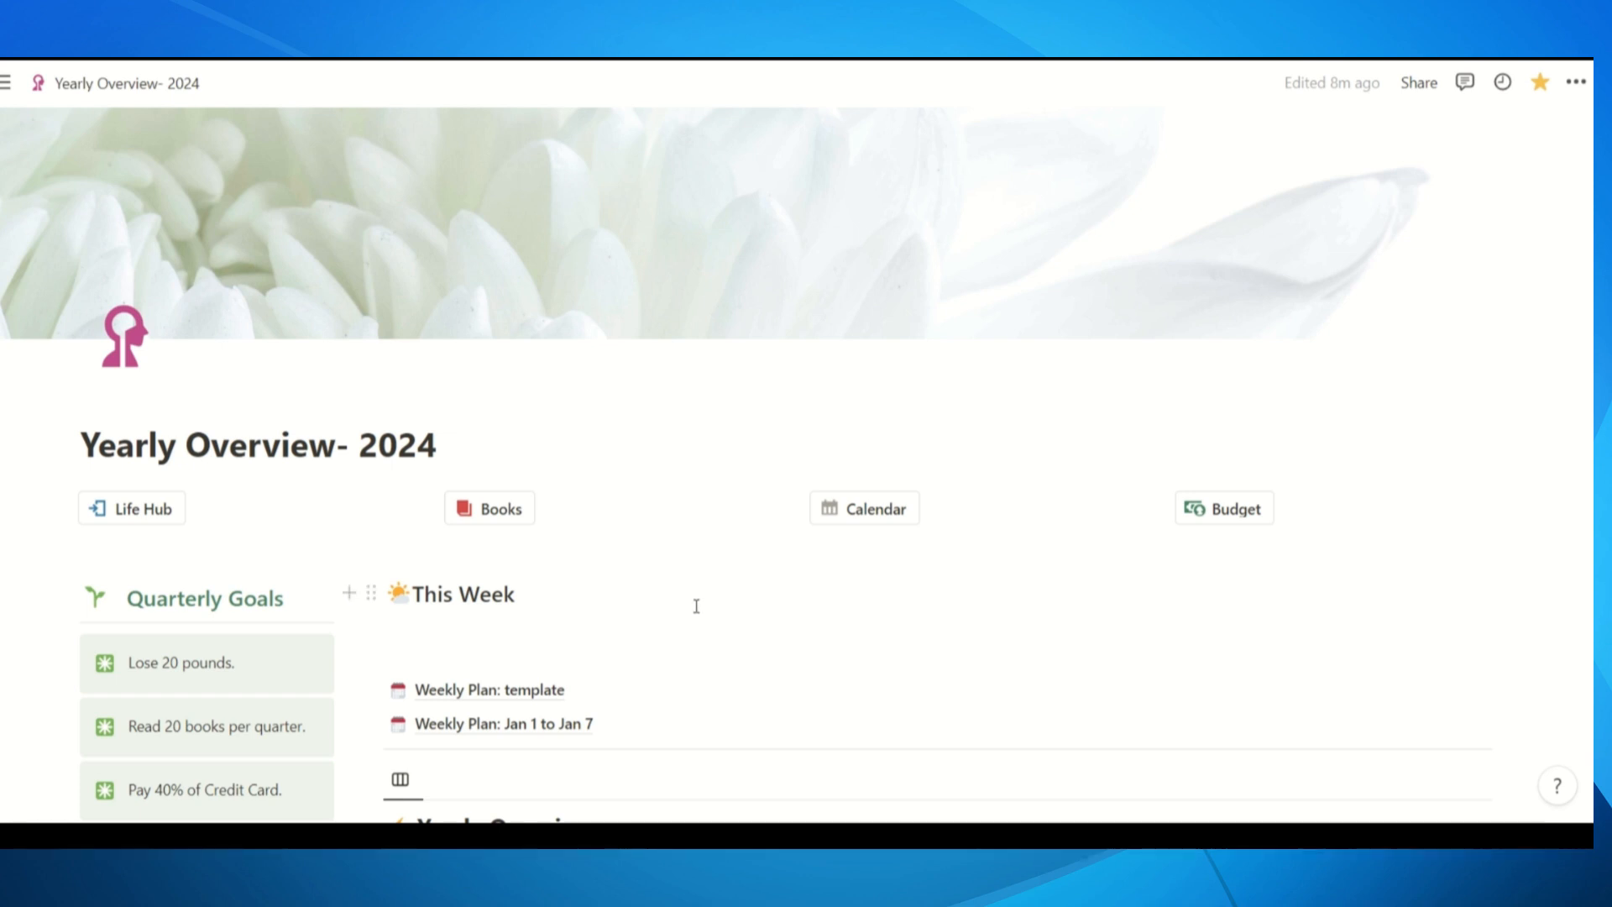
scroll(696, 605, "down", 2)
left_click(506, 621)
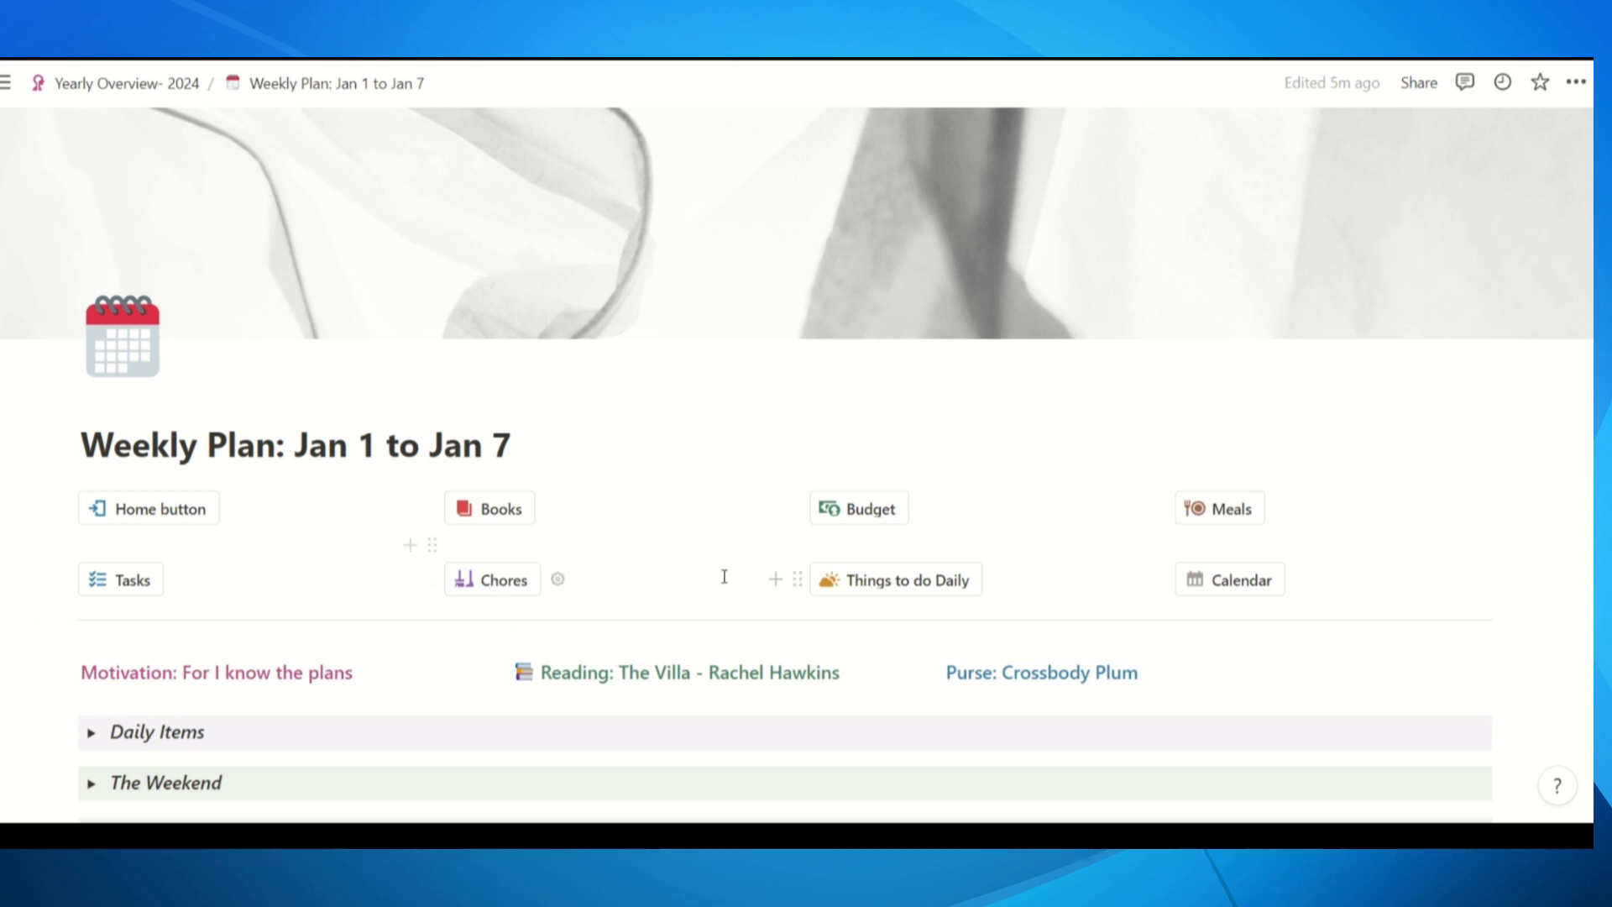
Open the Chores page from the weekly plan and look through its Master List of cleaning tasks
scroll(714, 571, "down", 3)
left_click(470, 368)
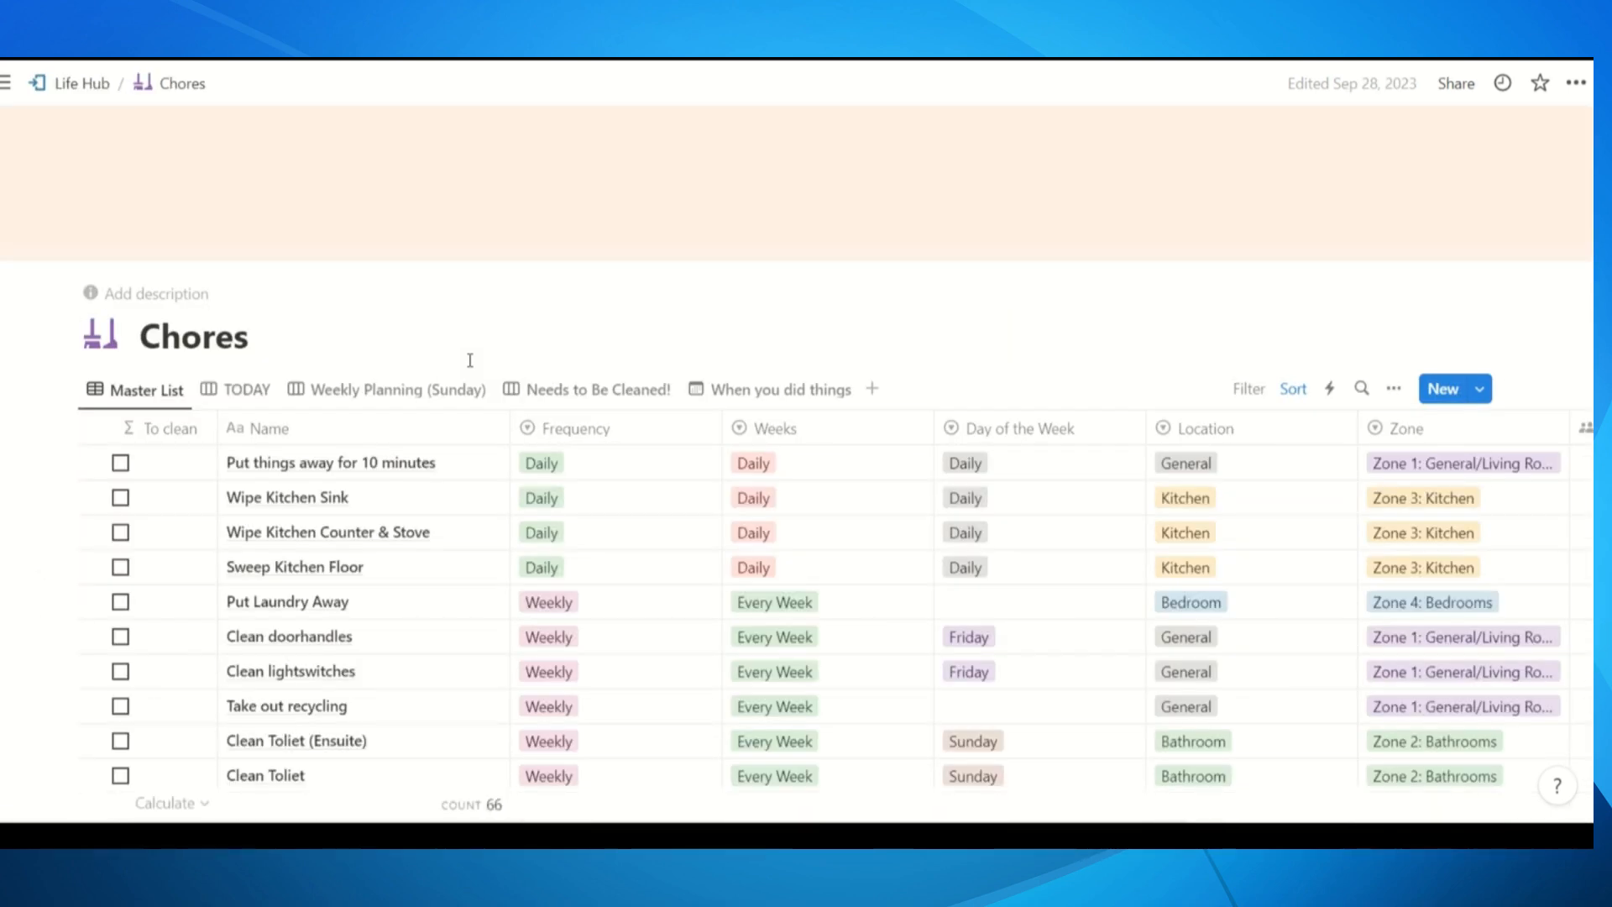
scroll(532, 617, "down", 3)
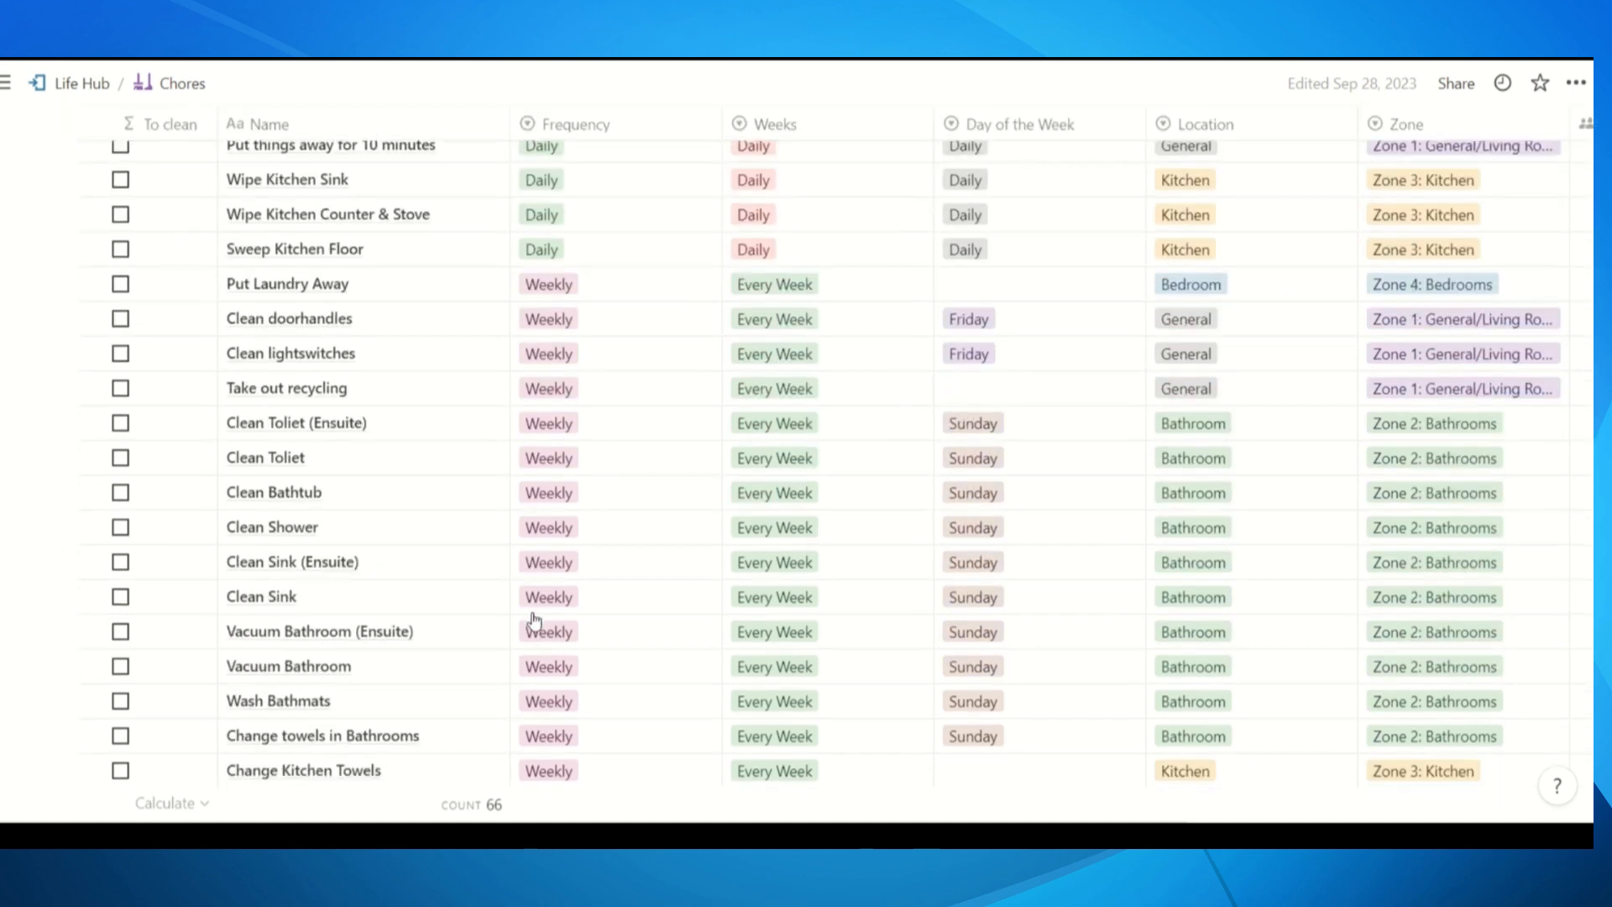
scroll(533, 620, "down", 2)
scroll(532, 620, "down", 2)
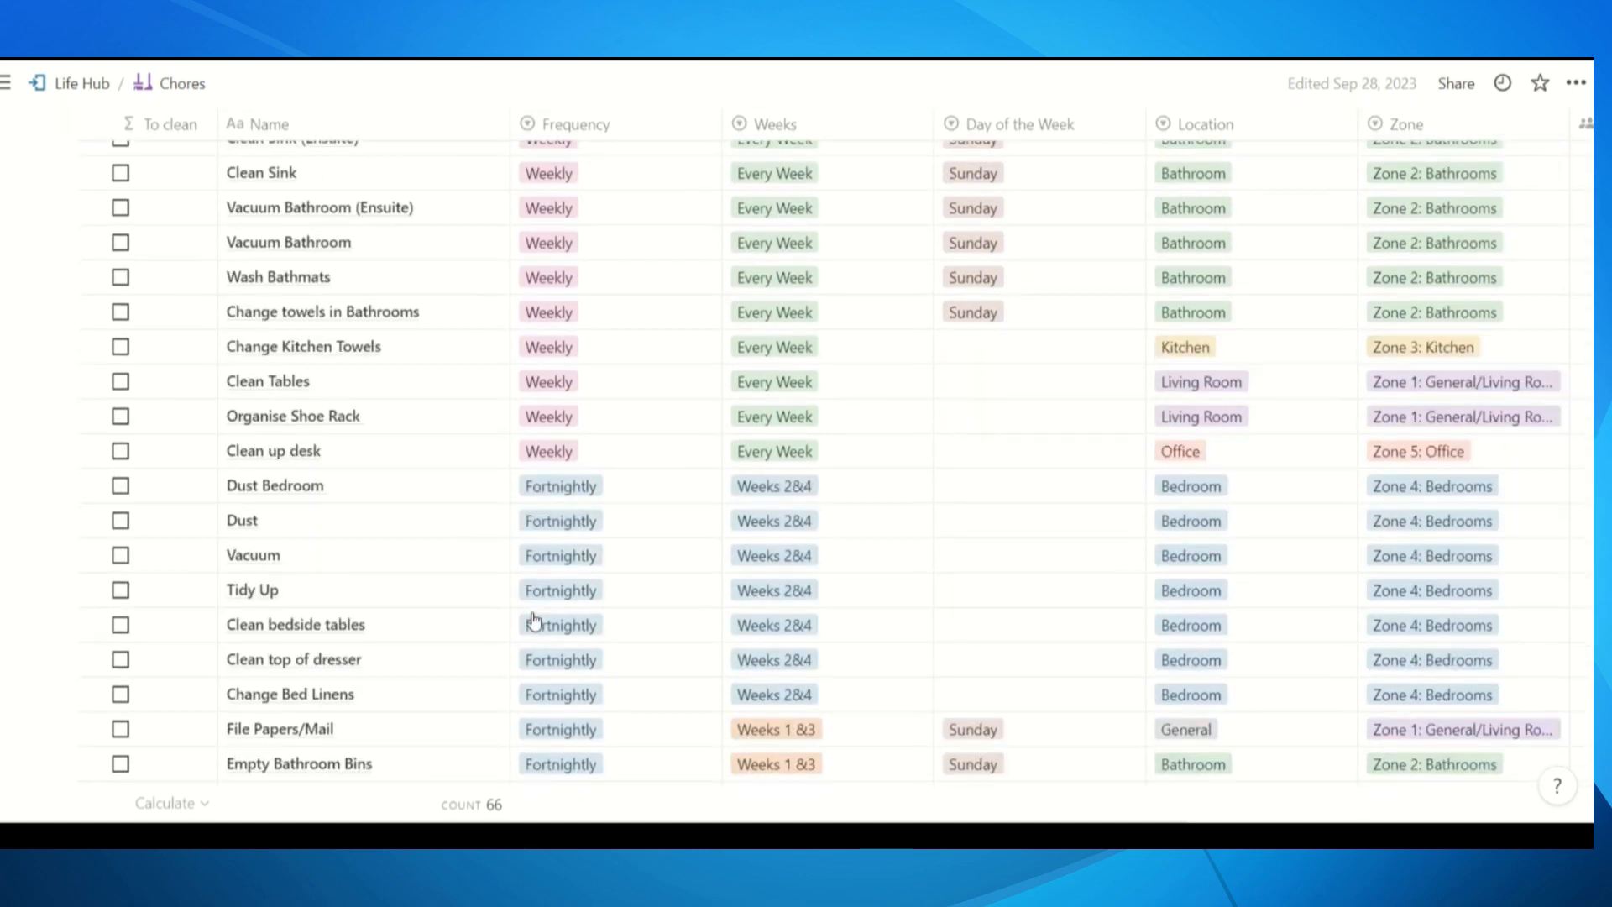
scroll(533, 619, "down", 2)
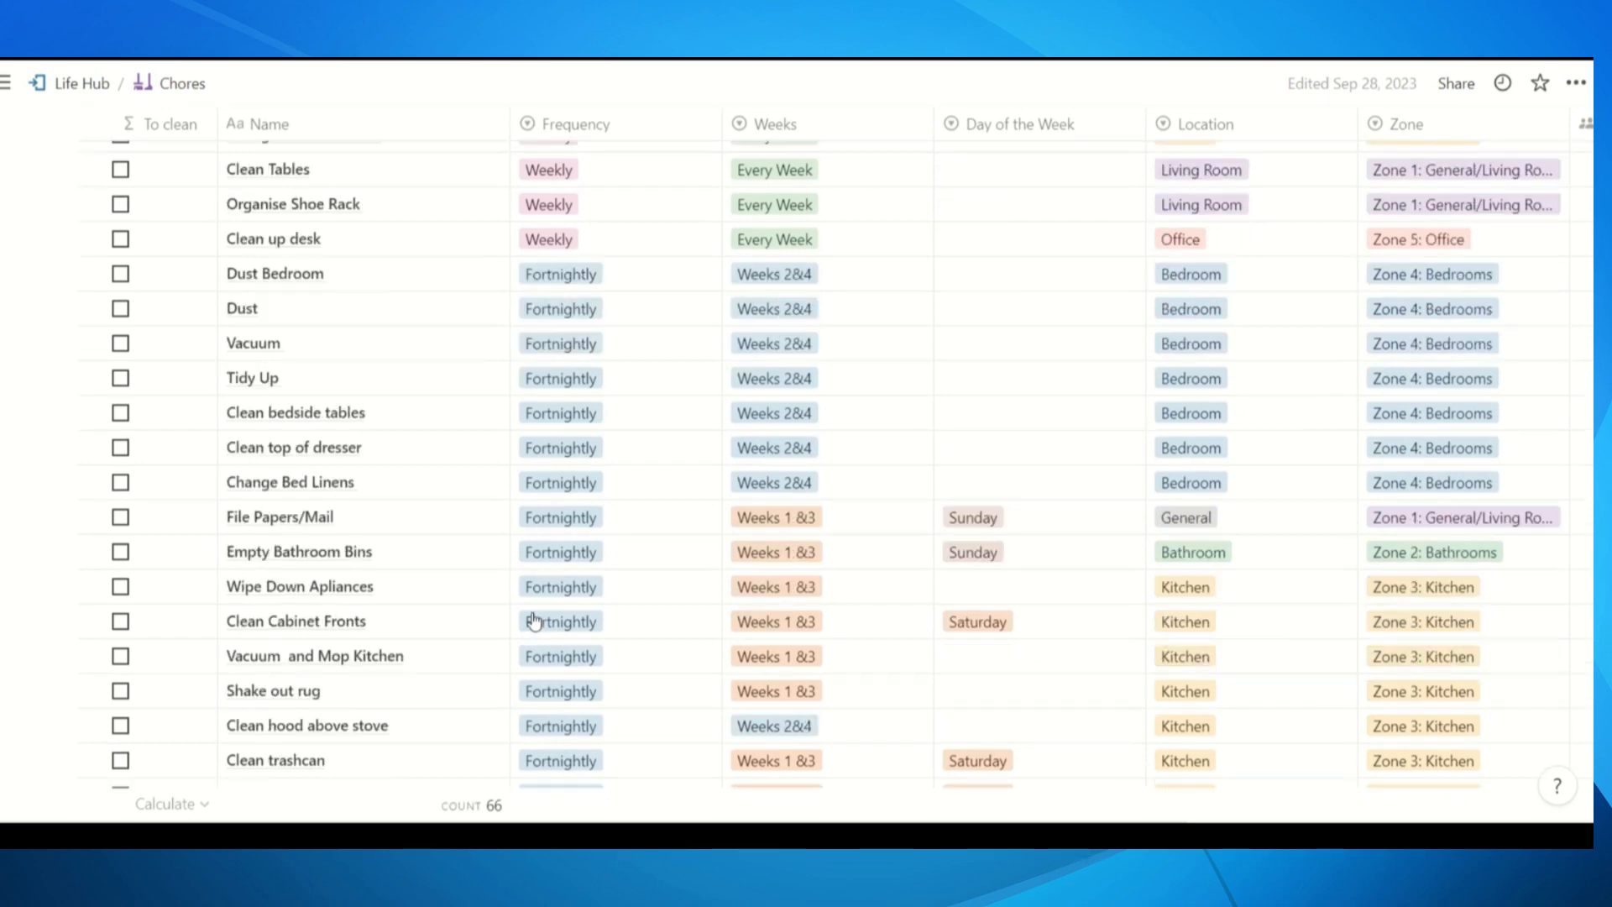
scroll(533, 619, "down", 4)
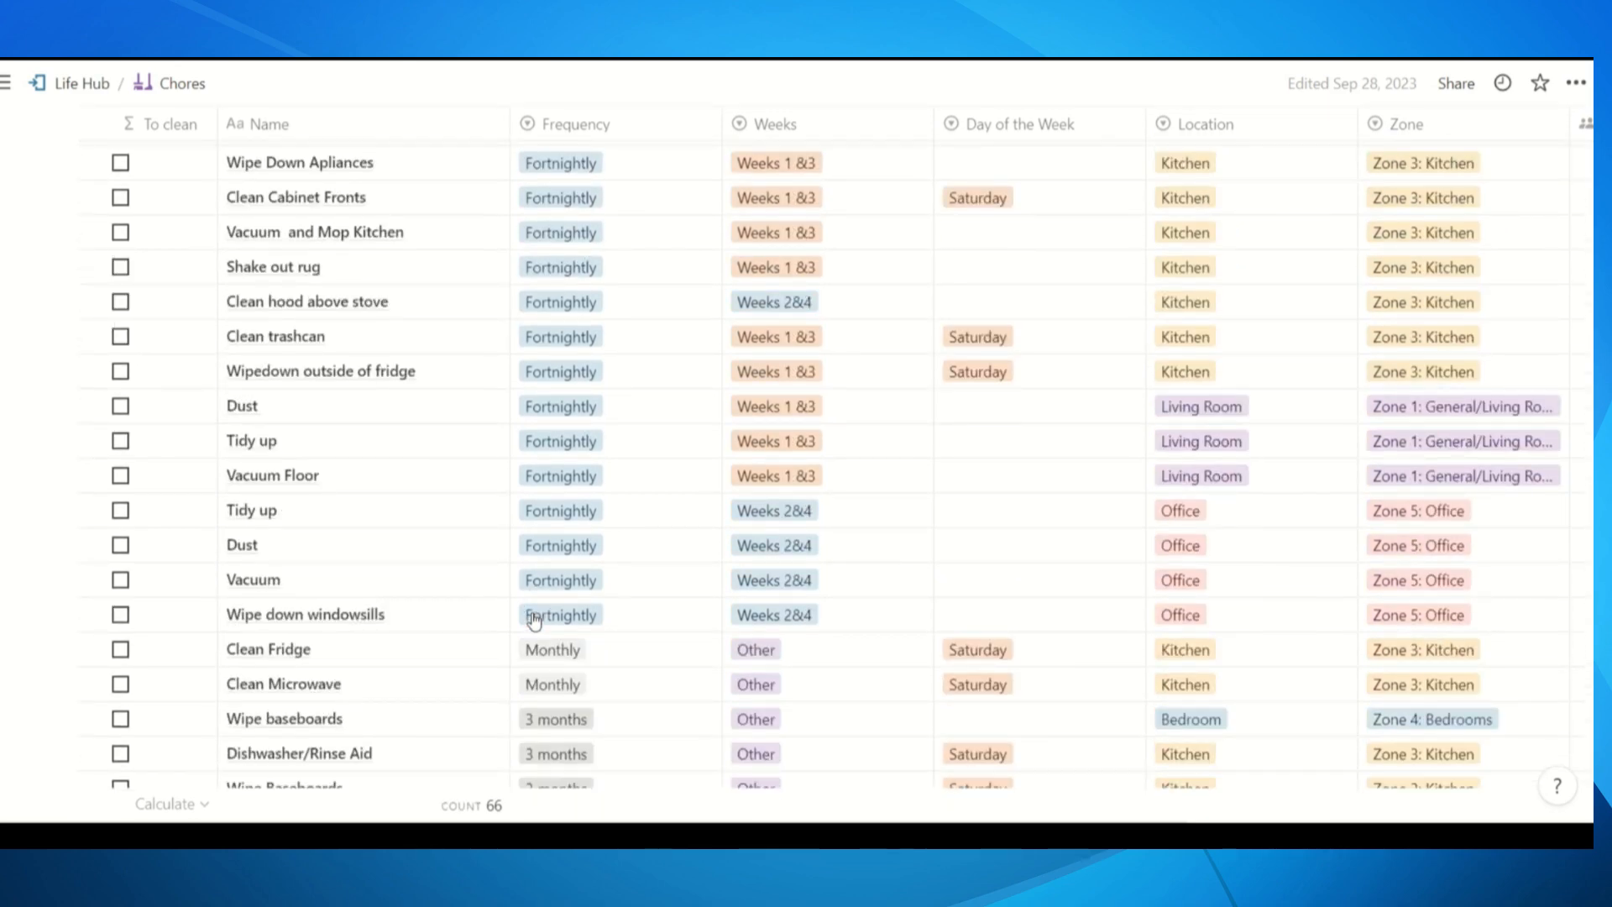
scroll(532, 620, "down", 3)
scroll(532, 619, "up", 13)
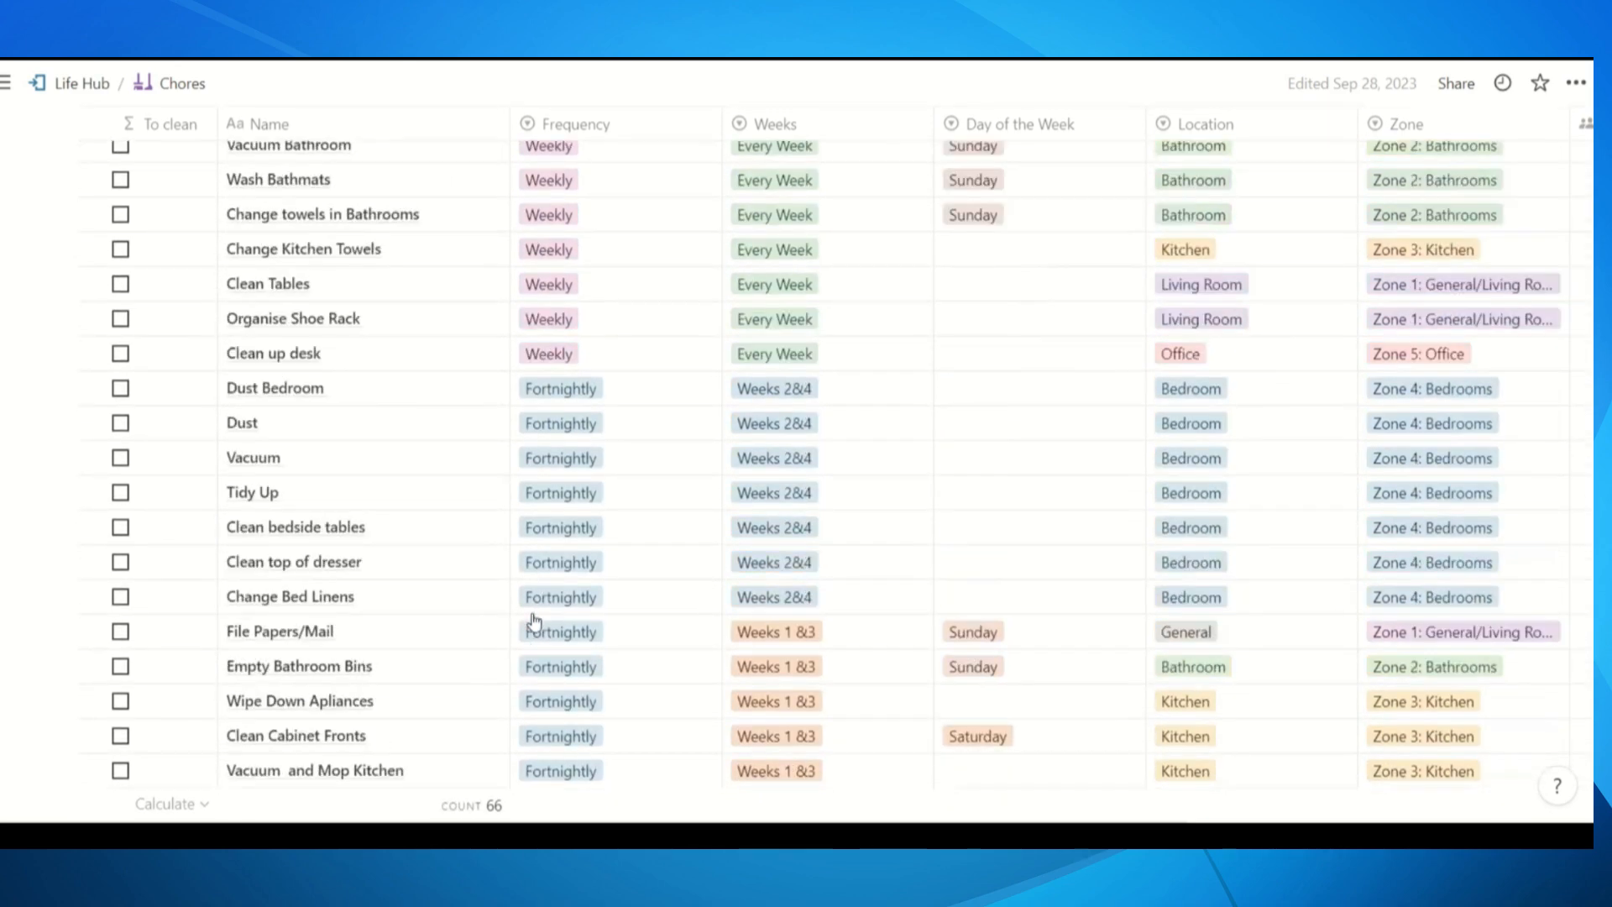
scroll(533, 620, "up", 4)
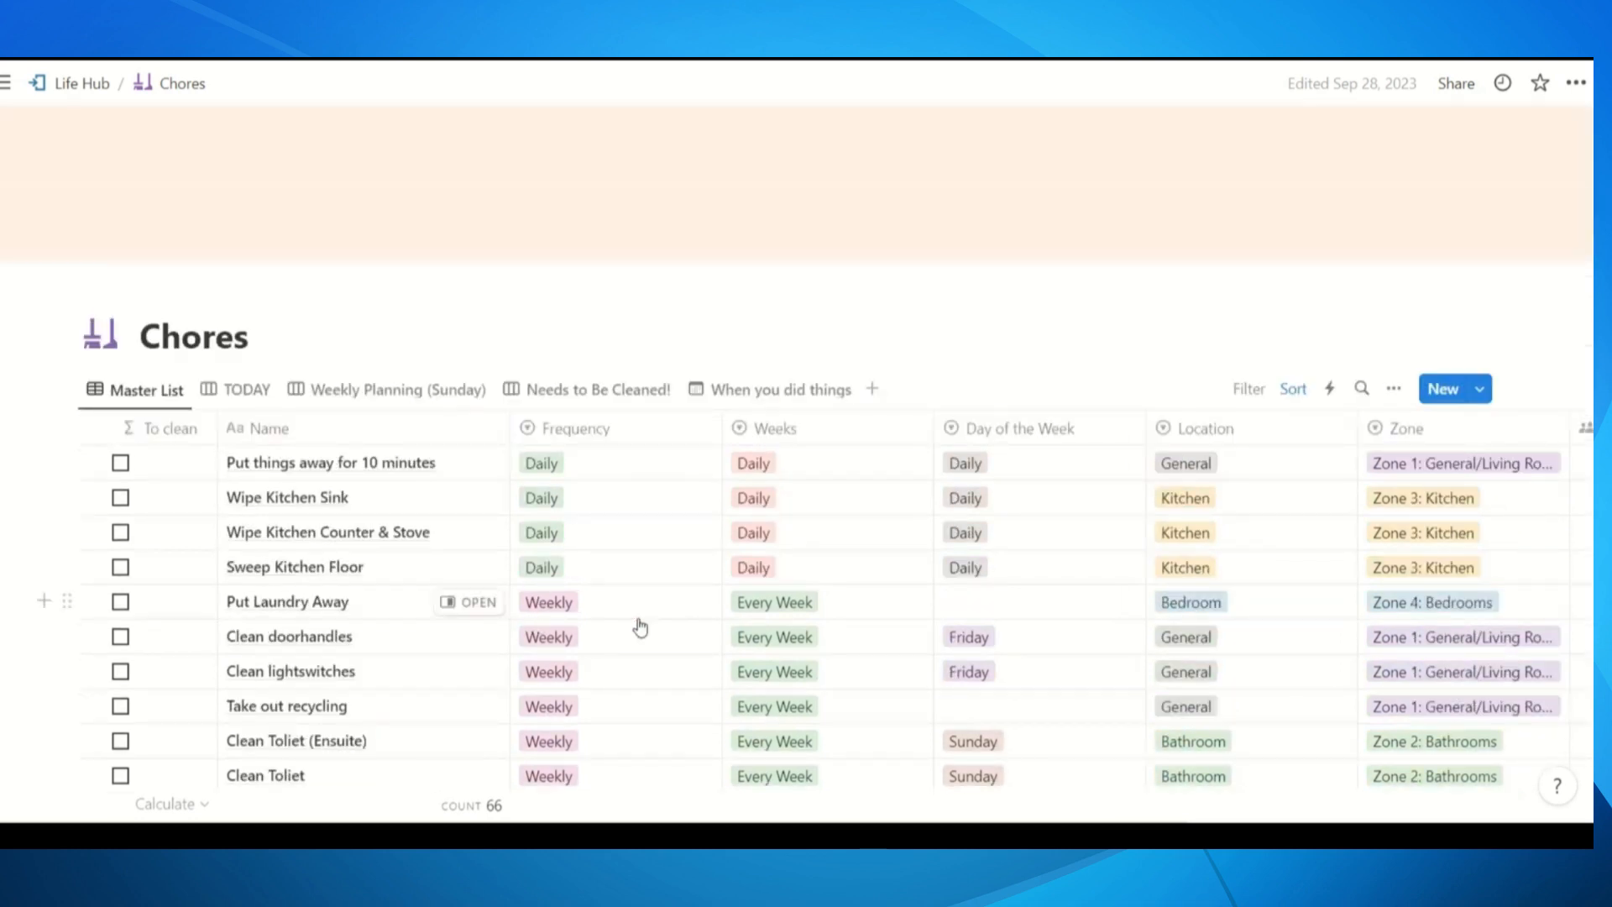
Examine the Frequency and Day of the Week columns in the chores Master List without changing them
left_click(541, 433)
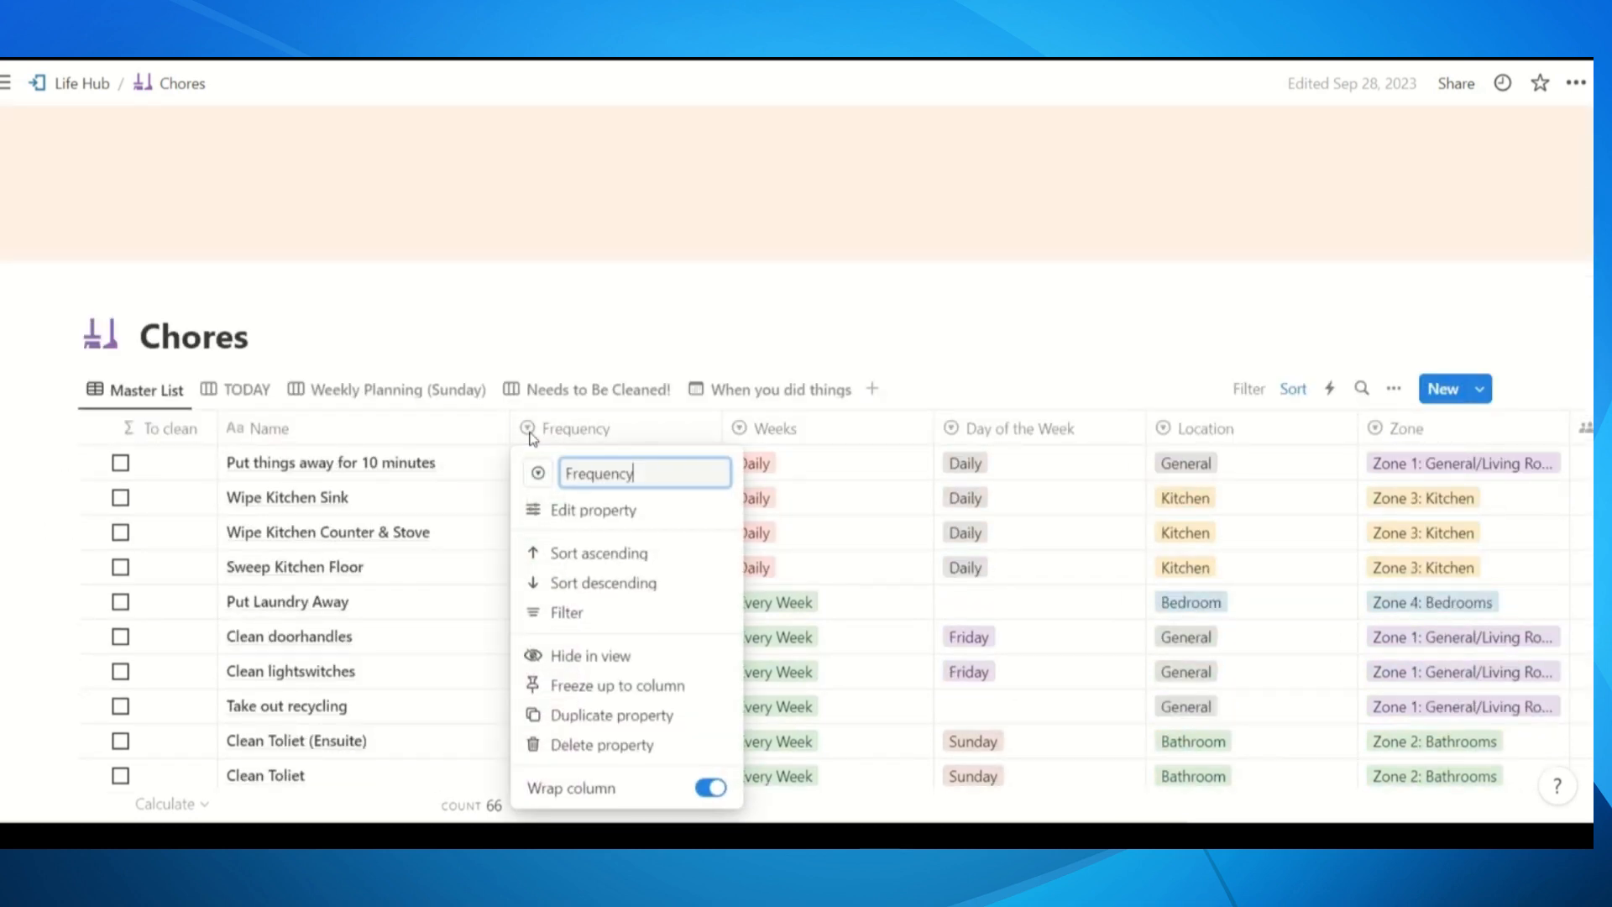
left_click(622, 295)
scroll(659, 612, "down", 1)
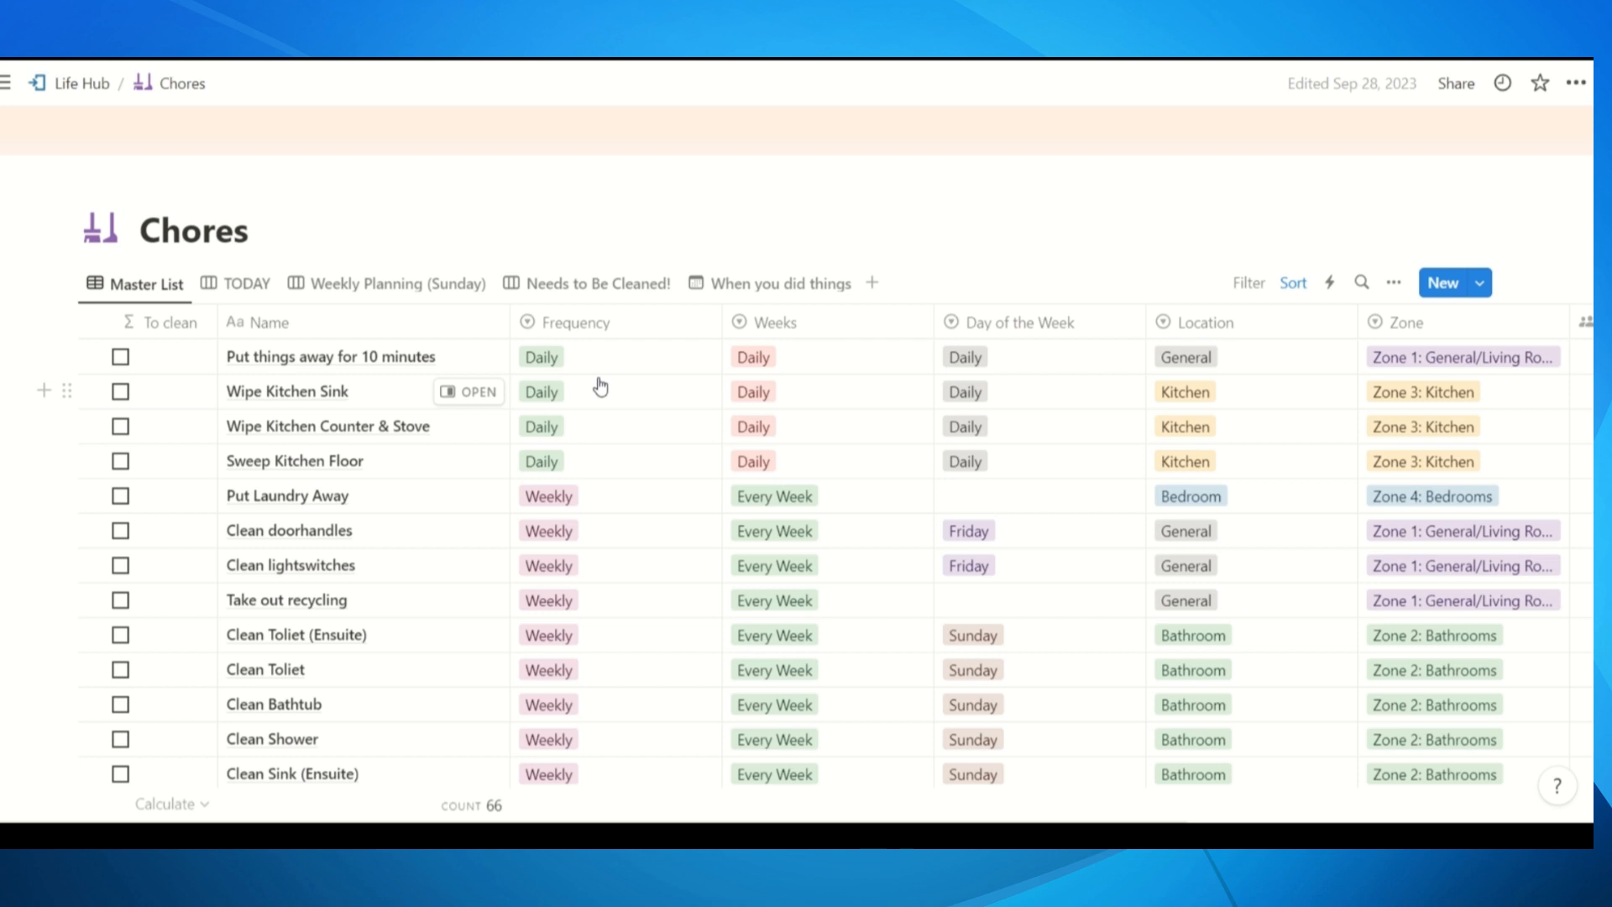
scroll(936, 592, "down", 3)
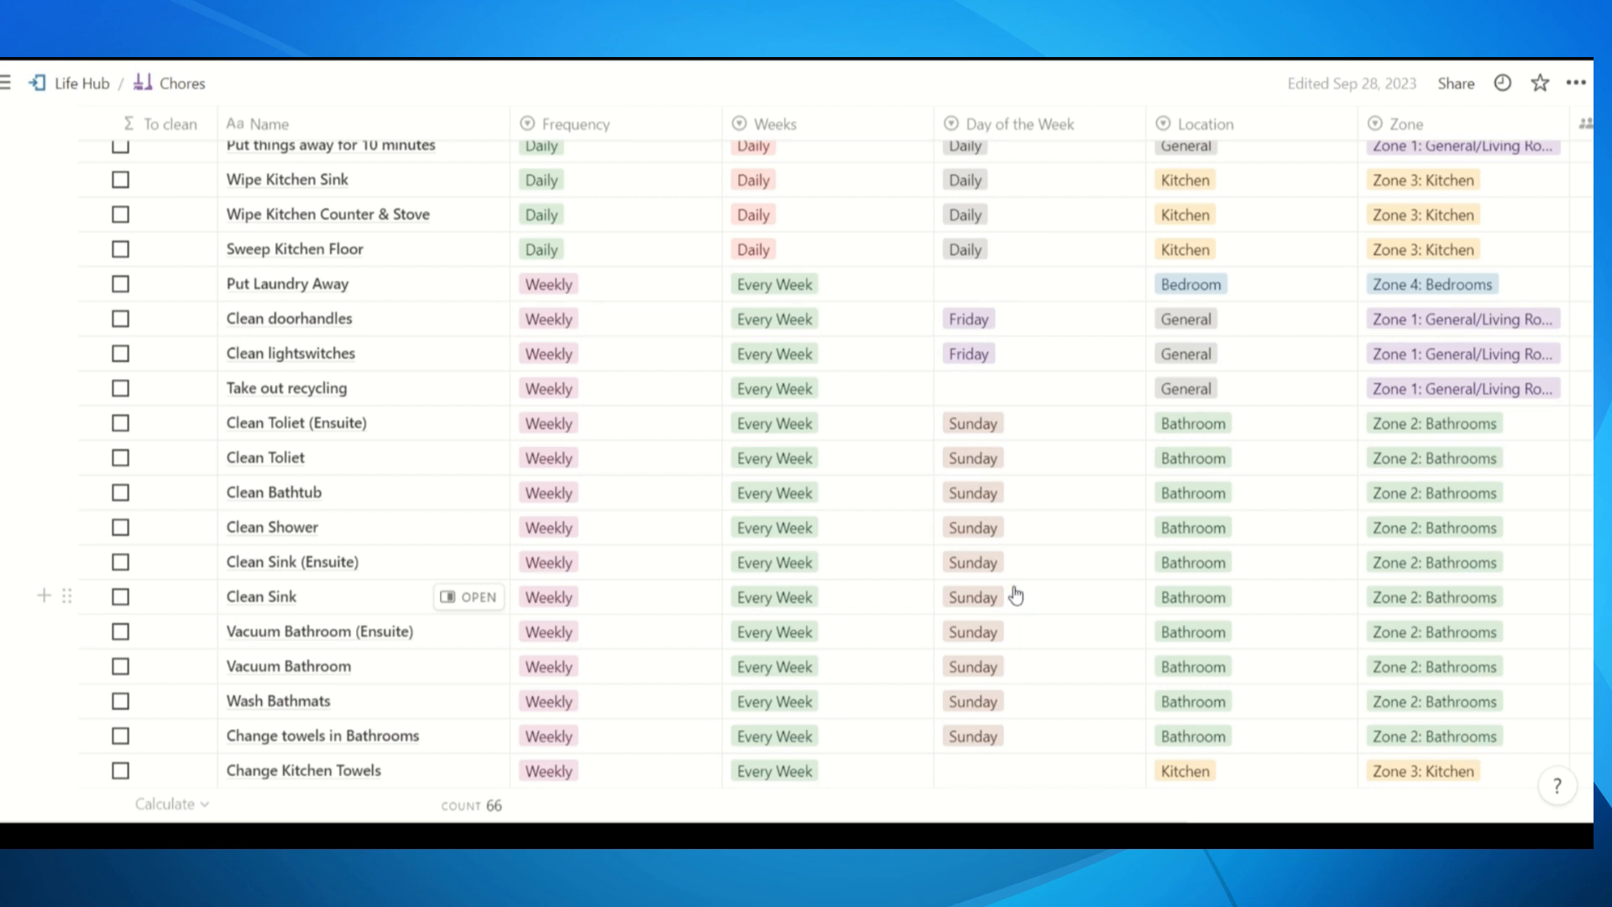
scroll(924, 550, "up", 3)
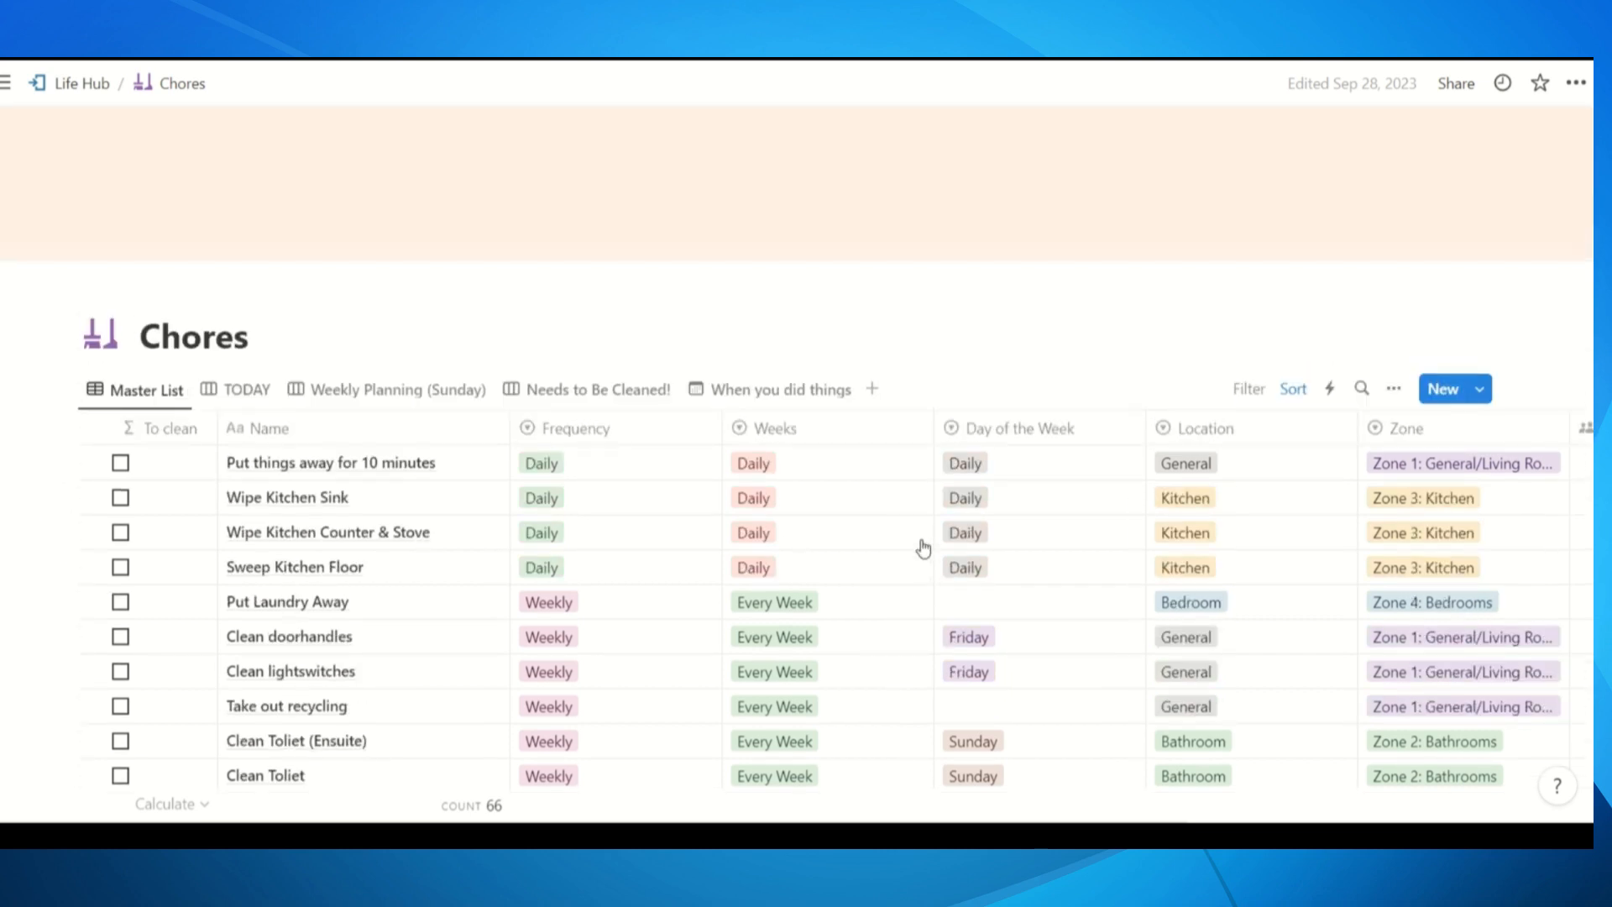
Go back to Life Hub, open this week's plan, and look over its sections down to For Next Week
left_click(69, 86)
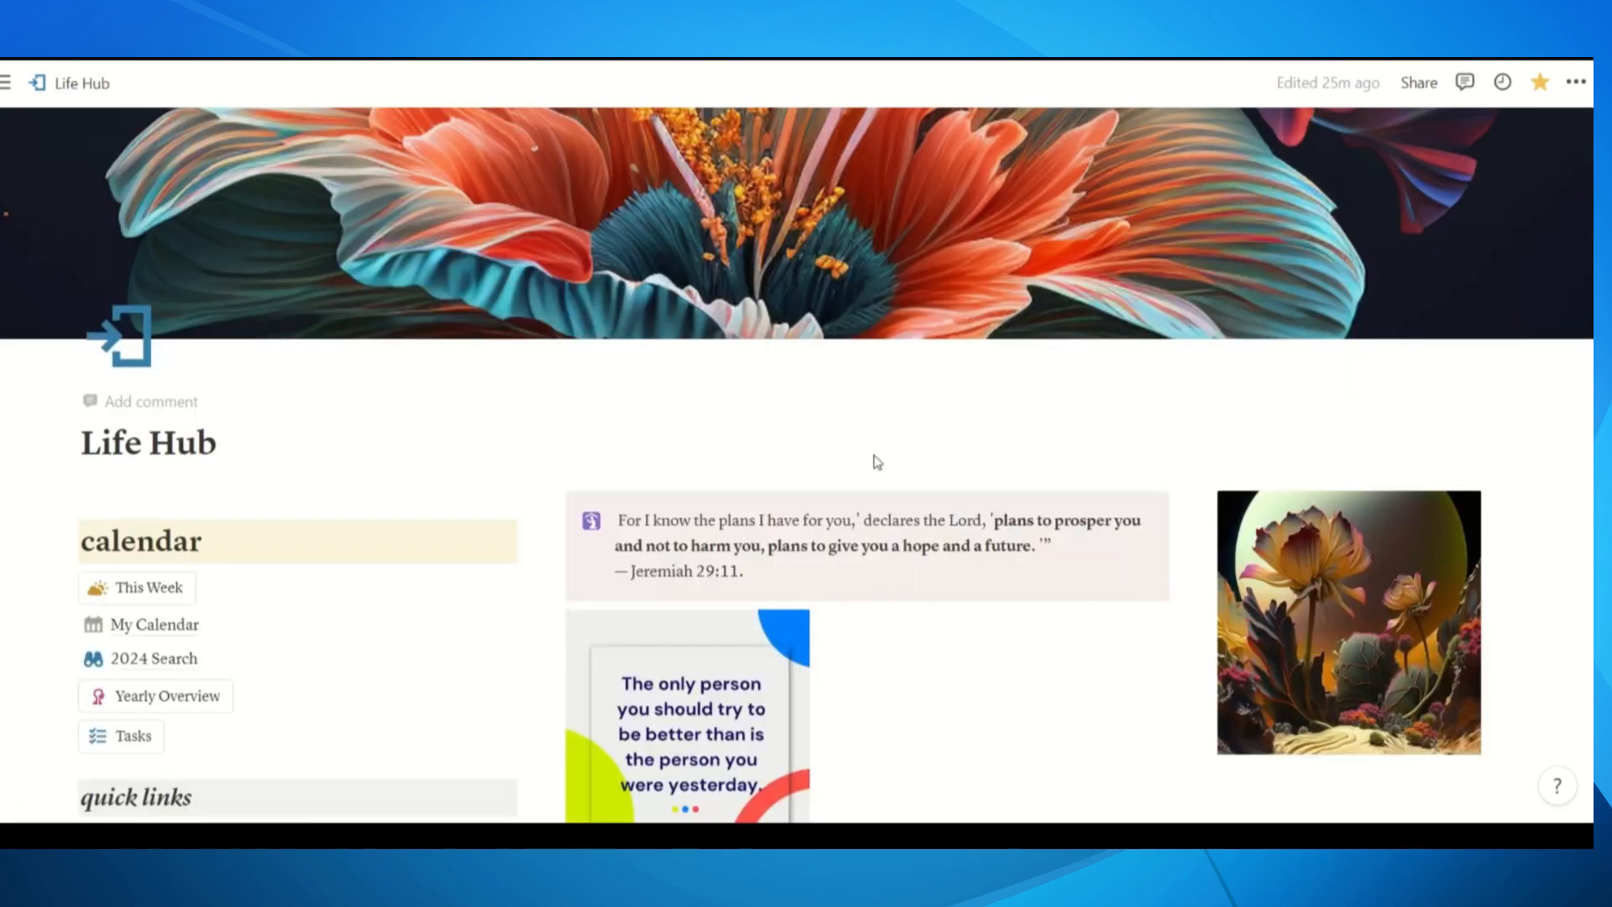
left_click(139, 588)
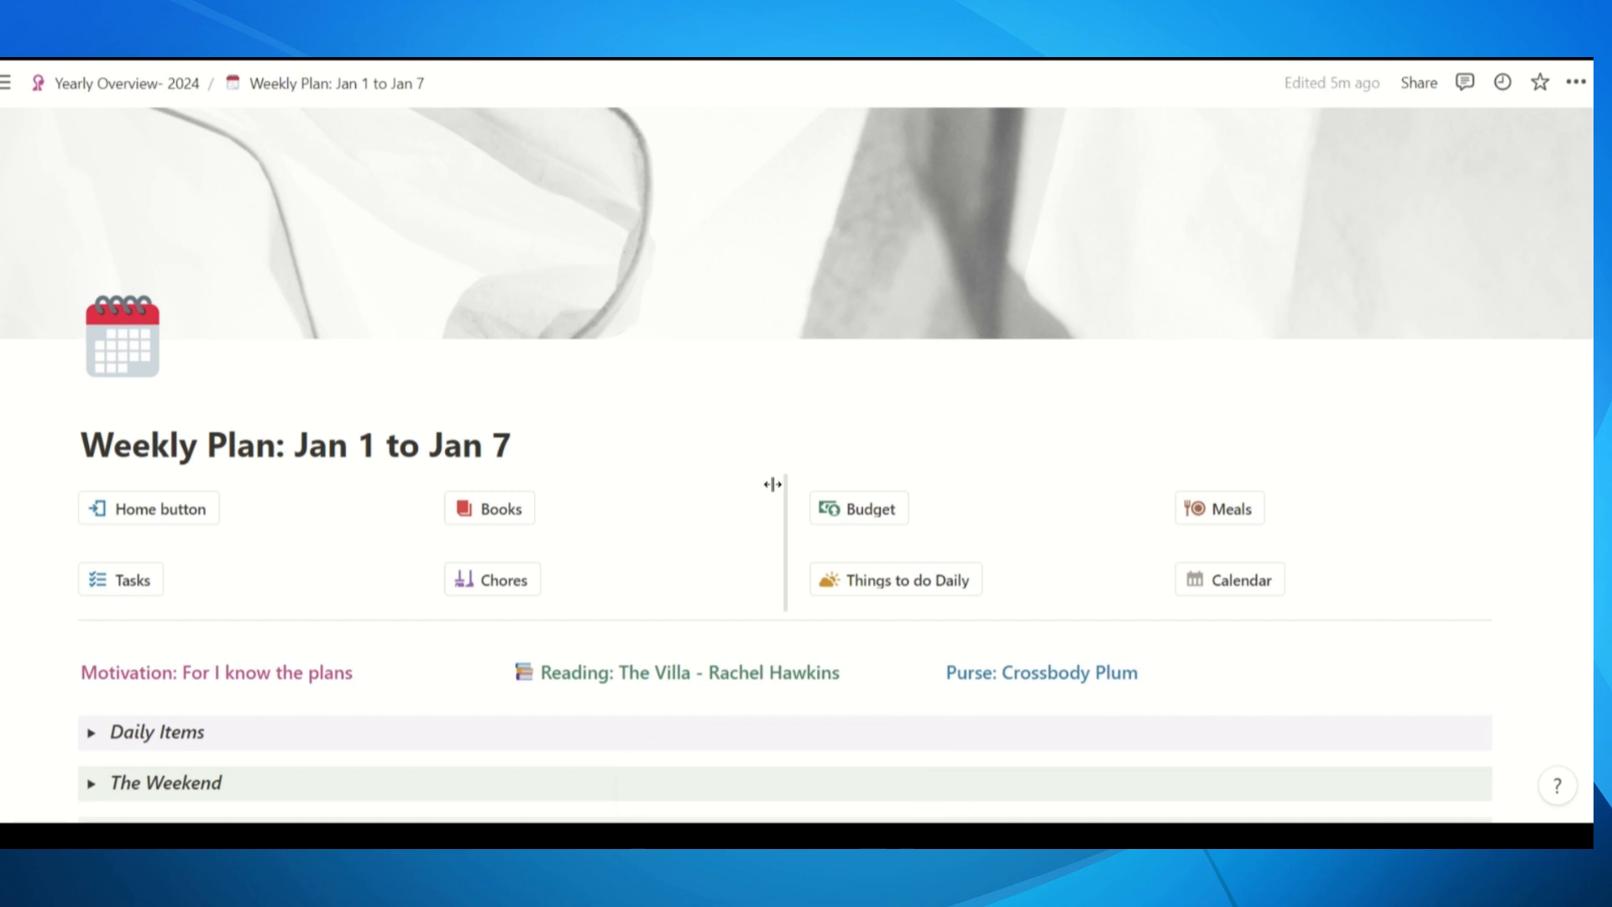
scroll(772, 485, "down", 3)
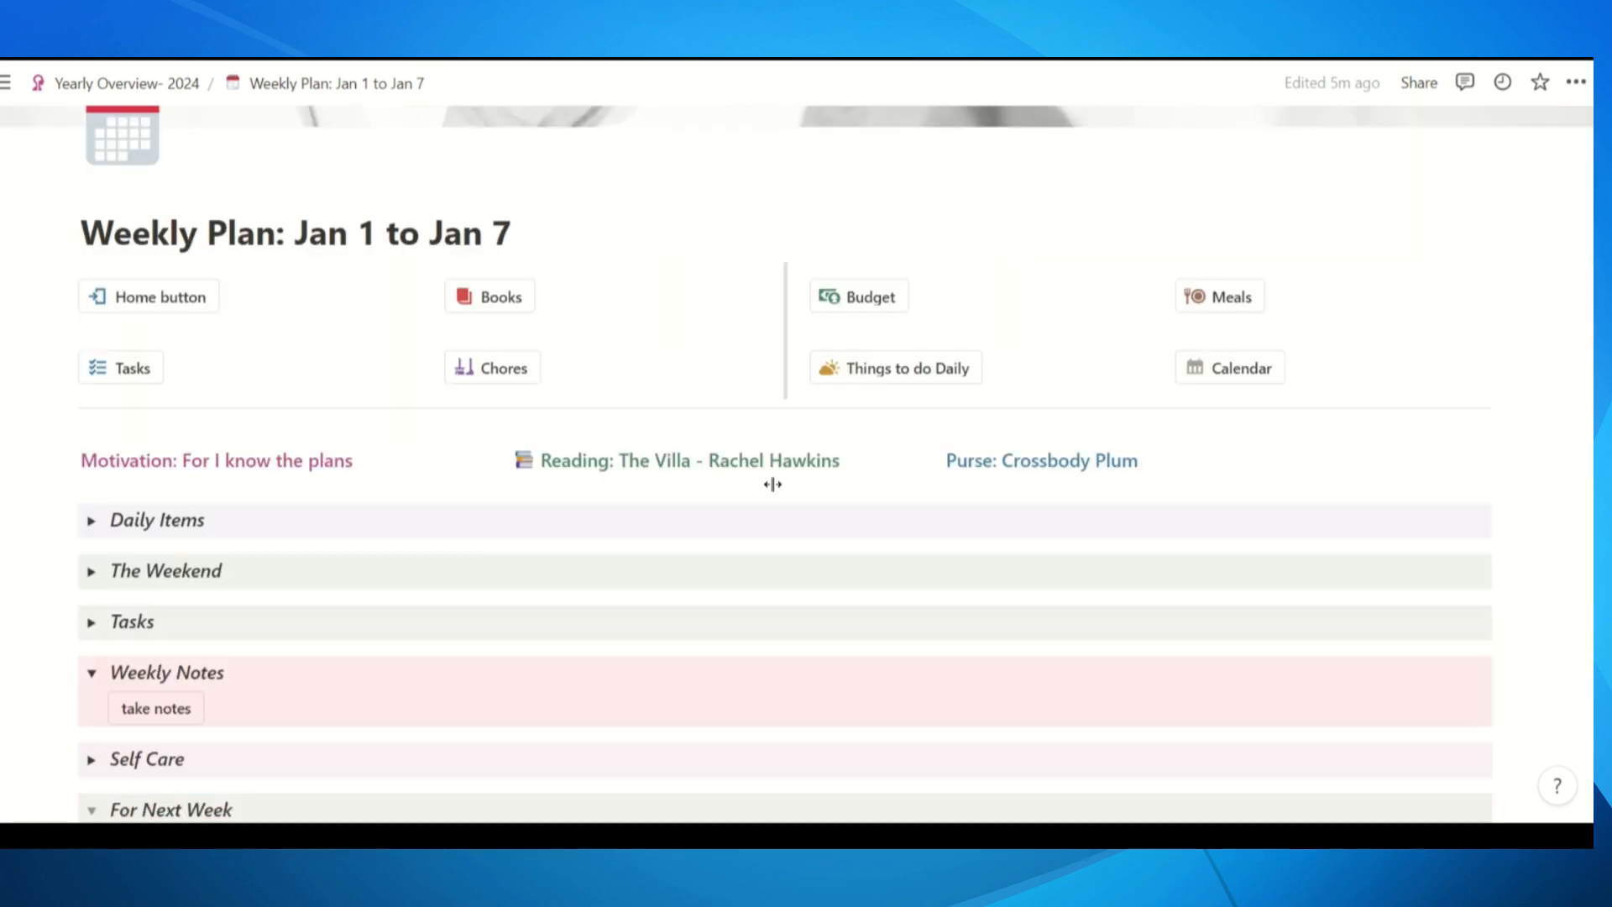
scroll(774, 485, "down", 2)
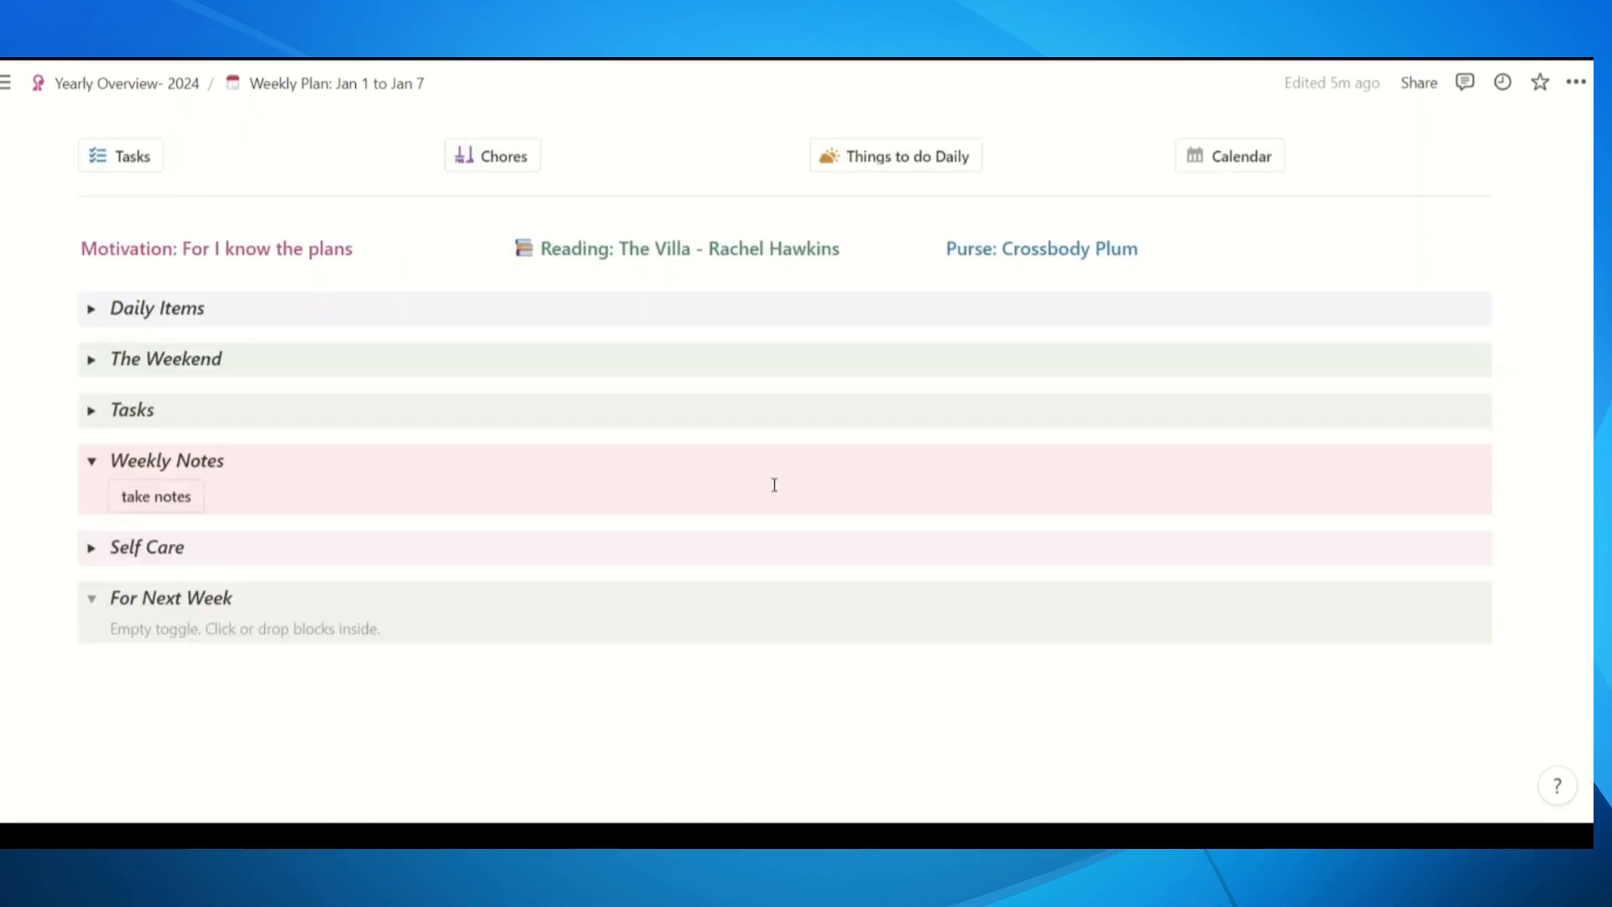
scroll(773, 483, "up", 4)
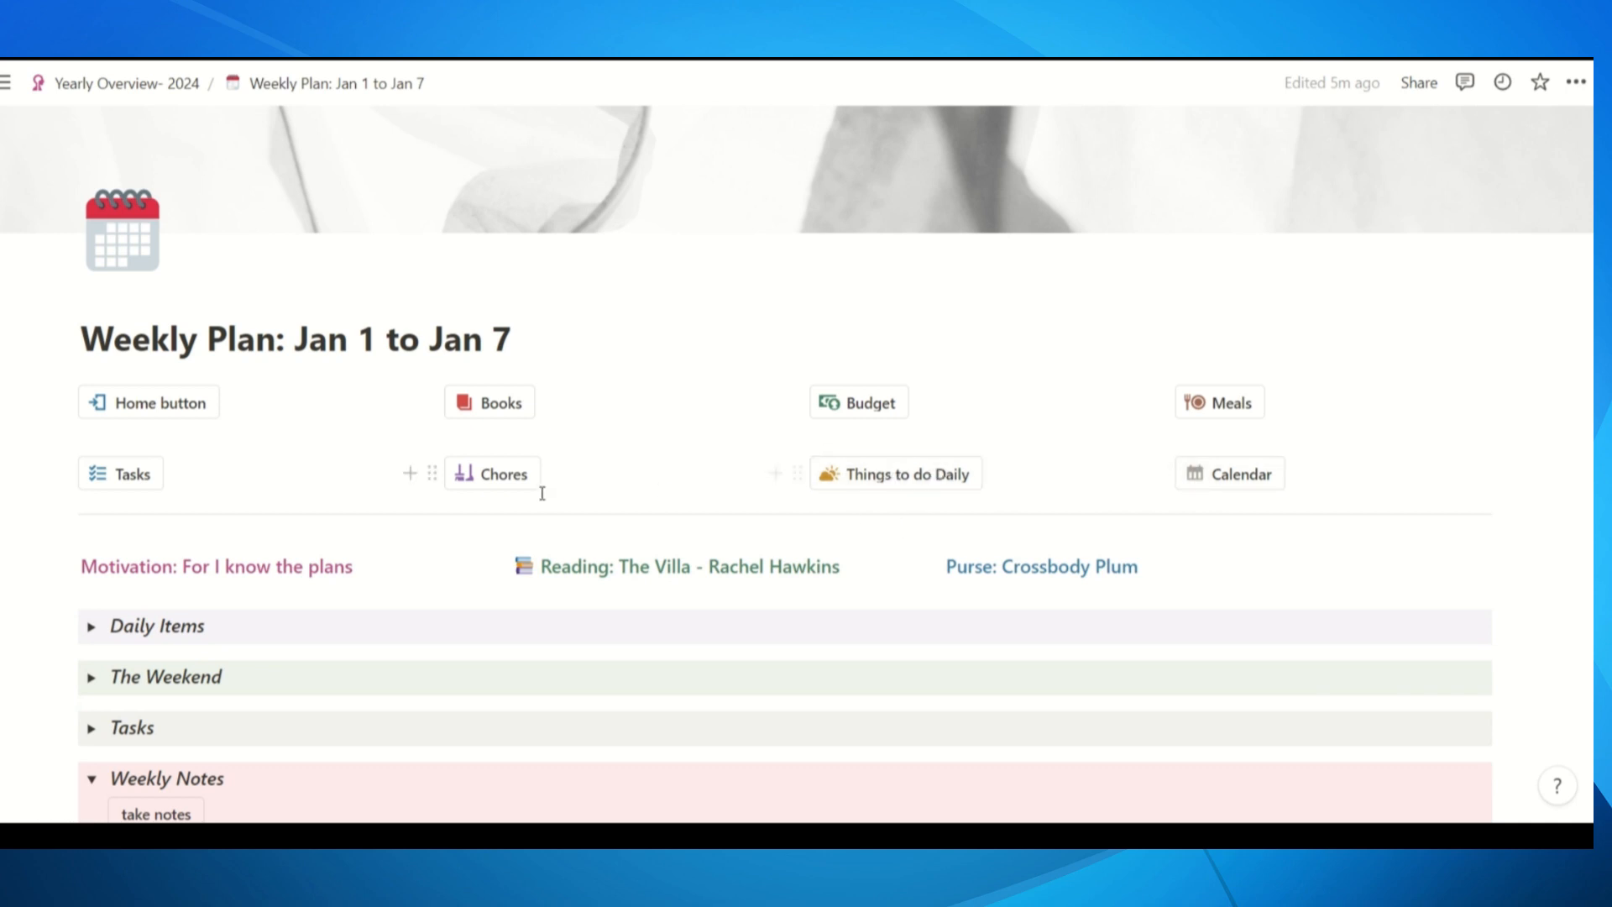
Open the things to do daily page from the weekly plan and read down through its room-by-room list
left_click(909, 476)
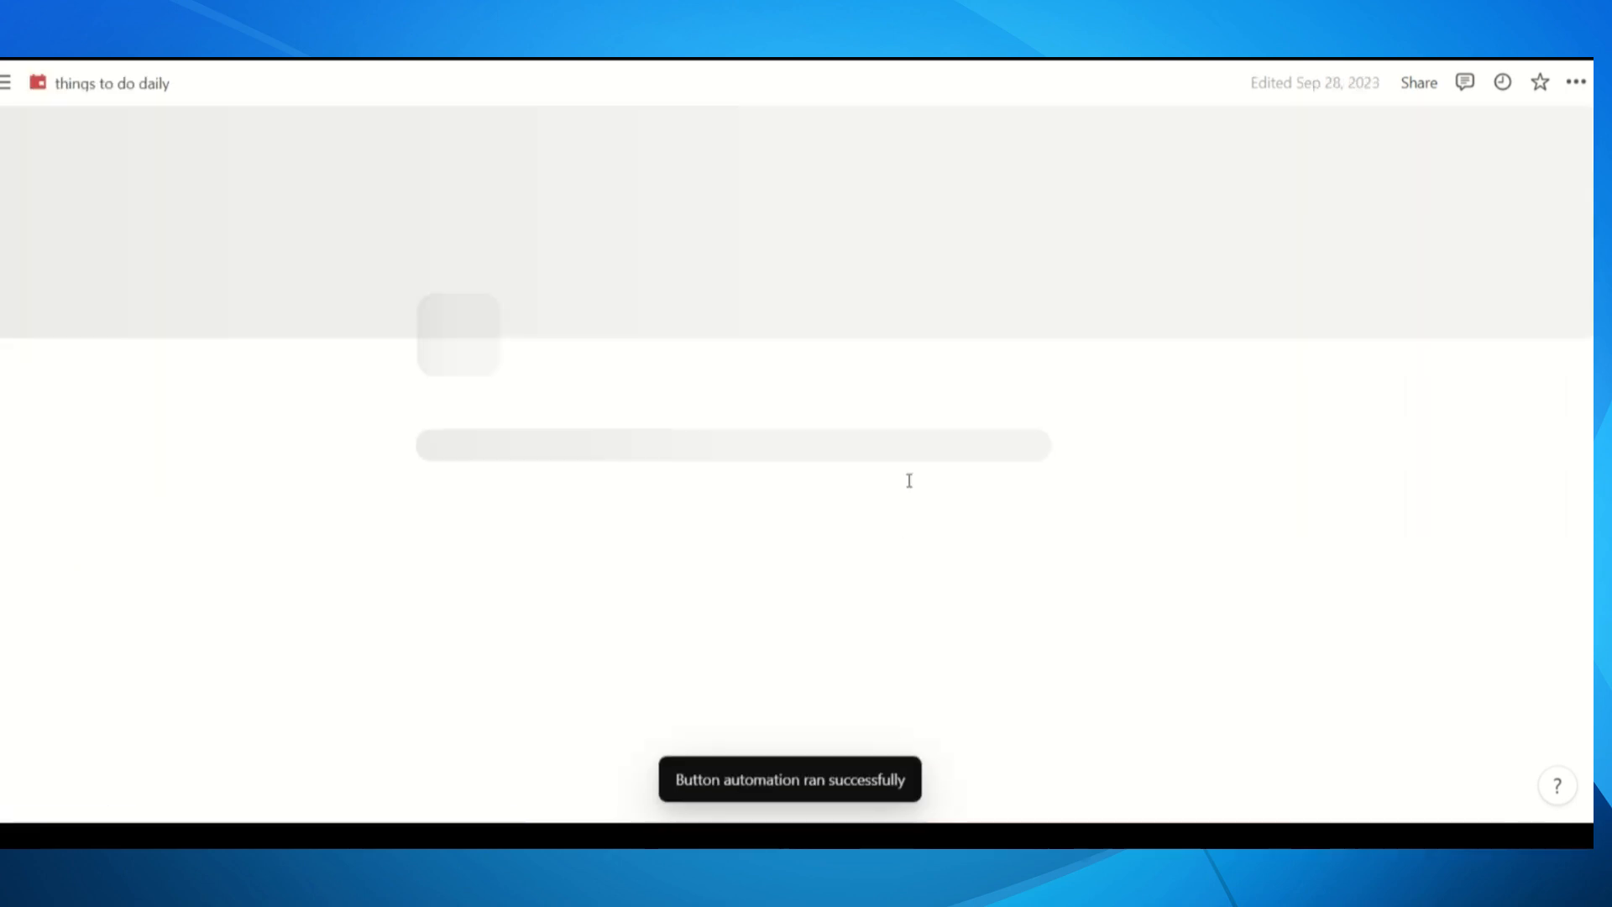
scroll(1166, 488, "down", 4)
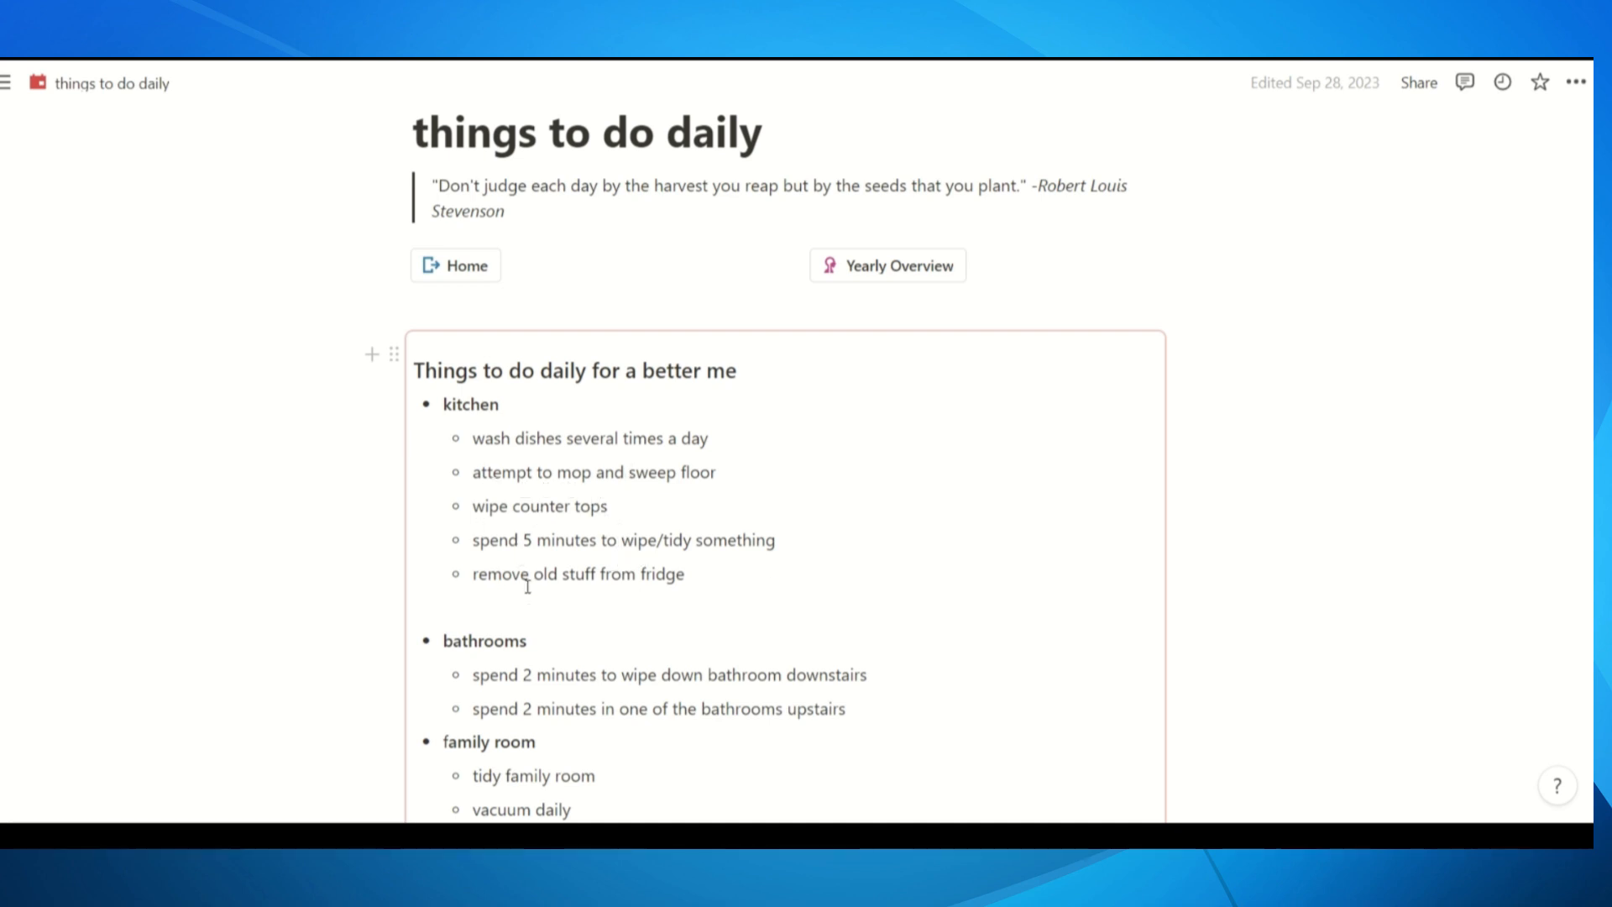
scroll(740, 578, "down", 5)
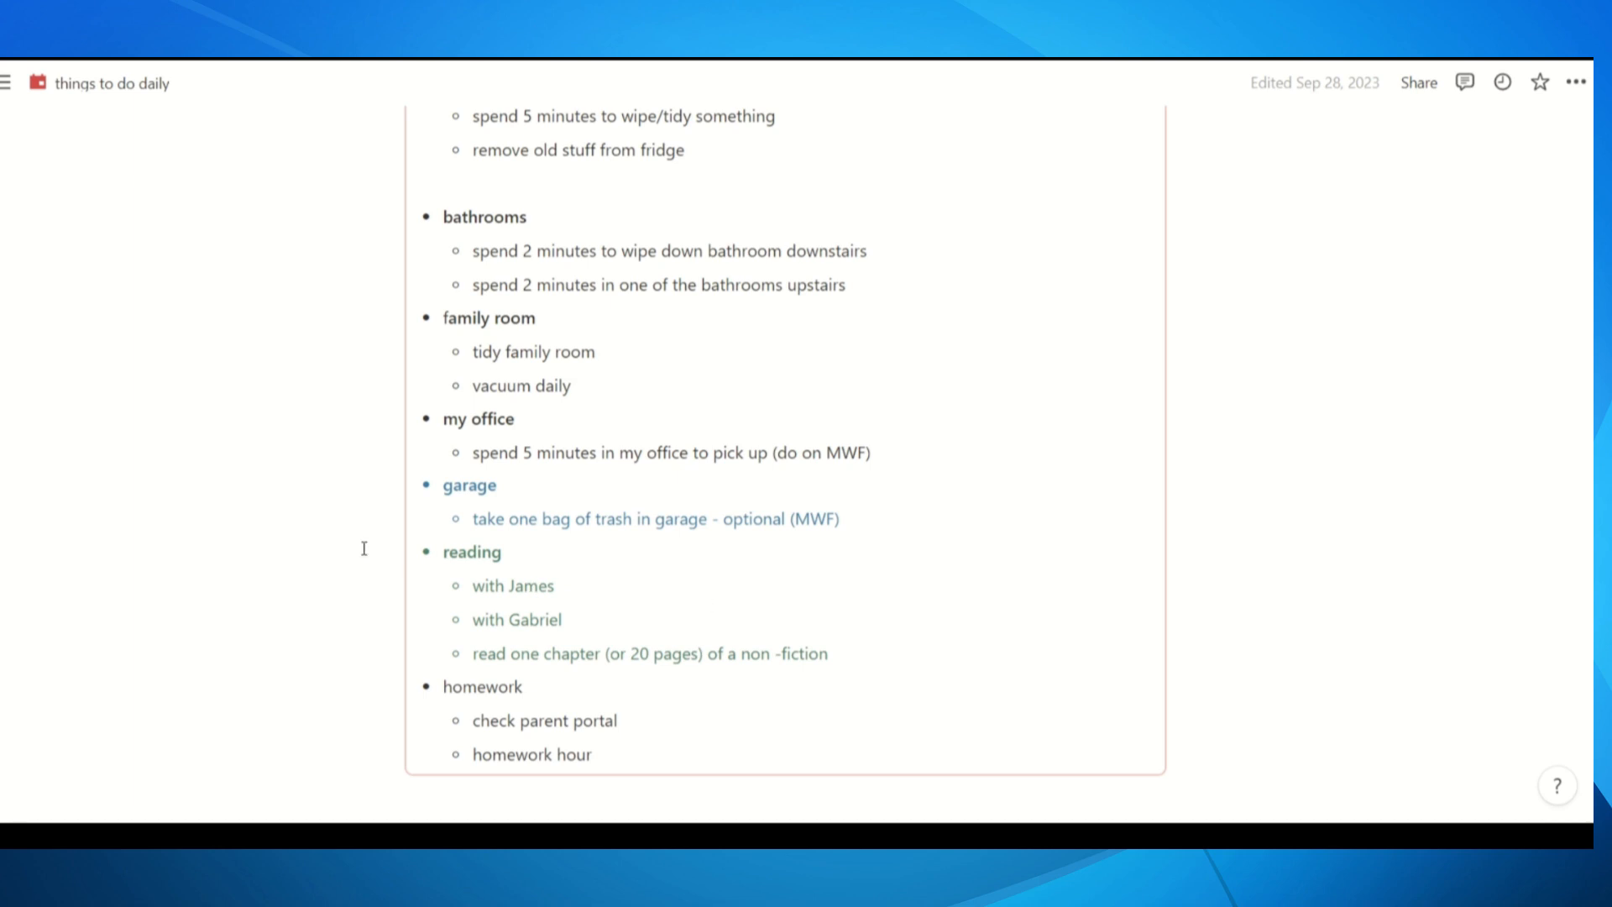
Highlight the reading entries and the check parent portal item in the daily list, then clear the selection
left_click_drag(449, 552, 597, 618)
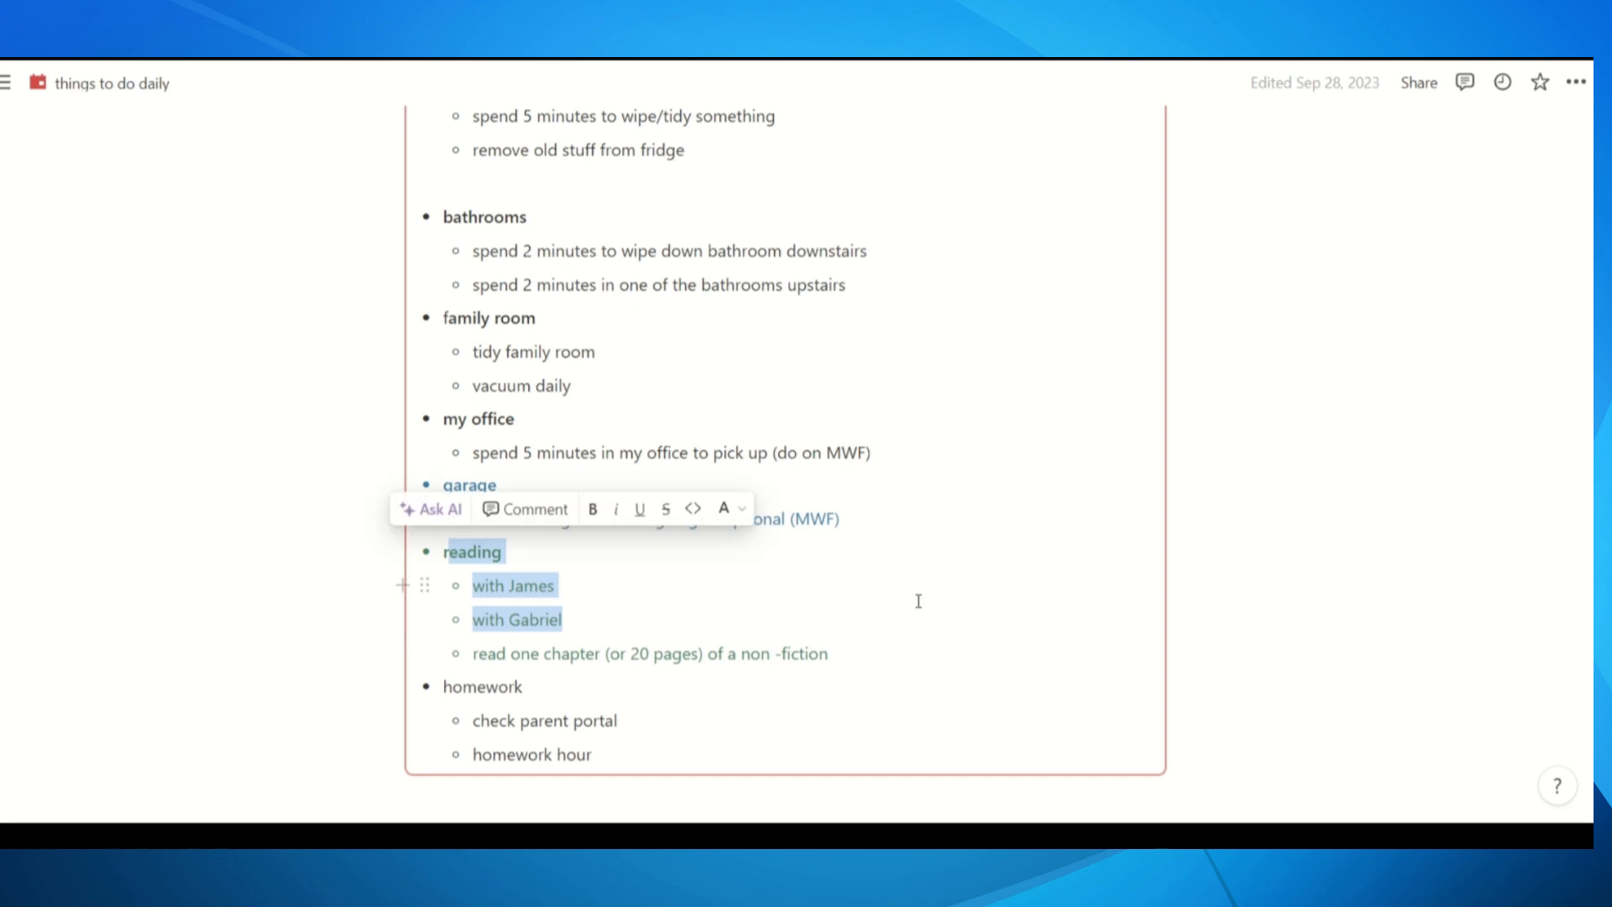
left_click(747, 623)
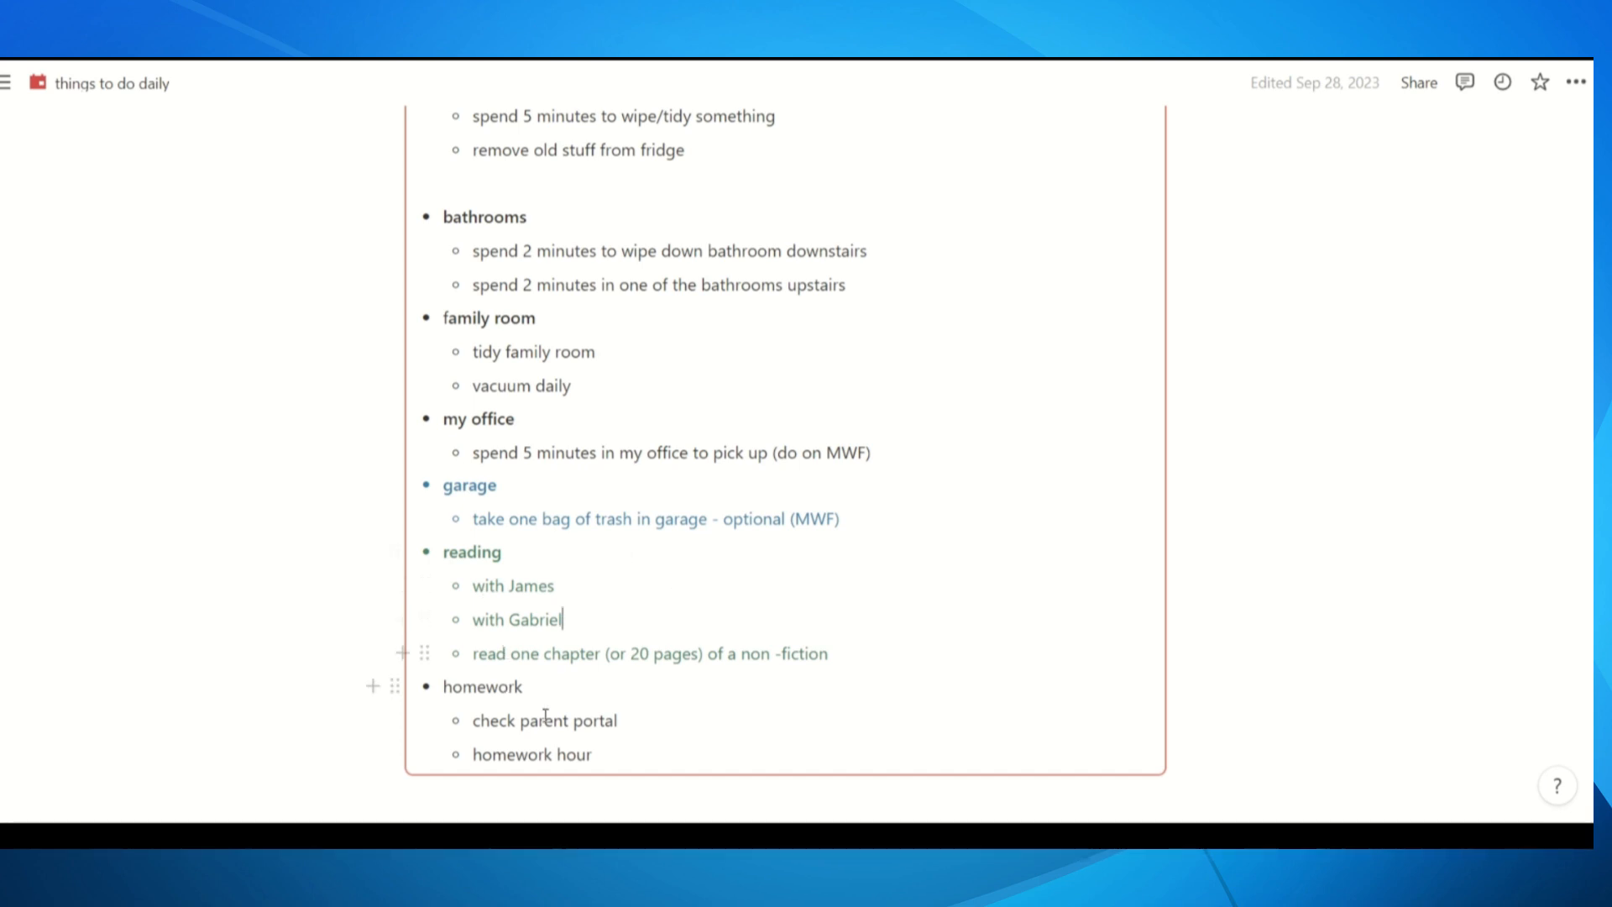
left_click_drag(641, 719, 423, 721)
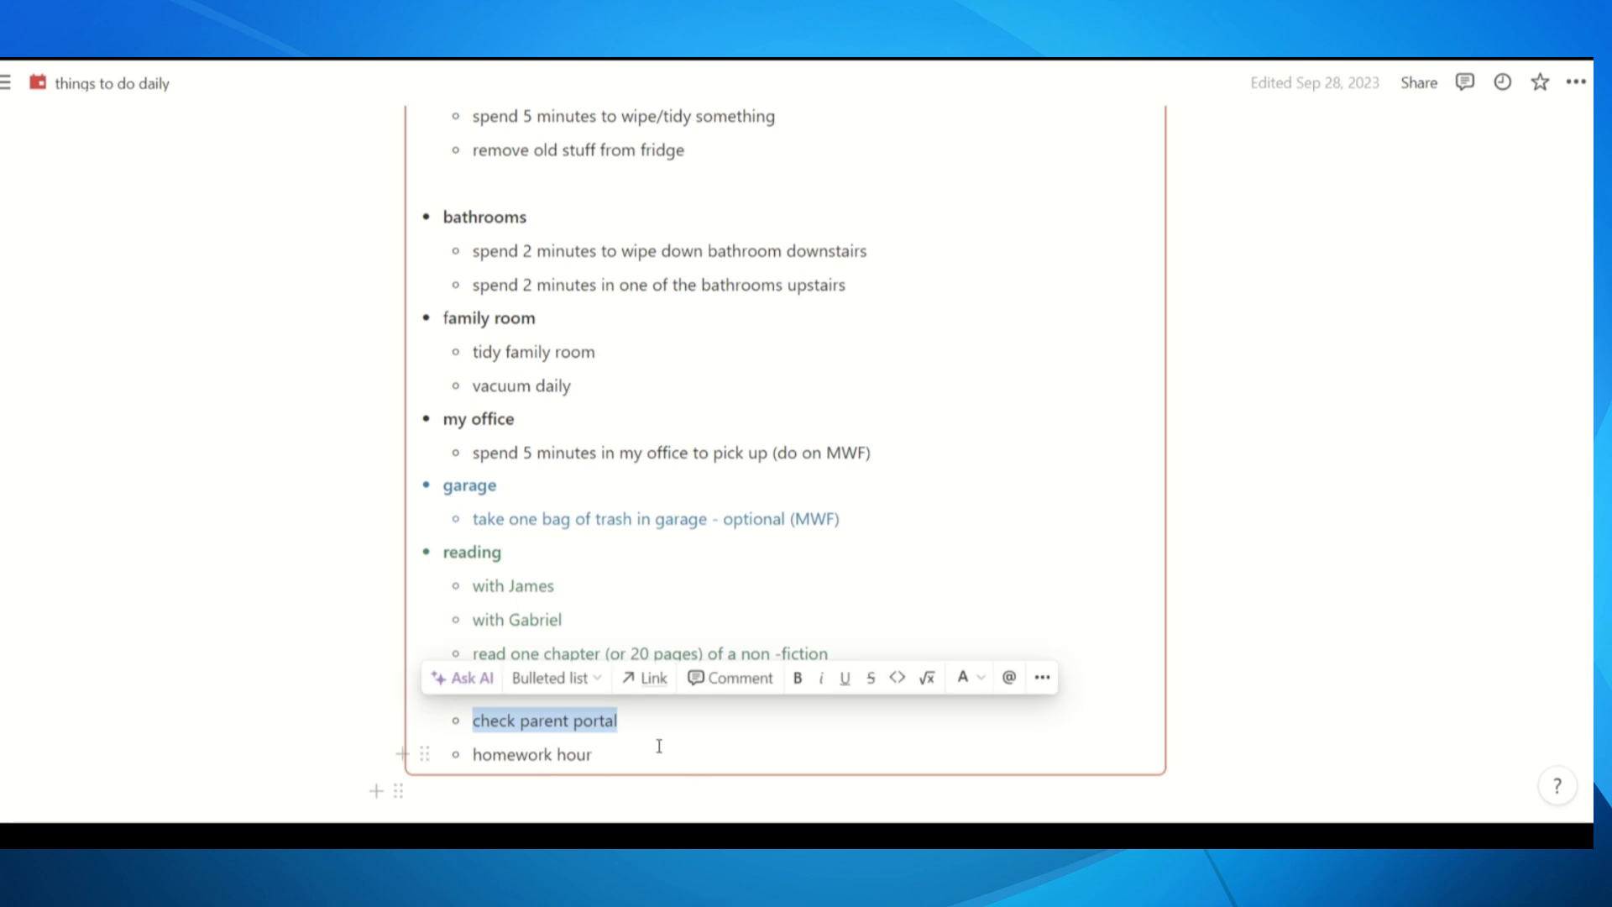
left_click_drag(606, 770, 607, 760)
left_click(610, 755)
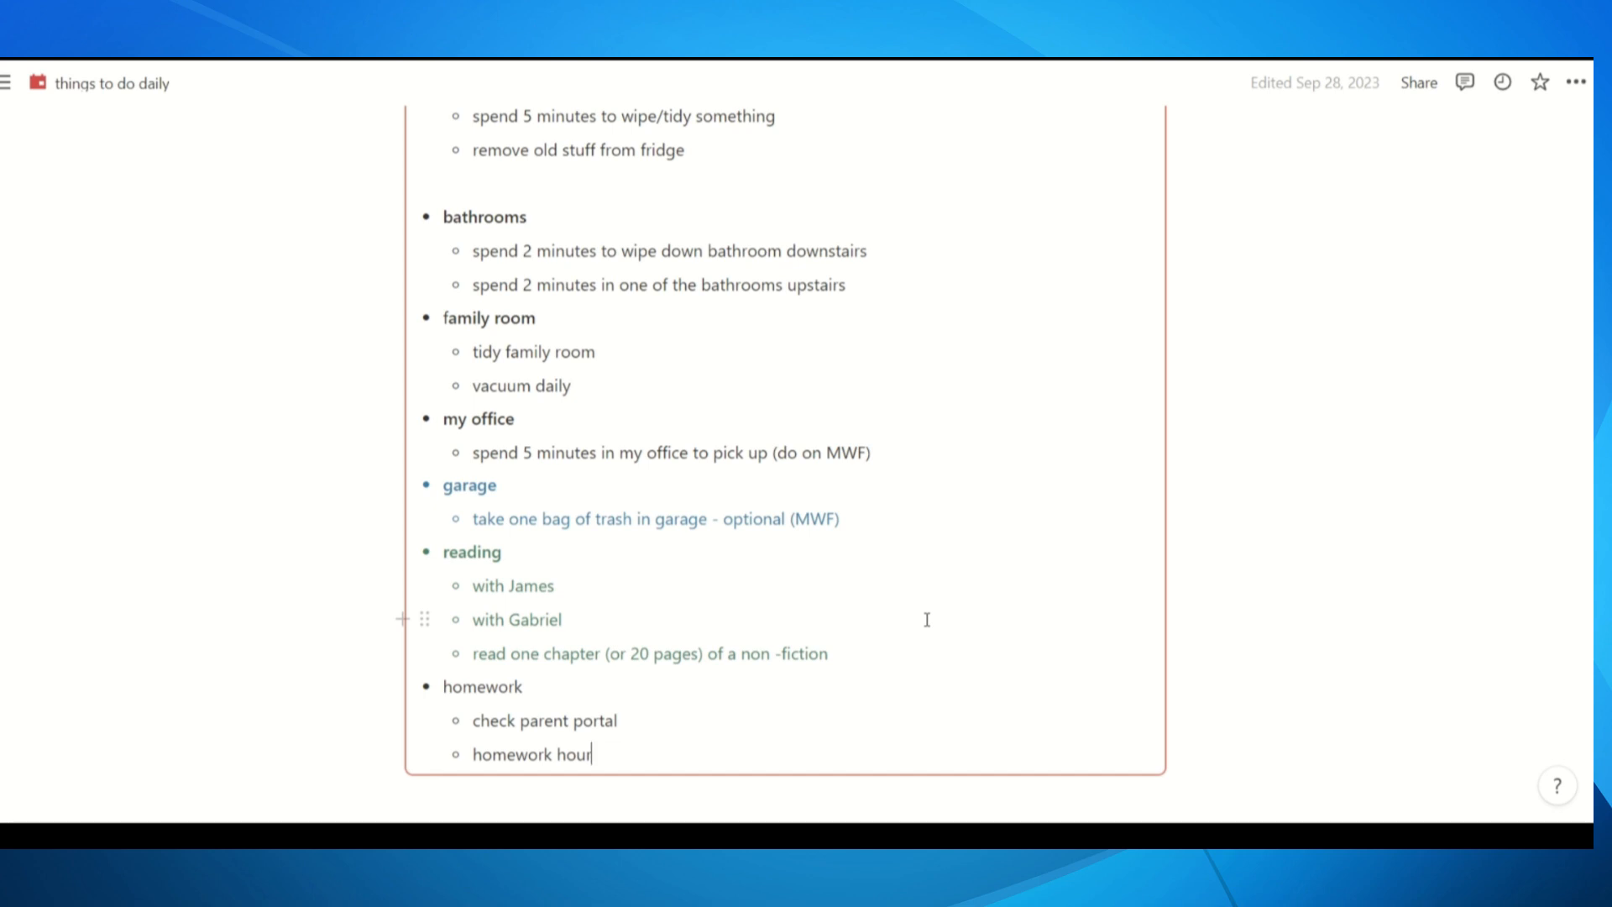
Review the daily list once more from the kitchen items down, then open the Yearly Overview page from it
scroll(899, 558, "up", 5)
scroll(899, 557, "down", 3)
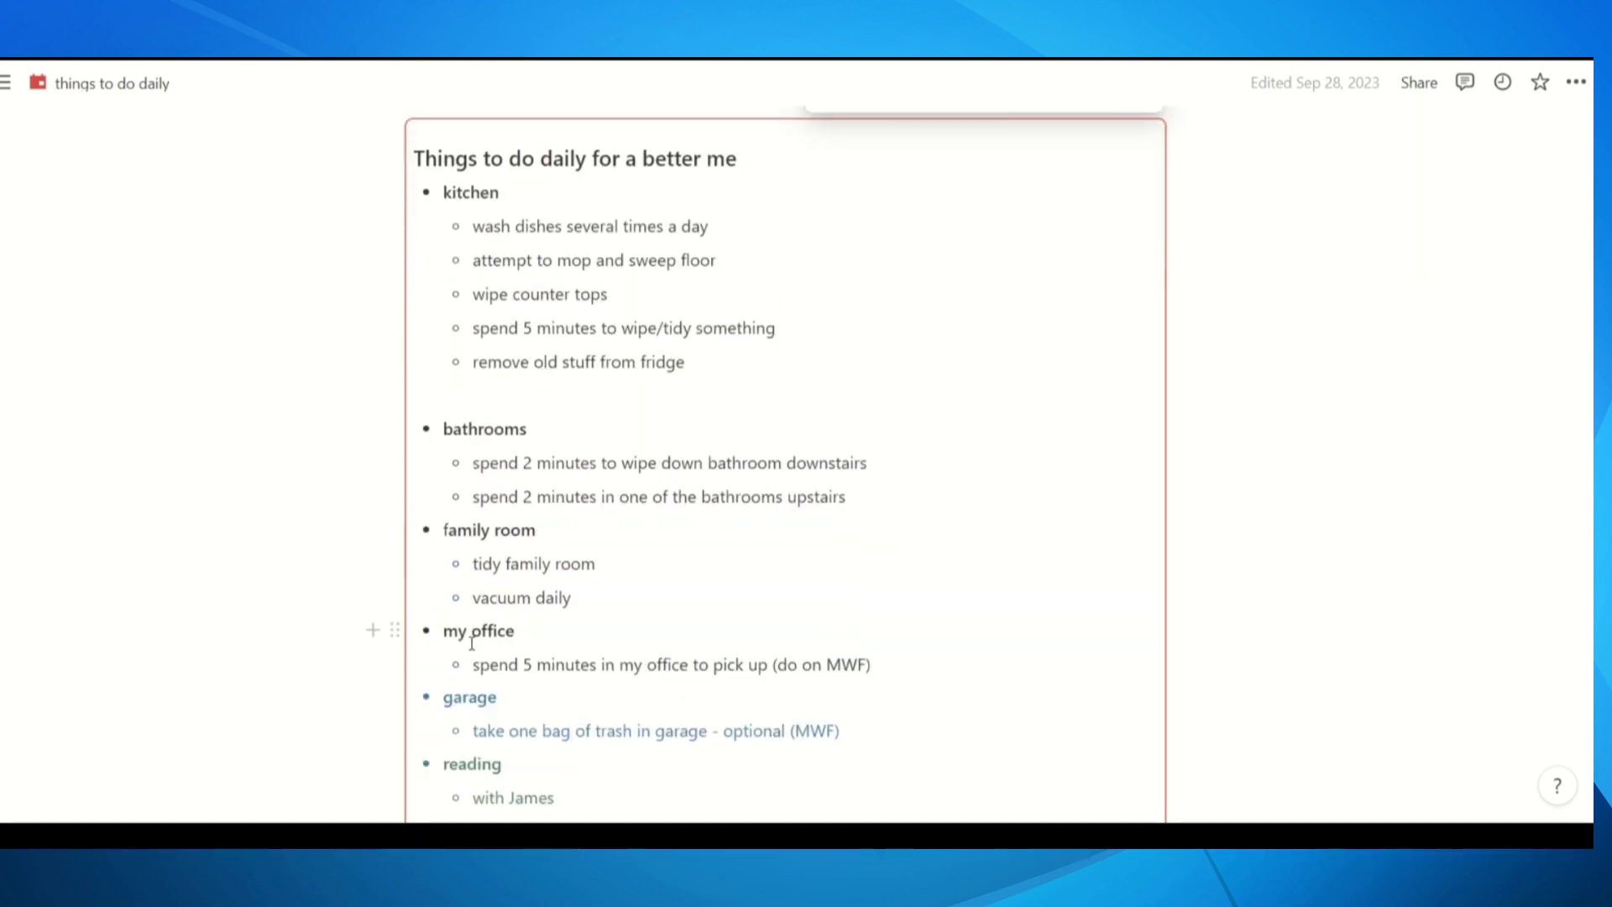
scroll(871, 635, "down", 3)
scroll(871, 635, "up", 4)
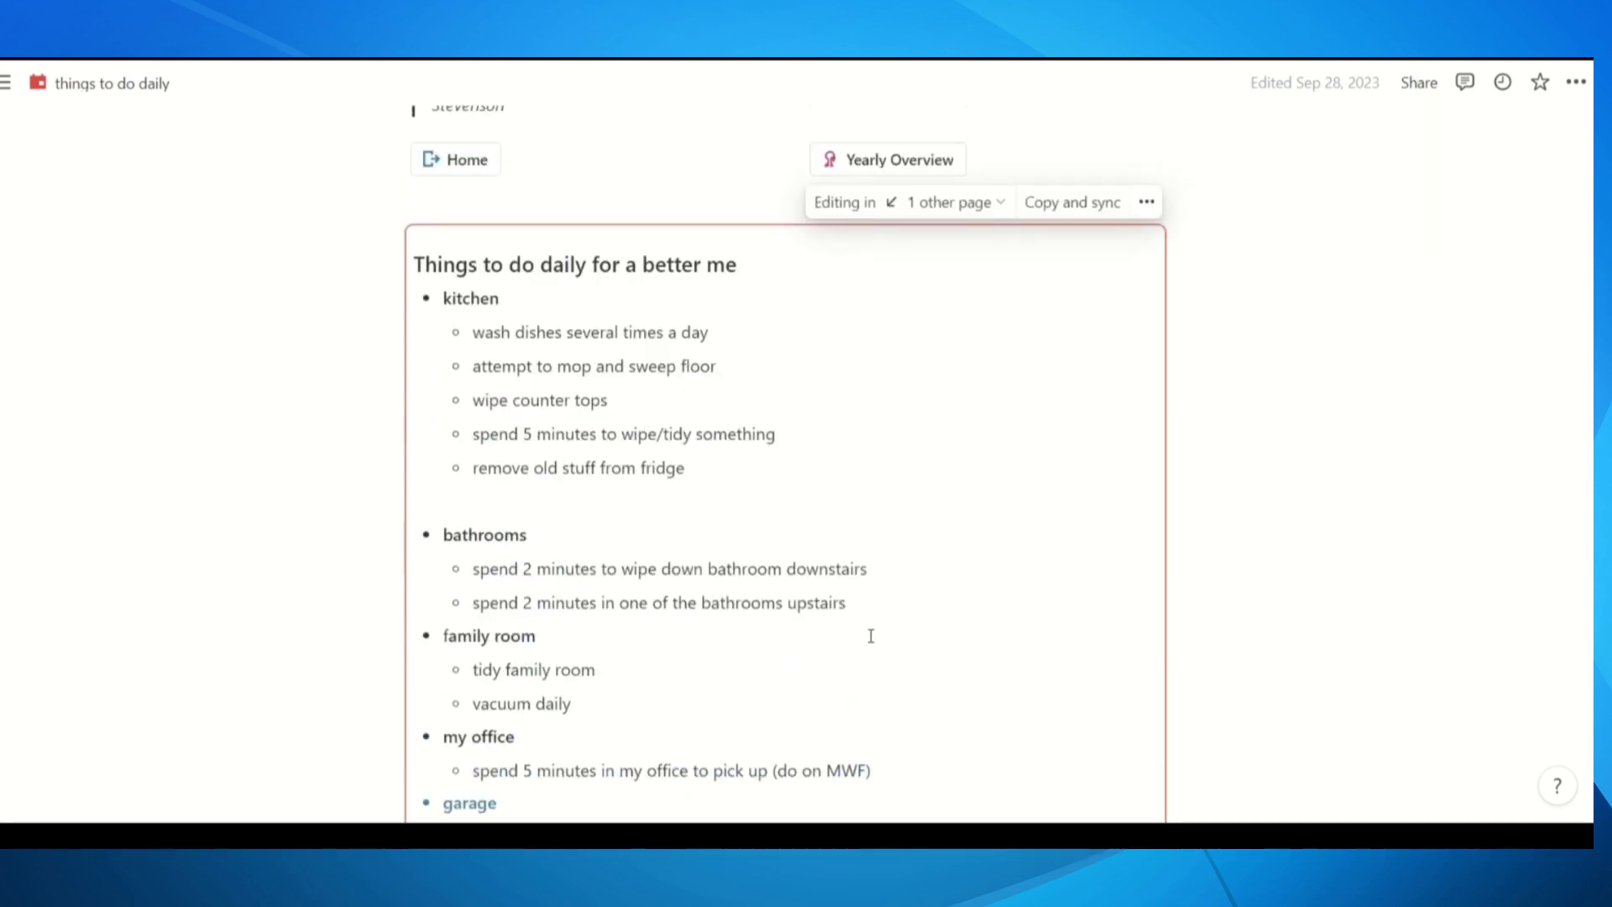
left_click(1319, 409)
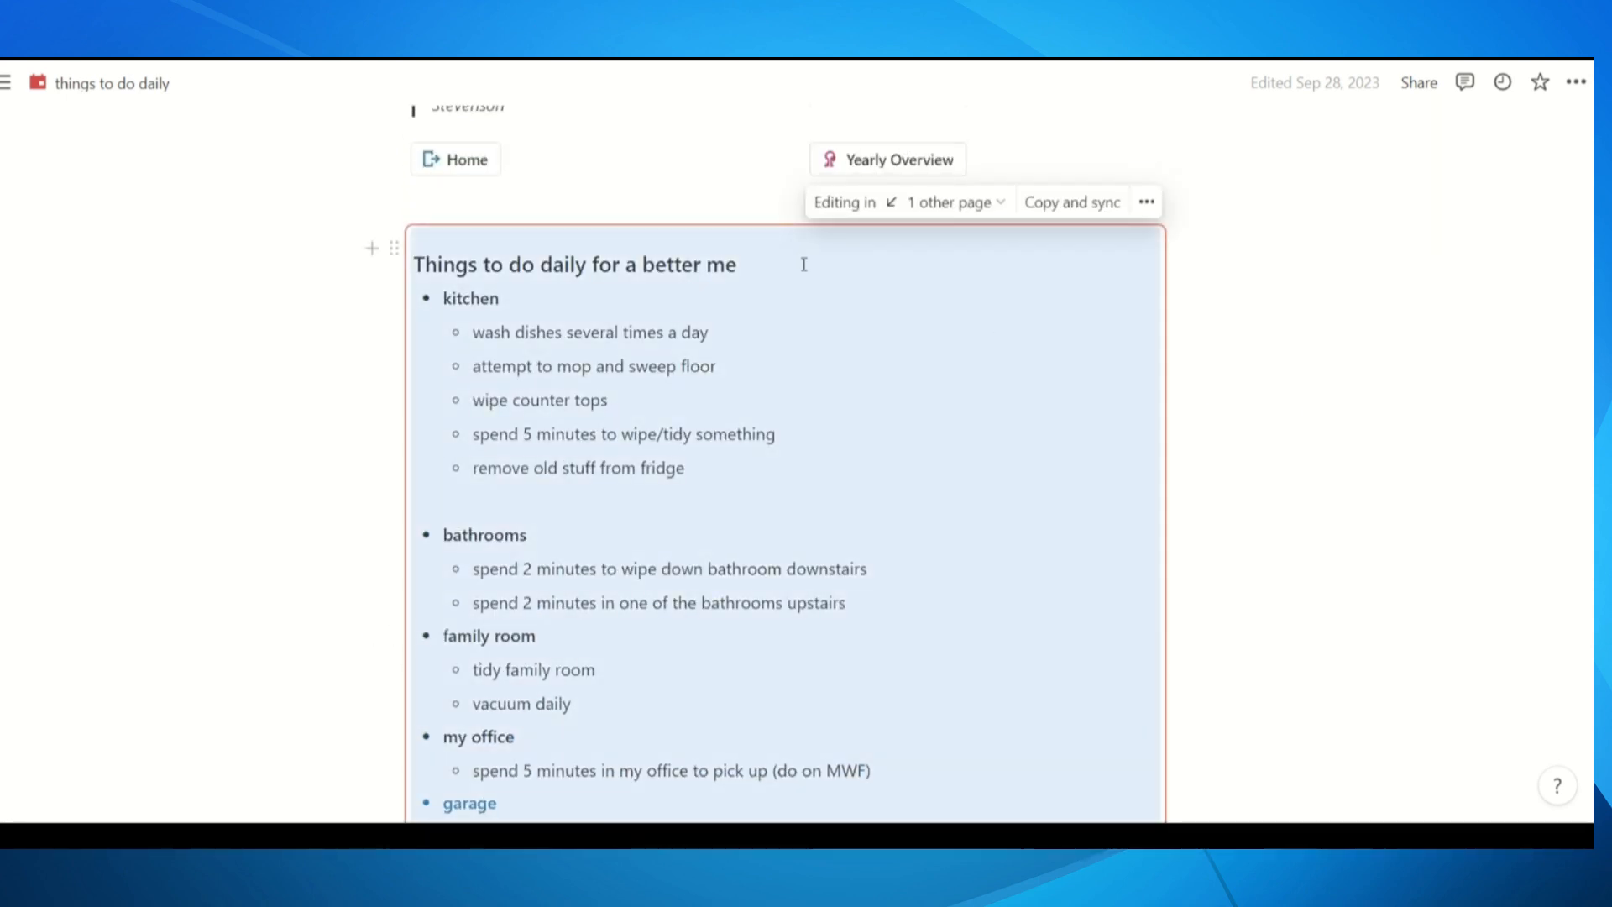
scroll(519, 181, "up", 4)
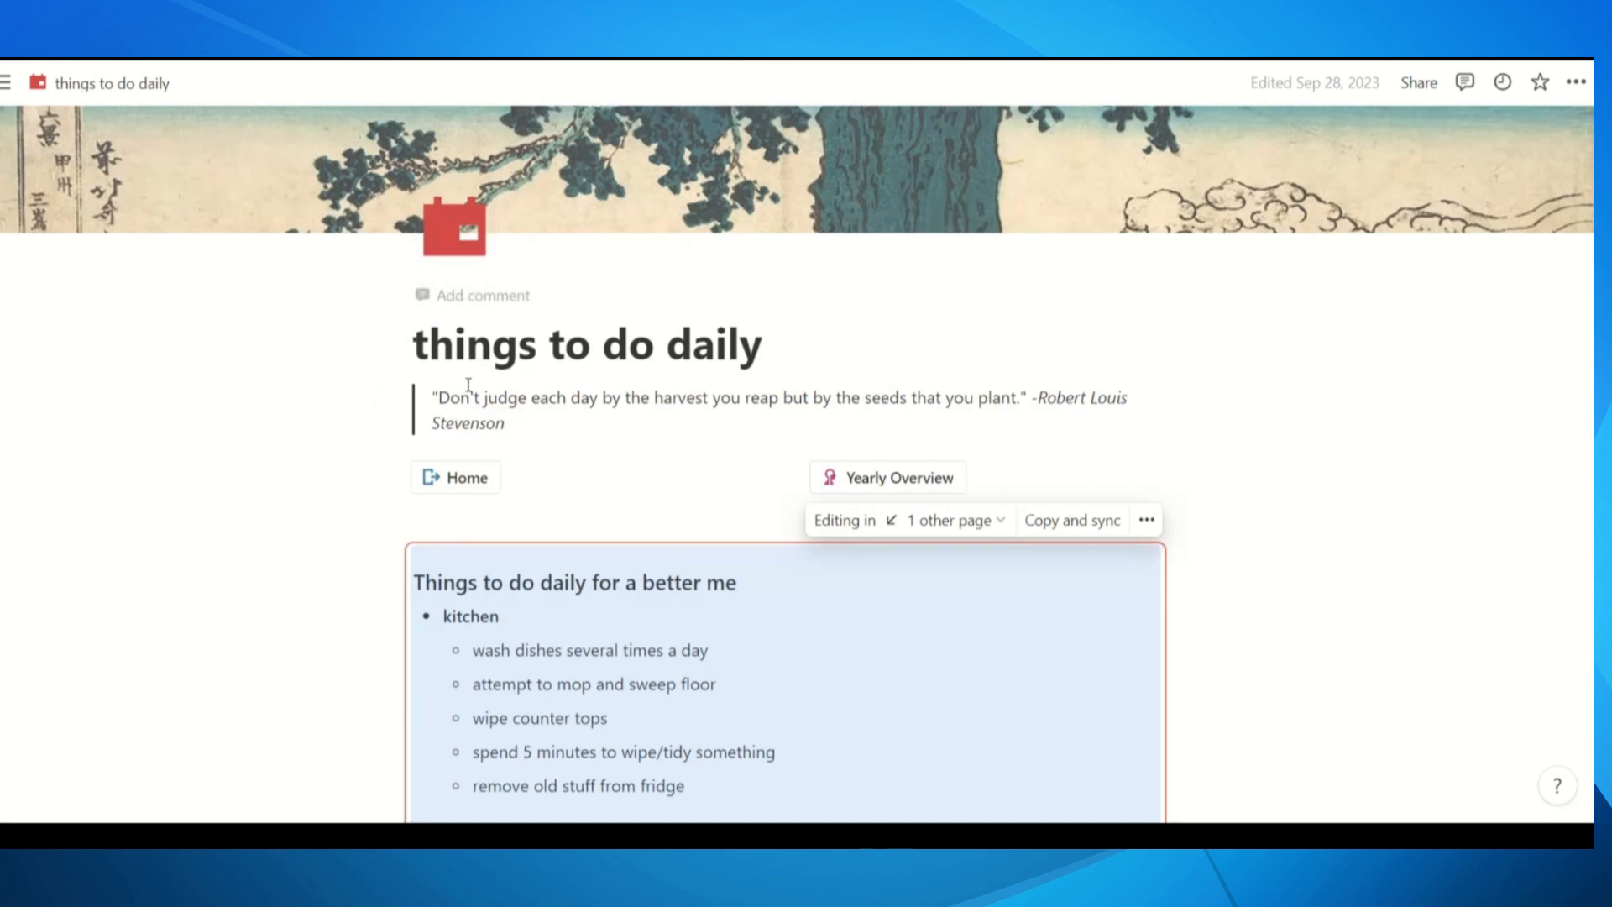
left_click(902, 489)
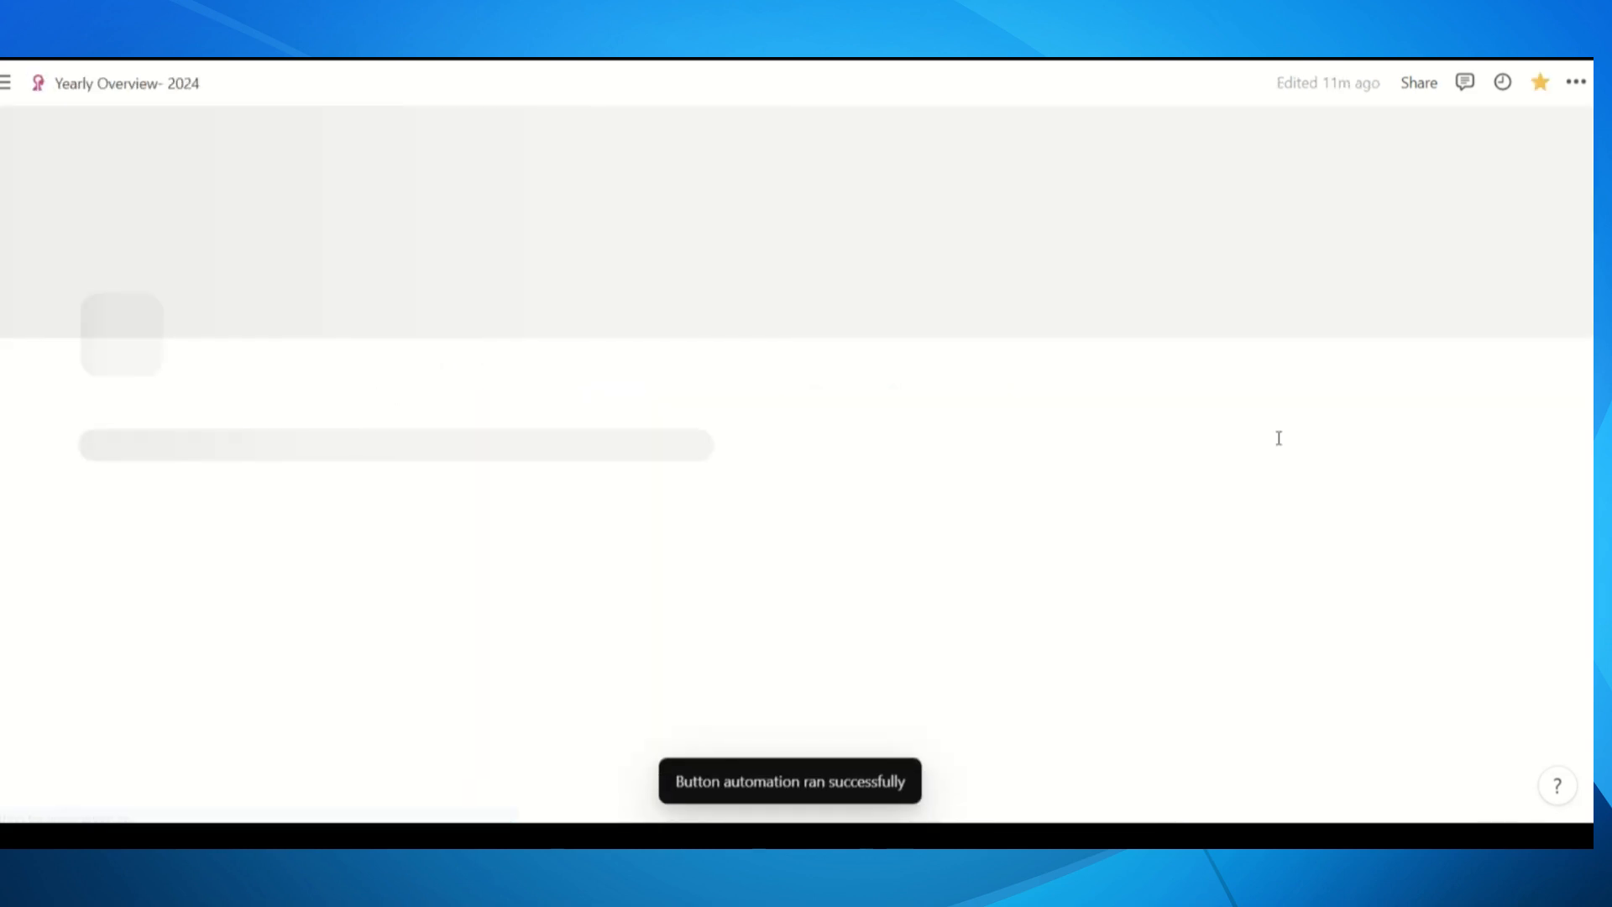
Move Weekly Plan: Jan 1 to Jan 7 above the template under This Week, and open it
scroll(1291, 437, "down", 4)
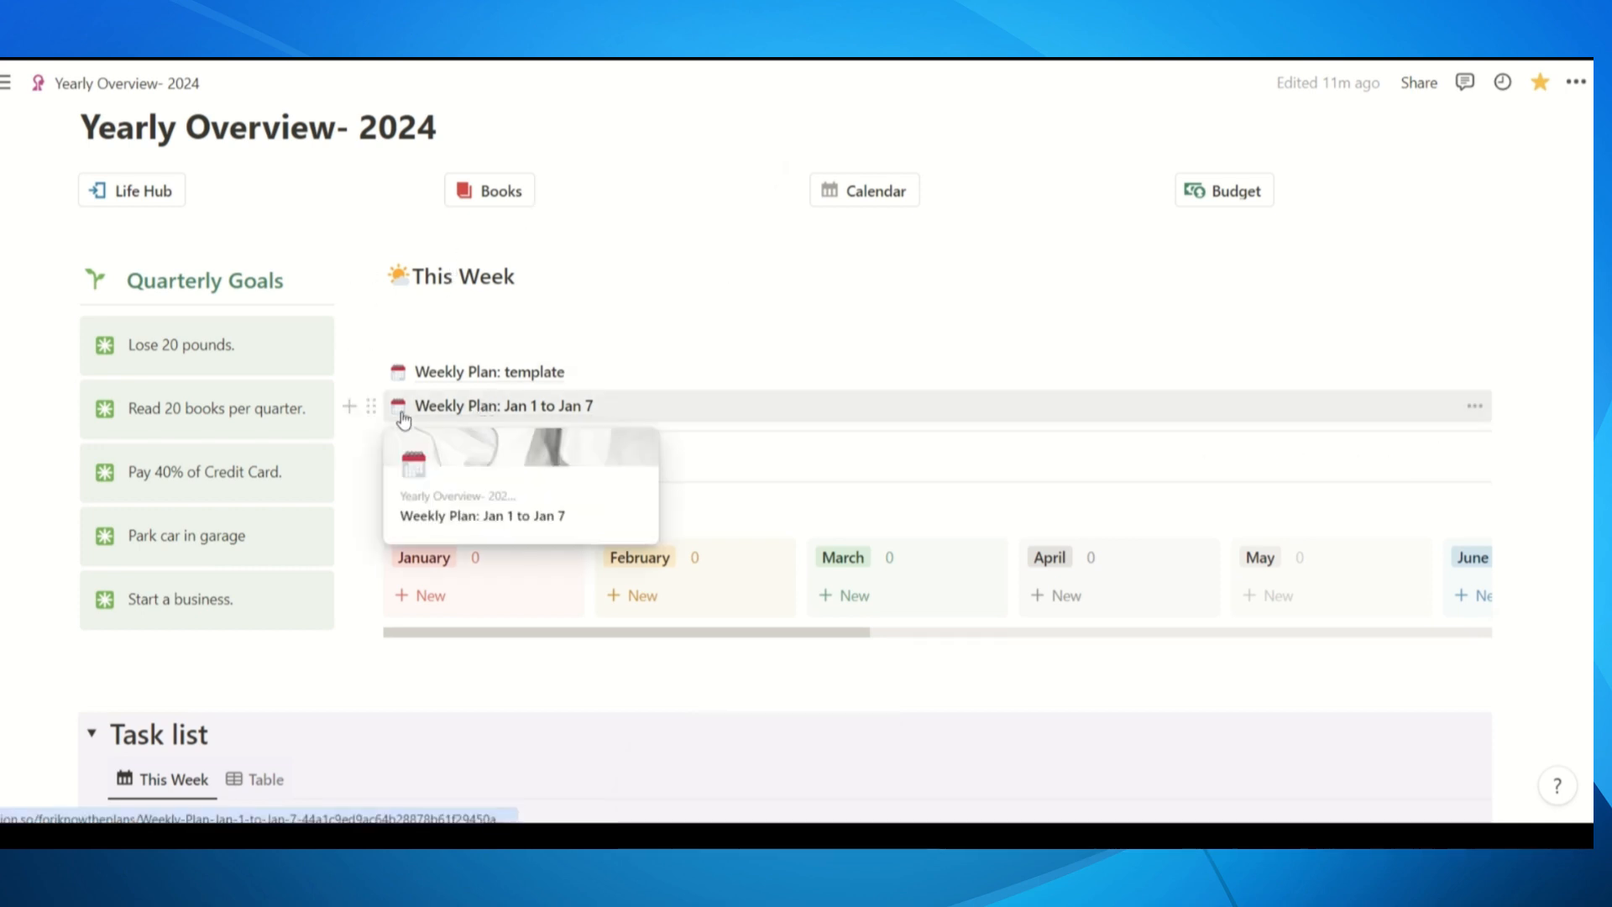
left_click_drag(396, 406, 396, 300)
left_click(489, 311)
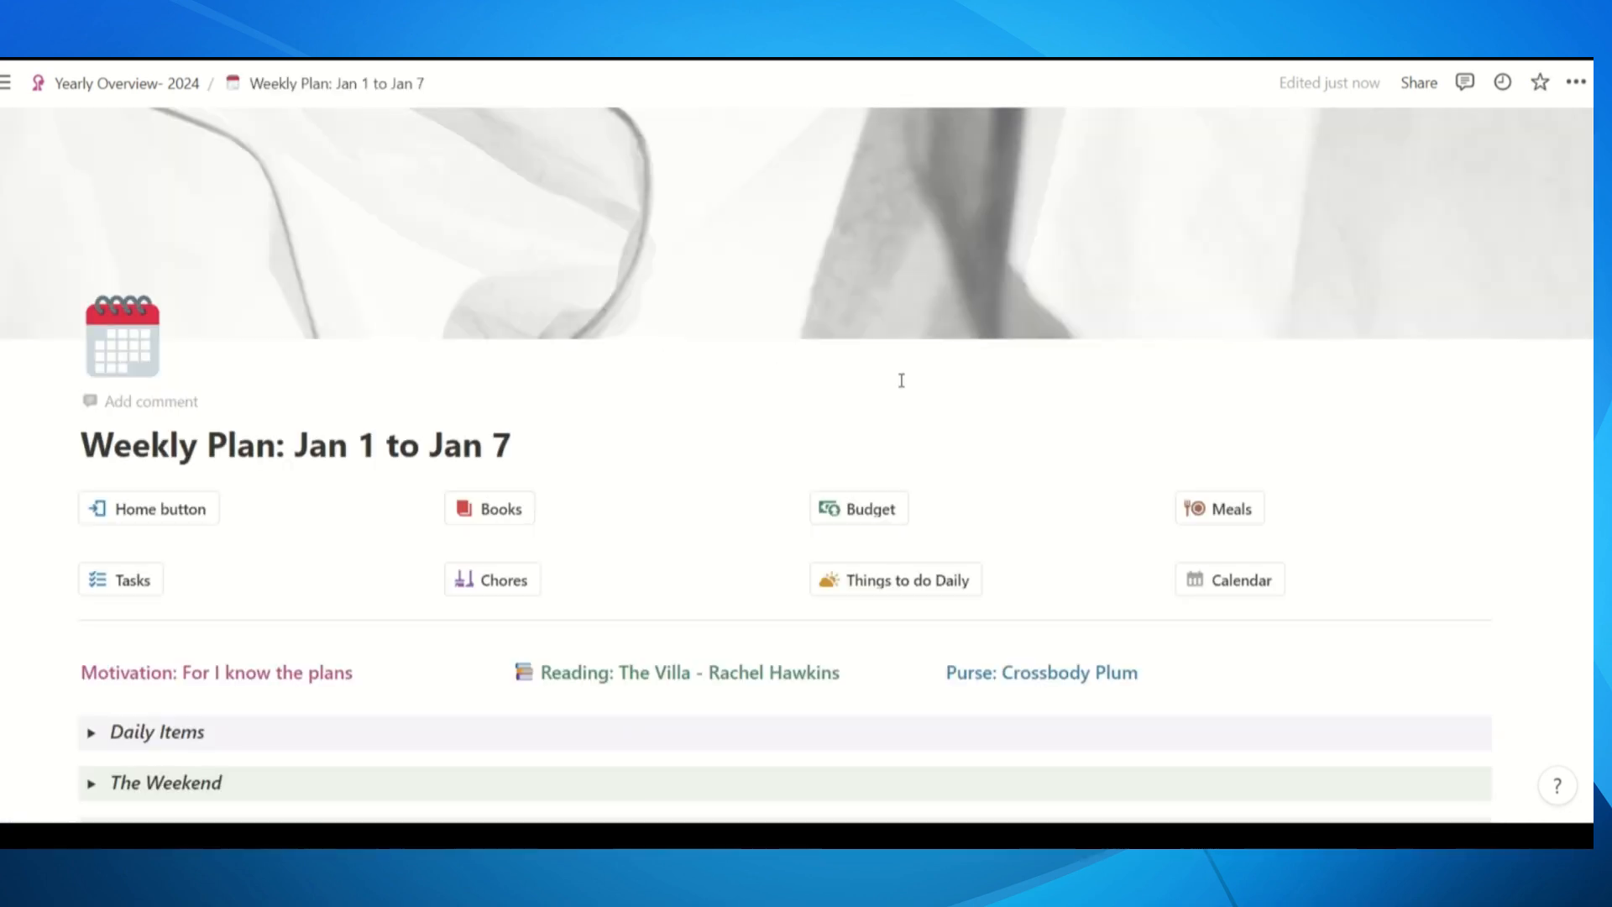
Open the calendar from the weekly plan and look over its weekly view
left_click(1227, 593)
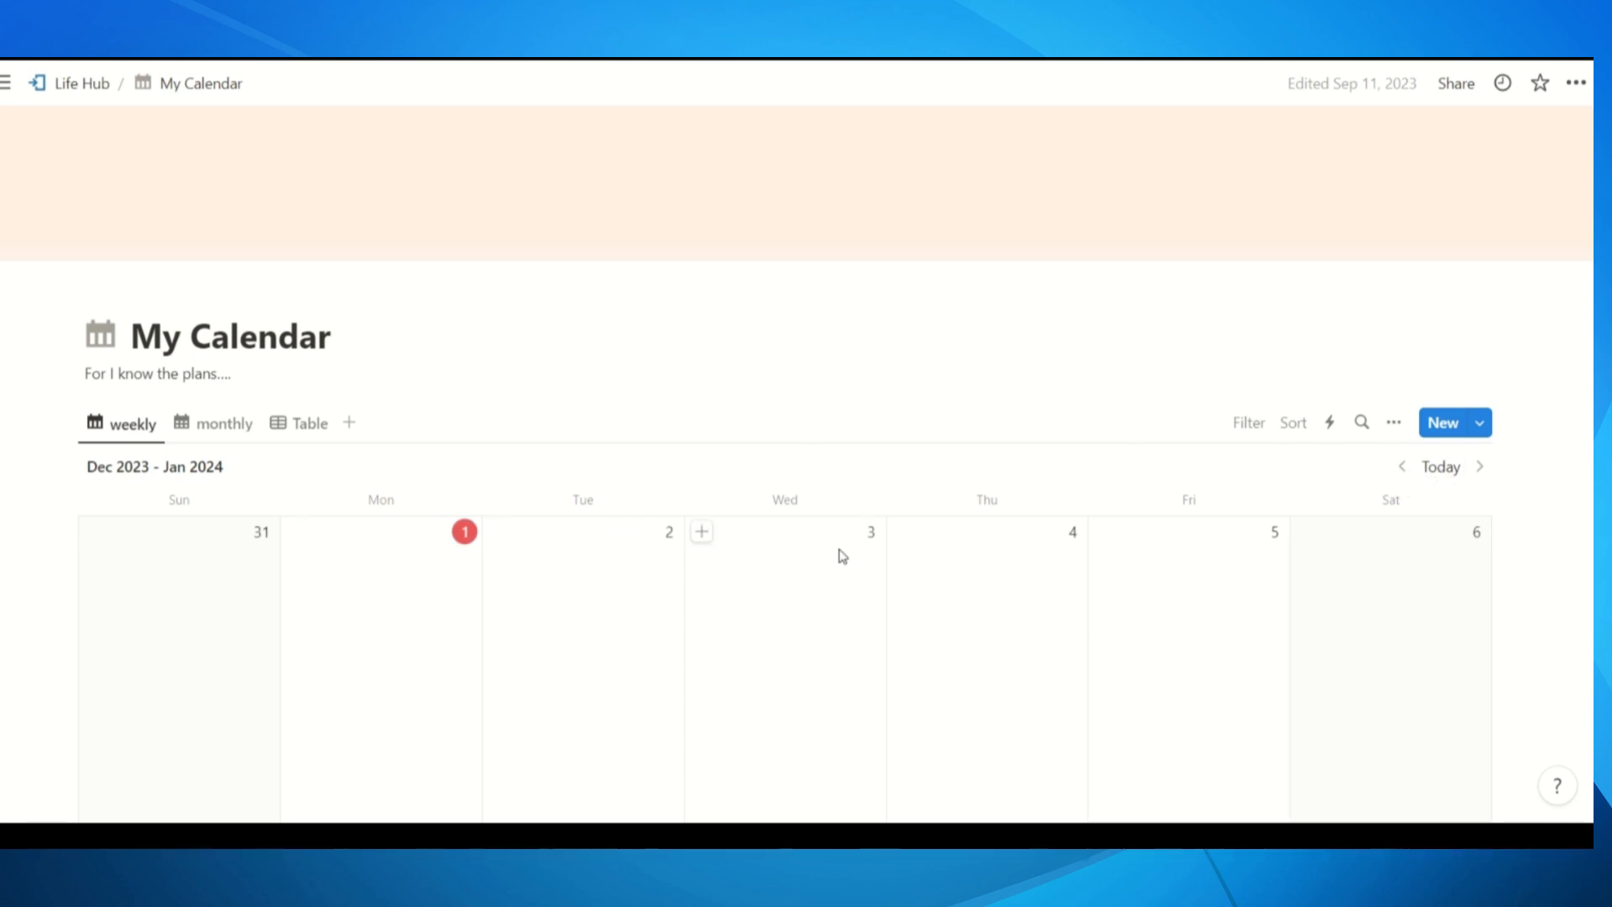
scroll(336, 487, "down", 3)
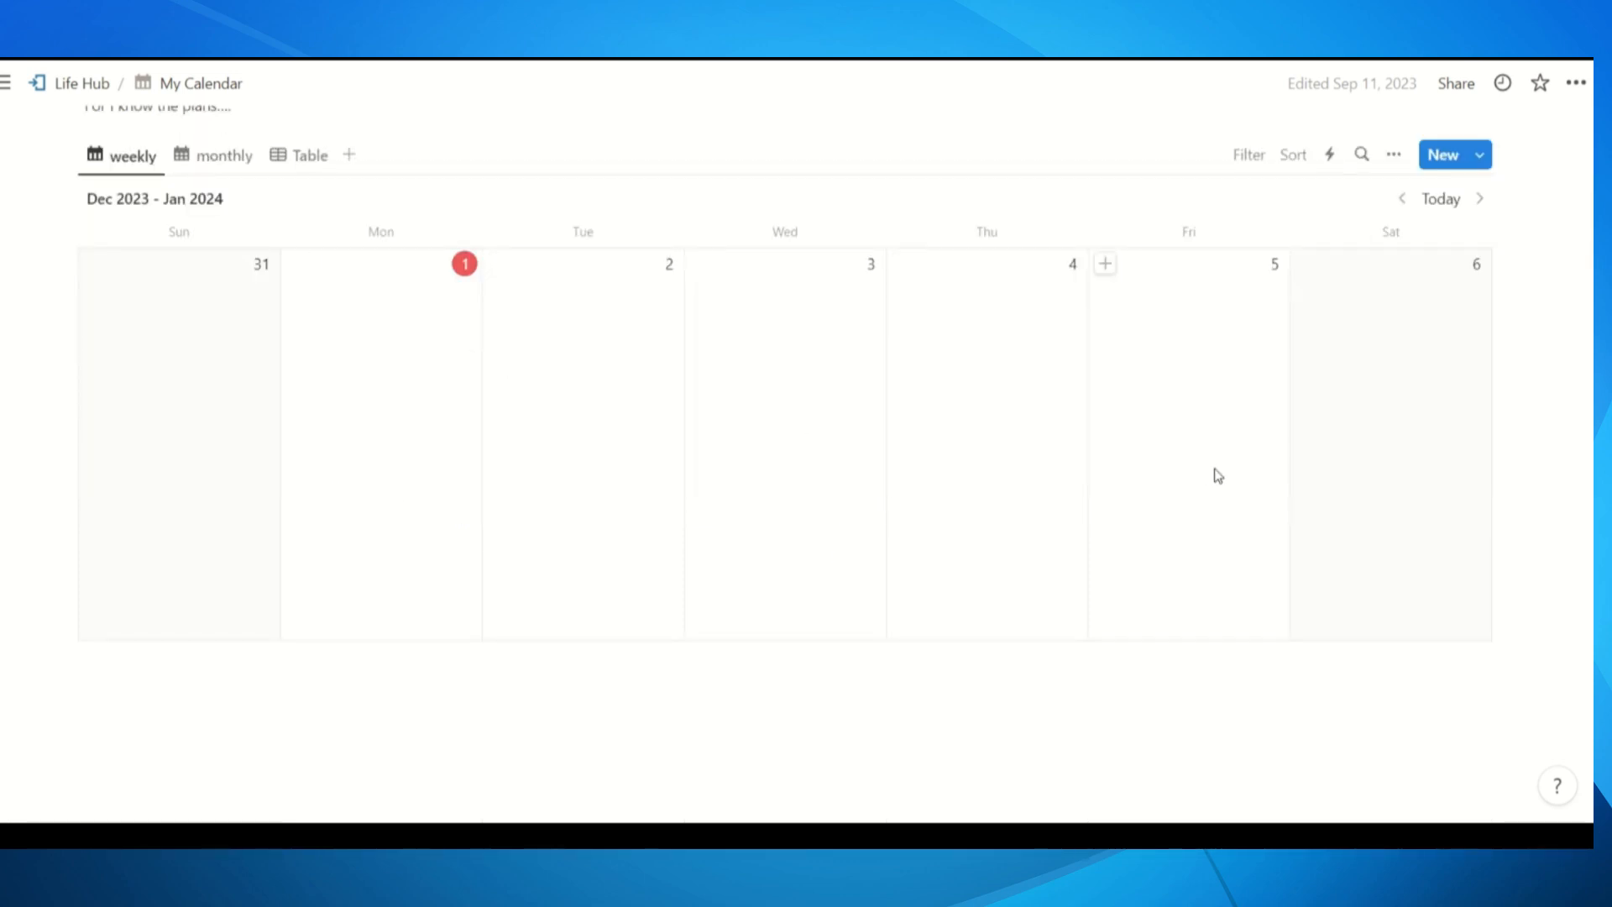
scroll(1217, 476, "up", 1)
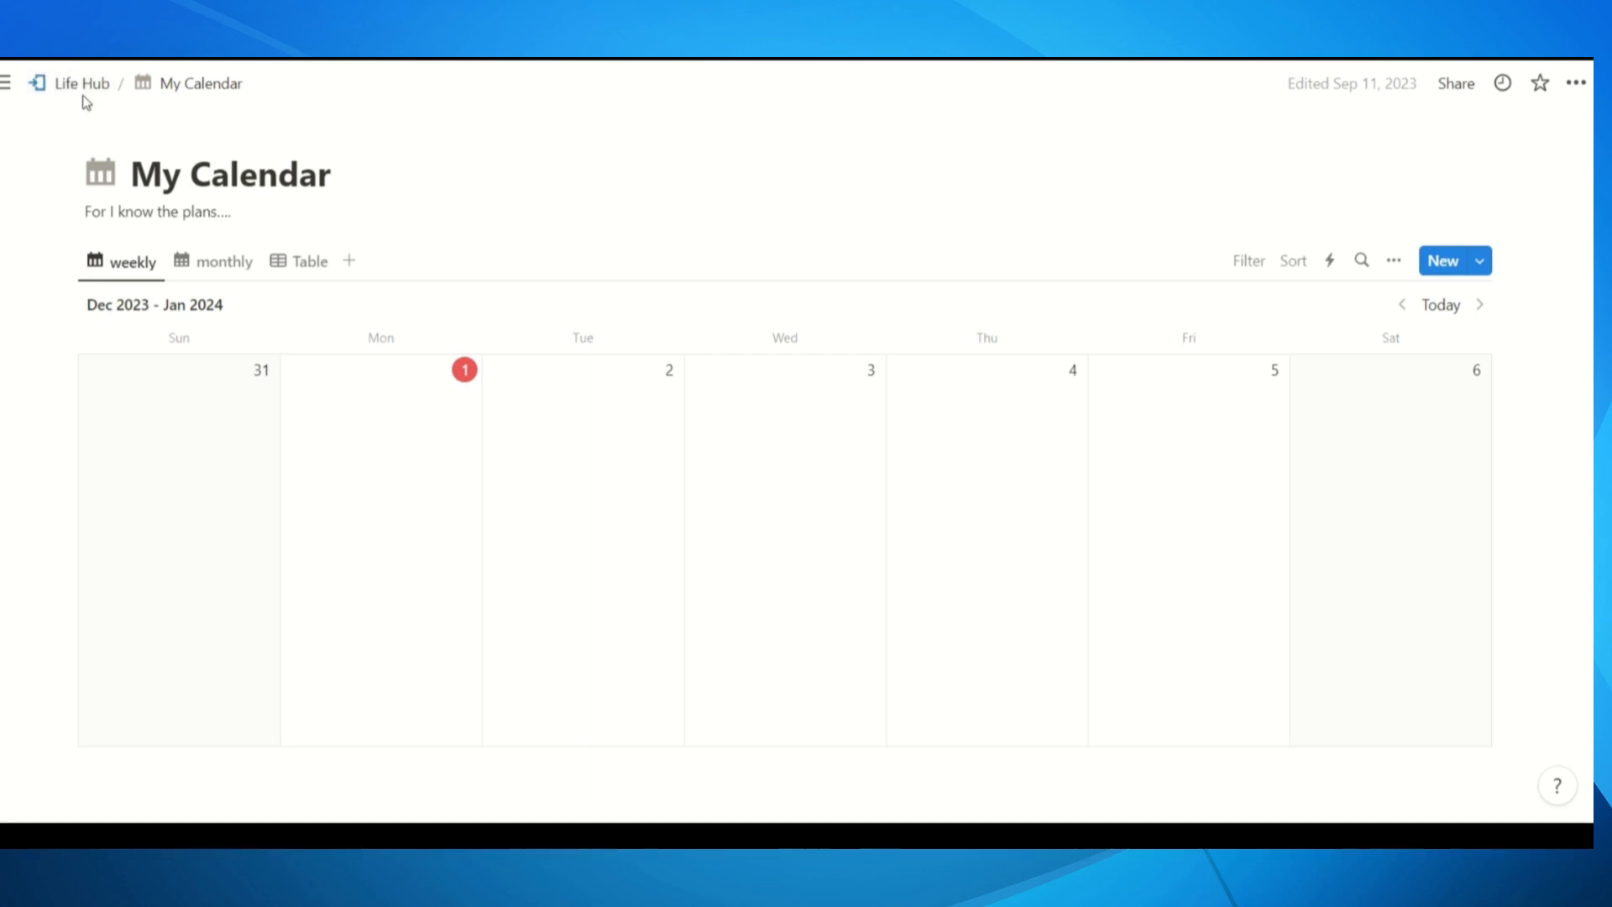
left_click(195, 96)
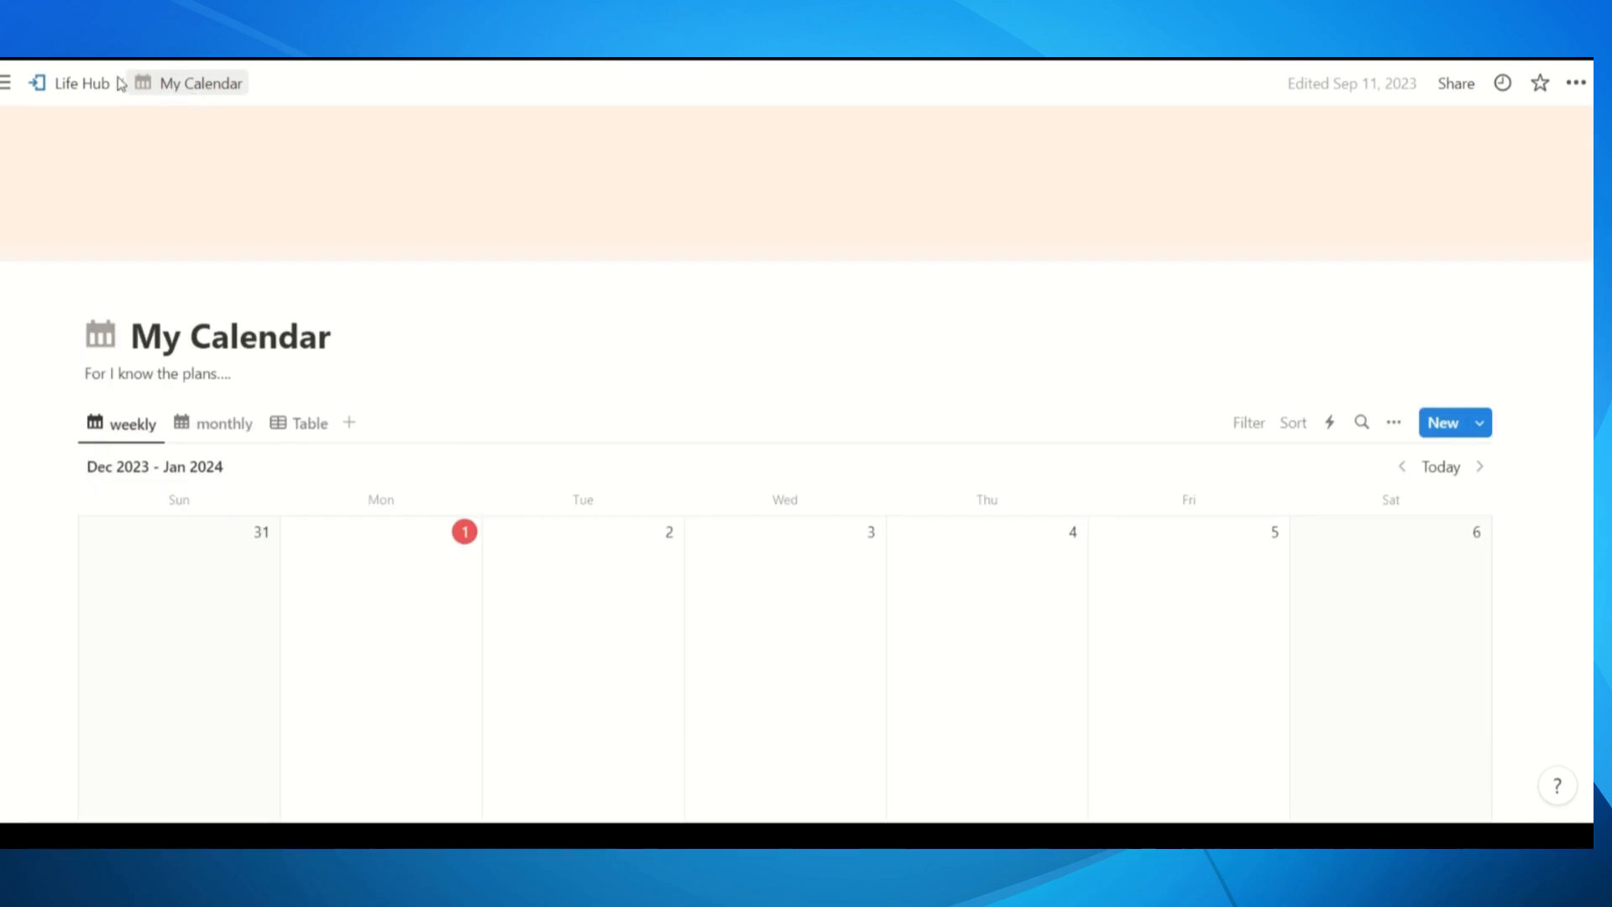
Return to Life Hub, open this week's plan, and look over its linked pages and sections
left_click(101, 92)
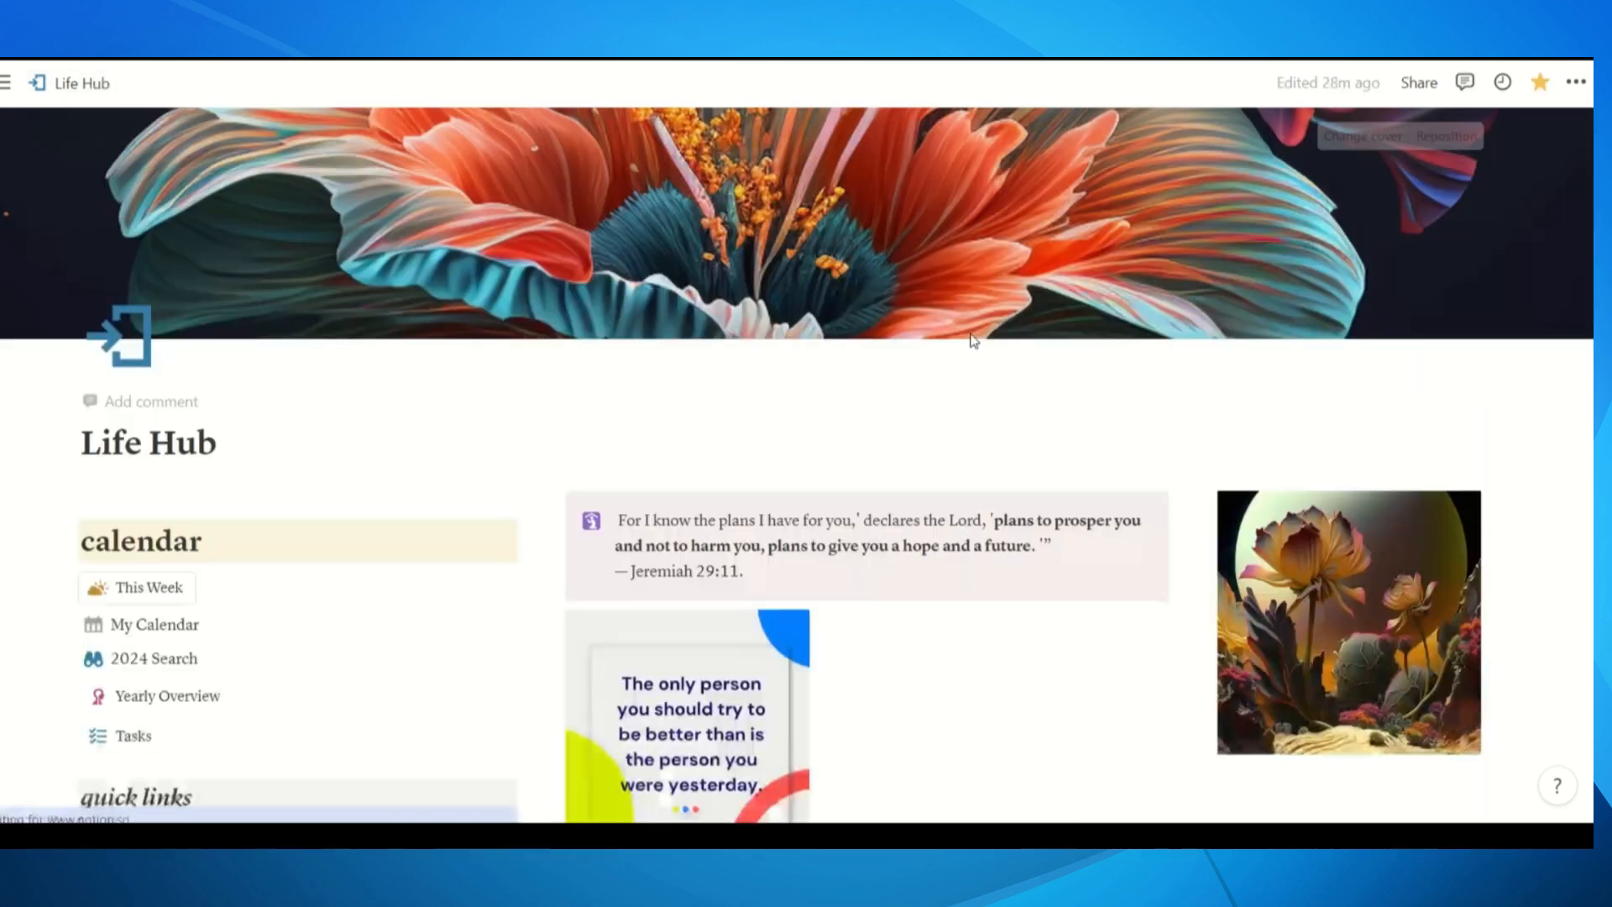
left_click(149, 595)
scroll(663, 537, "down", 5)
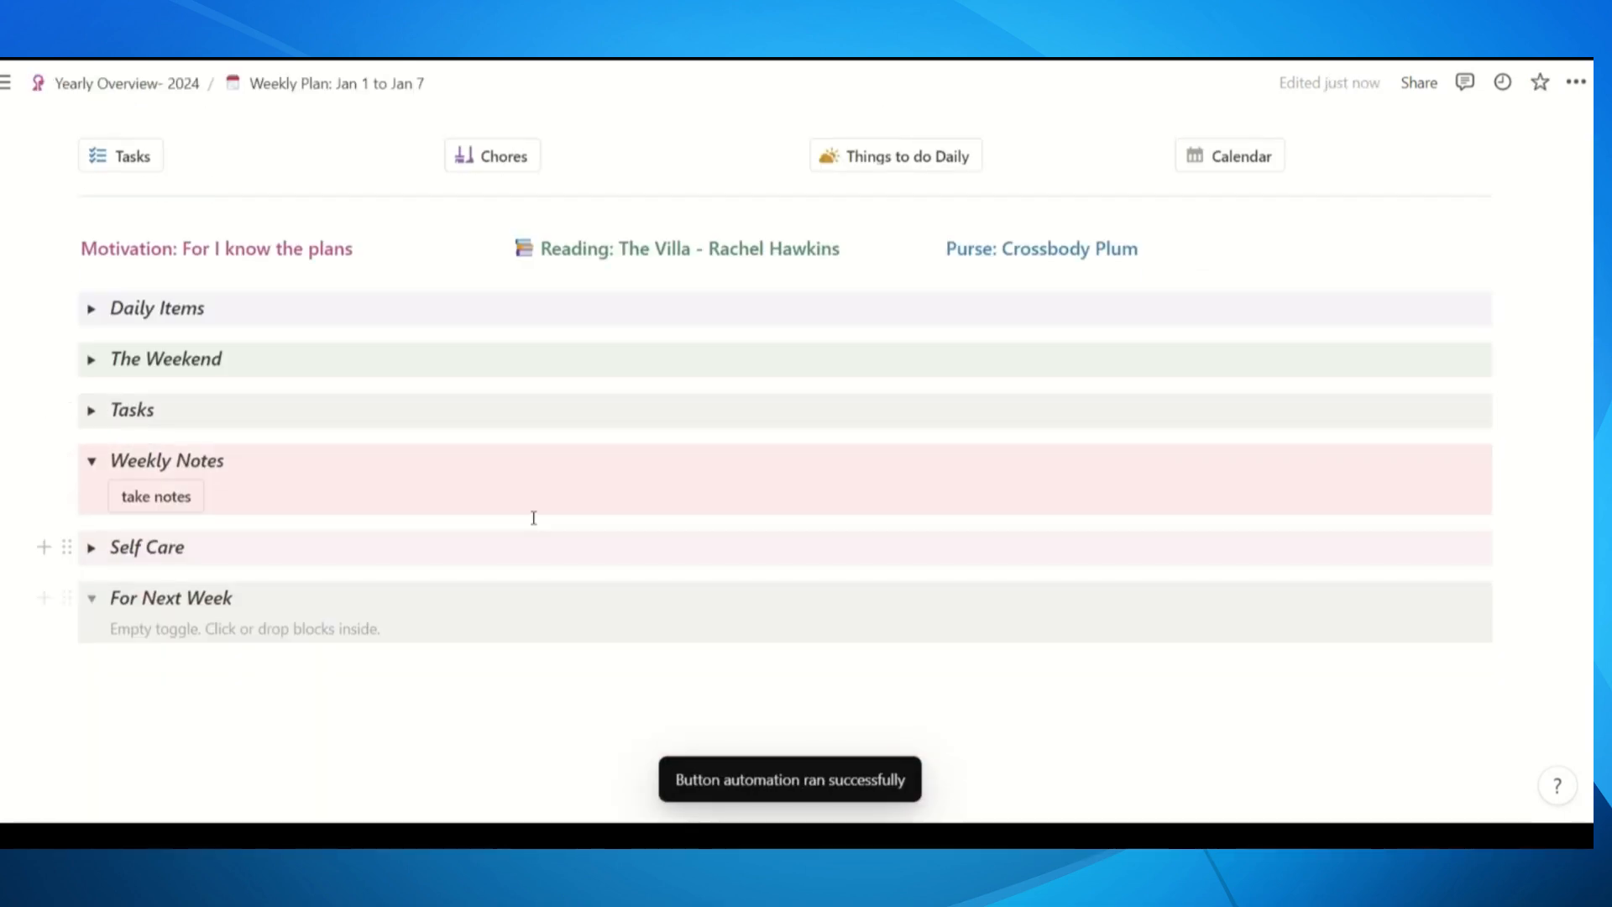
scroll(537, 514, "up", 3)
scroll(537, 514, "up", 2)
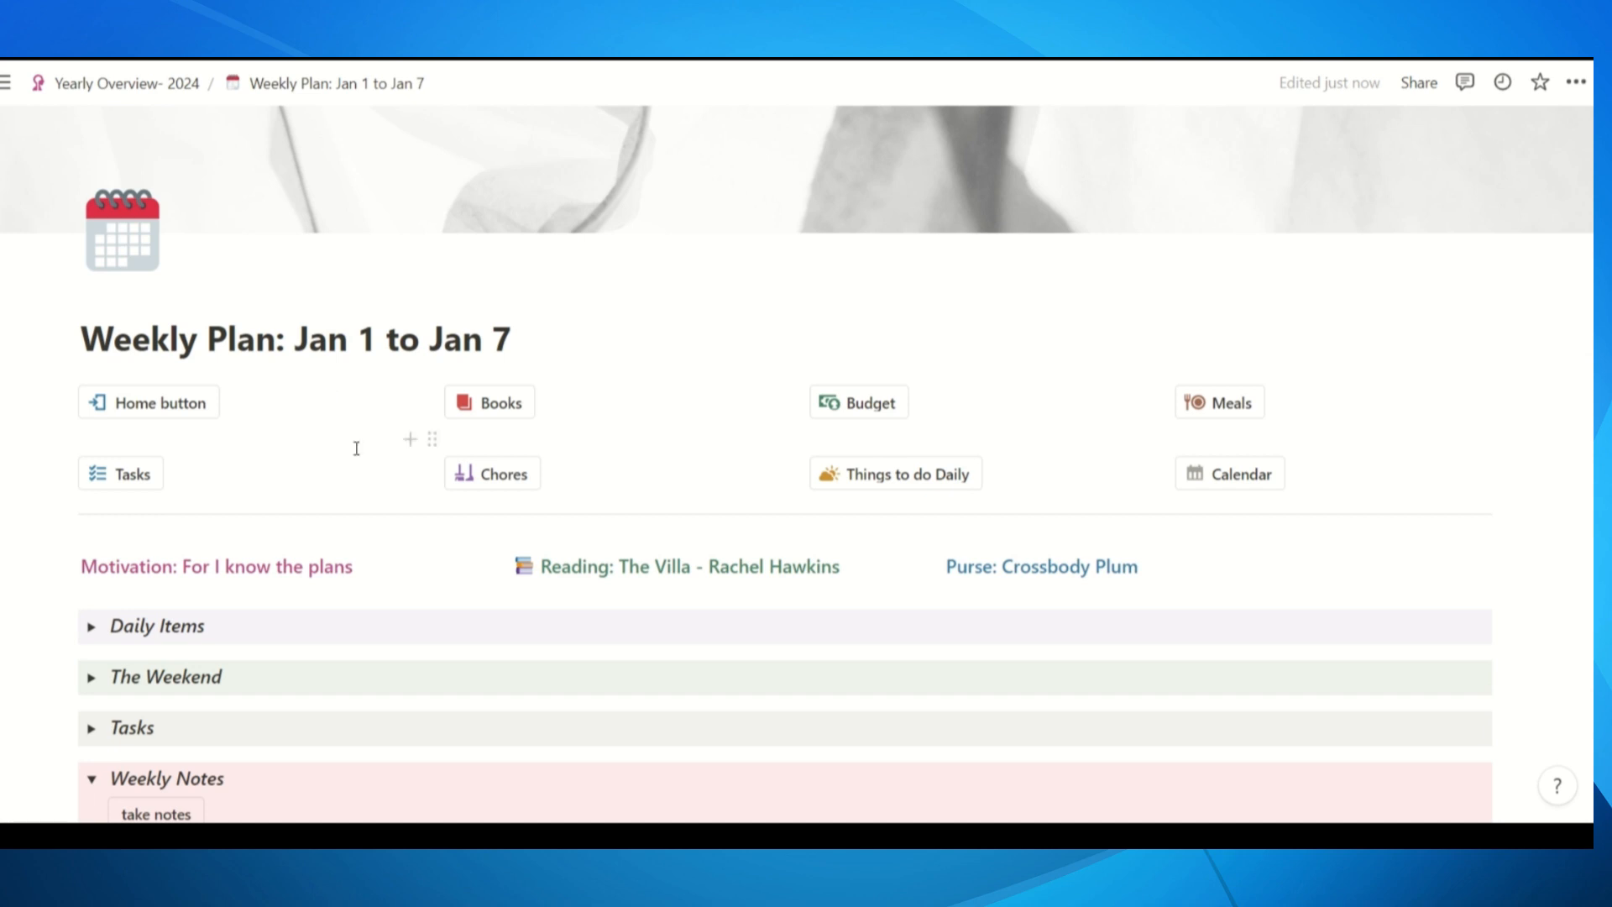
scroll(671, 420, "up", 2)
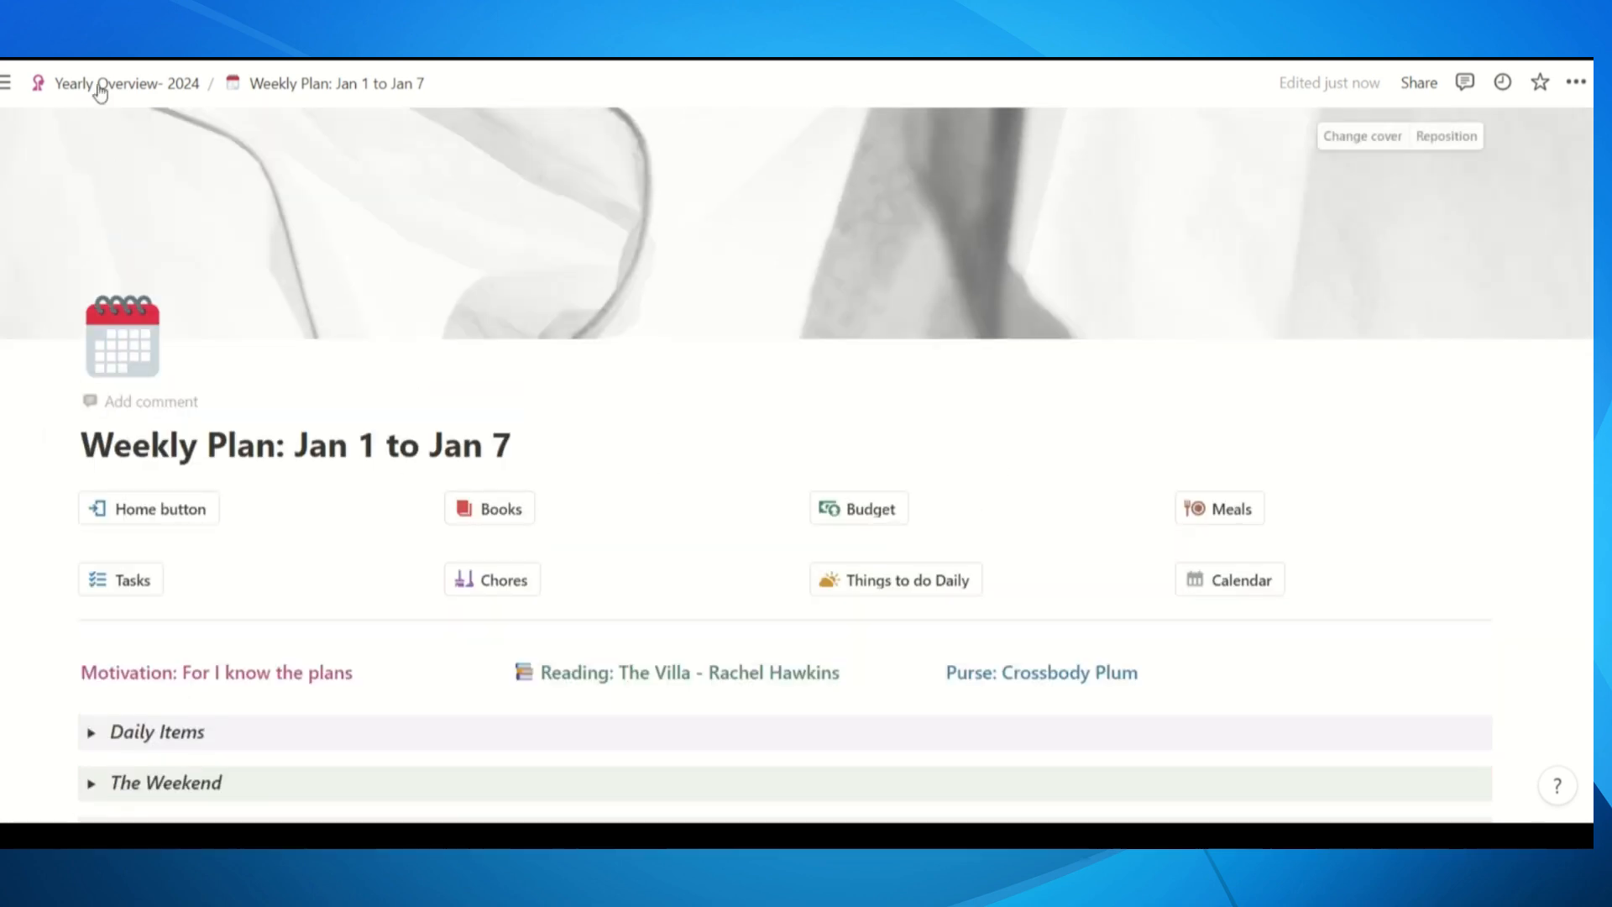
Open the Yearly Overview page and file Weekly Plan: Jan 1 to Jan 7 under January on its board
left_click(125, 84)
scroll(714, 453, "down", 4)
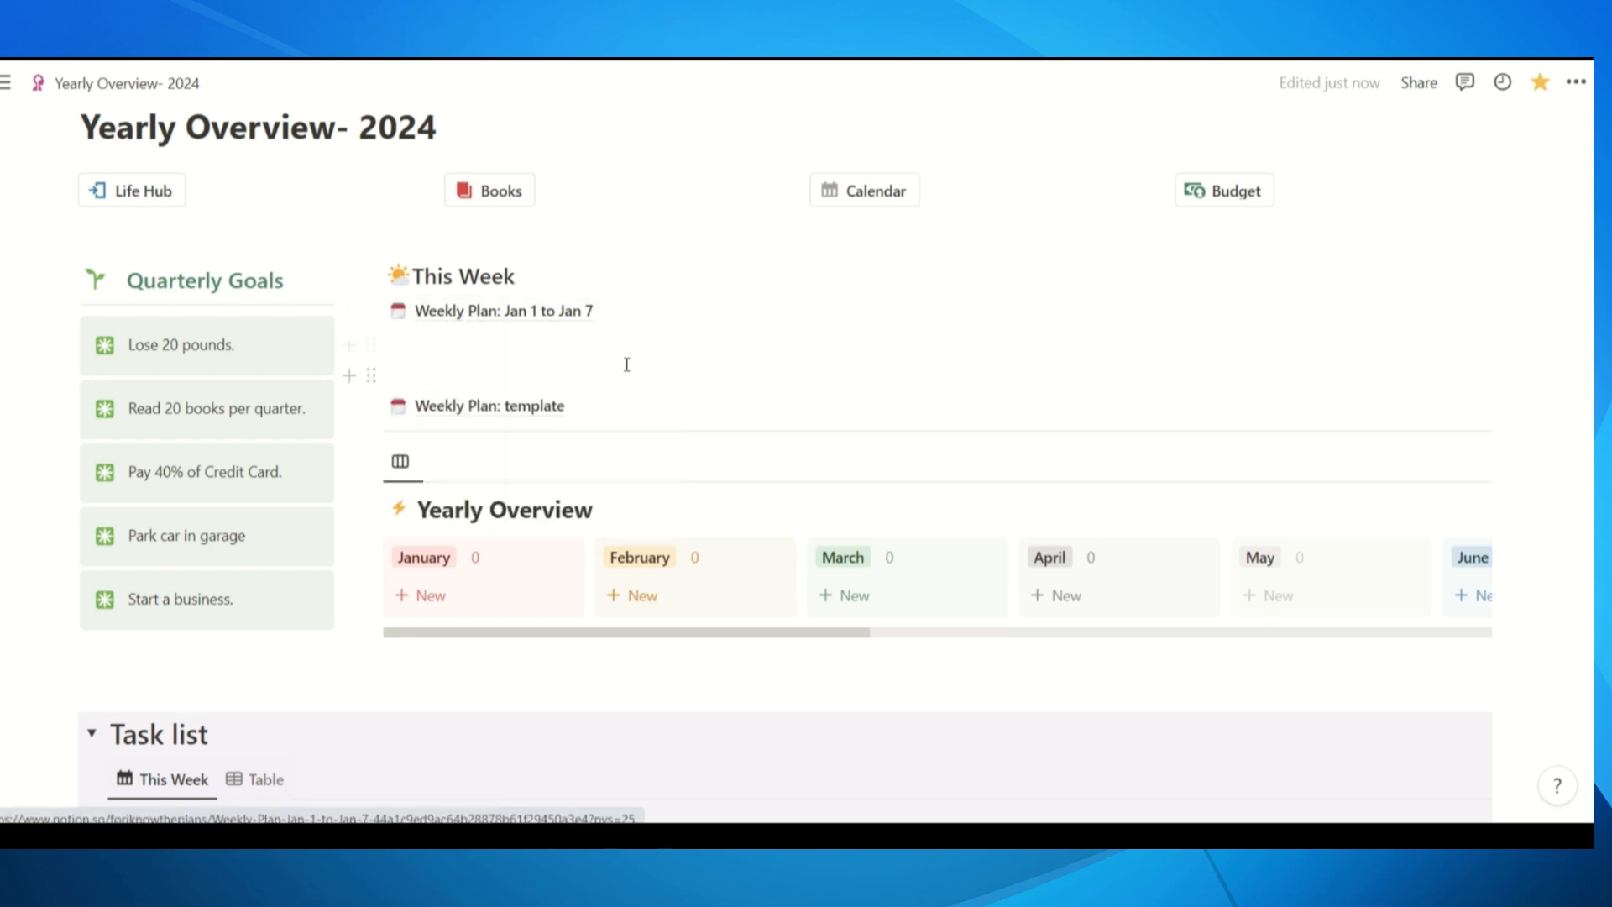
mouse_move(483, 320)
left_click_drag(484, 320, 457, 586)
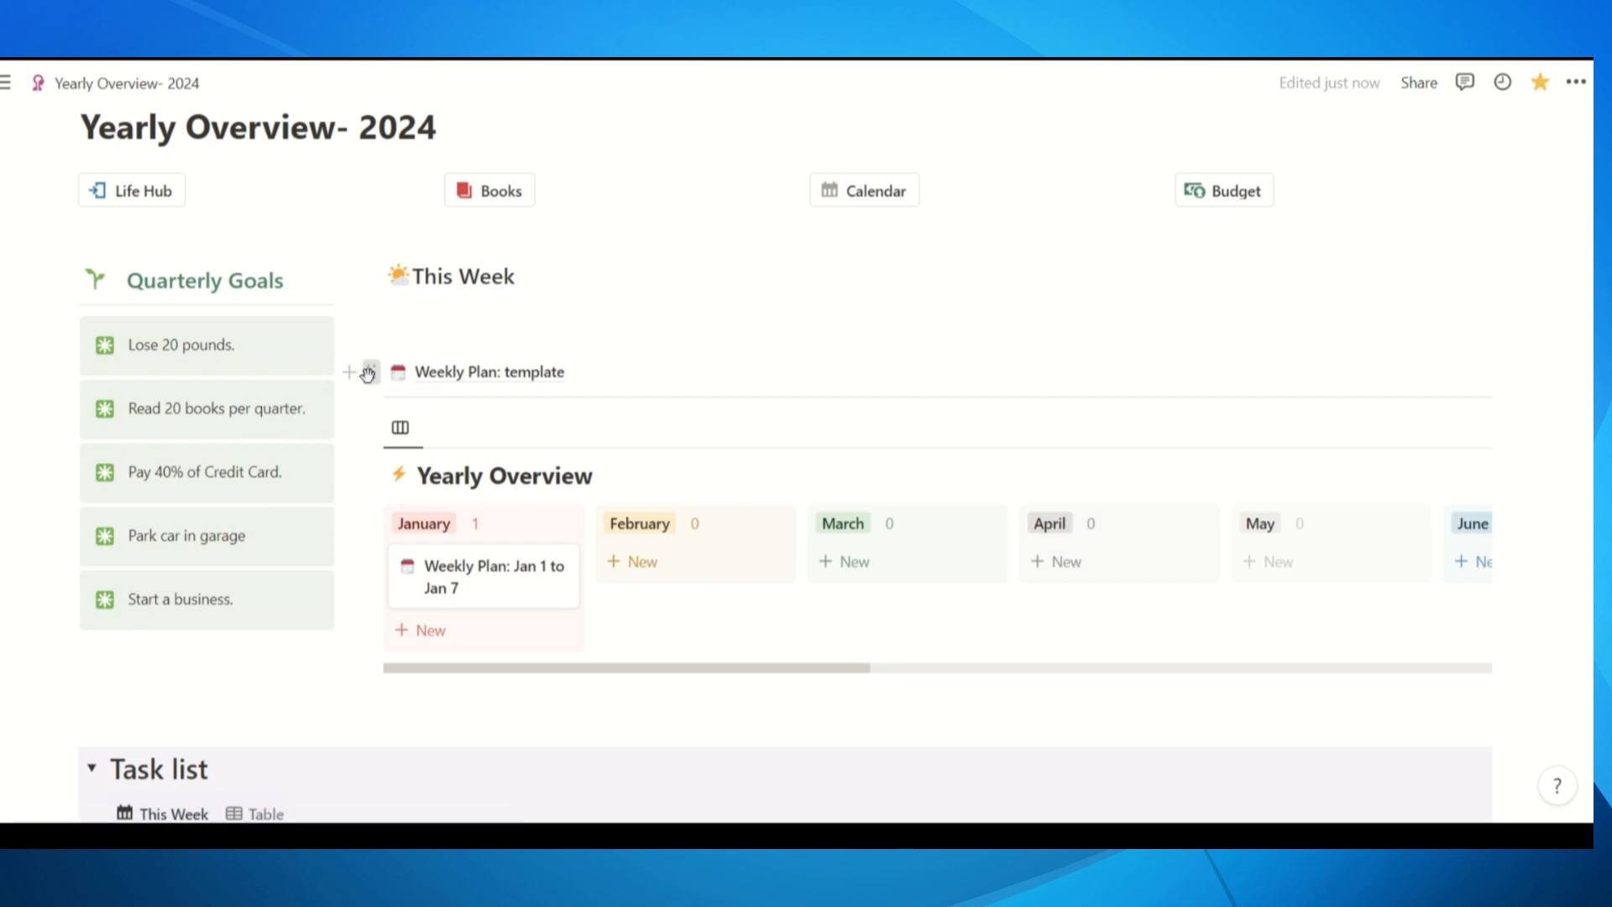
Duplicate the Weekly Plan: template page under This Week and look across the months of the yearly board
left_click(370, 373)
left_click(147, 232)
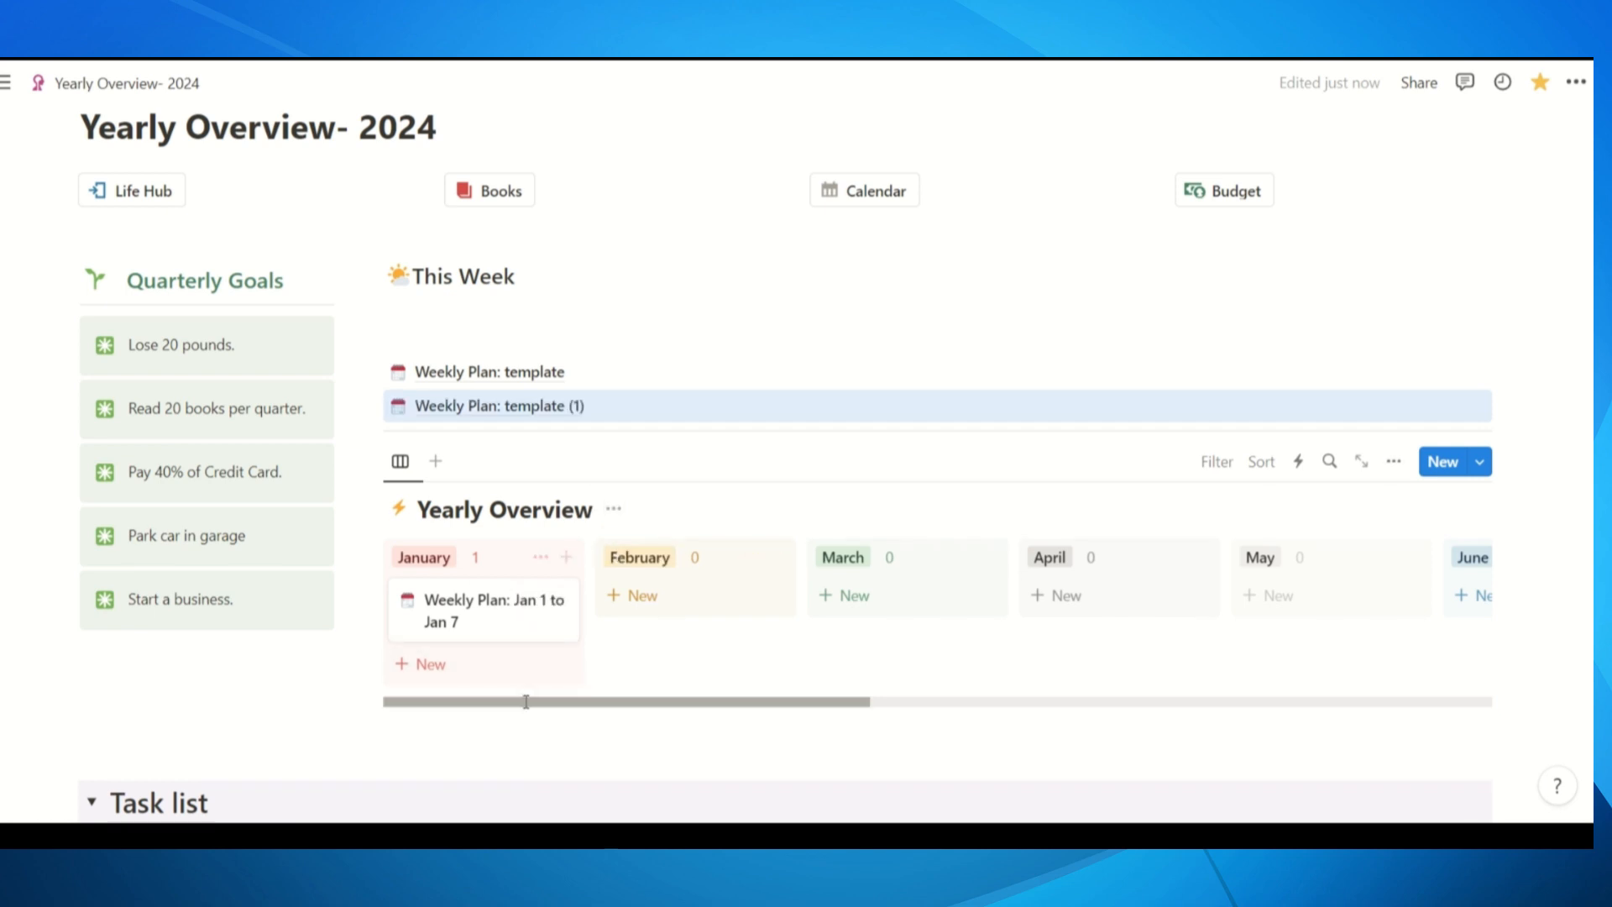
left_click_drag(529, 702, 1241, 701)
left_click_drag(1131, 710, 385, 731)
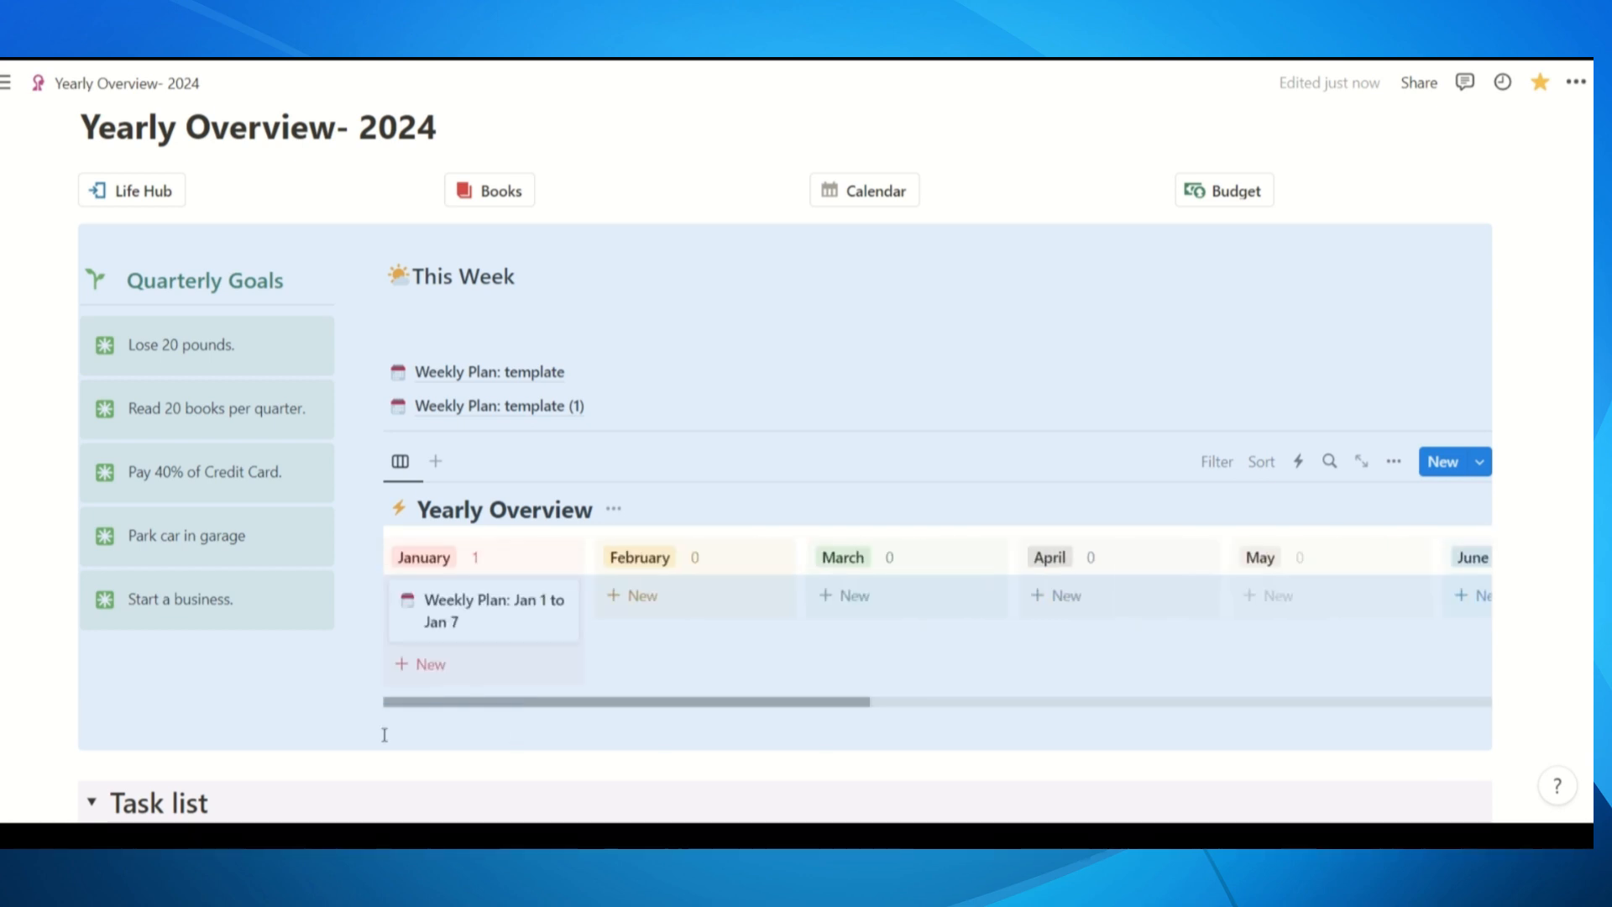
Look over the yearly board and the task list below it, and clear the block selection
scroll(692, 680, "down", 3)
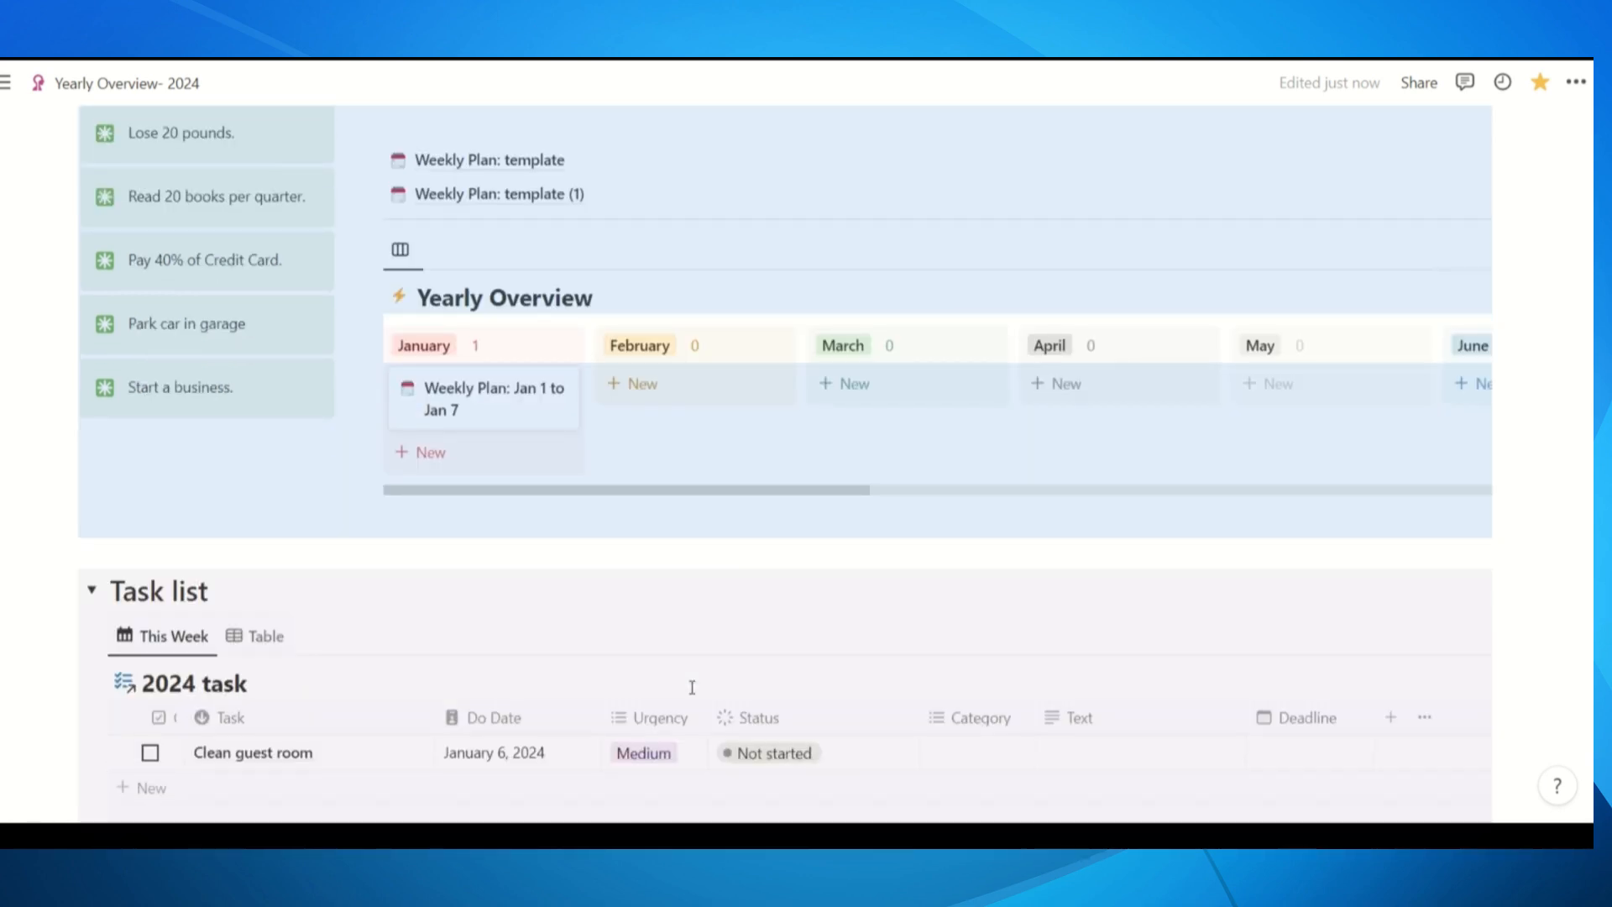
scroll(669, 669, "up", 1)
scroll(663, 638, "down", 2)
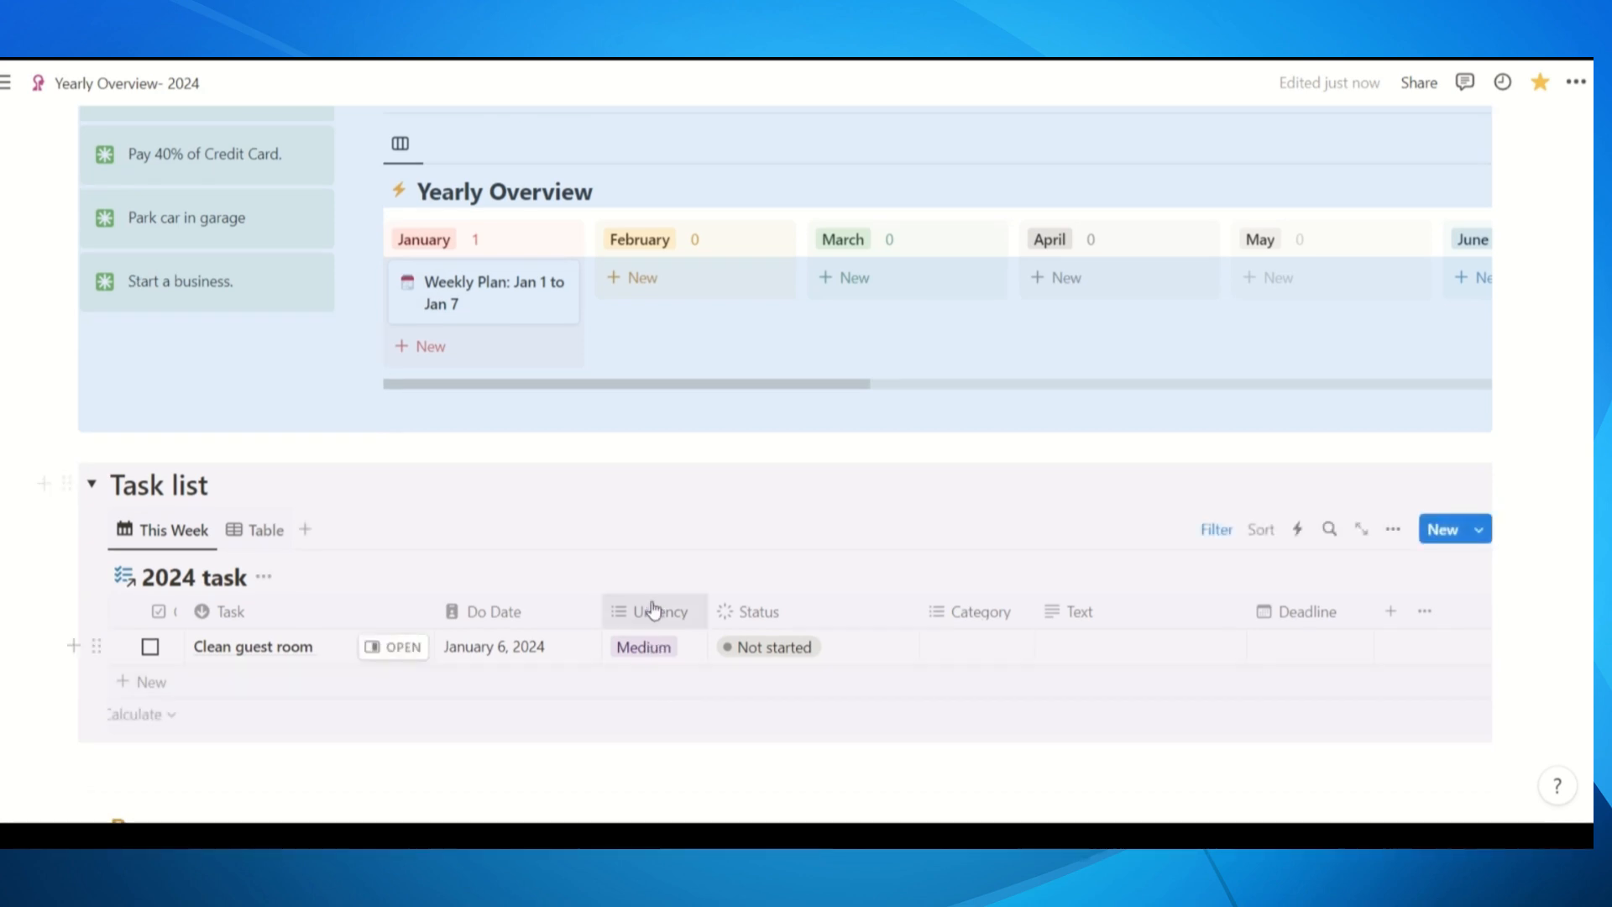
scroll(648, 529, "up", 2)
scroll(683, 378, "down", 2)
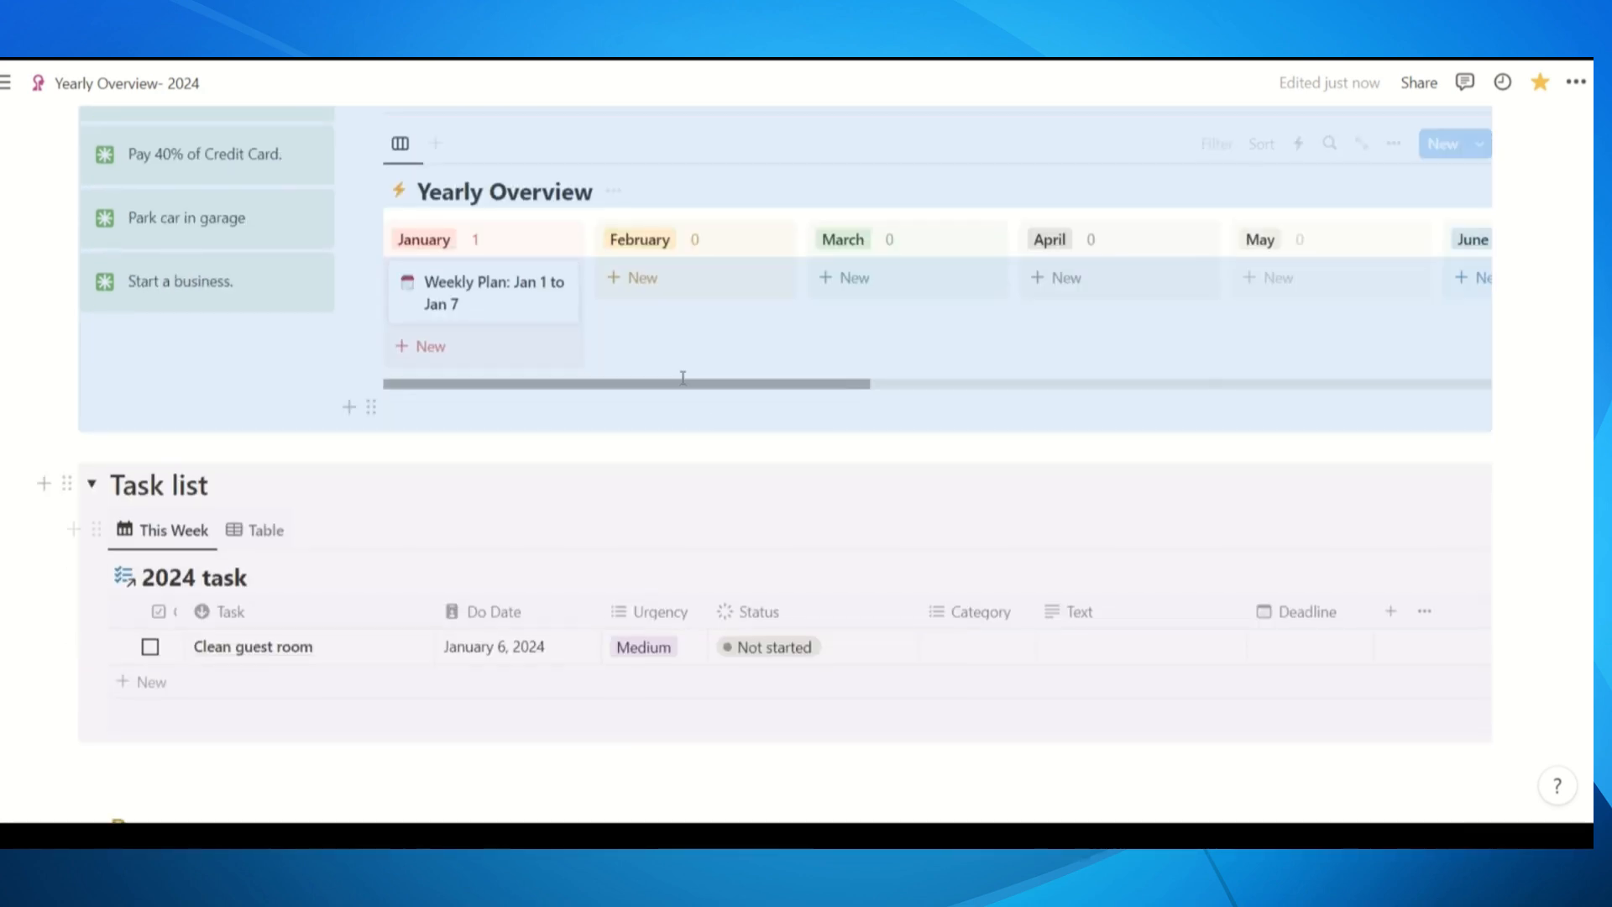
scroll(683, 378, "up", 4)
left_click(644, 279)
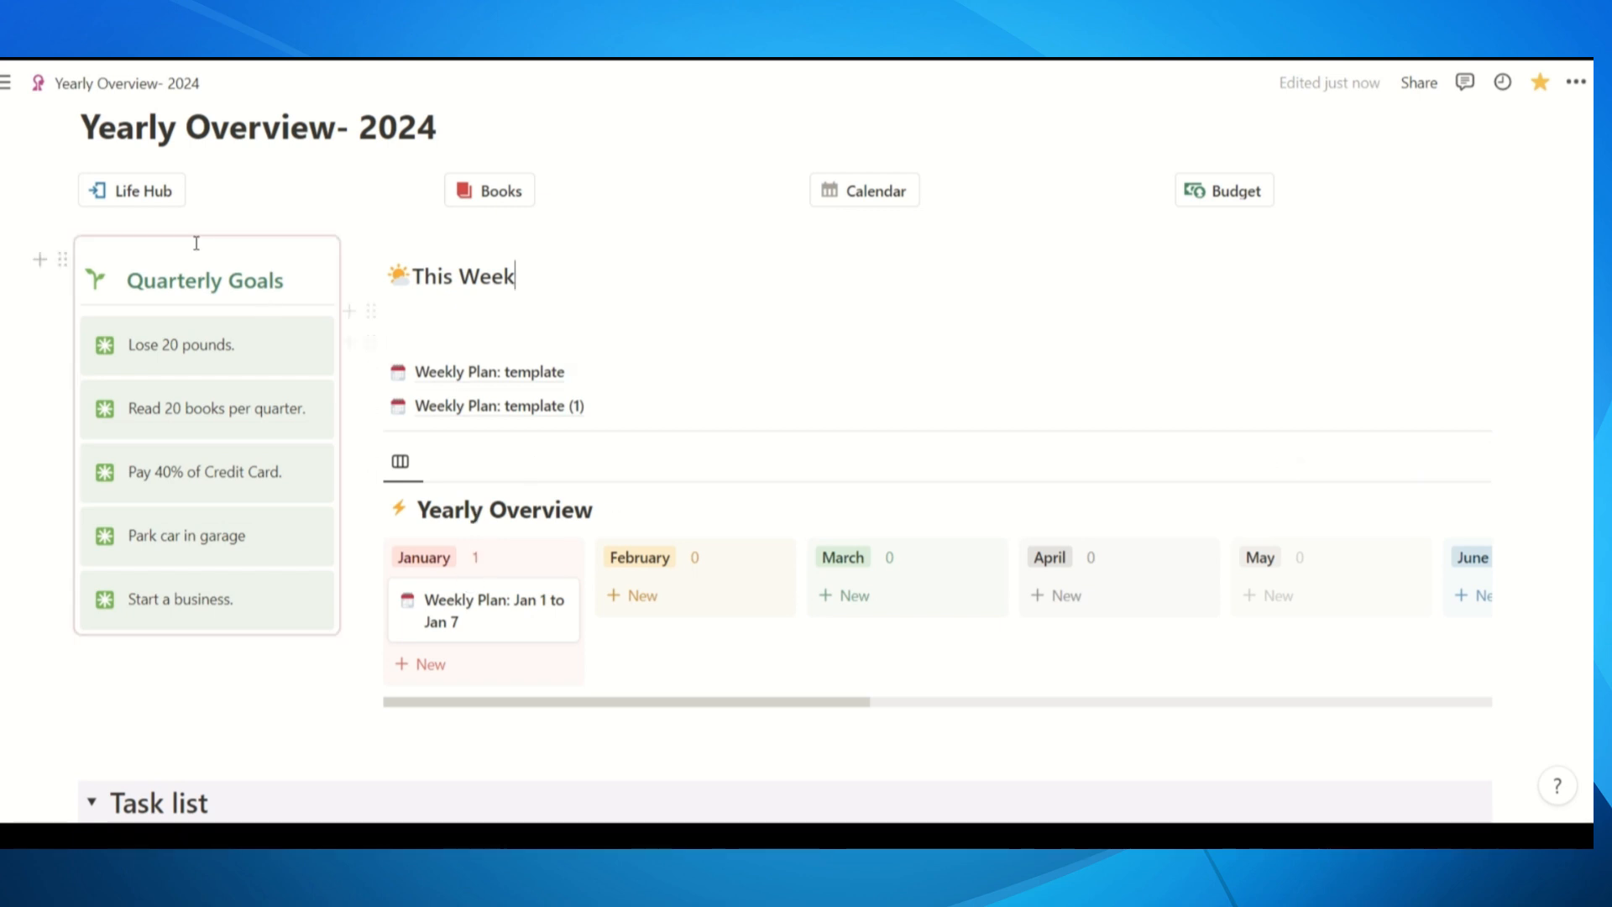
Open the 2024 task page under Resources, read through its pending tasks, and return to the Yearly Overview page
scroll(543, 630, "down", 3)
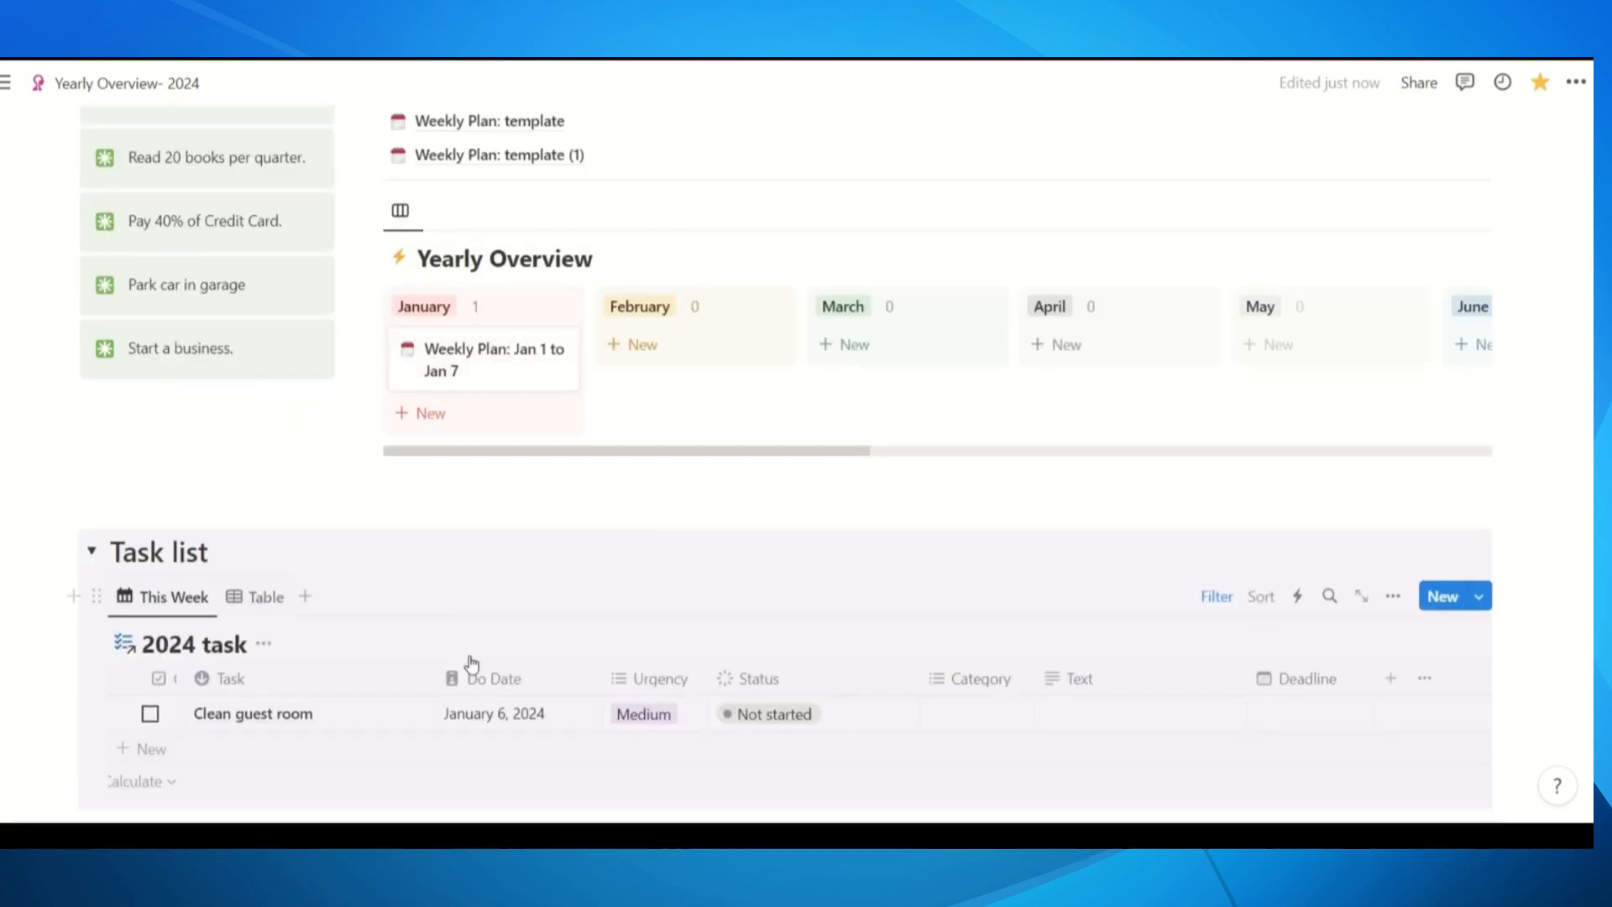
scroll(472, 664, "down", 2)
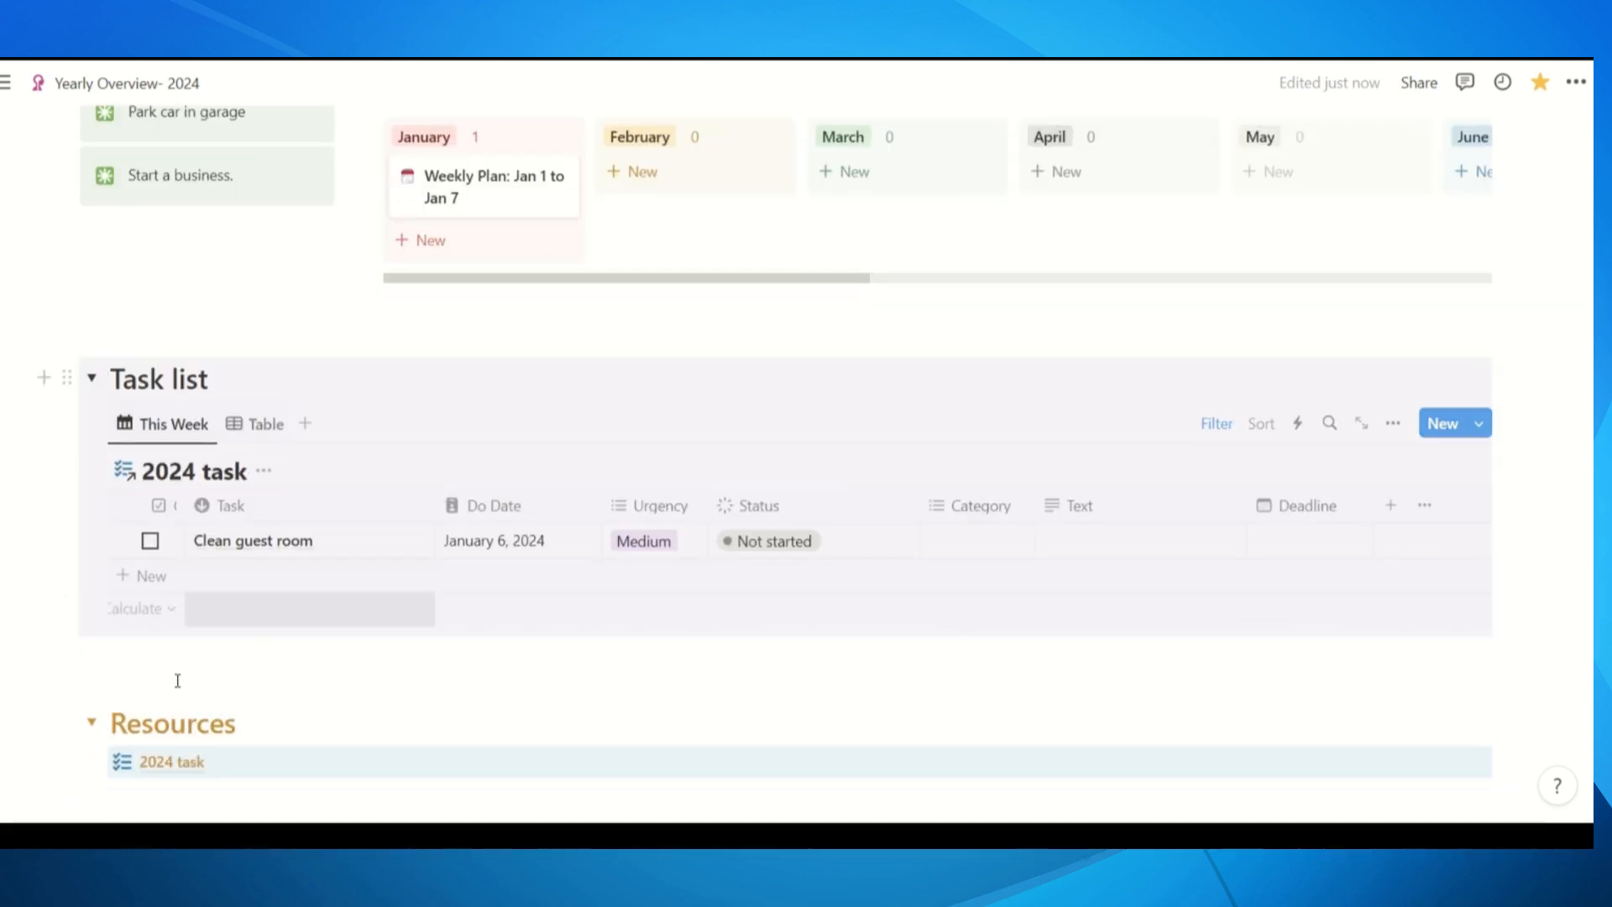
left_click(192, 758)
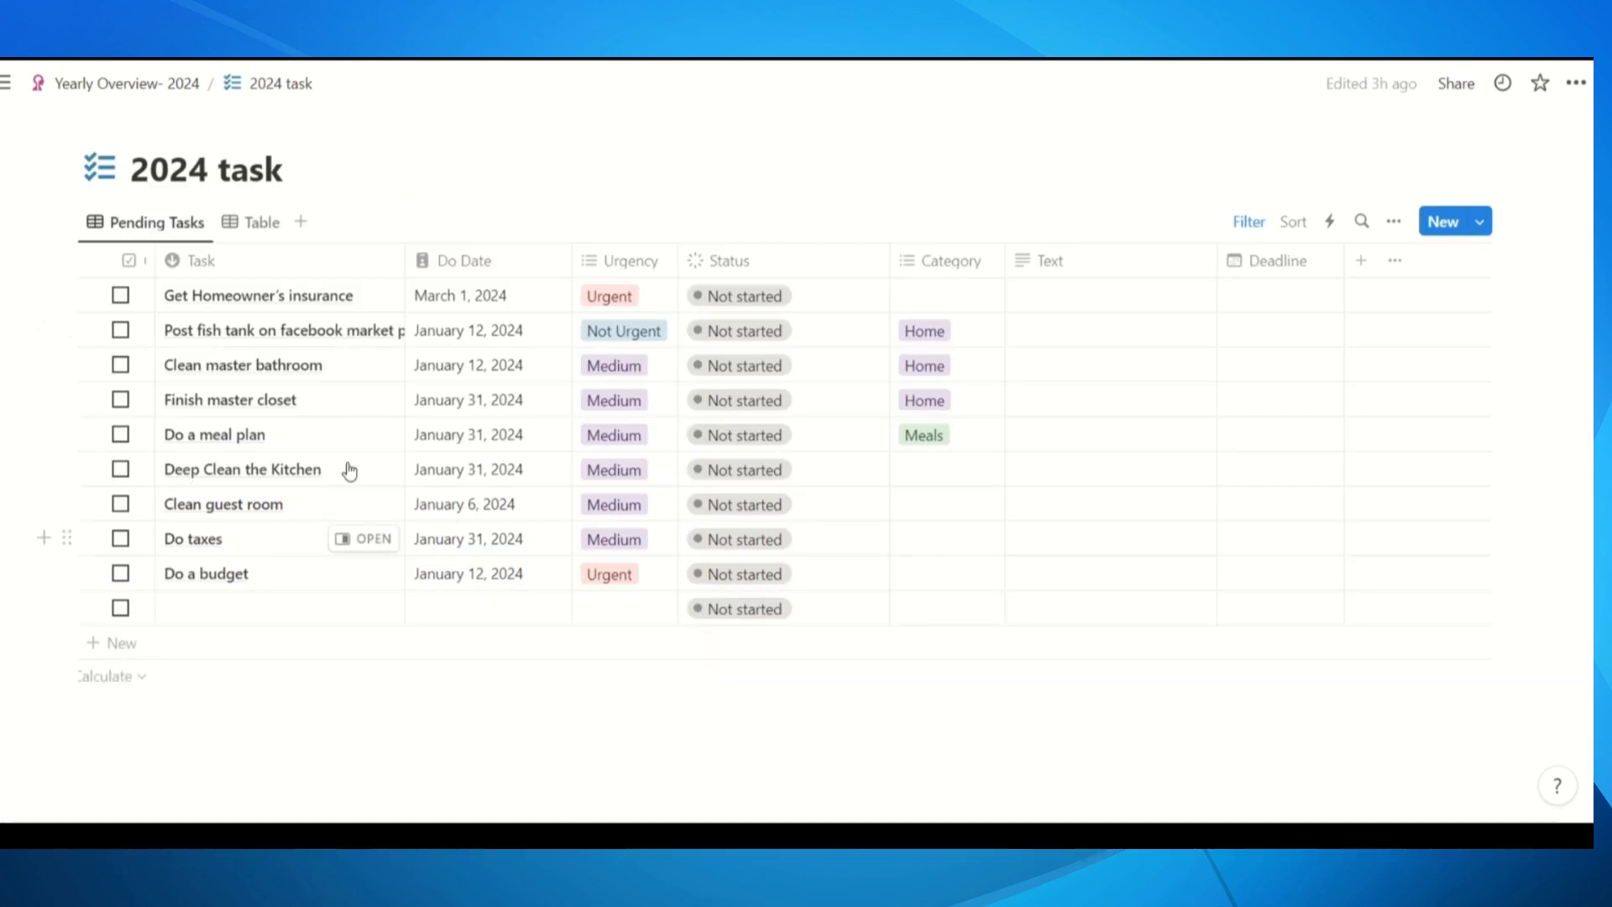
left_click(116, 91)
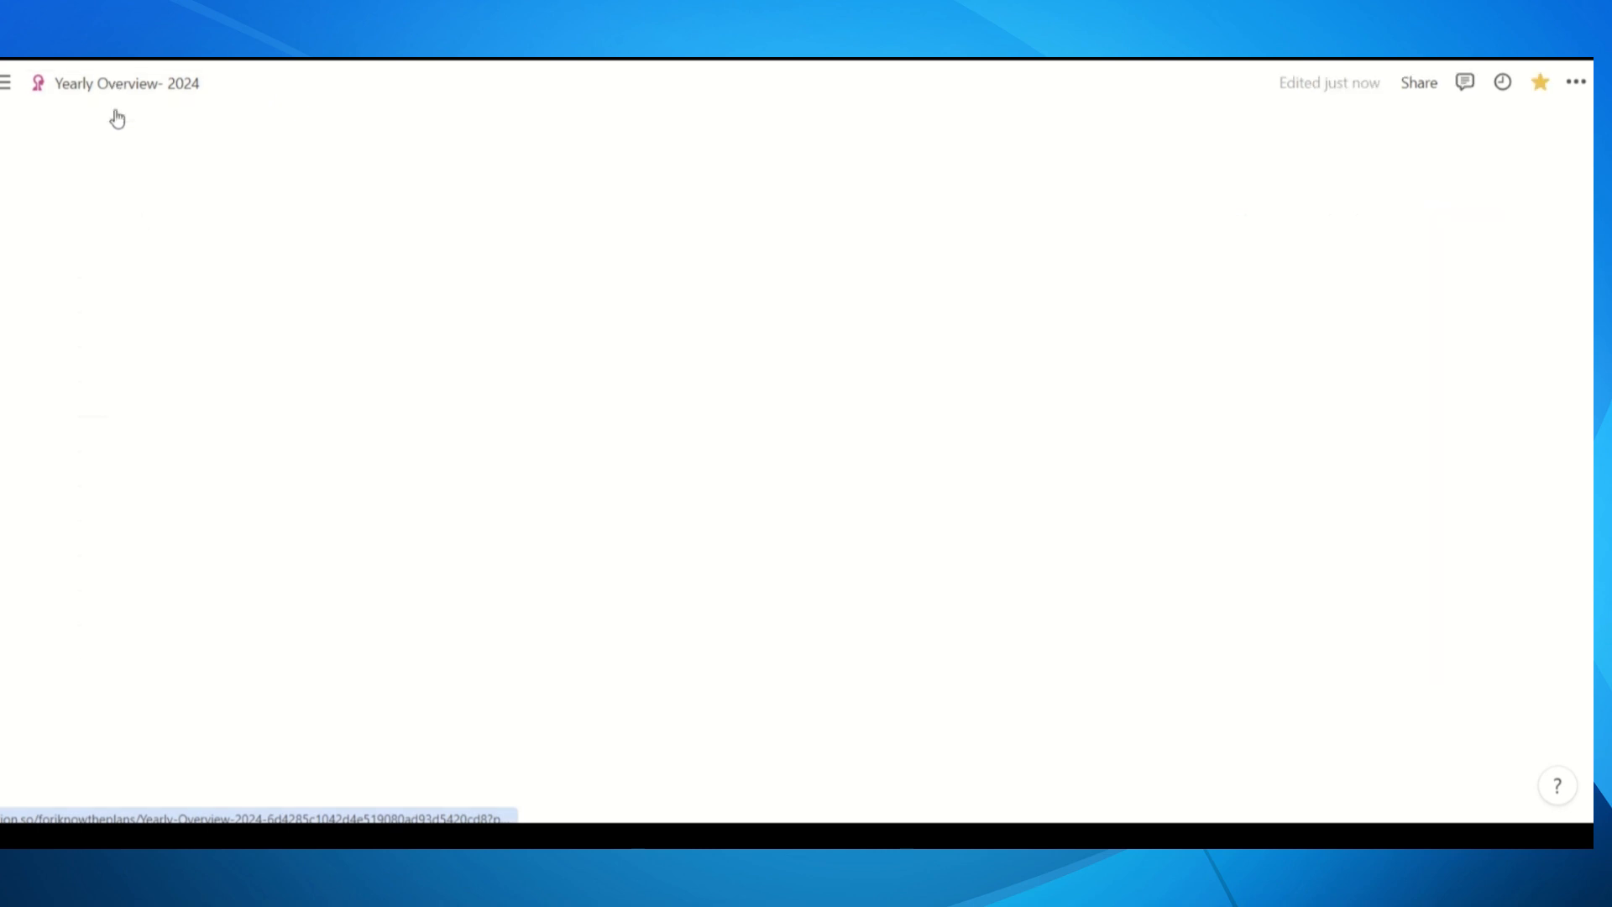
Show all tasks in the task list's Table view, switch back to This Week, and look down to Resources
scroll(269, 663, "down", 4)
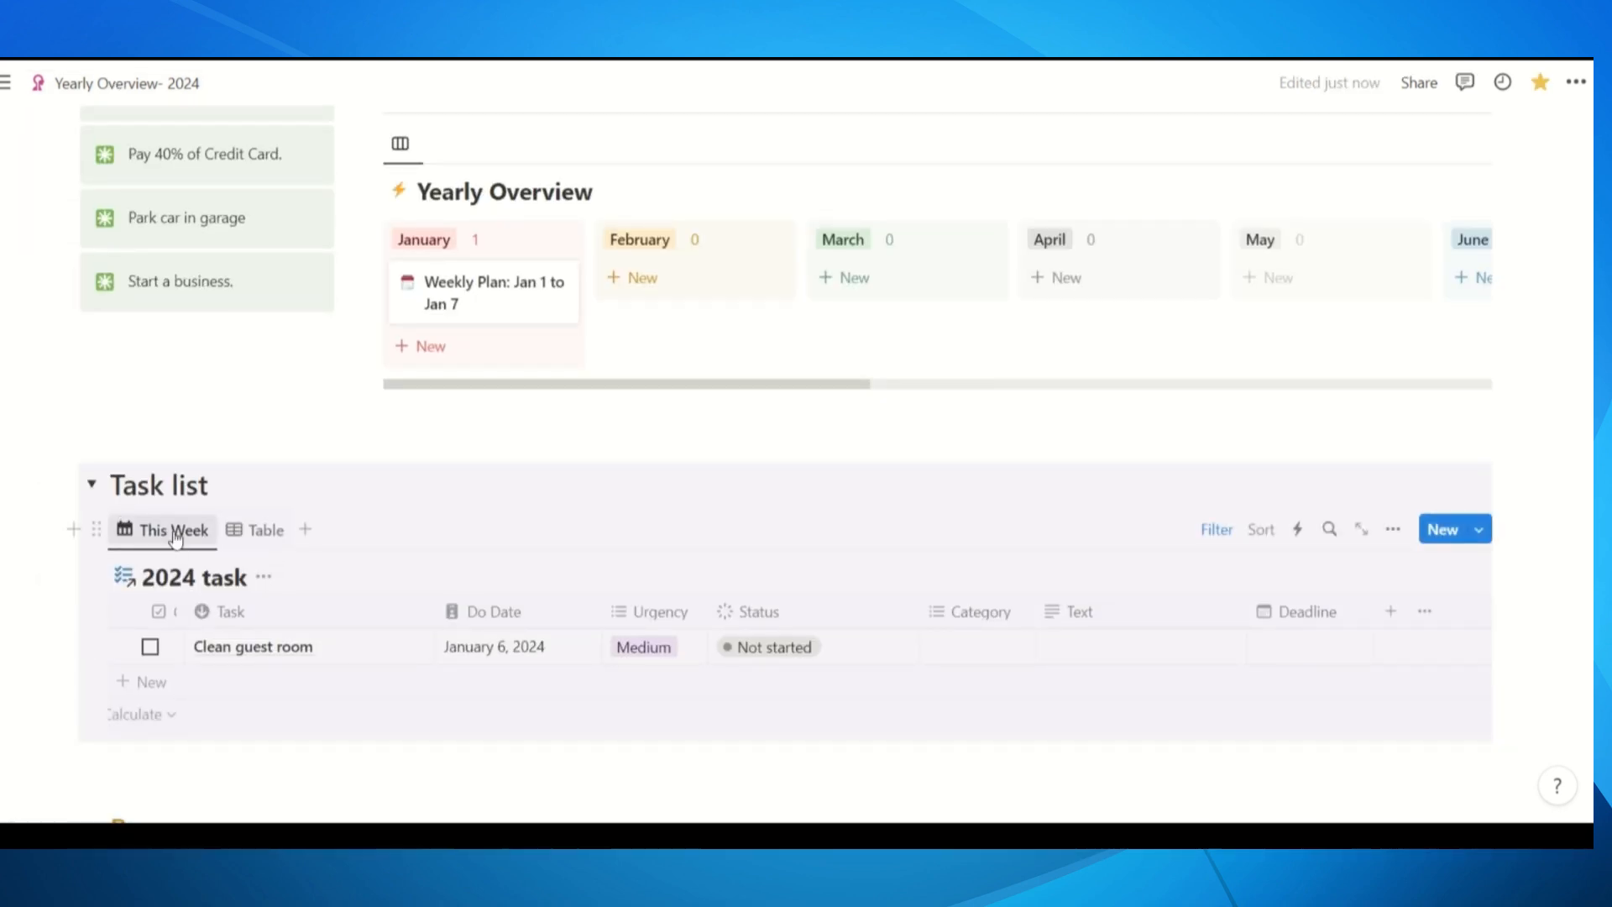
left_click(257, 531)
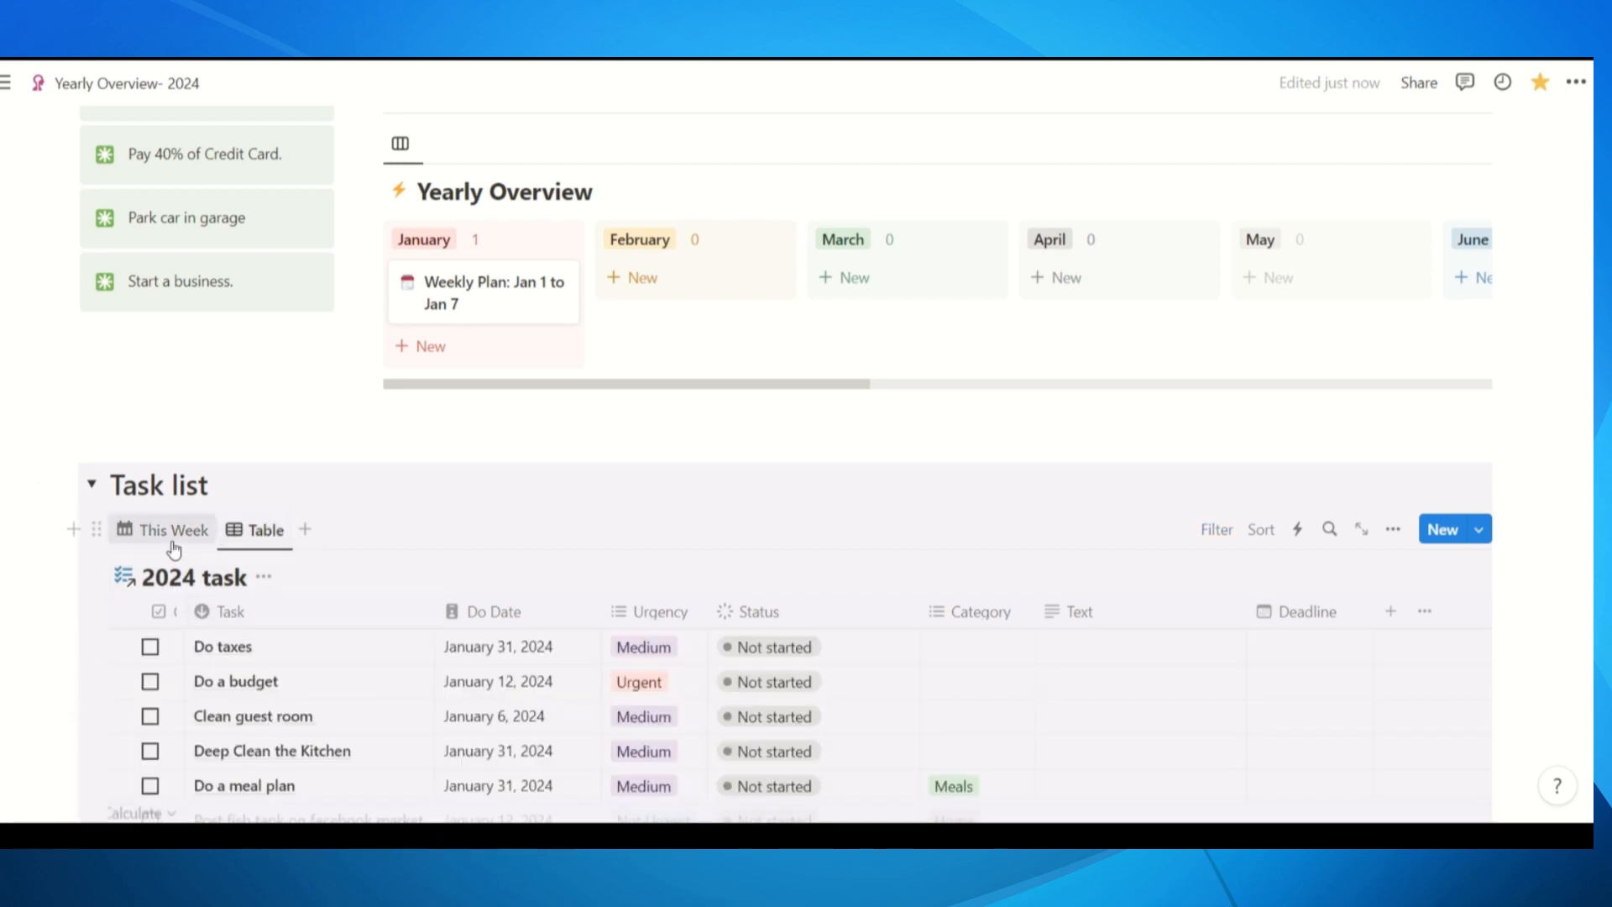
left_click(172, 532)
scroll(261, 703, "down", 1)
scroll(262, 702, "down", 2)
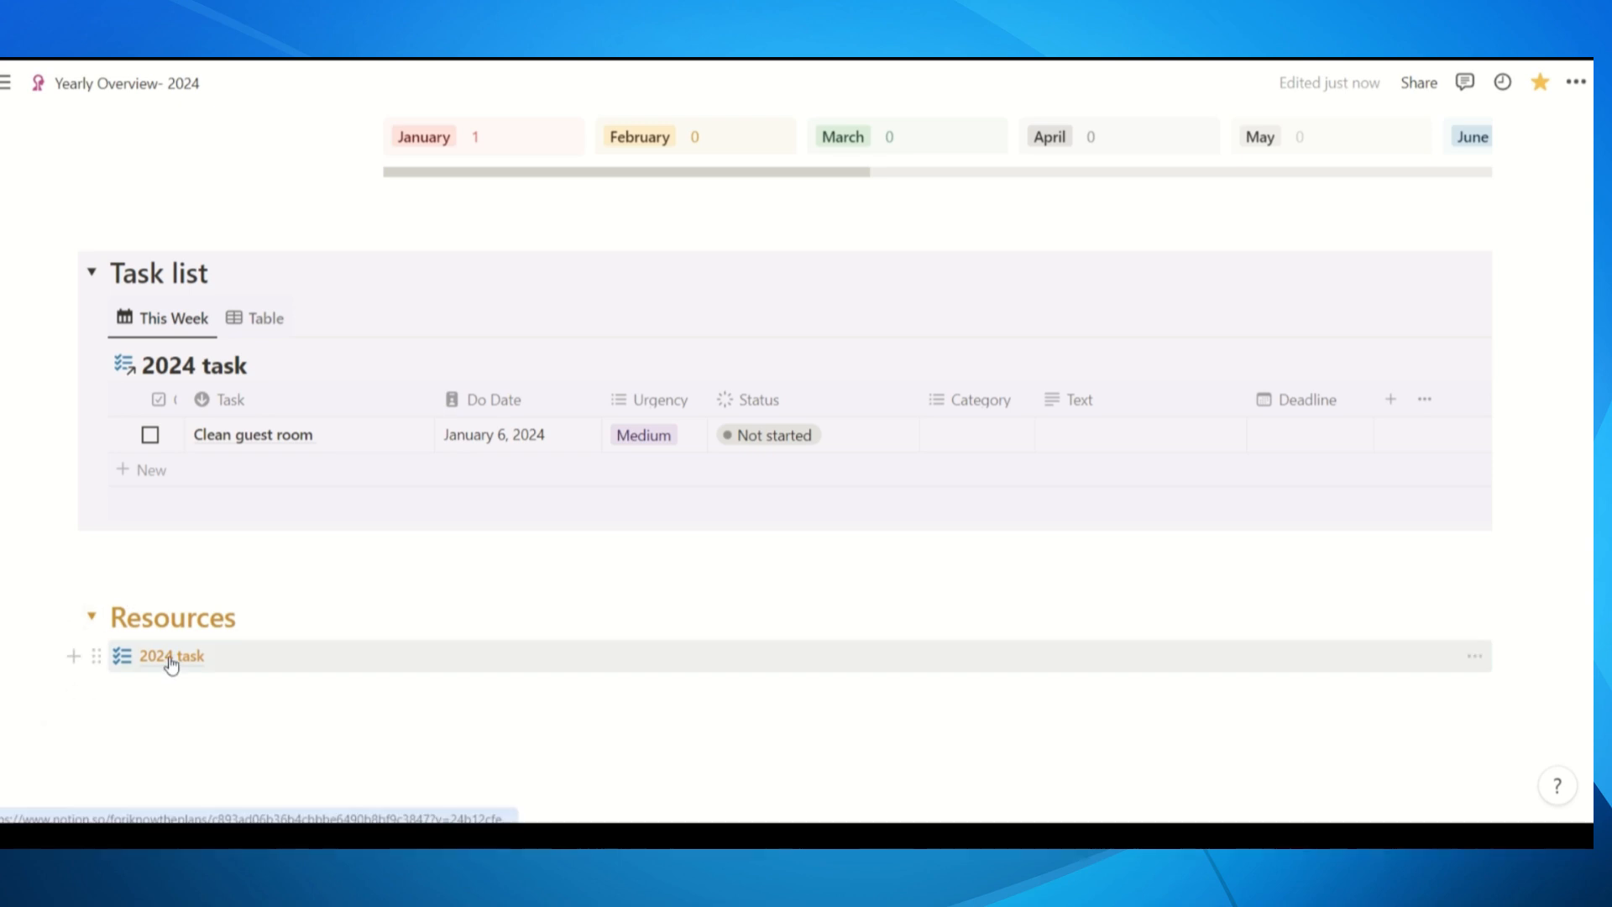
Collapse the Task list and Resources sections, and expand Task list again with its This Week view
left_click(92, 270)
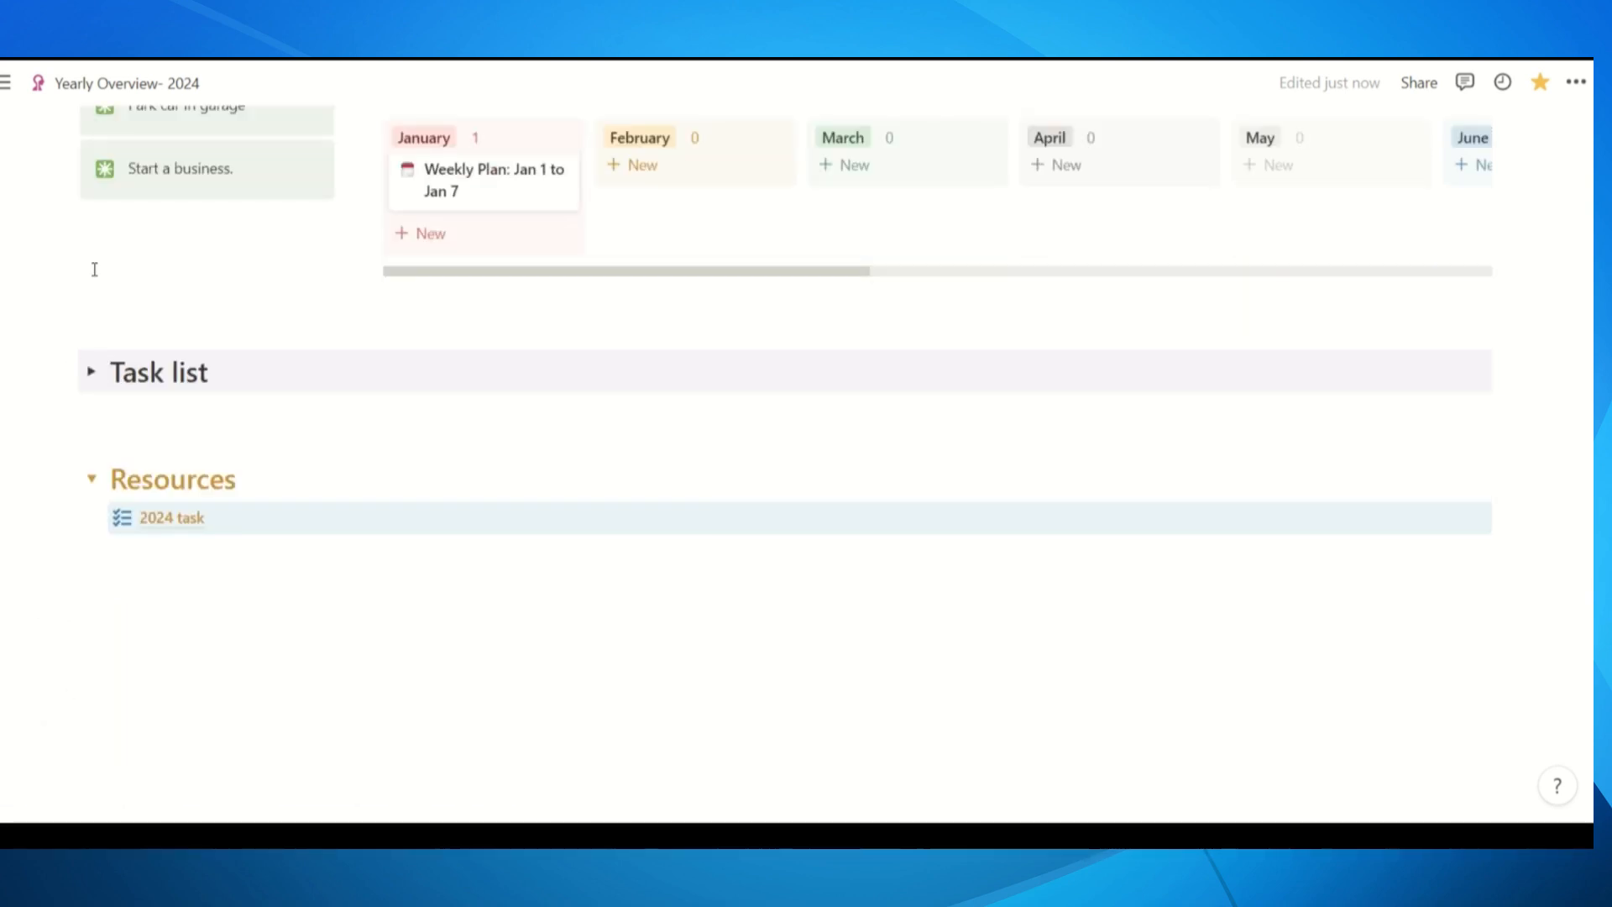
left_click(92, 479)
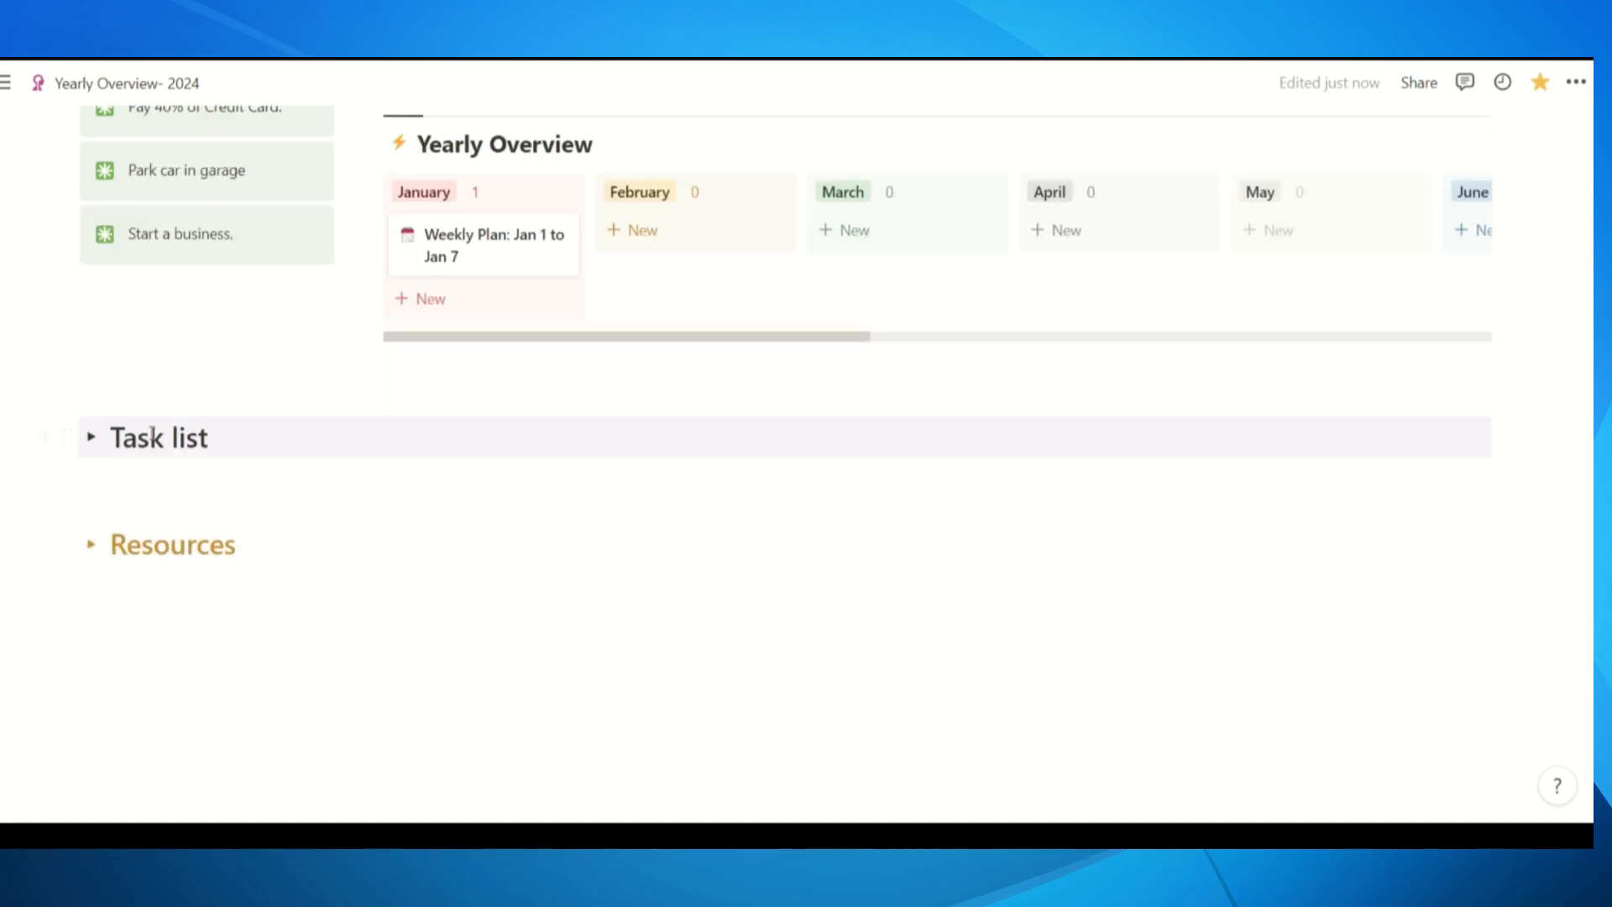
left_click(90, 436)
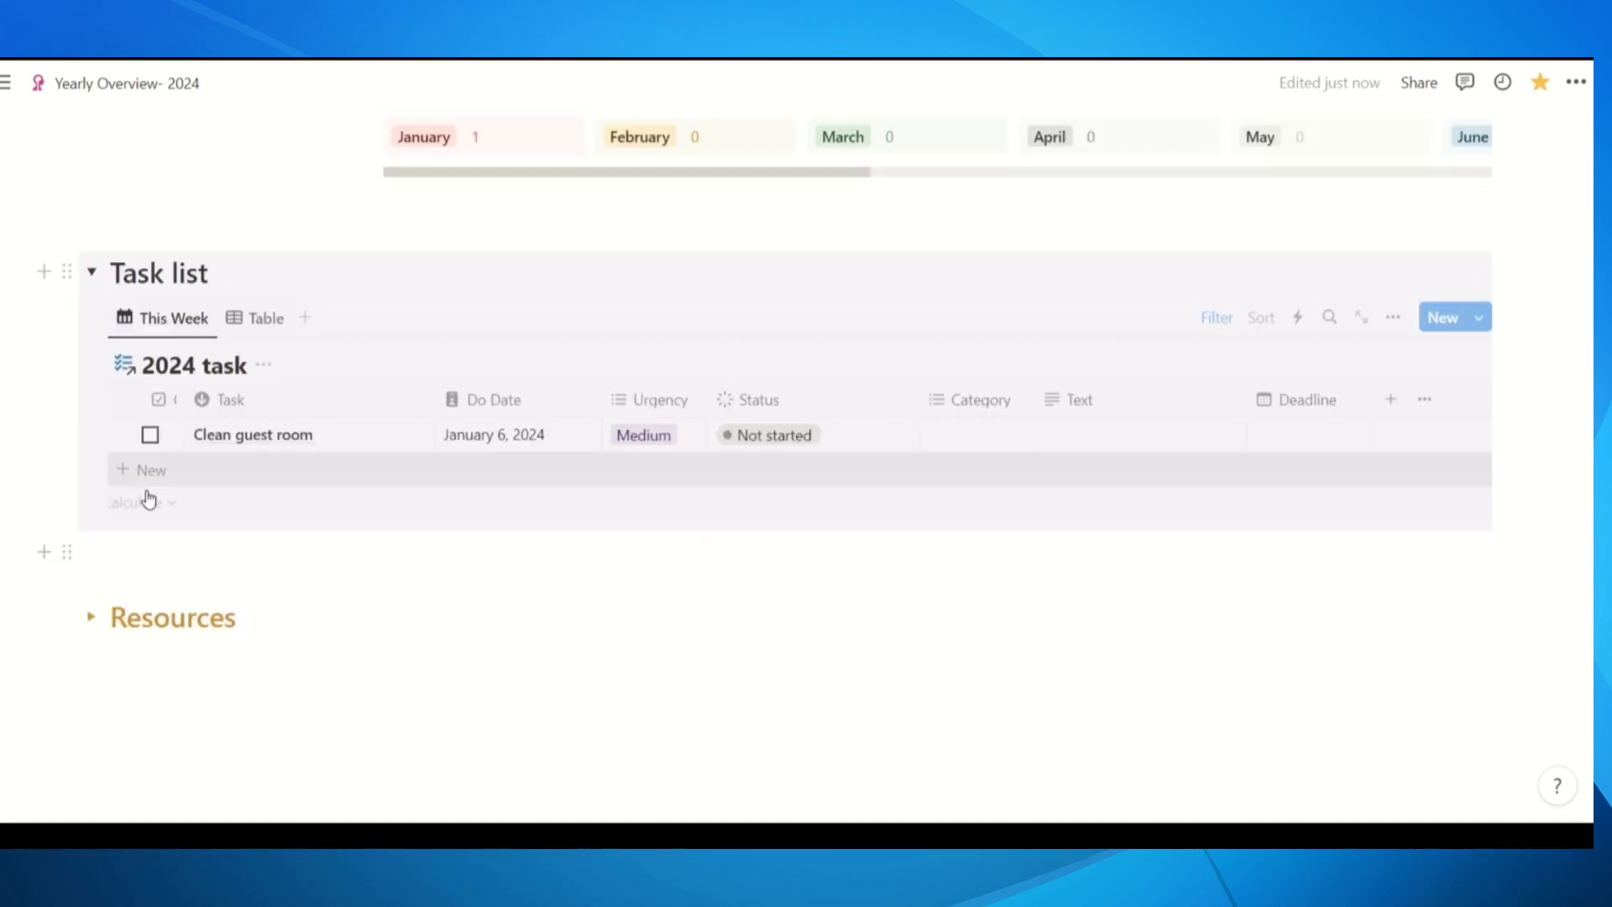
left_click(167, 321)
left_click(632, 655)
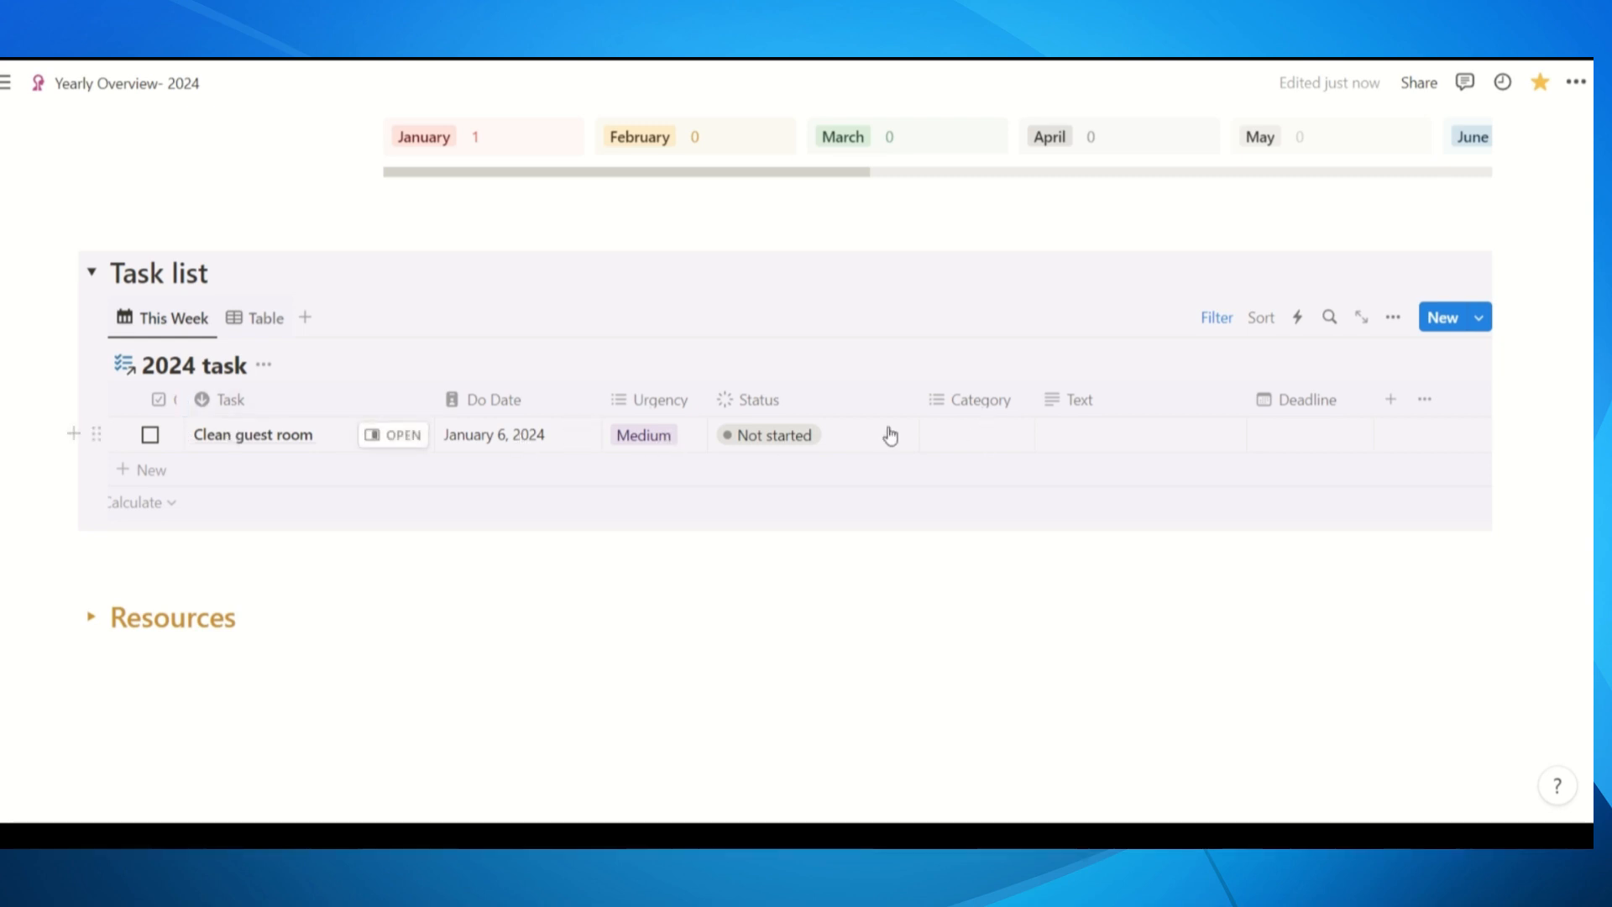
Compare the task list's Table view with This Week again, and review the January board entry and this week's task
left_click(259, 319)
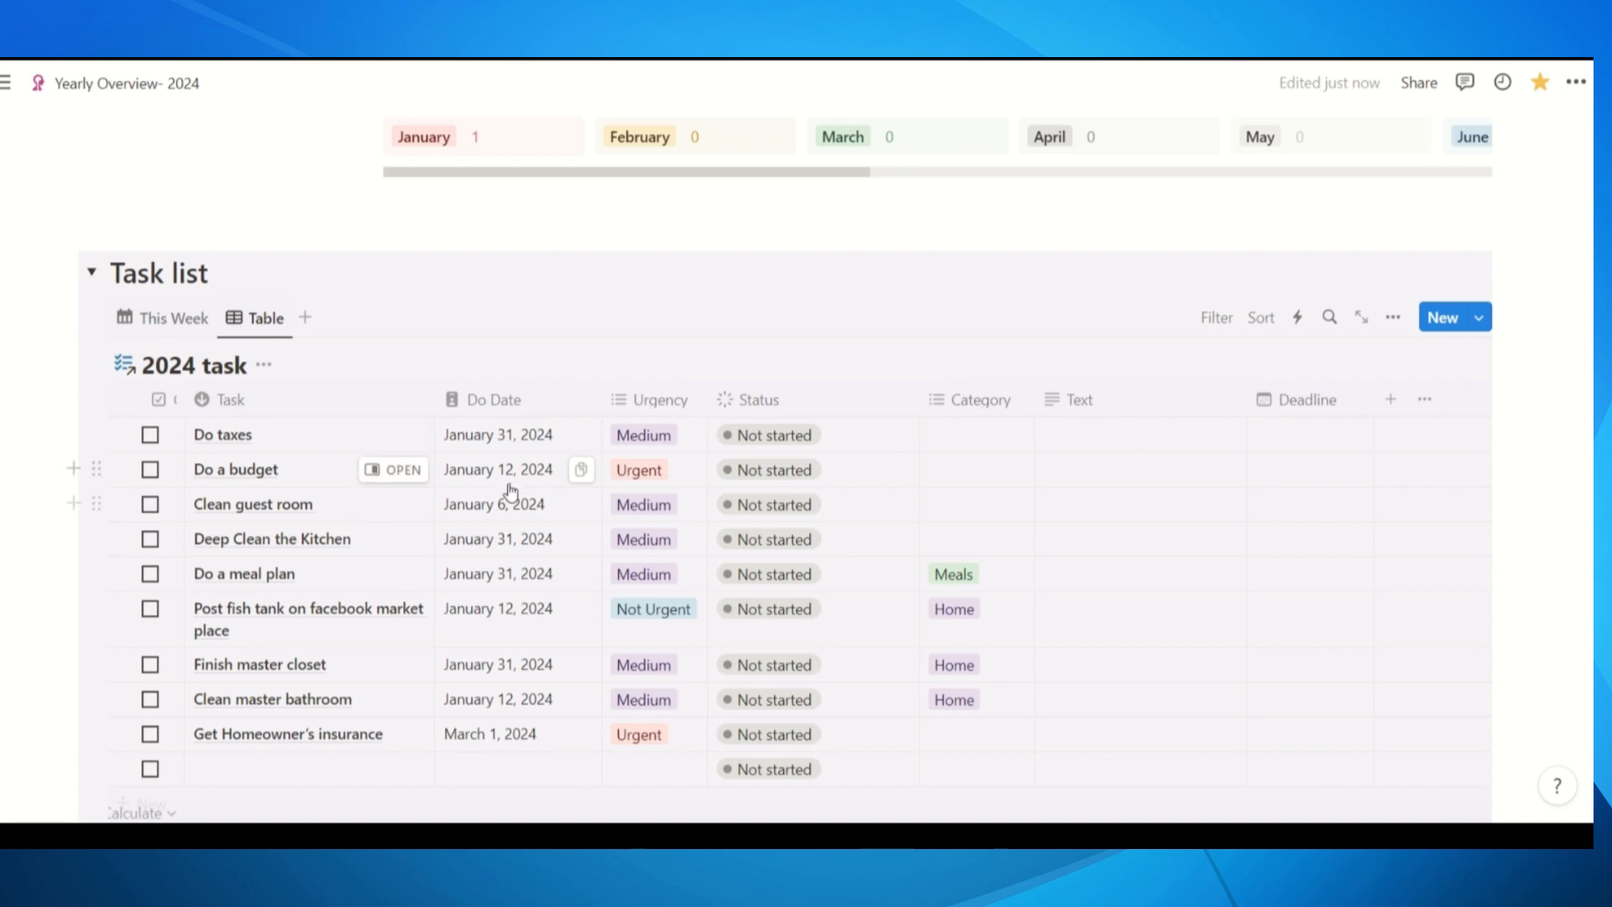
left_click(162, 319)
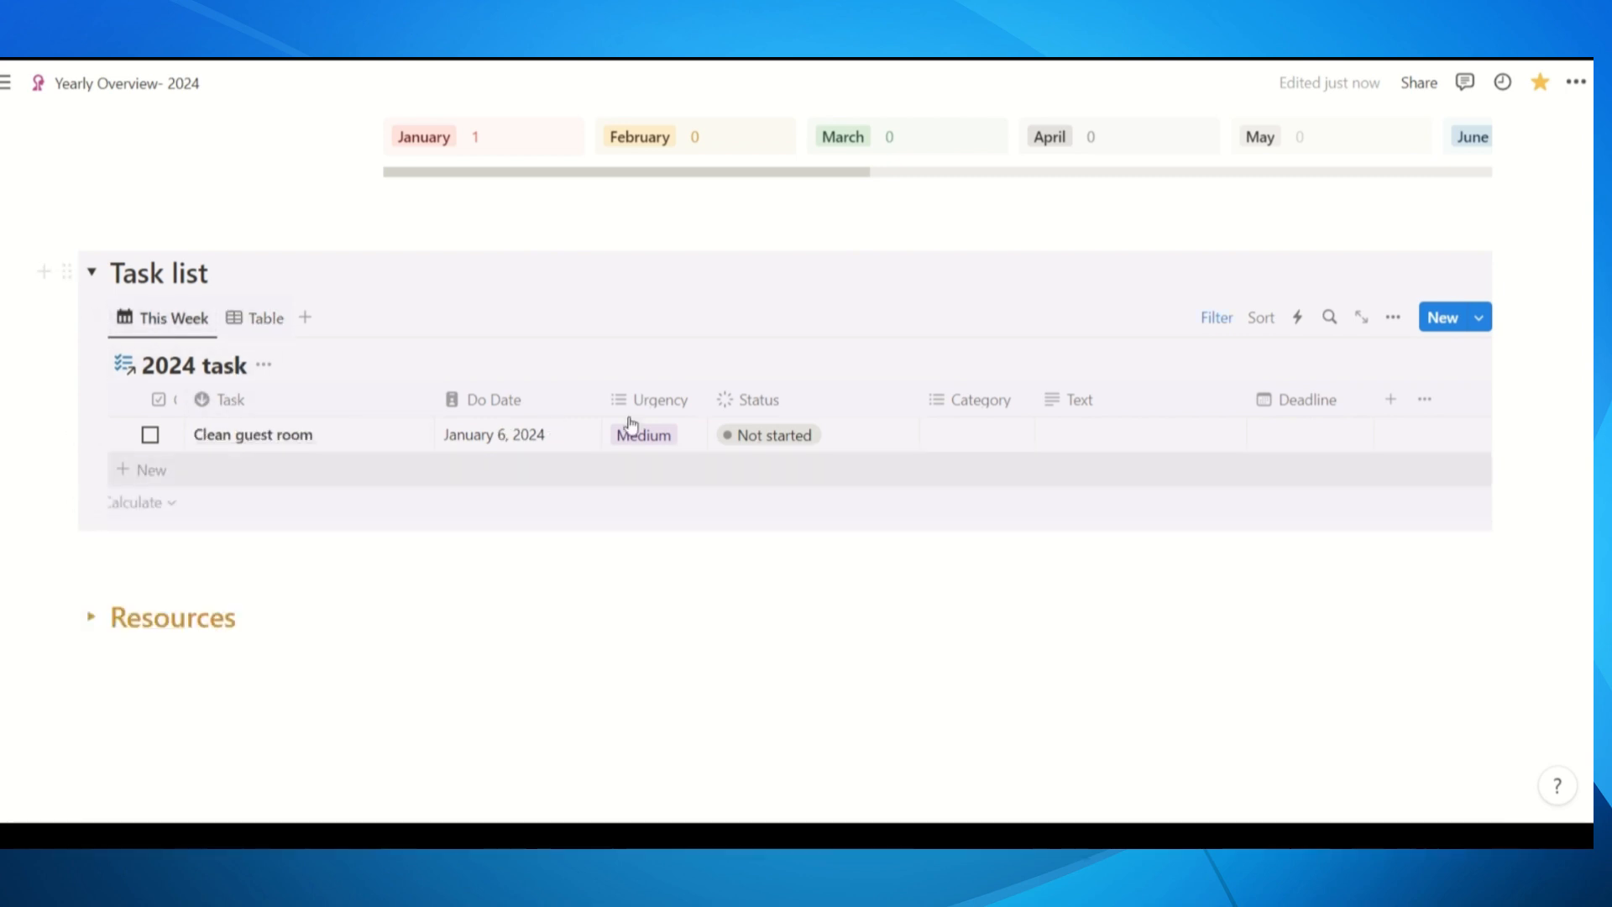
scroll(764, 723, "up", 5)
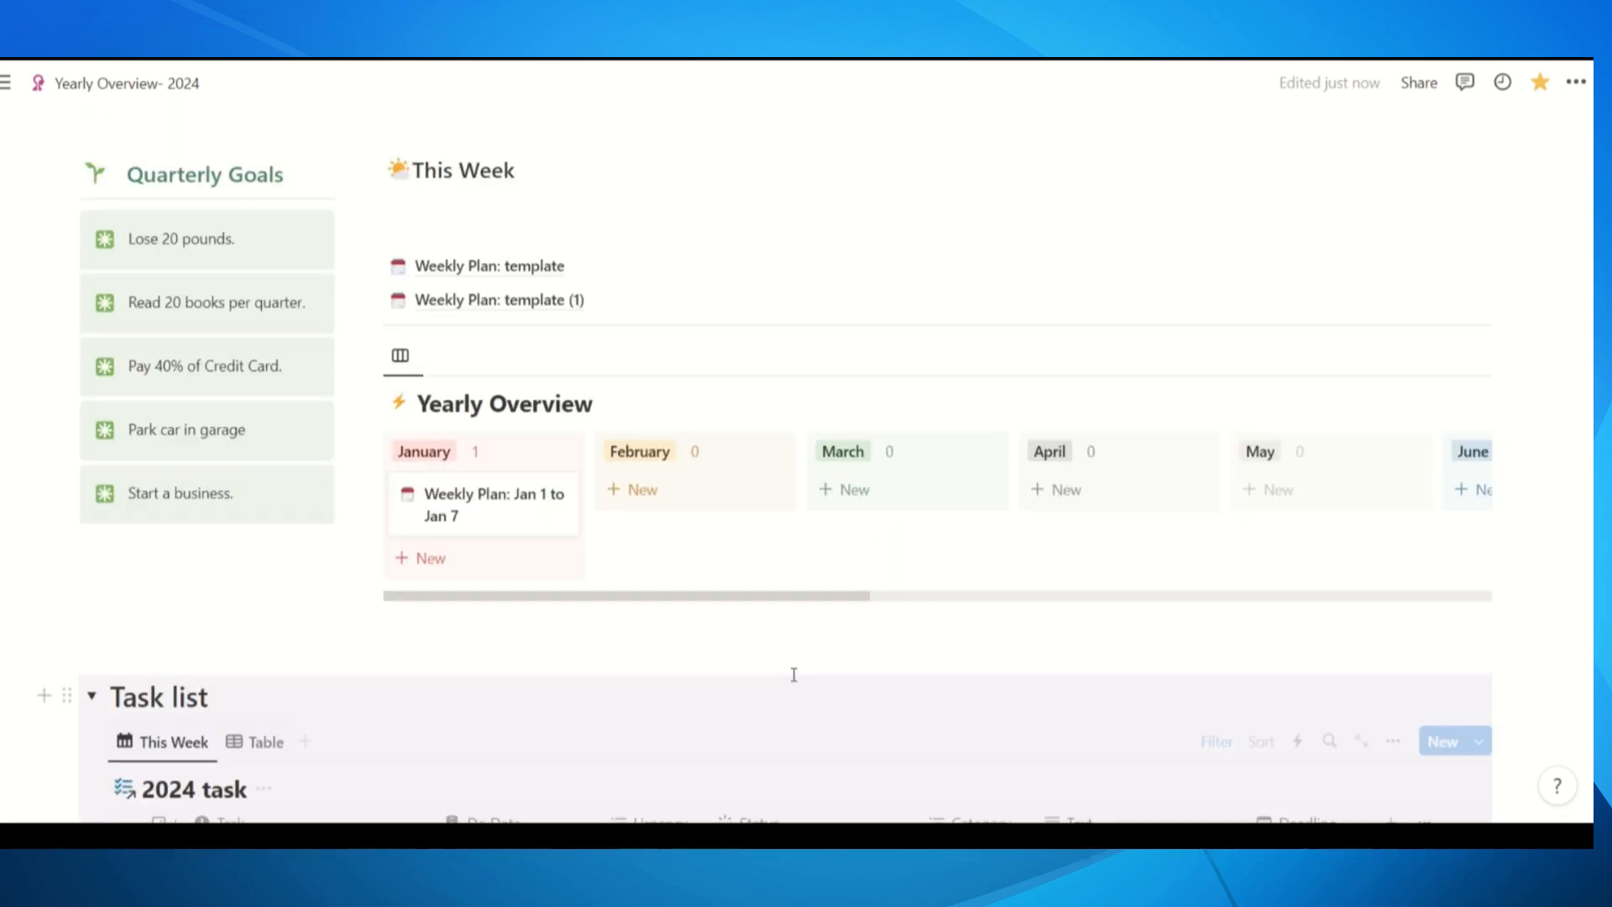
scroll(793, 675, "down", 1)
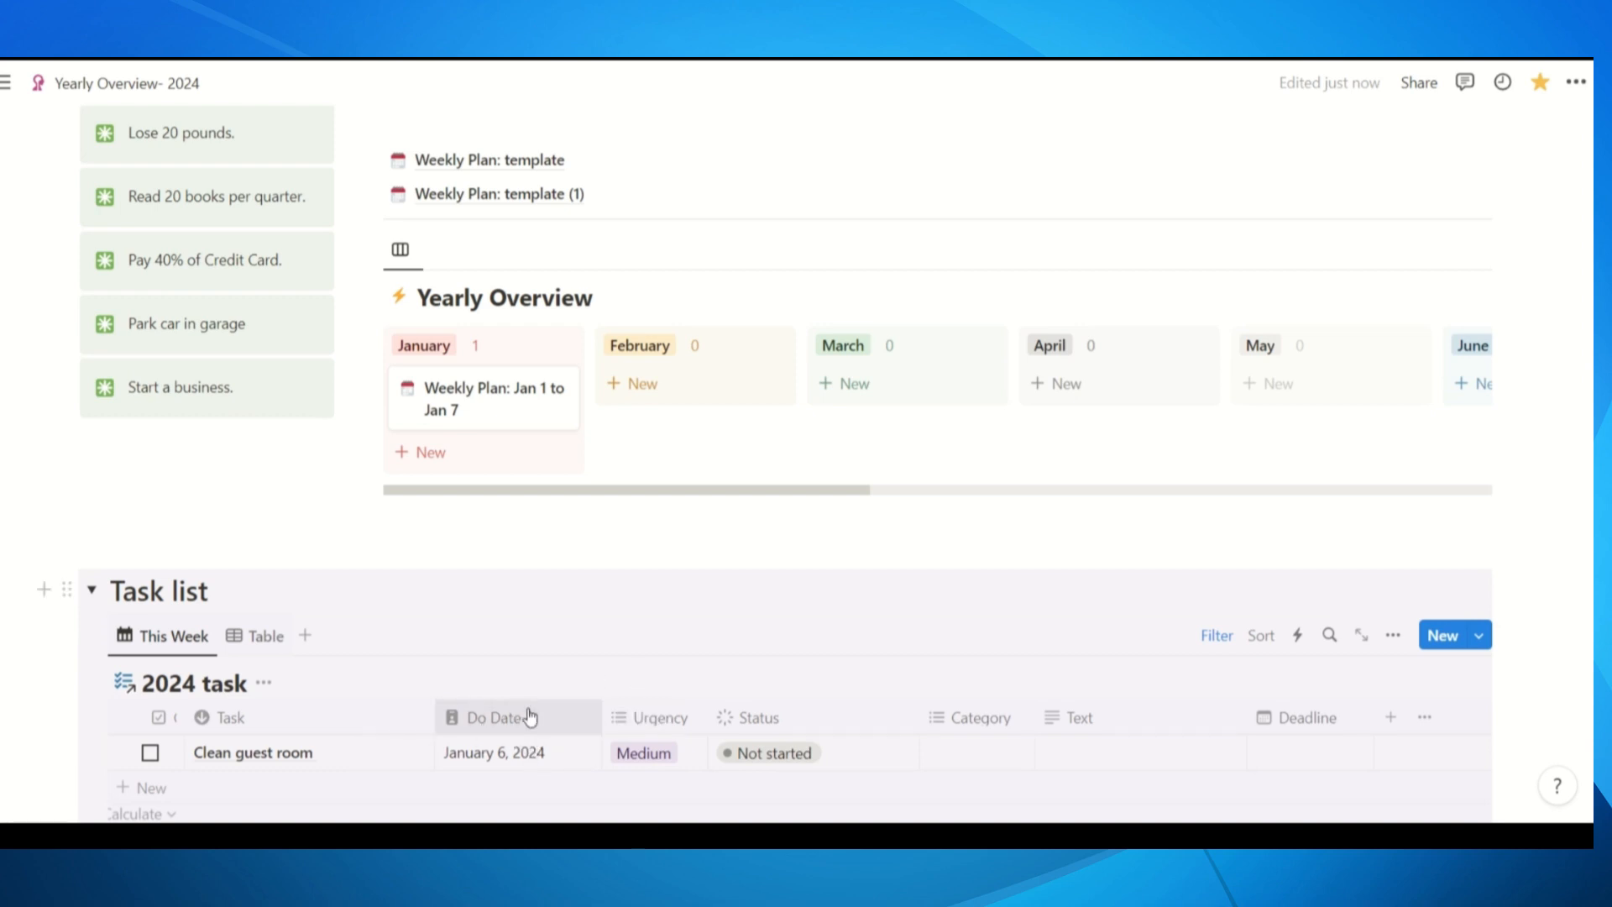
scroll(551, 739, "down", 4)
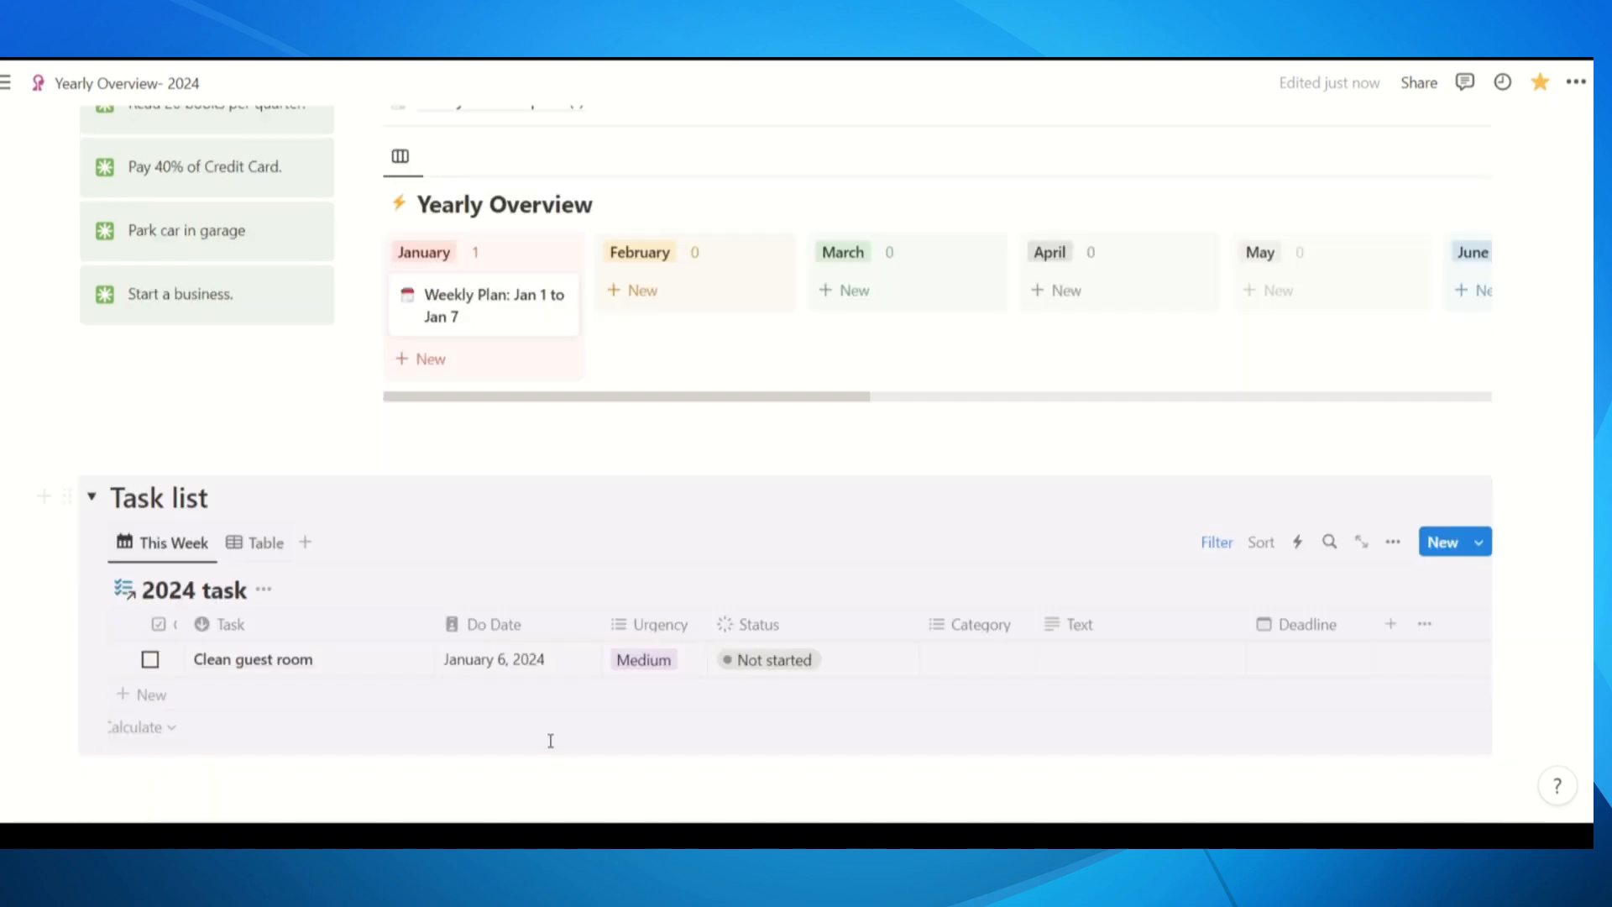
scroll(551, 743, "up", 3)
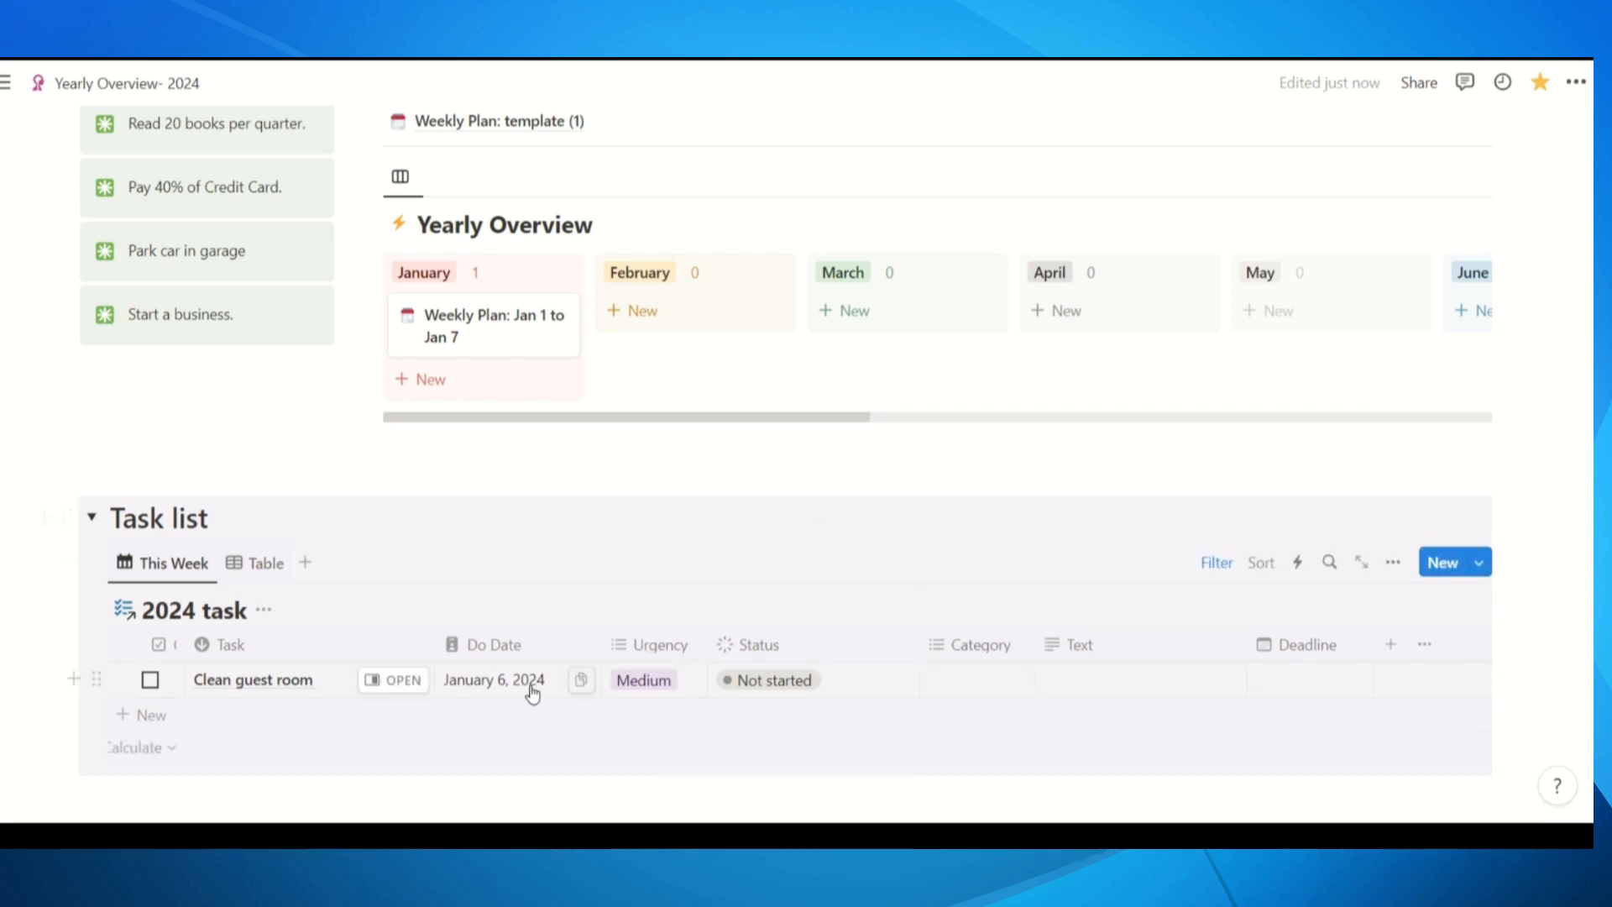
Look over the Yearly Overview page, from the January board entry and this week's task up to the quarterly goals and title
scroll(403, 638, "up", 4)
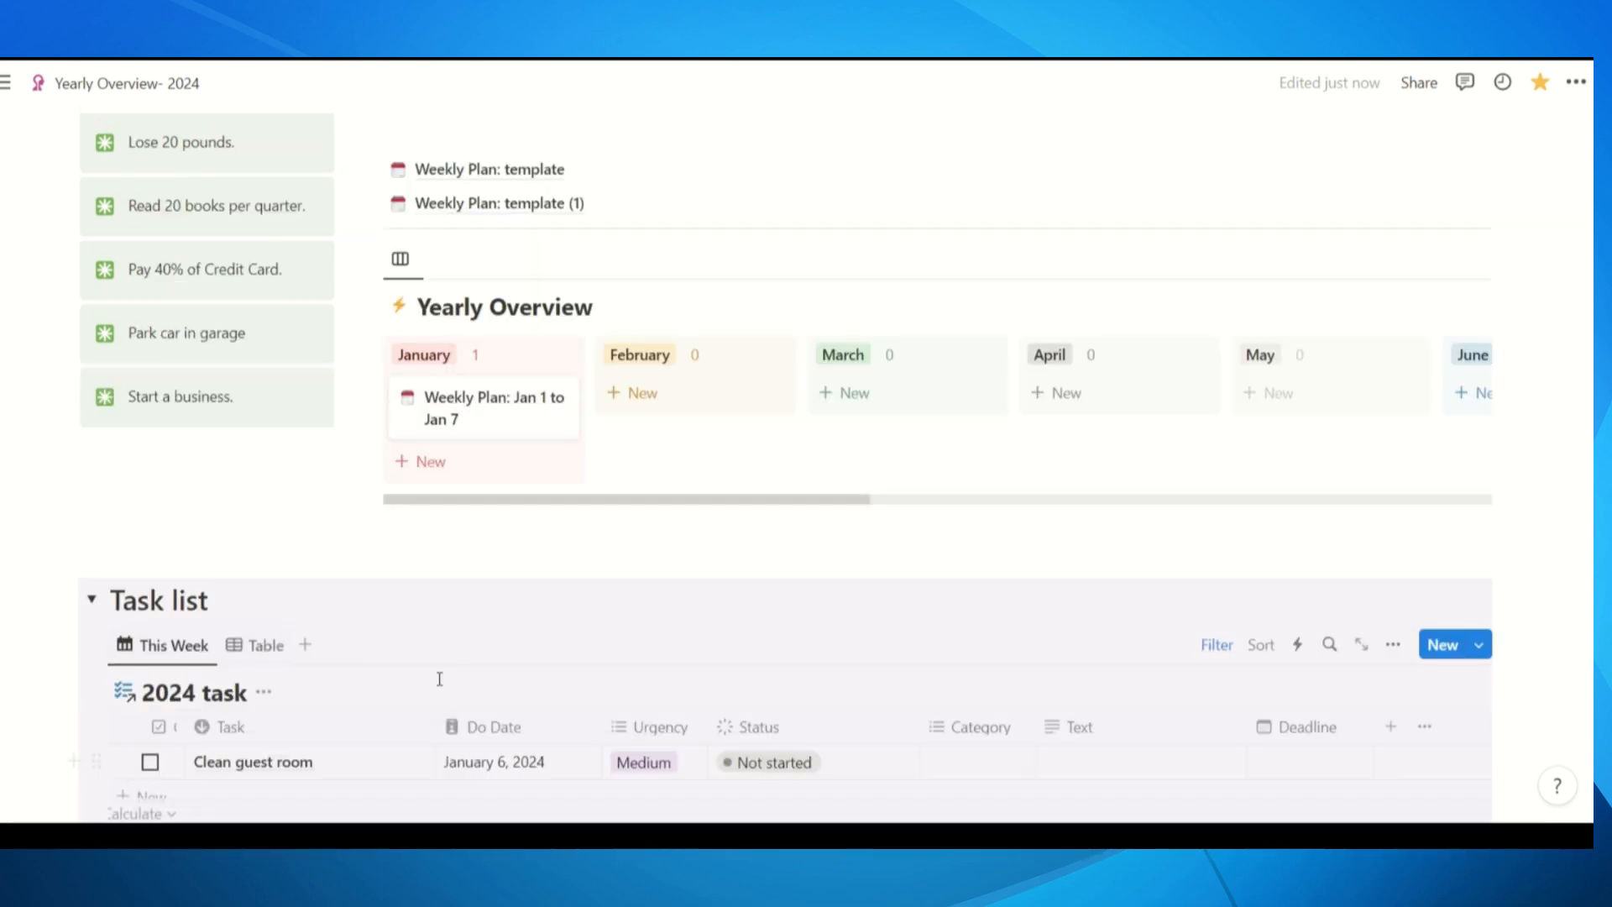
scroll(454, 638, "down", 4)
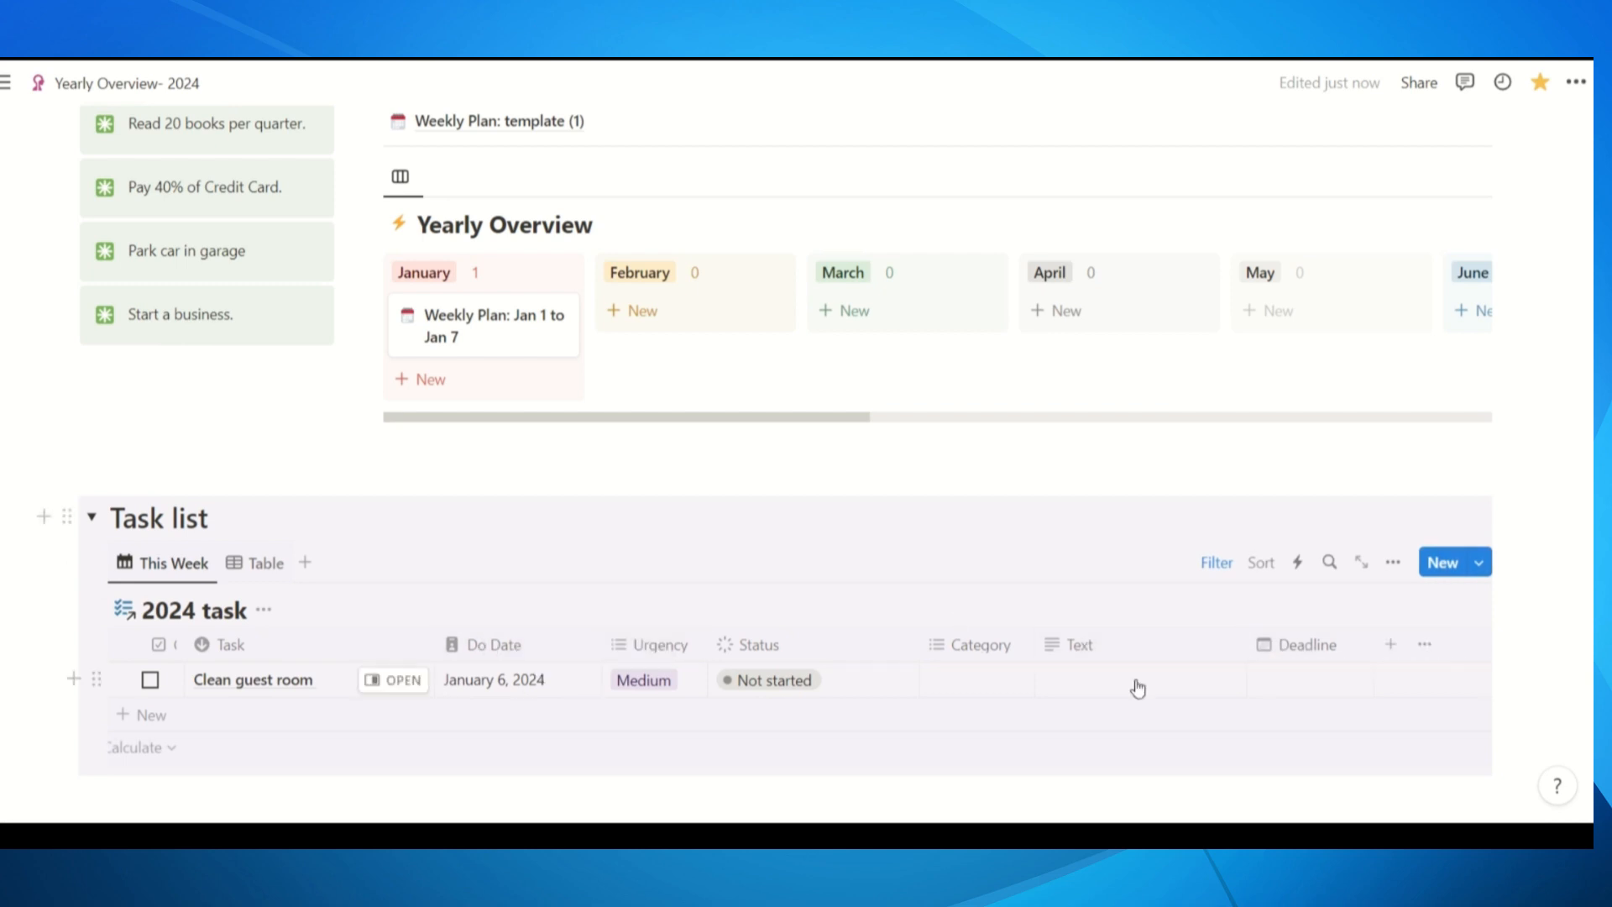
scroll(784, 619, "up", 5)
scroll(878, 587, "down", 2)
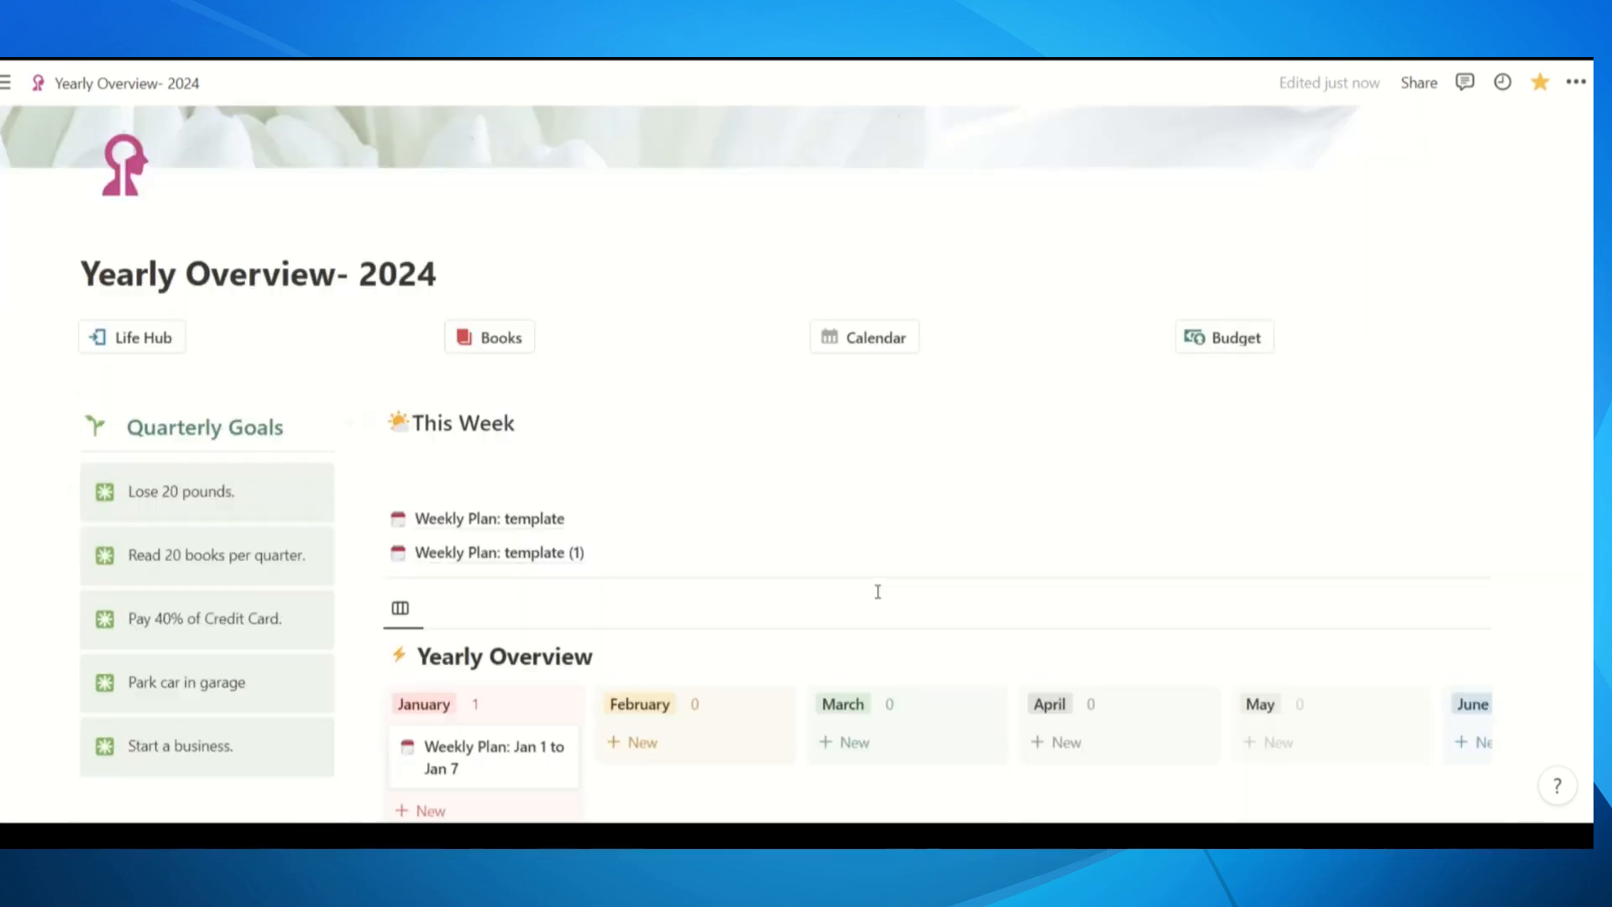
scroll(878, 587, "up", 2)
scroll(935, 540, "down", 4)
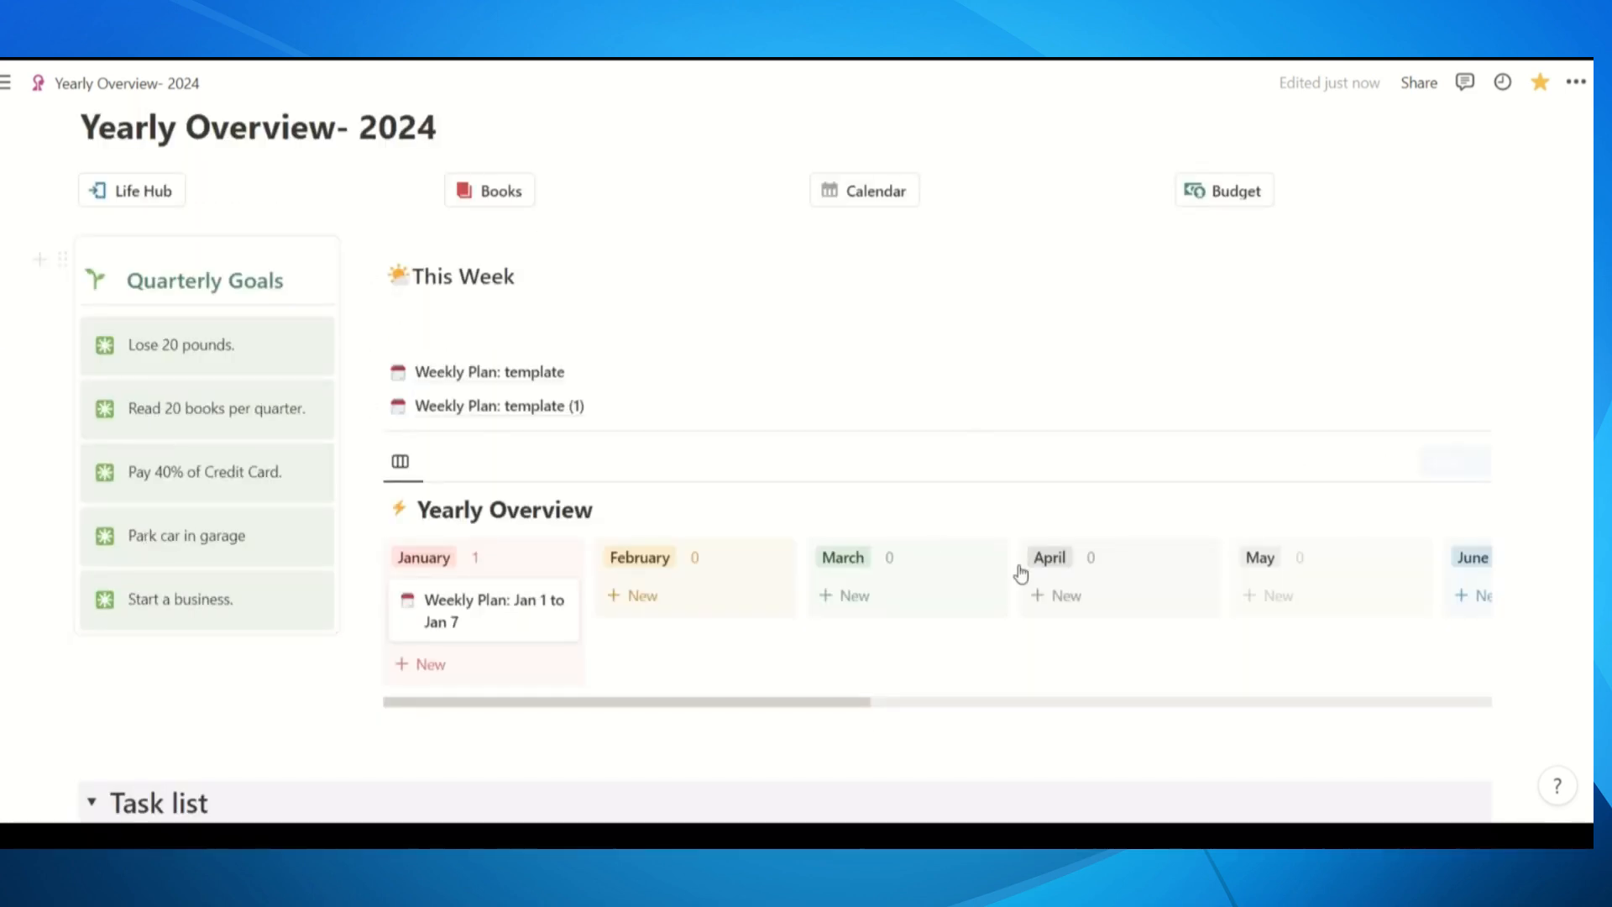
mouse_move(885, 413)
scroll(887, 410, "up", 4)
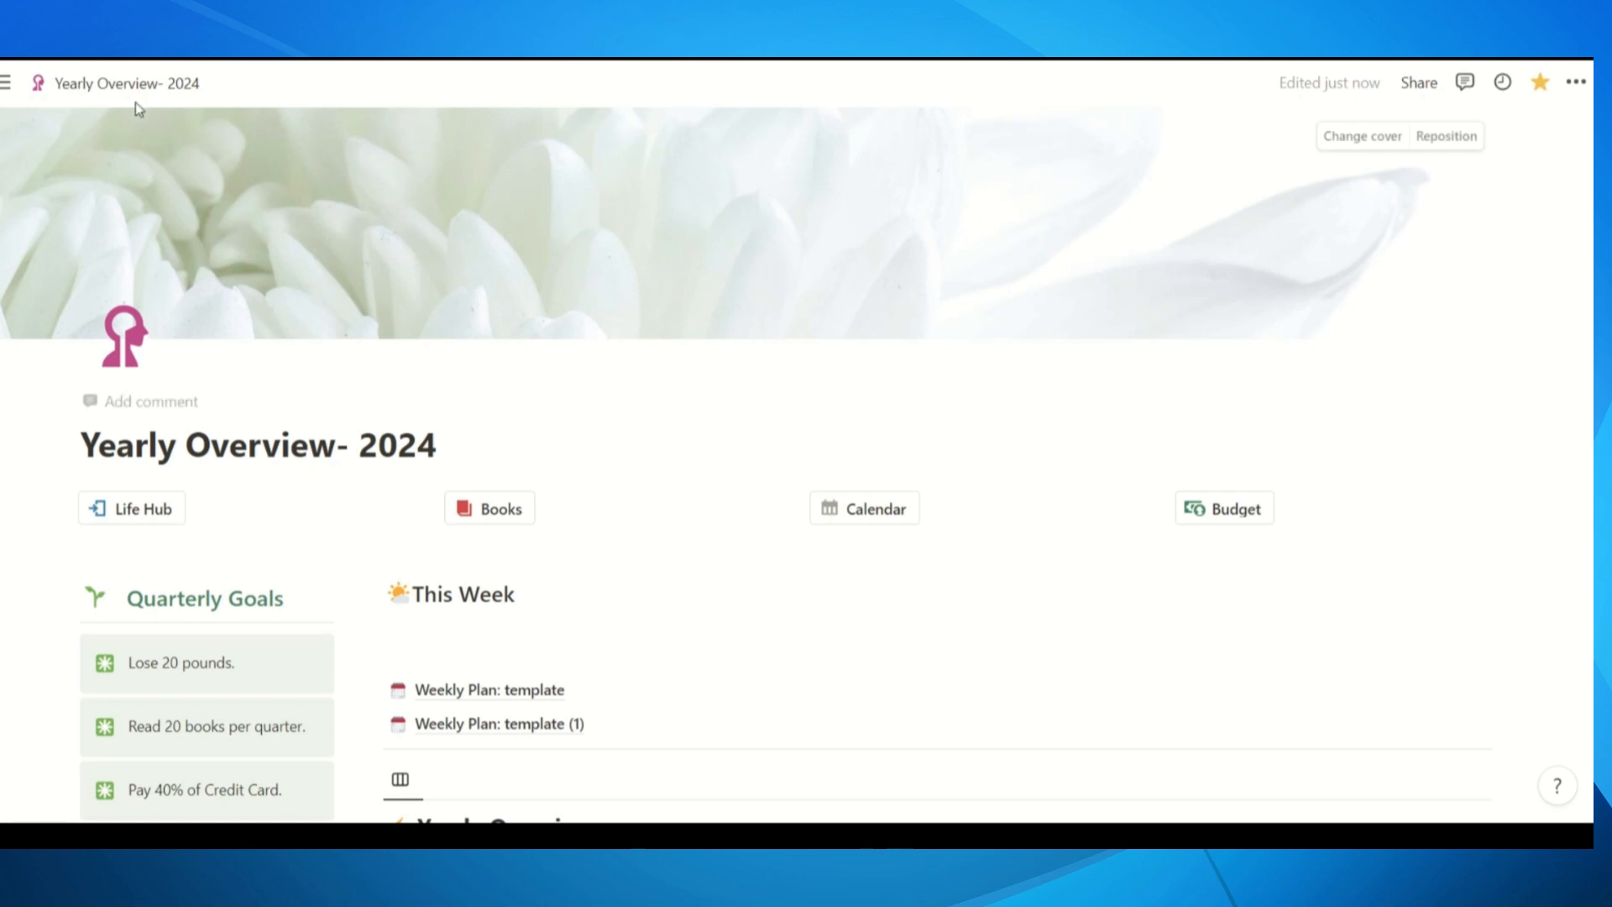
Go to the Life Hub page, view the 2024 task page from its calendar section, and return to Life Hub
left_click(148, 515)
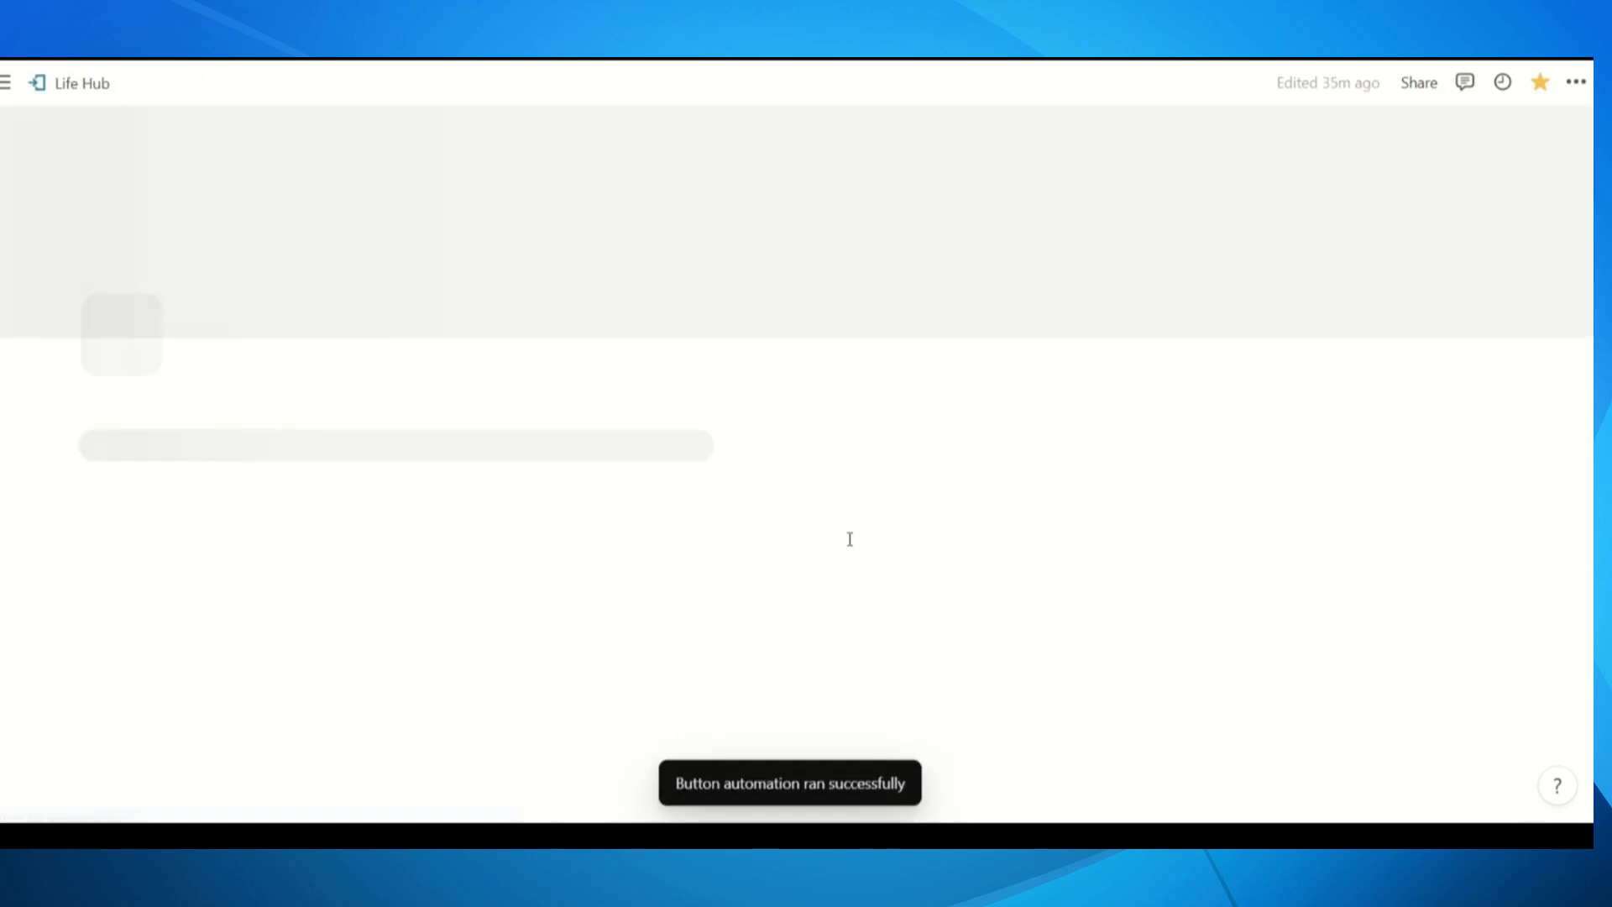
scroll(831, 520, "down", 3)
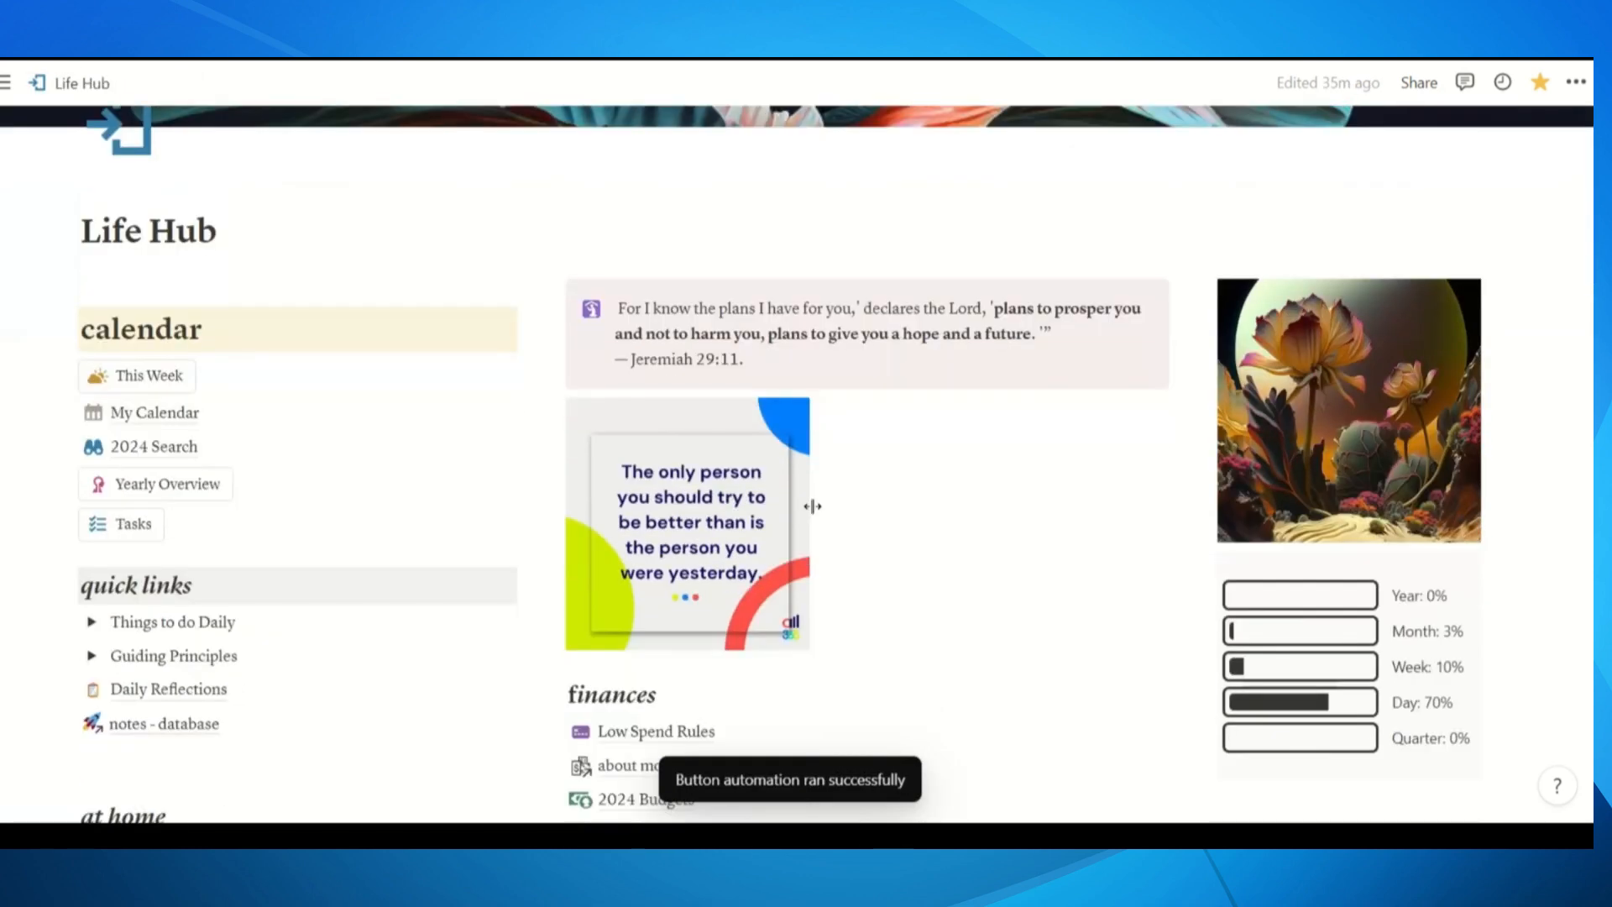
scroll(394, 491, "down", 3)
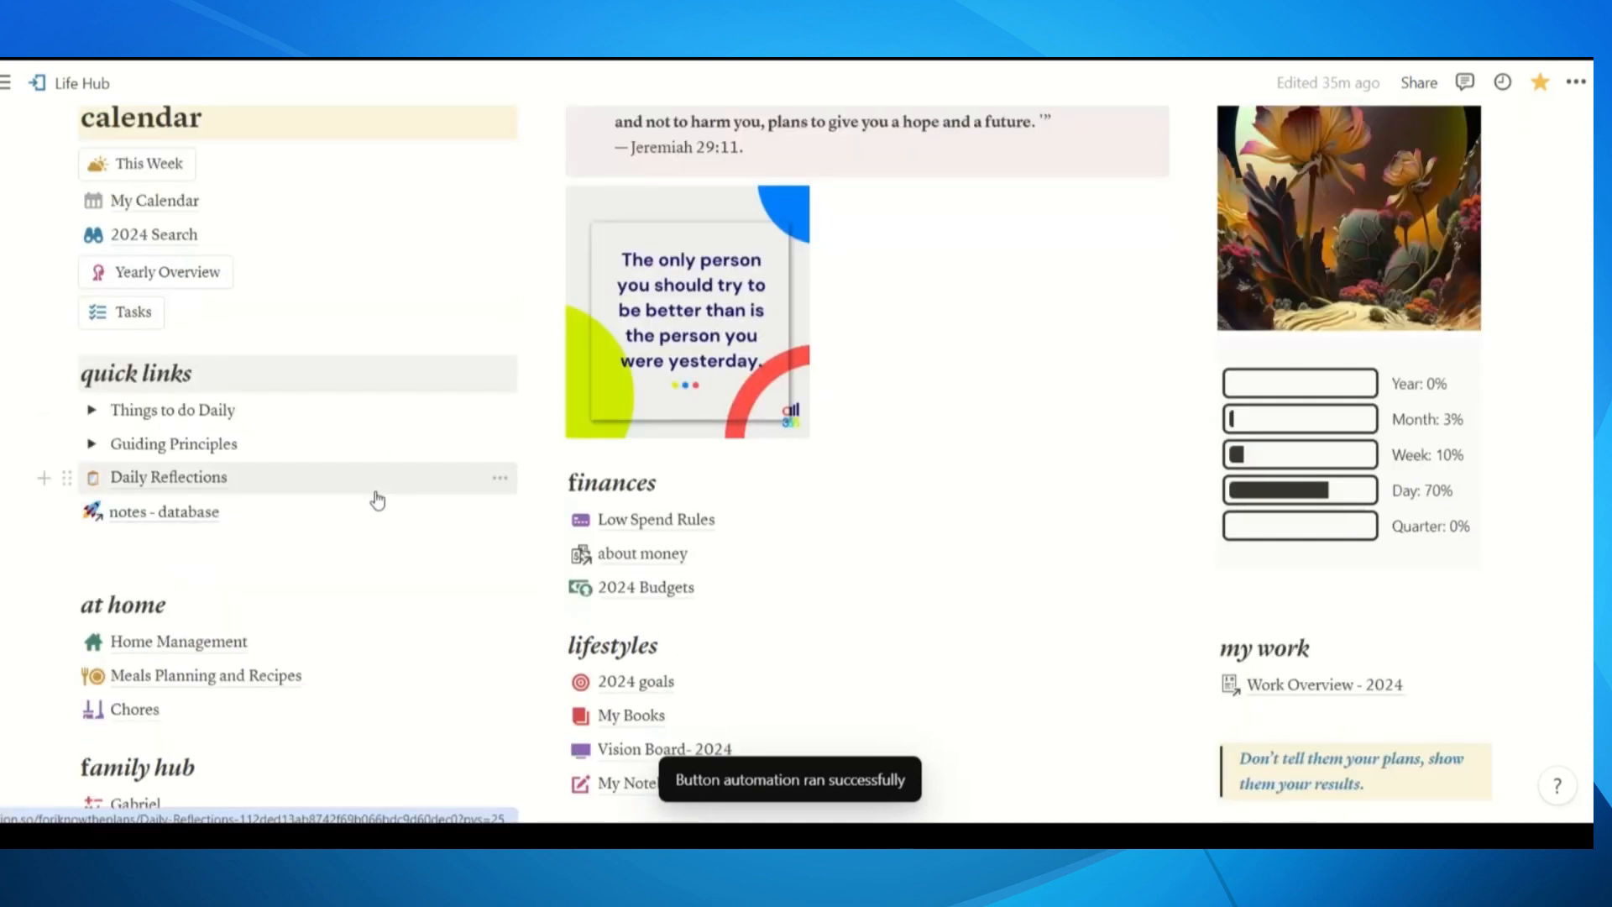
left_click(126, 313)
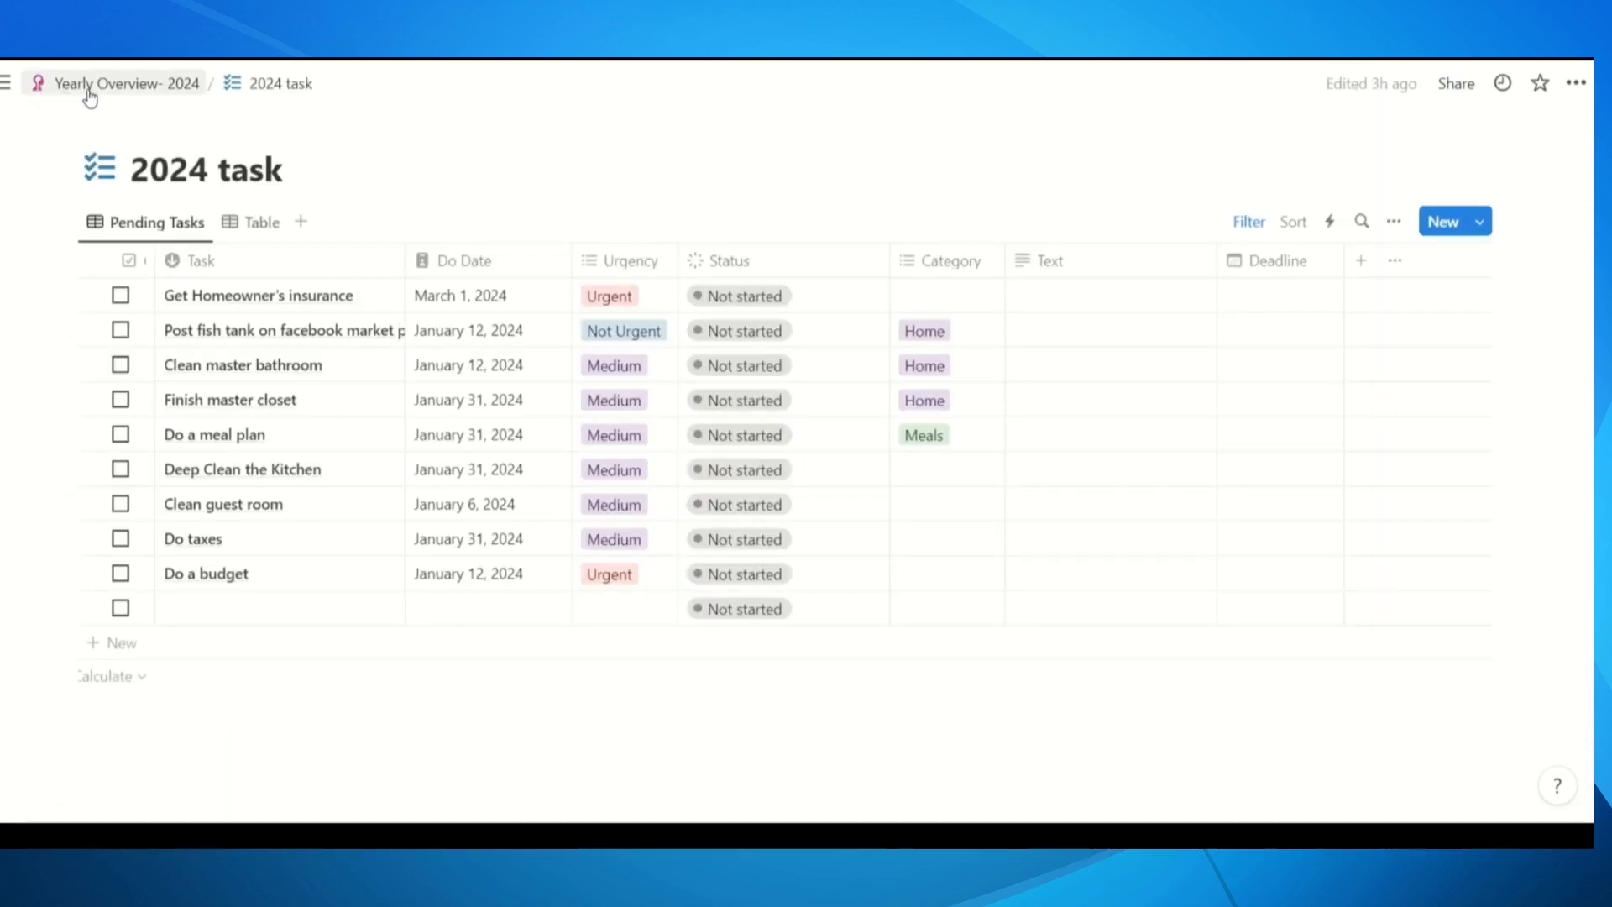
key("alt+Left")
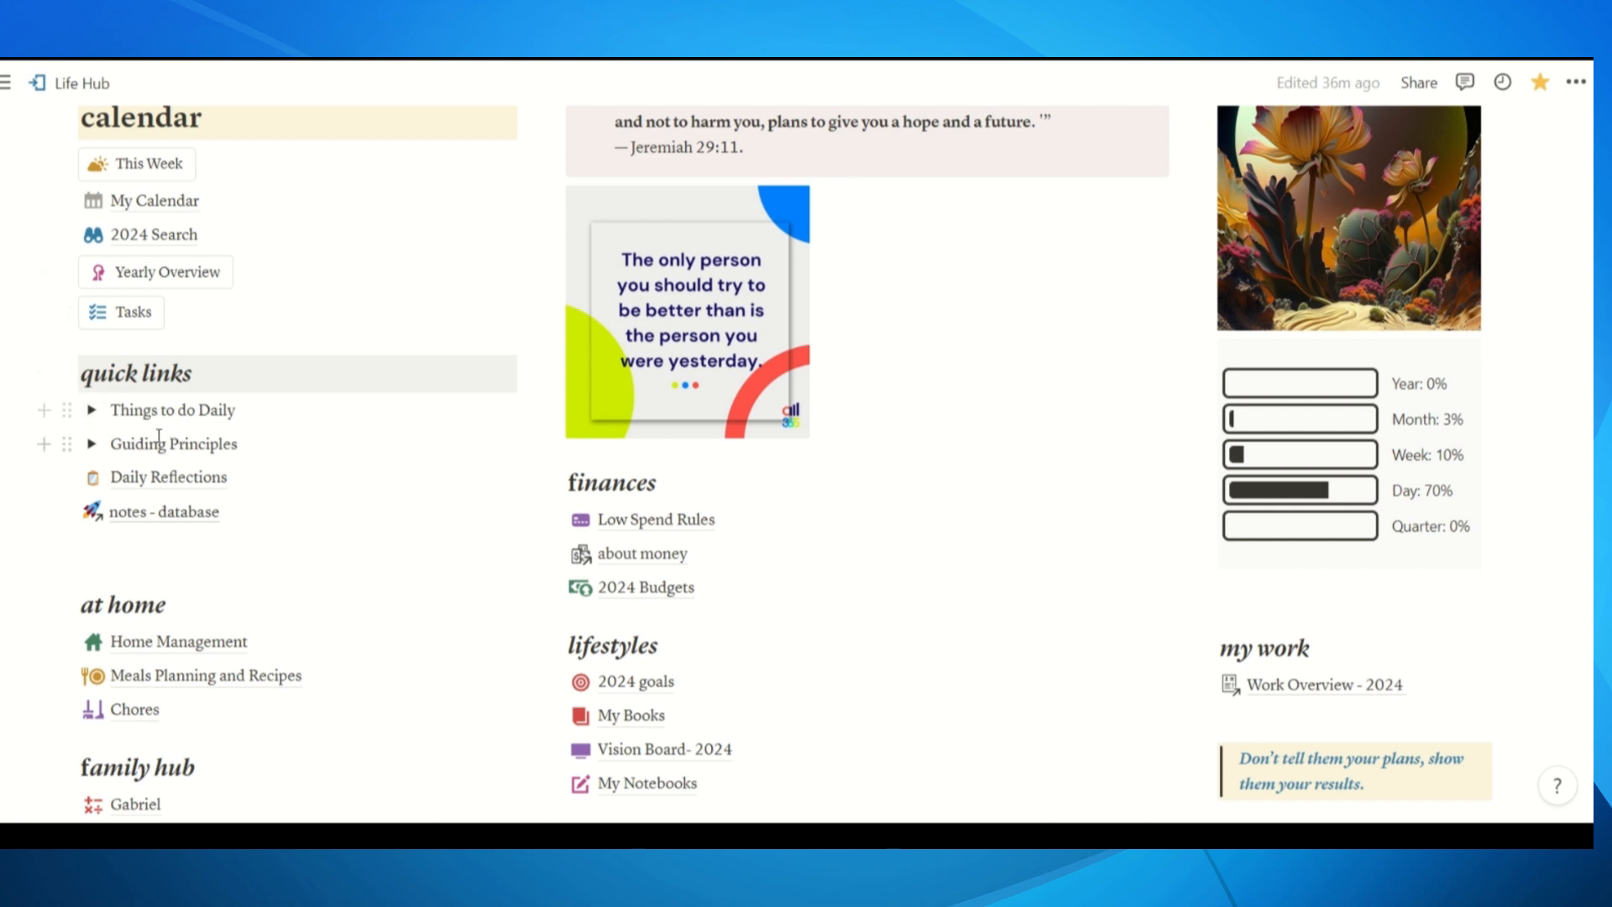
Expand Guiding Principles under quick links, read through the principles, and collapse the section again
left_click(92, 444)
scroll(351, 527, "down", 3)
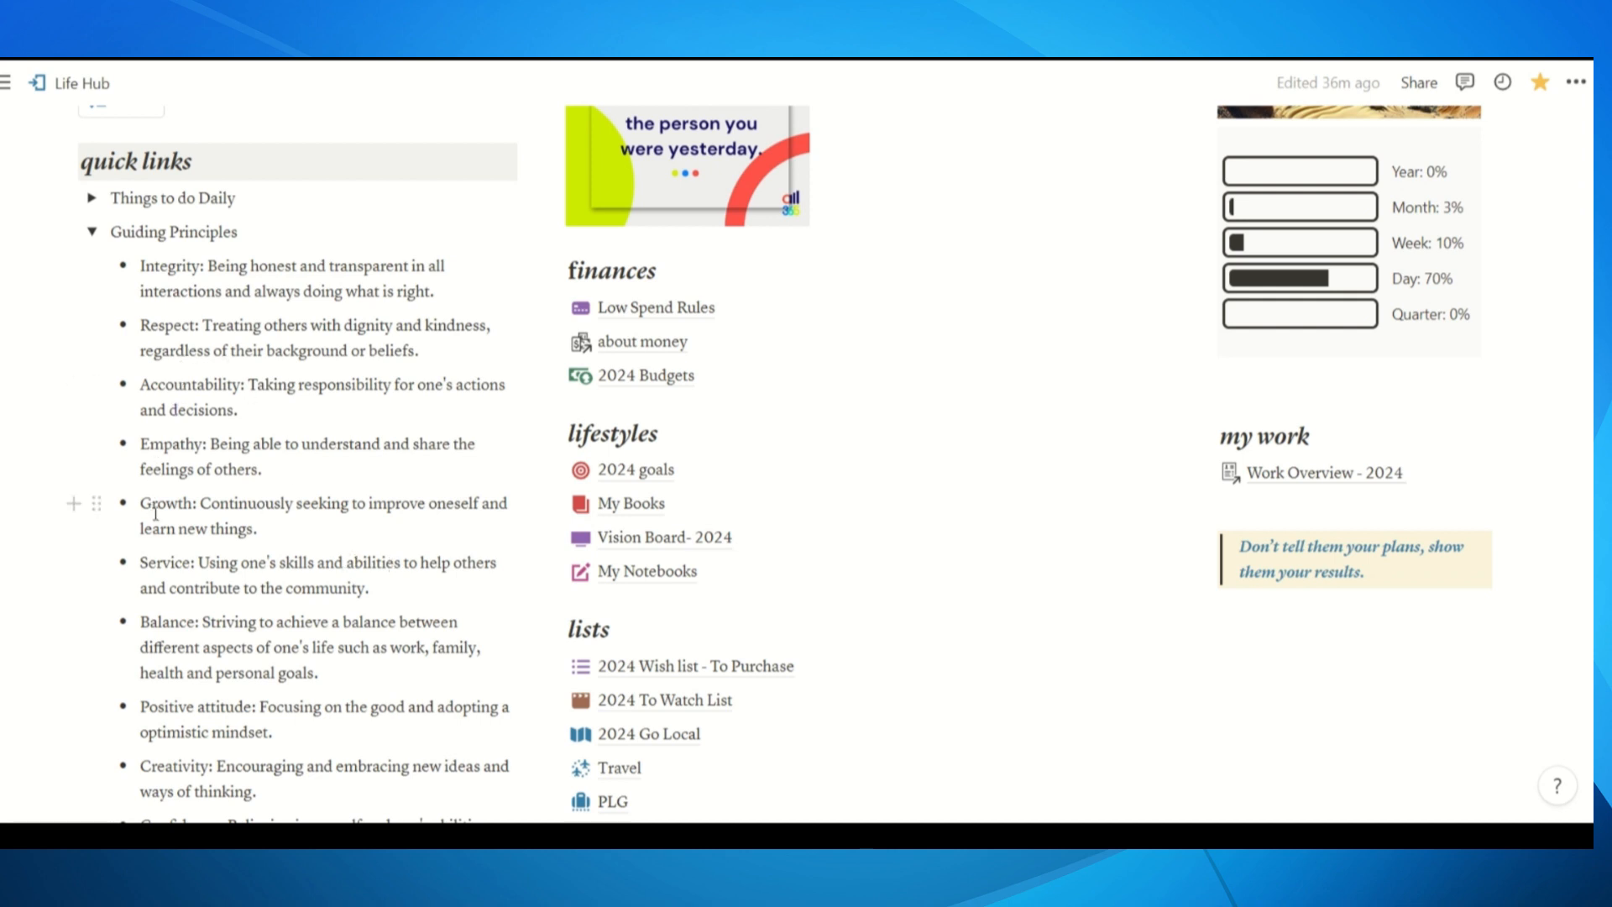
scroll(338, 645, "down", 2)
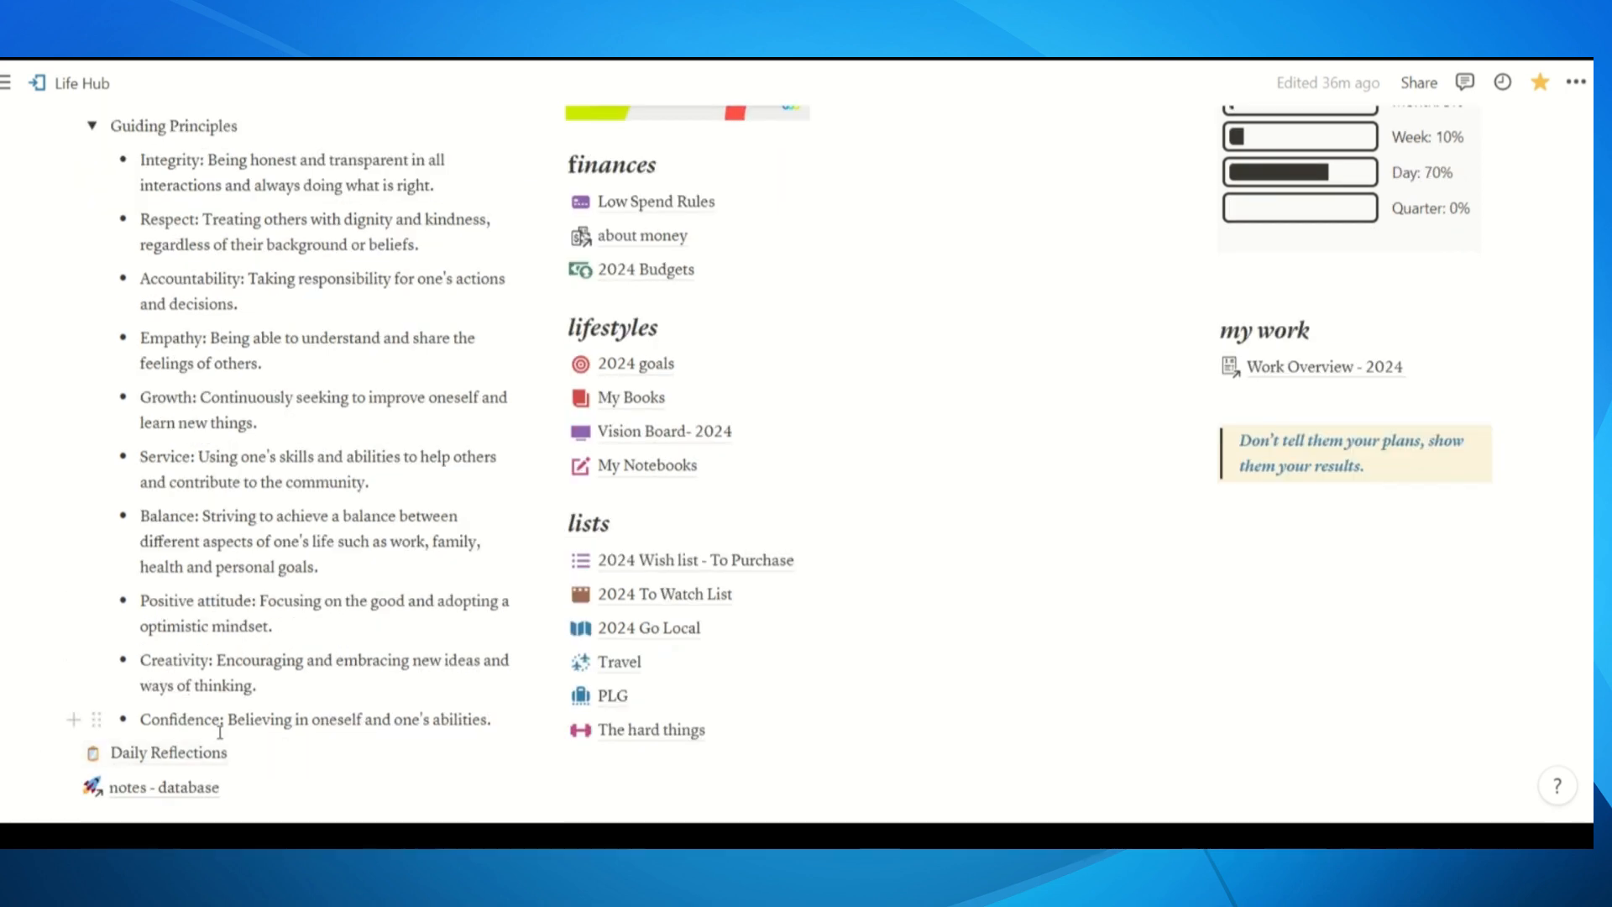
left_click(92, 126)
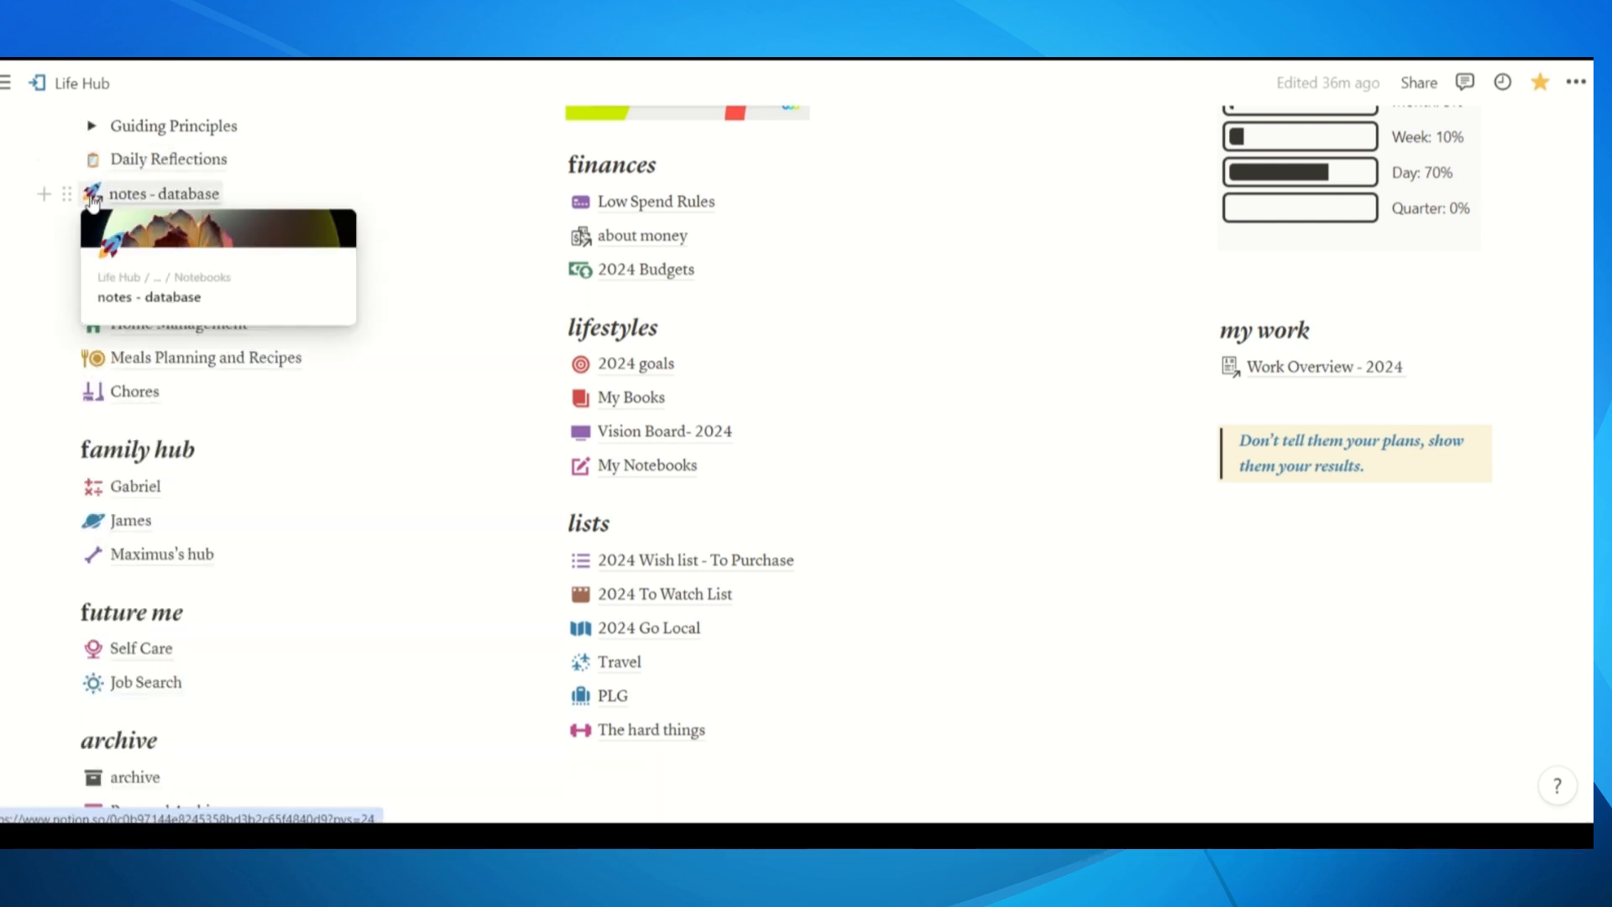
Open the Daily Reflections page, view its 2023 Daily Reflections- archive subpage, and return to Daily Reflections
left_click(144, 168)
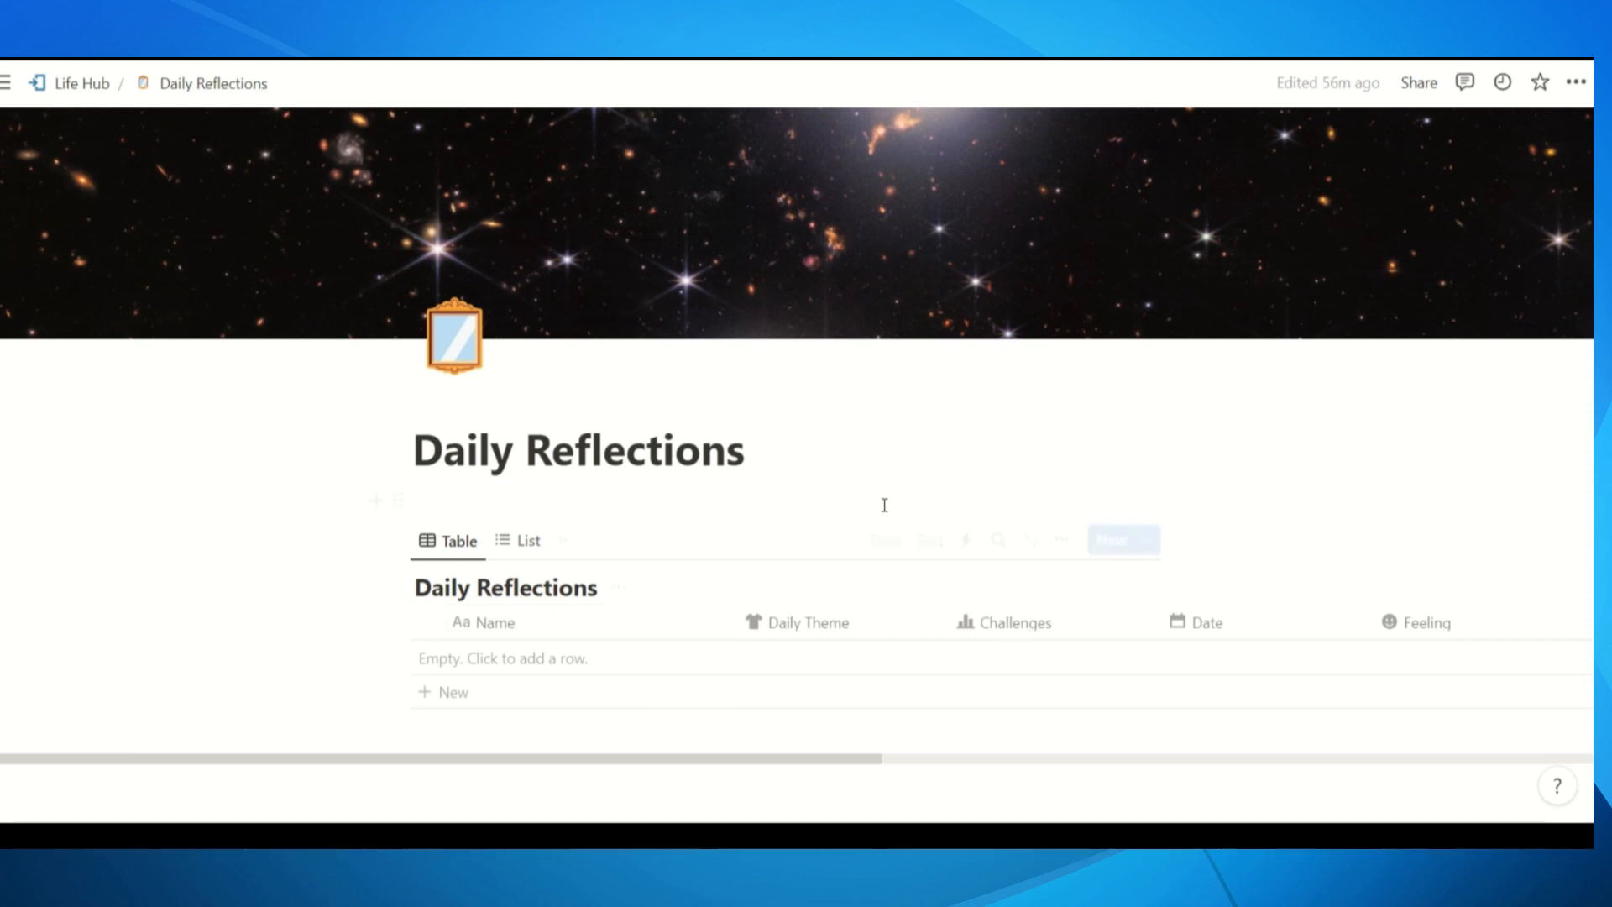
scroll(922, 576, "down", 3)
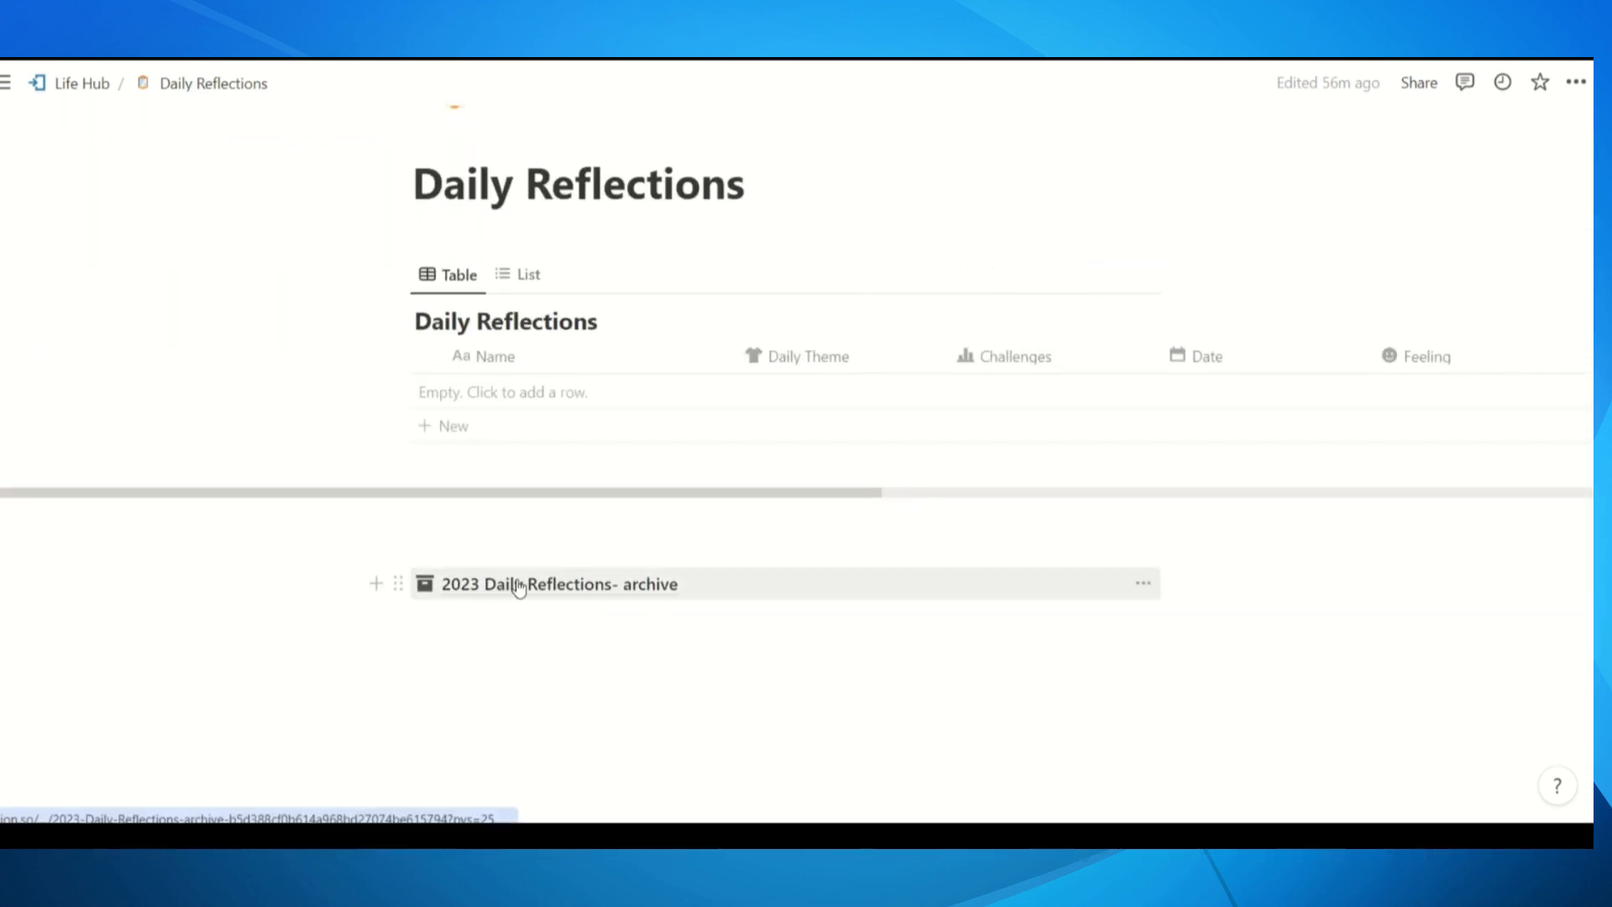
left_click(529, 583)
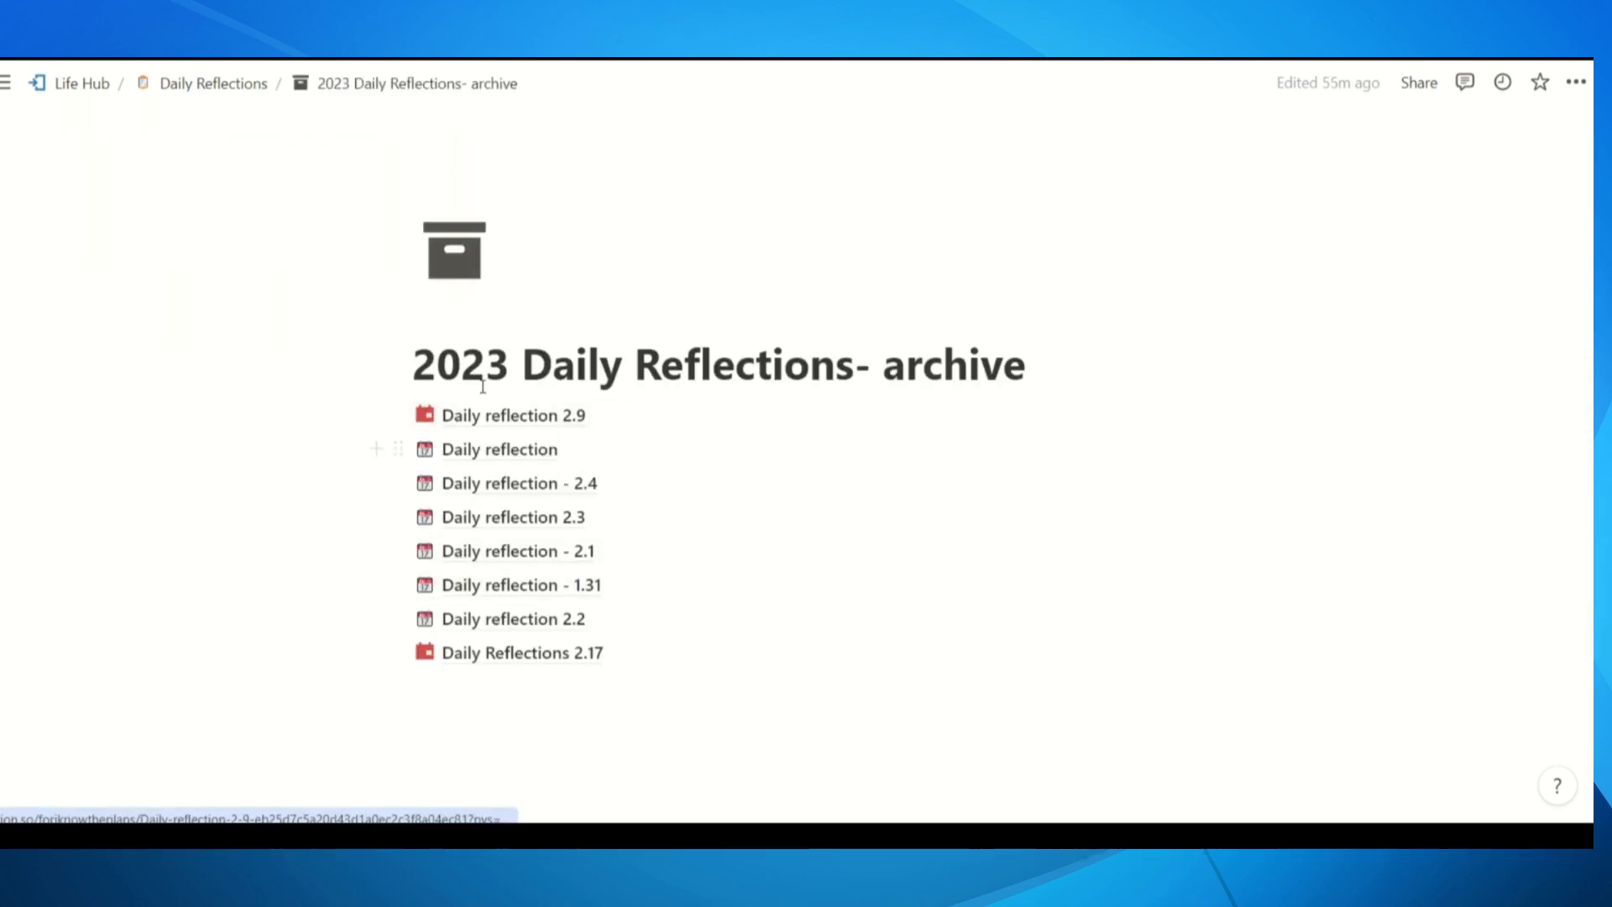
left_click(255, 92)
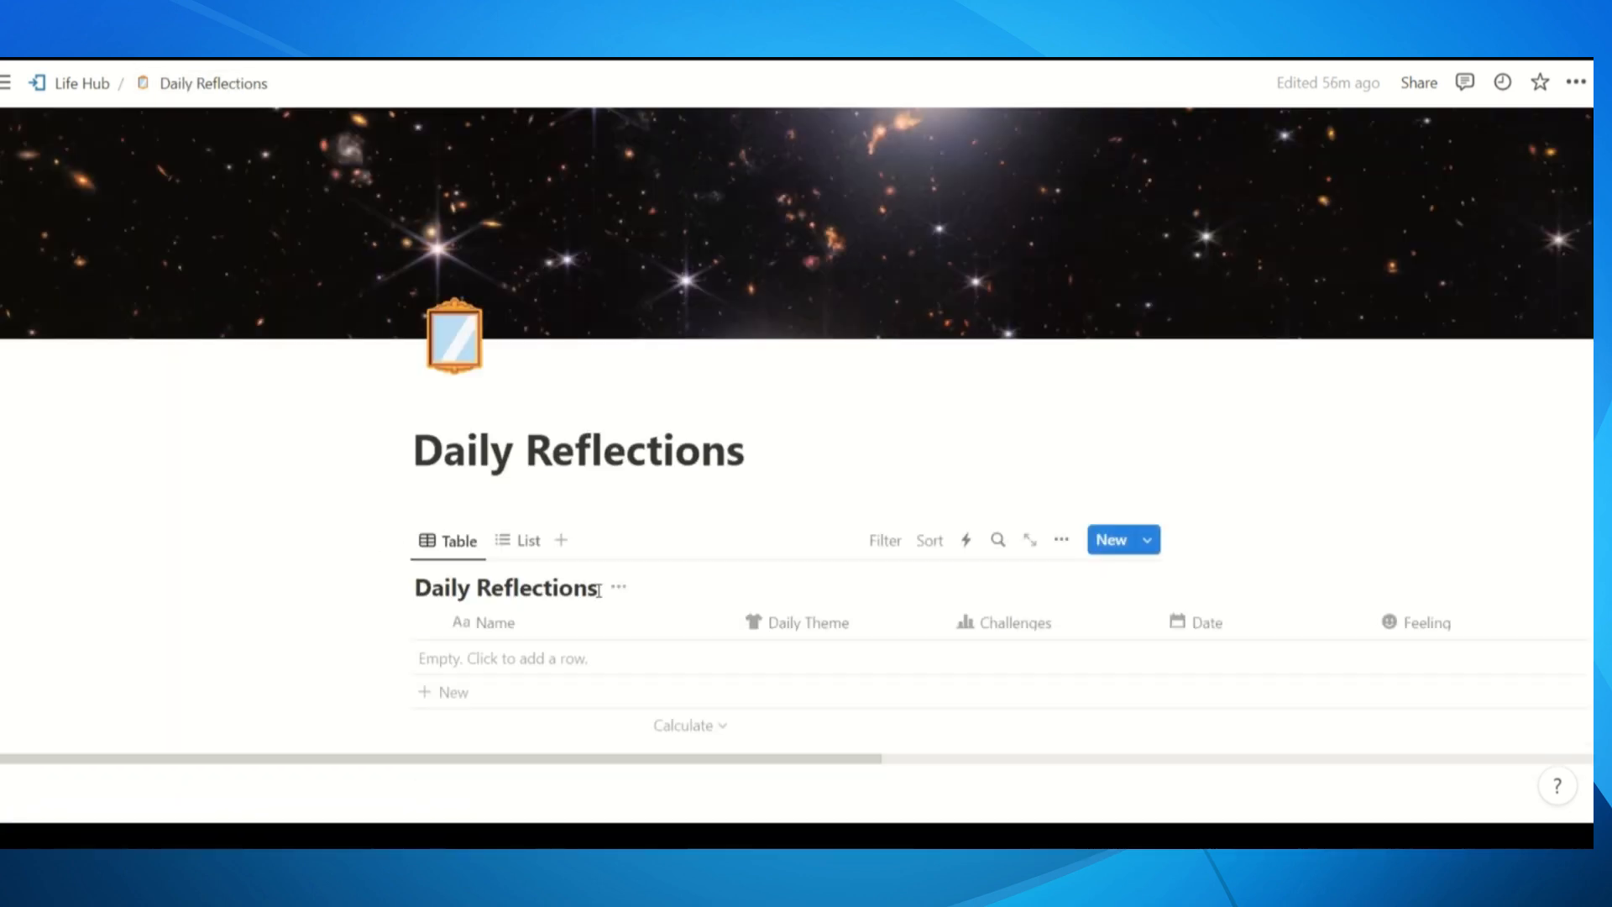
Add an entry to the Daily Reflections table from the Daily Reflections template, look over its properties, and close it
left_click(1149, 547)
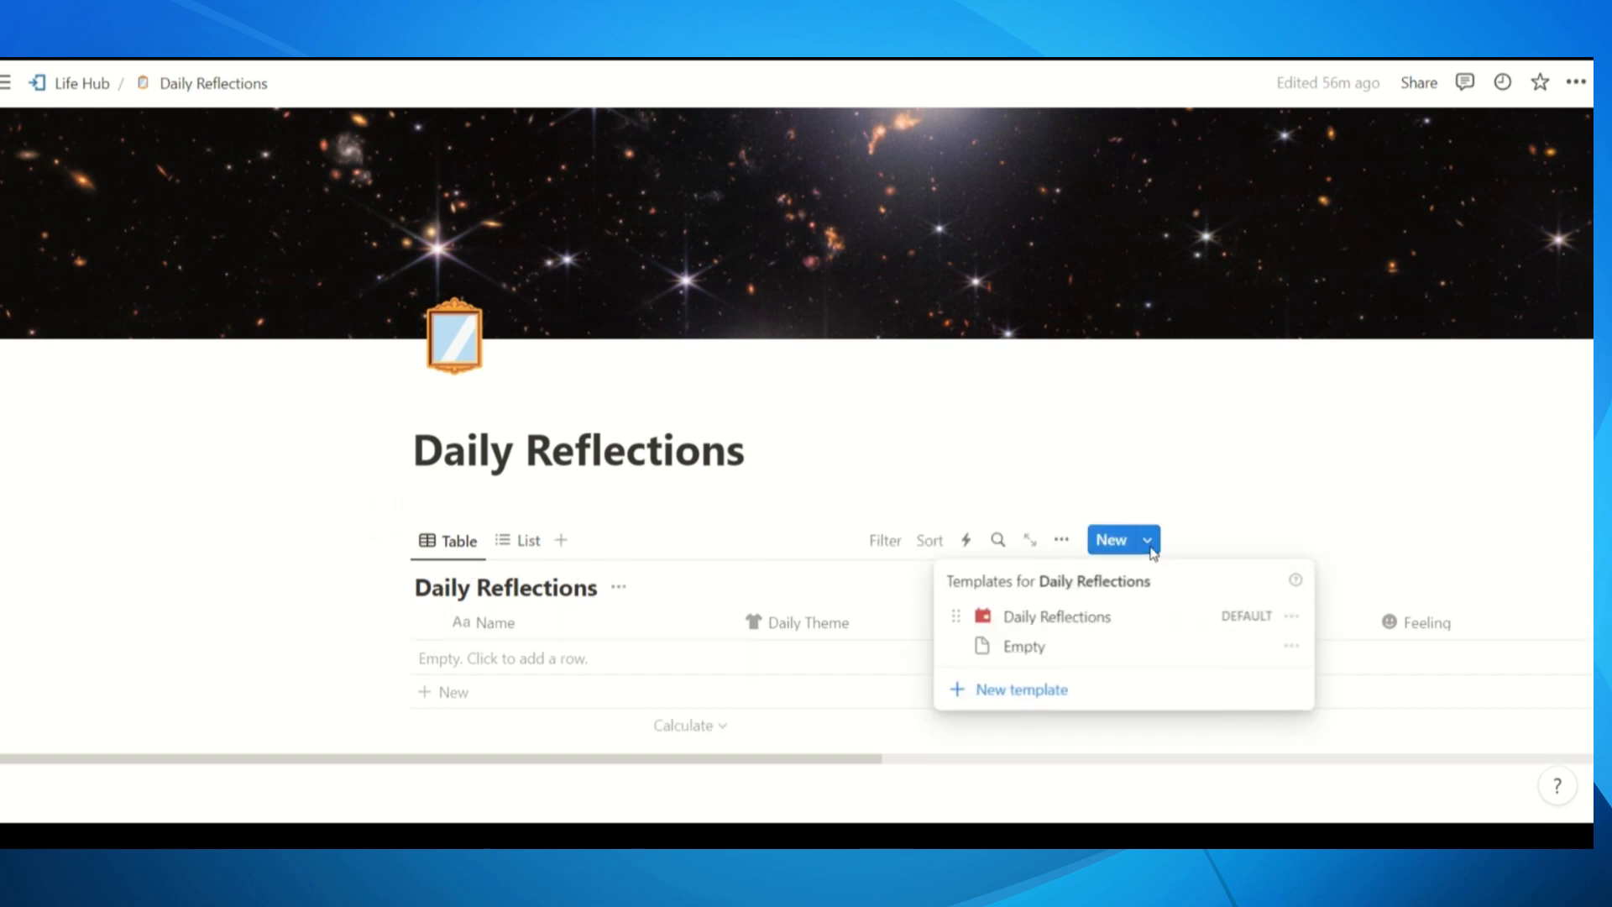
left_click(1062, 620)
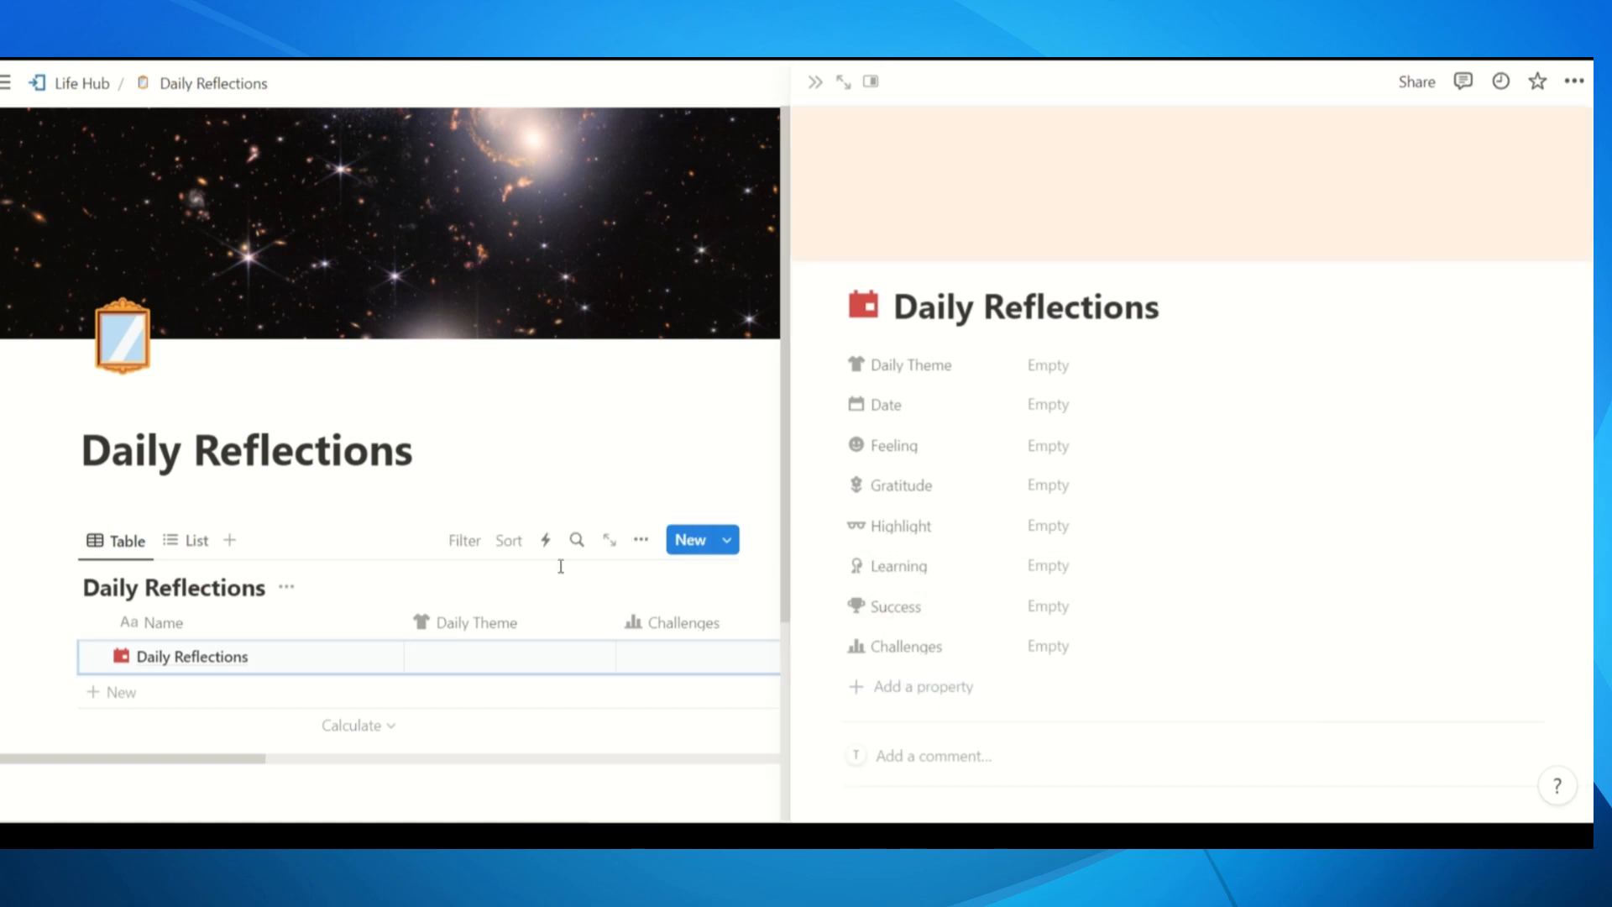
scroll(1131, 465, "down", 4)
scroll(957, 479, "up", 4)
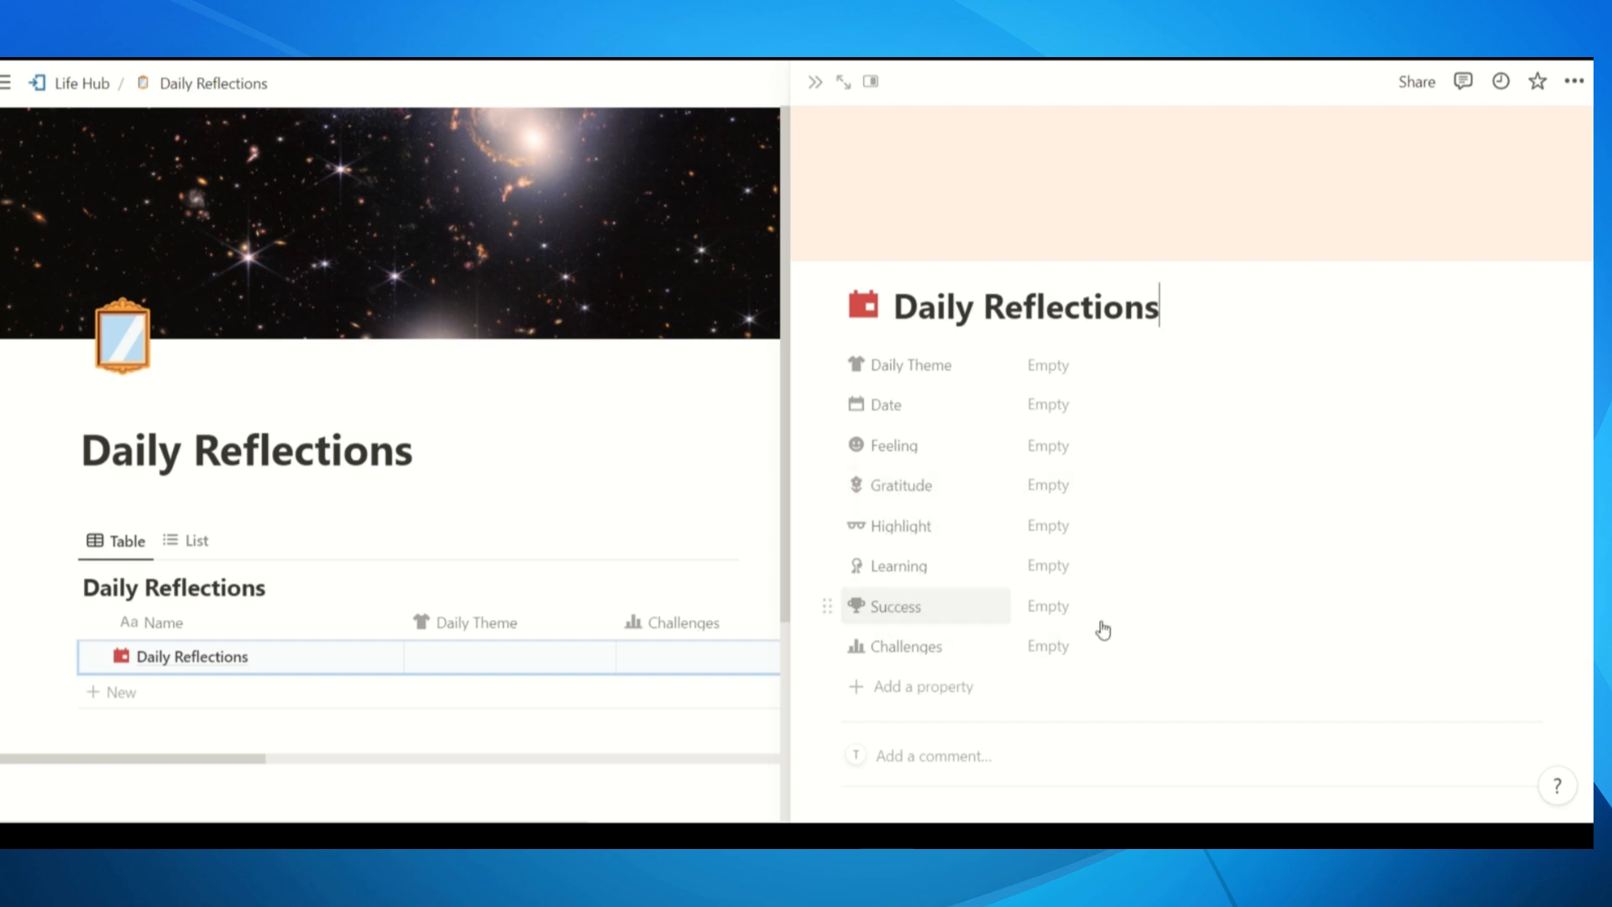
scroll(1016, 654, "down", 2)
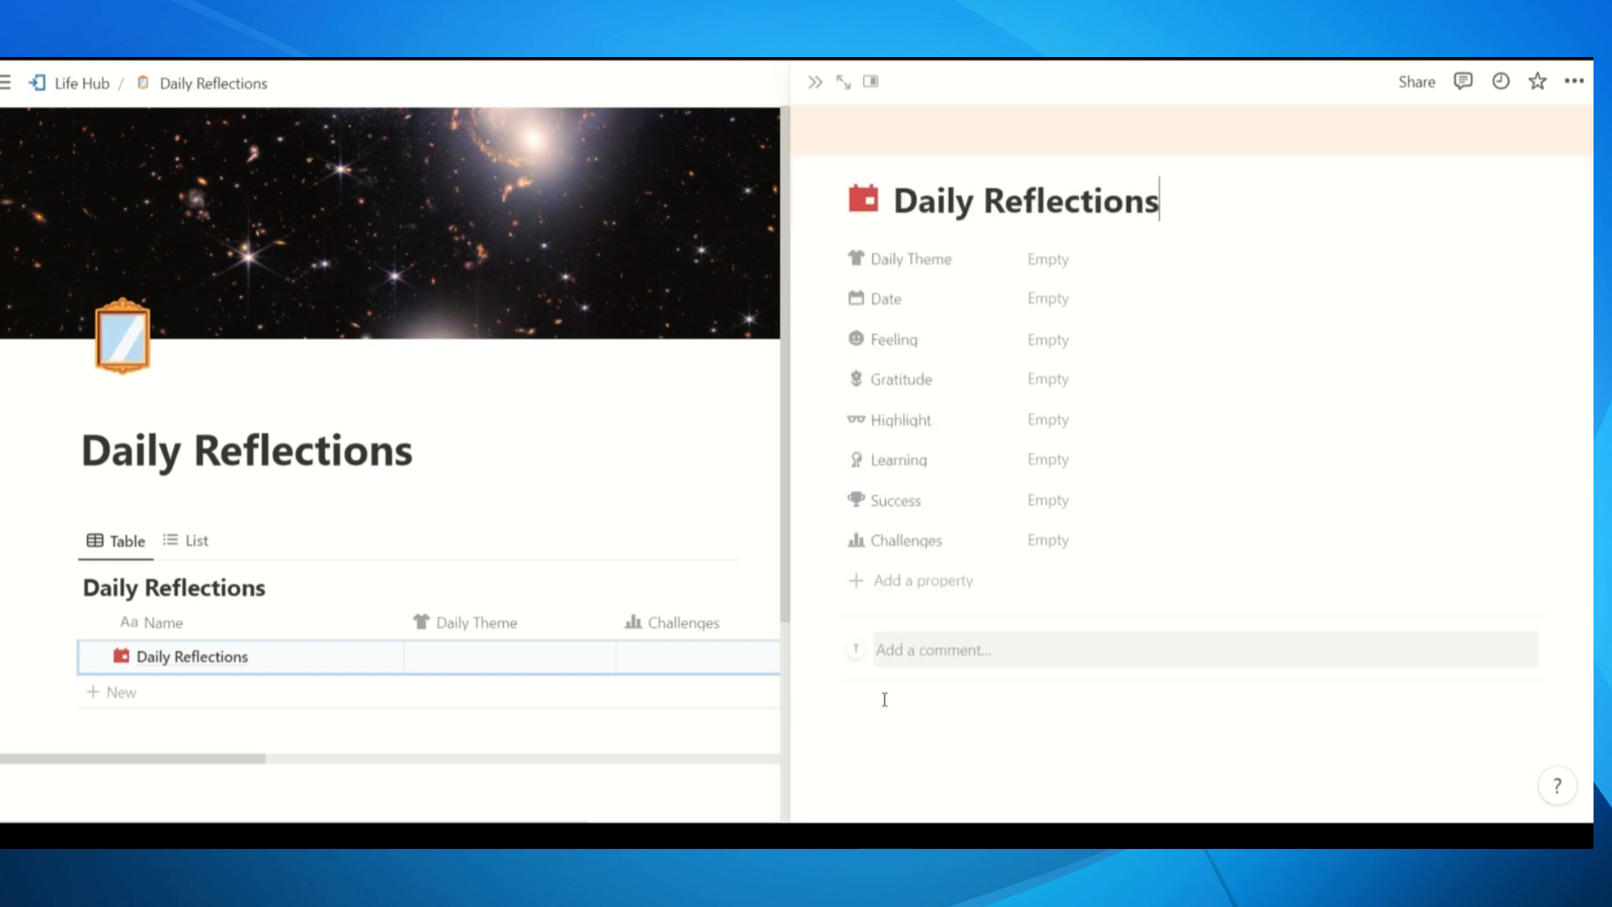
left_click(818, 82)
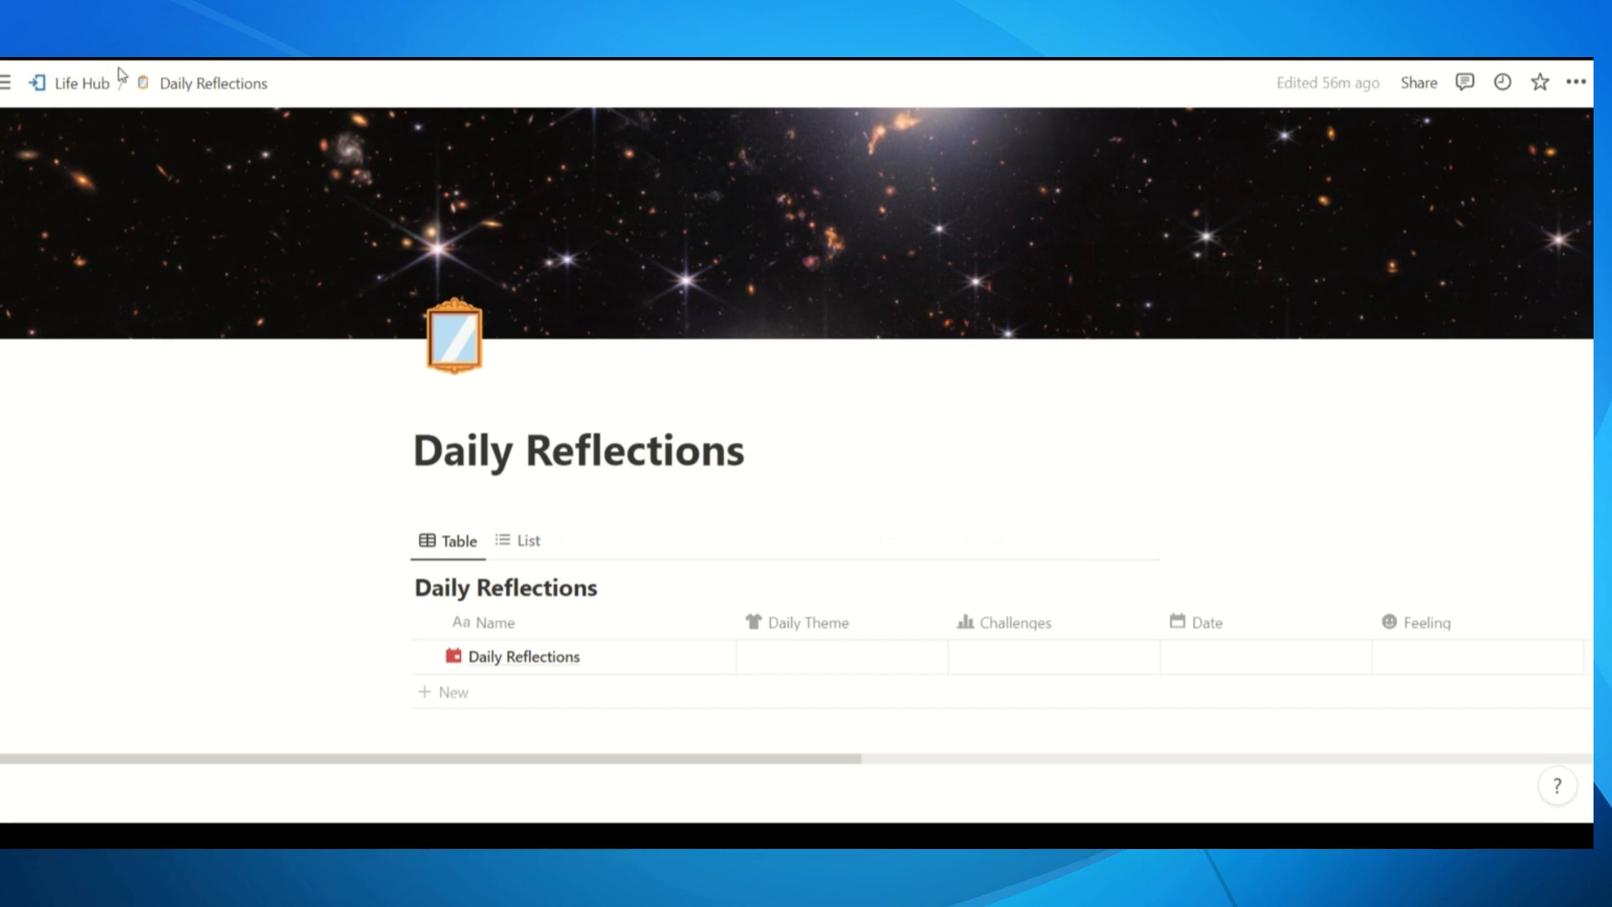
Open notes - database from Life Hub's quick links, review its entries, and return to Life Hub by way of Notebooks
left_click(81, 82)
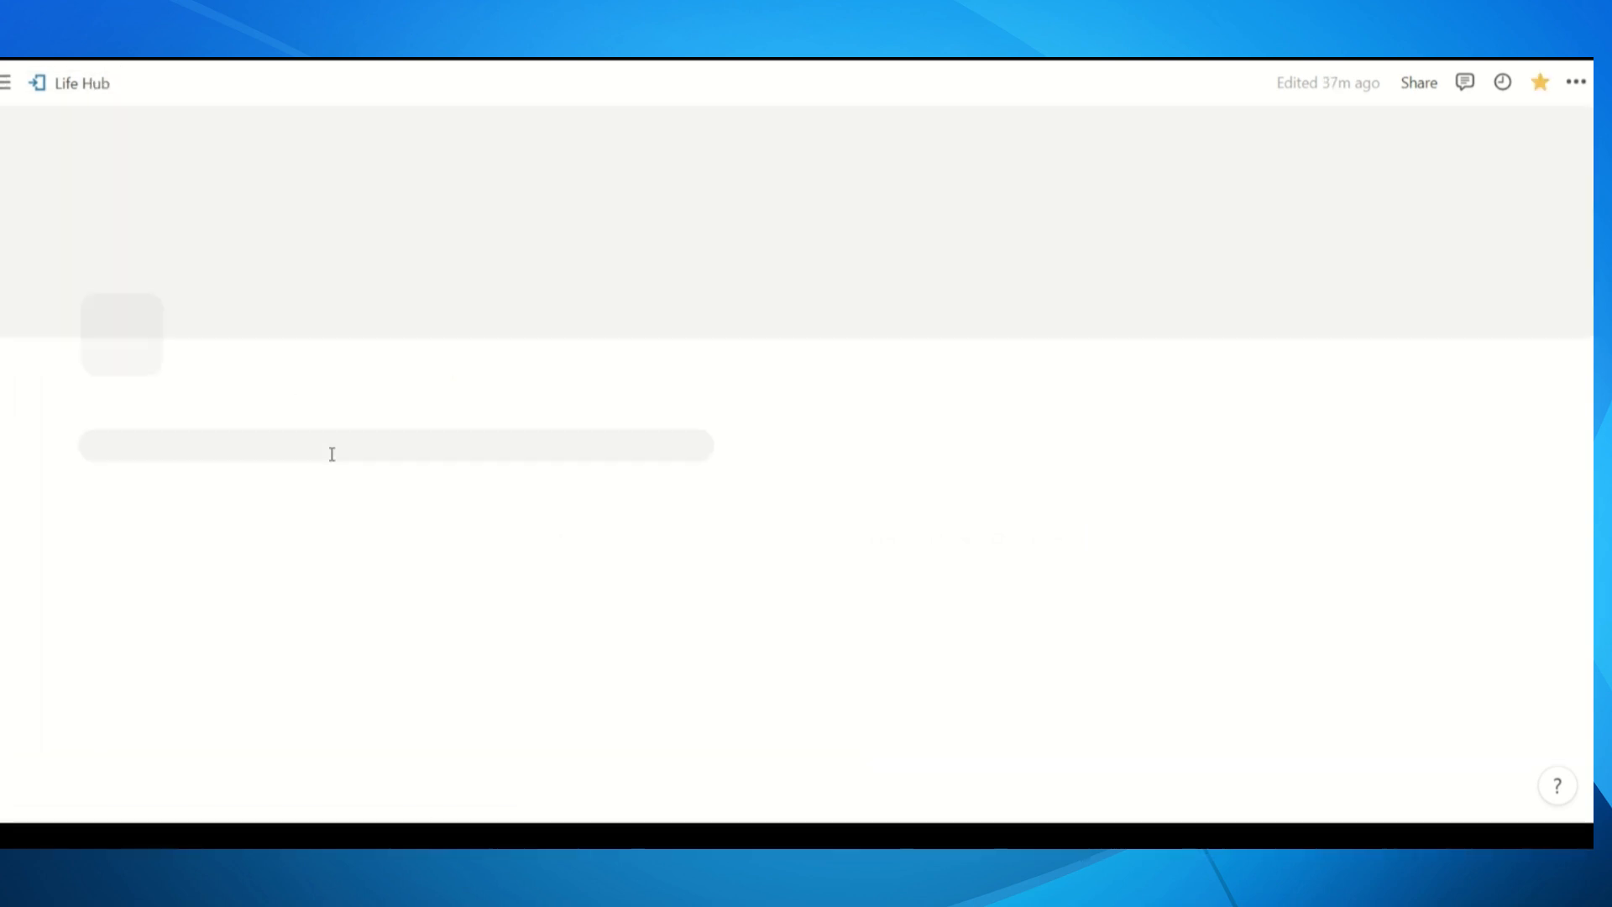
scroll(331, 453, "down", 4)
scroll(334, 455, "down", 2)
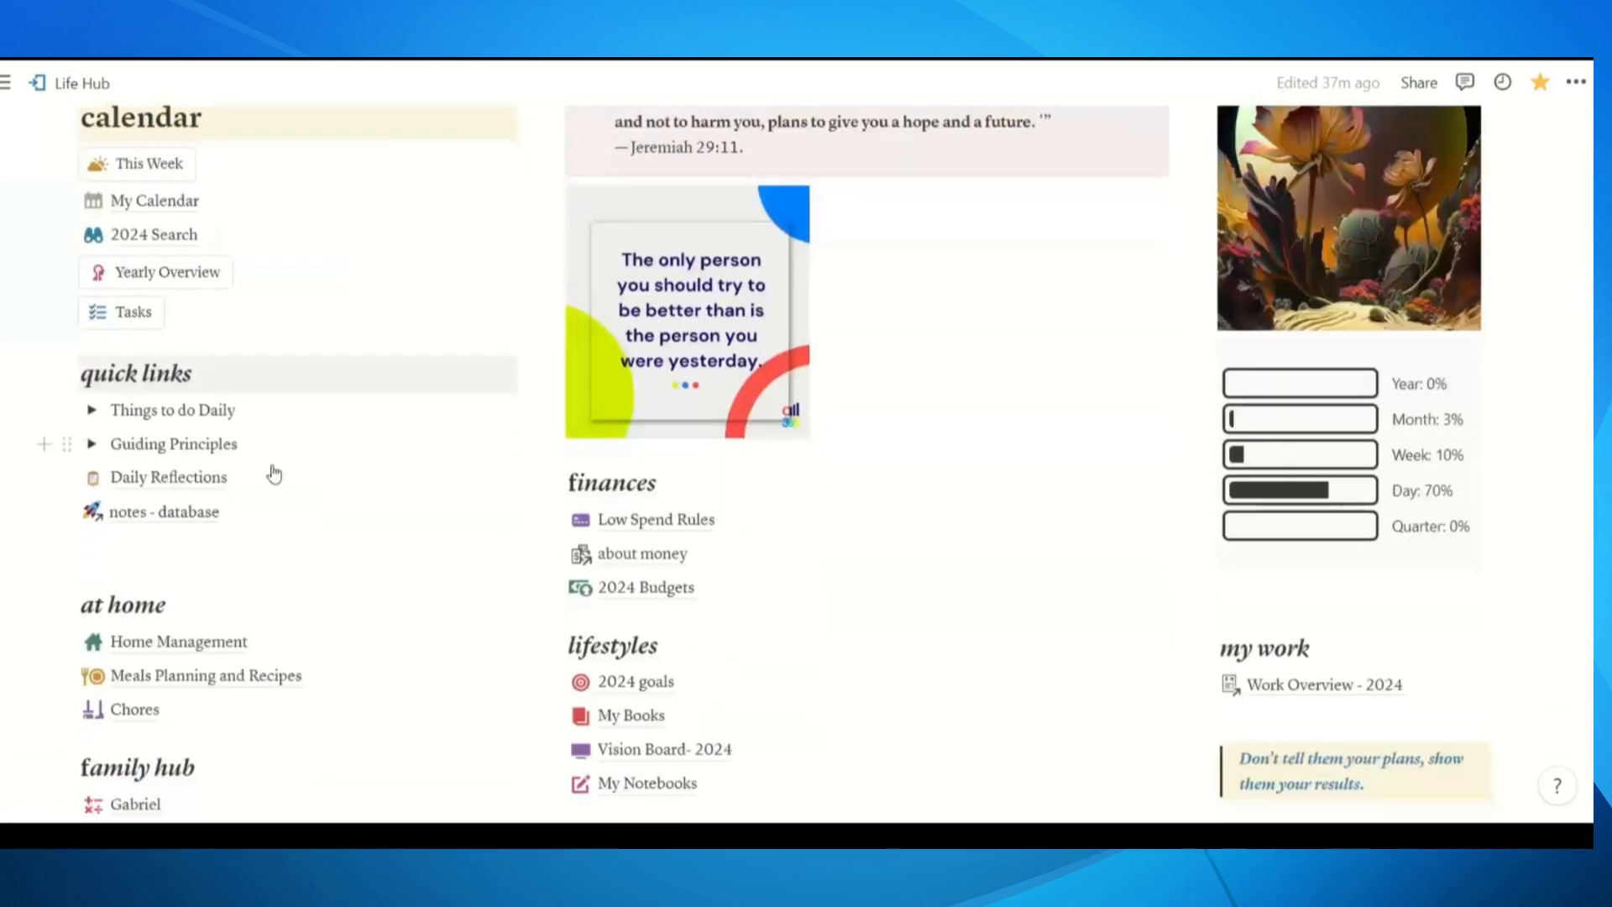
left_click(147, 512)
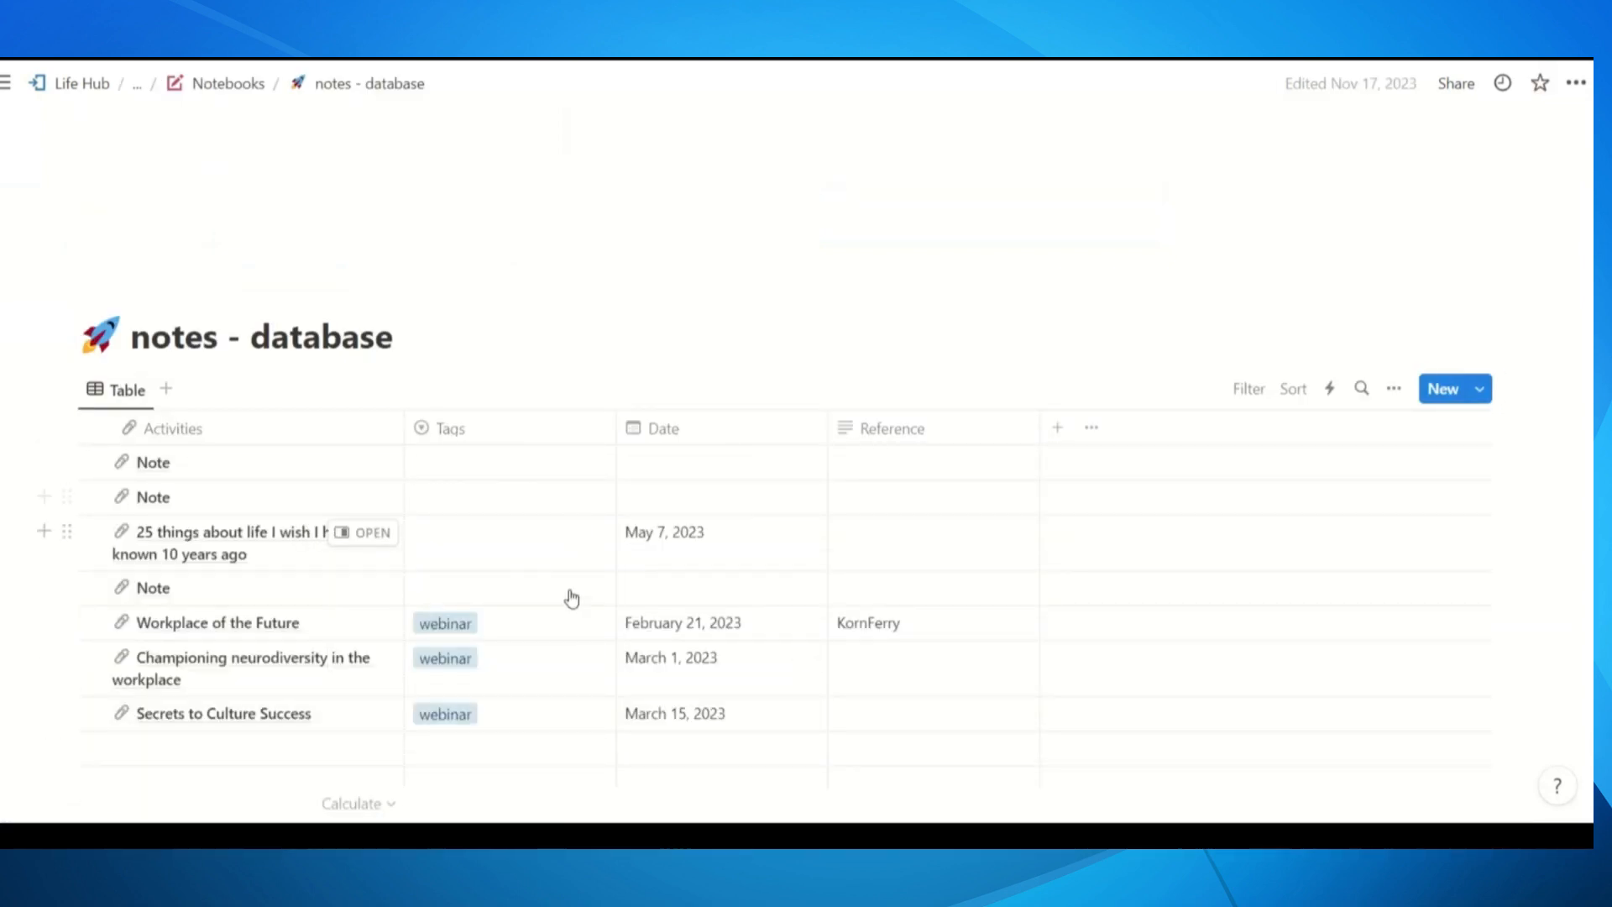
scroll(561, 536, "down", 3)
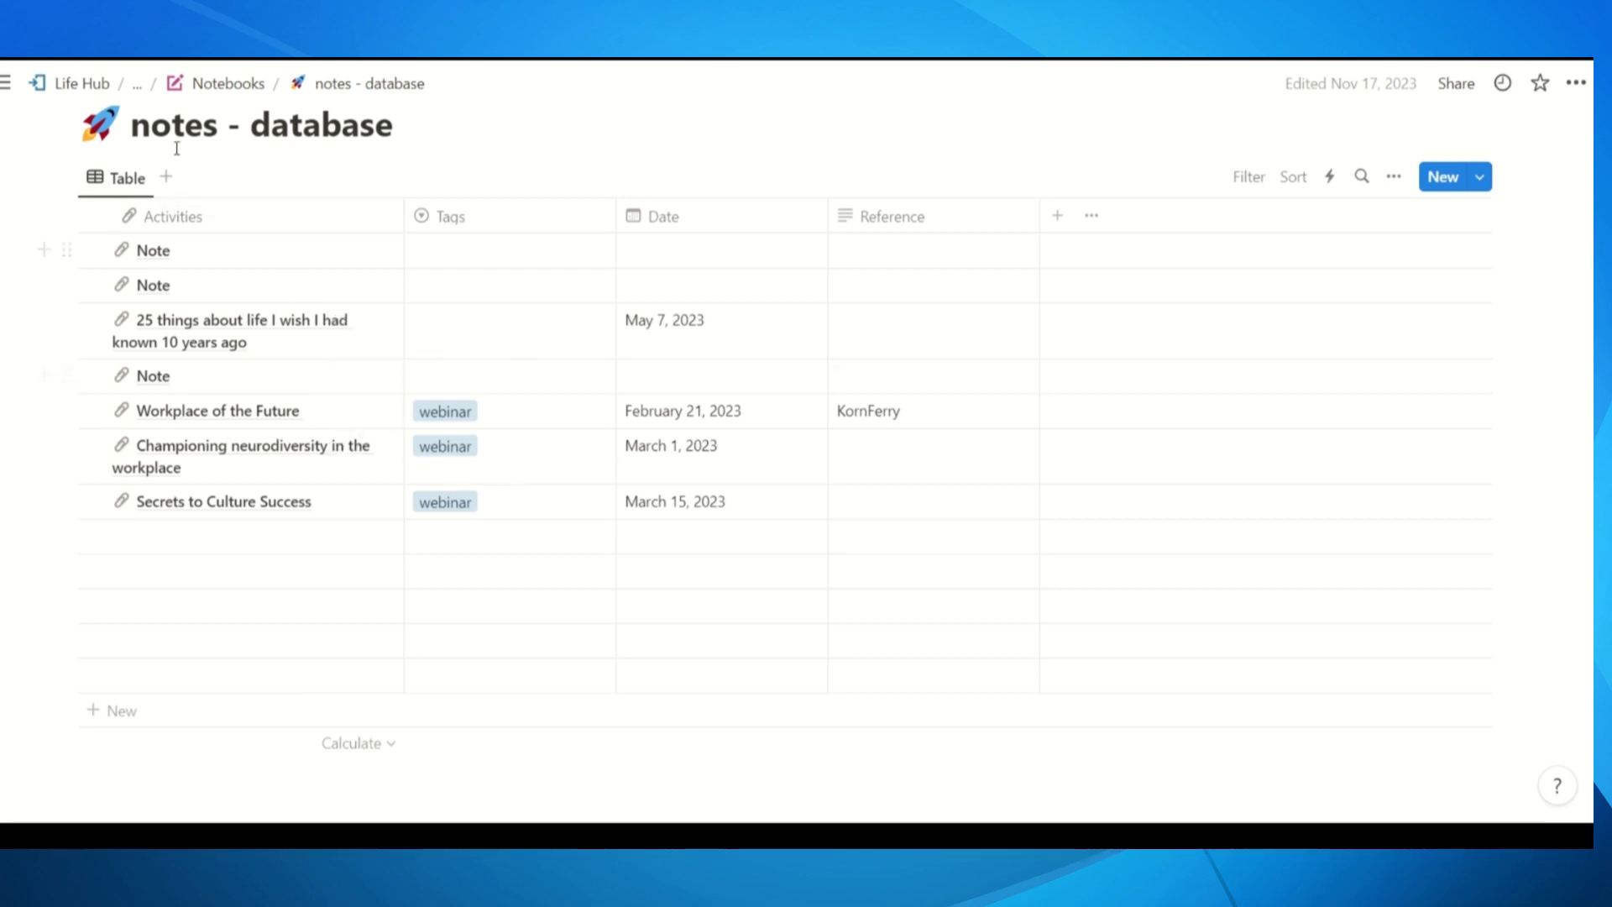
left_click(233, 89)
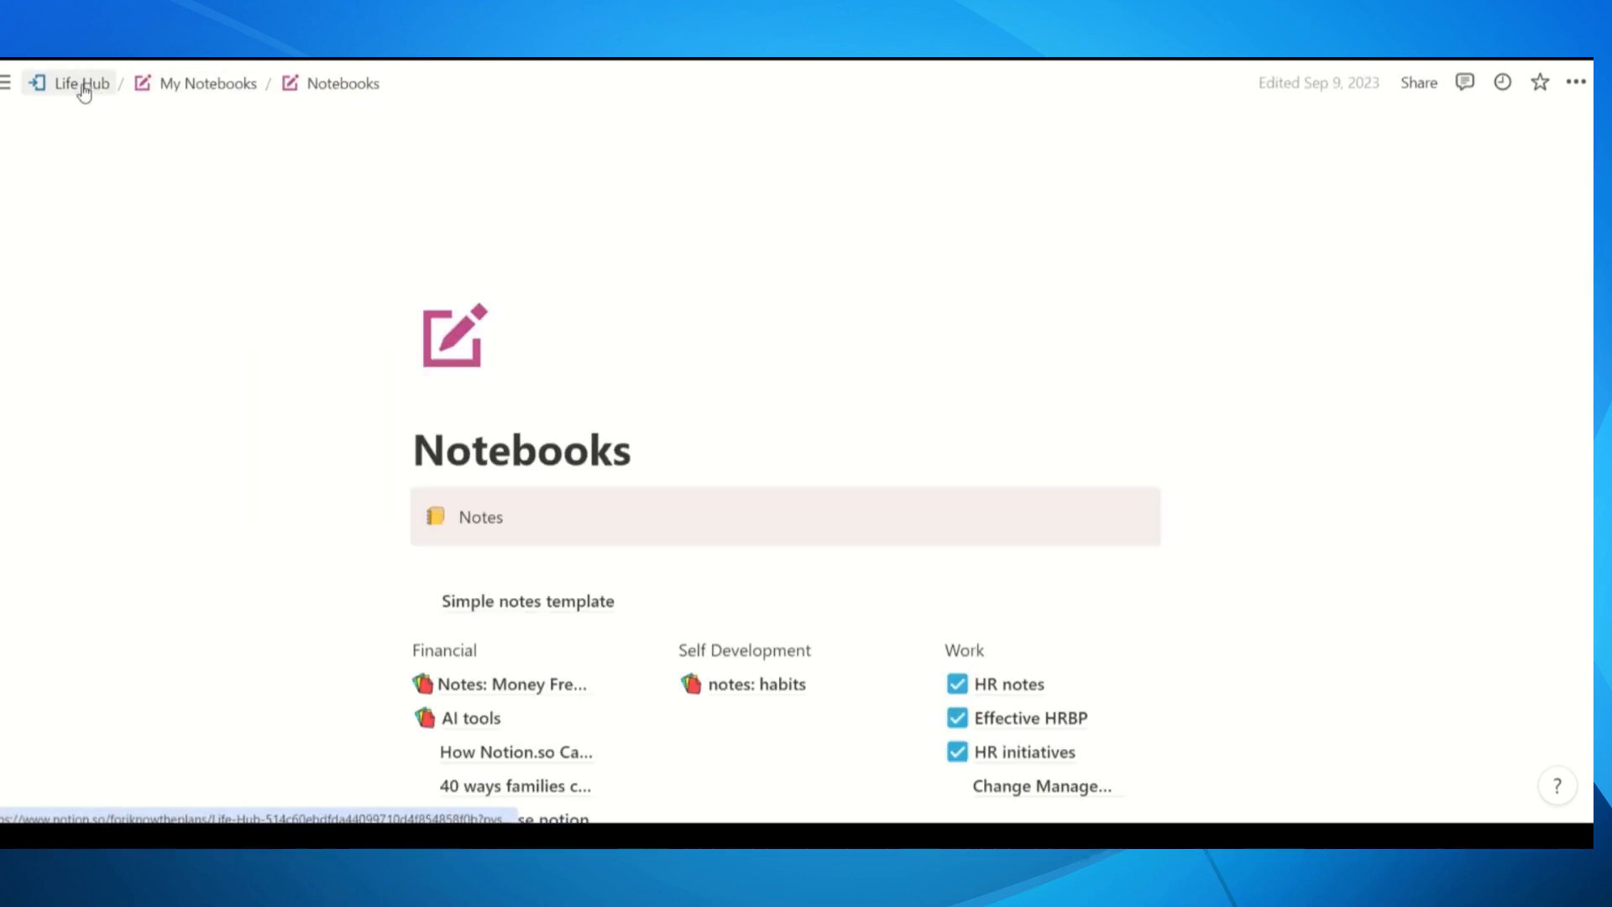
left_click(77, 84)
Open Home Management under at home, look over its project, purchases, maintenance and services pages, and return to Life Hub
scroll(470, 420, "down", 4)
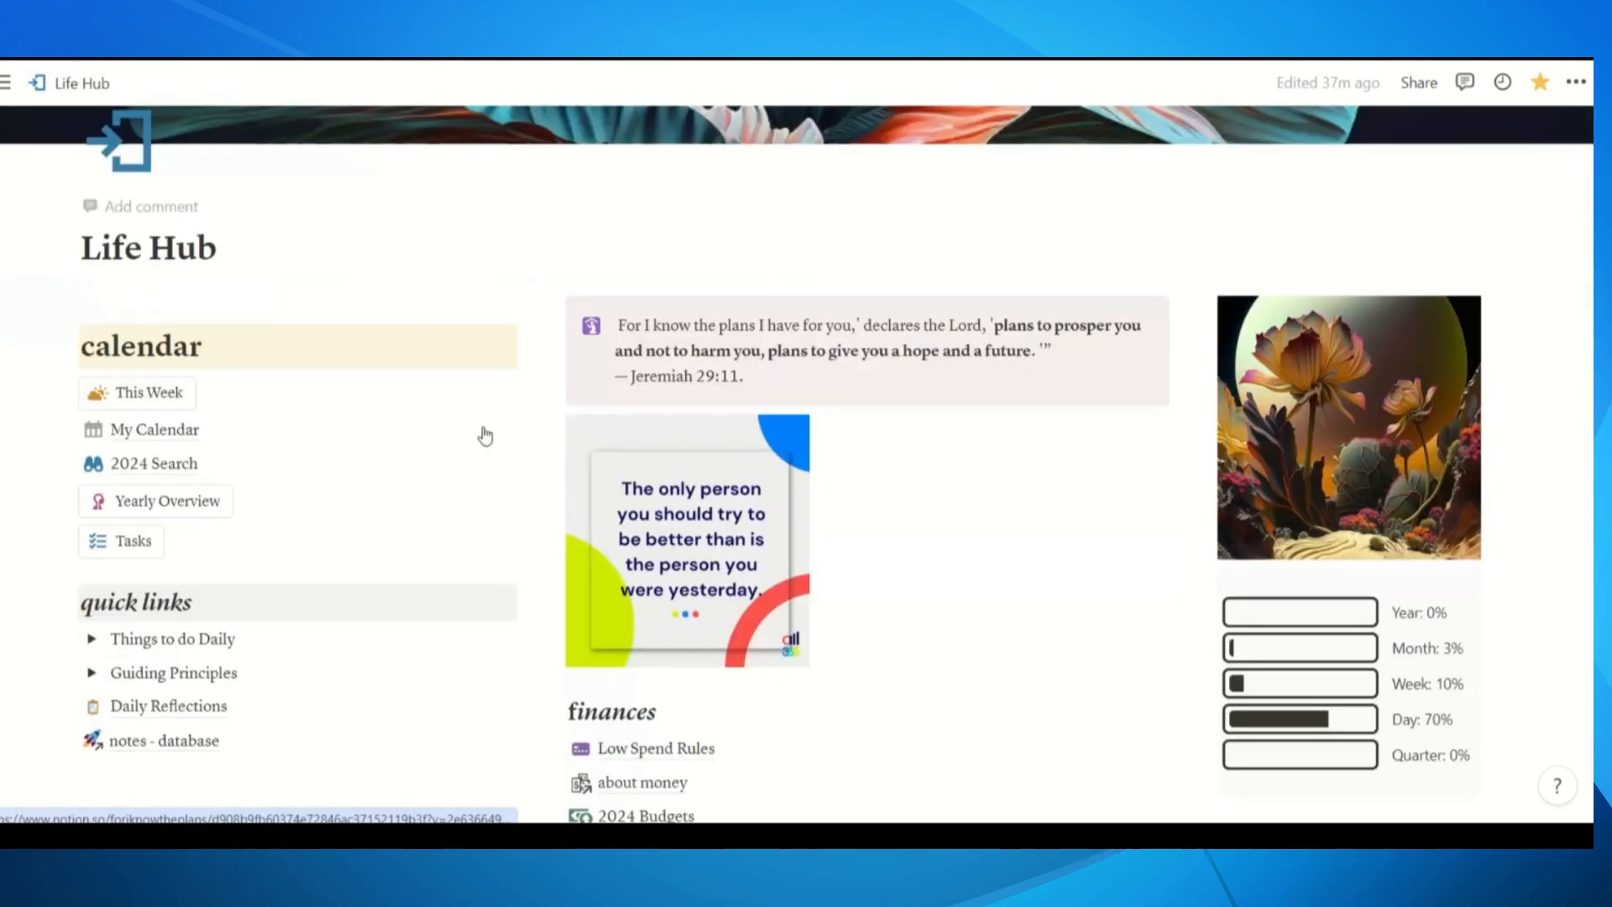
scroll(437, 455, "down", 3)
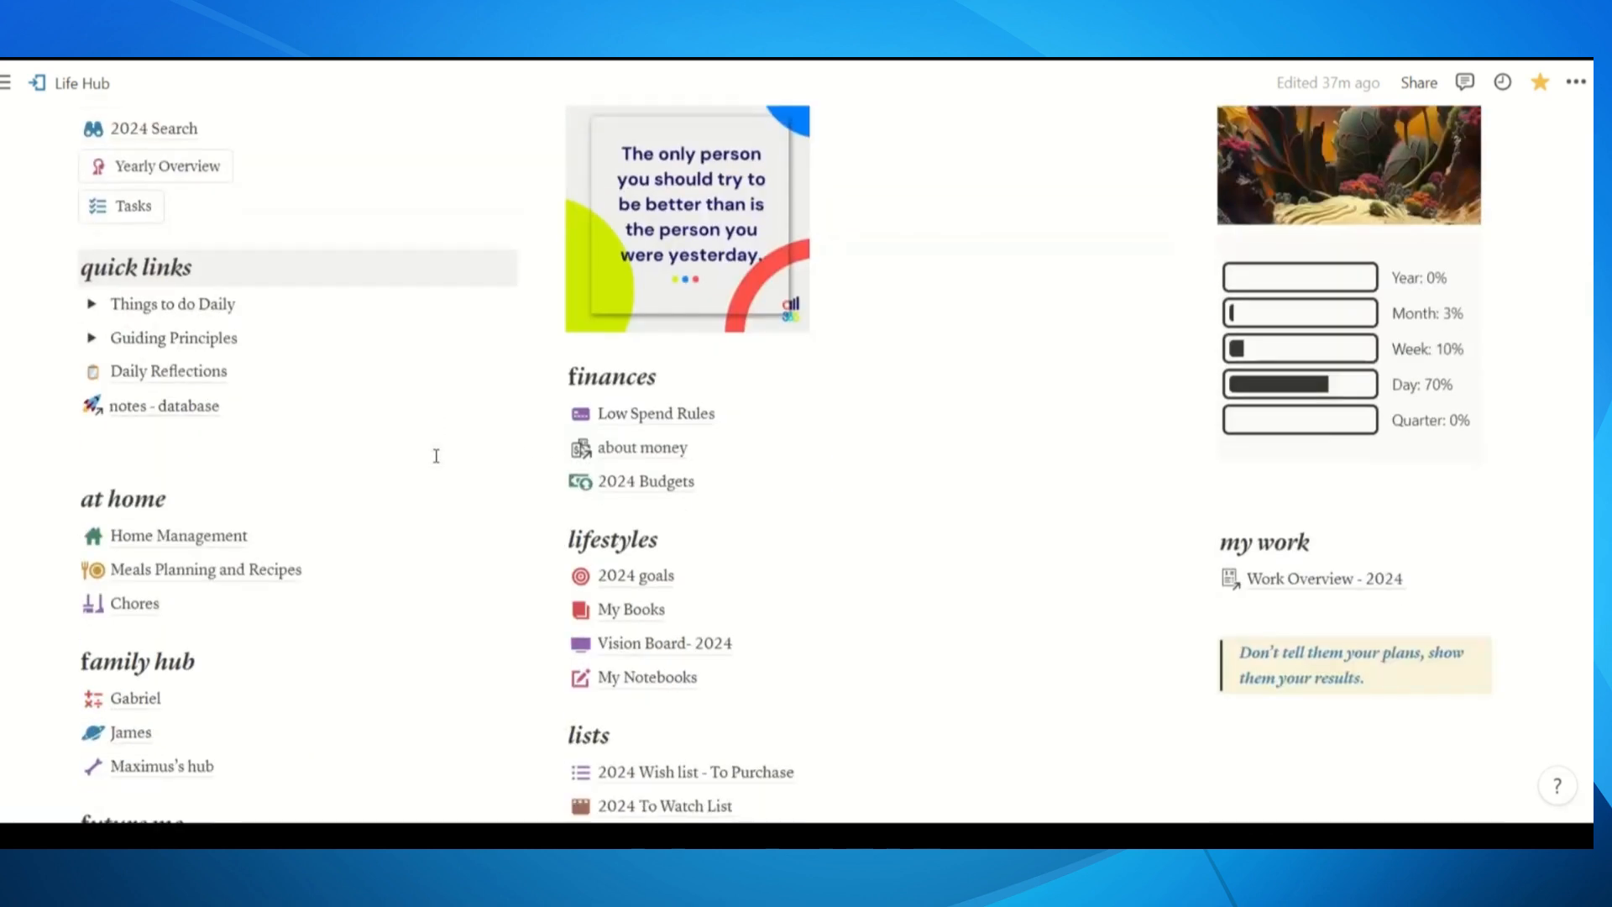
left_click(212, 533)
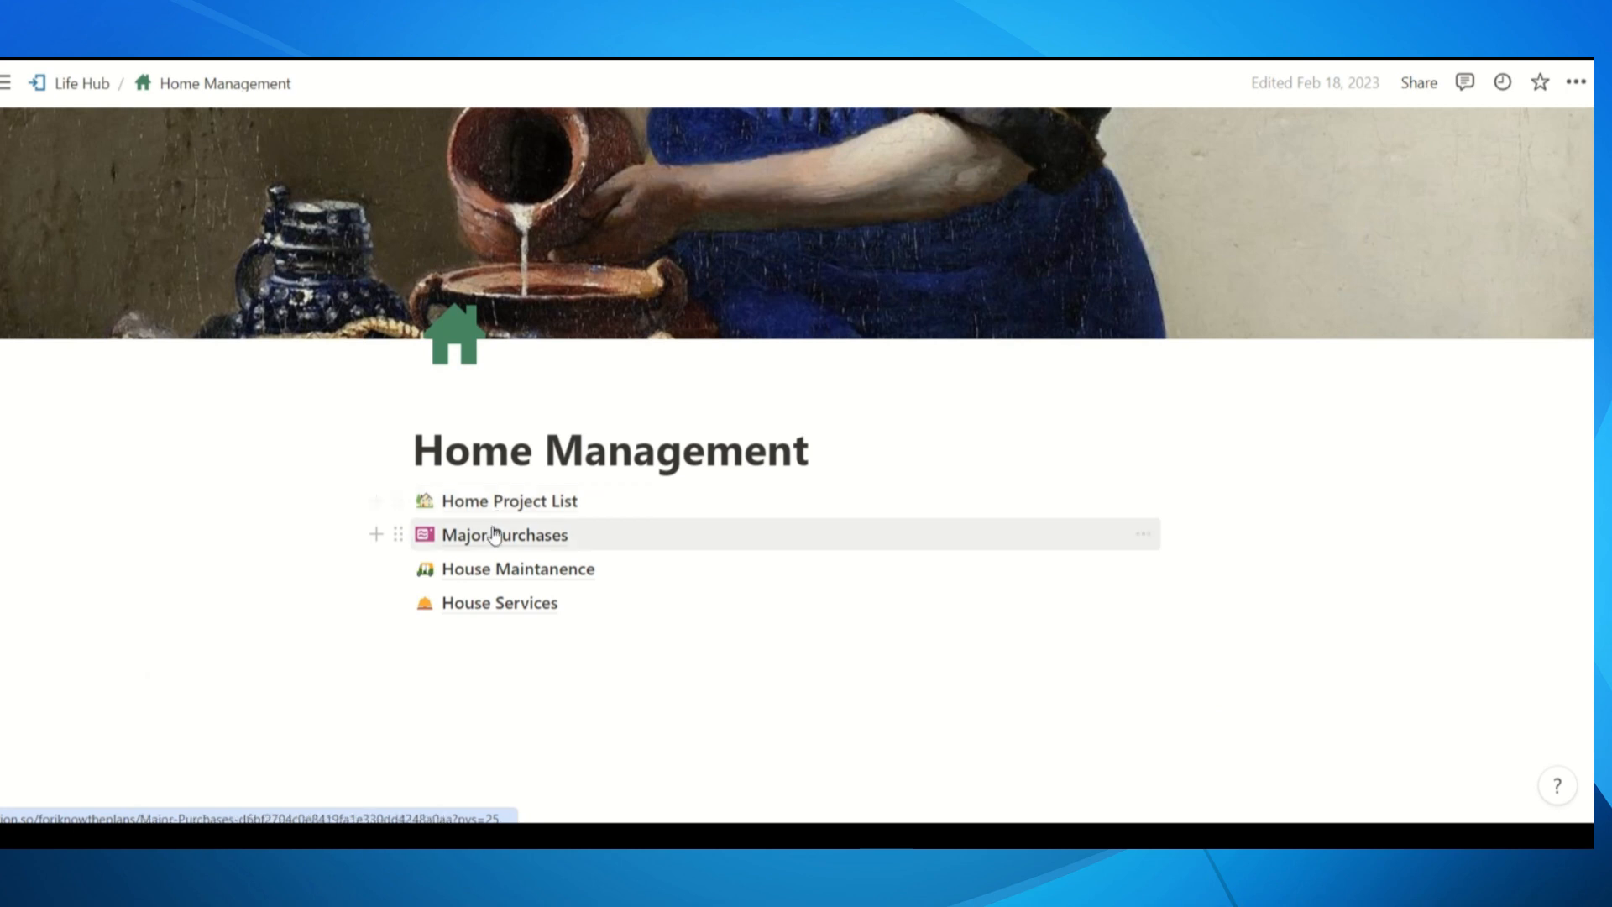
mouse_move(515, 578)
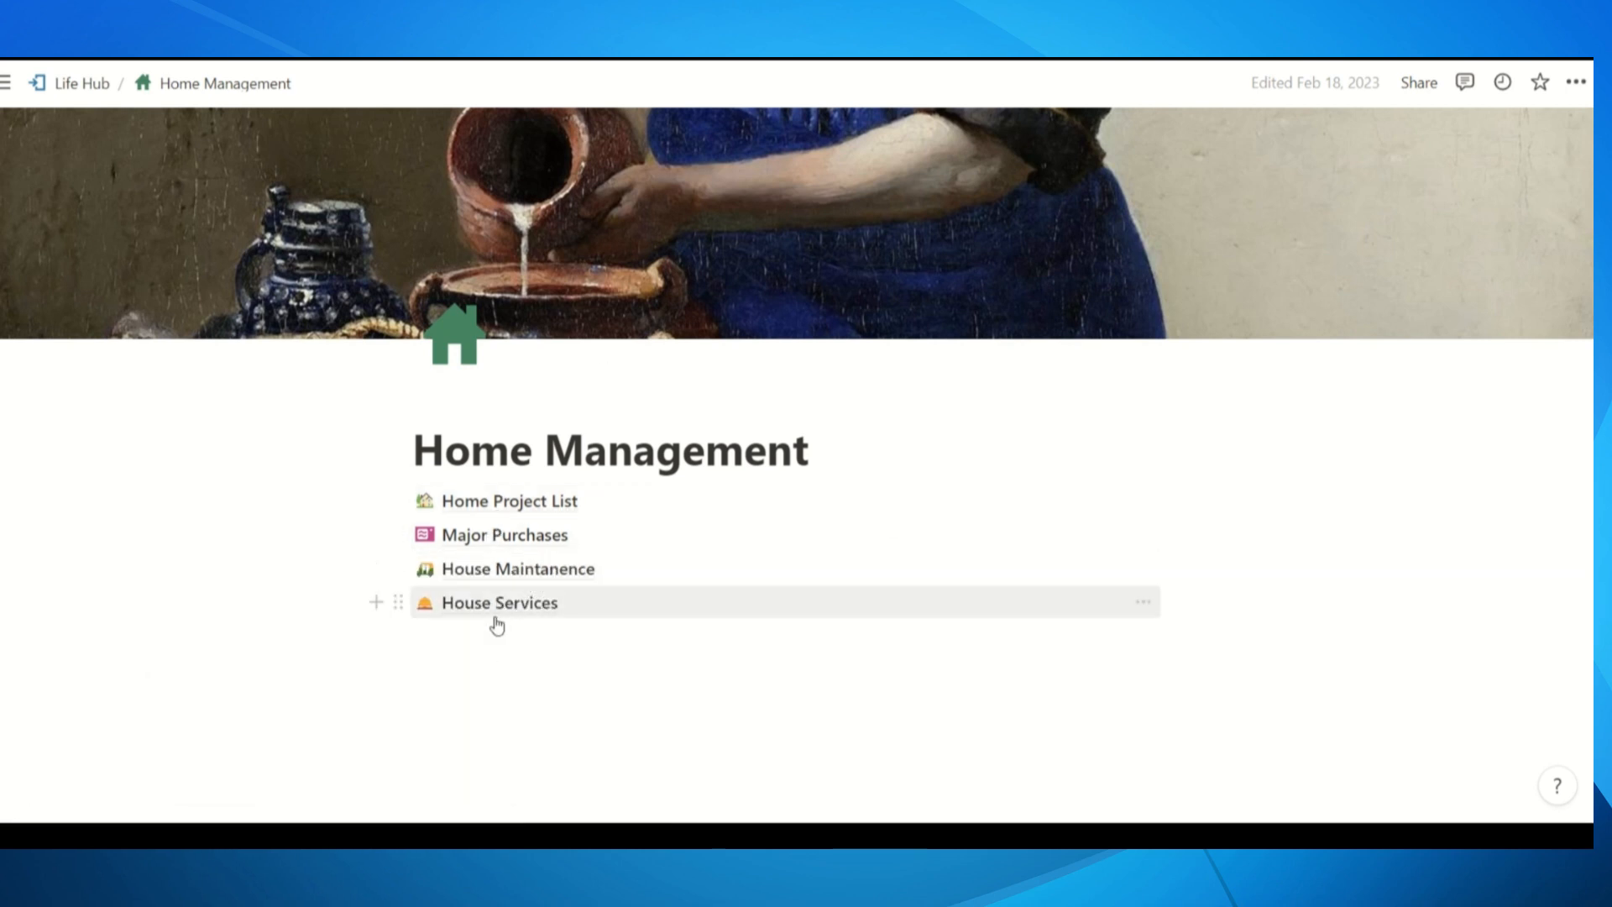
mouse_move(497, 623)
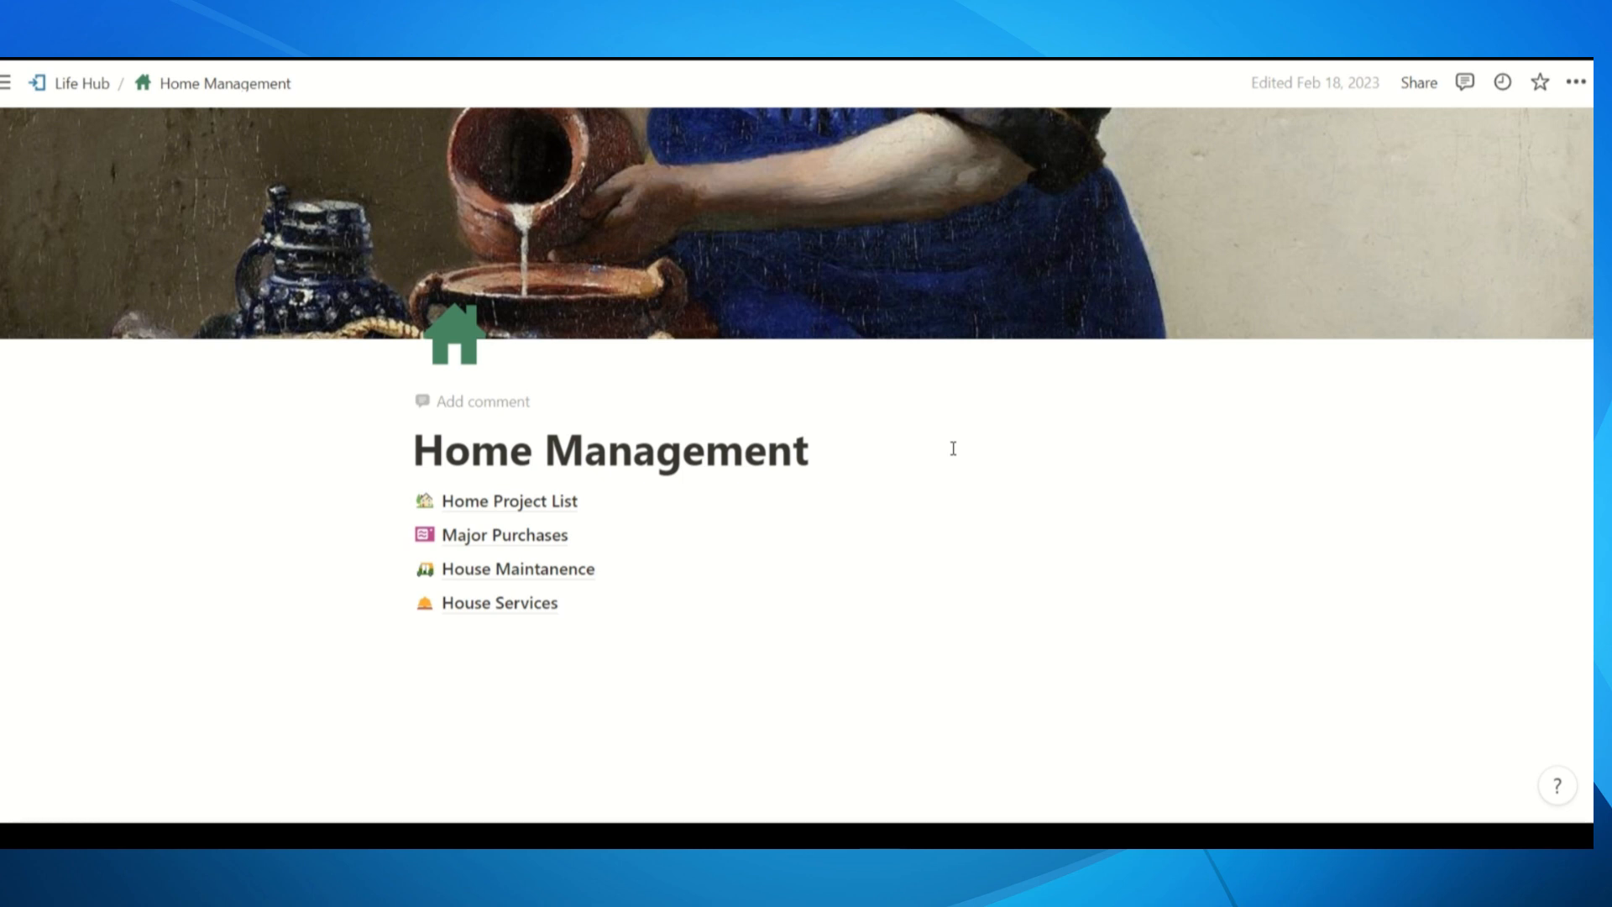
left_click(76, 83)
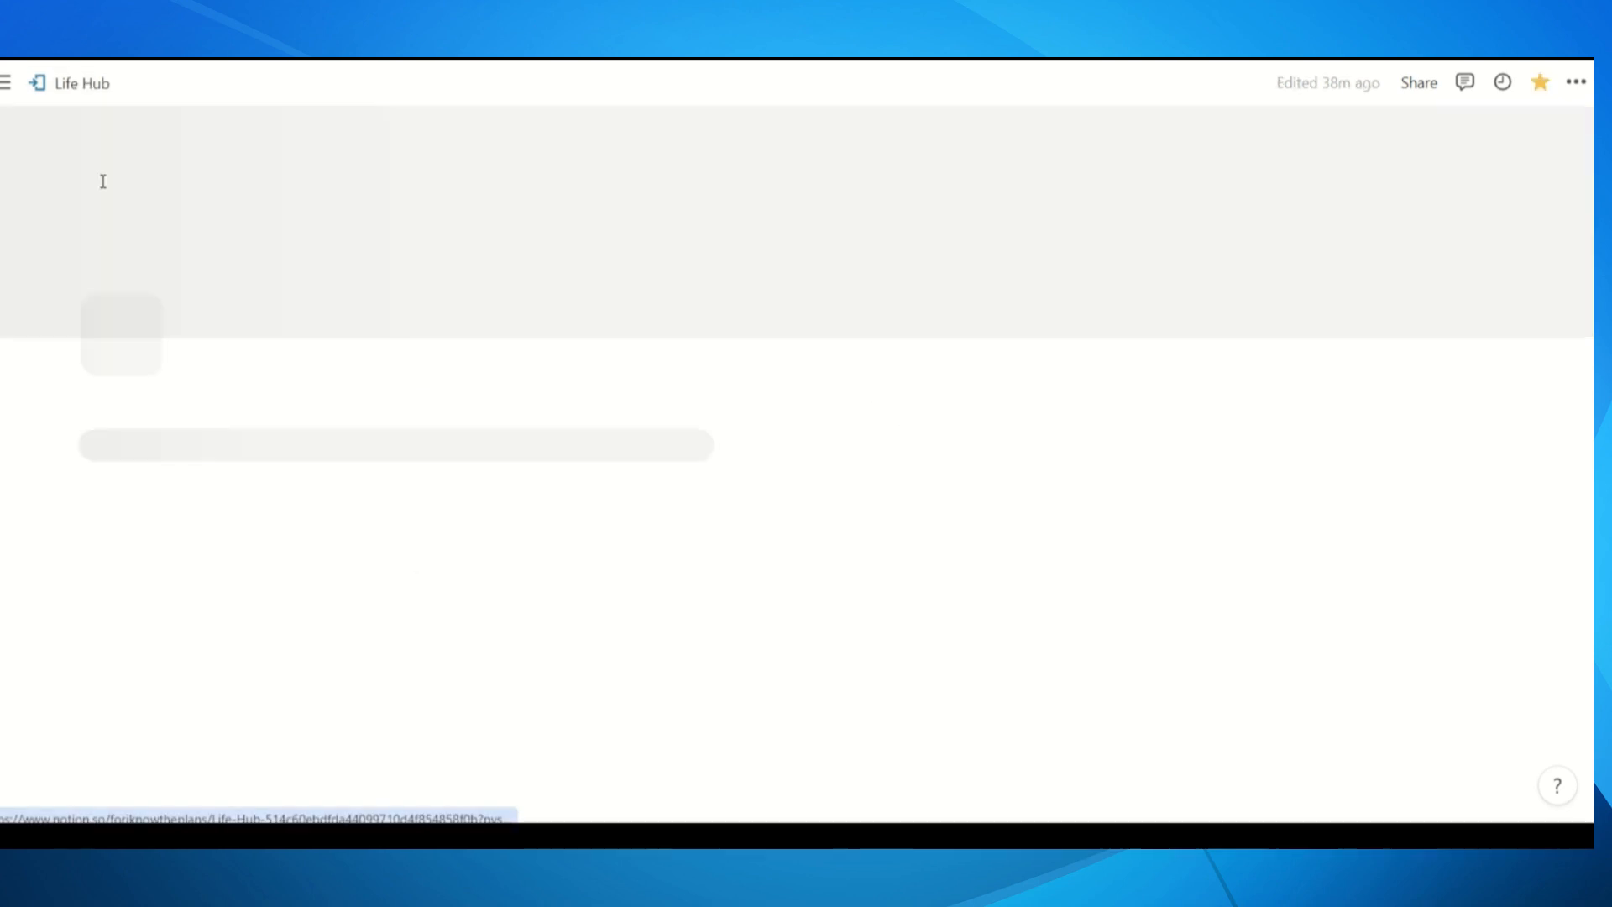
Open the Meals Planning and Recipes page from Life Hub's at home section
scroll(391, 498, "down", 6)
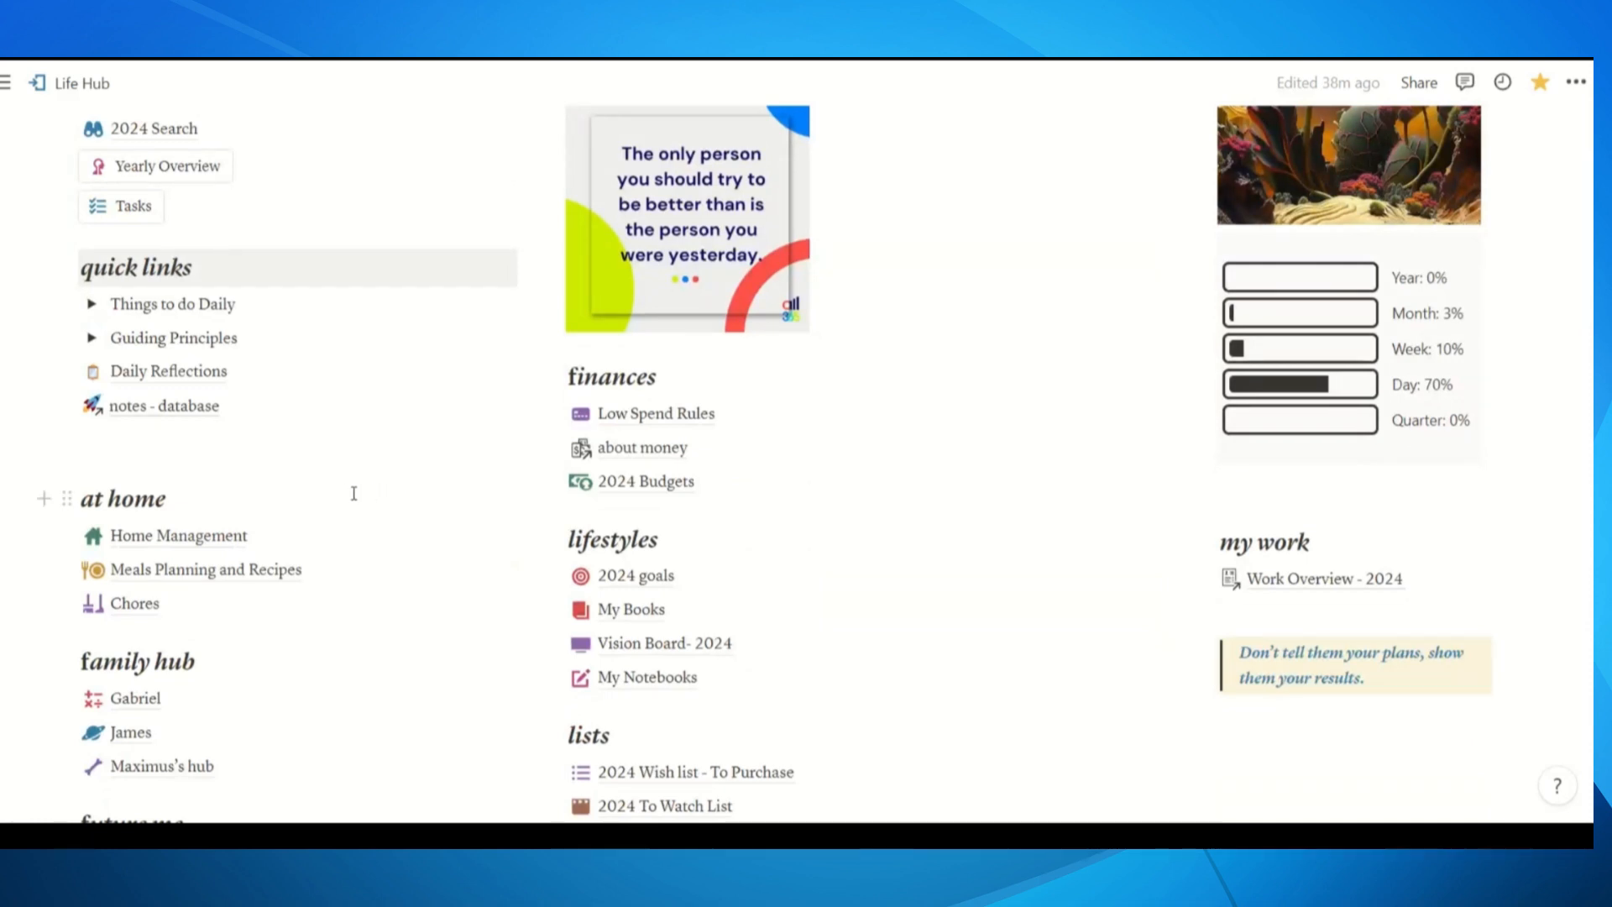
scroll(351, 494, "down", 3)
left_click(257, 461)
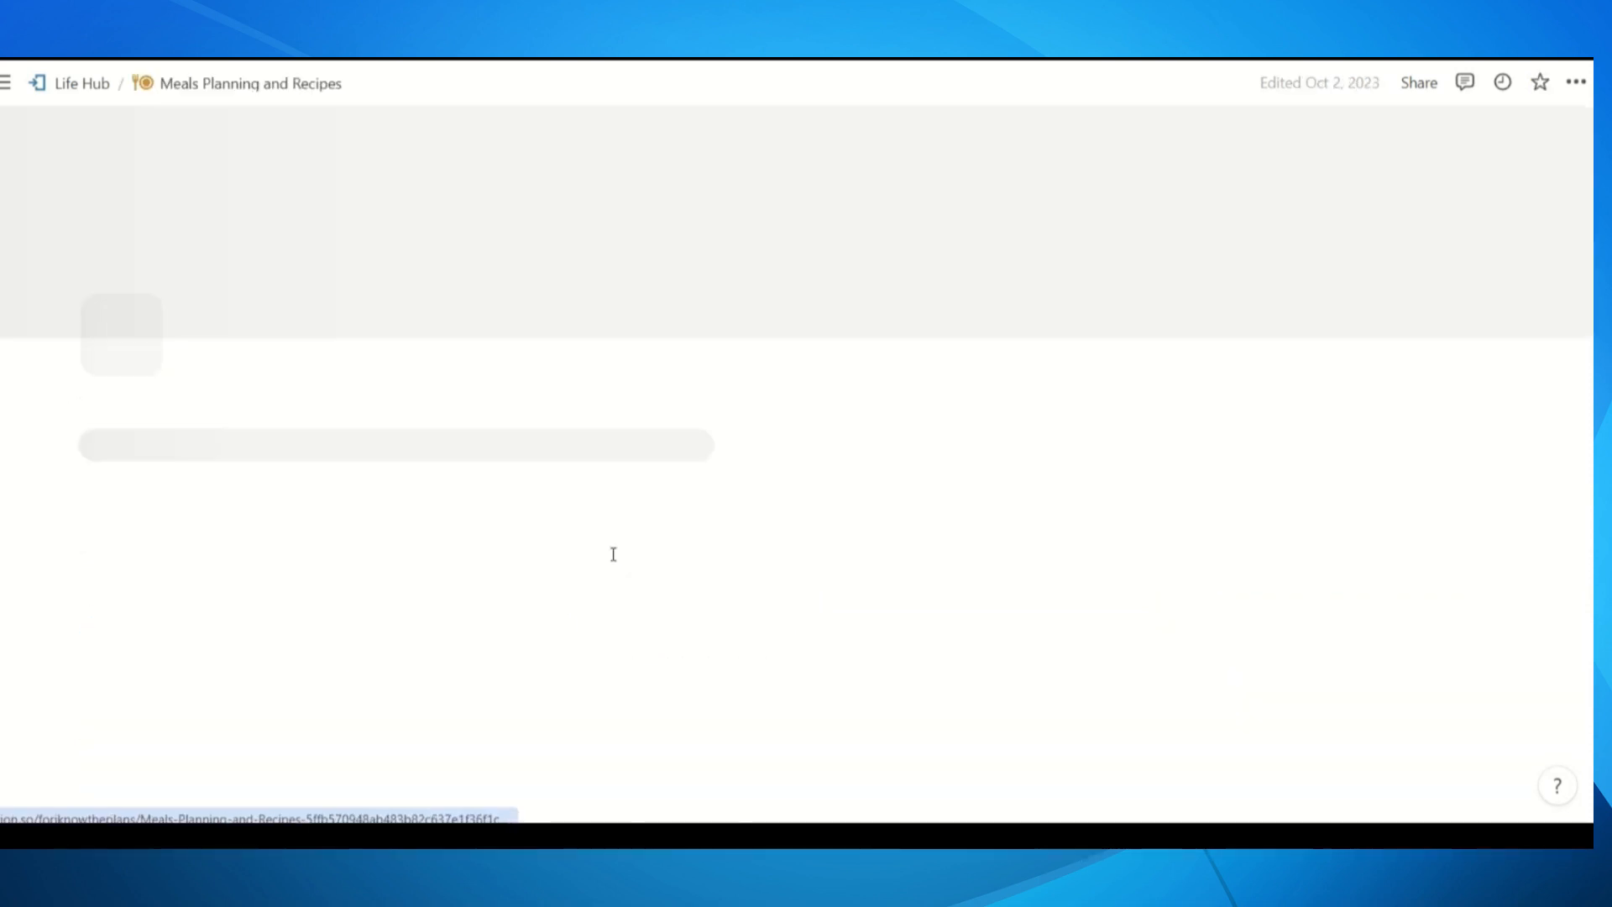
Look over the Recipes table on the Meals Planning and Recipes page and return to Life Hub
scroll(946, 600, "down", 6)
scroll(946, 593, "up", 6)
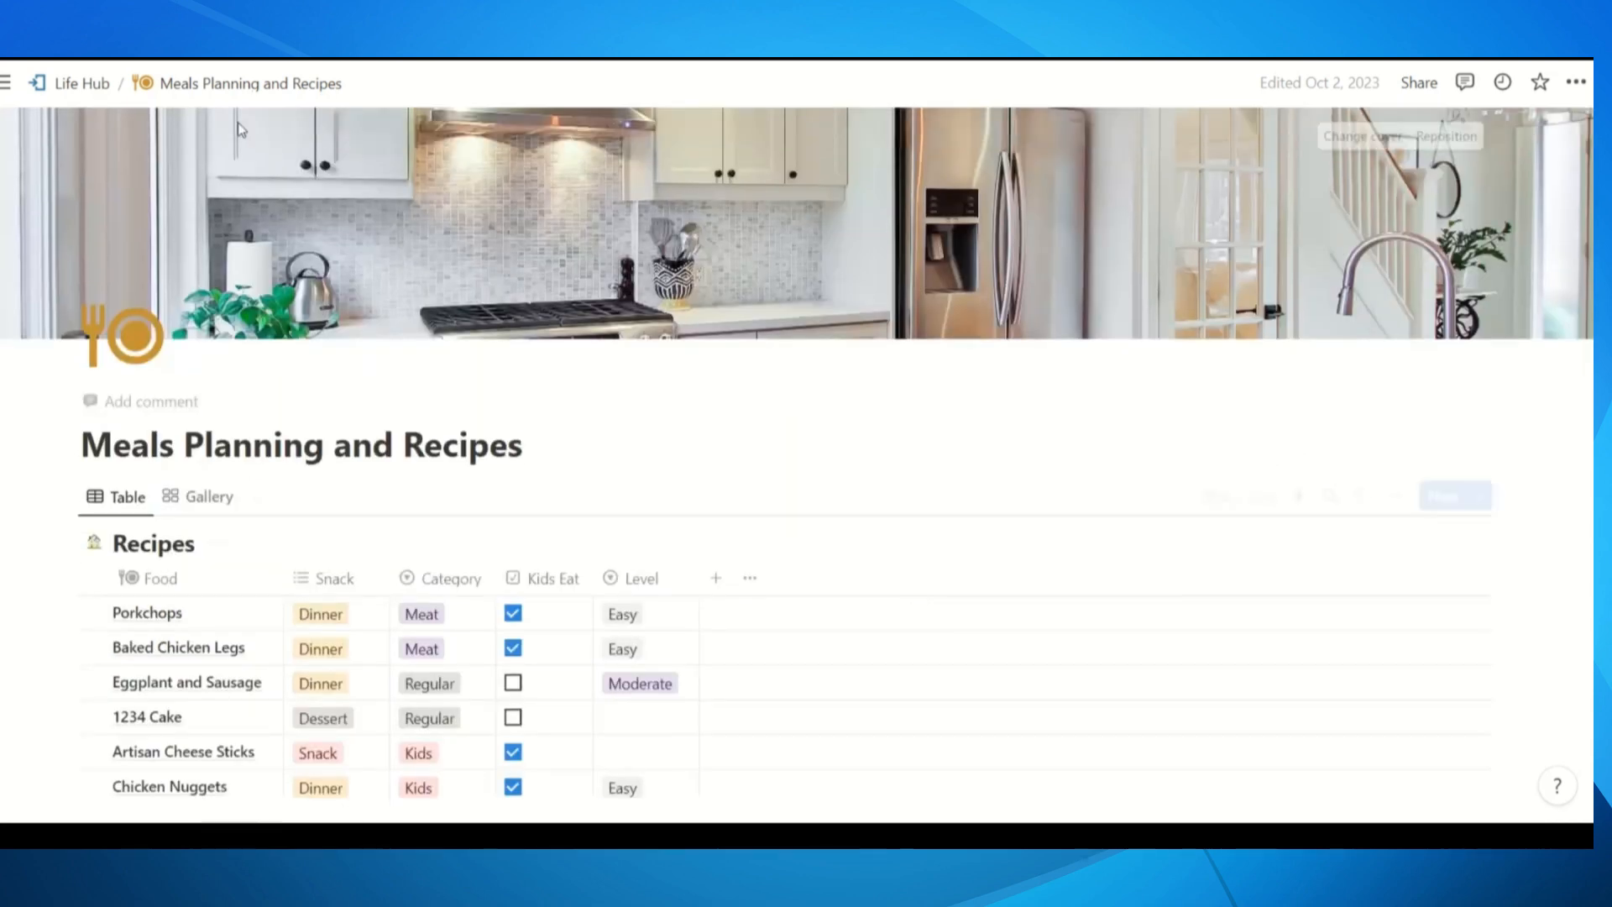
left_click(82, 82)
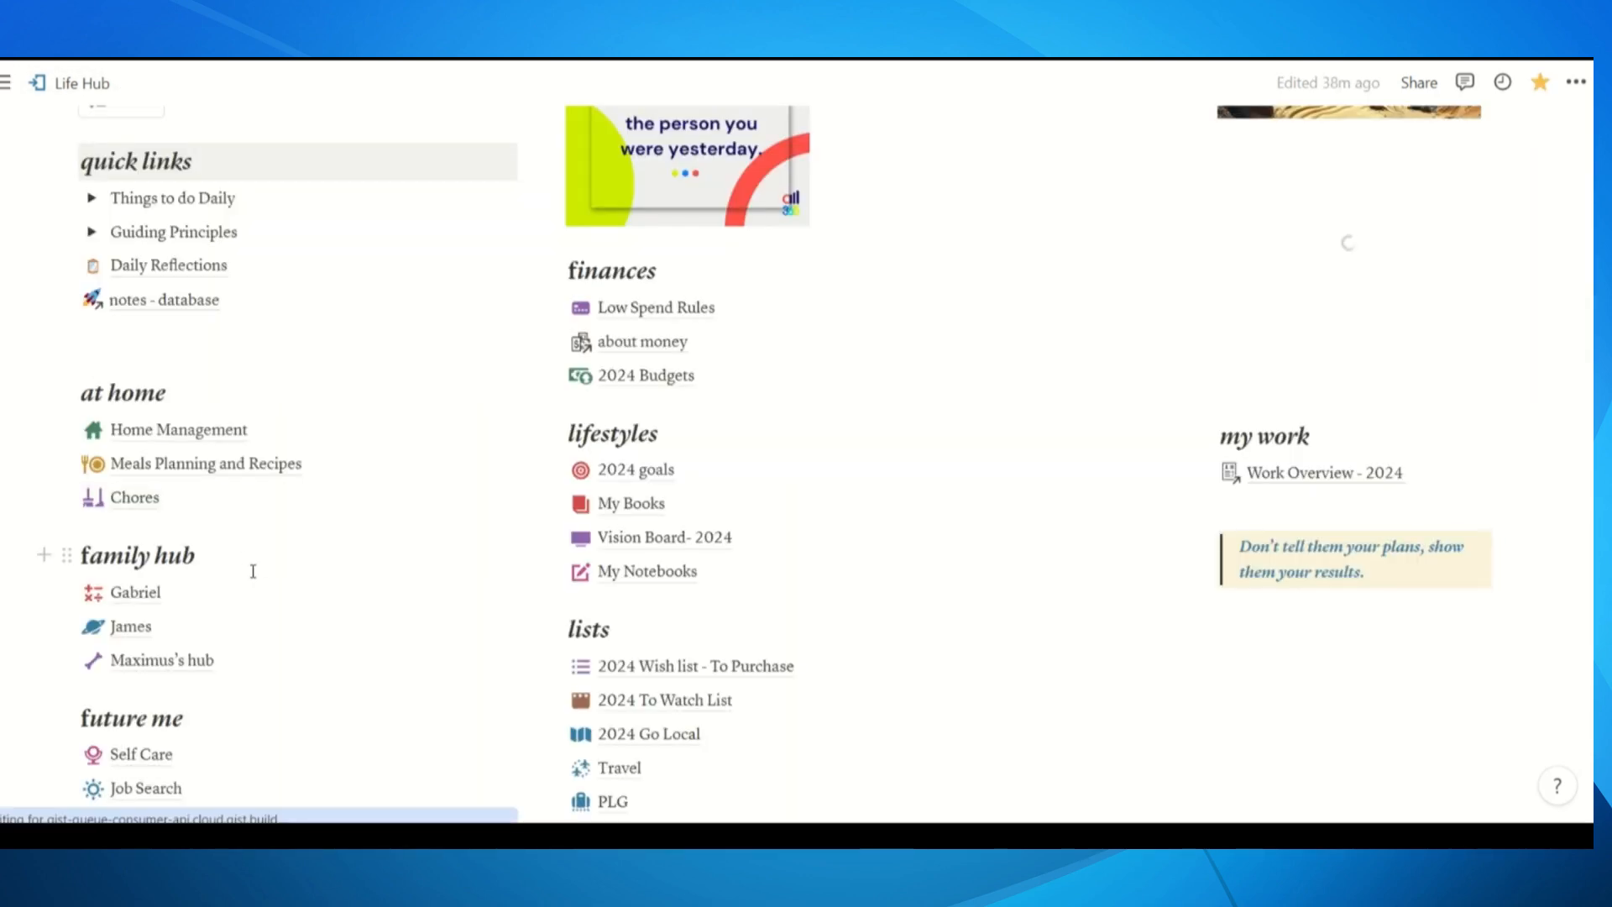
Open the Self Care page from Life Hub's future me section, look over its items, and return to Life Hub
scroll(253, 570, "down", 3)
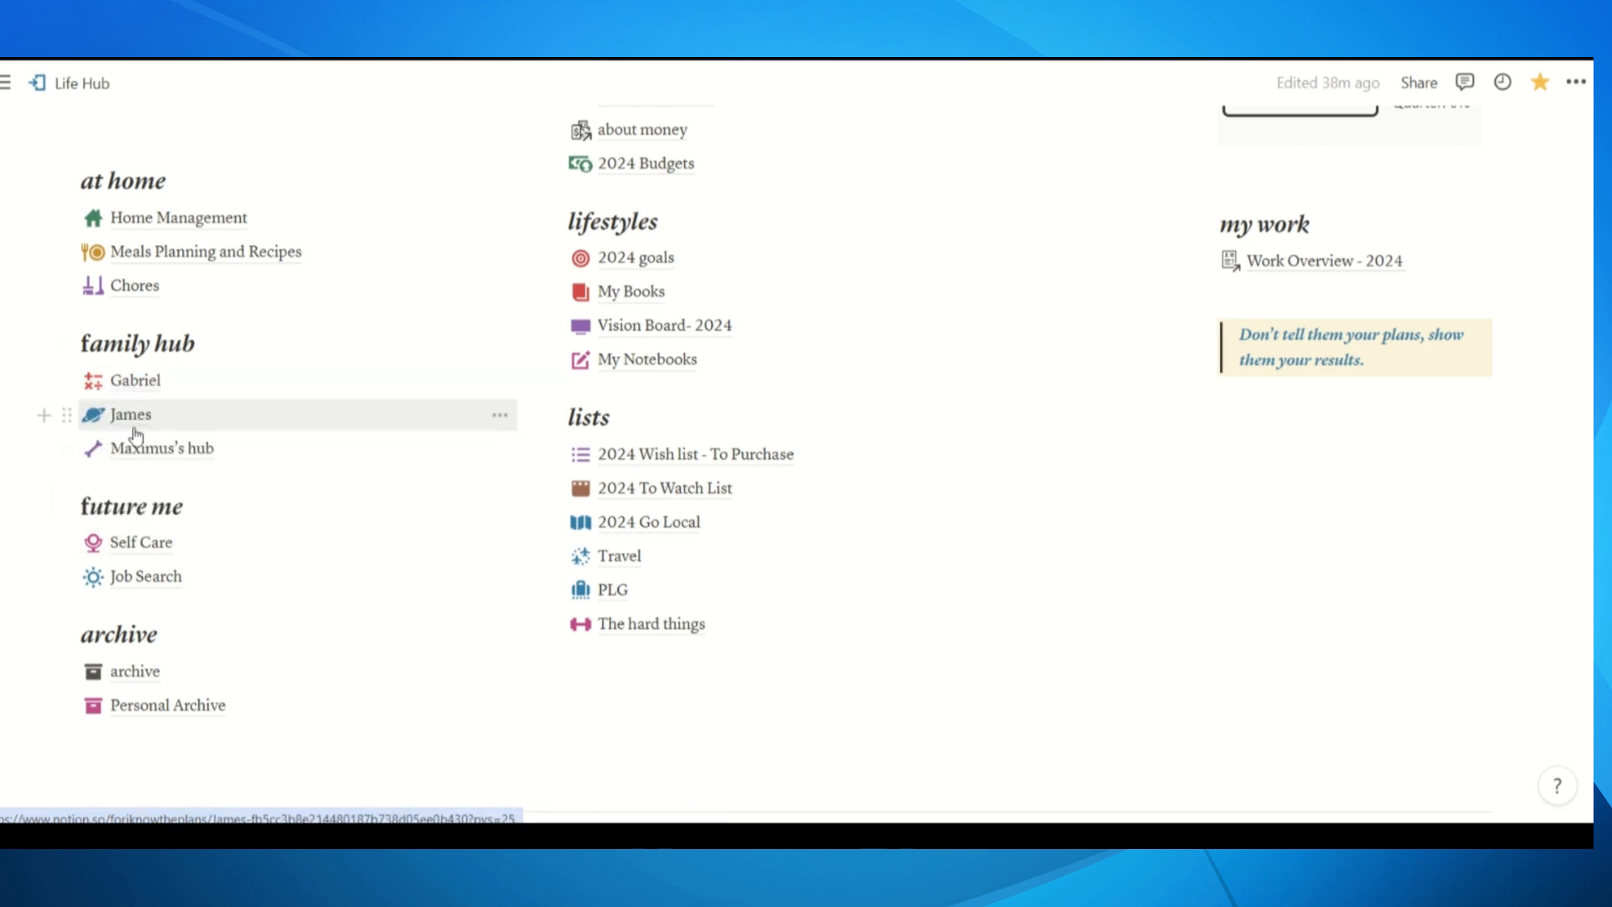
mouse_move(159, 463)
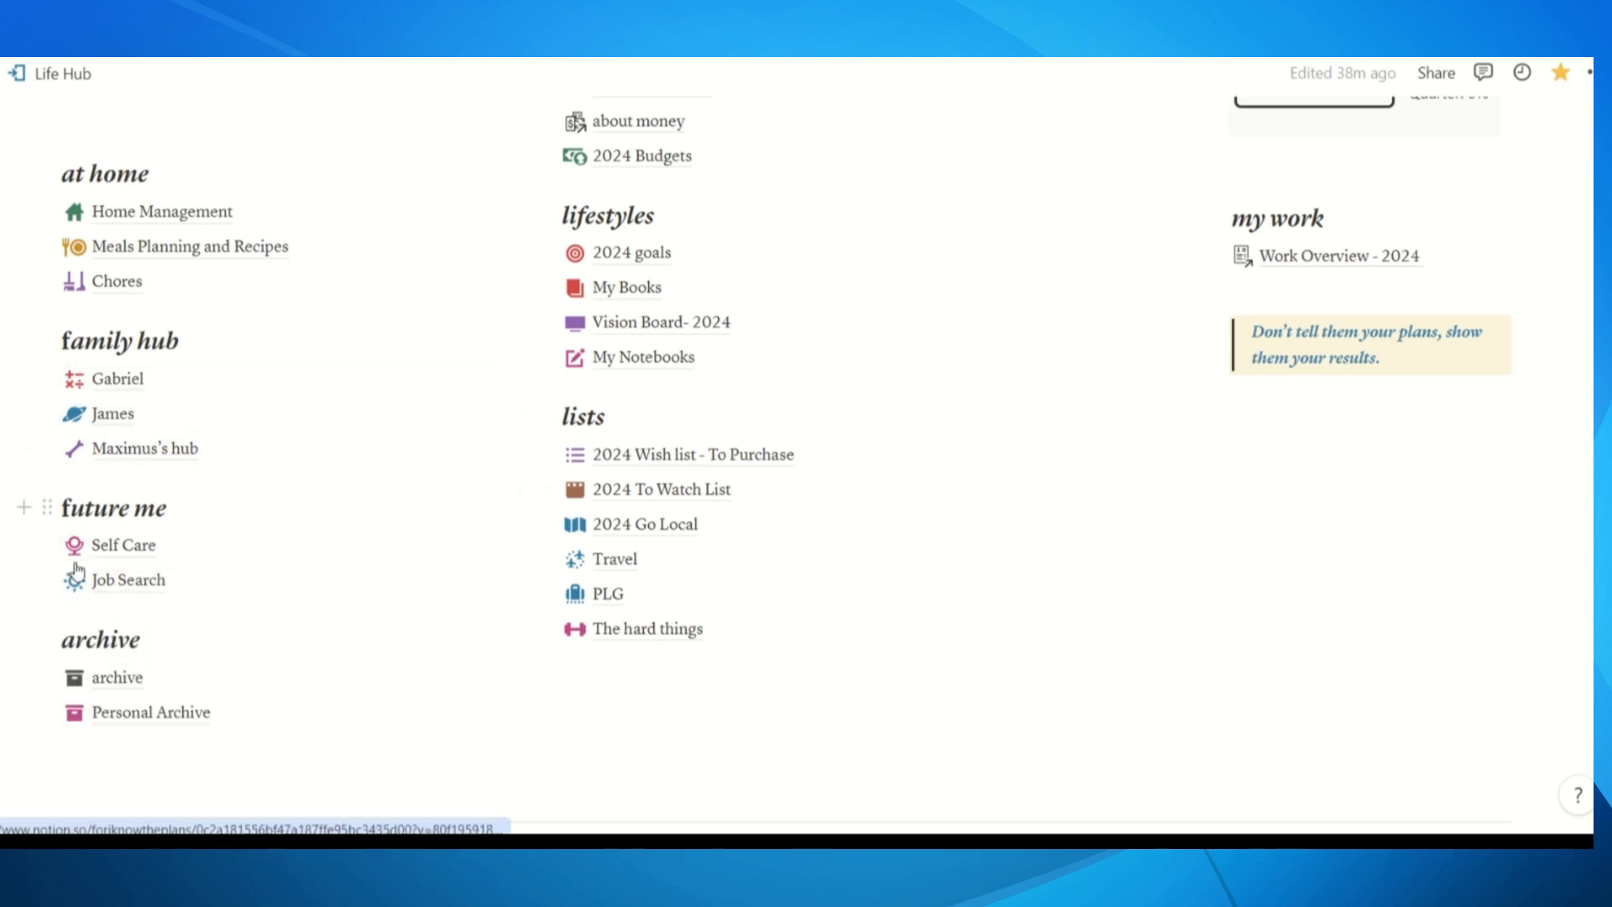
left_click(165, 552)
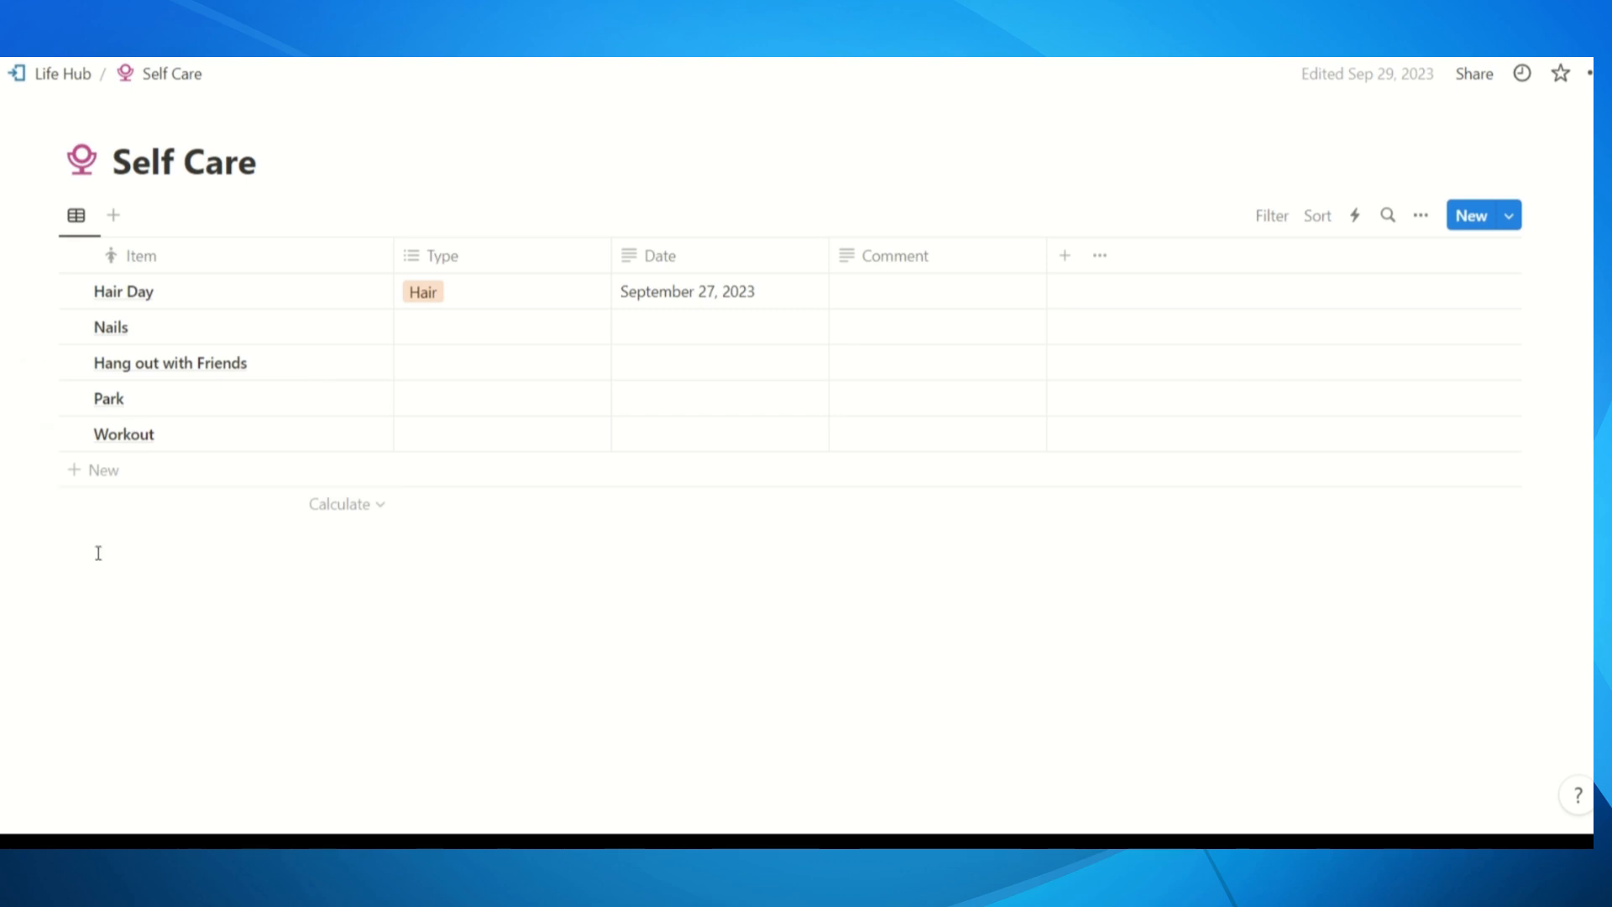
left_click(61, 80)
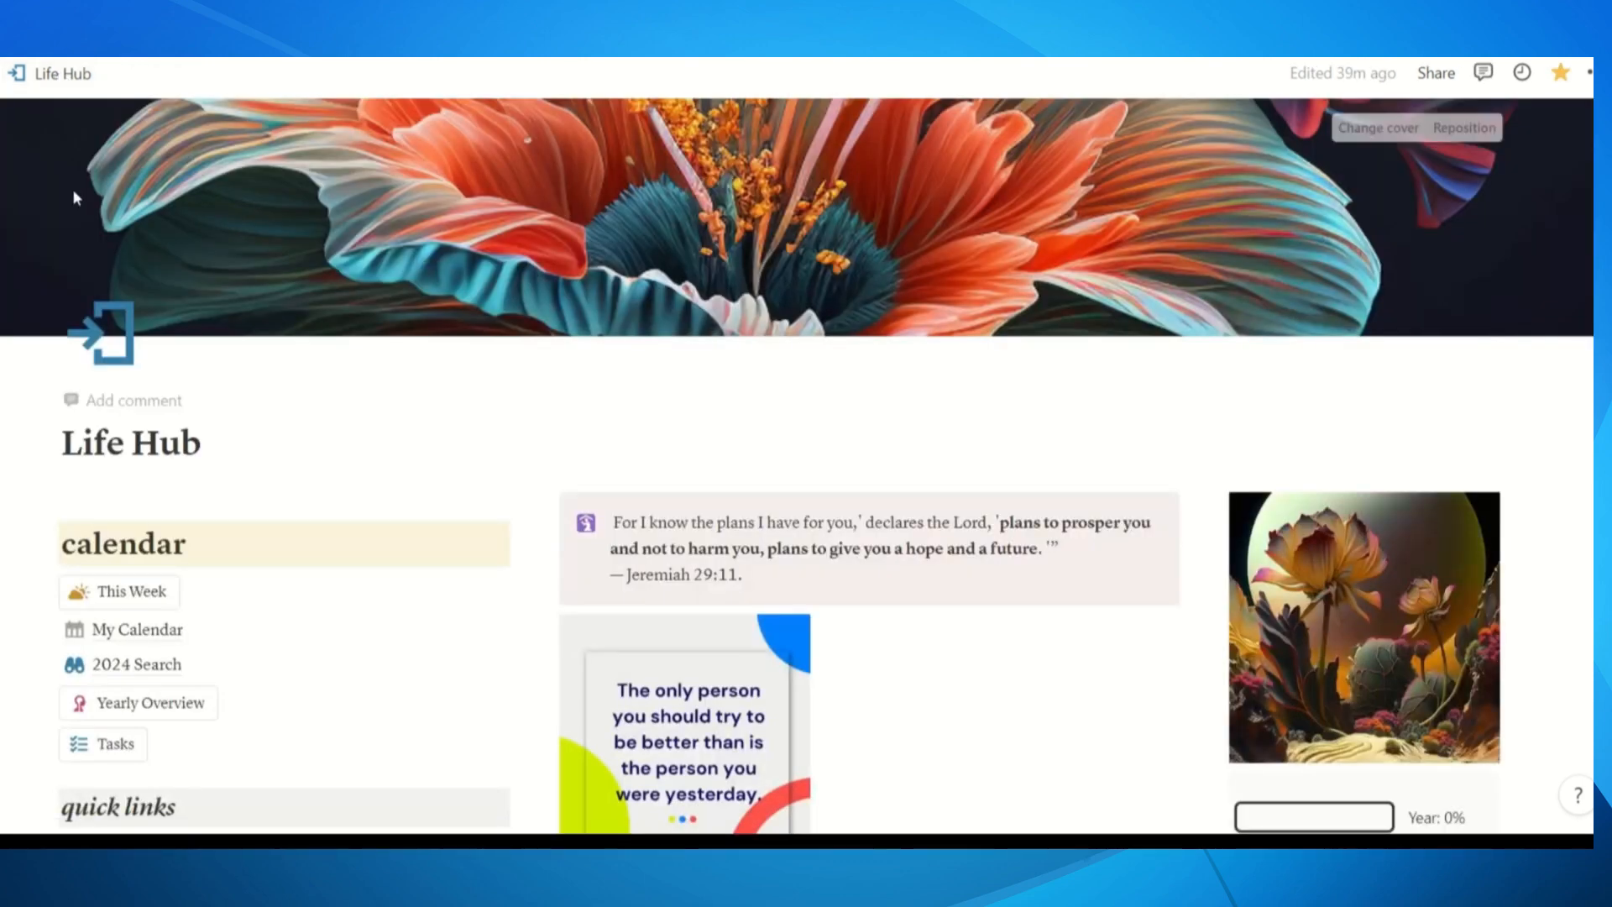
Look over Life Hub's family hub, future me and archive sections, preview Job Search, and go back to the calendar section
scroll(260, 348, "down", 8)
scroll(271, 356, "down", 3)
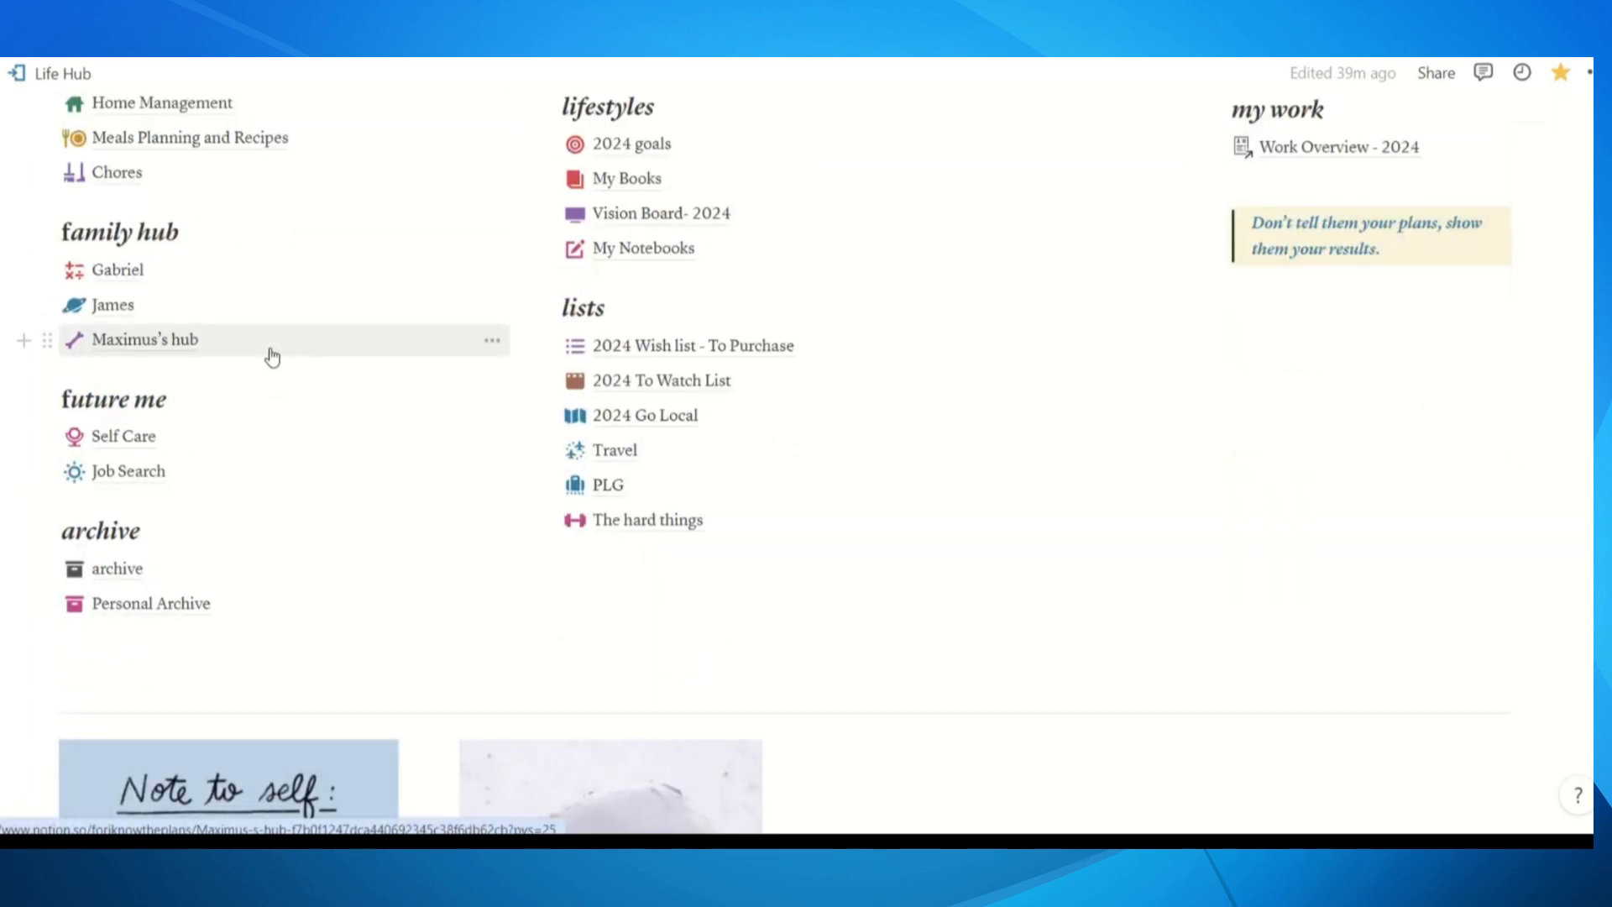
scroll(319, 592, "up", 1)
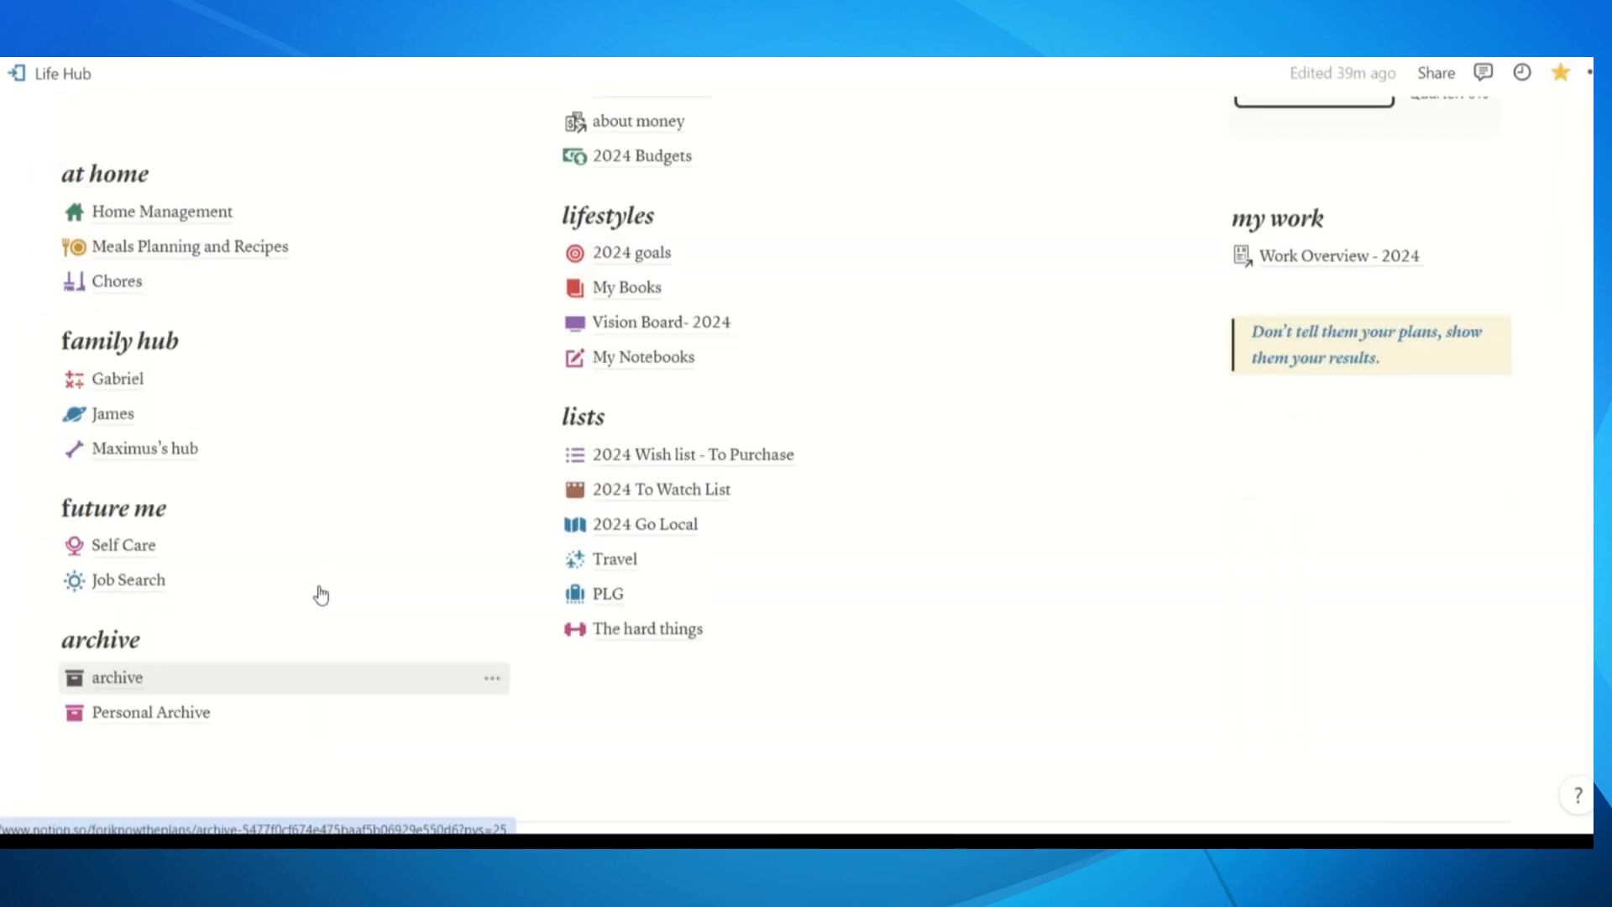
mouse_move(327, 593)
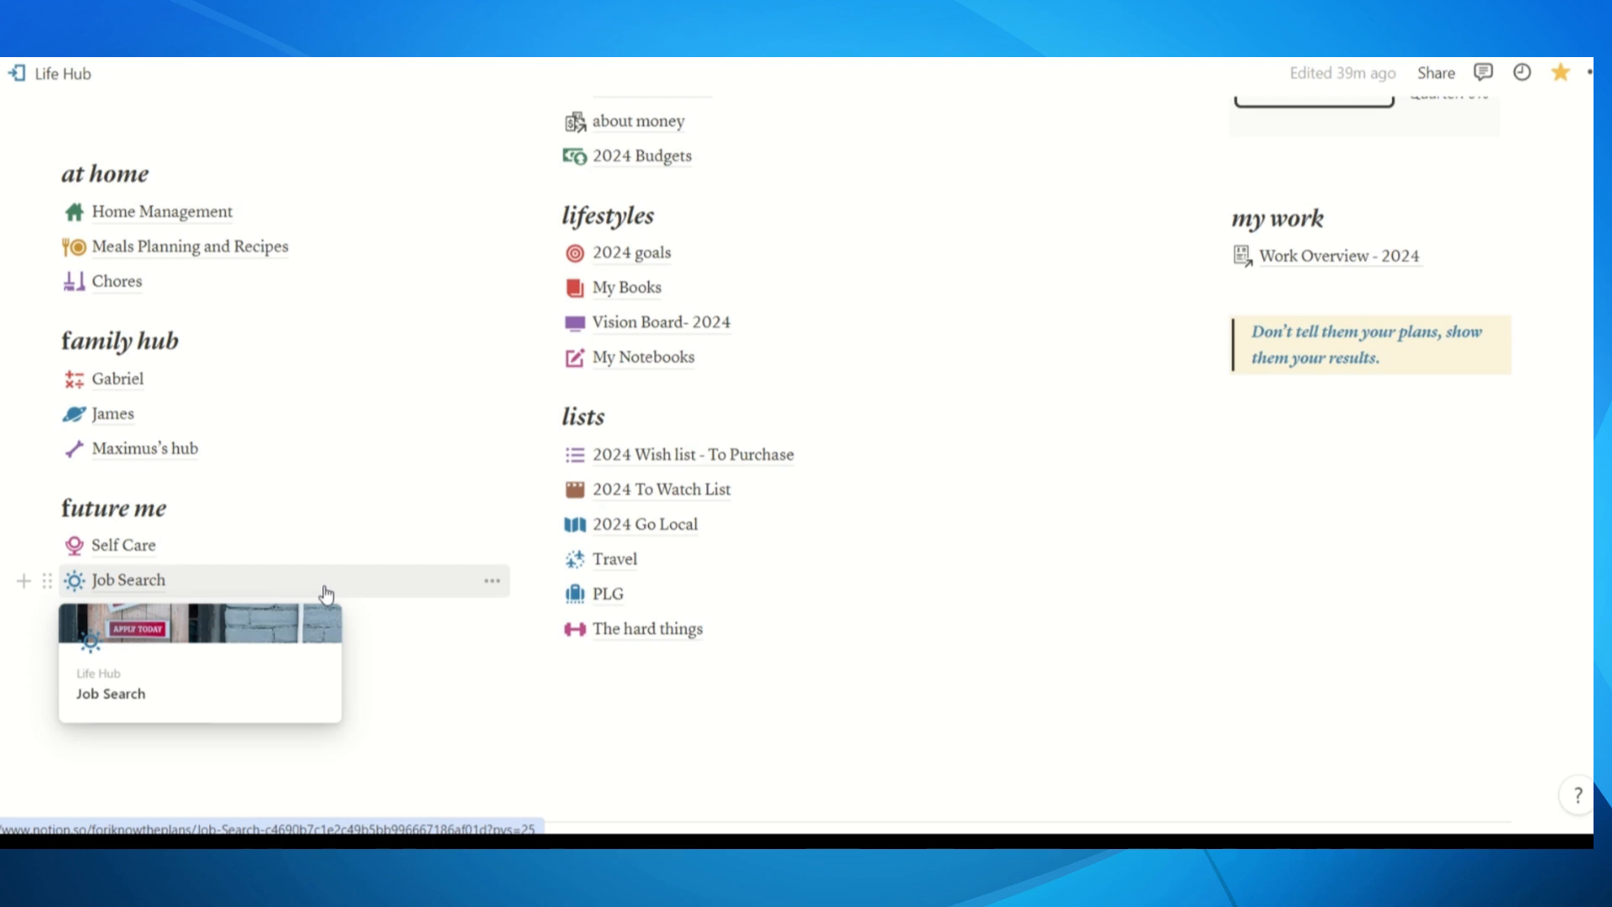
scroll(435, 497, "up", 5)
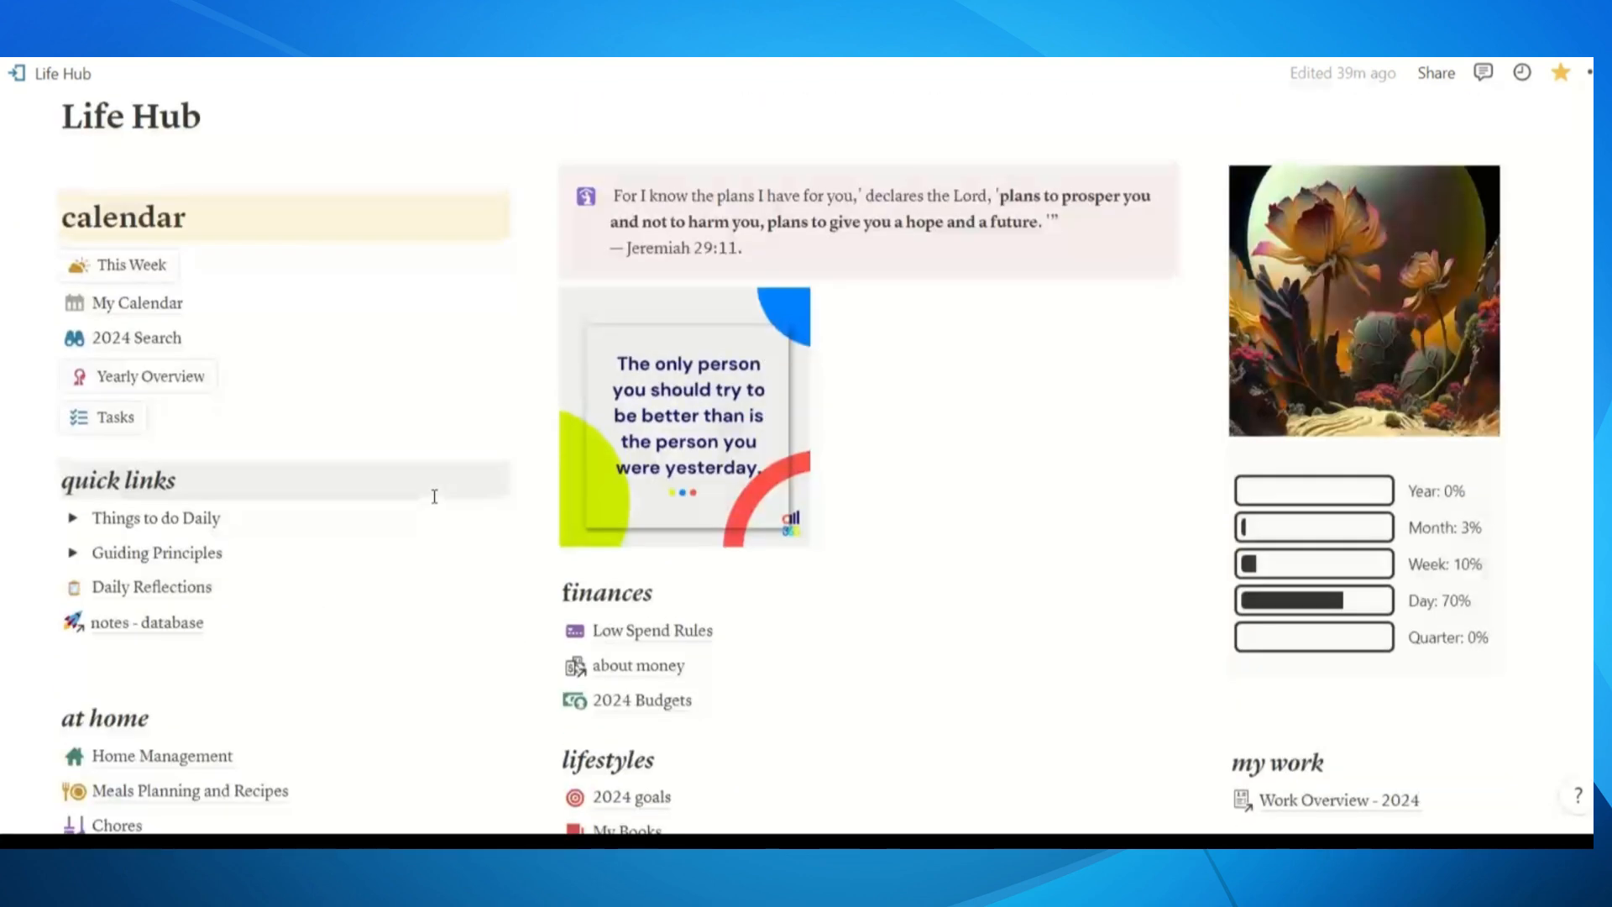
scroll(907, 759, "up", 1)
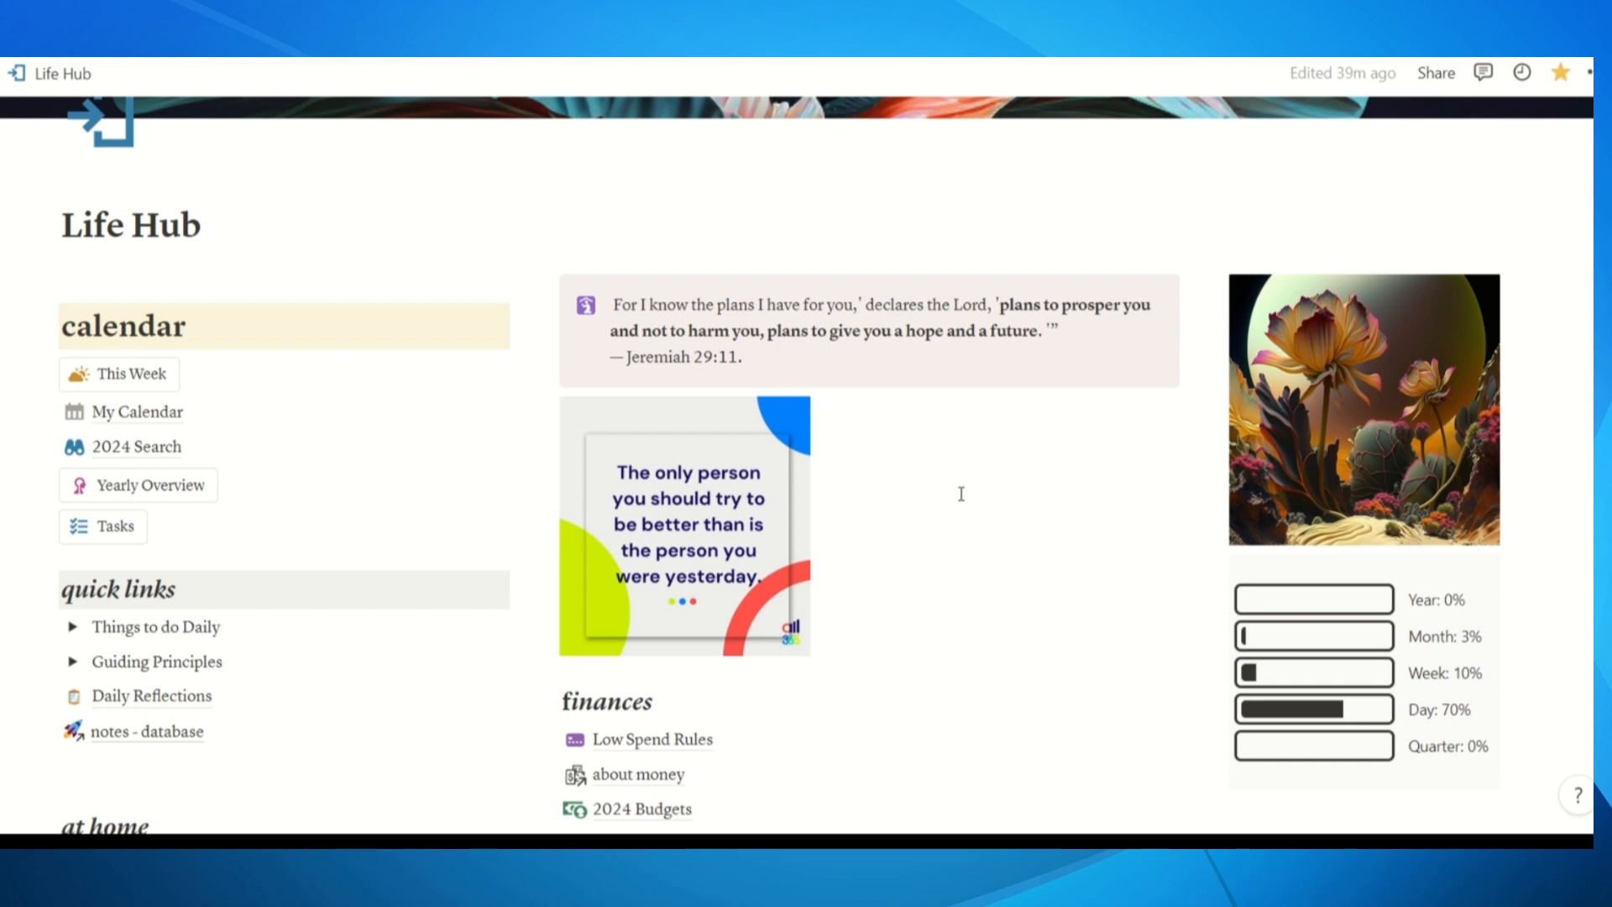
Open Low Spend Rules from Life Hub's finances section and read its Guiding Principles
scroll(962, 494, "down", 4)
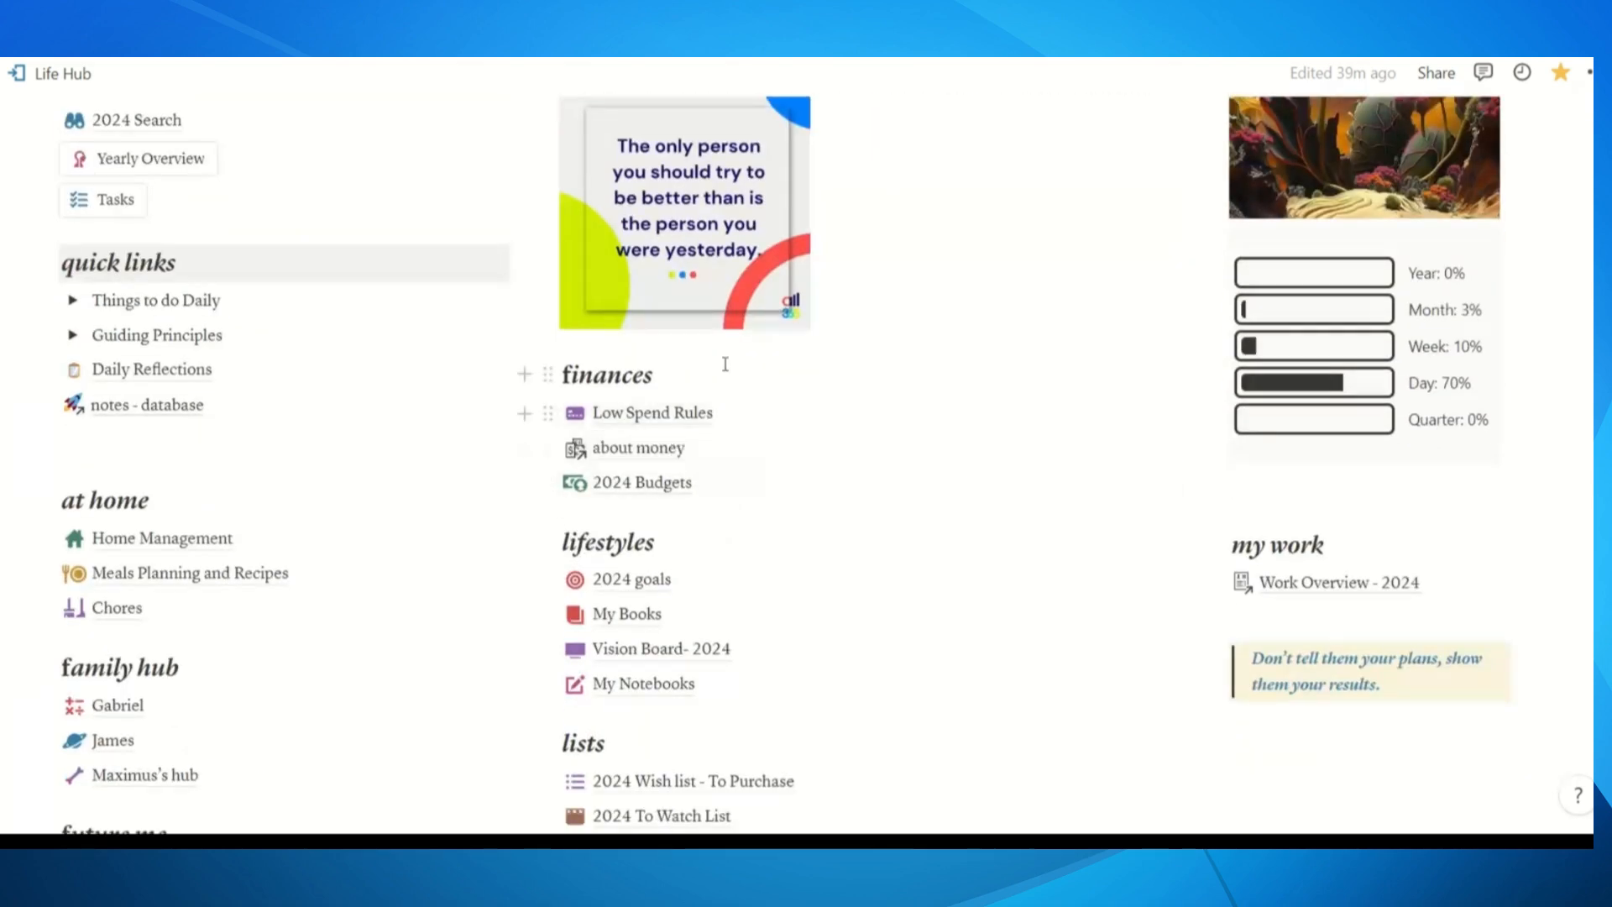
mouse_move(661, 422)
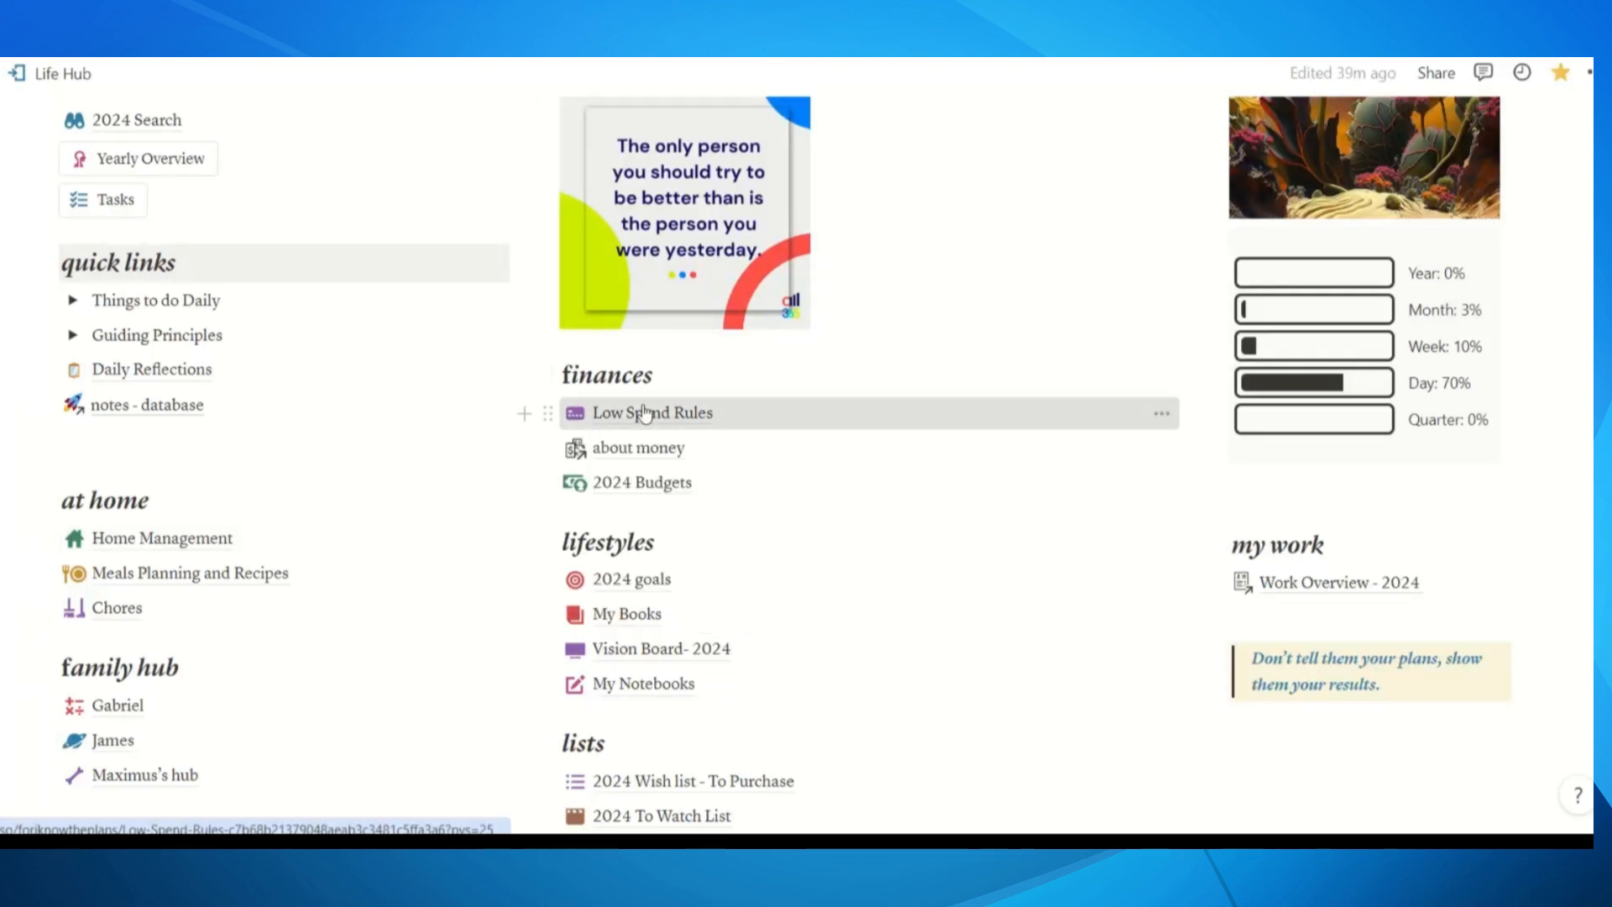
left_click(654, 413)
scroll(1033, 506, "down", 1)
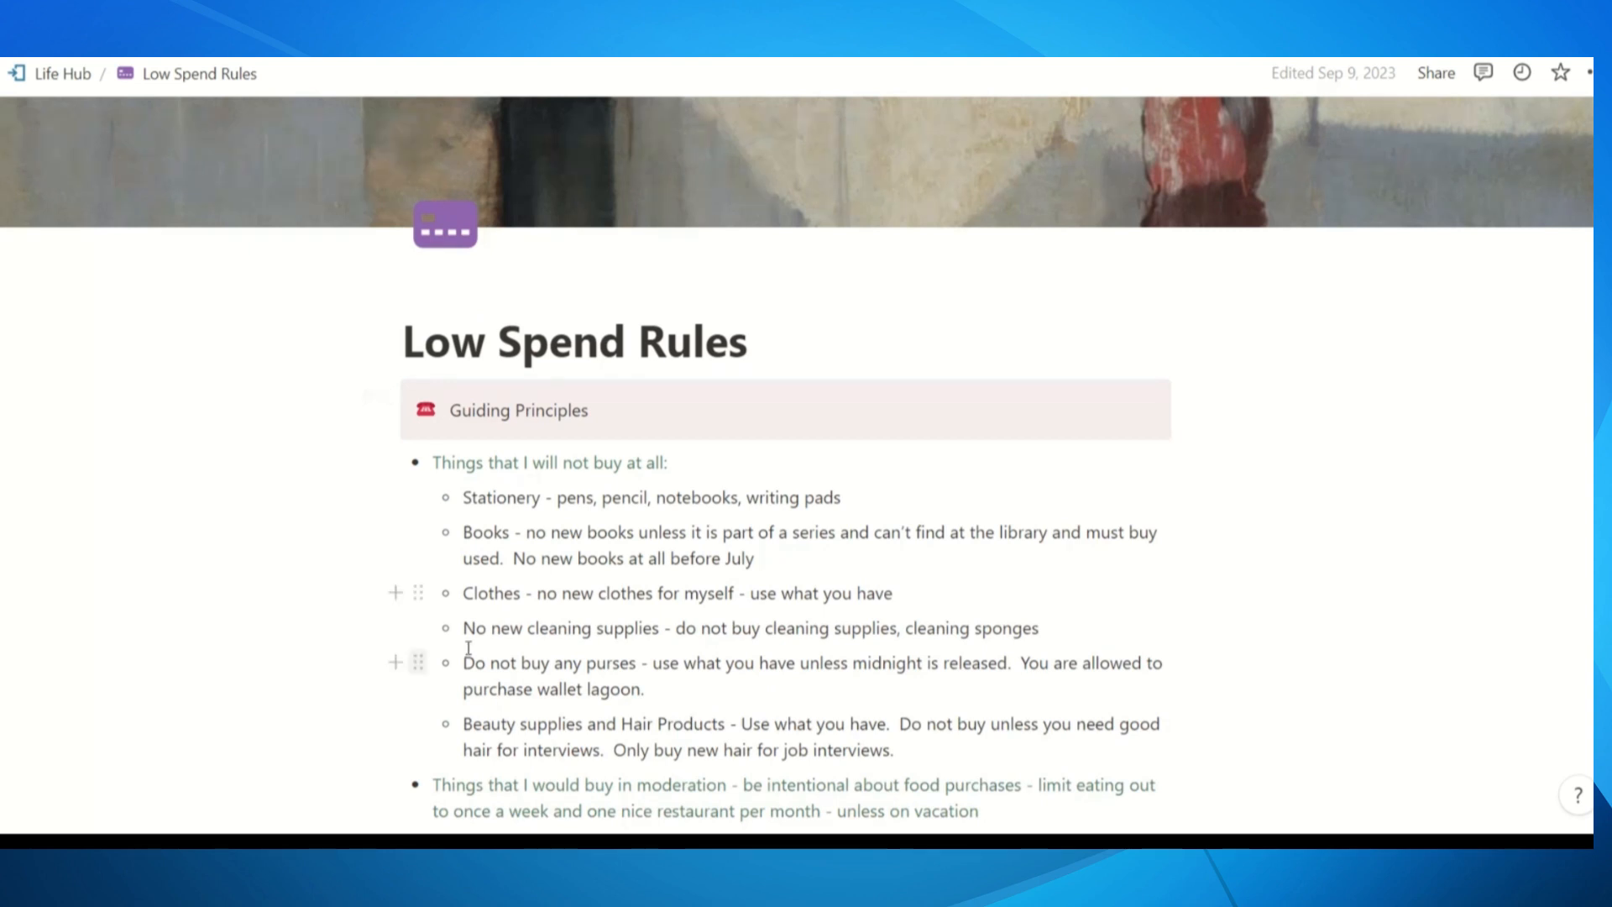
Open the No Spend Oops page below the rules, view its table, and return to Low Spend Rules
scroll(699, 520, "down", 1)
scroll(698, 521, "down", 2)
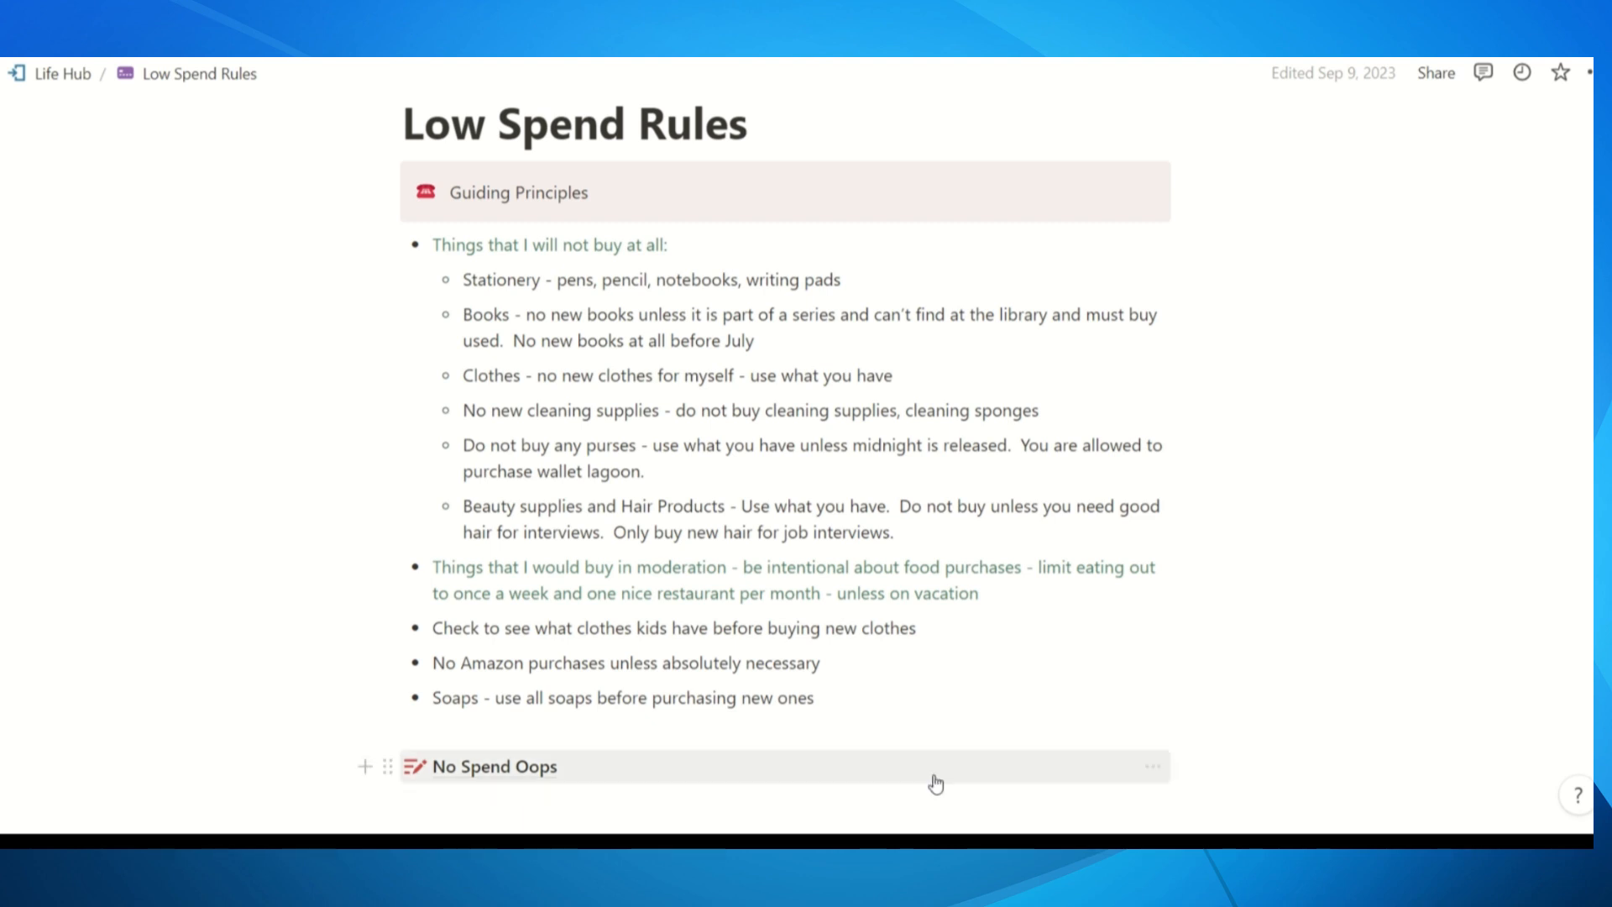
left_click(491, 776)
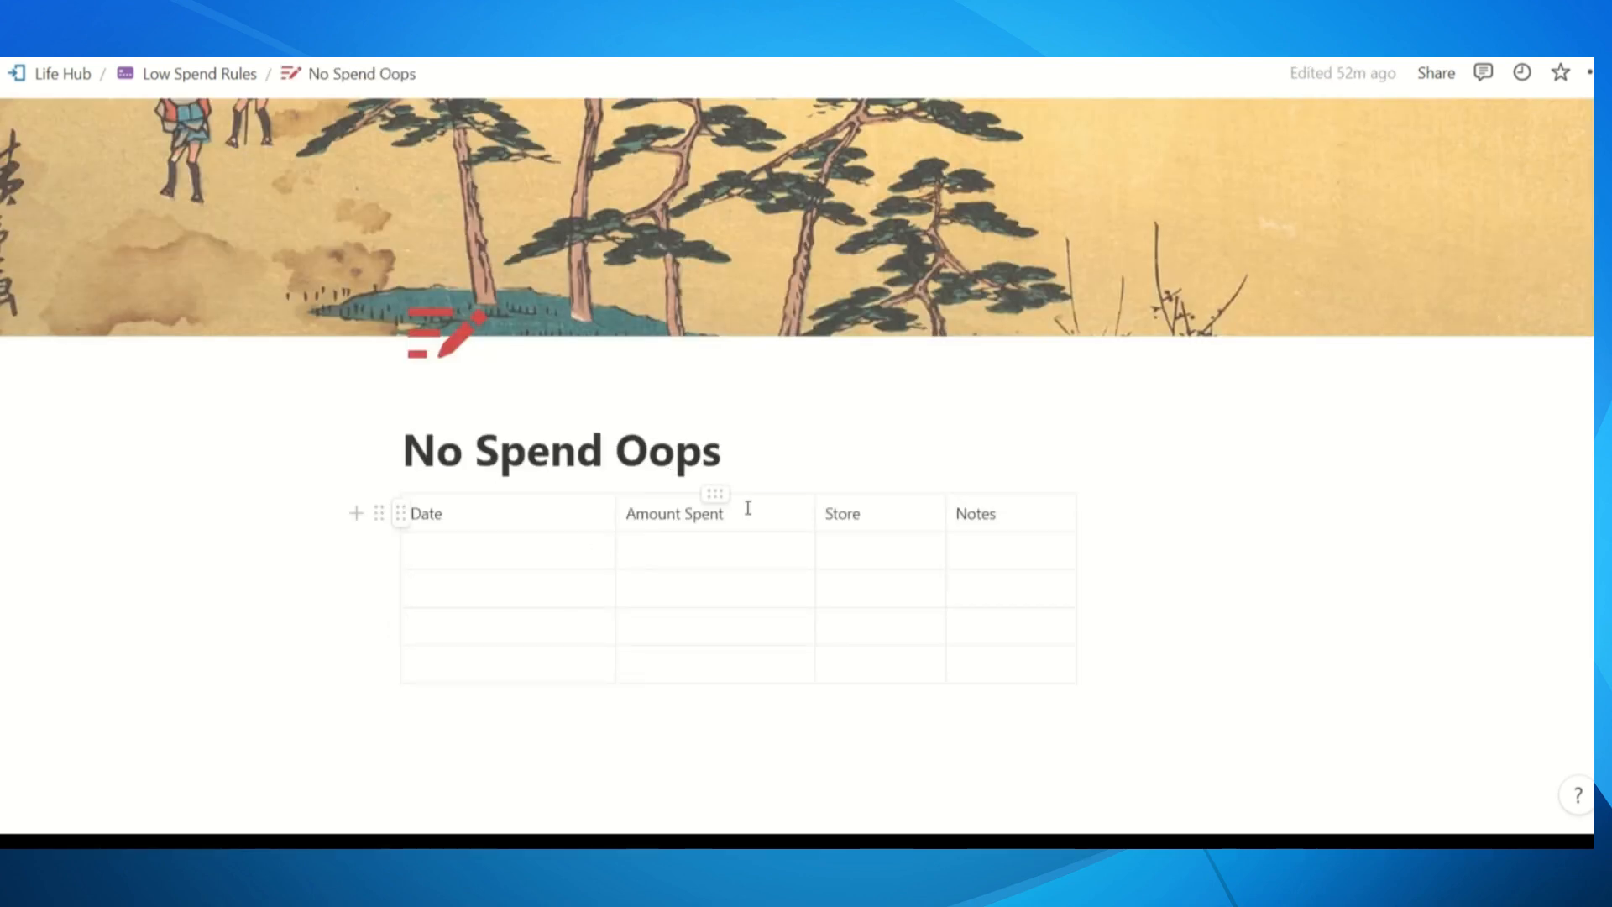
left_click(162, 85)
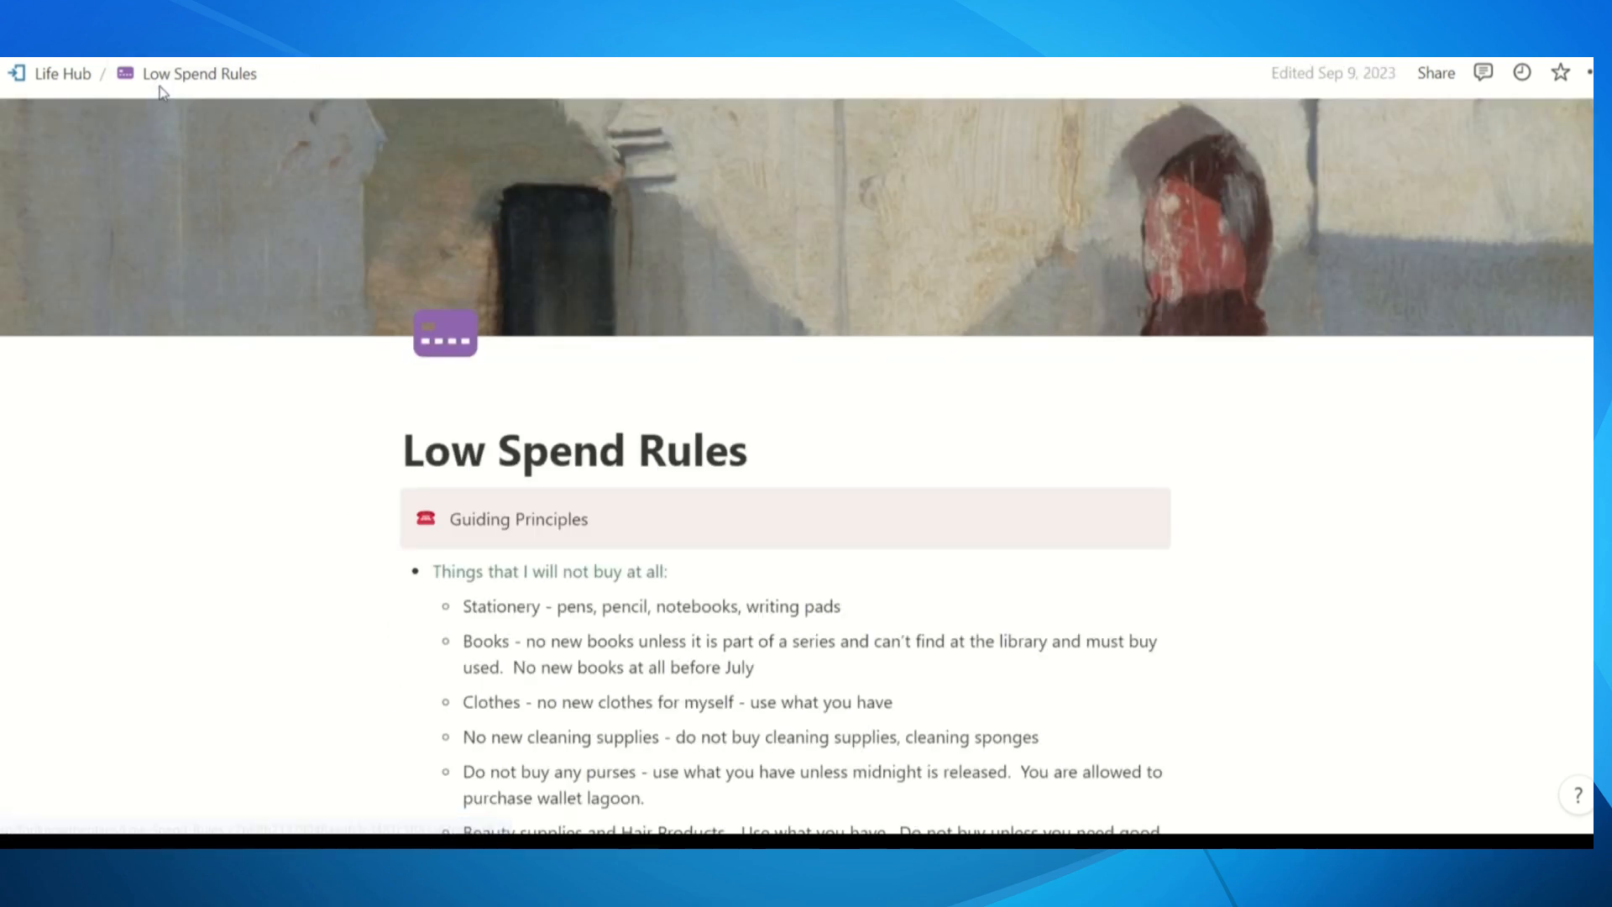
Highlight "midnight is" and "lagoon." in the rule about purses to point them out, and clear the selection
scroll(612, 551, "down", 3)
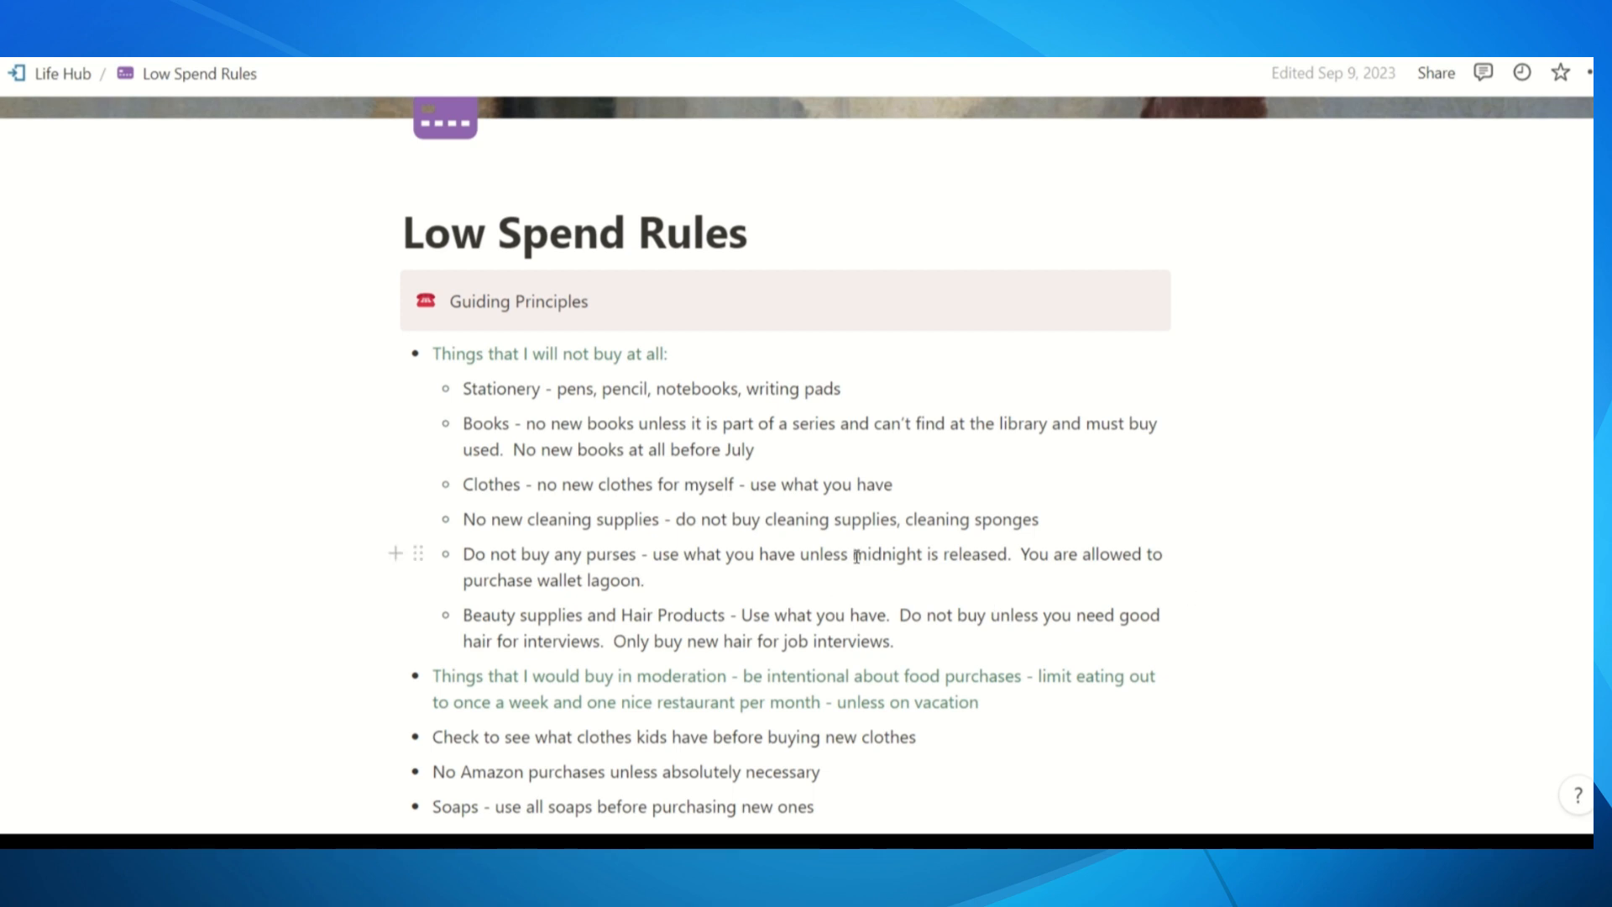
left_click_drag(857, 557, 944, 557)
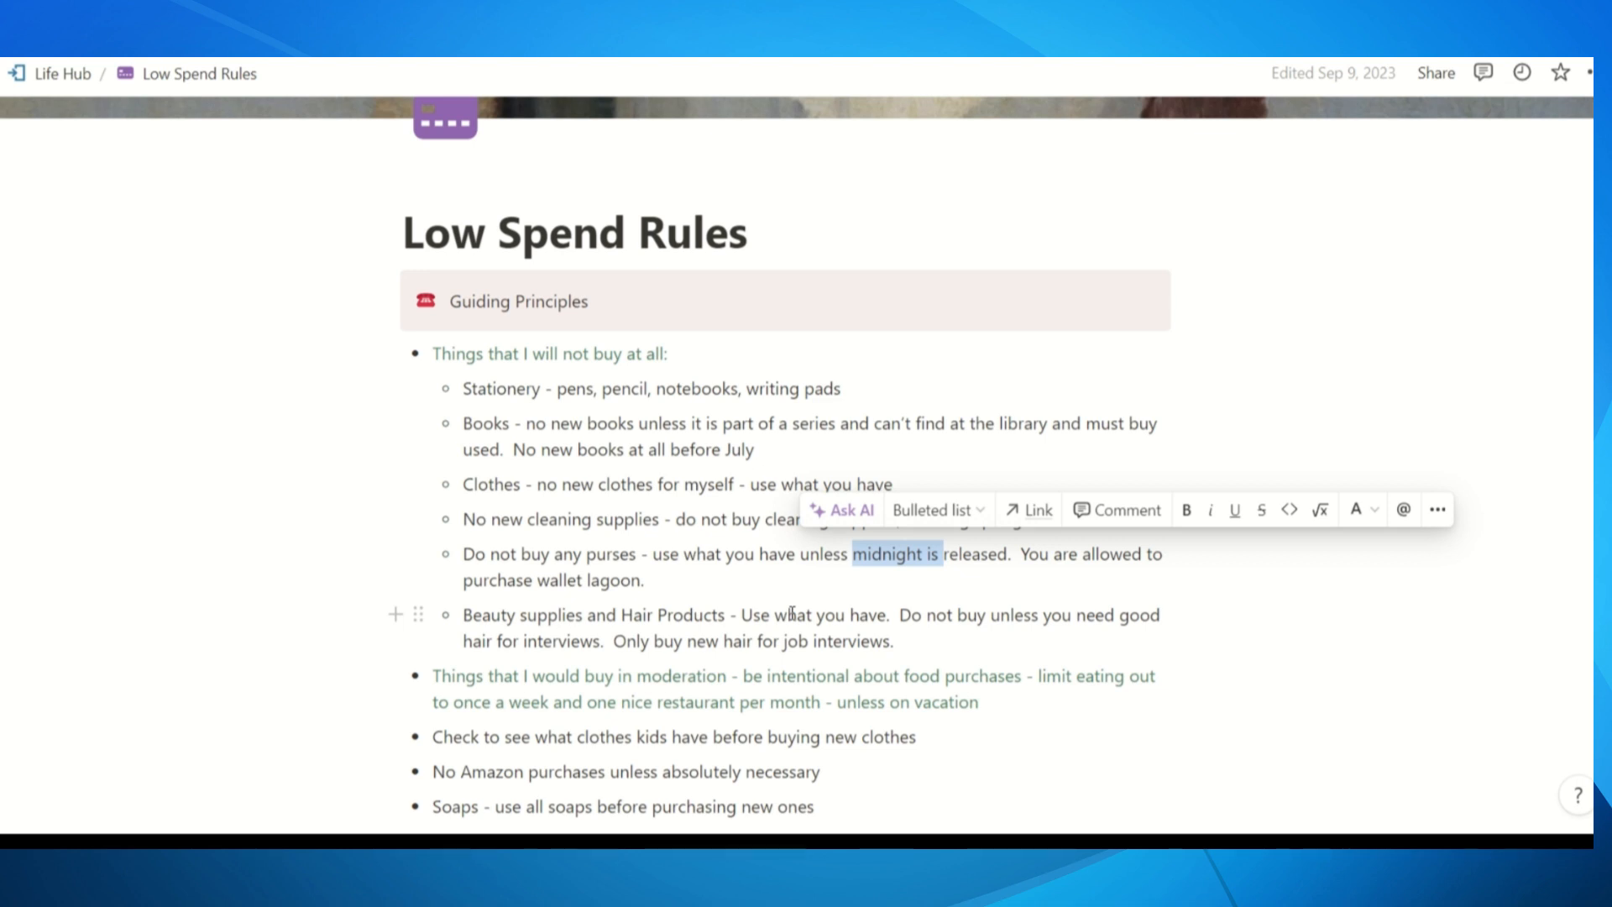
left_click_drag(646, 581, 584, 587)
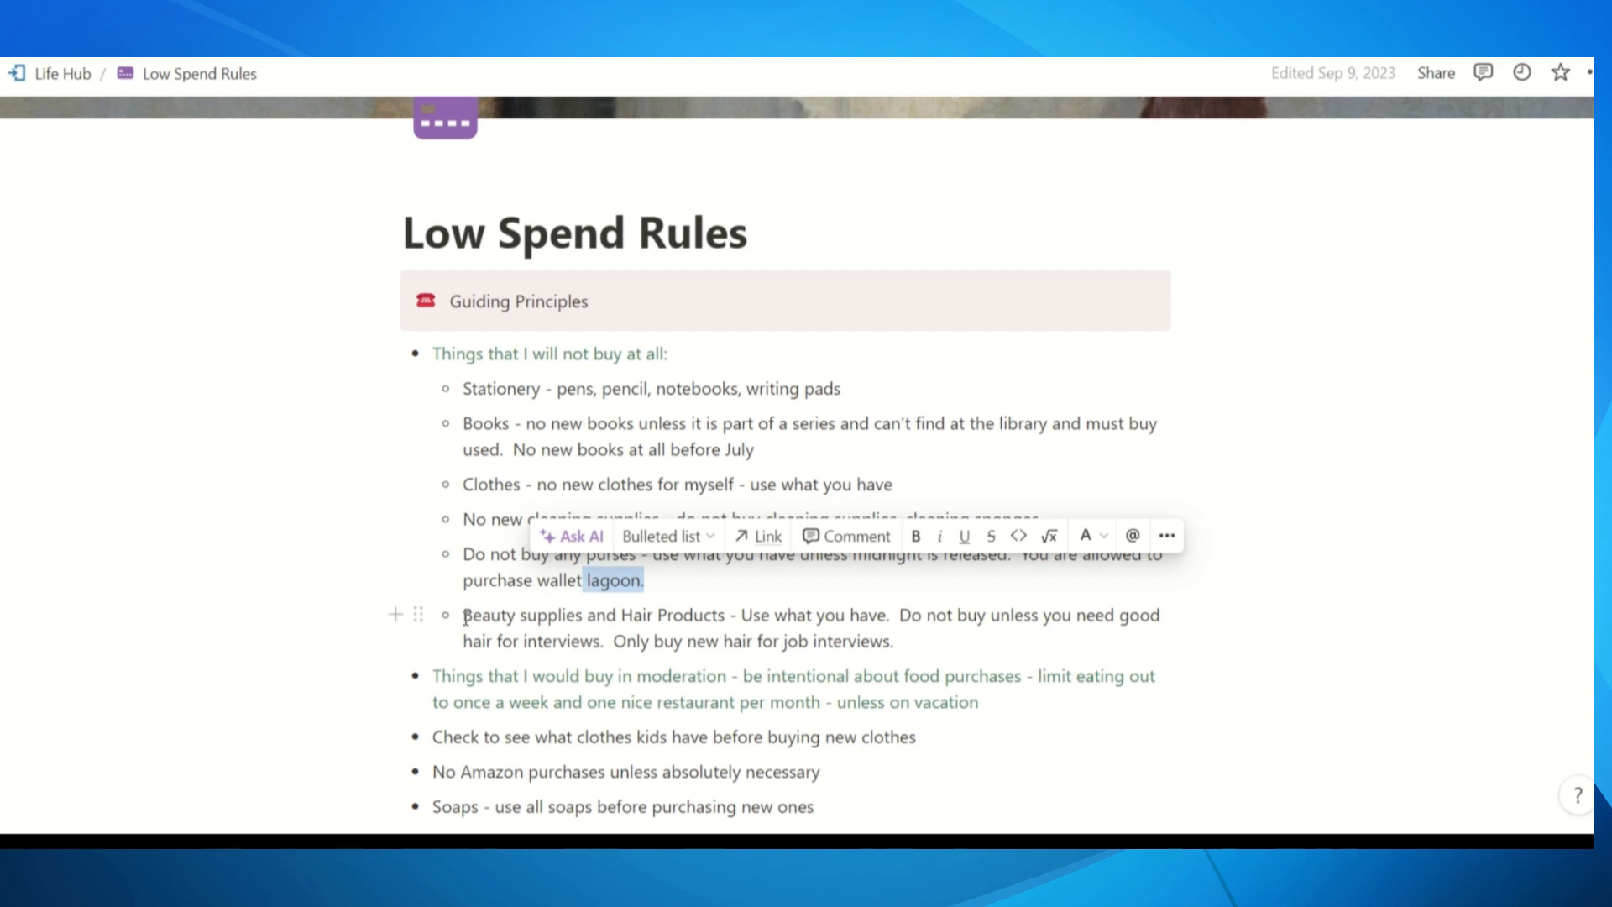
scroll(466, 618, "down", 3)
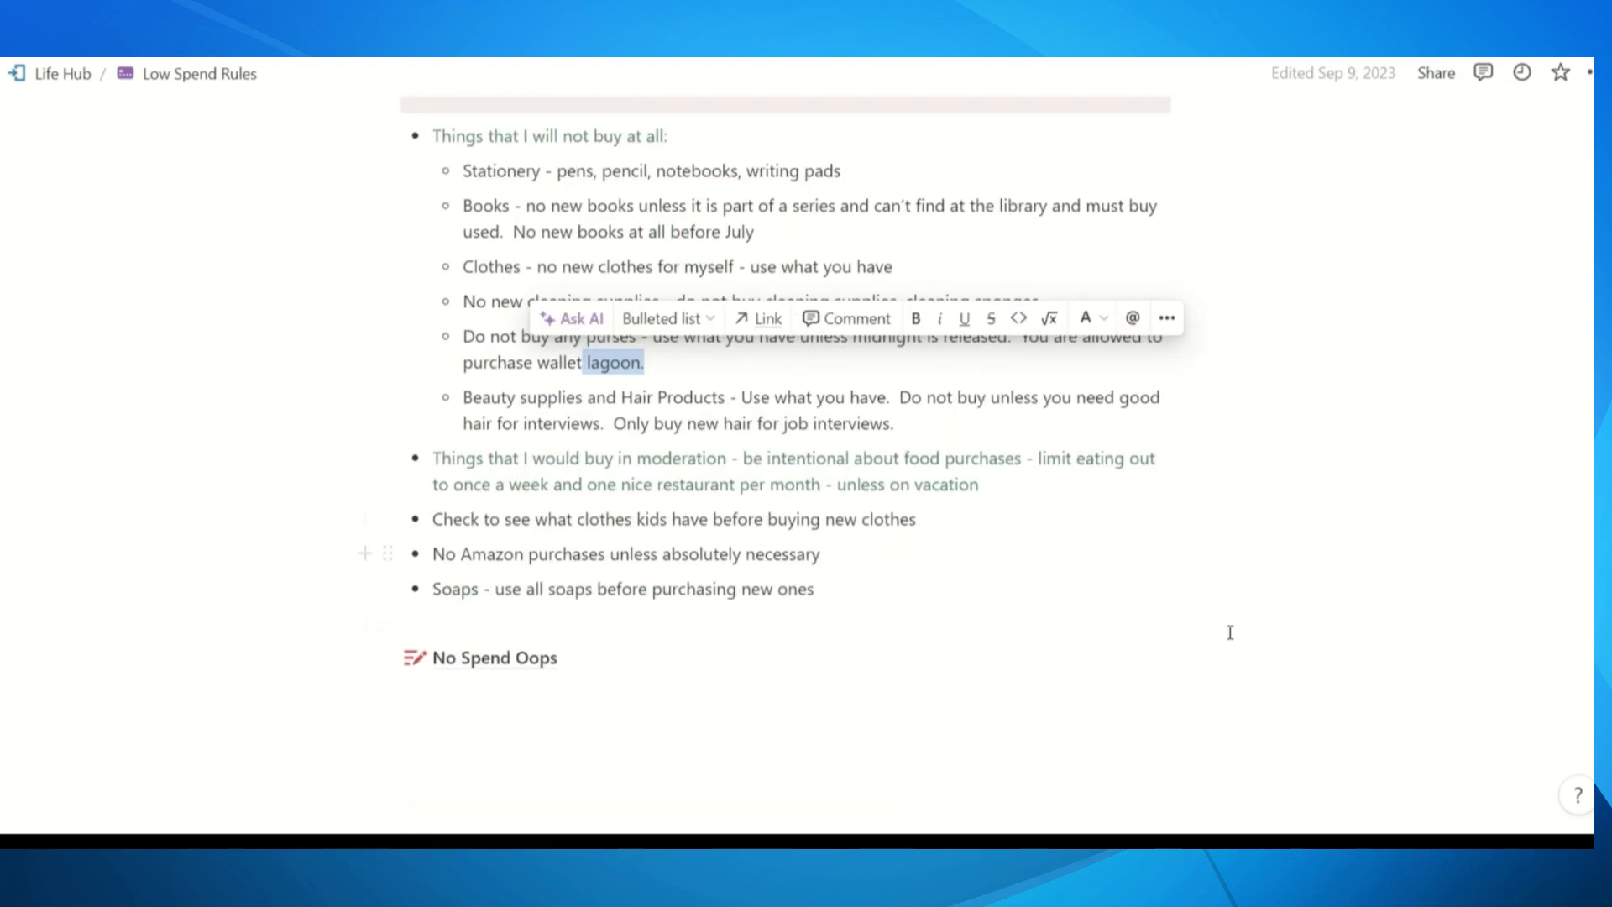
left_click(1205, 669)
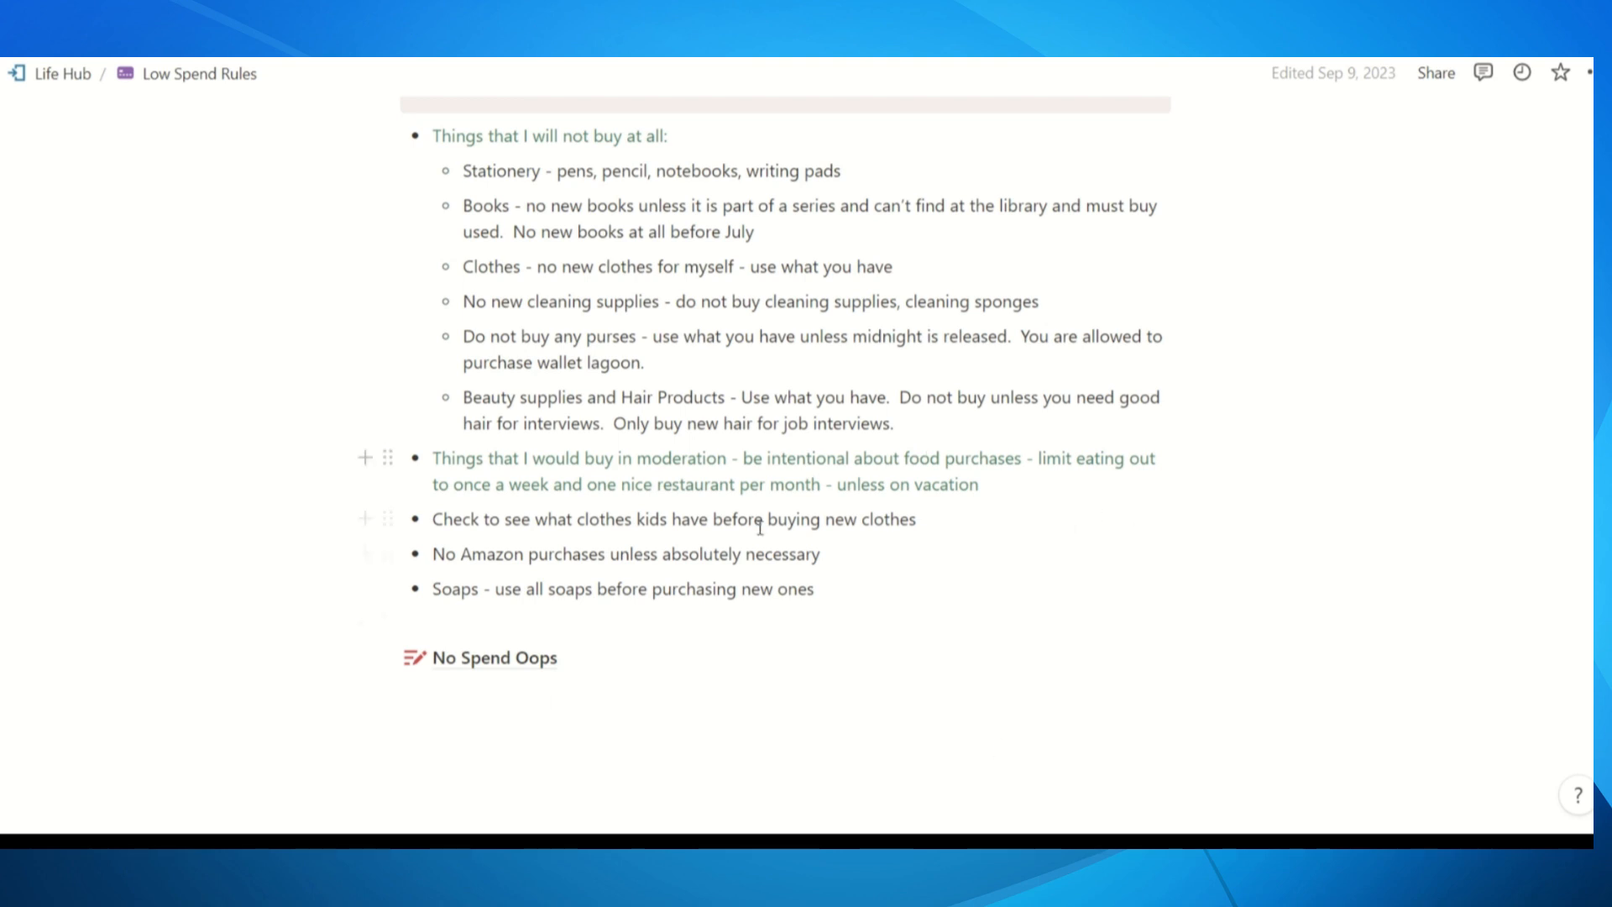
Review the rules, highlight the one about soaps, and visit No Spend Oops before returning to Low Spend Rules
scroll(857, 576, "up", 3)
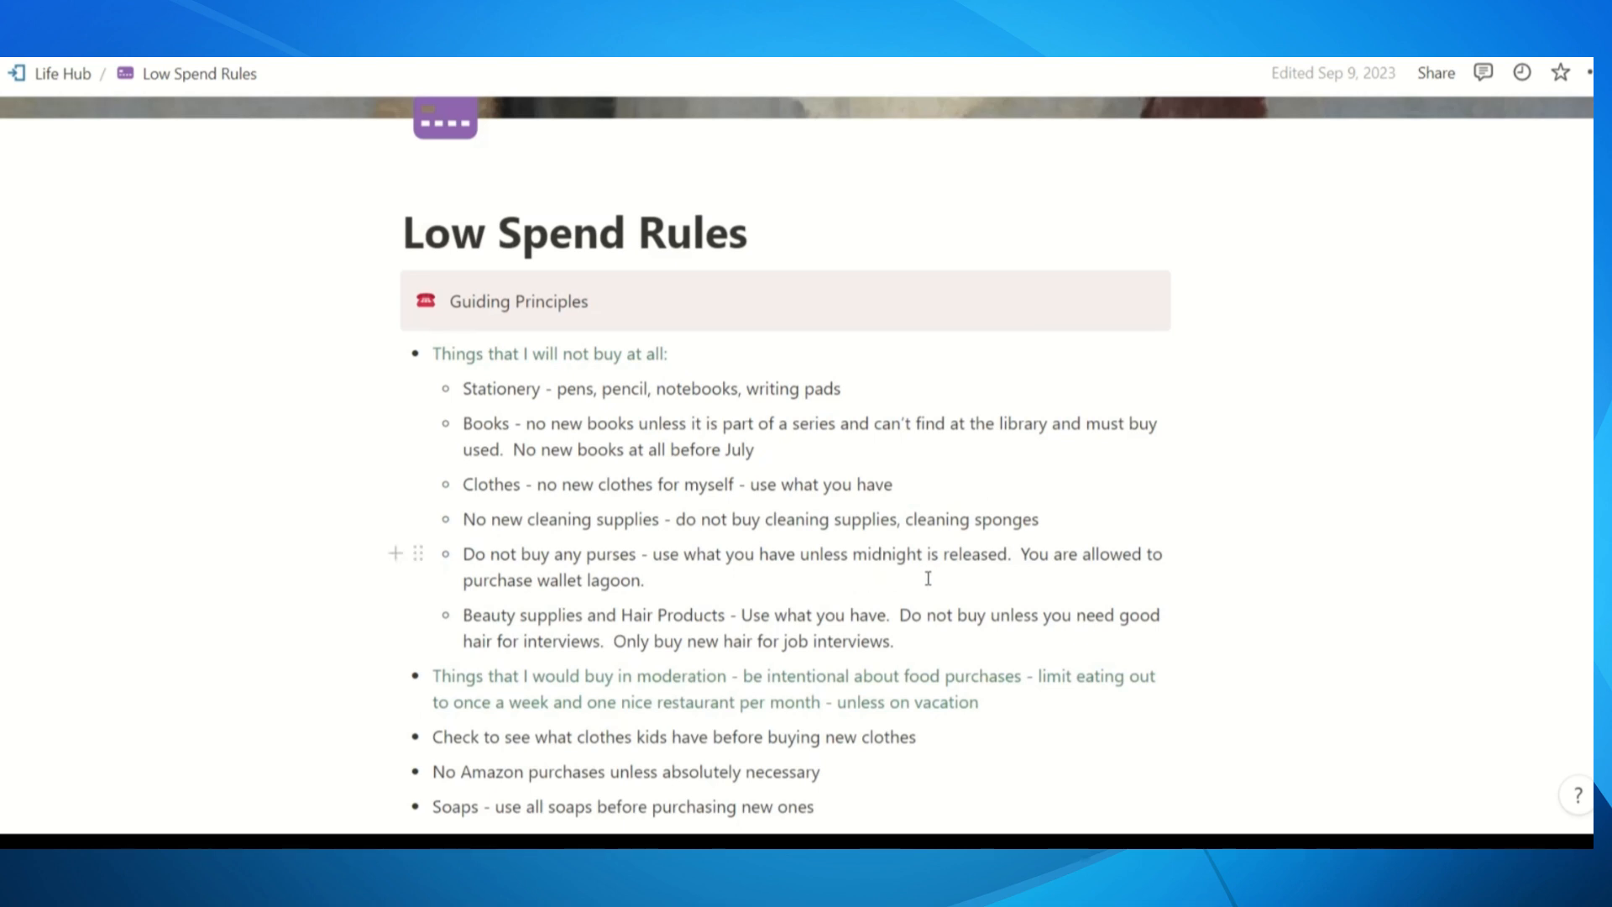
scroll(928, 577, "down", 3)
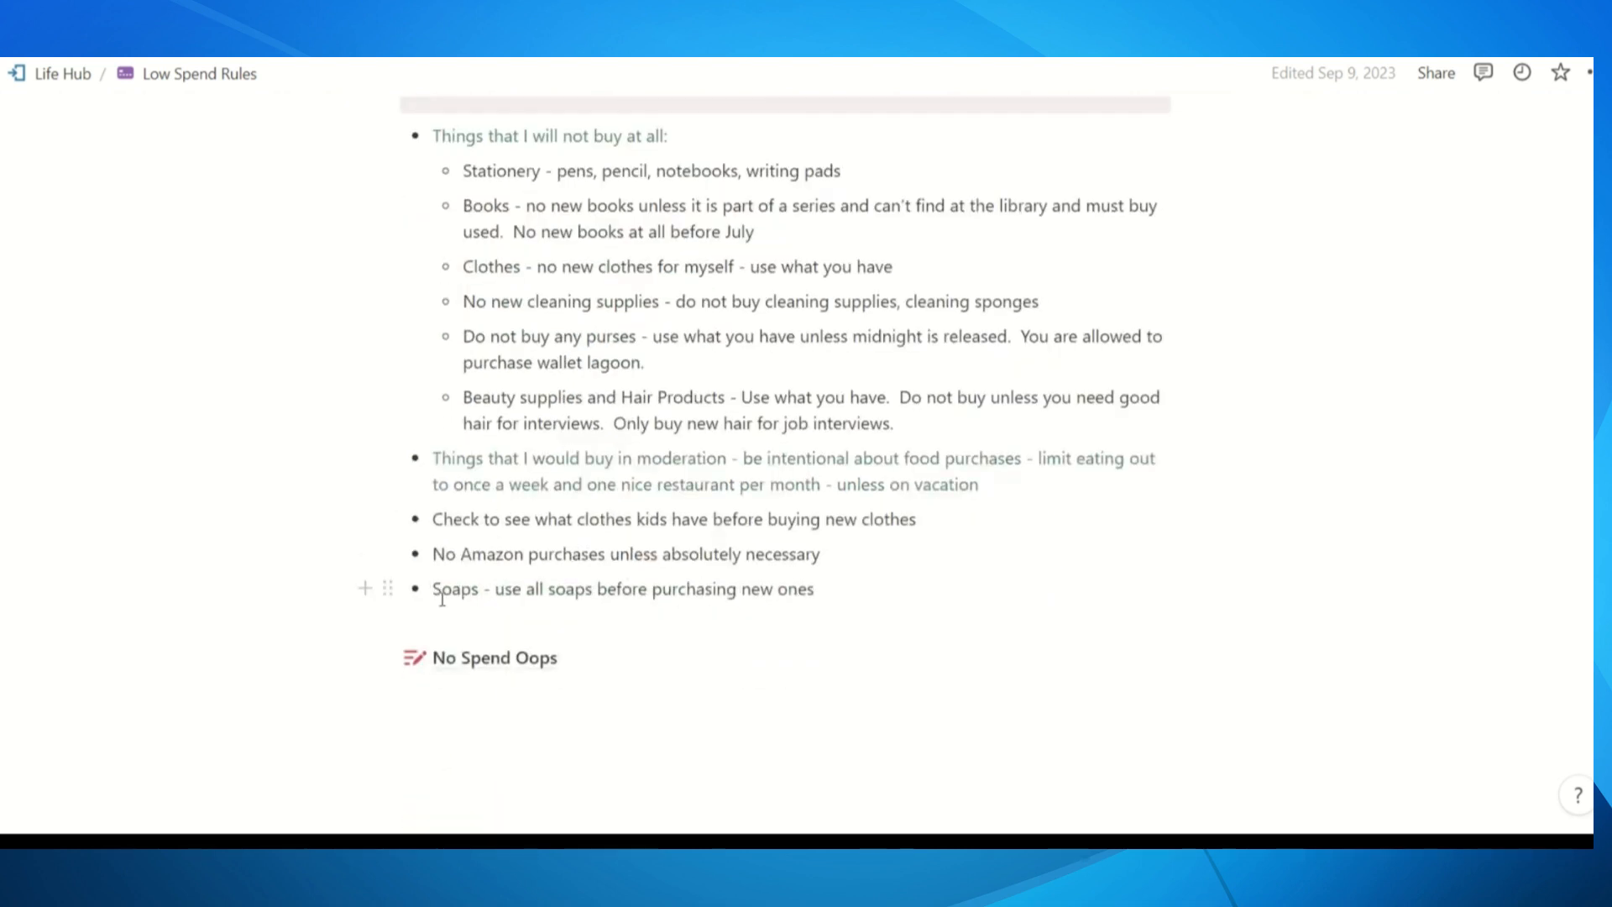
left_click_drag(441, 592, 889, 595)
left_click(853, 670)
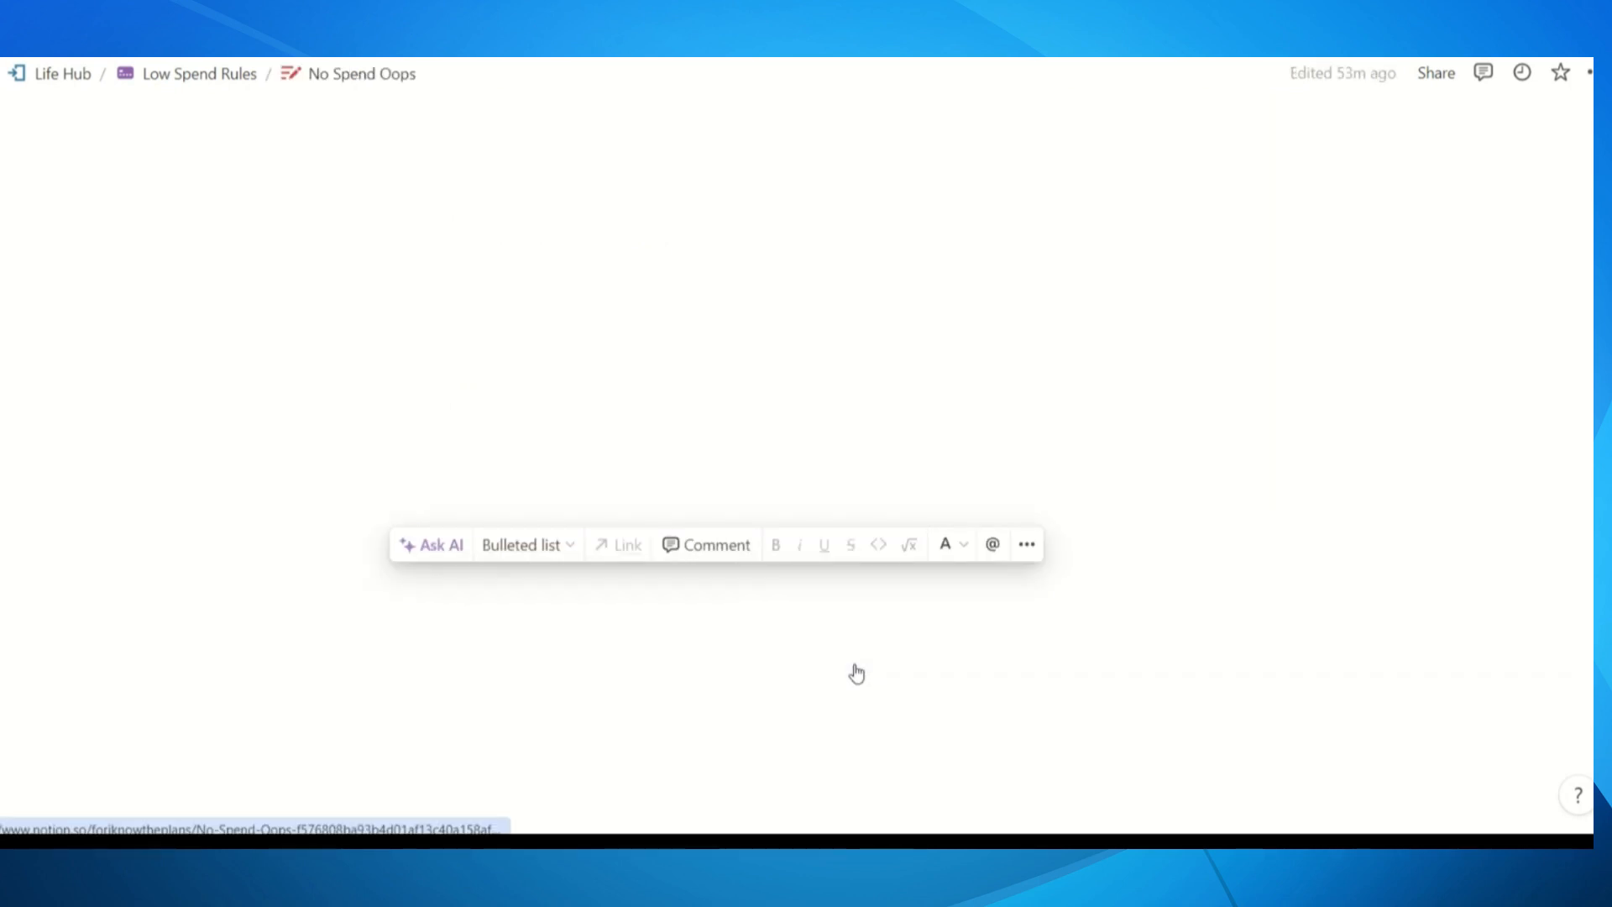
left_click(199, 74)
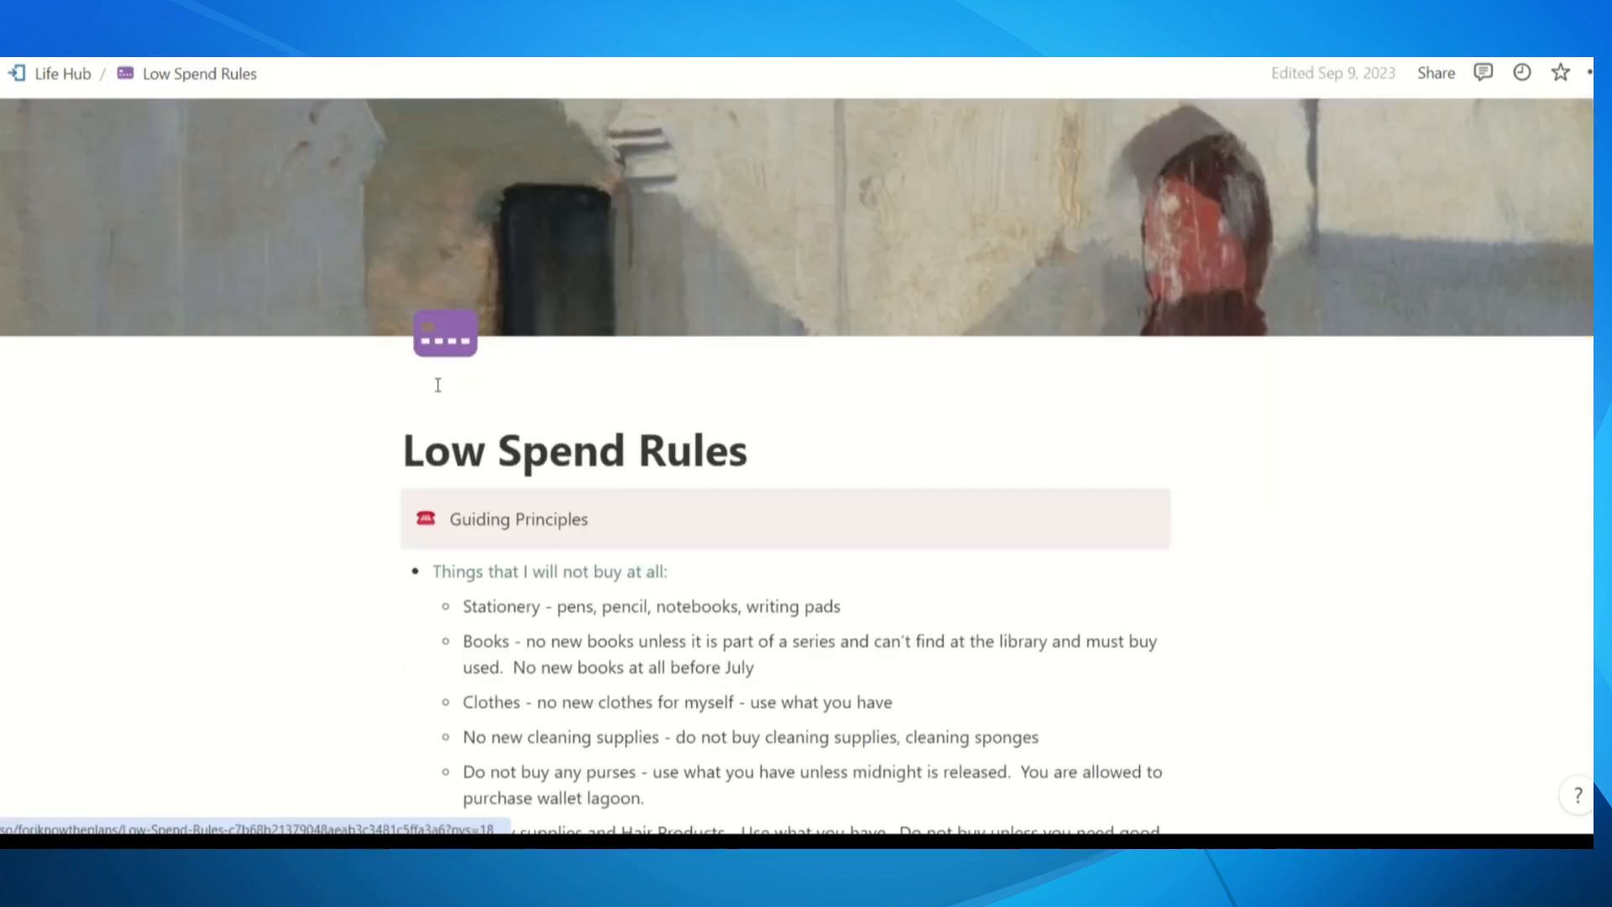
Look through the Low Spend Rules list once more and return to Life Hub
scroll(598, 487, "down", 5)
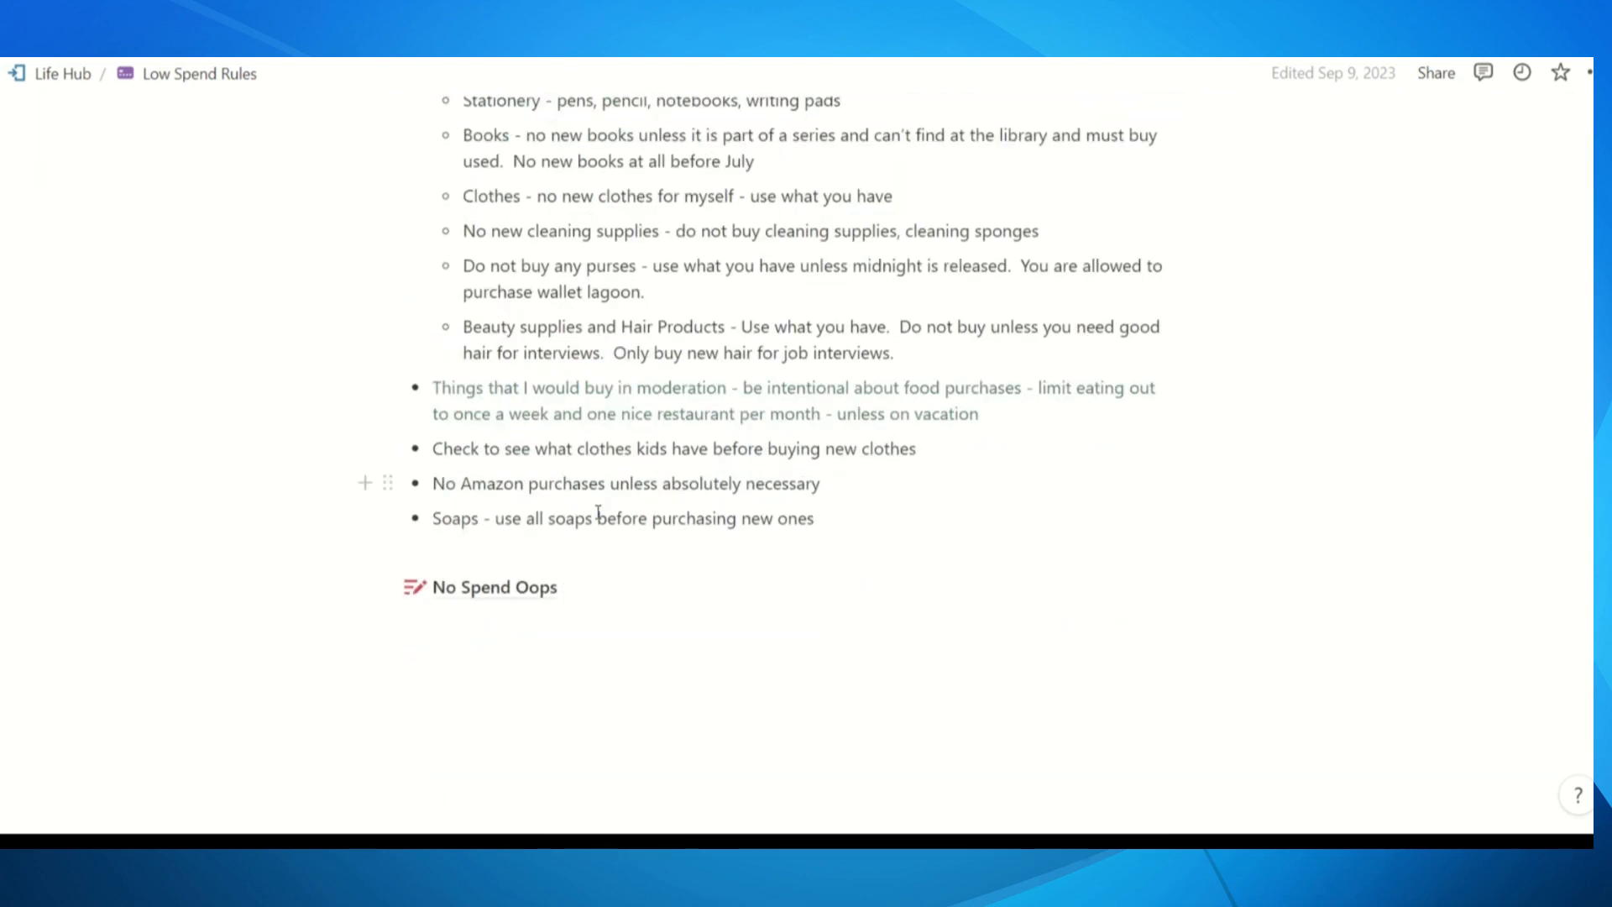
scroll(599, 518, "up", 4)
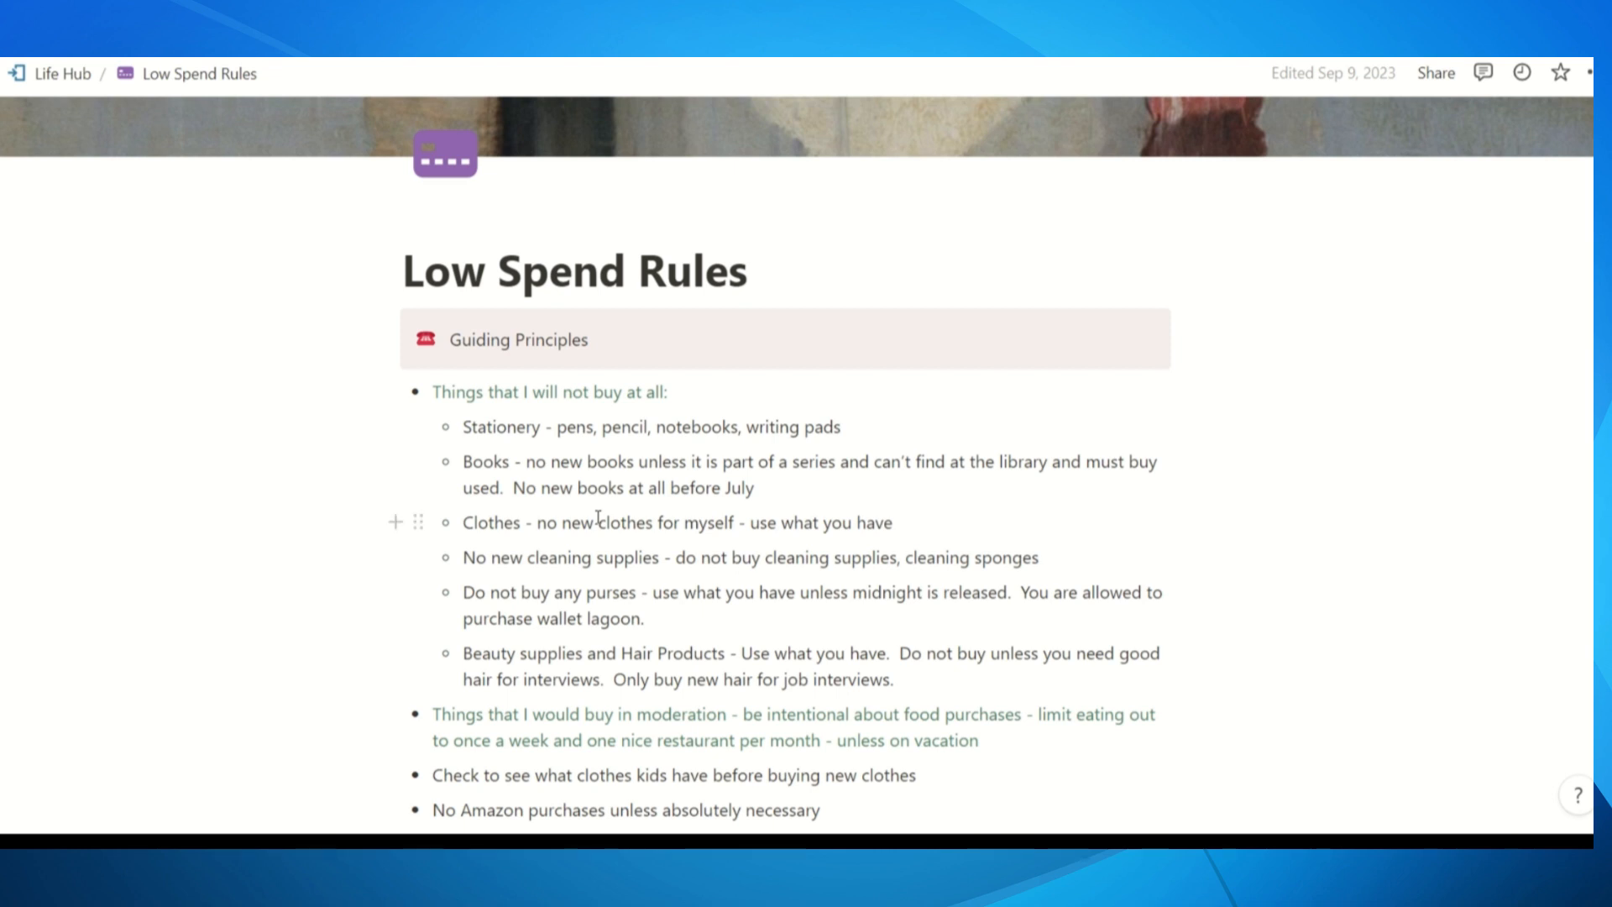
left_click(54, 75)
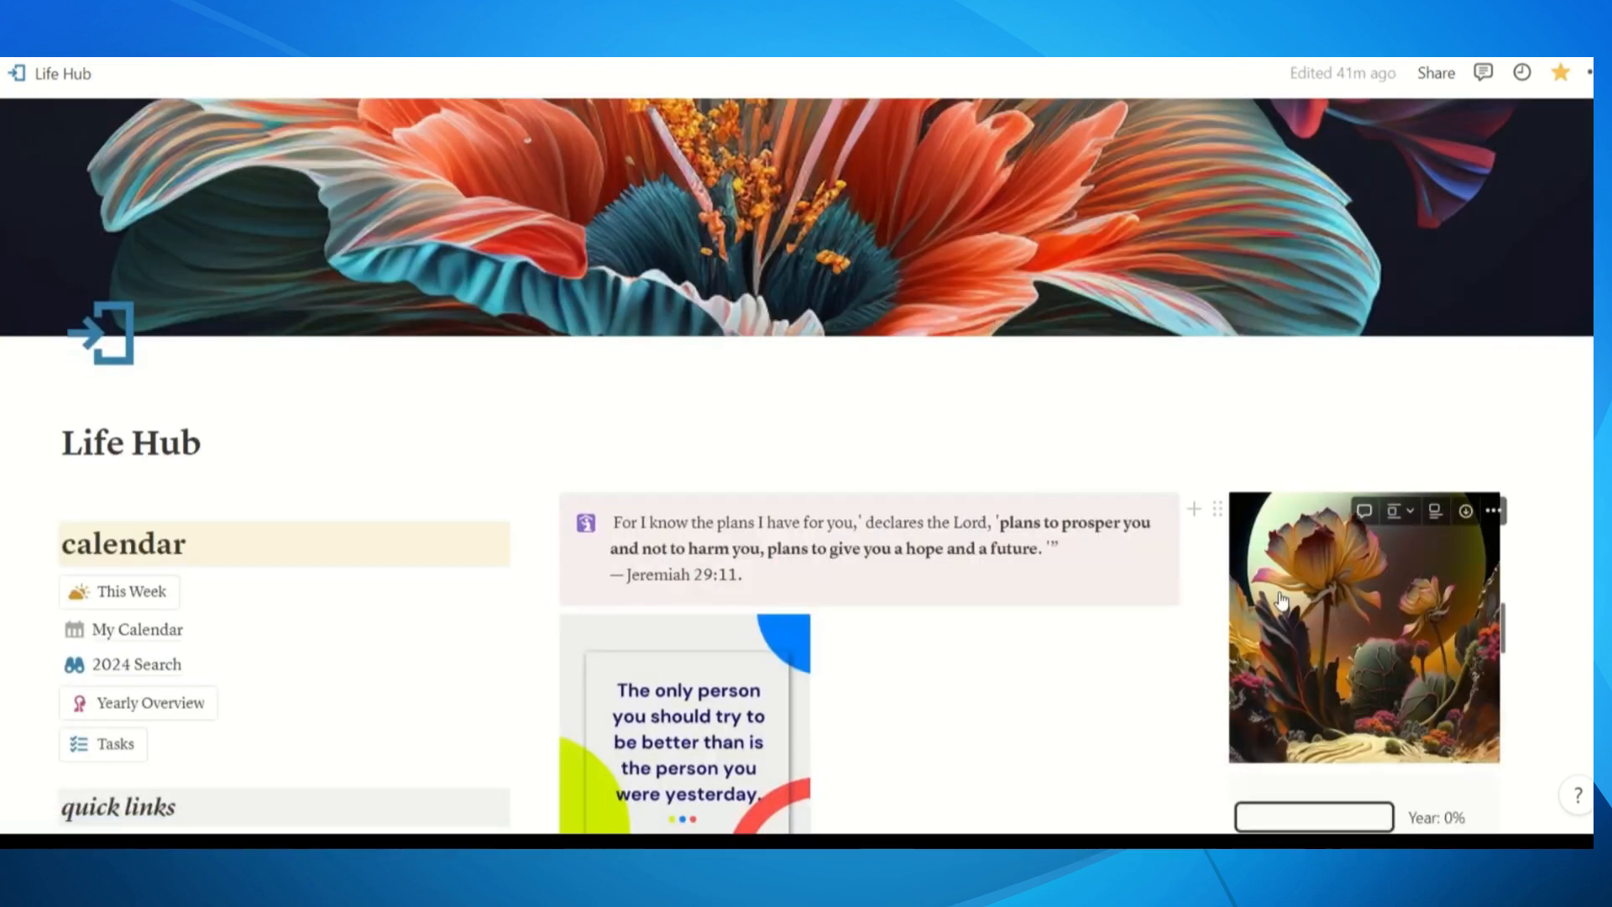
Open about money from Life Hub's finances section, view its list of pages, and return to the finances section
scroll(1282, 600, "down", 3)
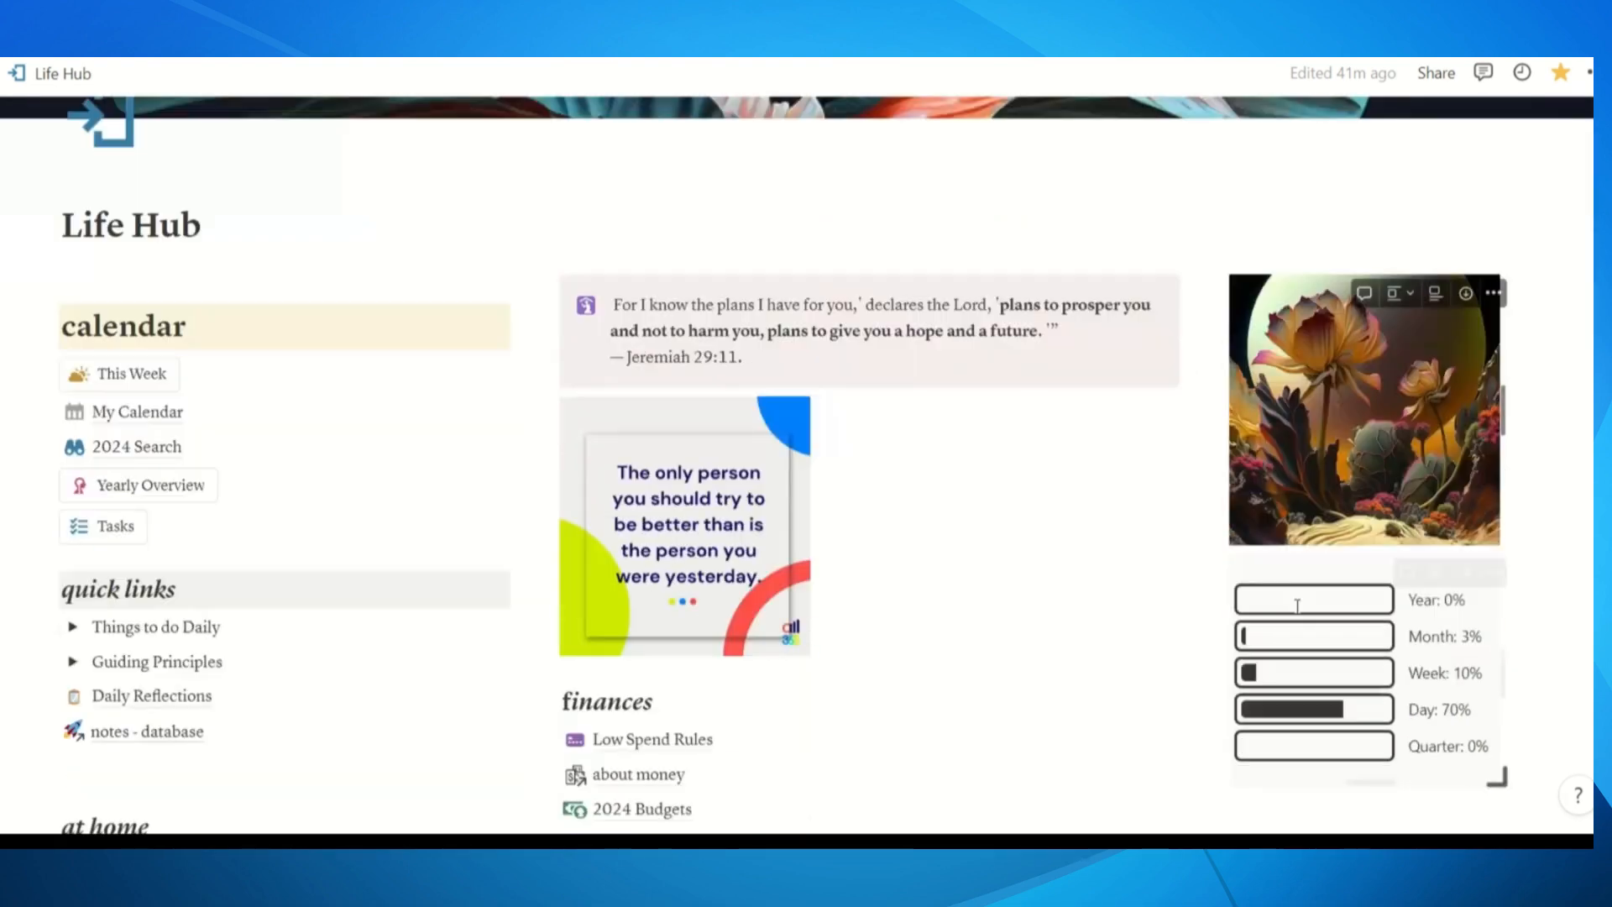
scroll(1297, 605, "down", 1)
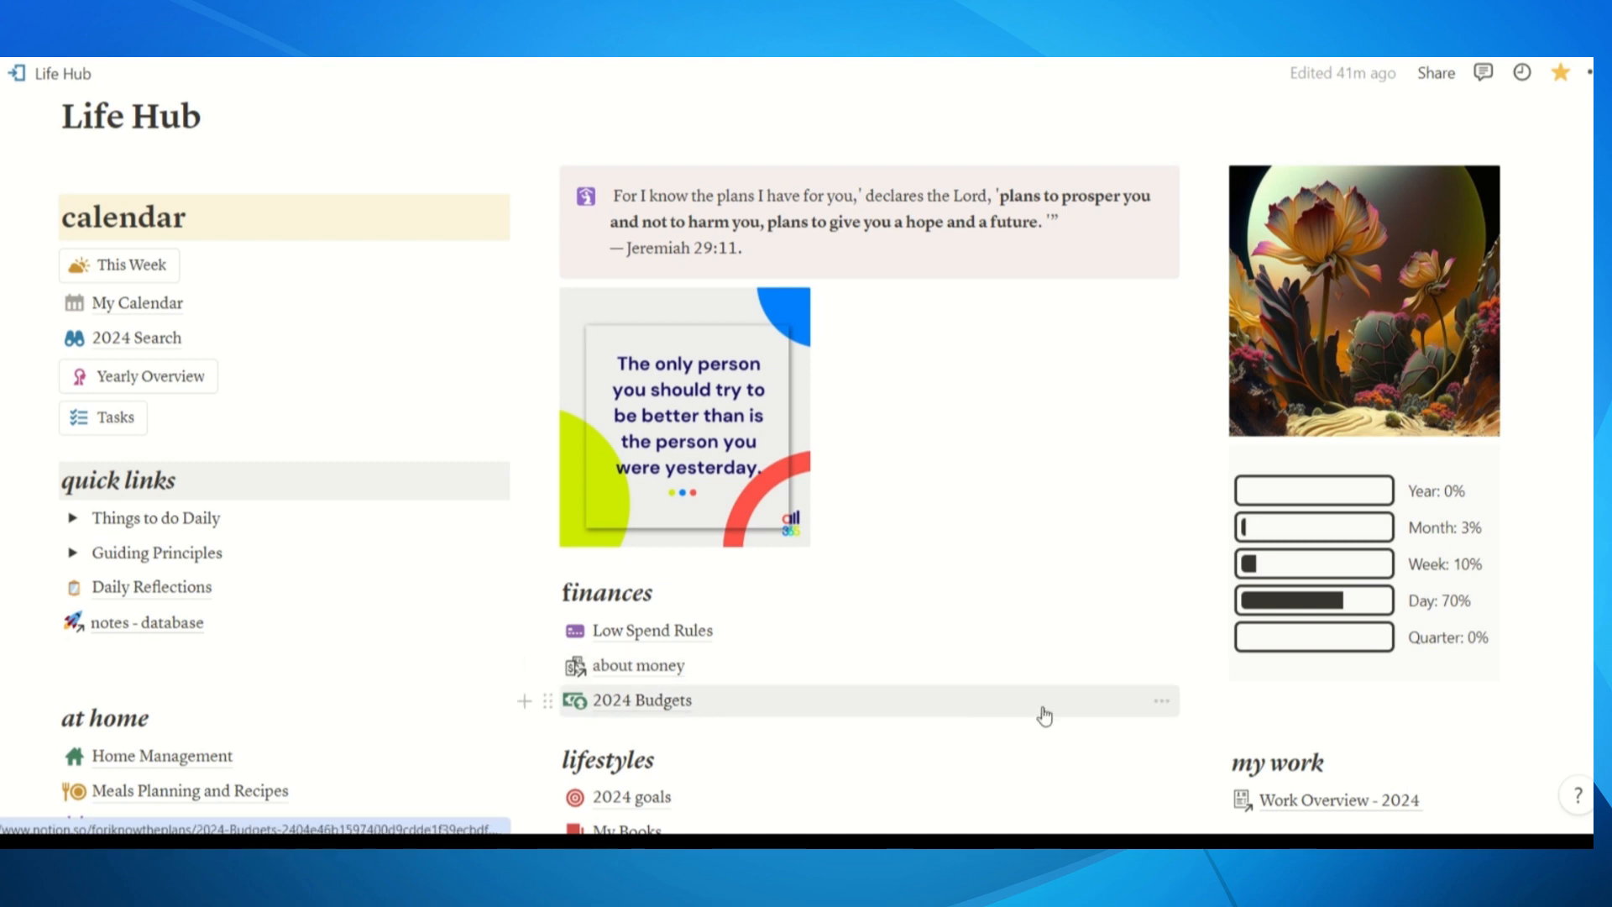
mouse_move(1044, 715)
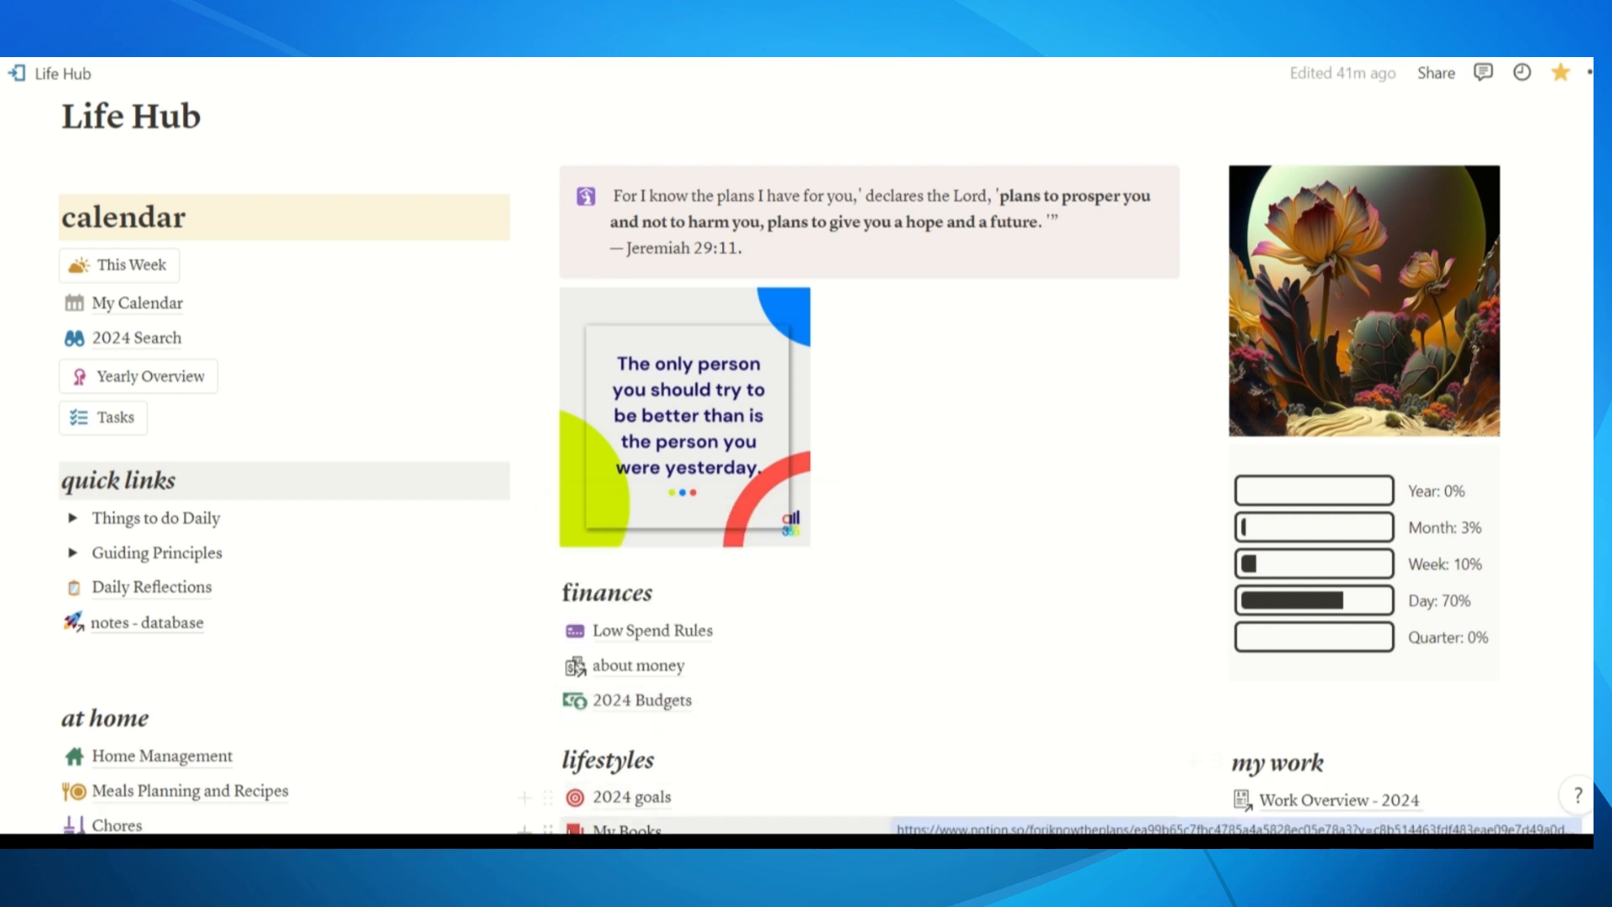
left_click(632, 666)
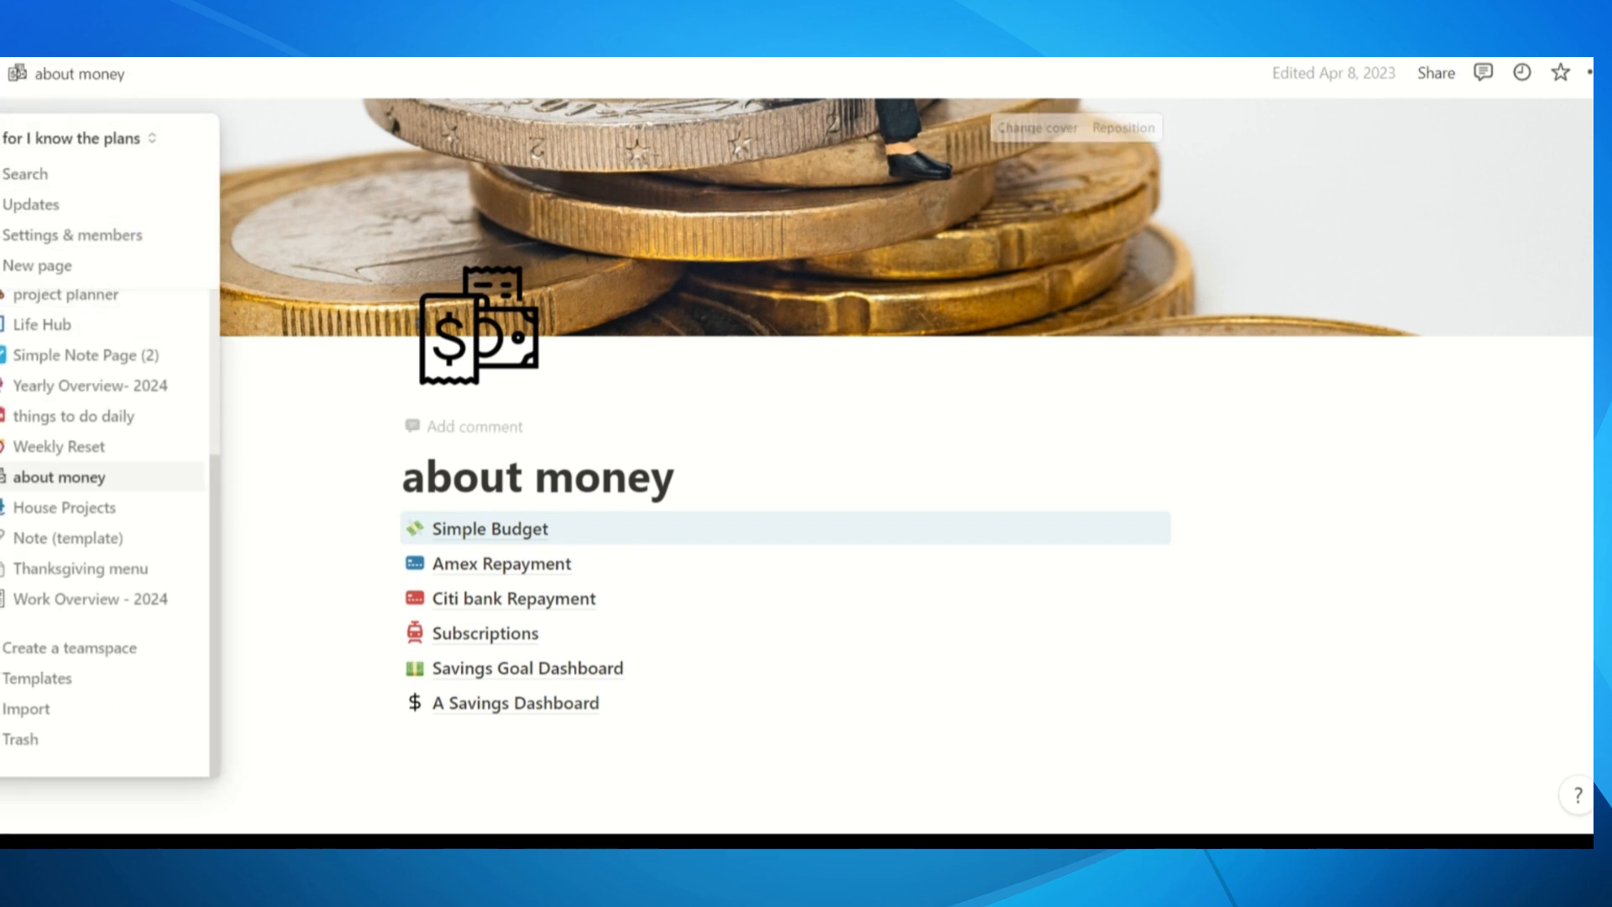
mouse_move(4, 76)
key("alt+Left")
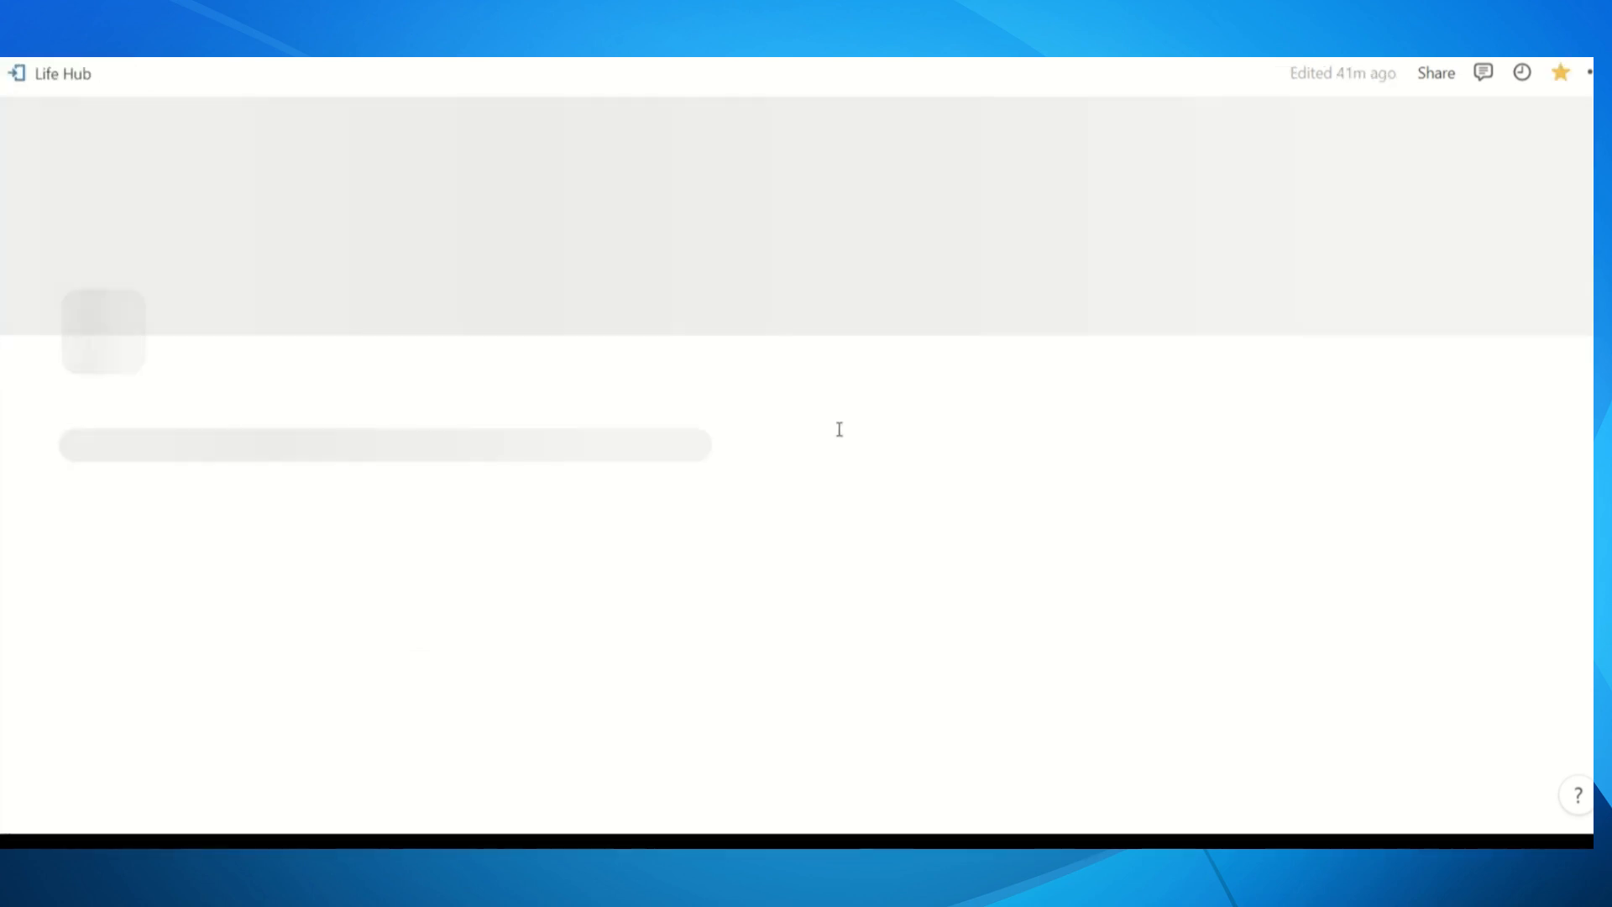
scroll(839, 428, "down", 2)
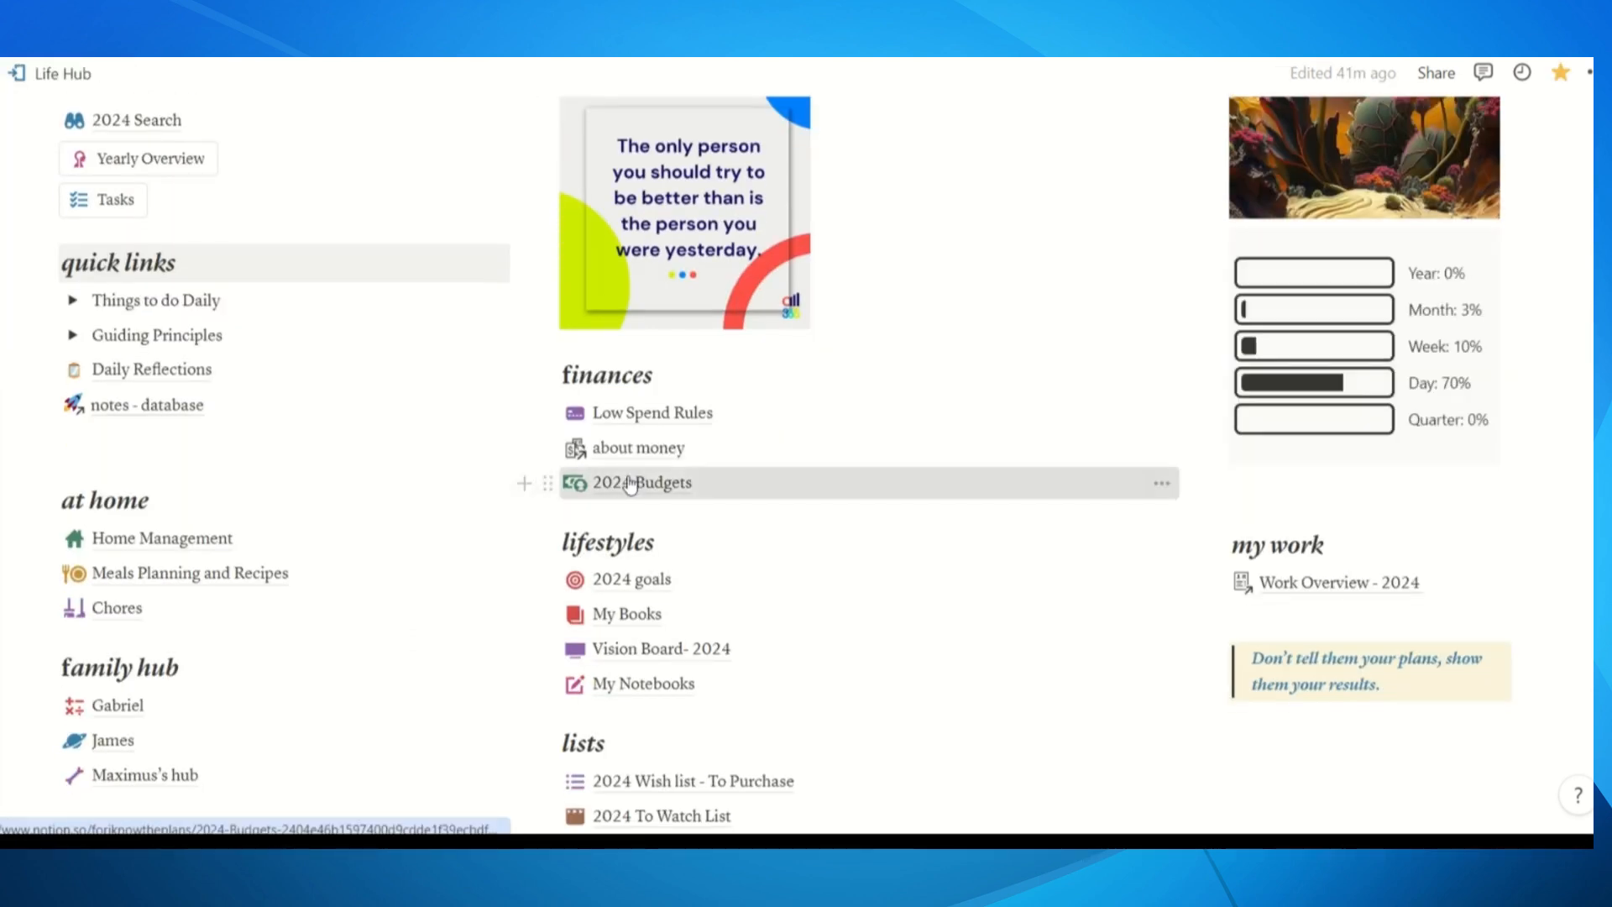
Open 2024 Budgets to view its budget pages, return to Life Hub, and look over the lifestyles section
left_click(622, 482)
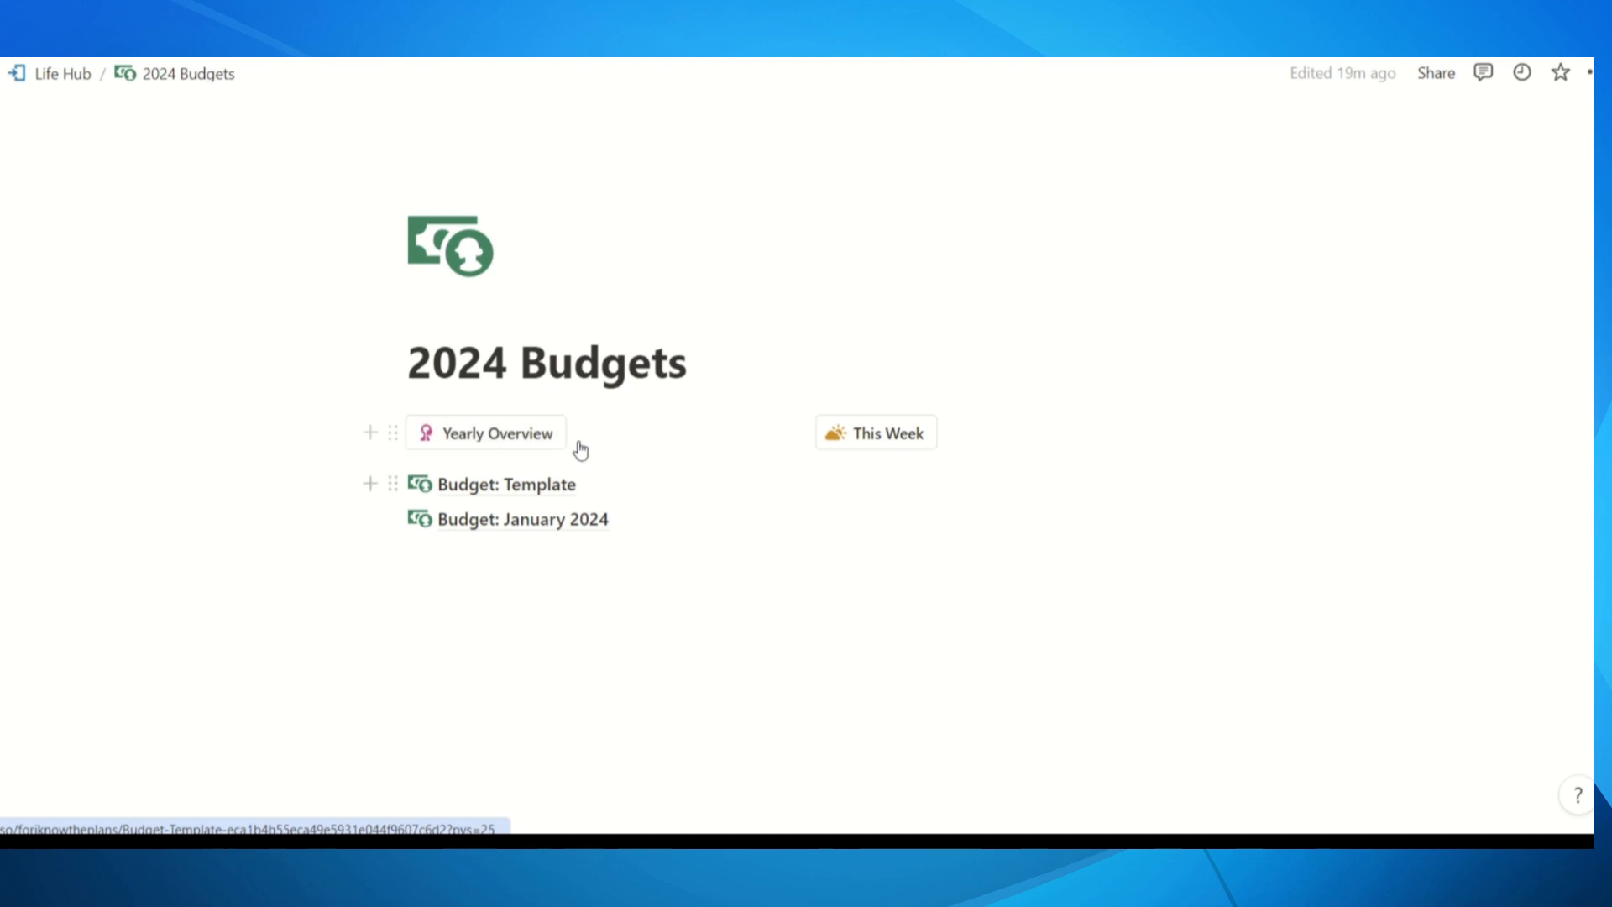
left_click(60, 78)
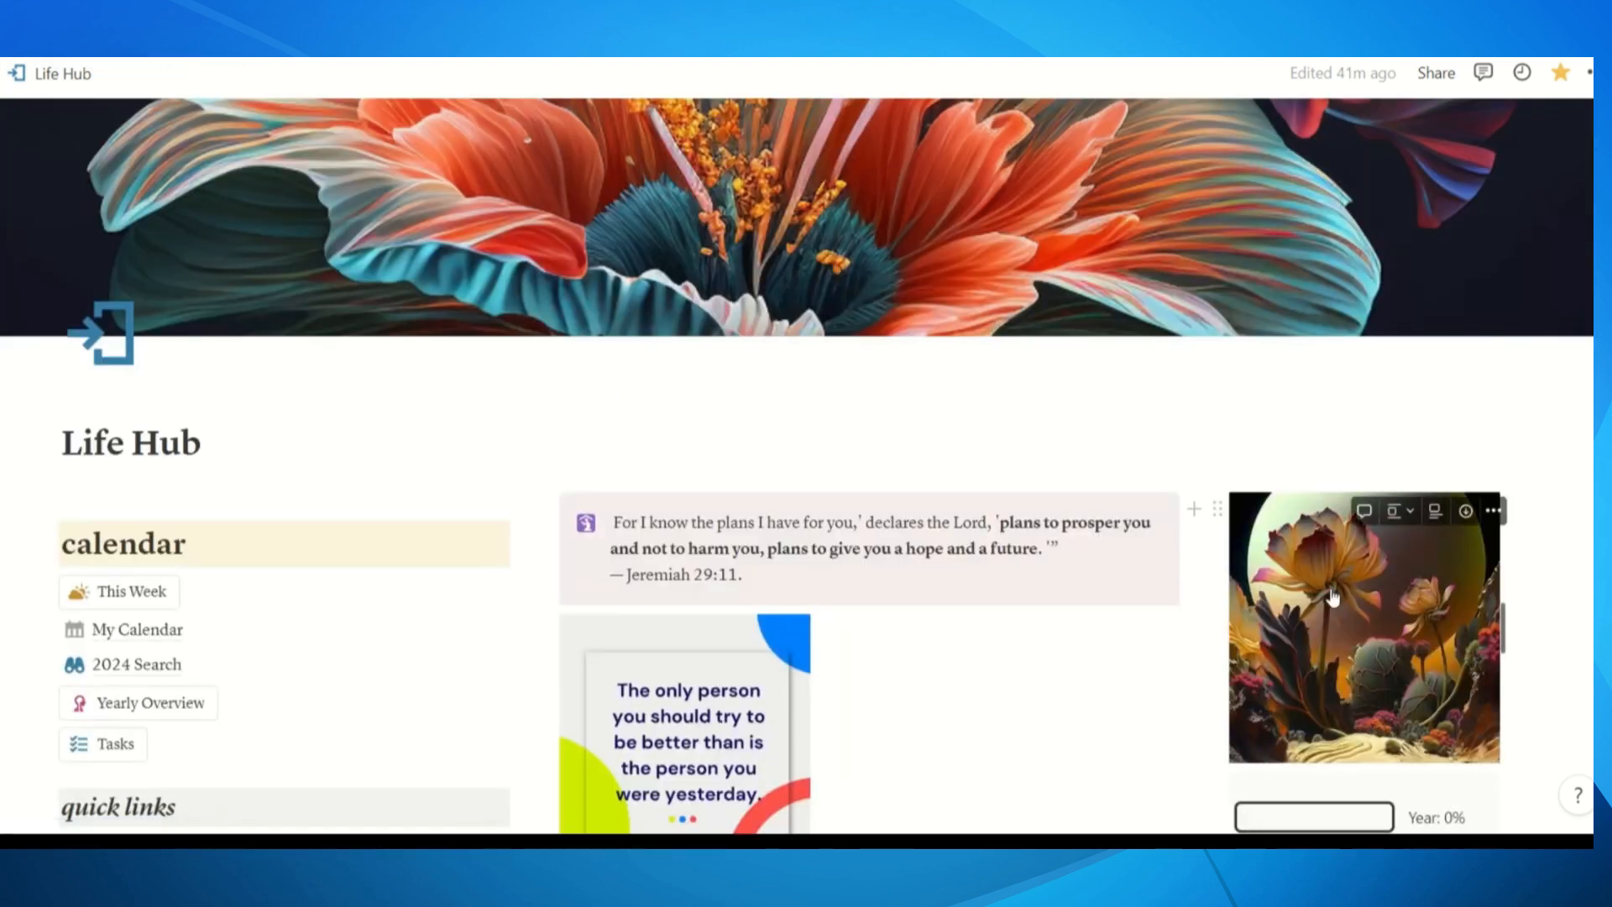
scroll(1334, 596, "down", 9)
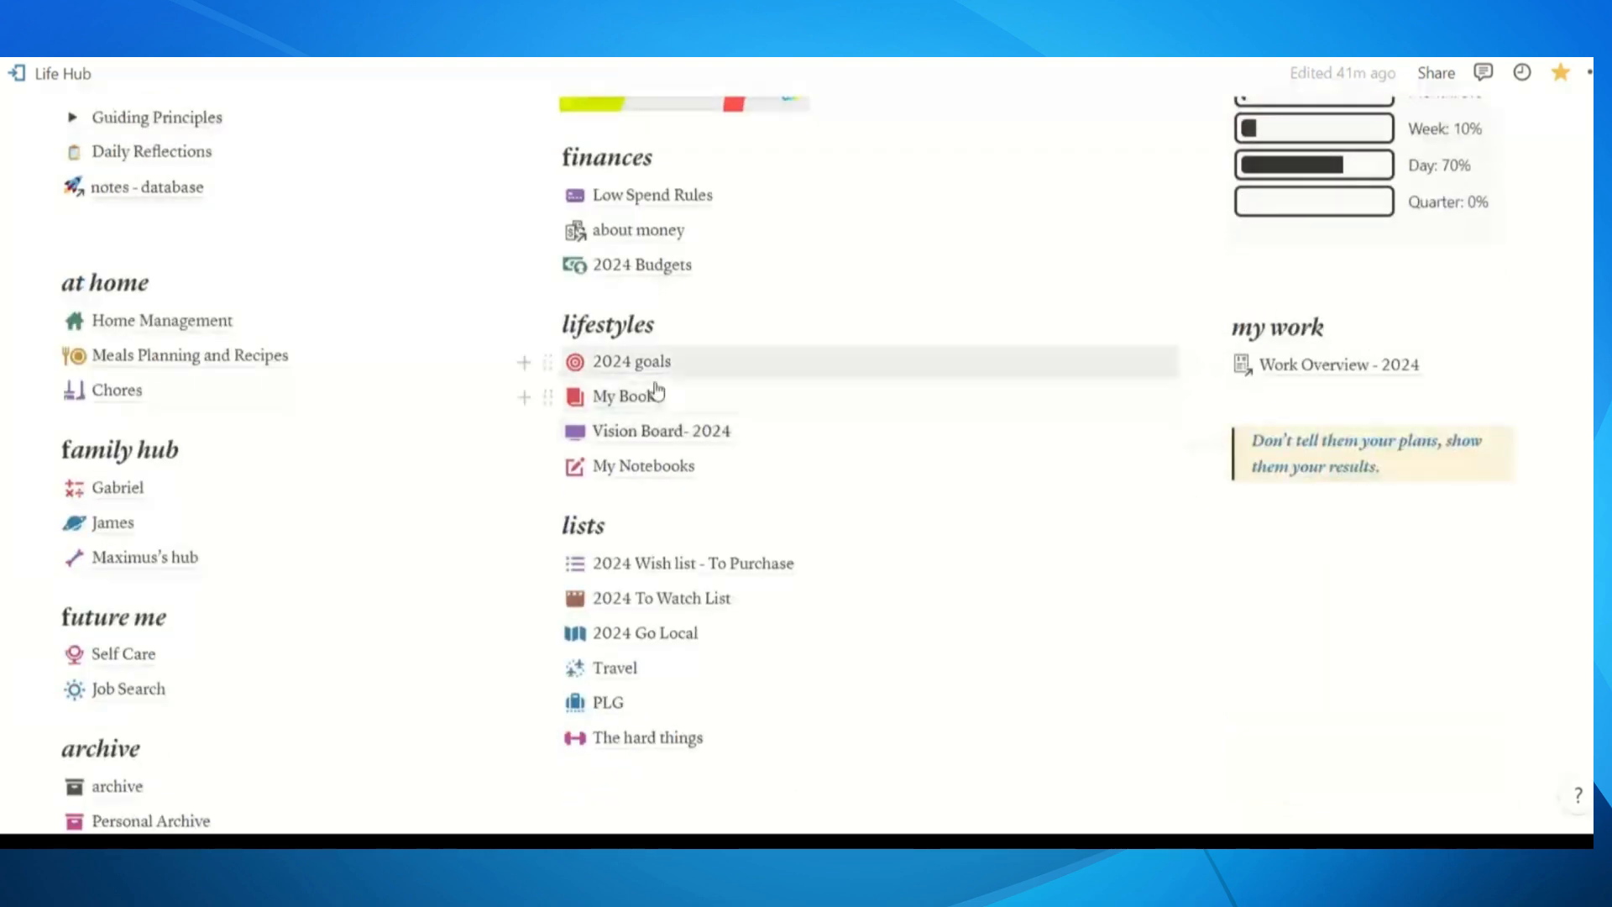
mouse_move(649, 375)
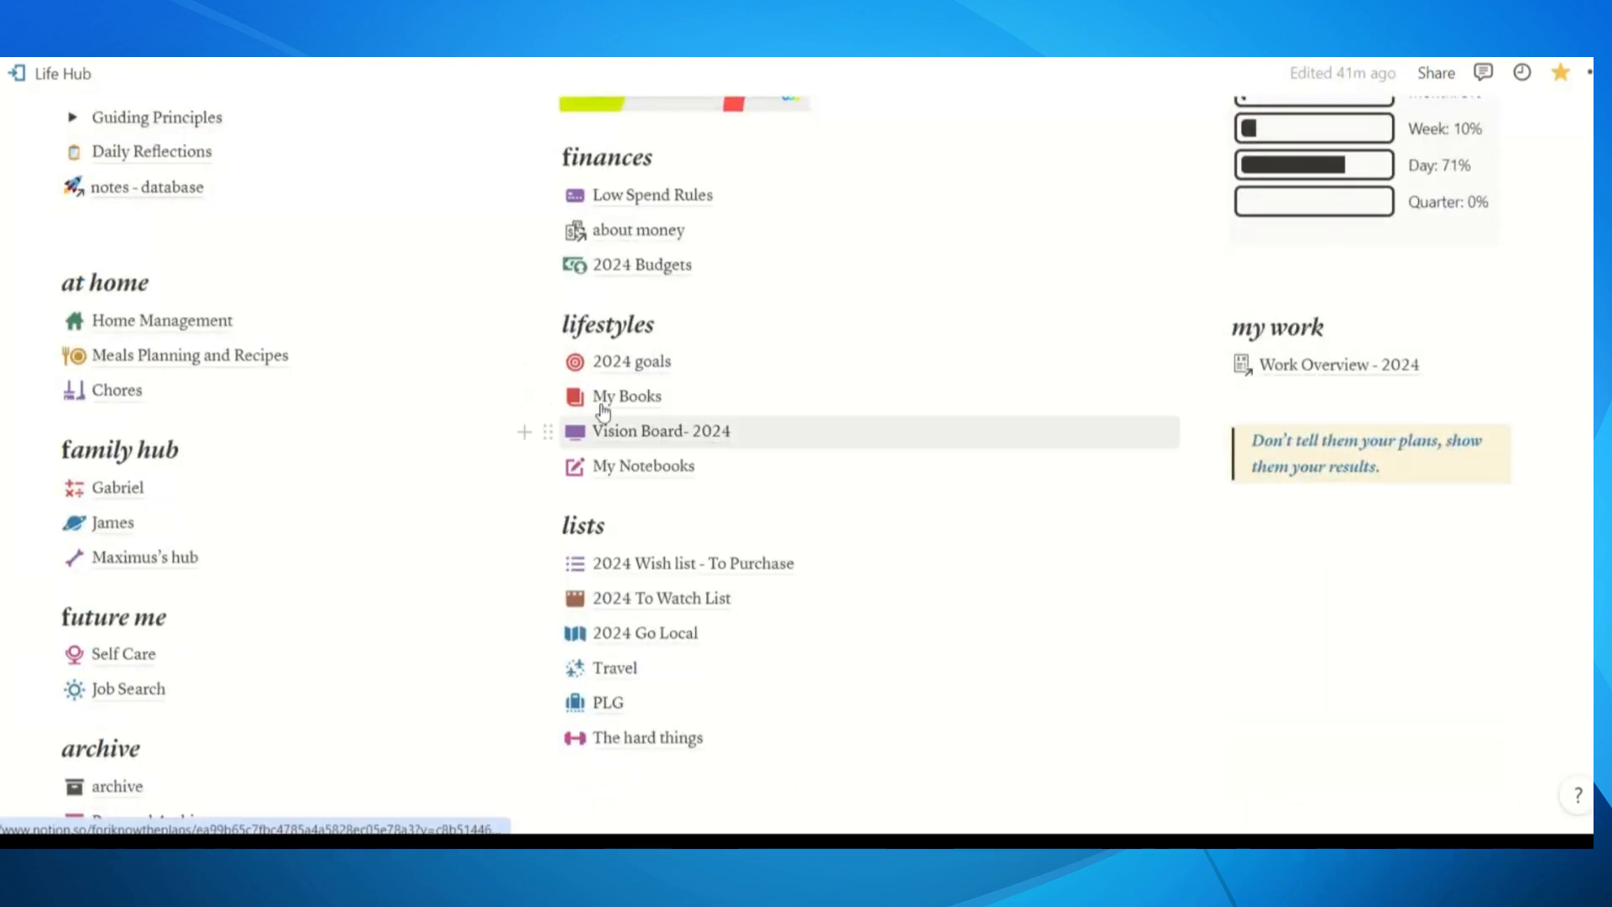
mouse_move(609, 411)
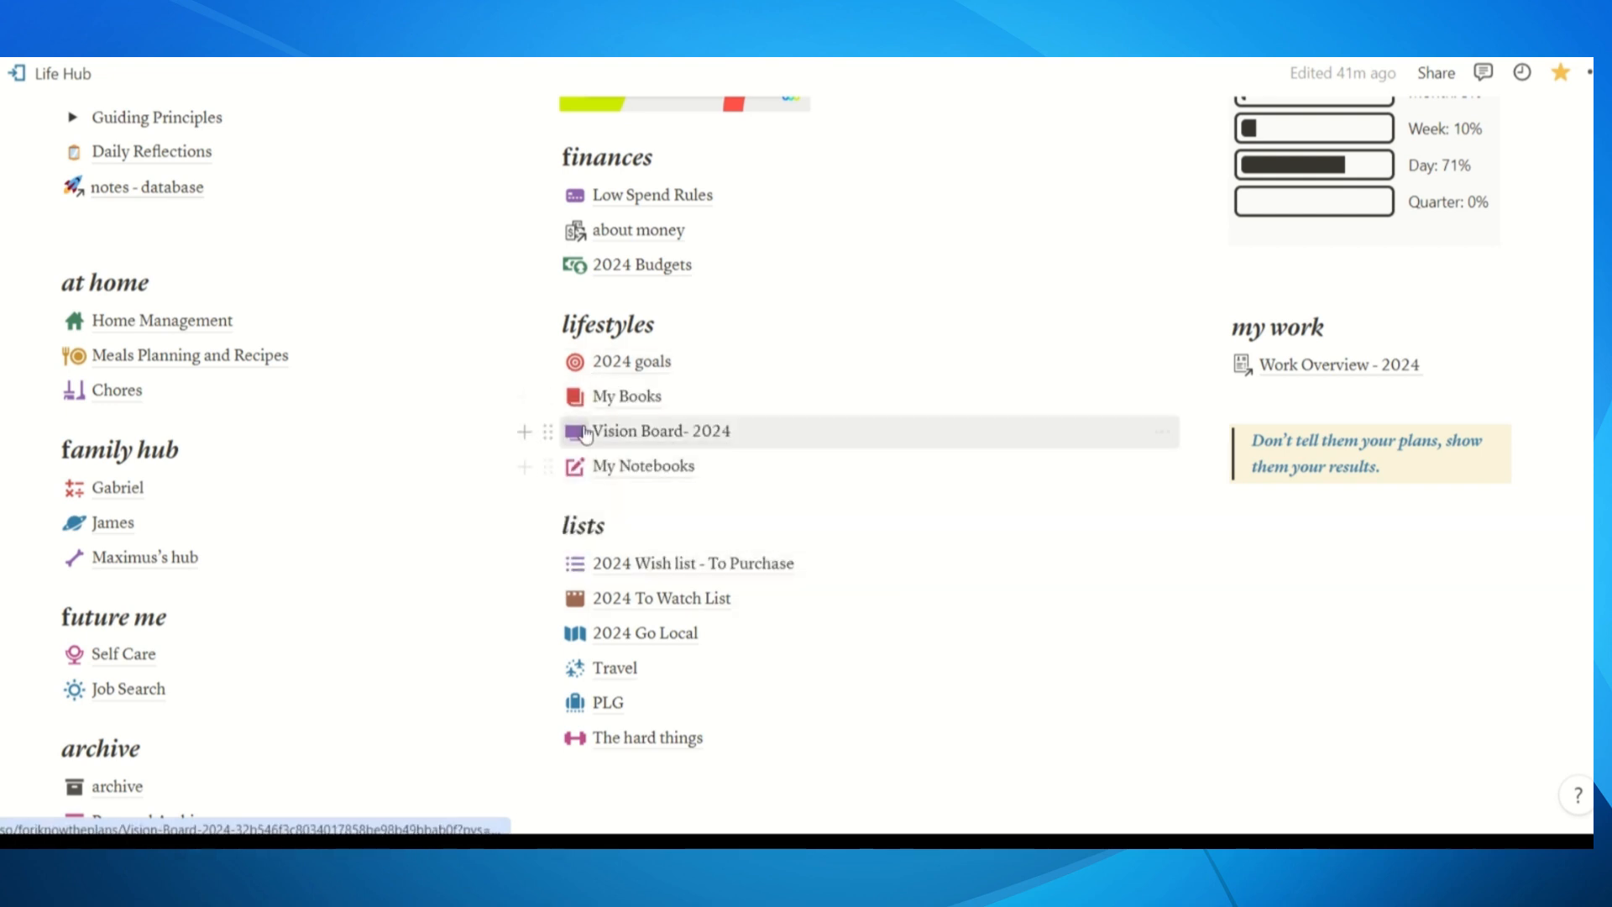
left_click(664, 437)
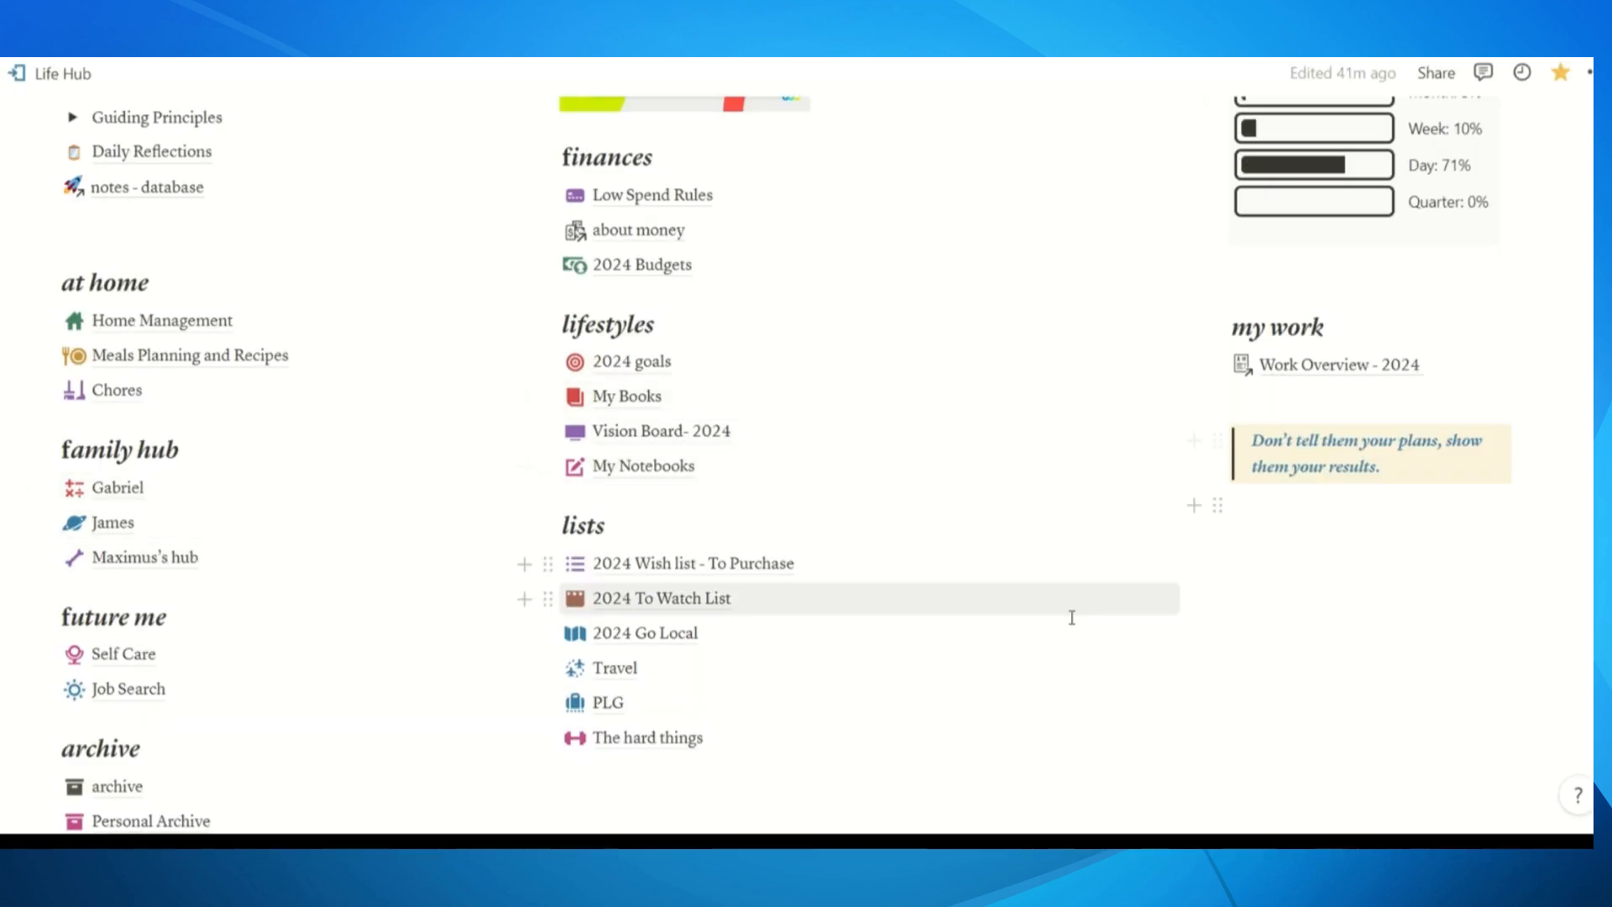
Open 2024 Wish list - To Purchase, view its Board, PLG and Table views, and return to Life Hub
scroll(1031, 628, "down", 1)
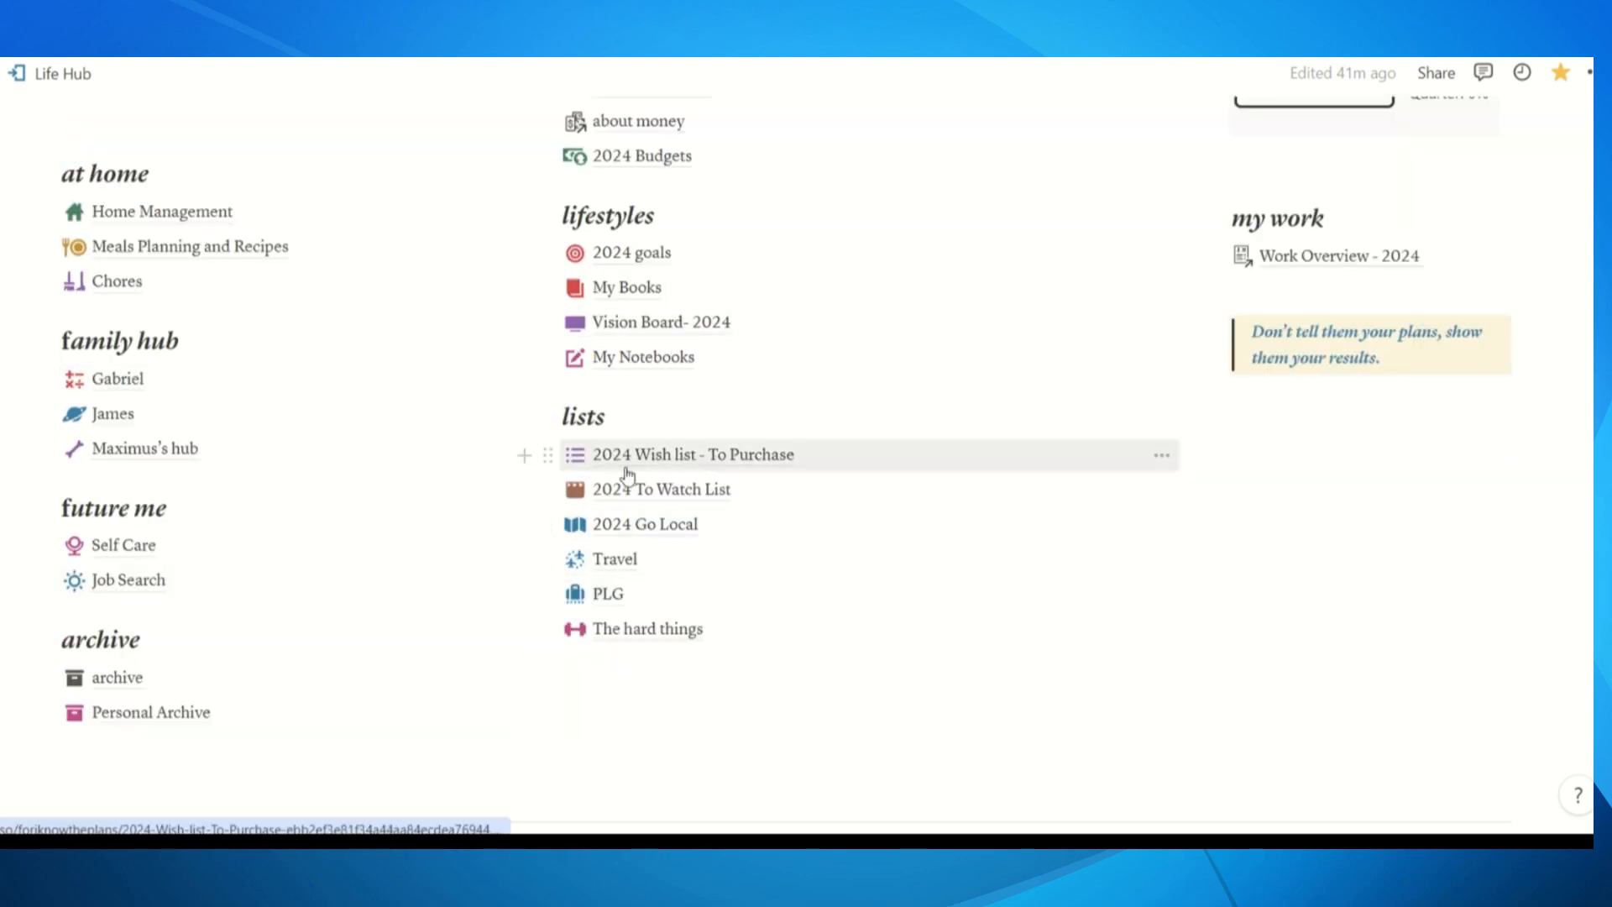
left_click(652, 458)
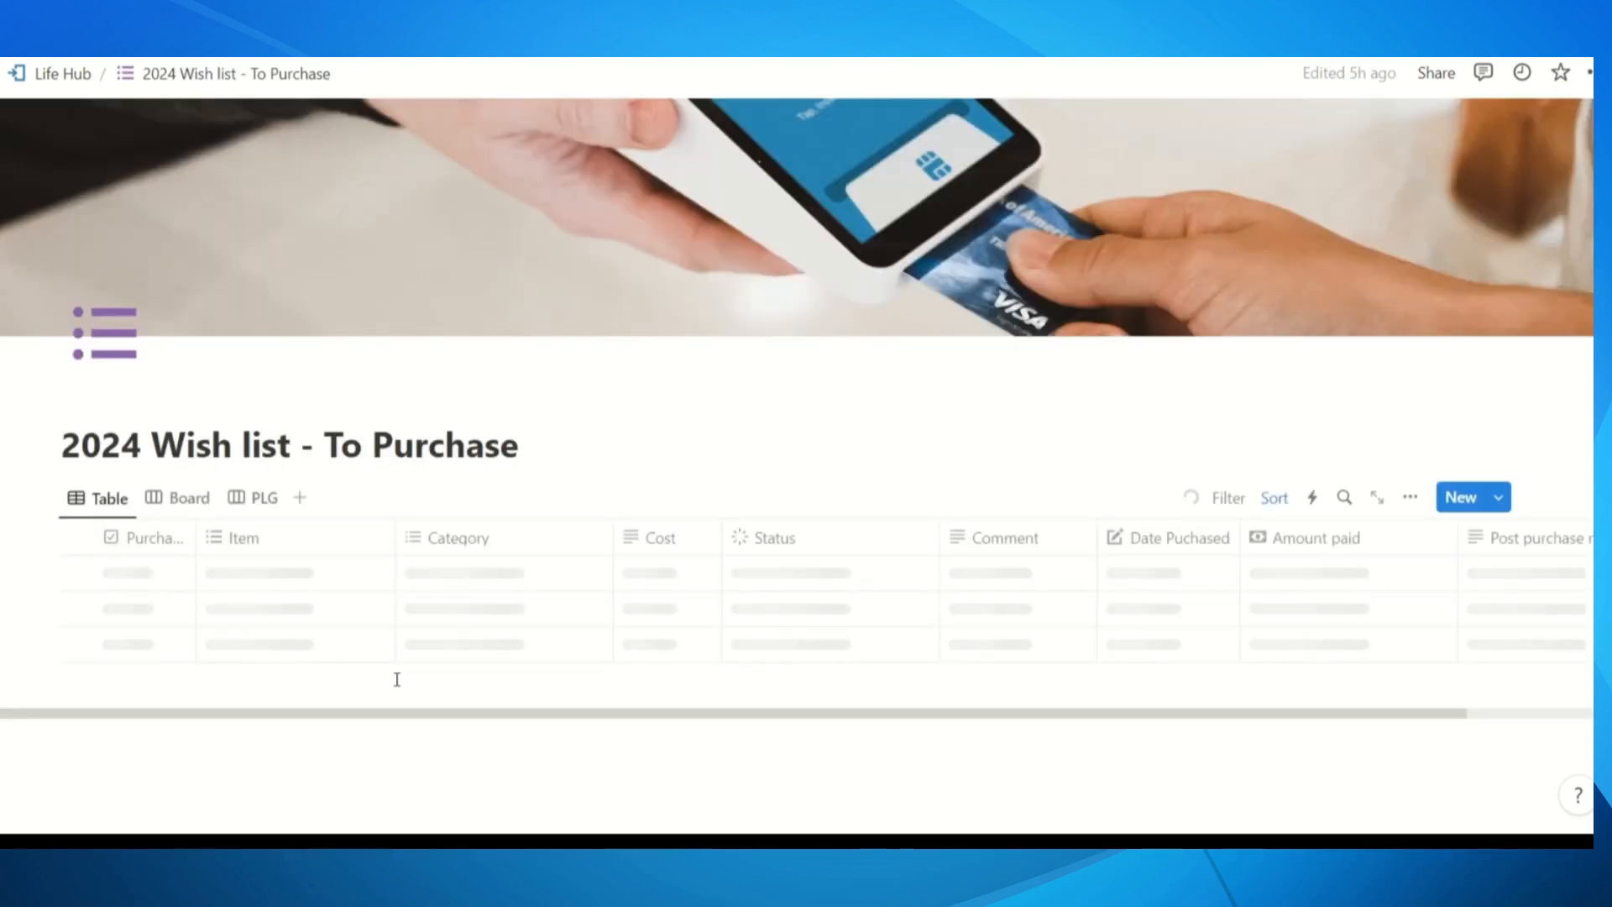
left_click(180, 500)
left_click(260, 500)
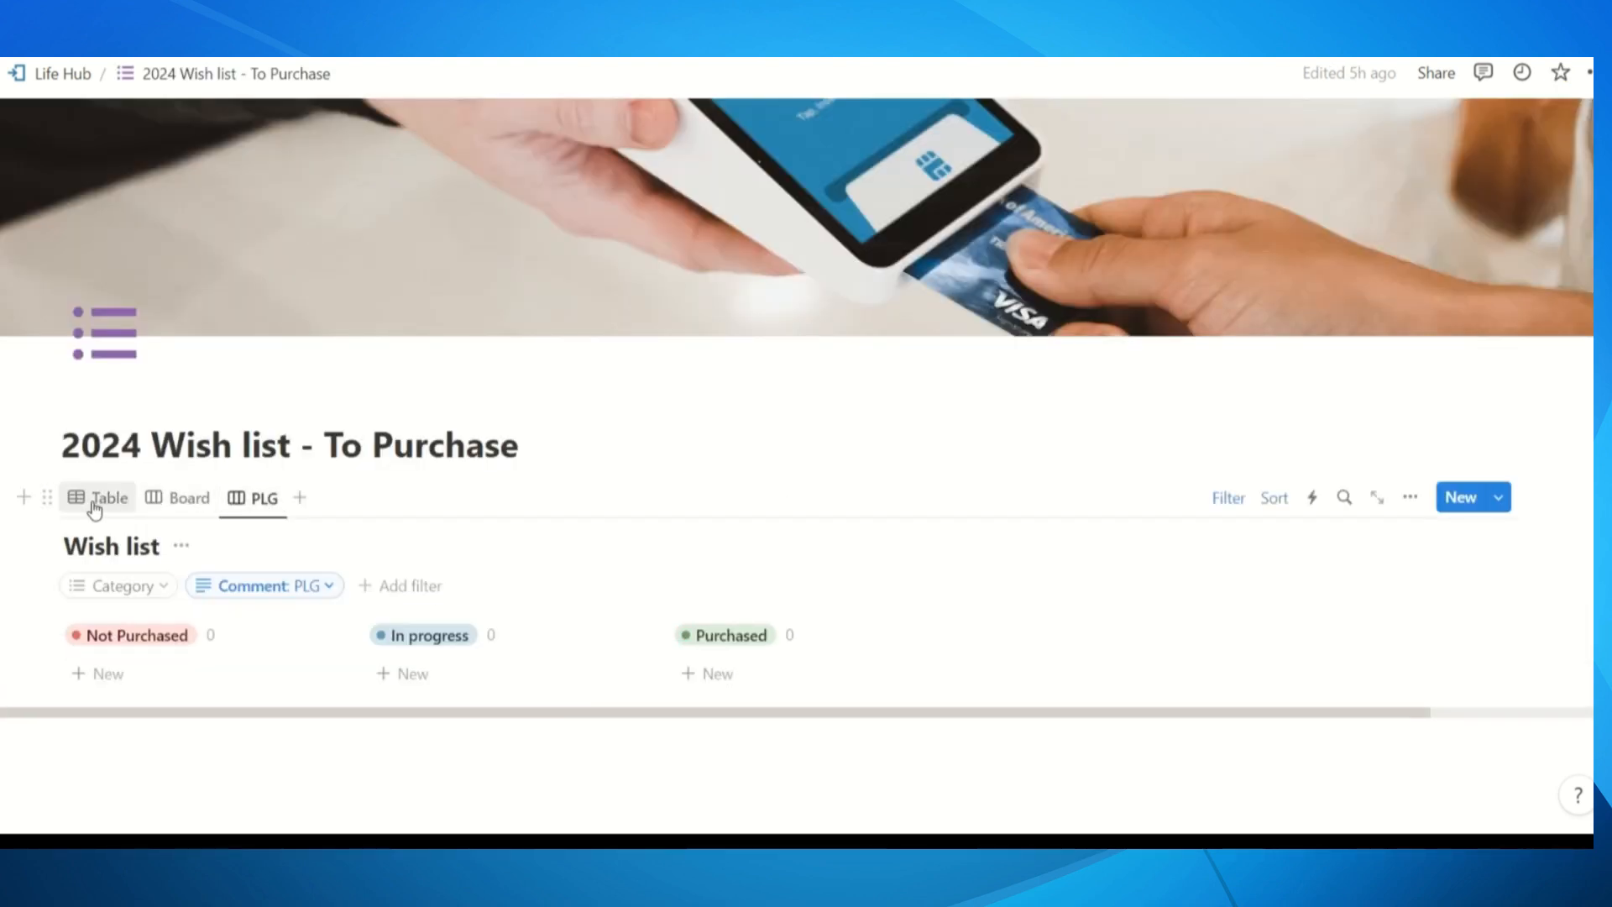
left_click(85, 504)
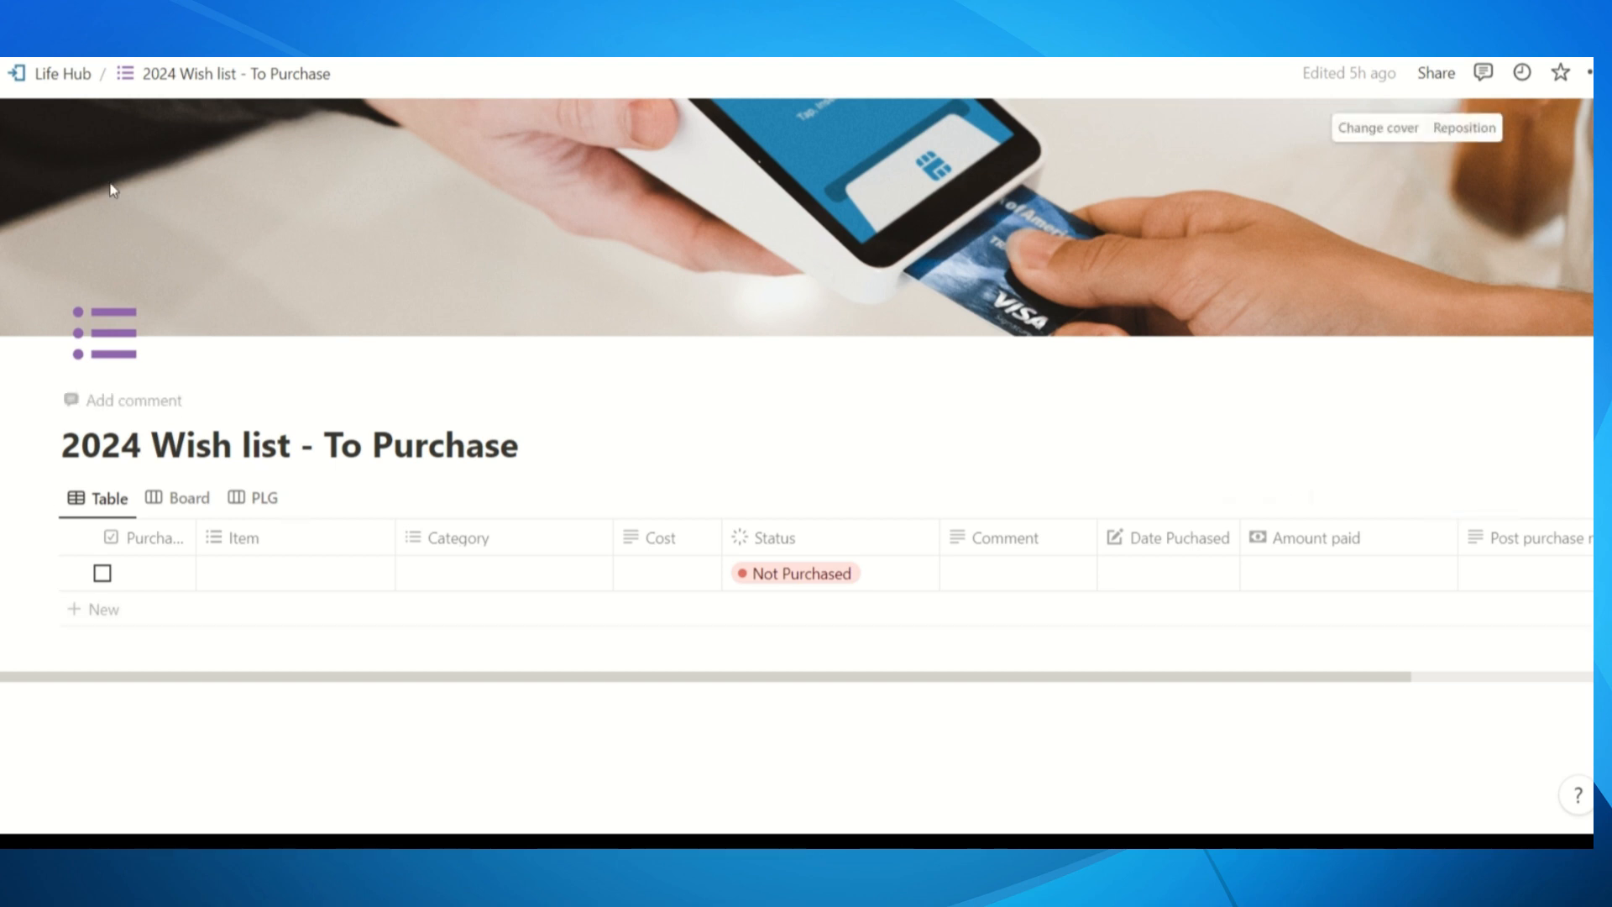
mouse_move(17, 74)
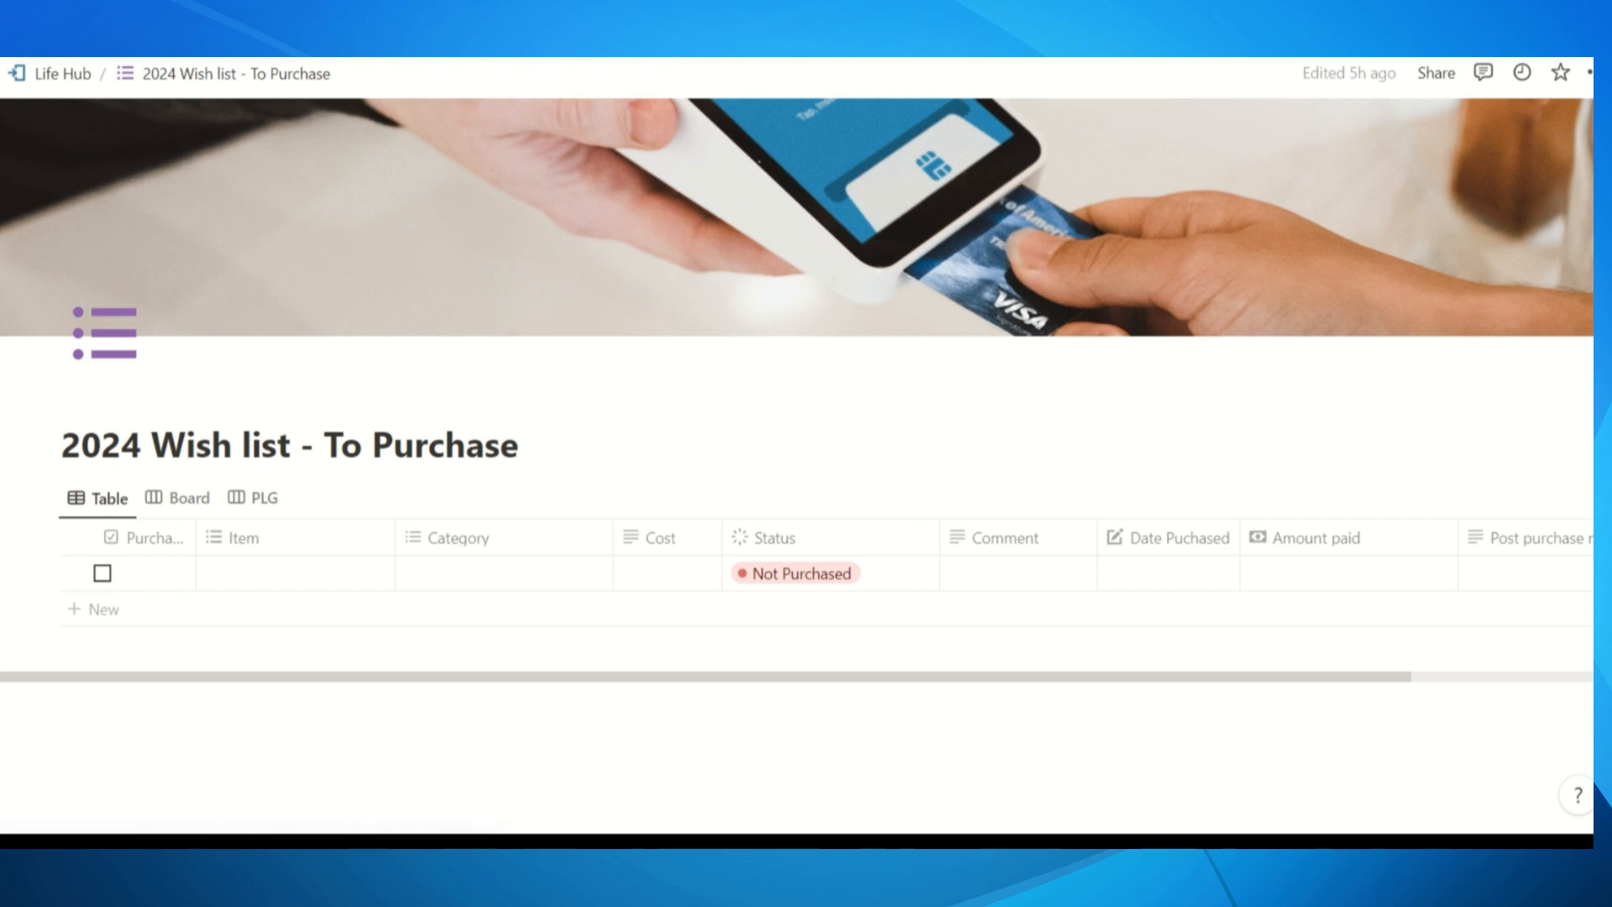
key("alt+Left")
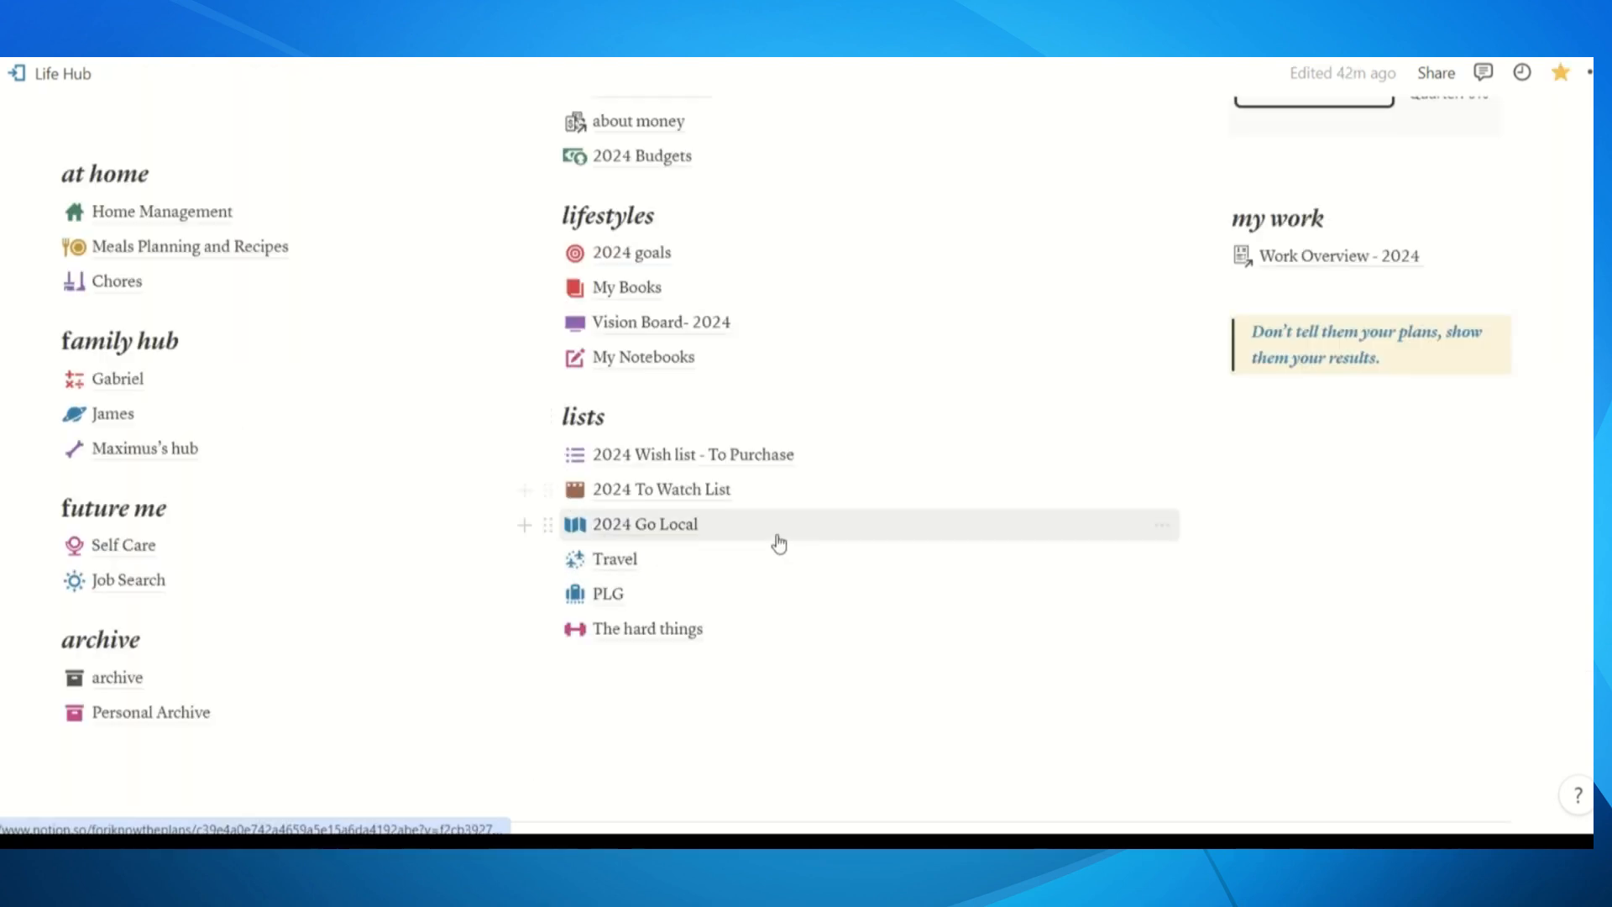
Look over the lists section, open 2024 To Watch List, and look through its table of shows
mouse_move(800, 508)
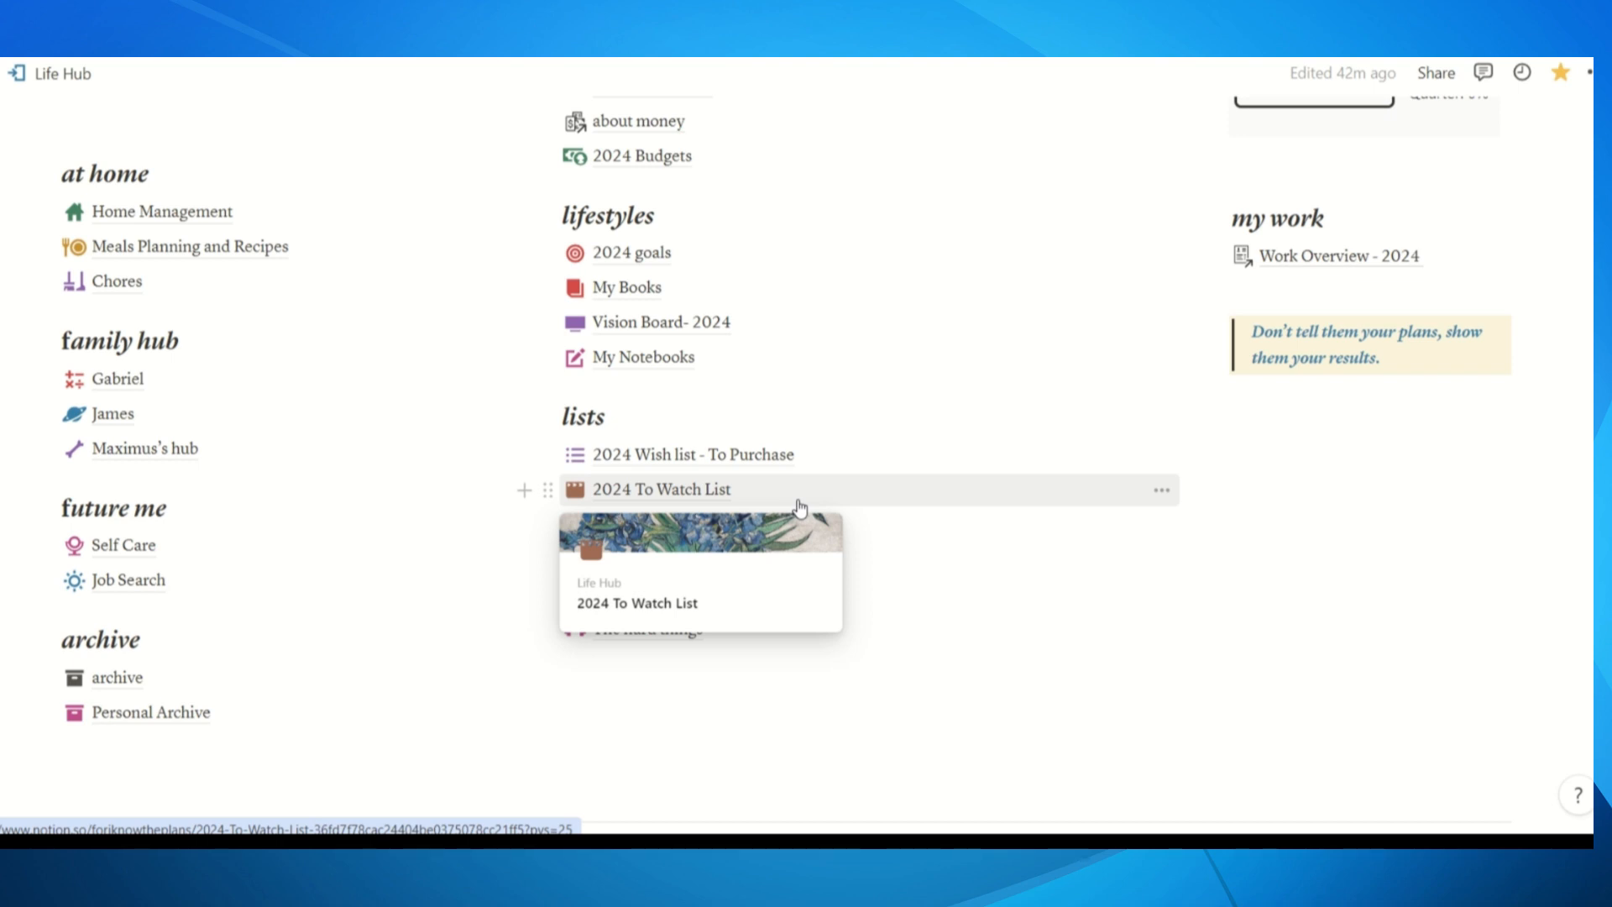
mouse_move(1048, 581)
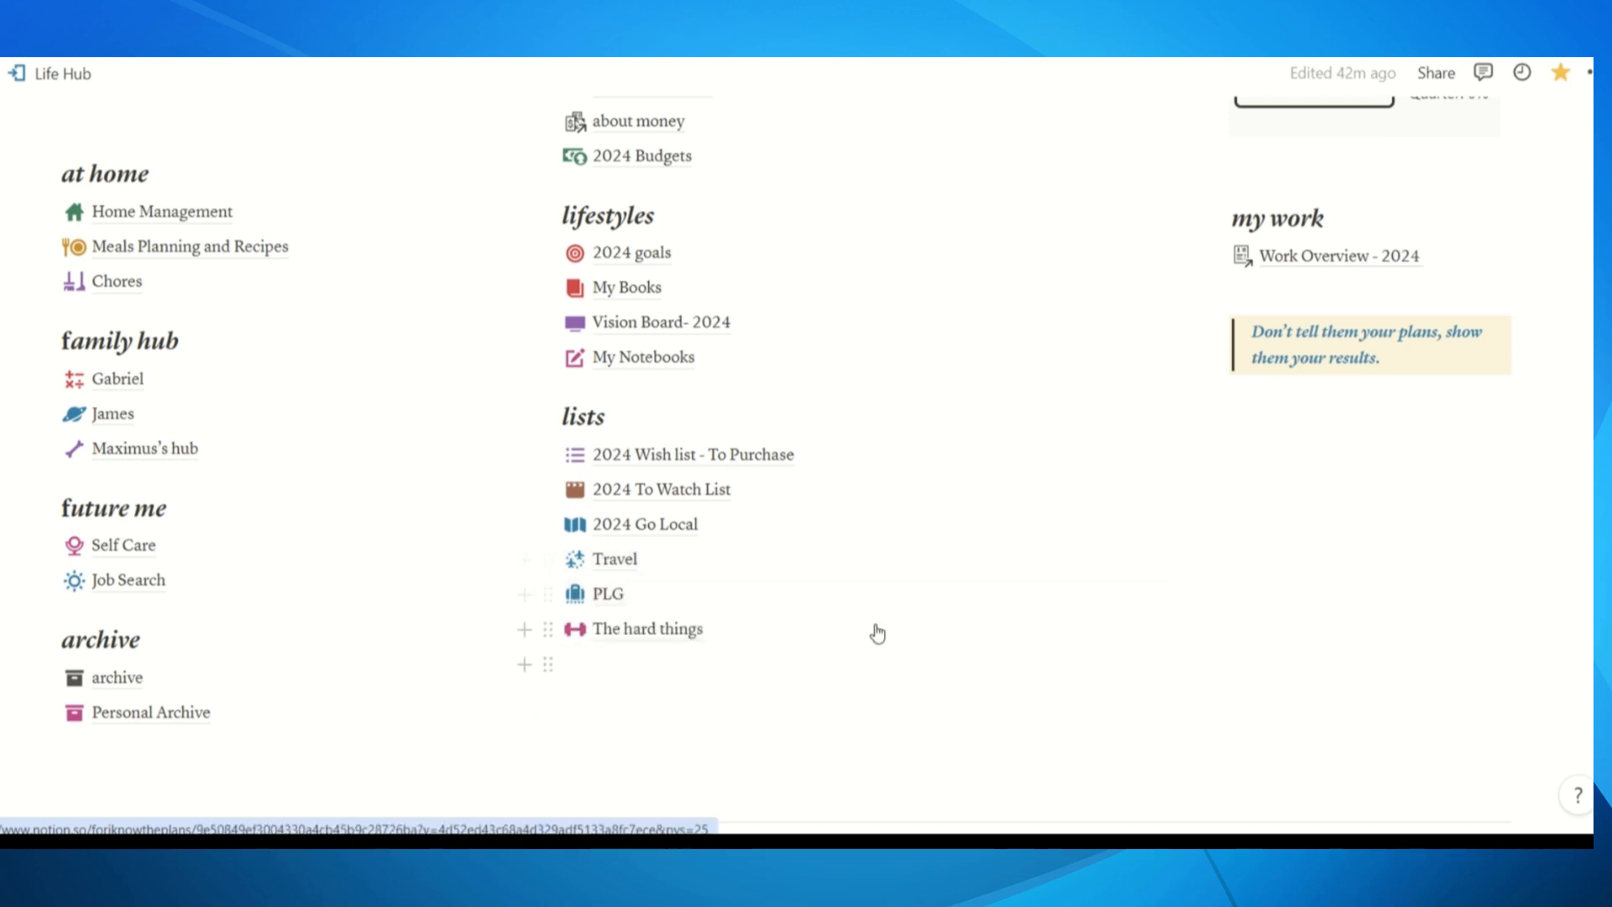
left_click(658, 489)
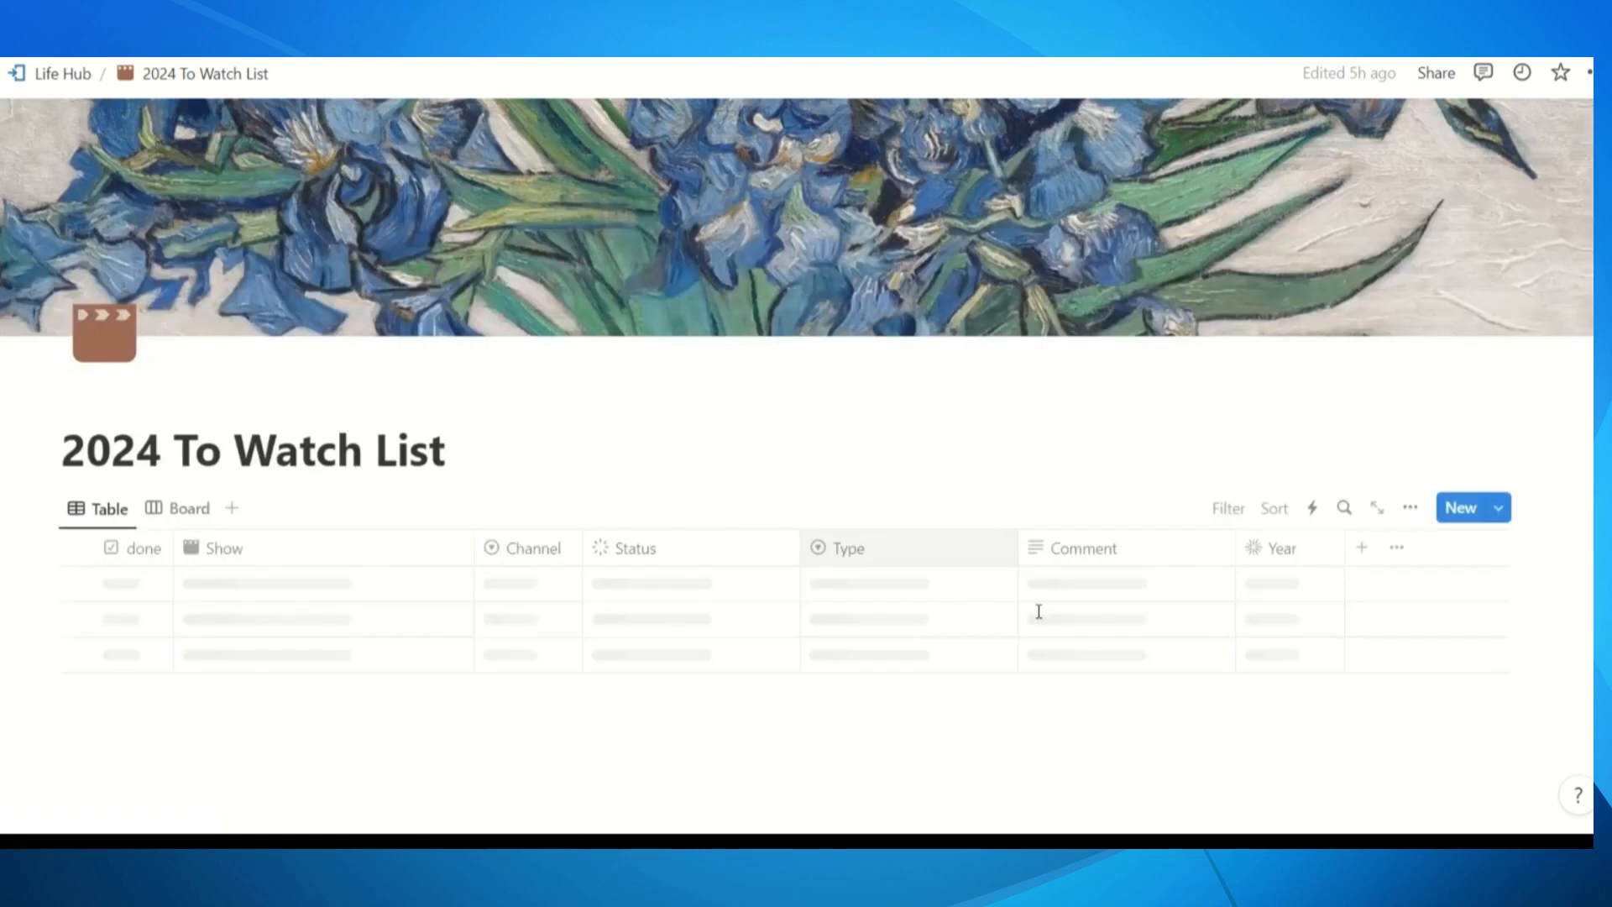
scroll(1167, 668, "down", 8)
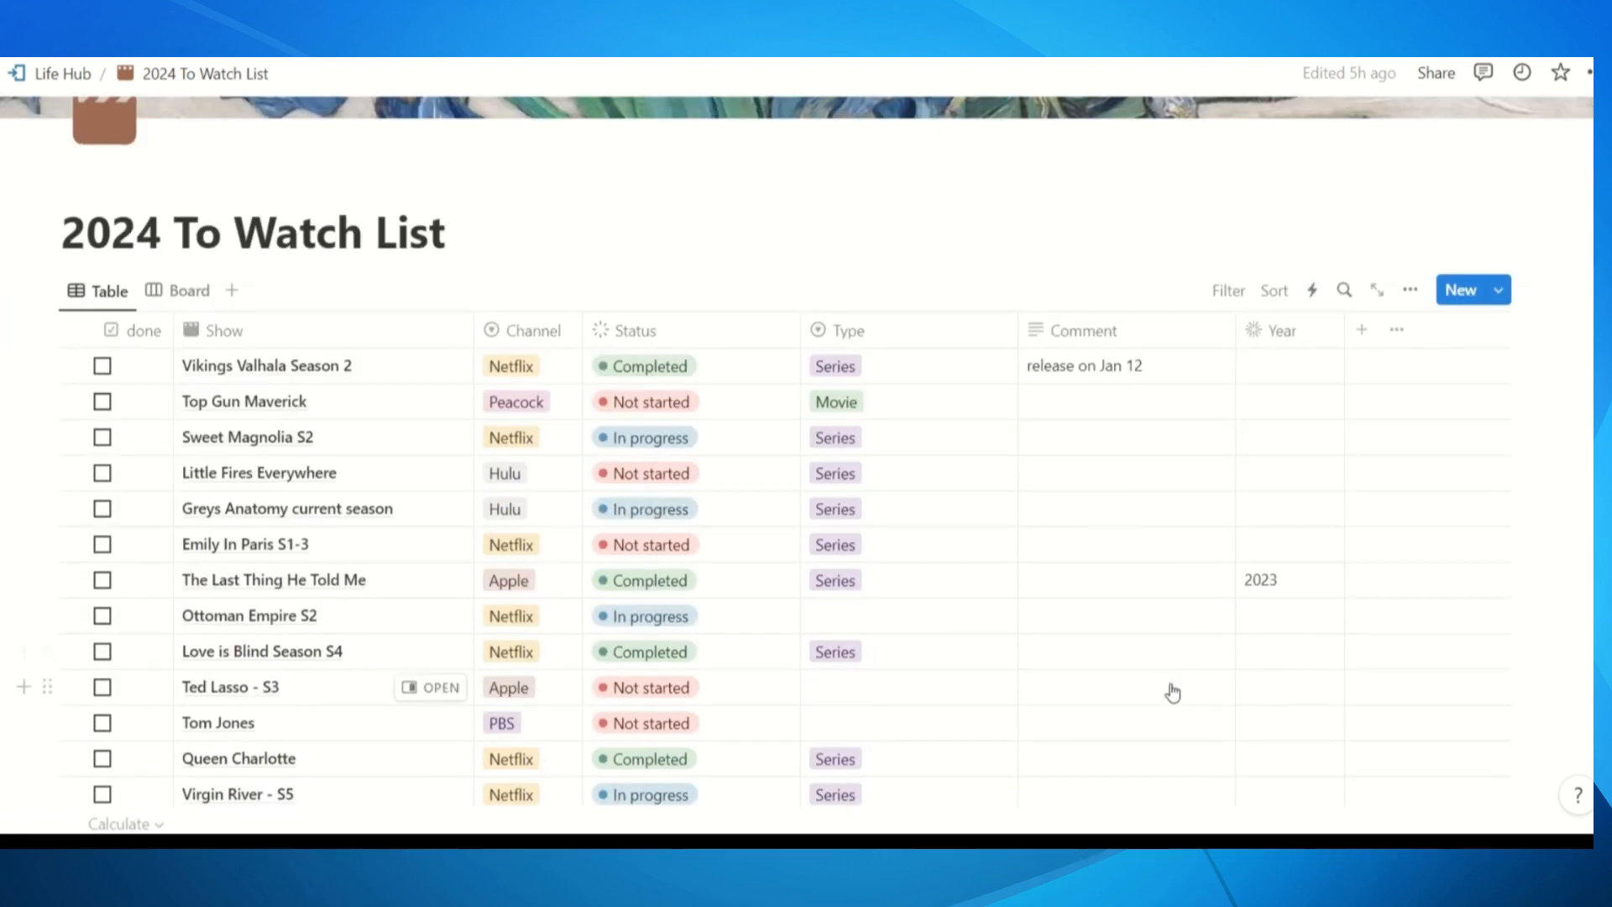
scroll(1033, 732, "up", 5)
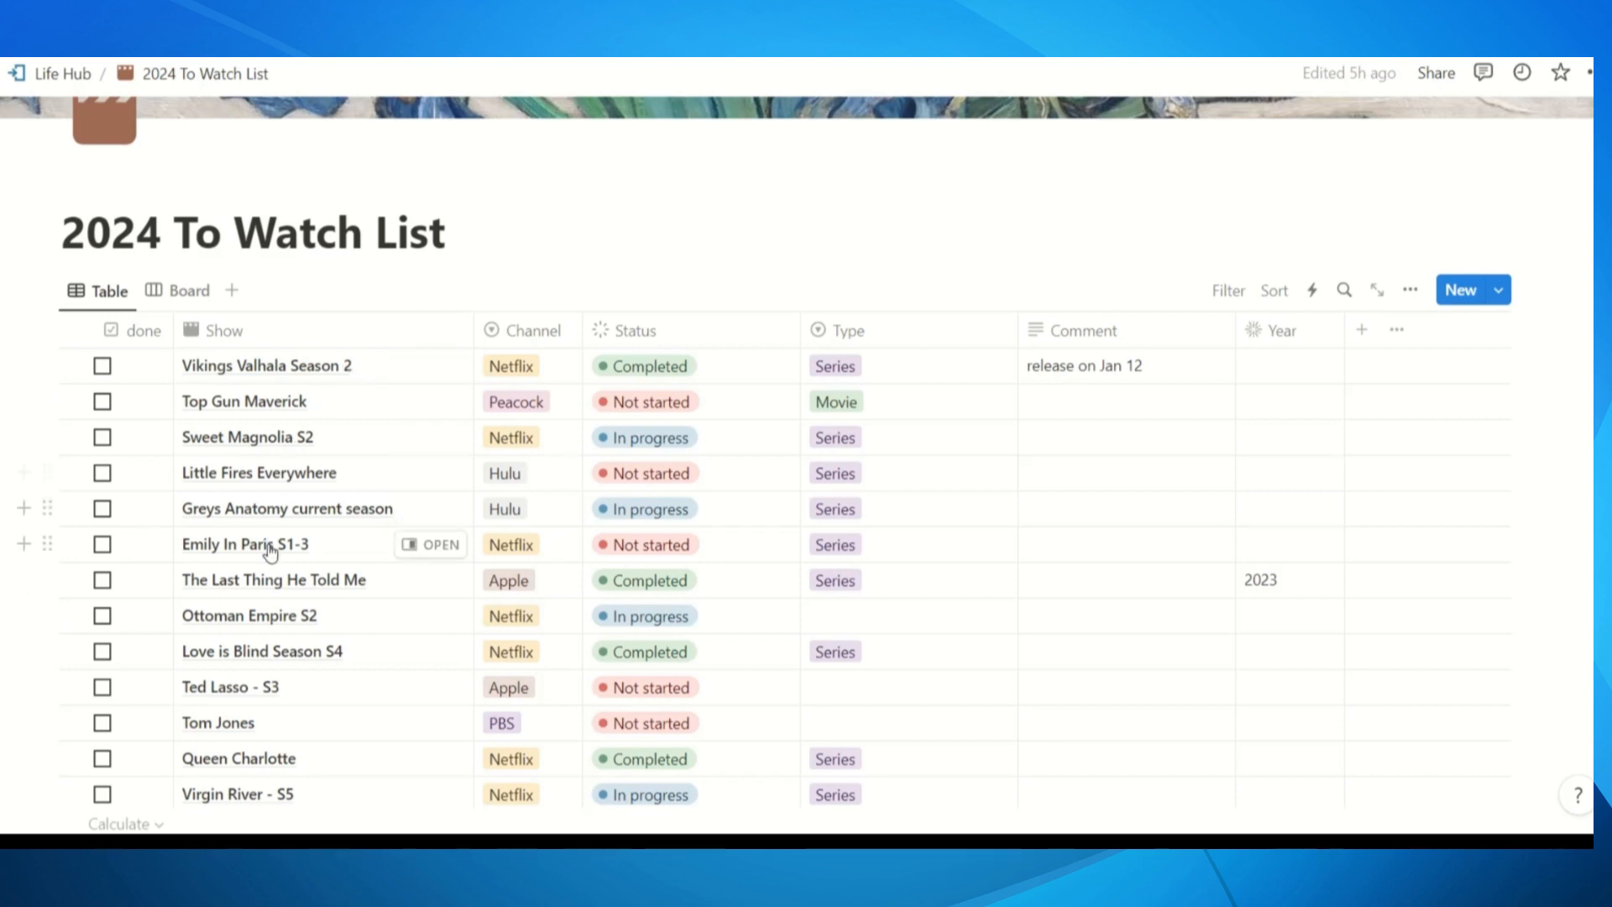
scroll(364, 669, "down", 3)
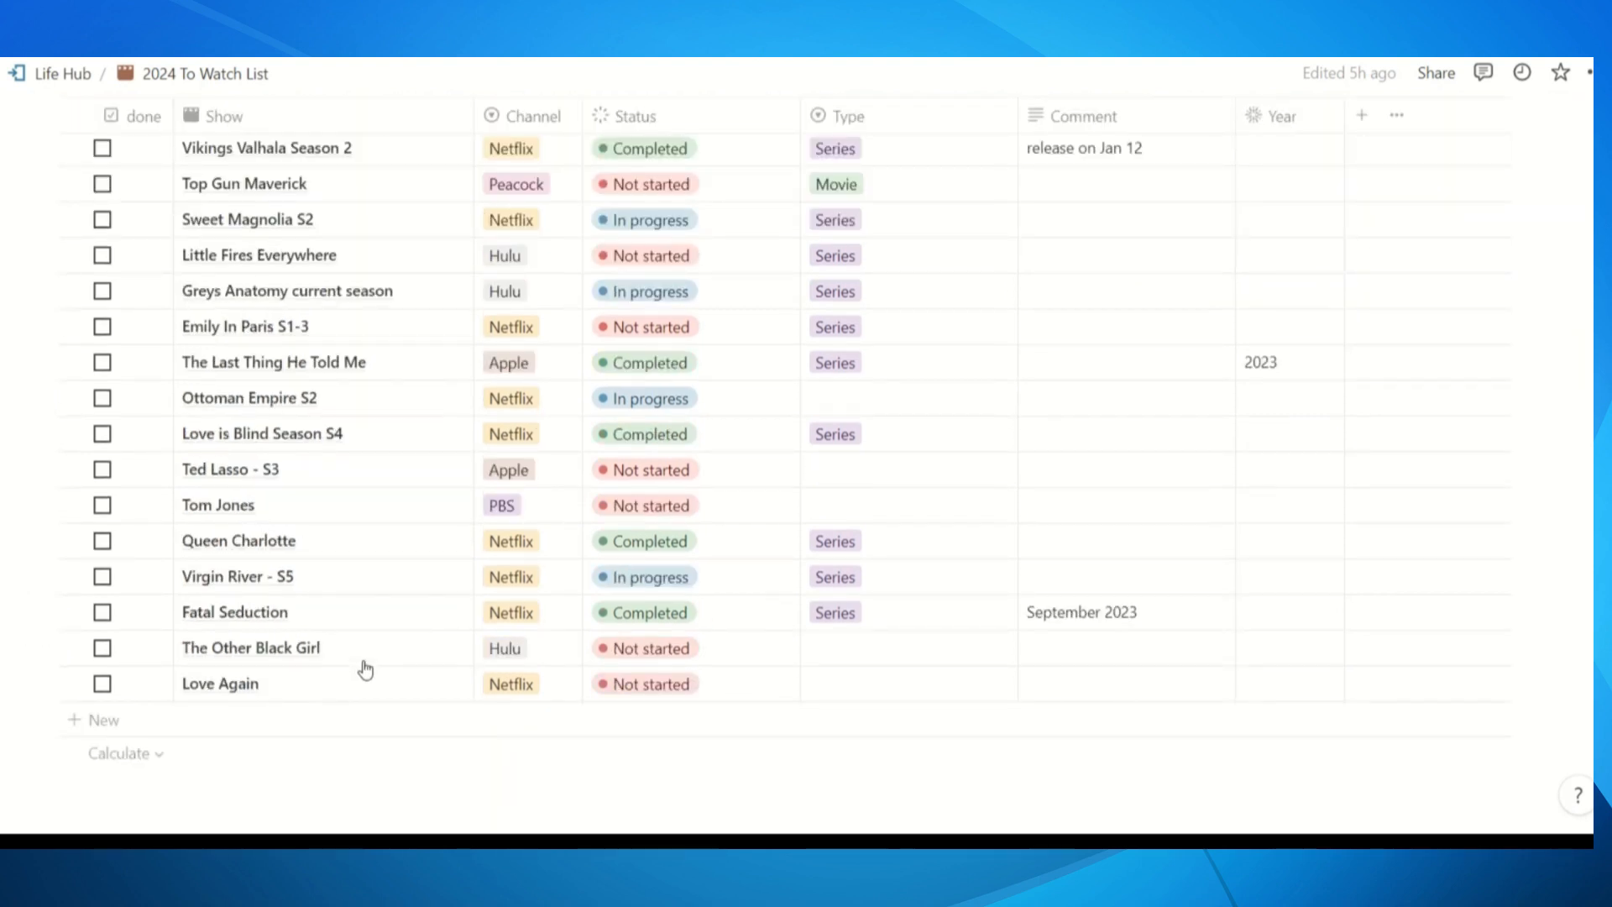
Set the status of both Ted Lasso - S3 and Love Again to In progress
left_click(676, 470)
left_click(670, 626)
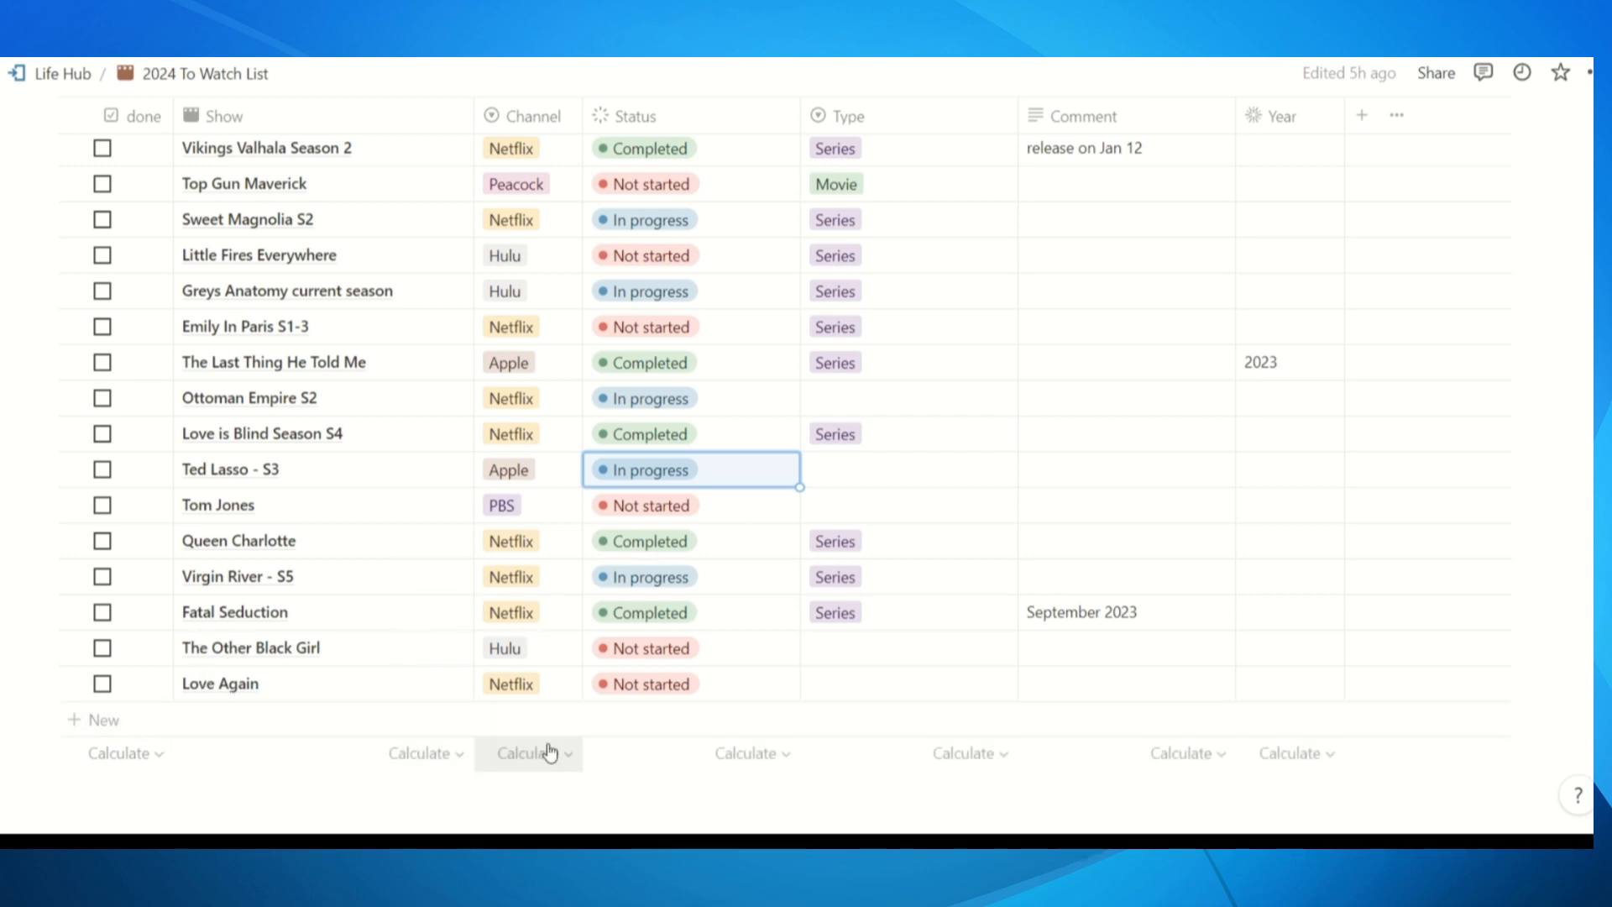
left_click(660, 690)
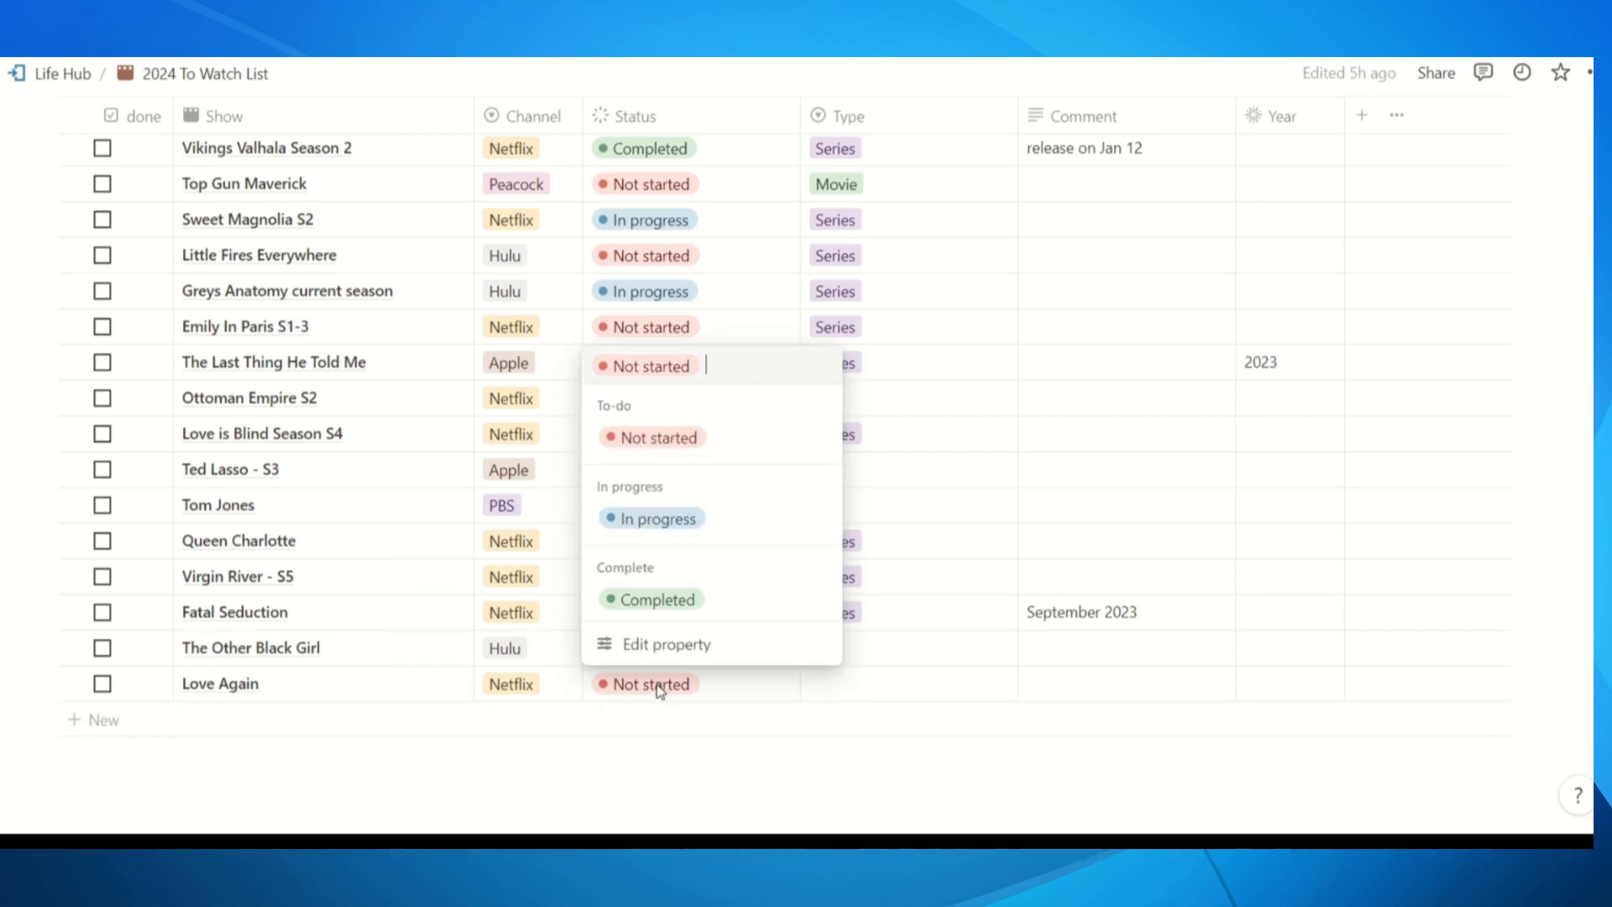
left_click(714, 518)
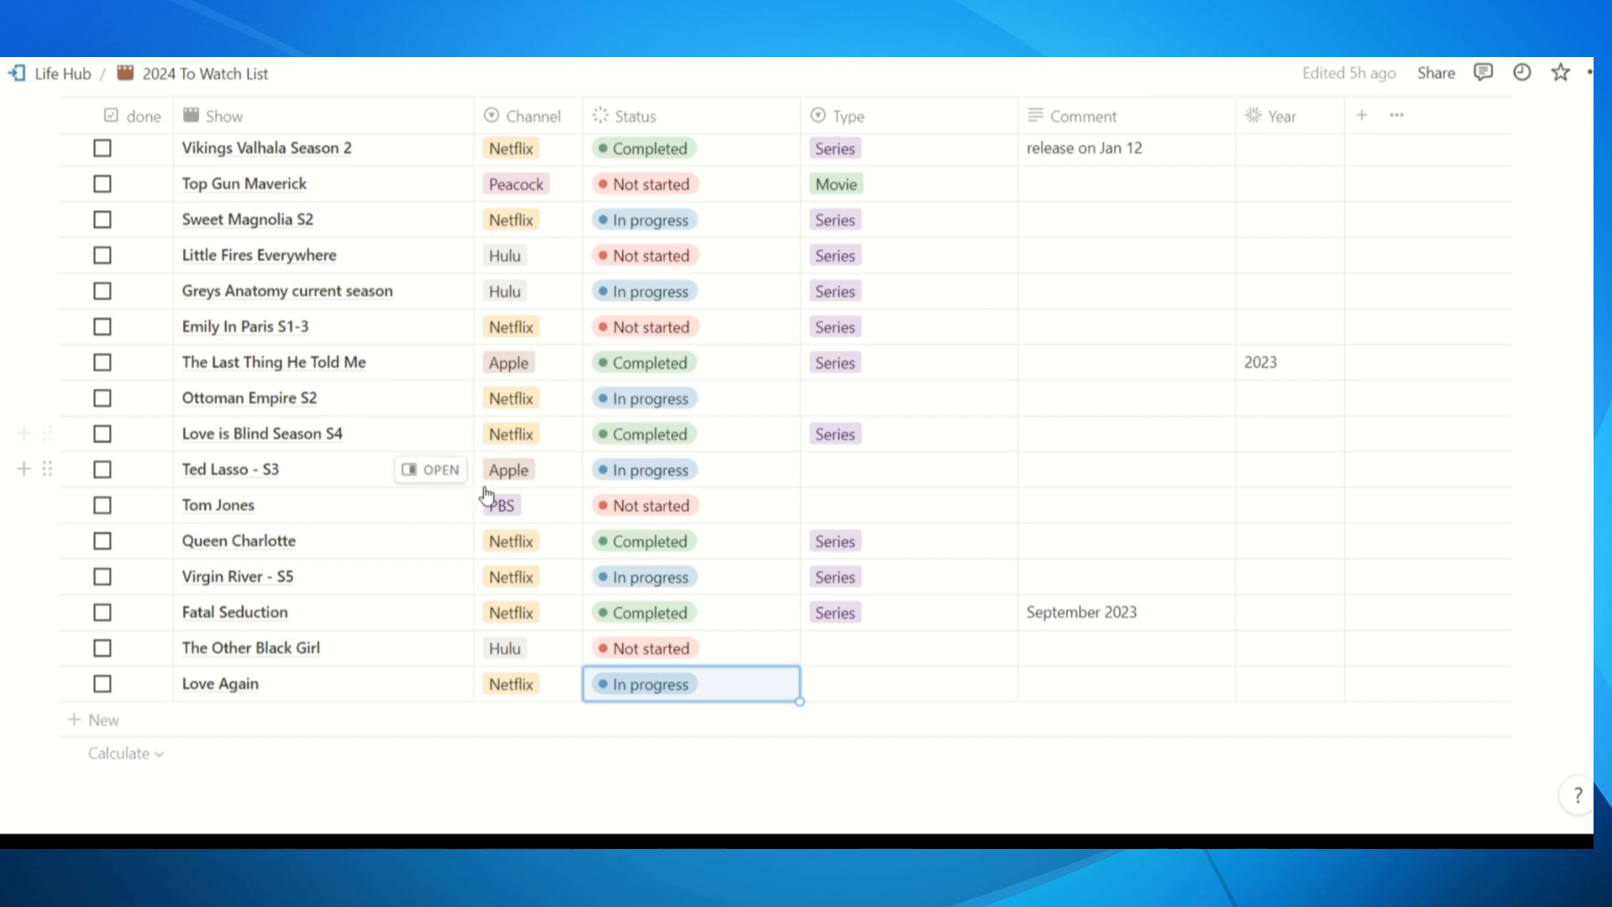
Leave the watch list for Life Hub, open 2024 Go Local to view its table, and return to Life Hub
scroll(798, 558, "up", 3)
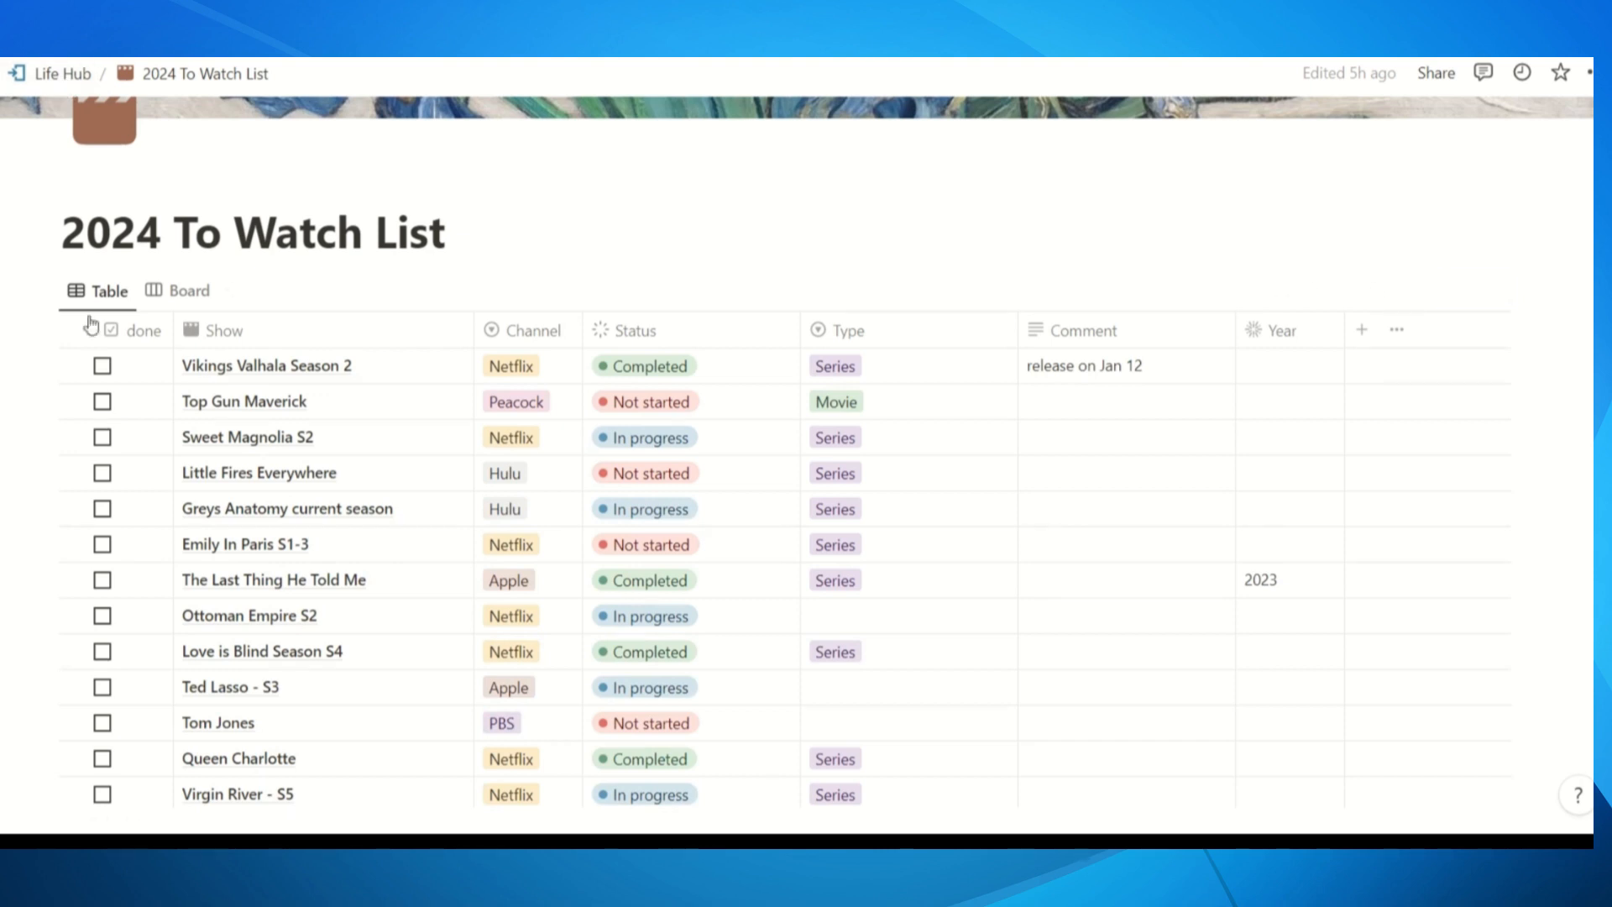
left_click(57, 74)
scroll(733, 500, "down", 10)
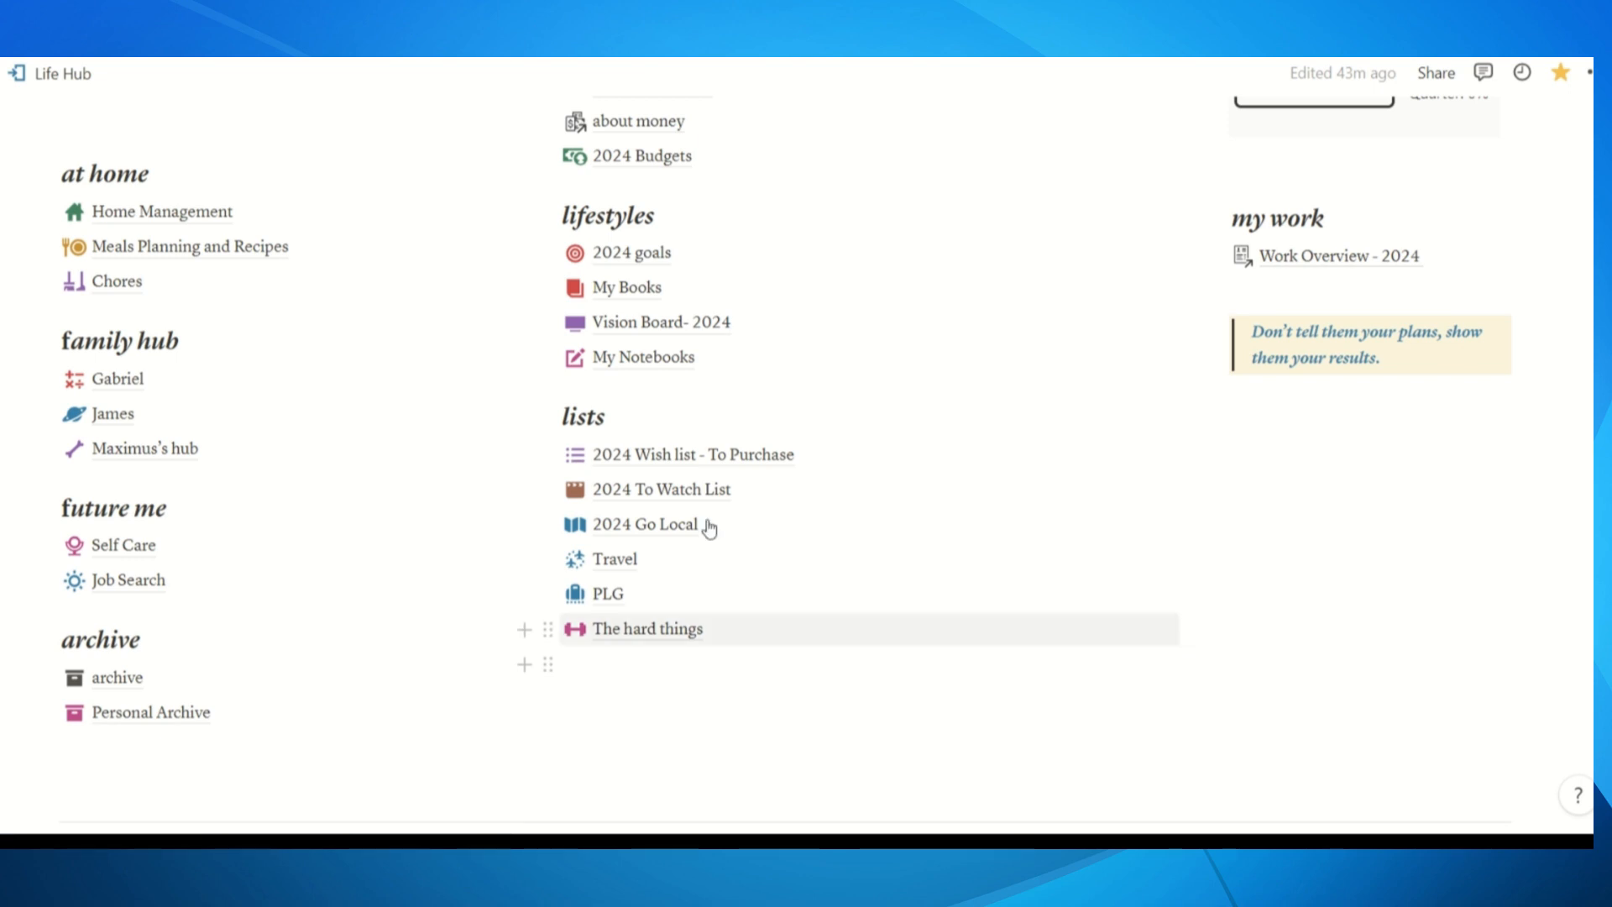
left_click(662, 527)
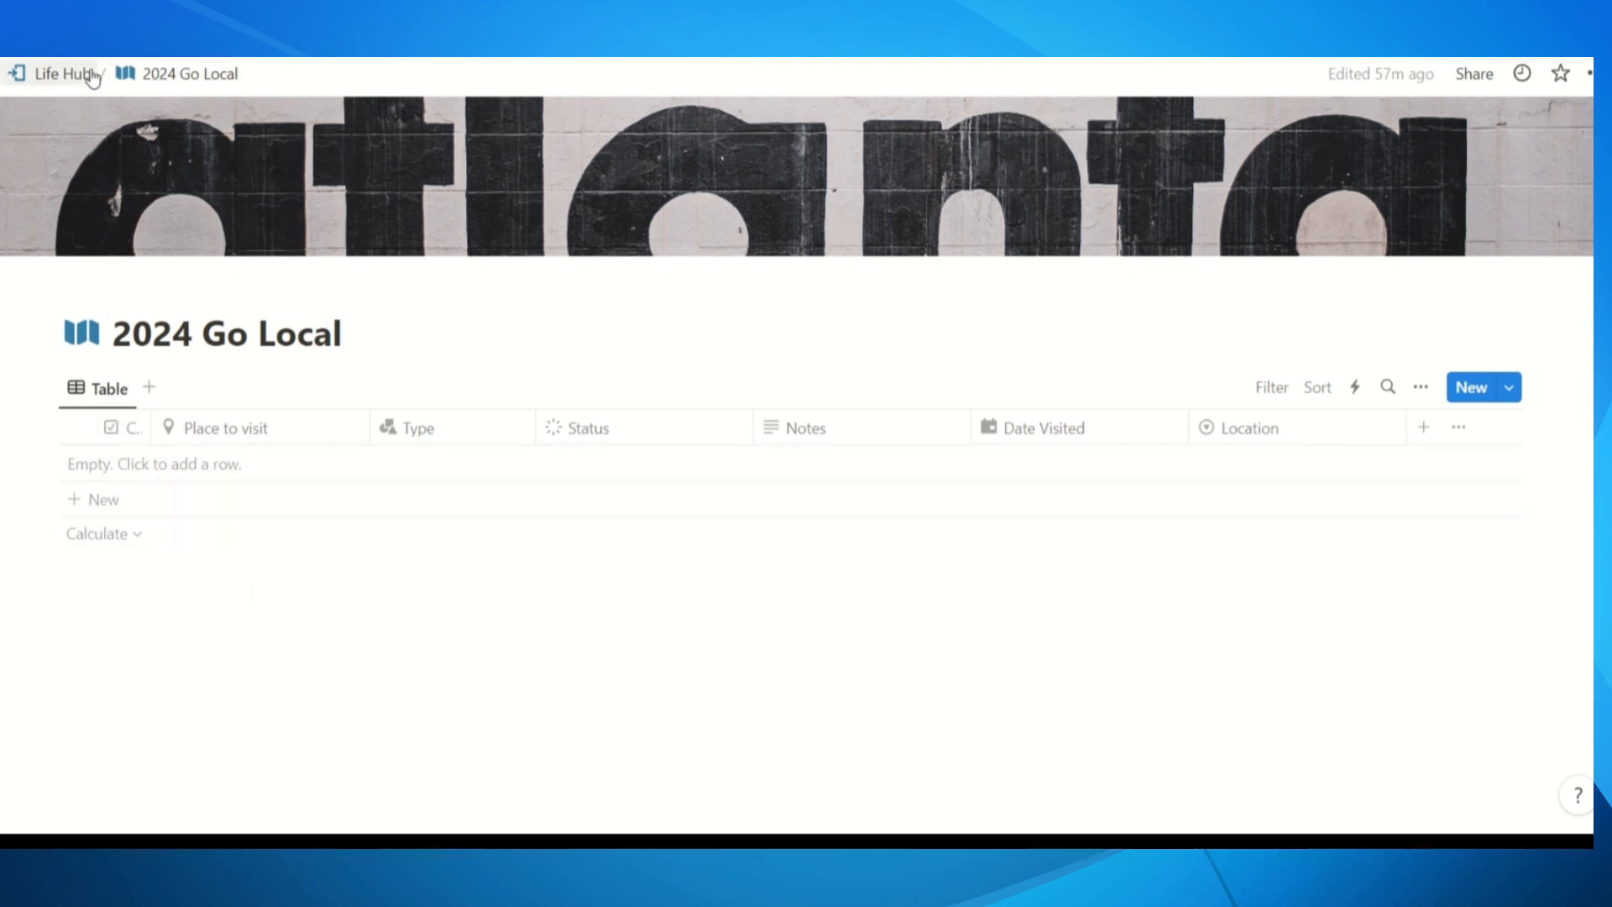
left_click(53, 77)
Open Travel from Life Hub's lists section, view its table, and return to Life Hub
scroll(821, 547, "down", 6)
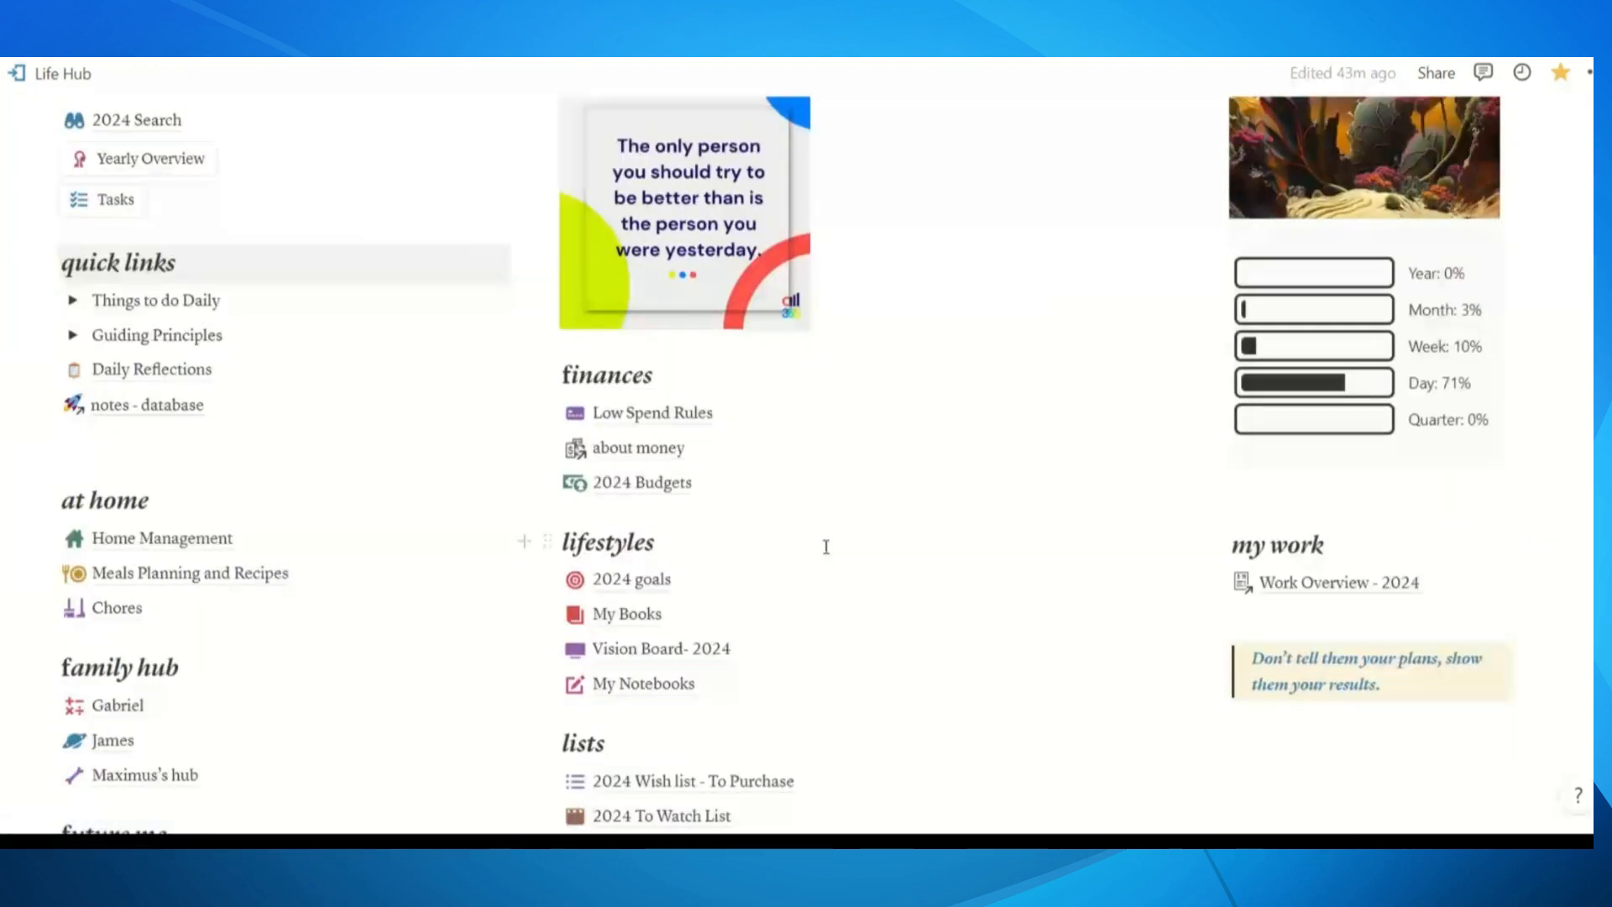
scroll(826, 546, "down", 3)
mouse_move(919, 581)
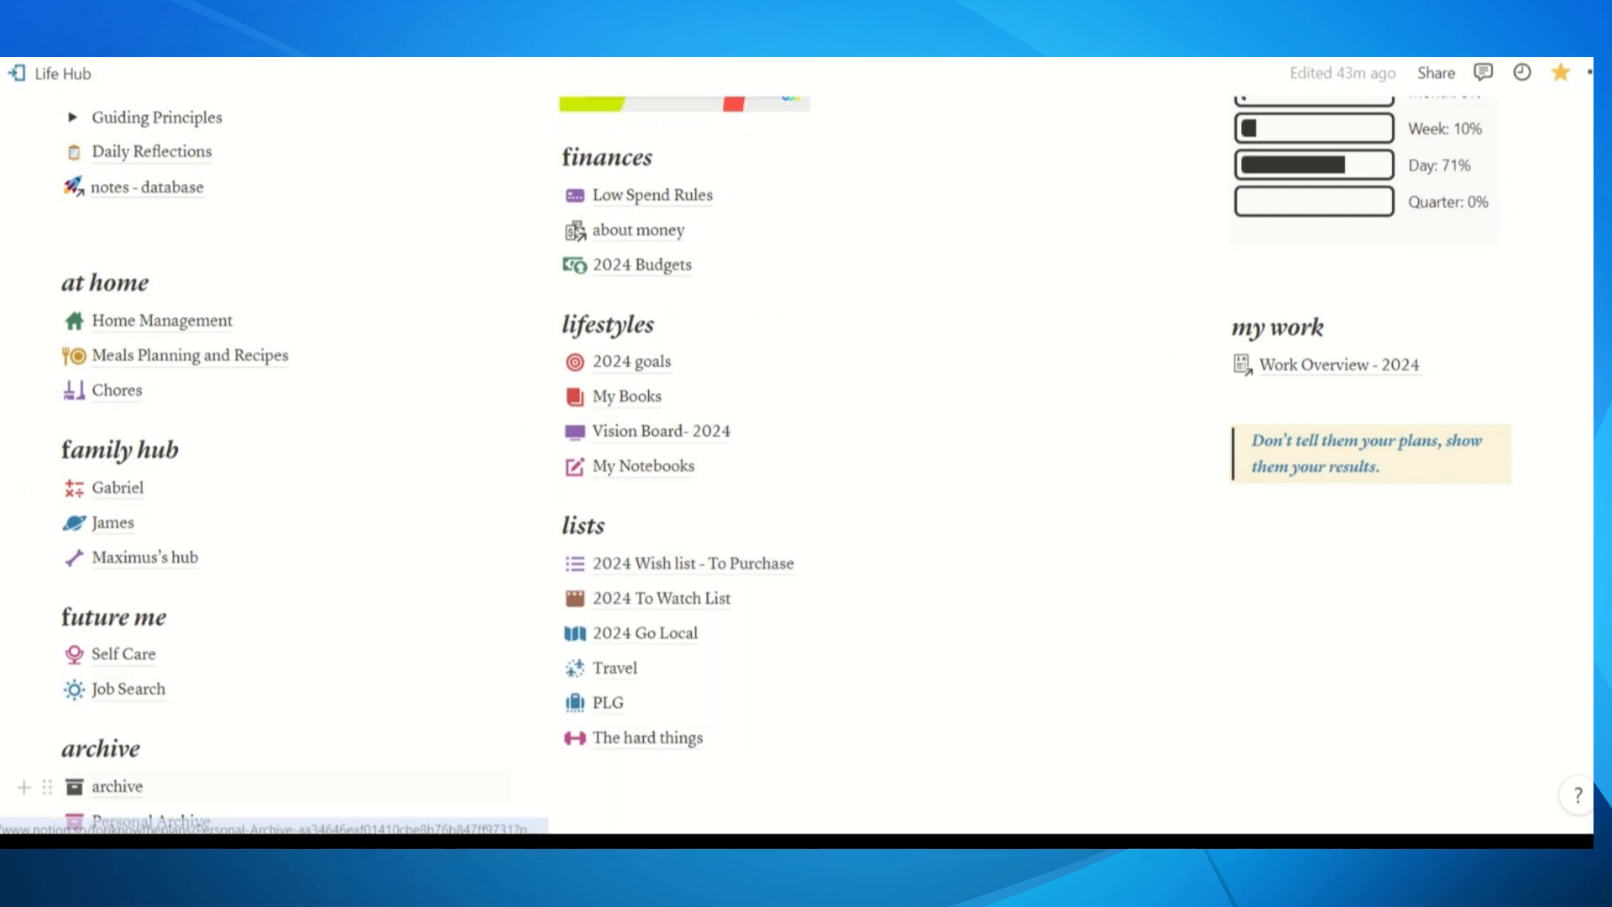
left_click(620, 669)
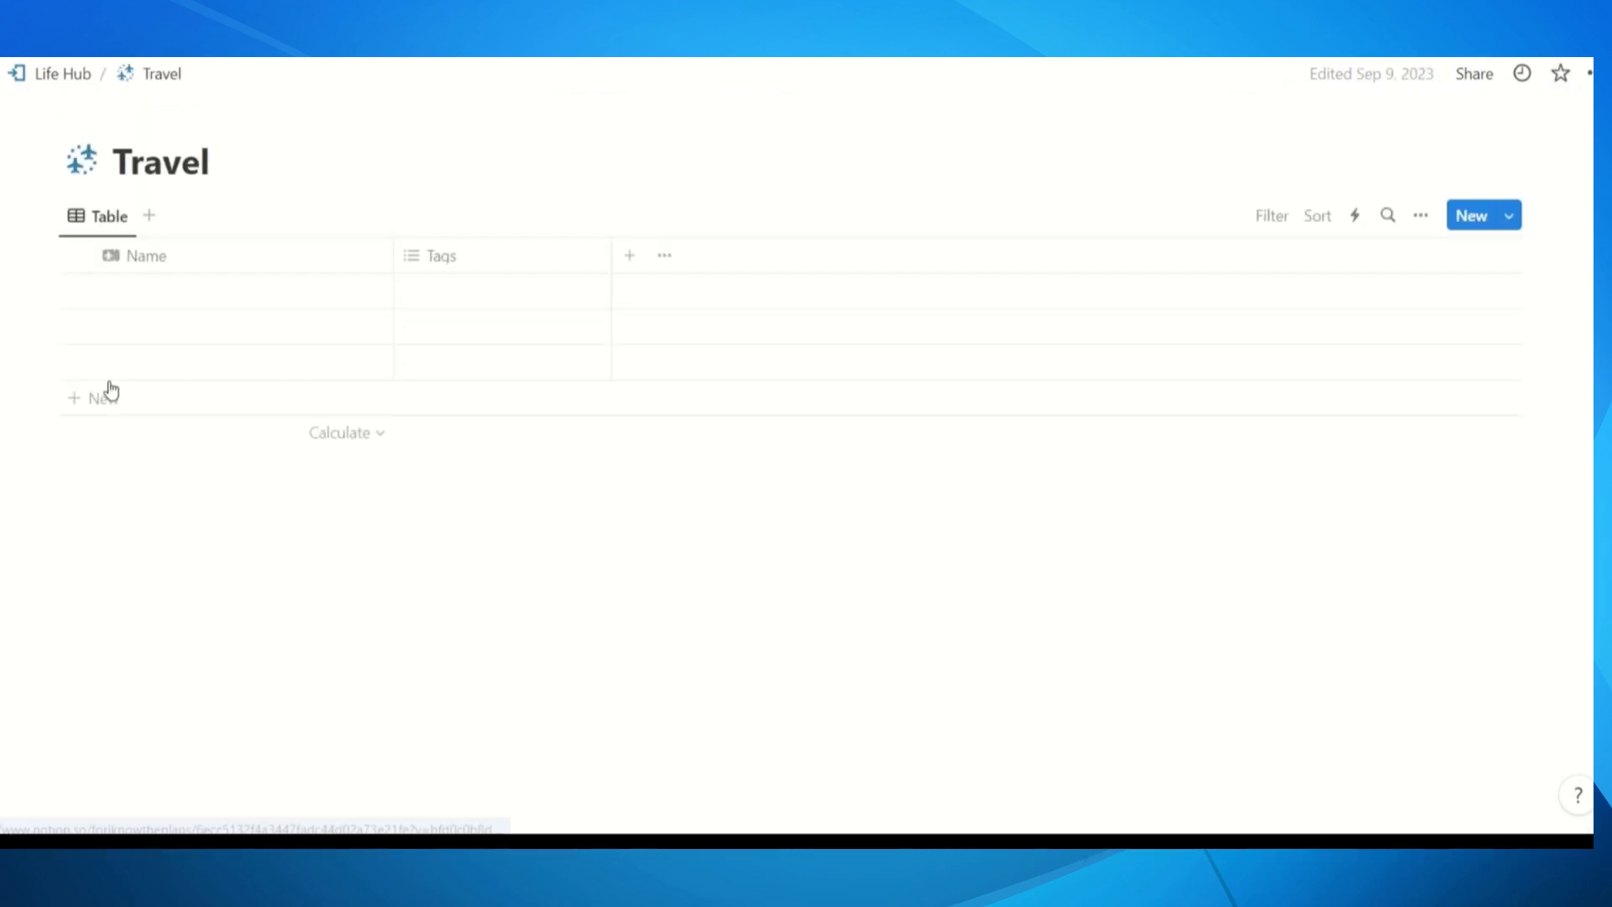
left_click(46, 77)
Open PLG from Life Hub's lists section, examine the bags owned by type and color, and return to Life Hub
scroll(956, 508, "down", 5)
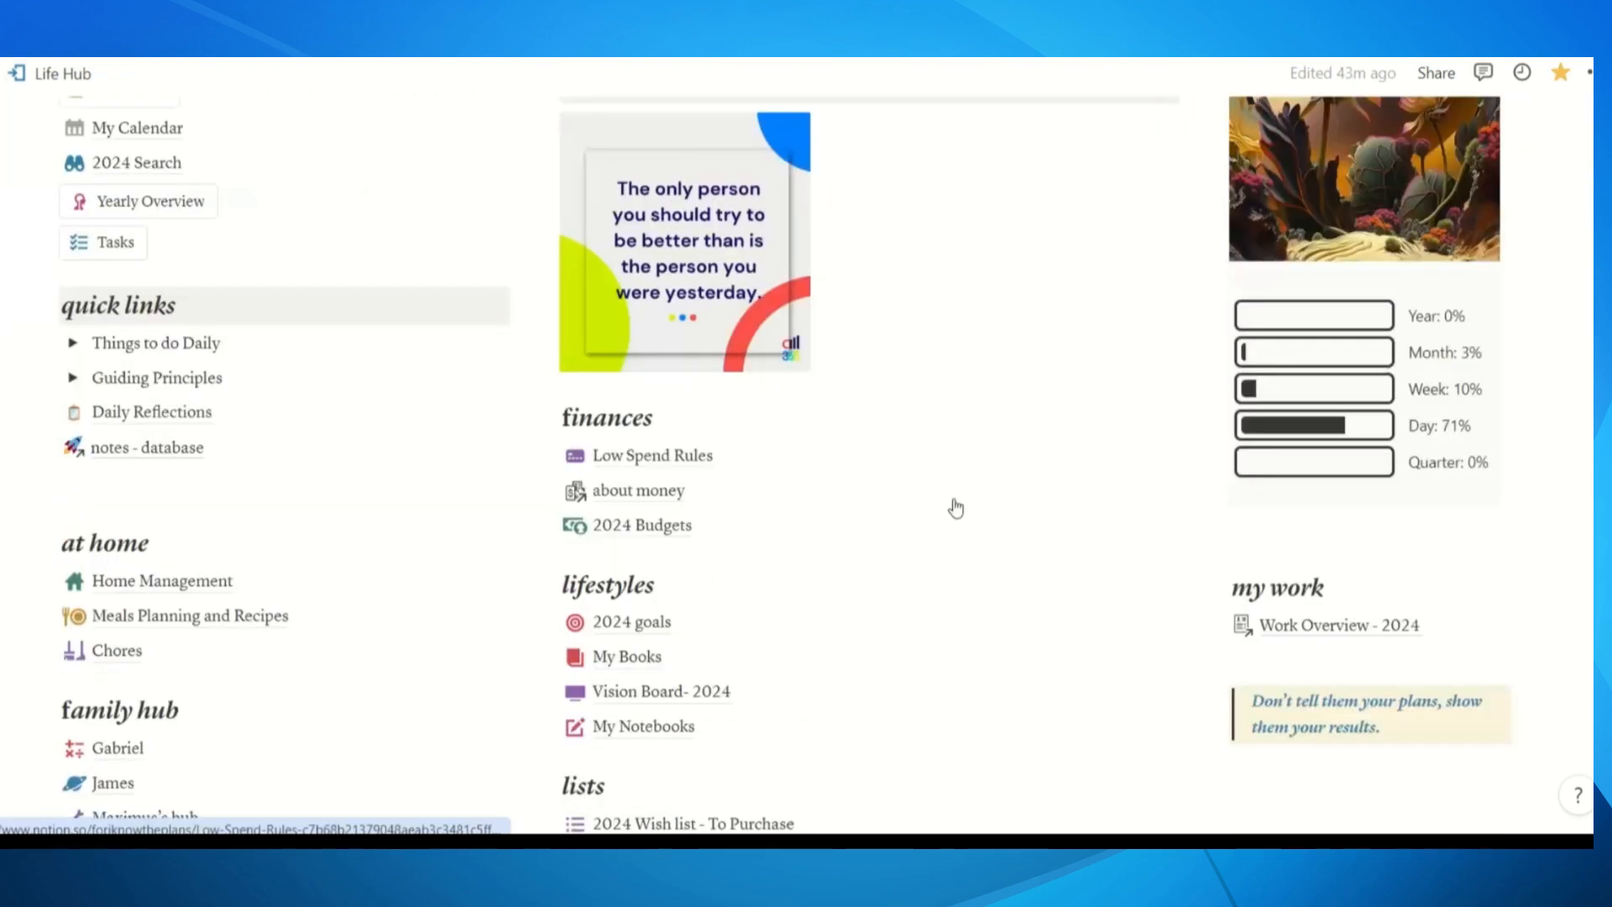
scroll(956, 508, "down", 5)
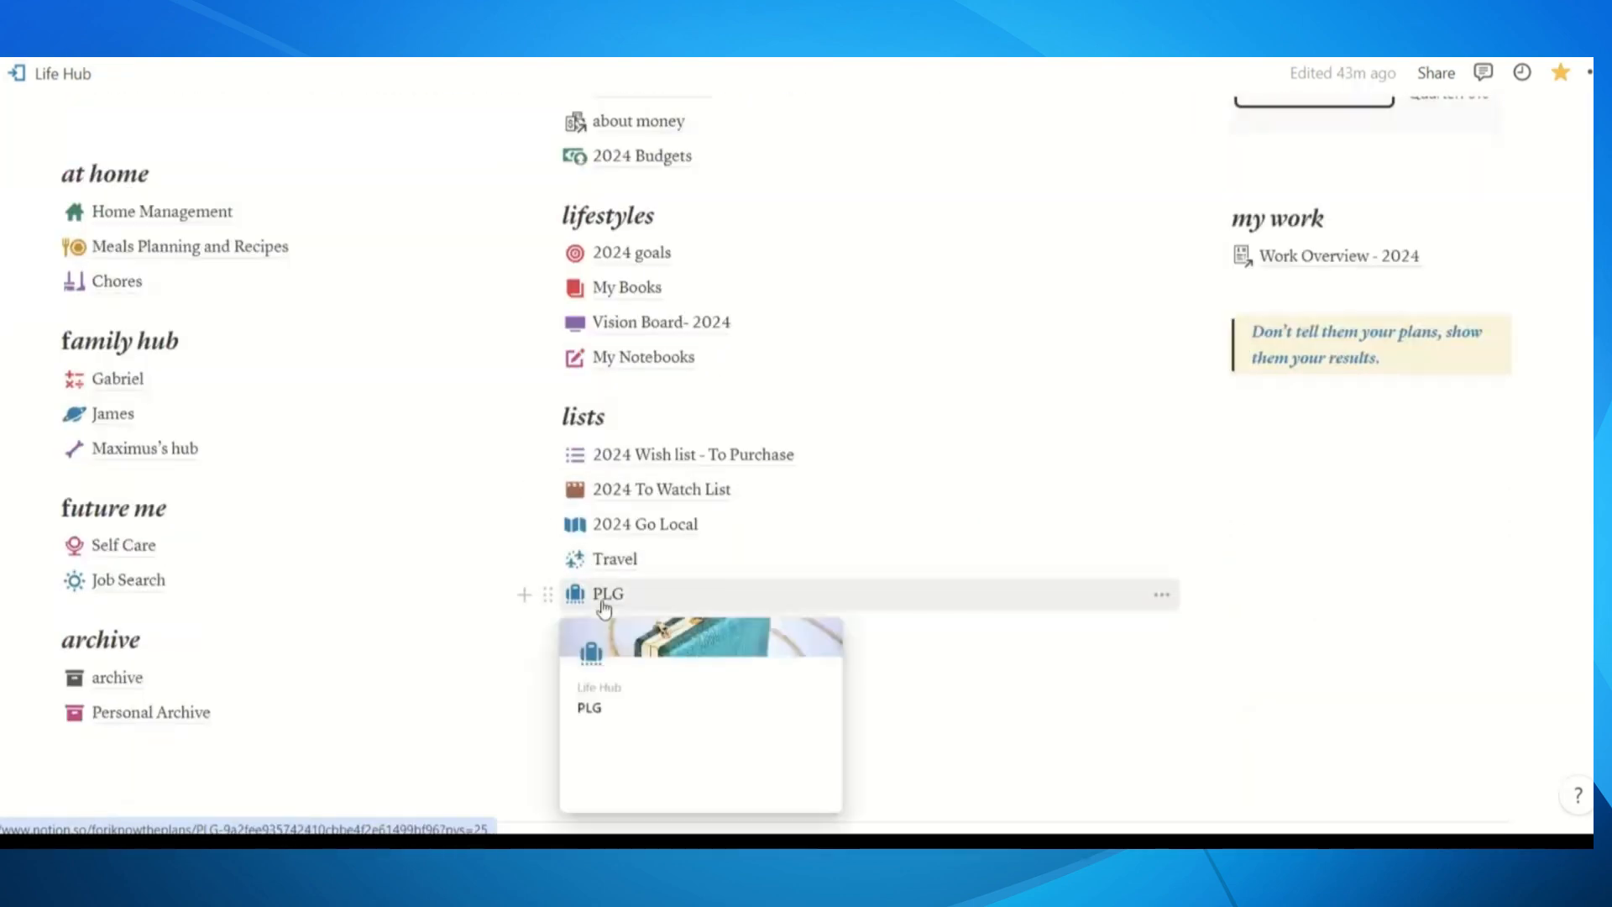
left_click(603, 606)
scroll(881, 575, "down", 10)
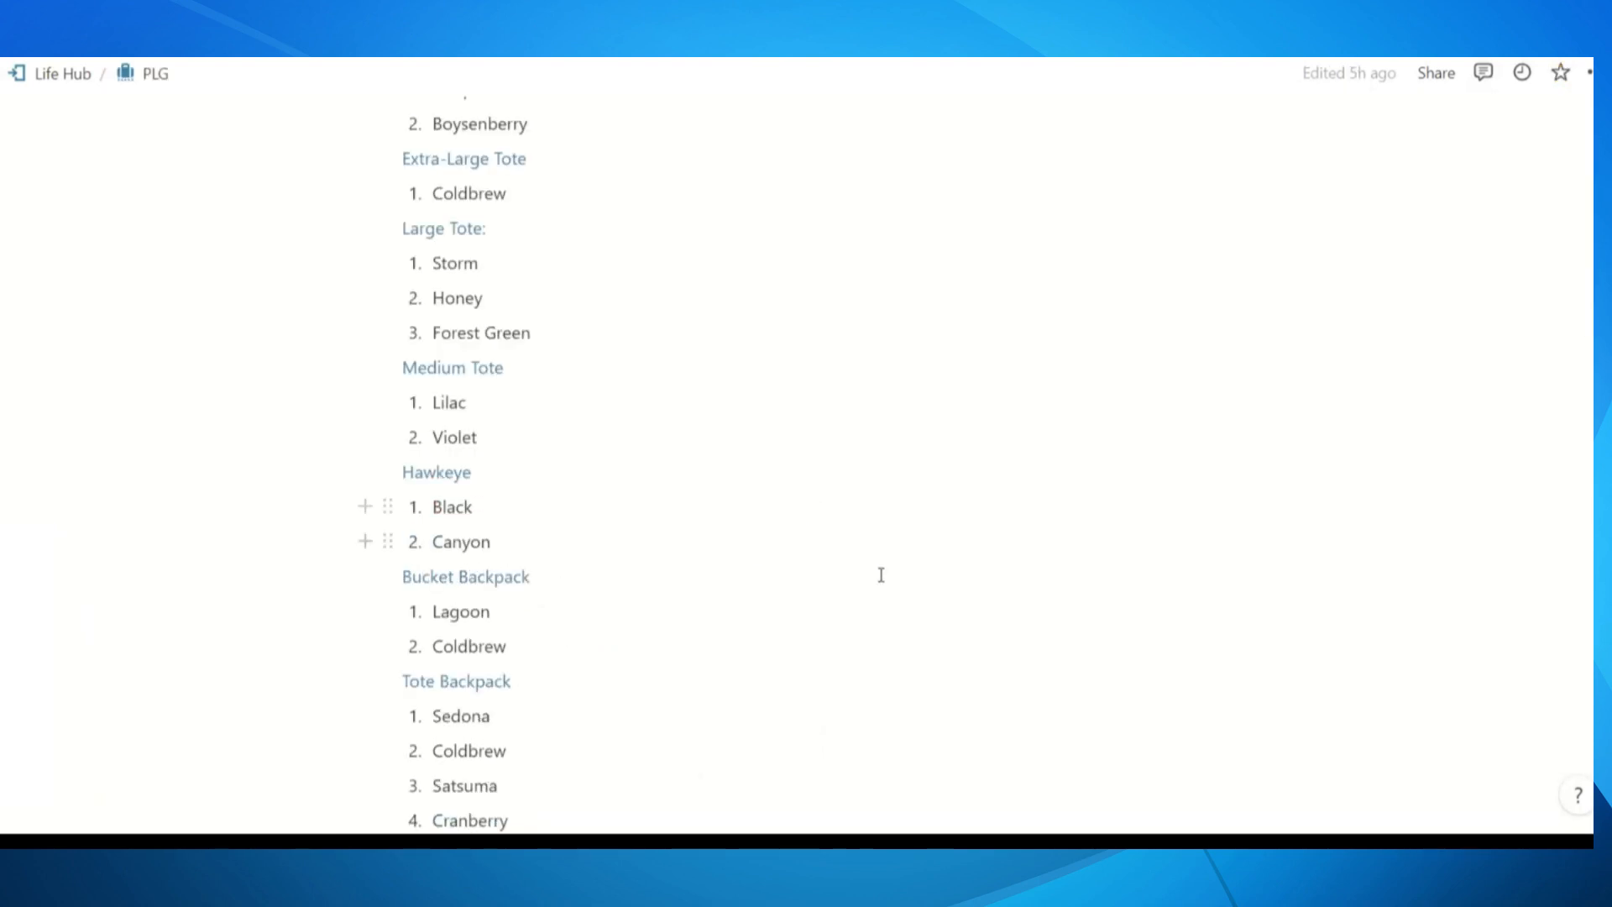
scroll(881, 575, "down", 5)
scroll(892, 601, "up", 15)
scroll(914, 622, "down", 5)
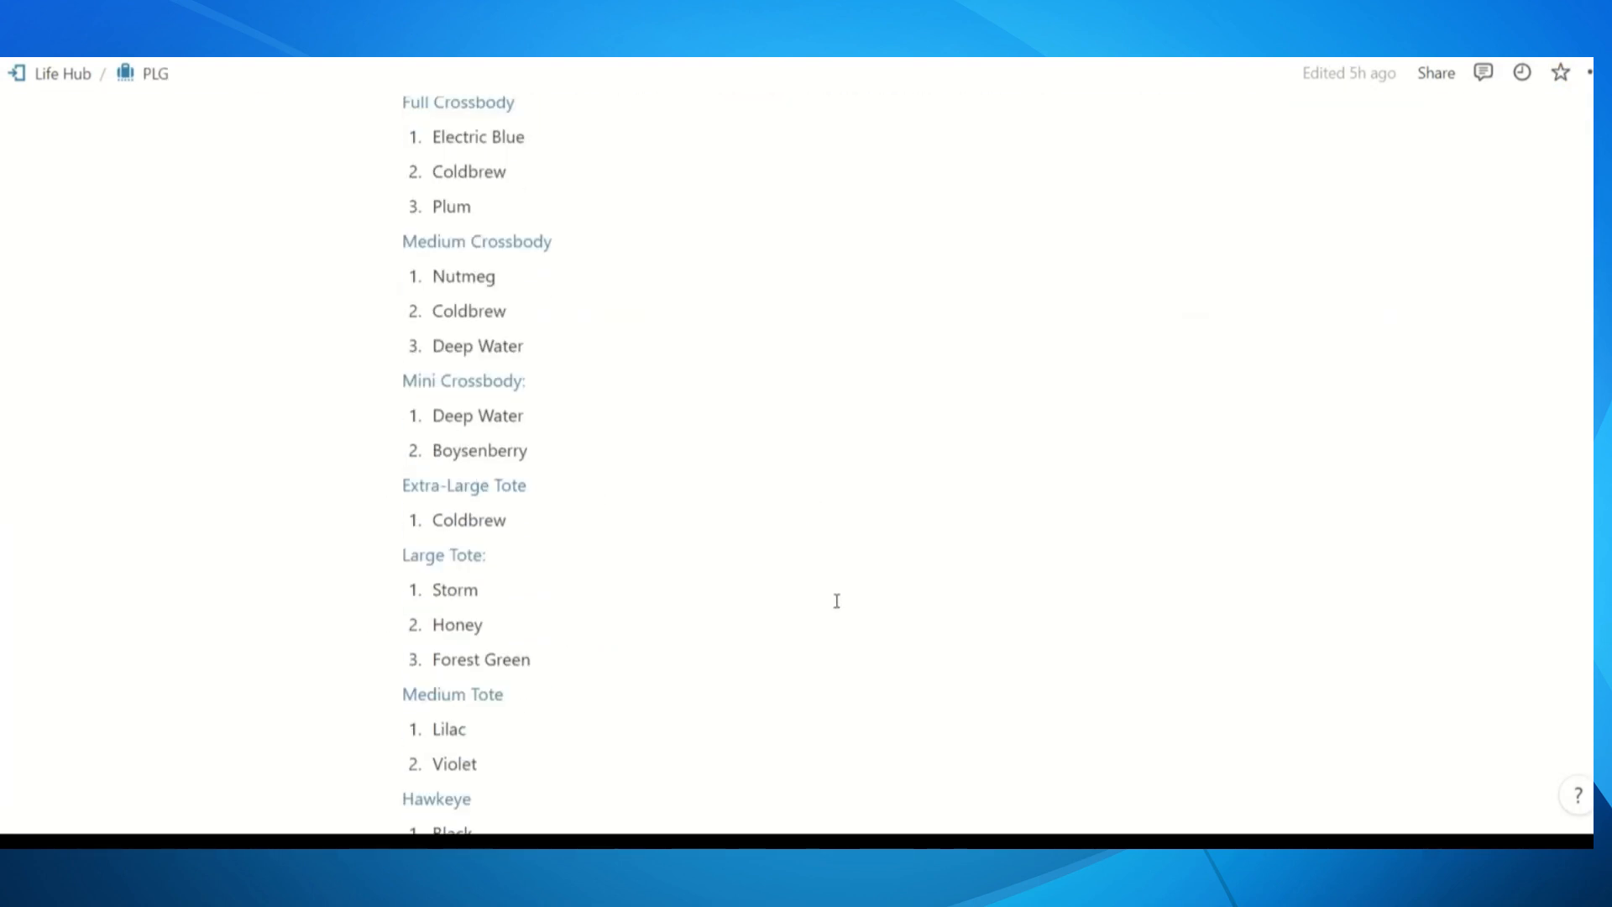
scroll(601, 691, "down", 8)
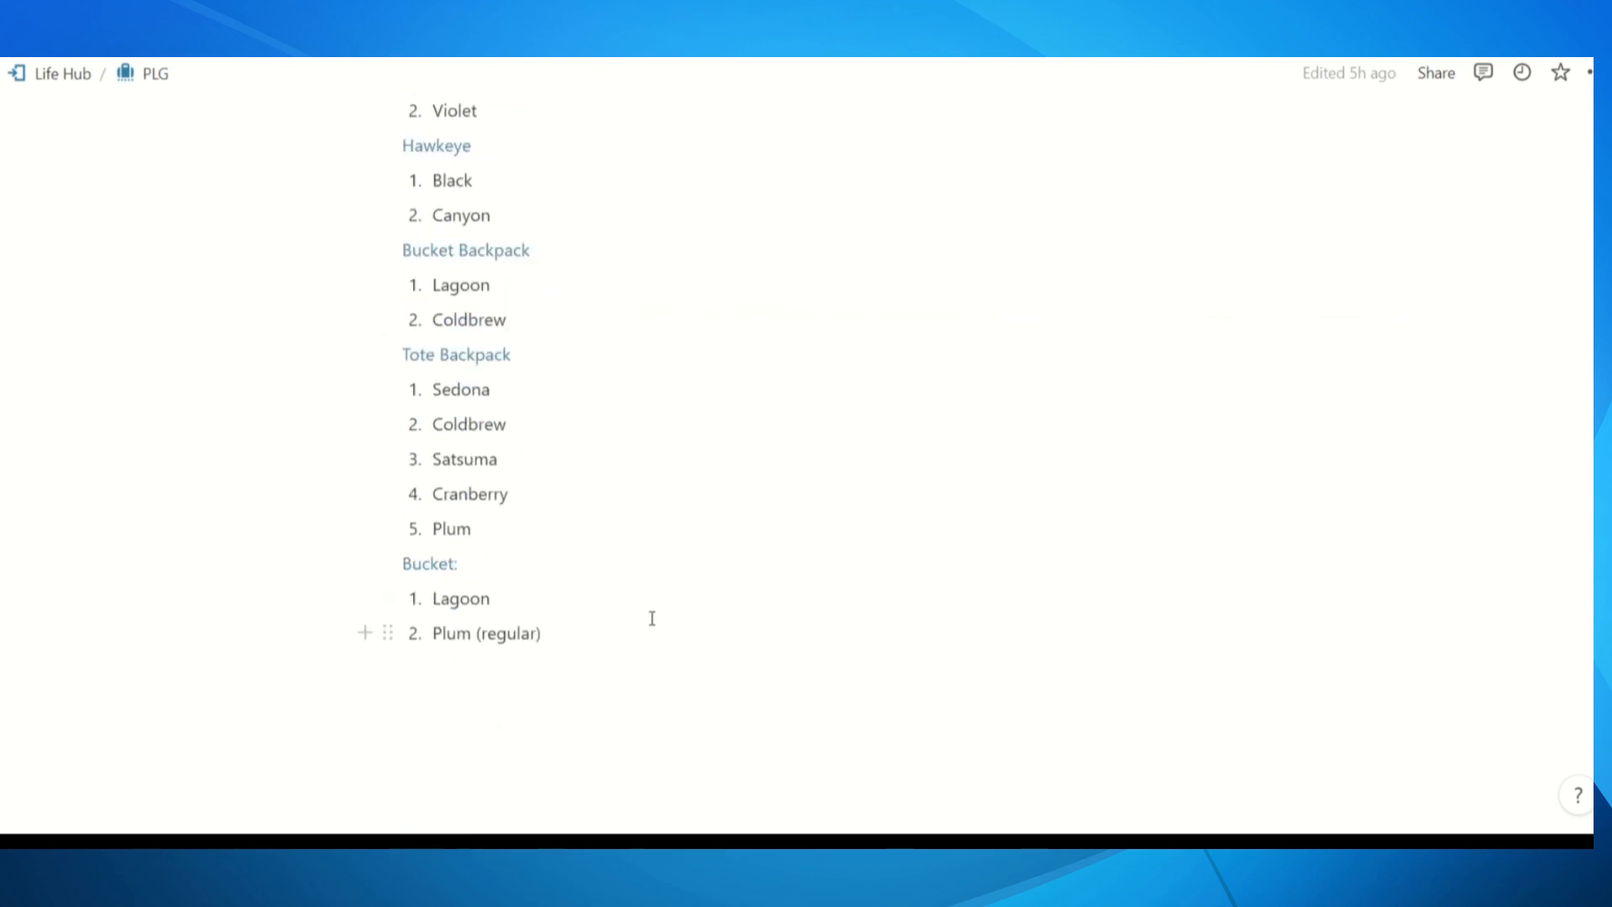
scroll(652, 618, "up", 9)
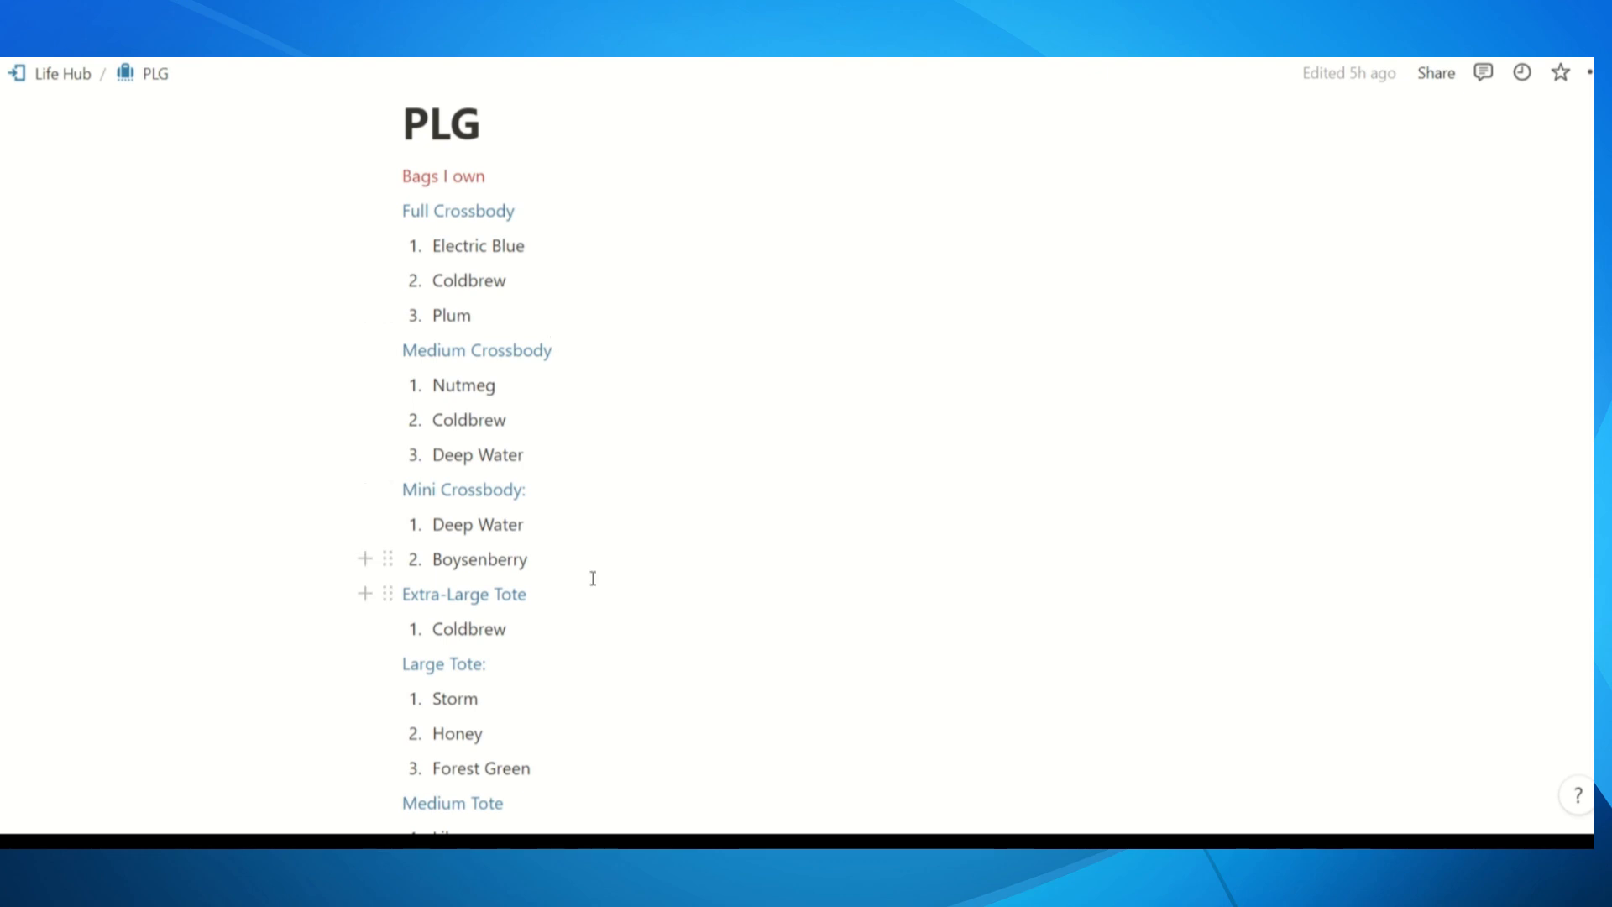
scroll(593, 579, "down", 3)
scroll(503, 576, "up", 7)
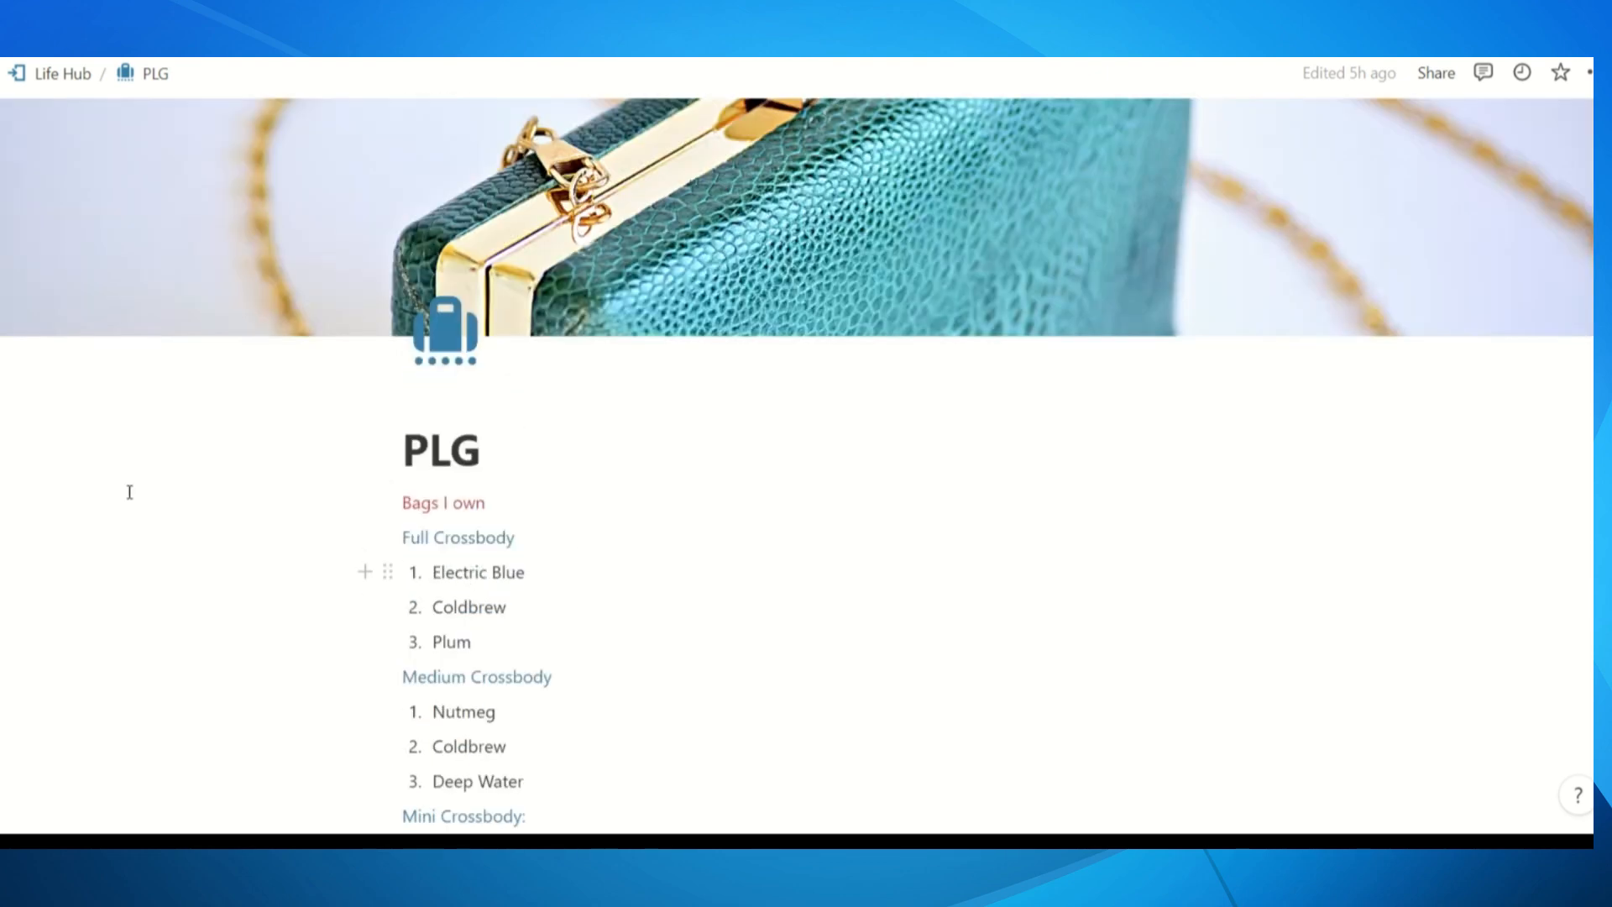
left_click(50, 73)
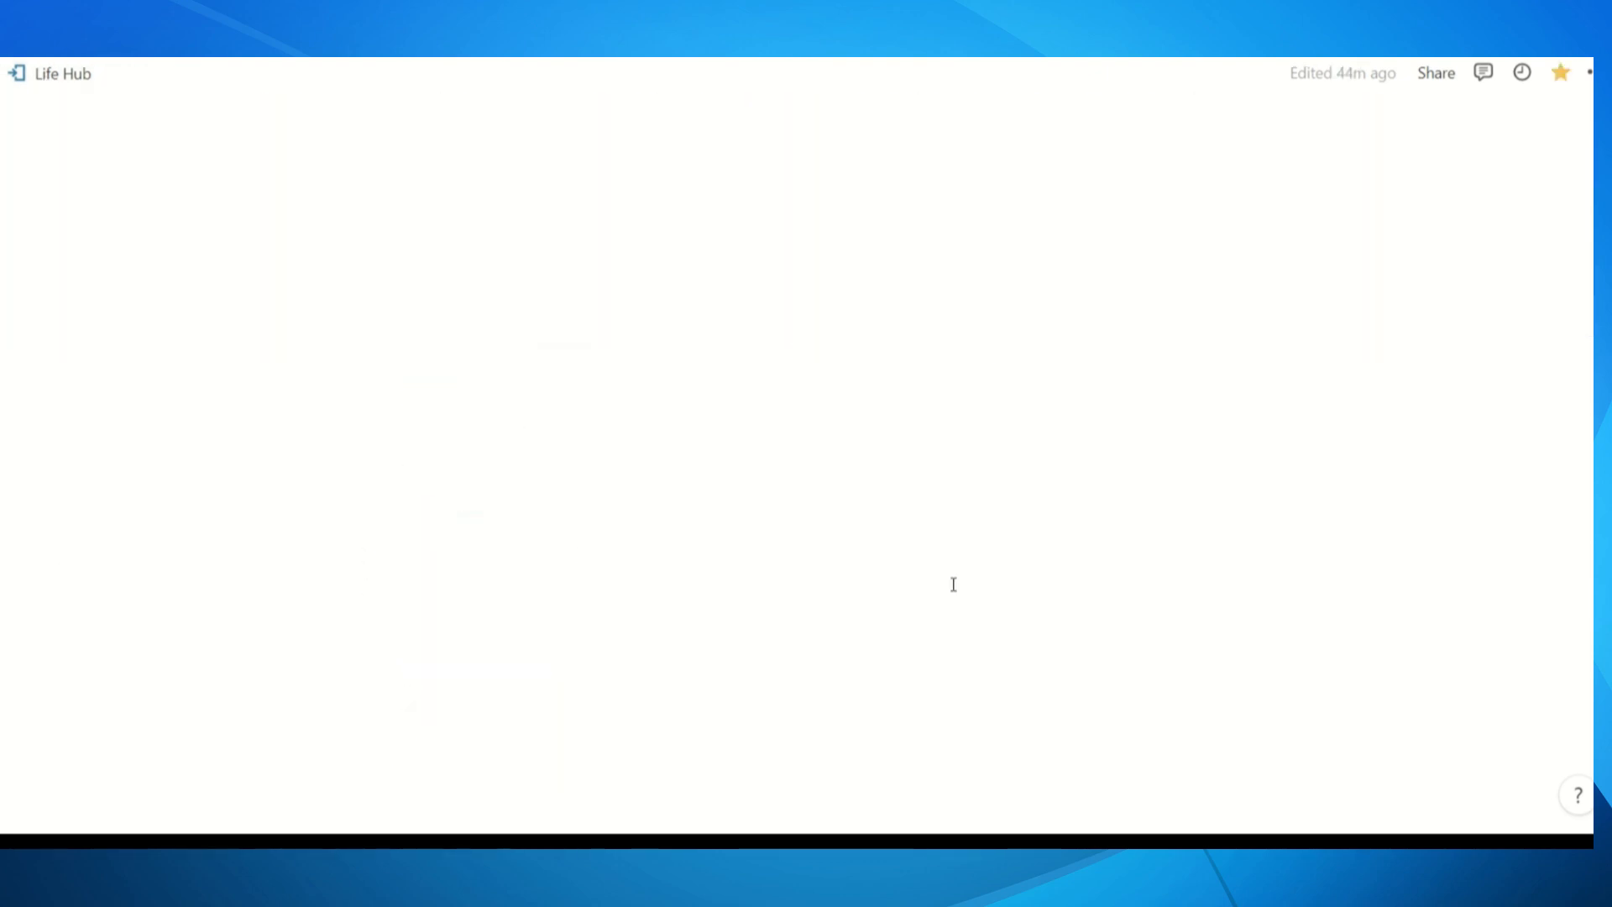
Open The hard things from Life Hub's lists section to view its table
scroll(915, 575, "down", 10)
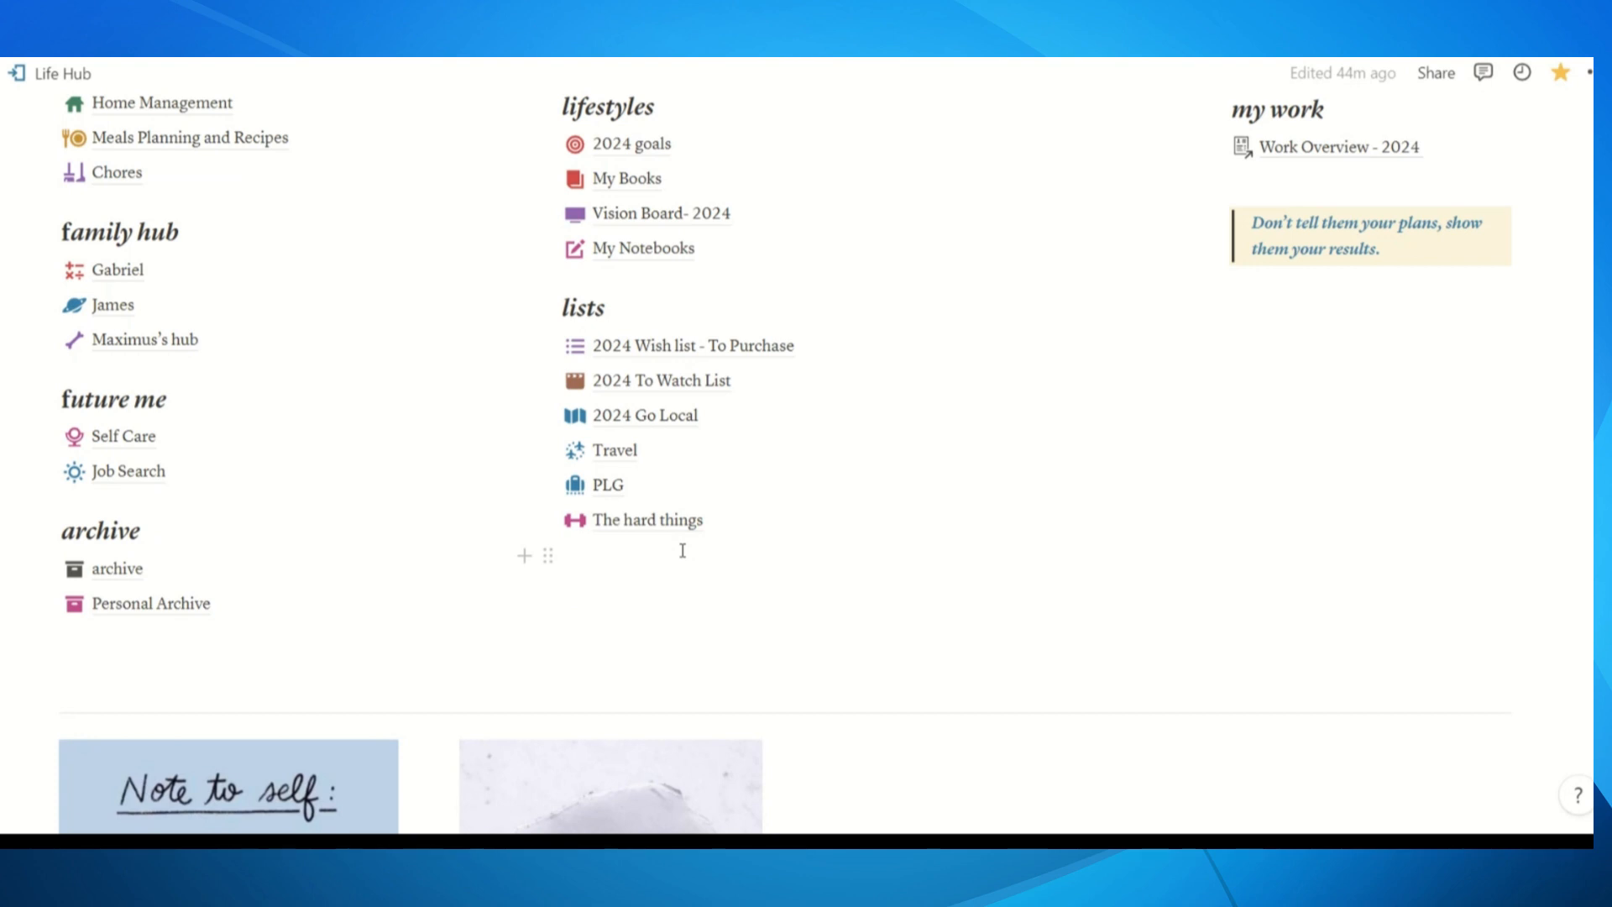
scroll(680, 554, "up", 4)
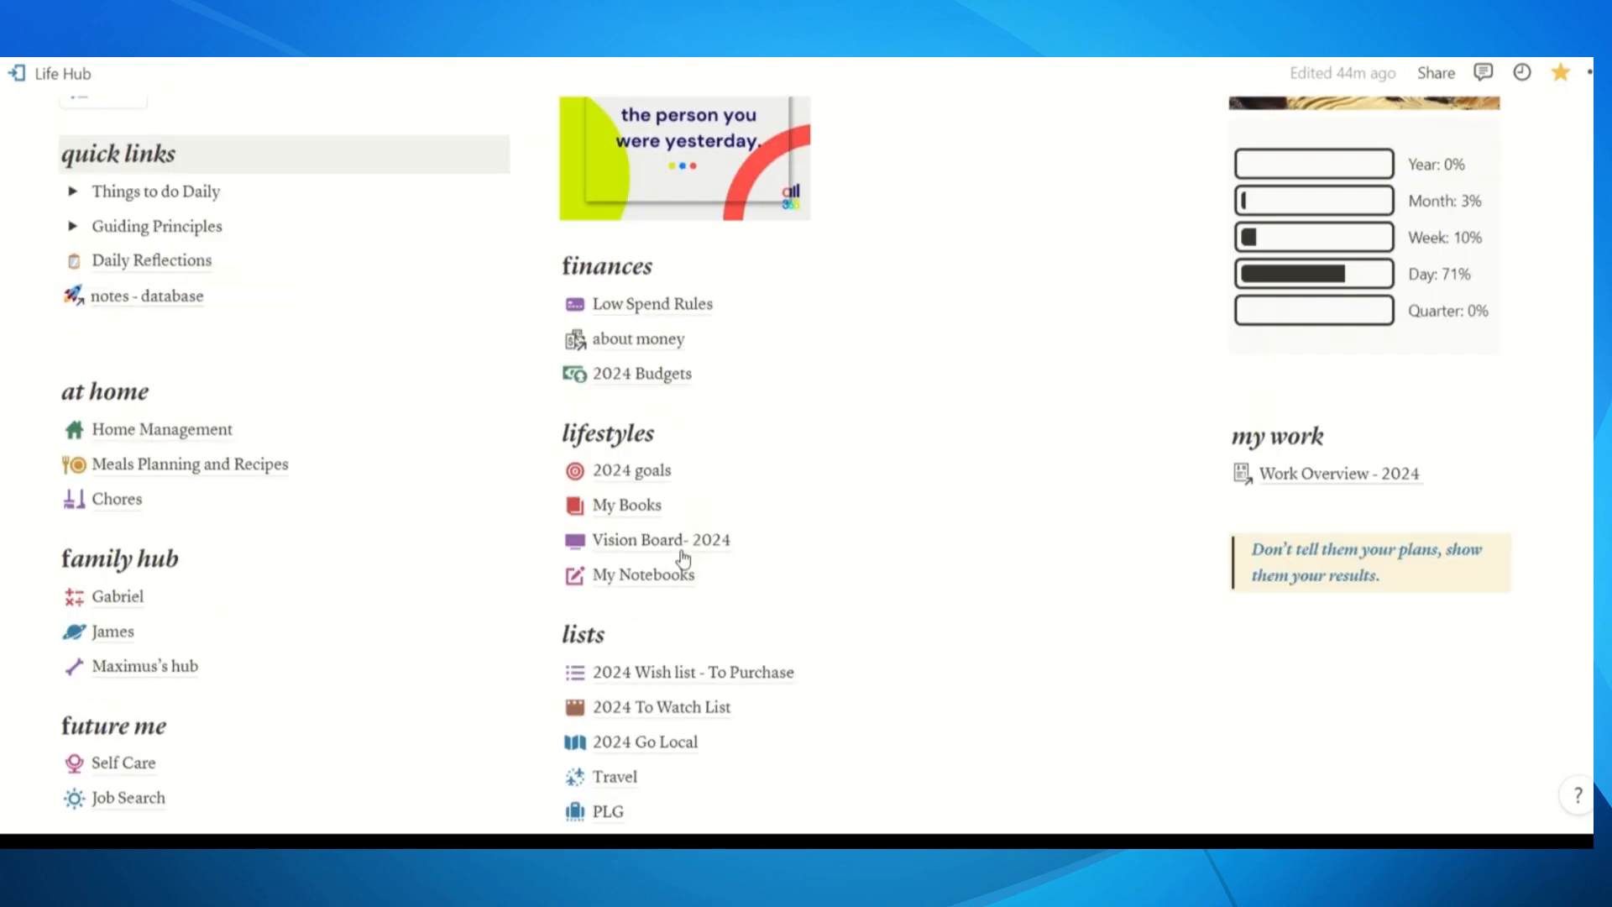
scroll(663, 557, "down", 3)
left_click(655, 631)
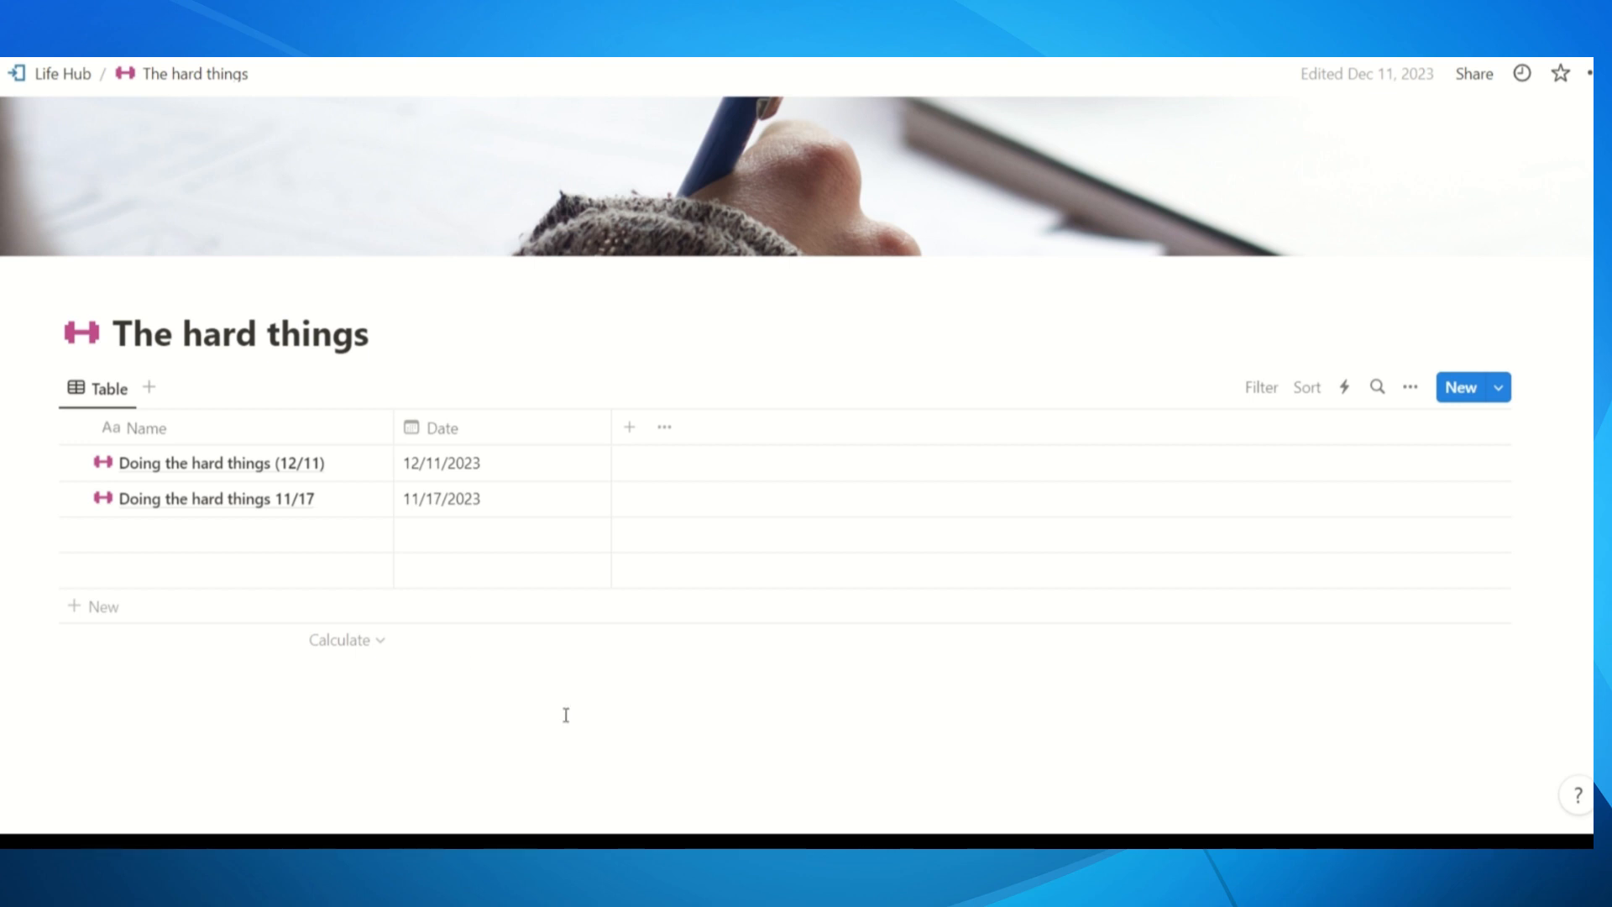
left_click(198, 465)
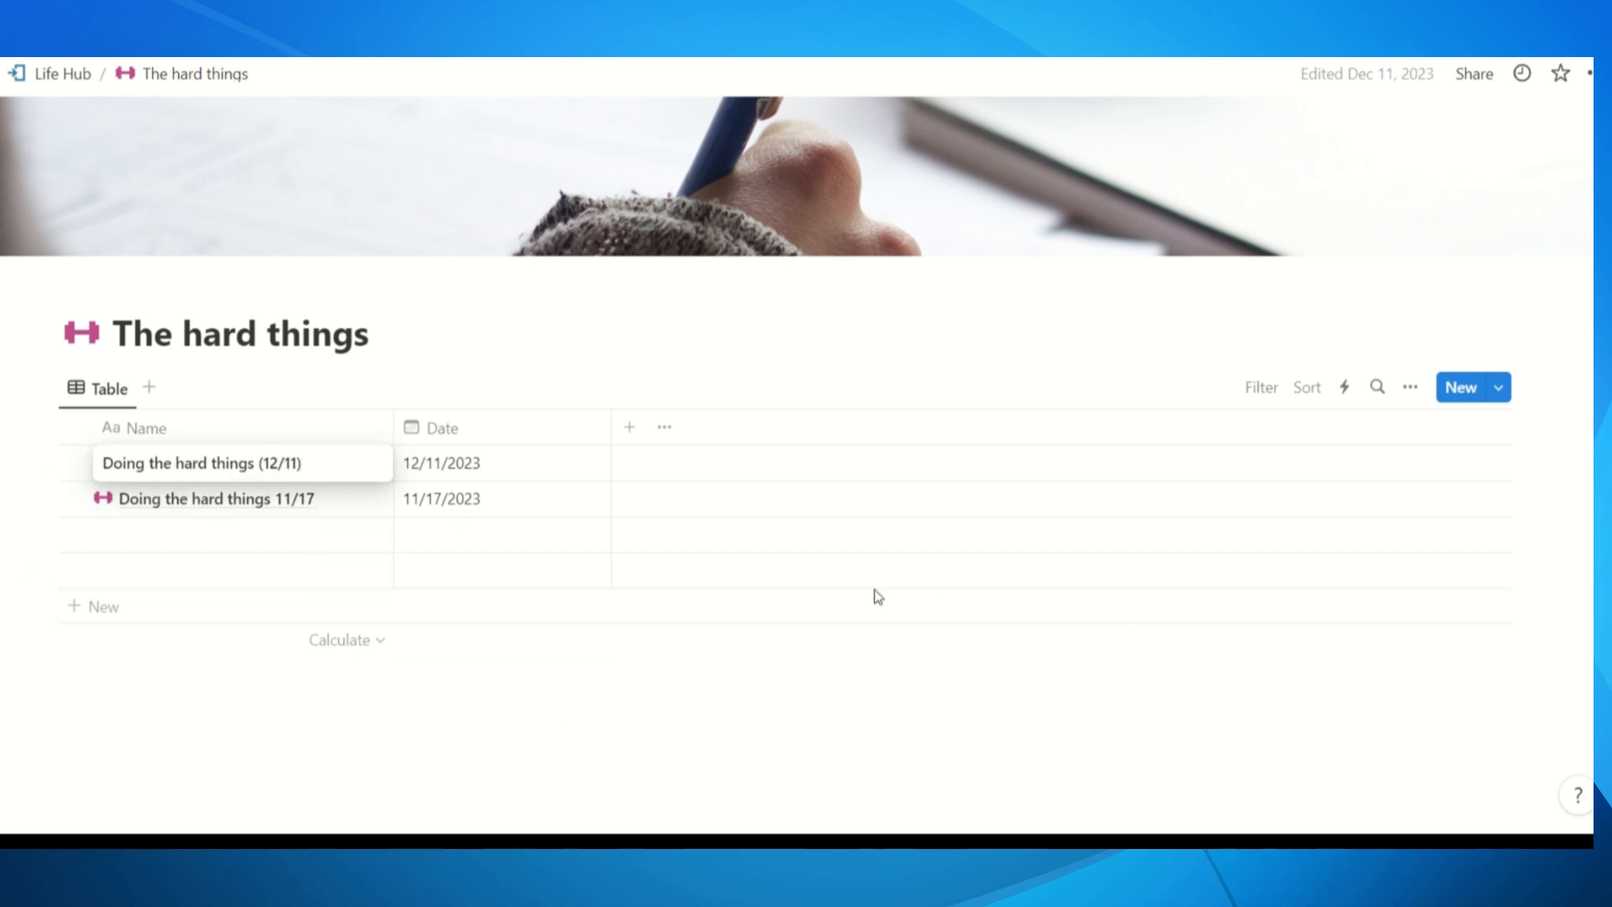
left_click(207, 720)
left_click(143, 460)
left_click(163, 682)
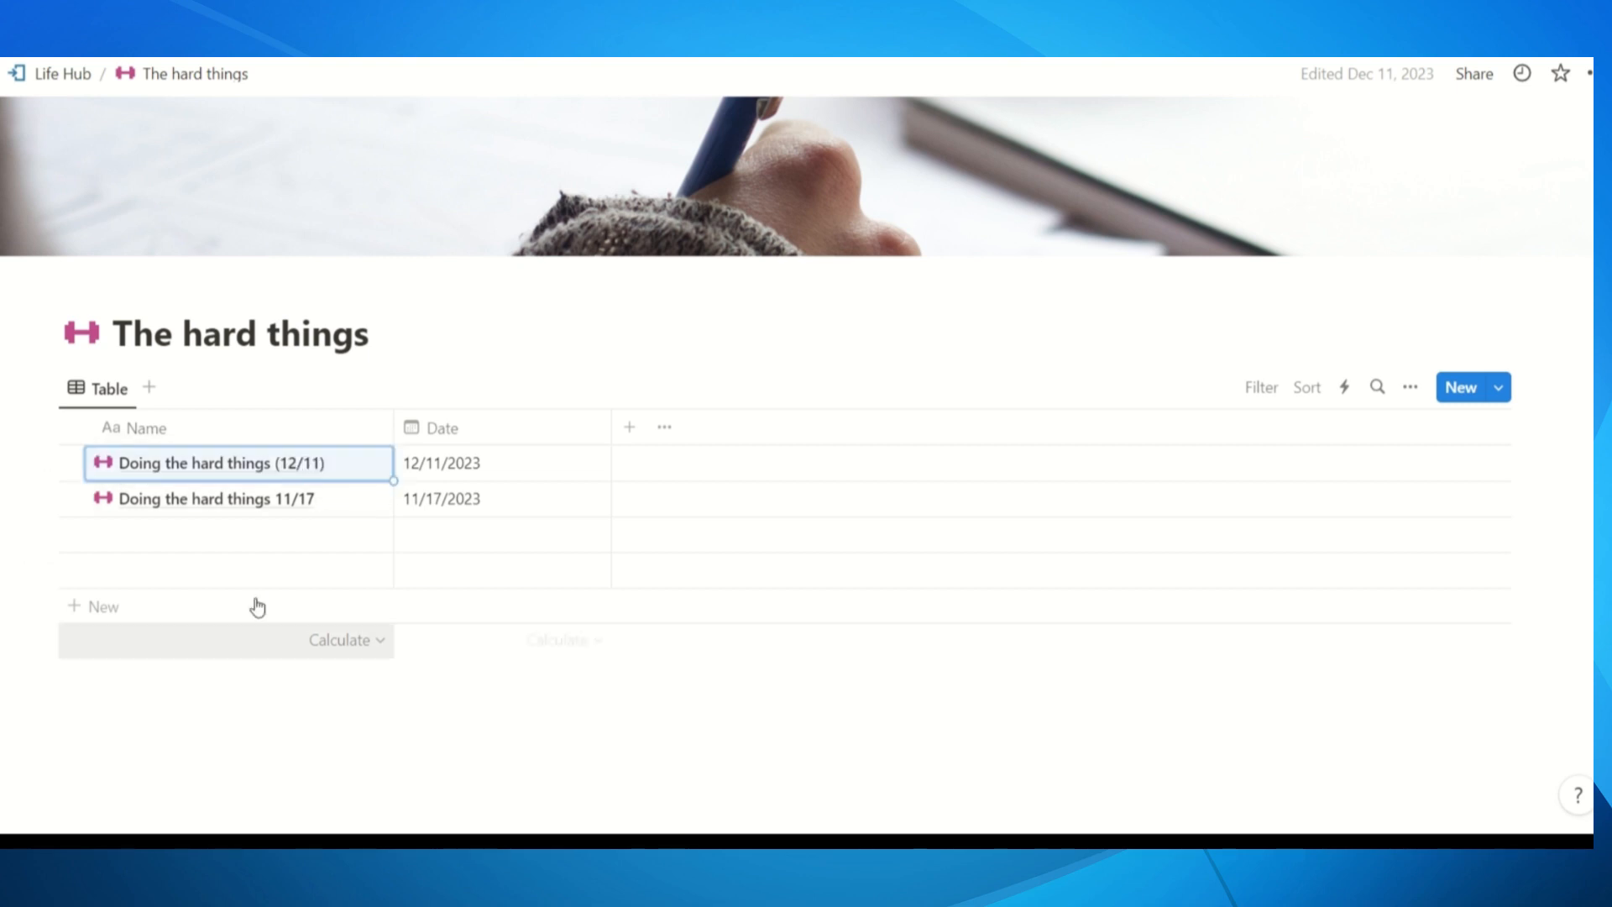
left_click(110, 463)
left_click(110, 465)
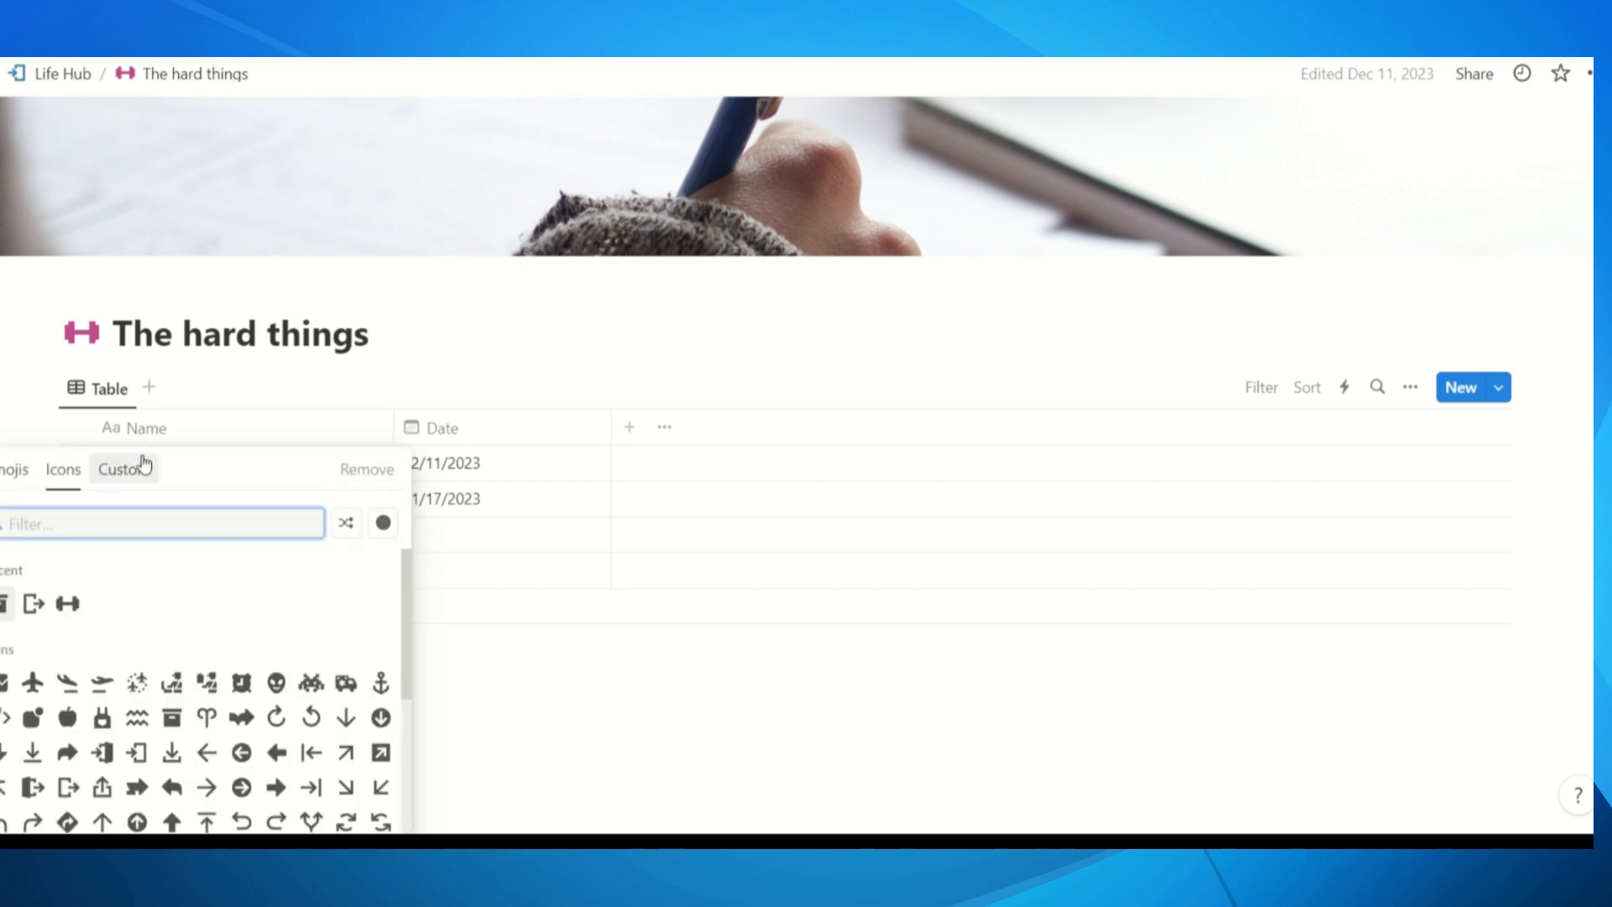
left_click(321, 395)
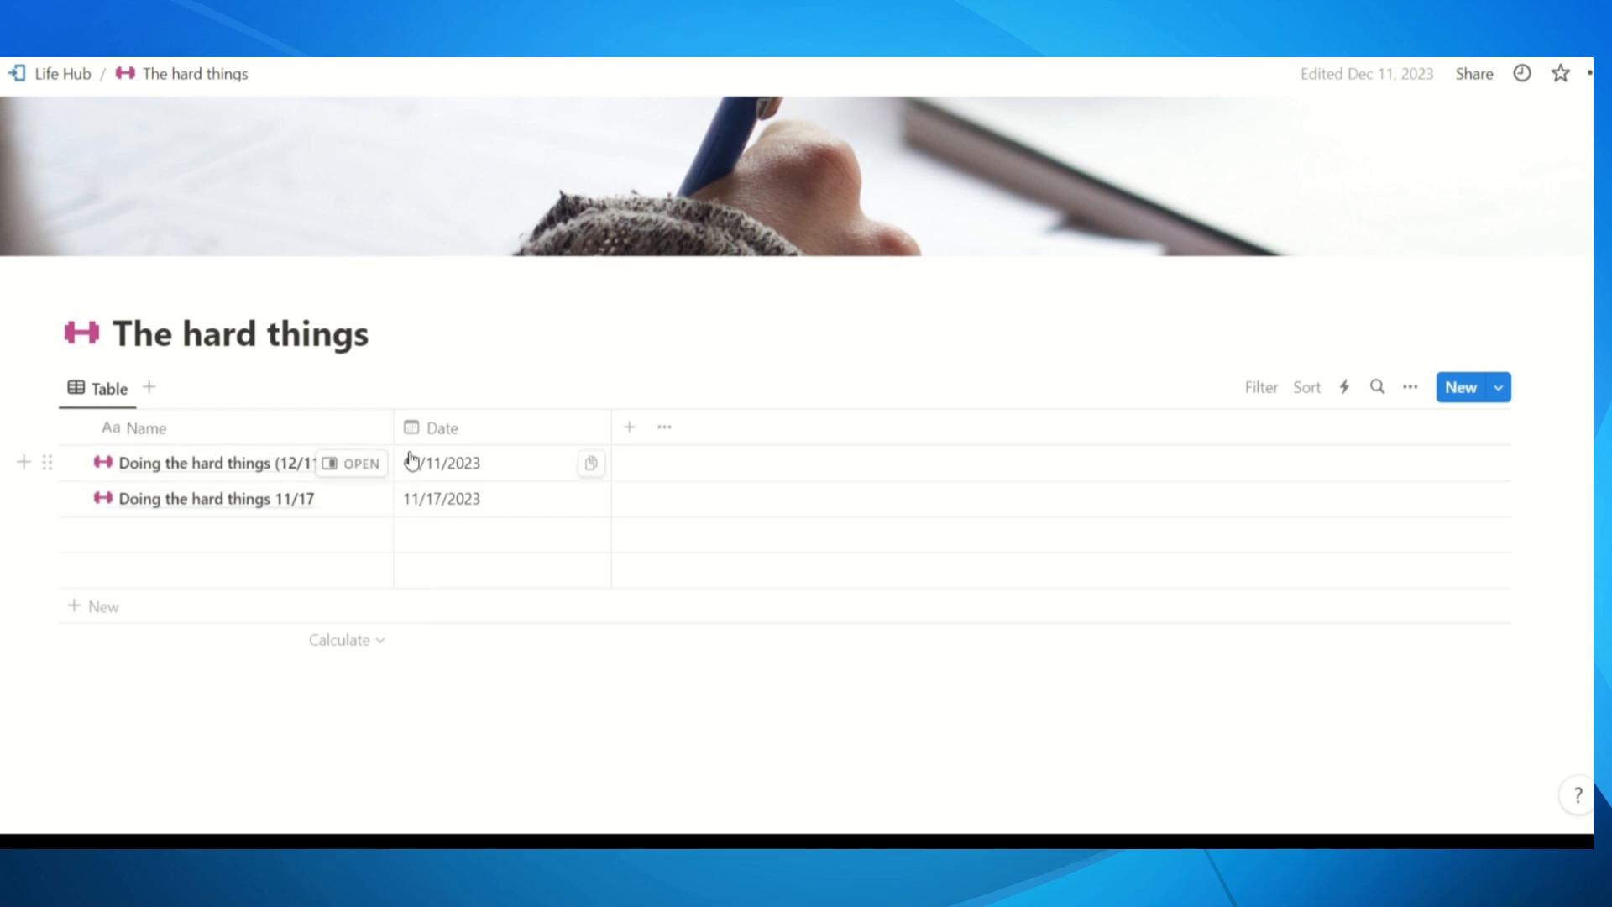
Open the Doing the hard things (12/11) entry, read its checklist, close it, and return to Life Hub
left_click(370, 463)
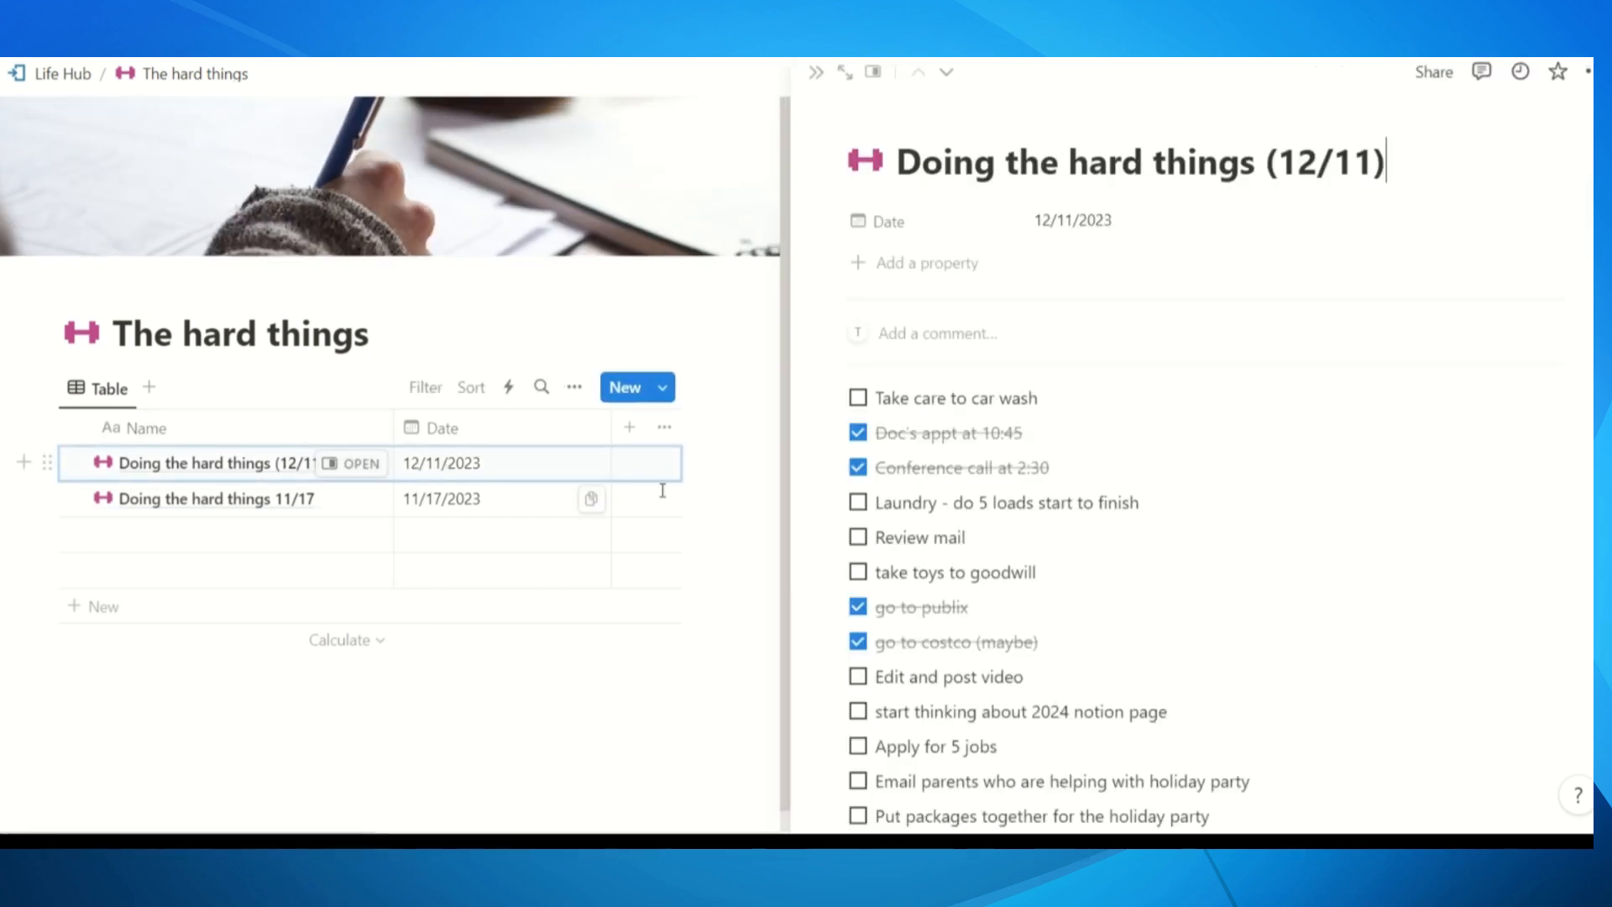
scroll(1093, 484, "down", 2)
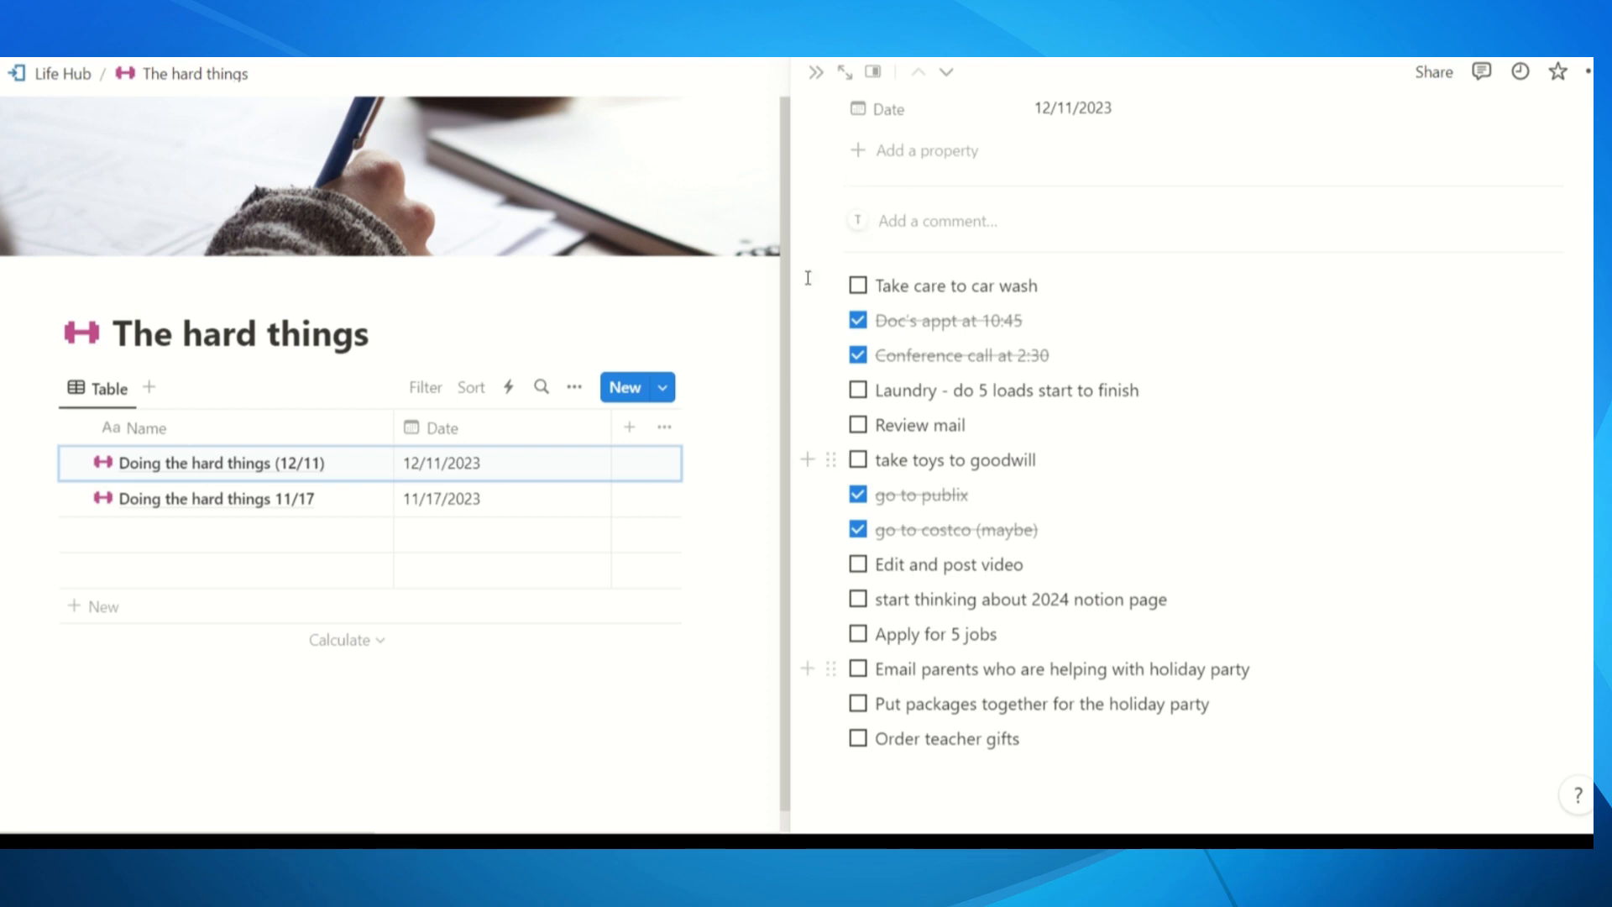
left_click(821, 78)
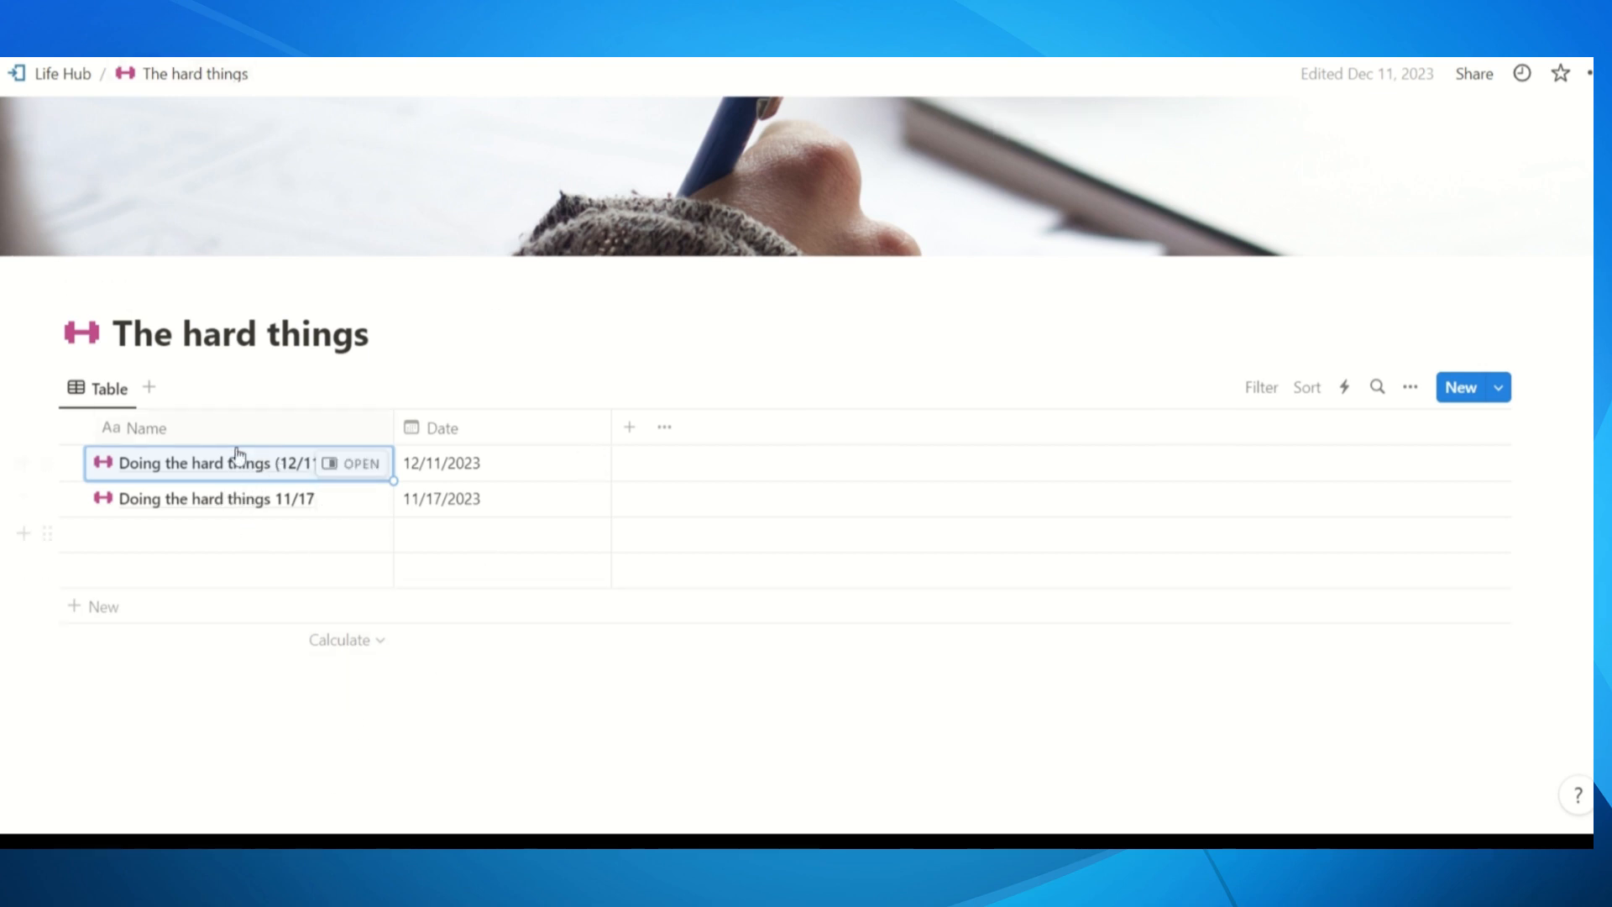
left_click(38, 80)
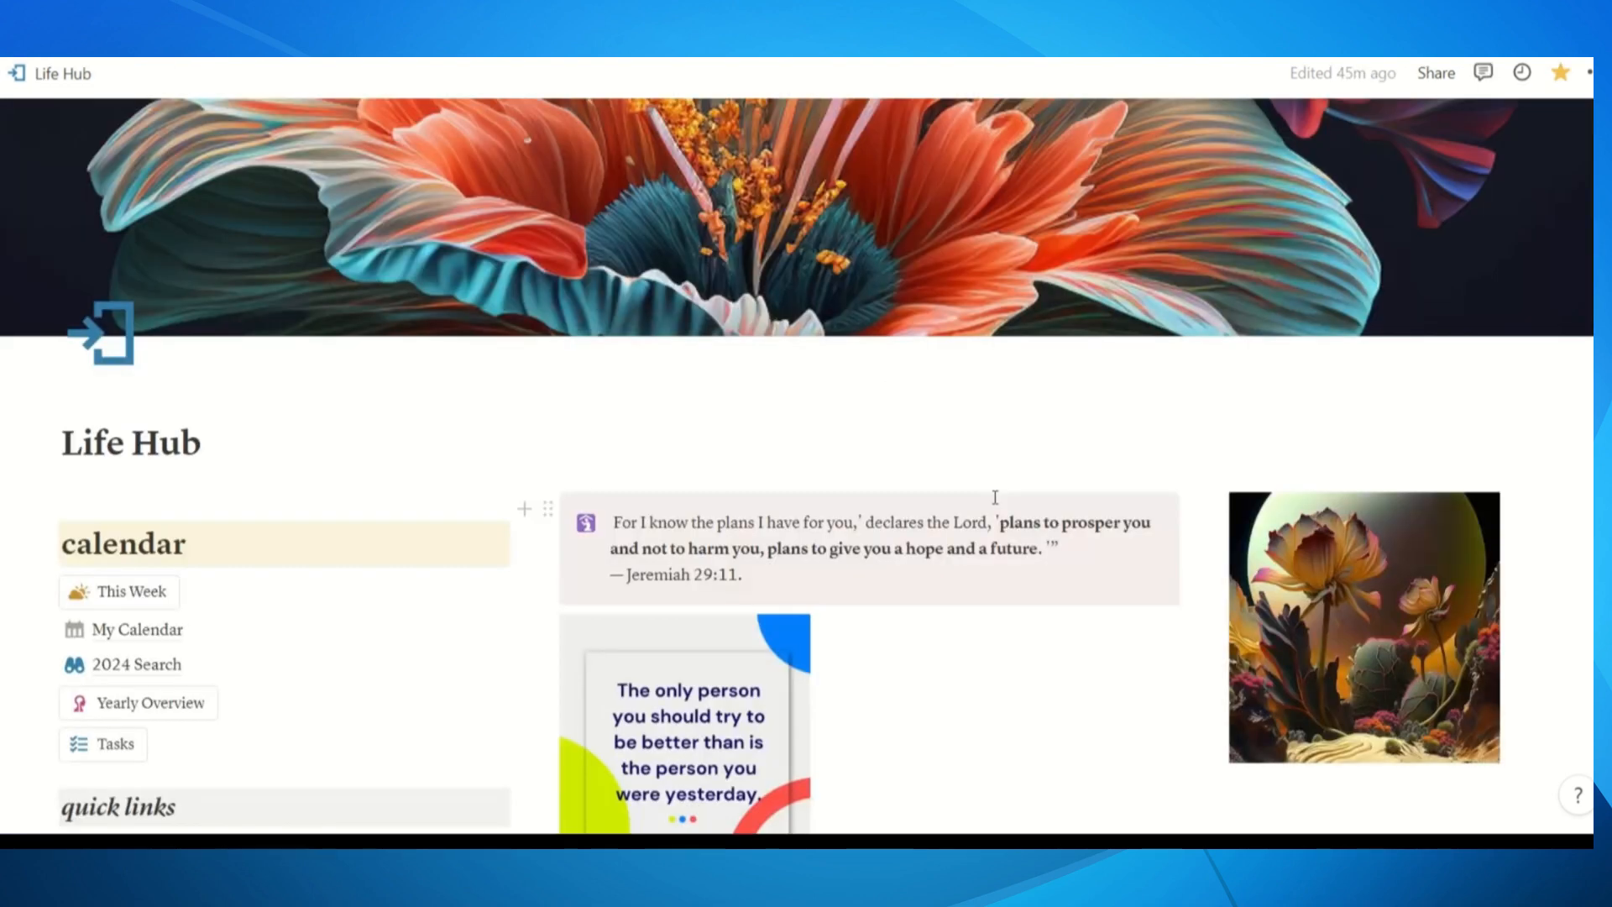
Look over Life Hub's sections, open archive to view its list of pages, and return to Life Hub
scroll(999, 507, "down", 8)
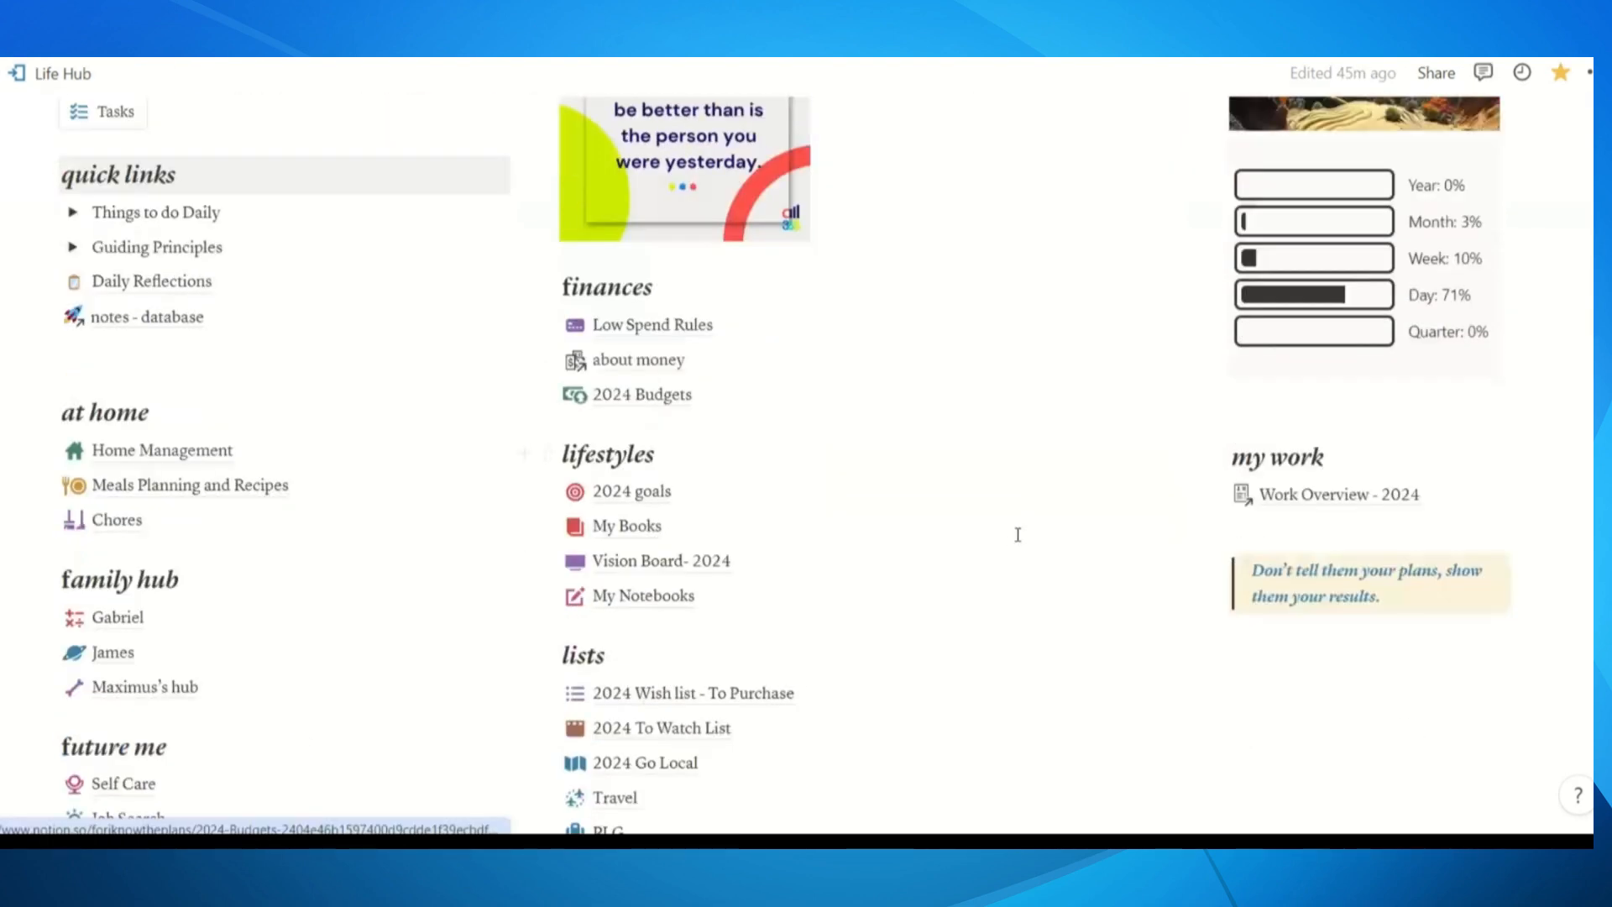
scroll(1013, 535, "down", 8)
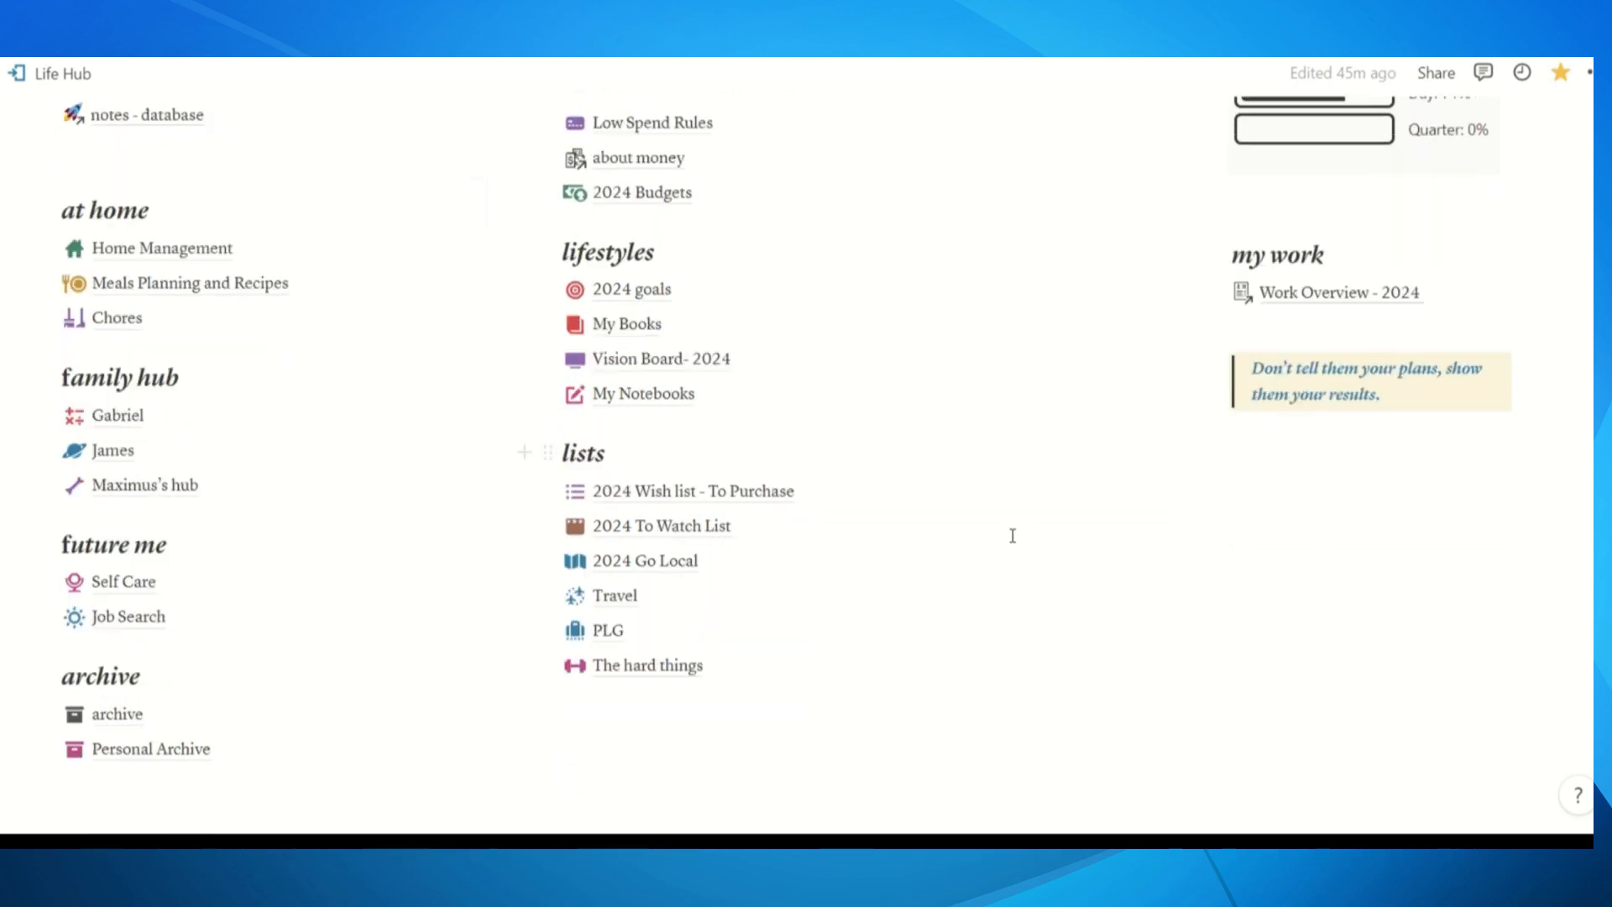
scroll(1032, 557, "up", 5)
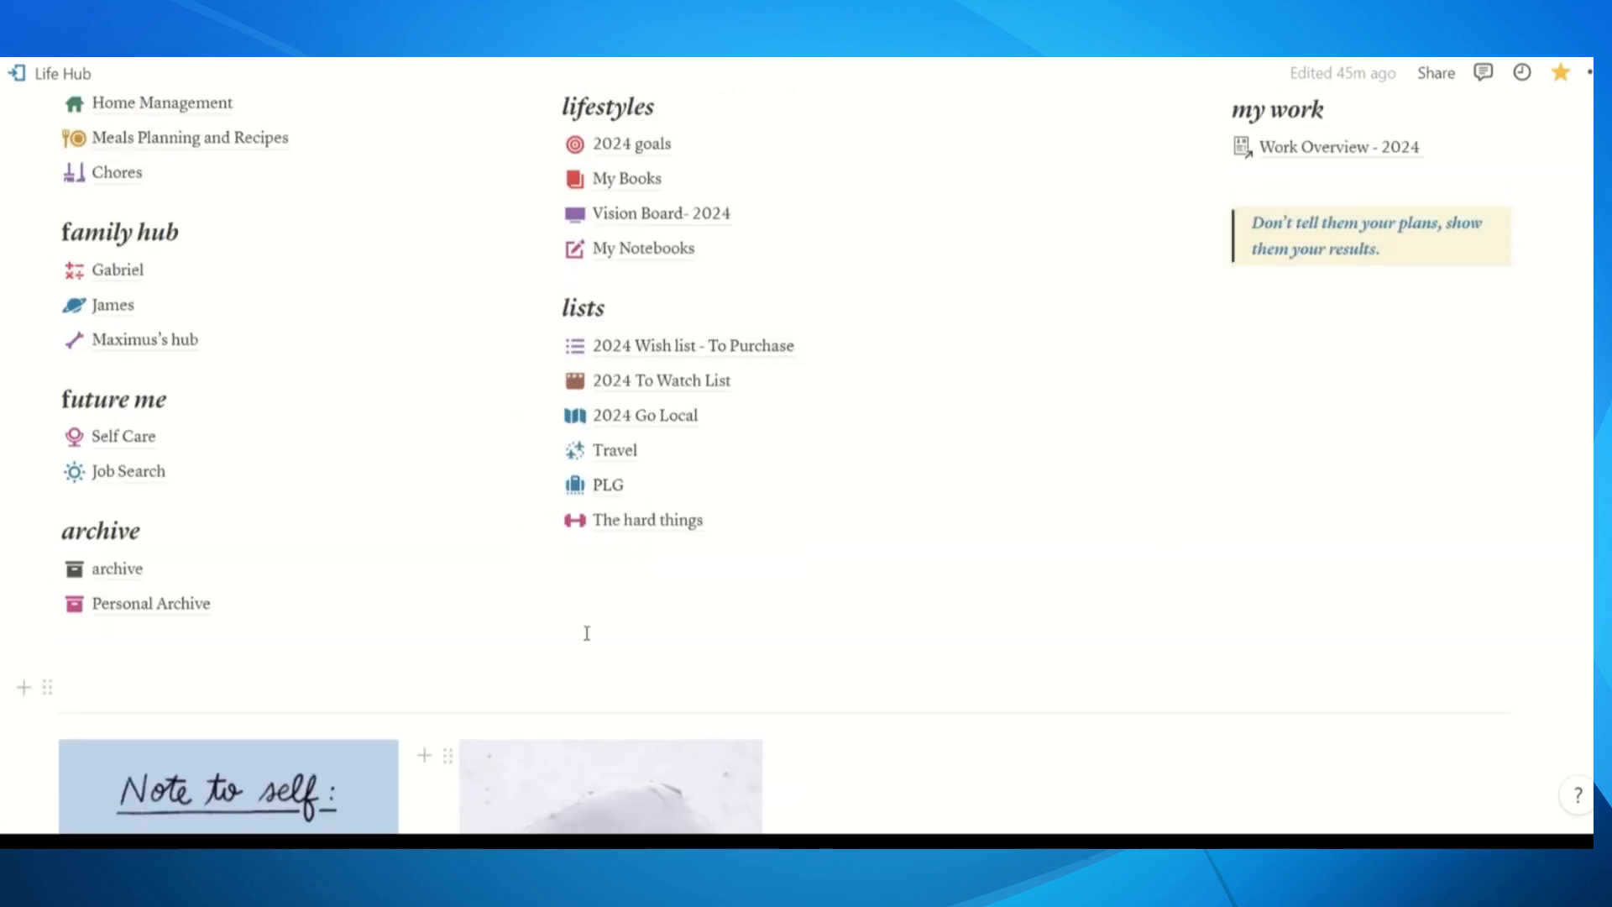
scroll(1349, 632, "up", 10)
scroll(1350, 631, "down", 3)
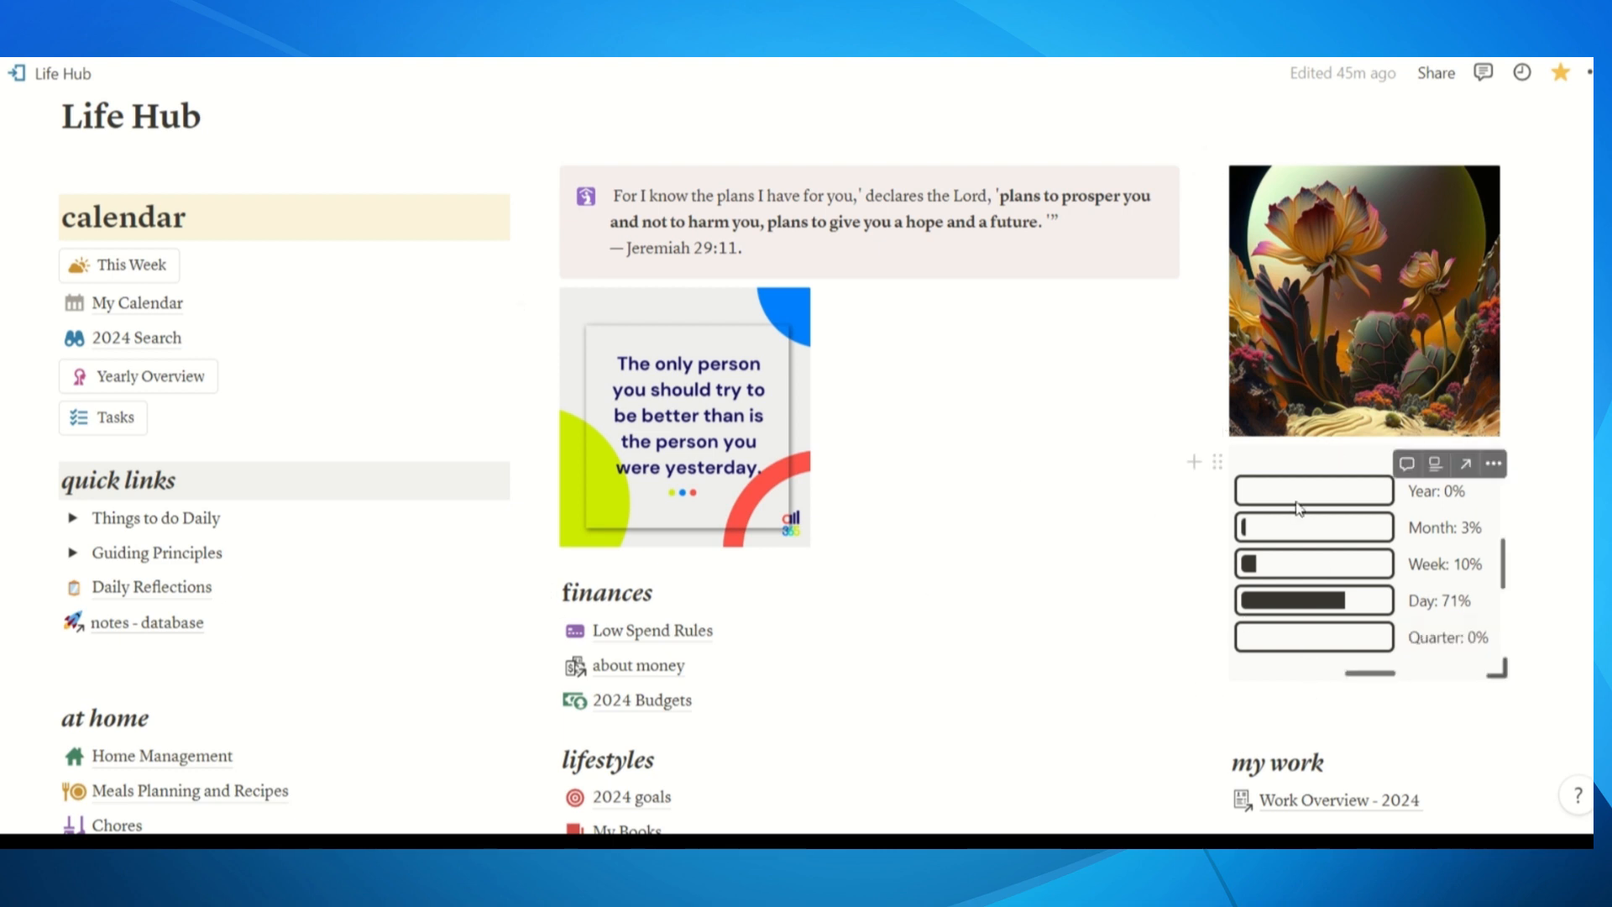
scroll(842, 555, "down", 3)
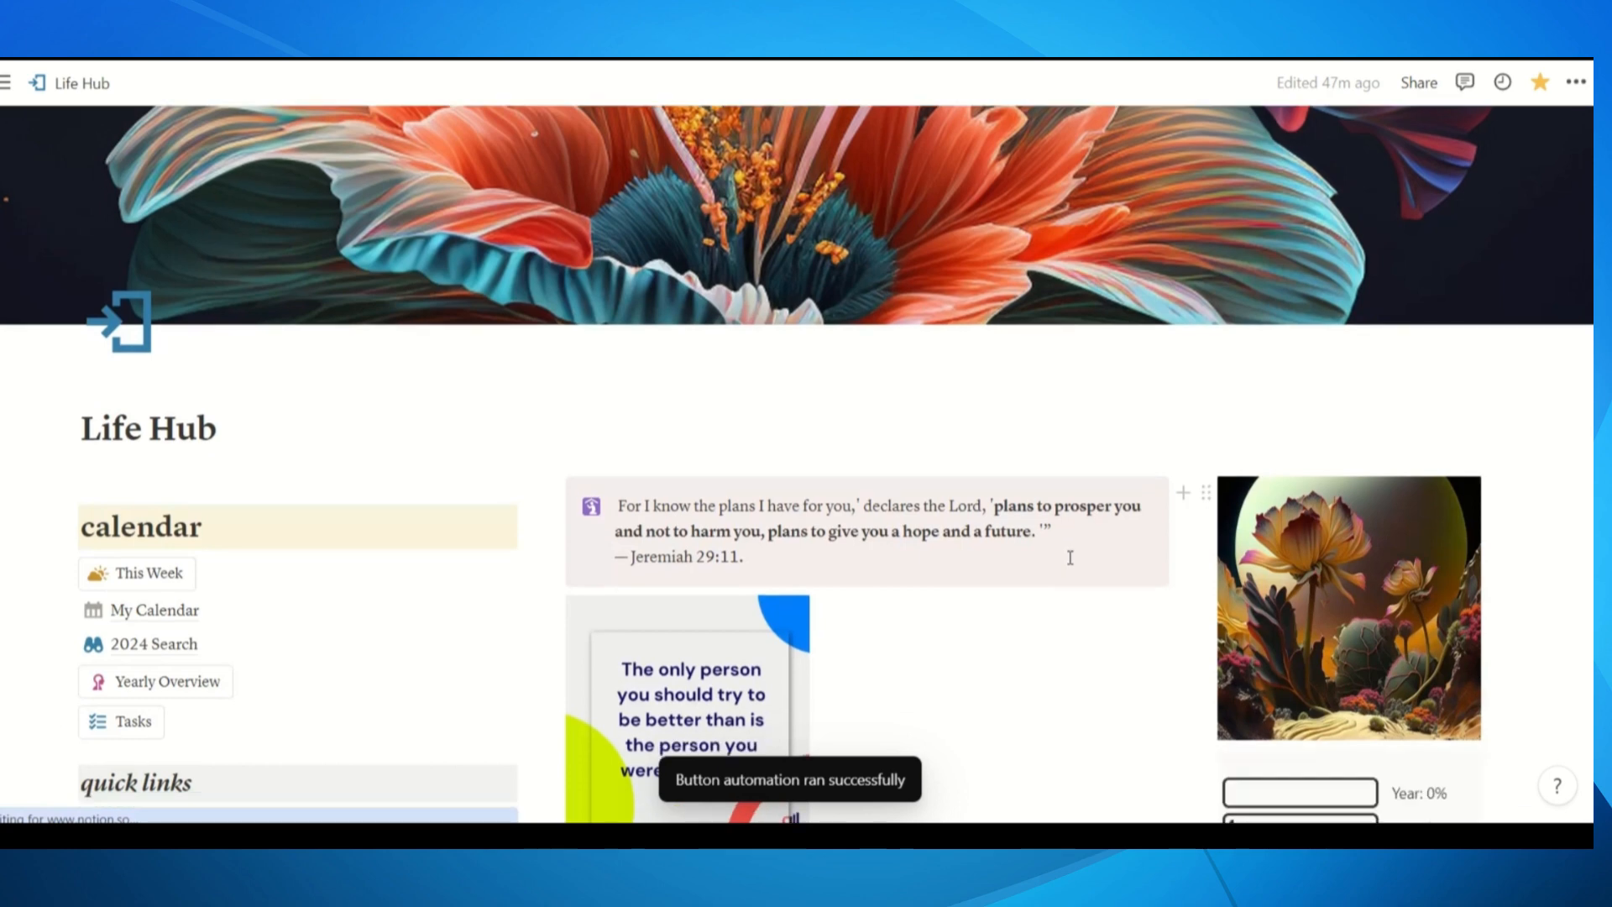
scroll(1069, 561, "down", 15)
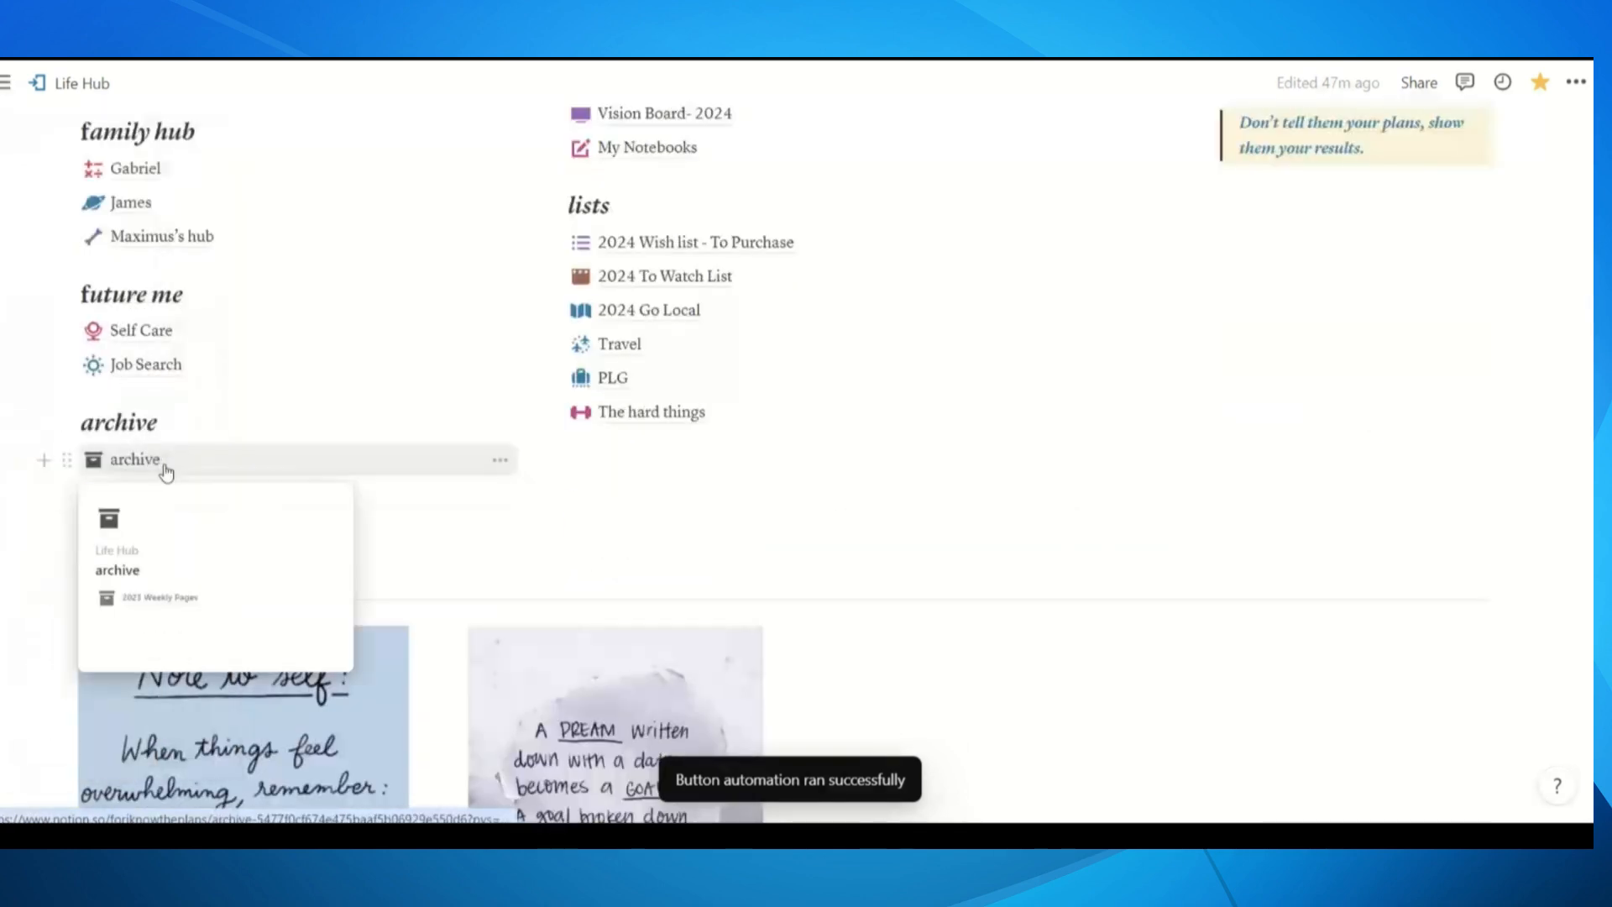
left_click(143, 461)
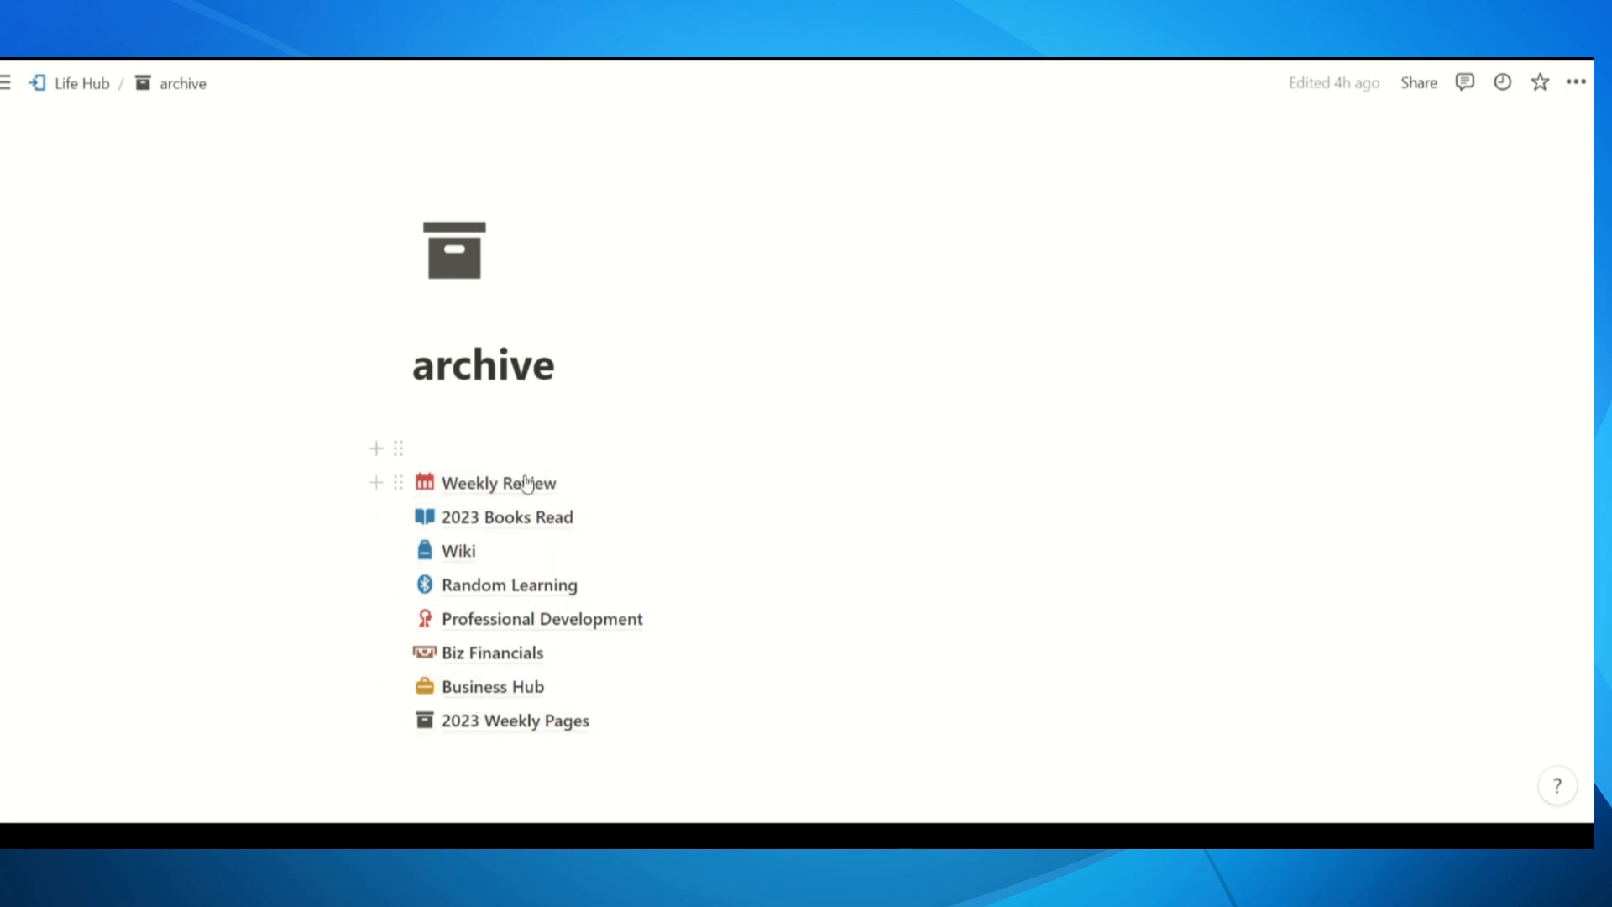
left_click(78, 92)
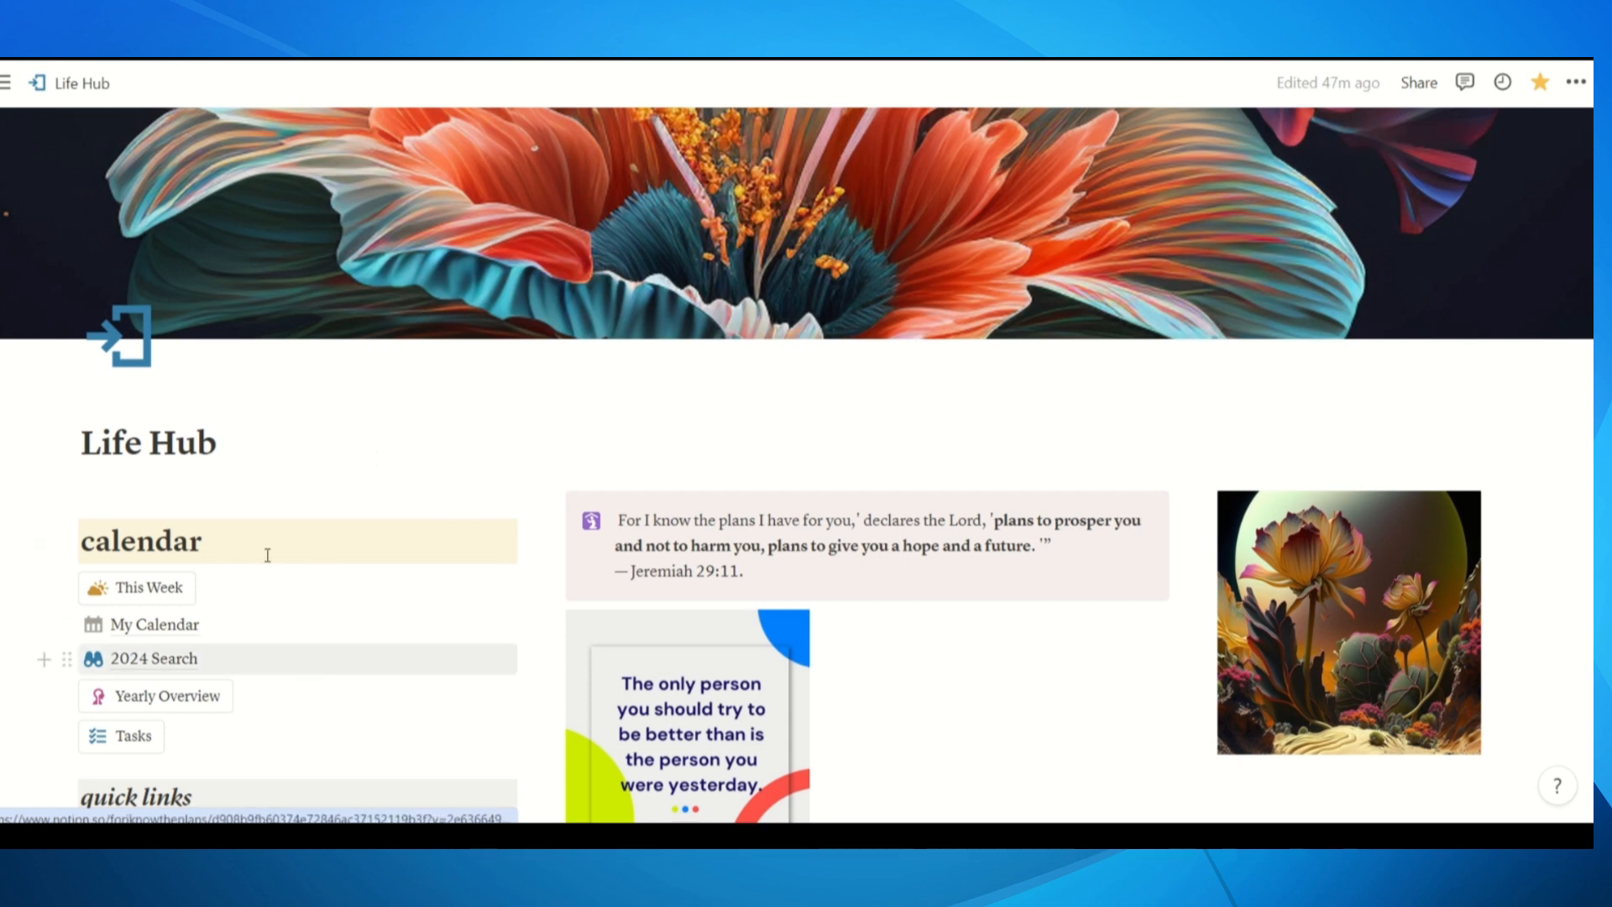
Open 2023 Weekly Pages inside Life Hub's archive page, examine the stored weekly plans, and return to Life Hub
scroll(172, 638, "down", 3)
scroll(172, 643, "down", 10)
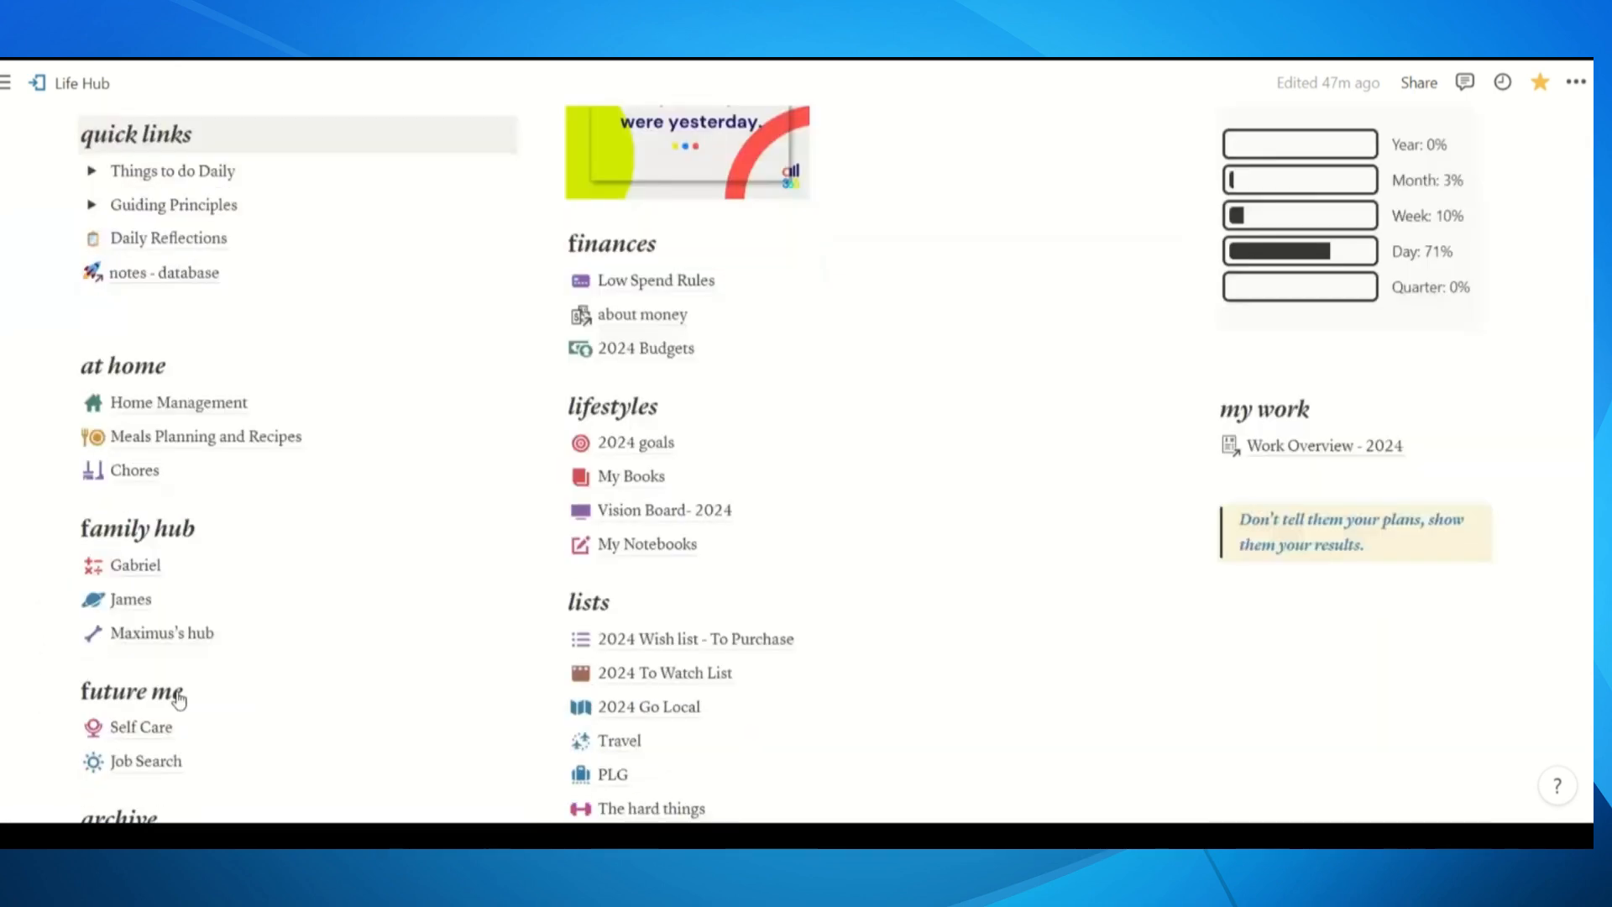
left_click(124, 356)
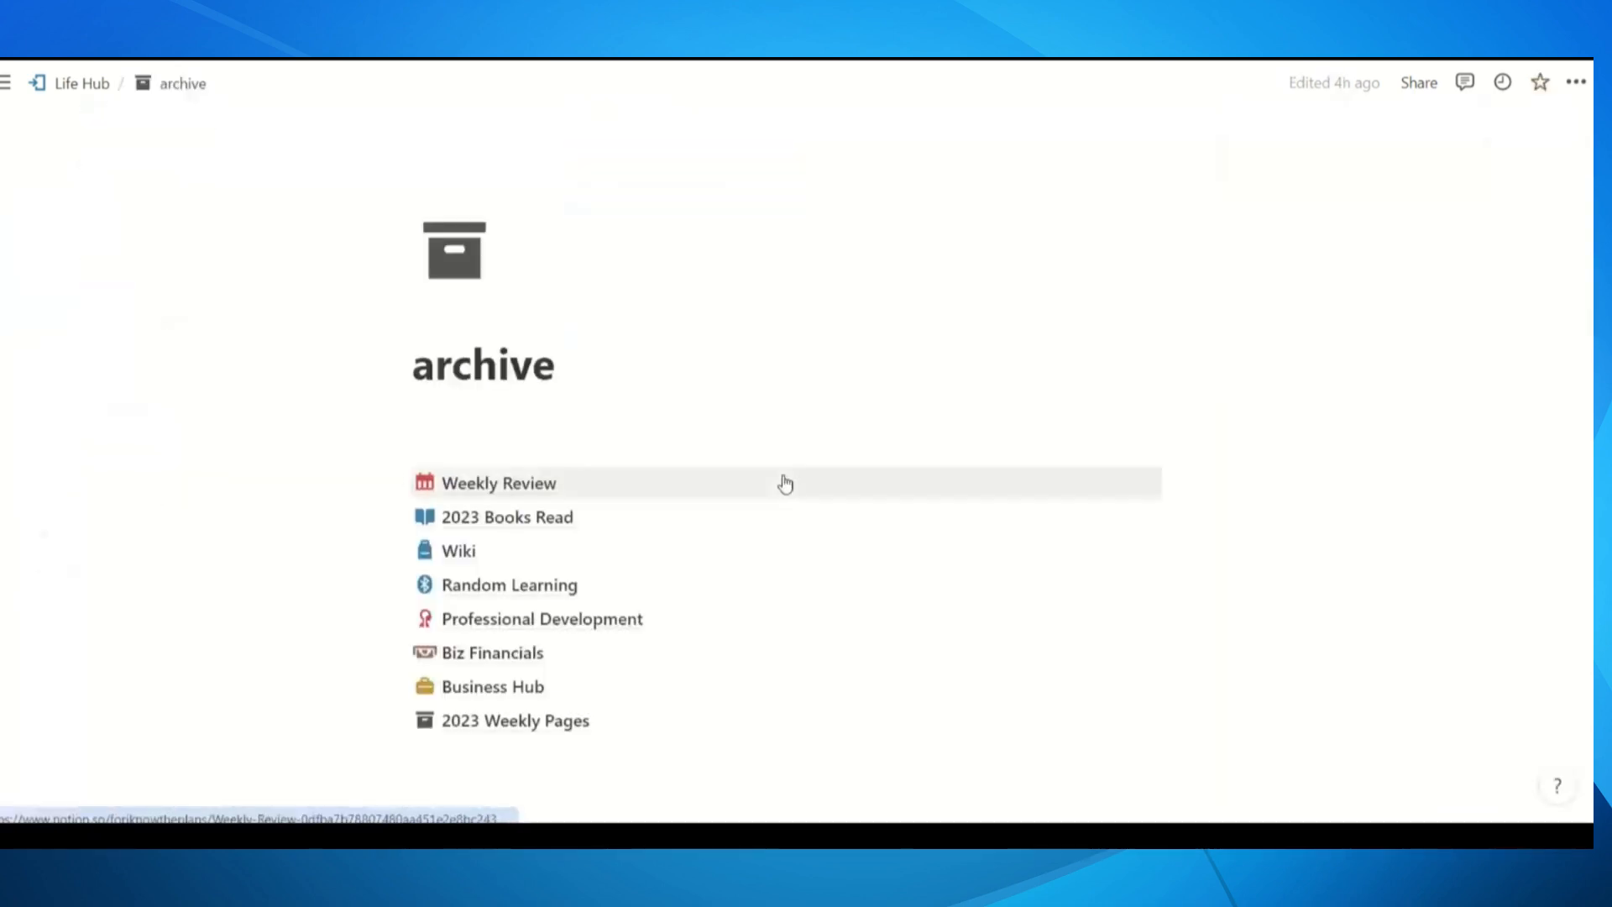
left_click(506, 724)
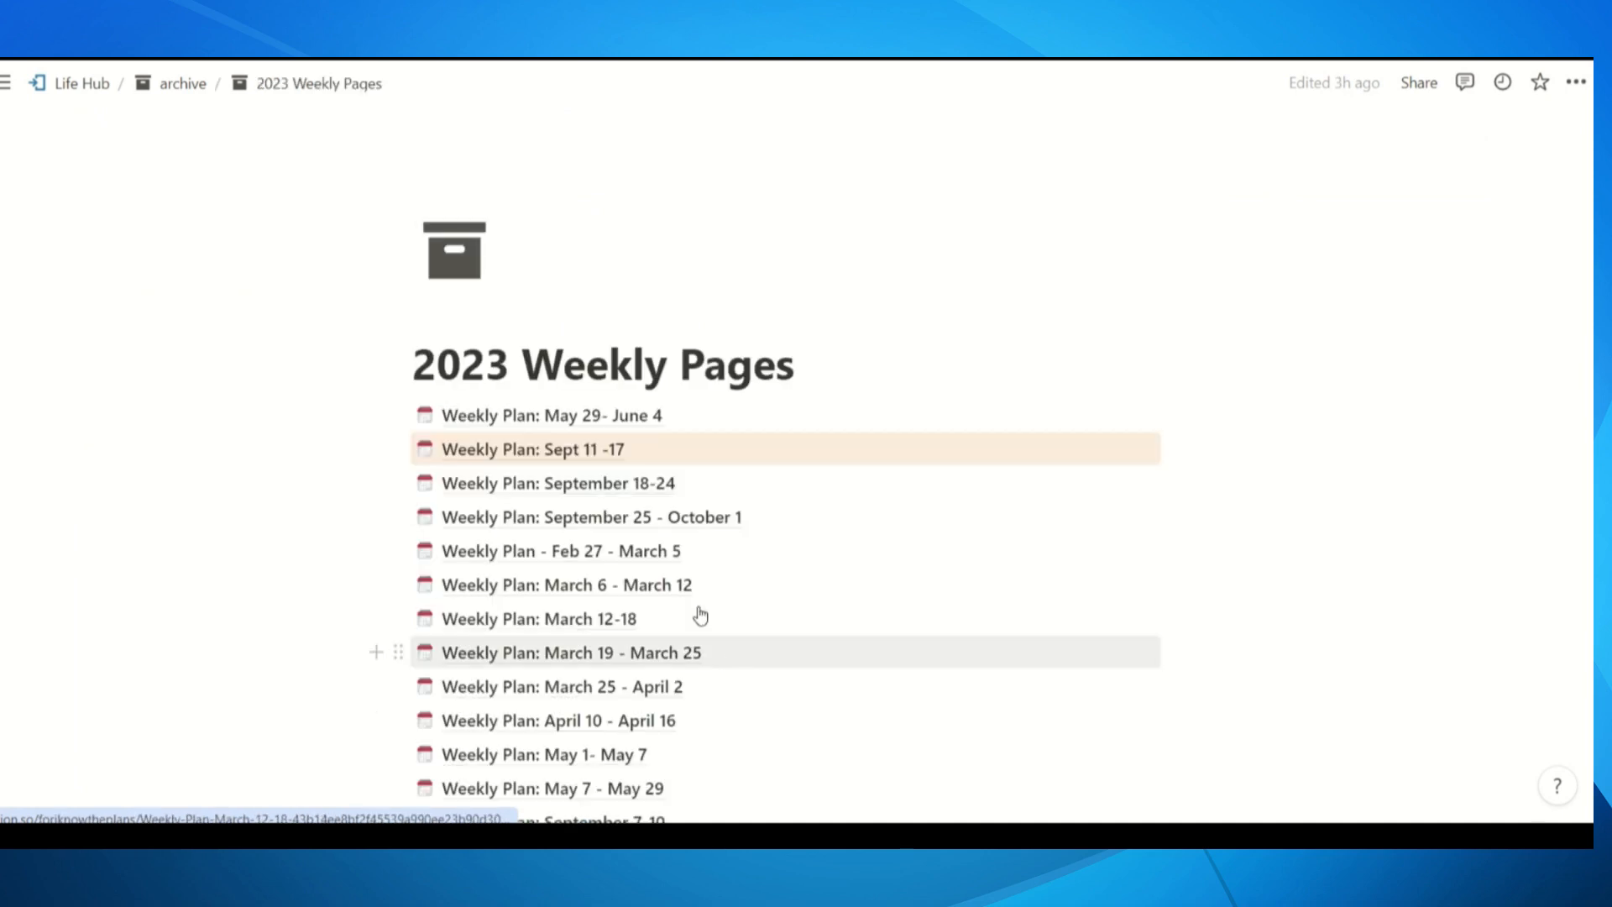
scroll(618, 722, "down", 9)
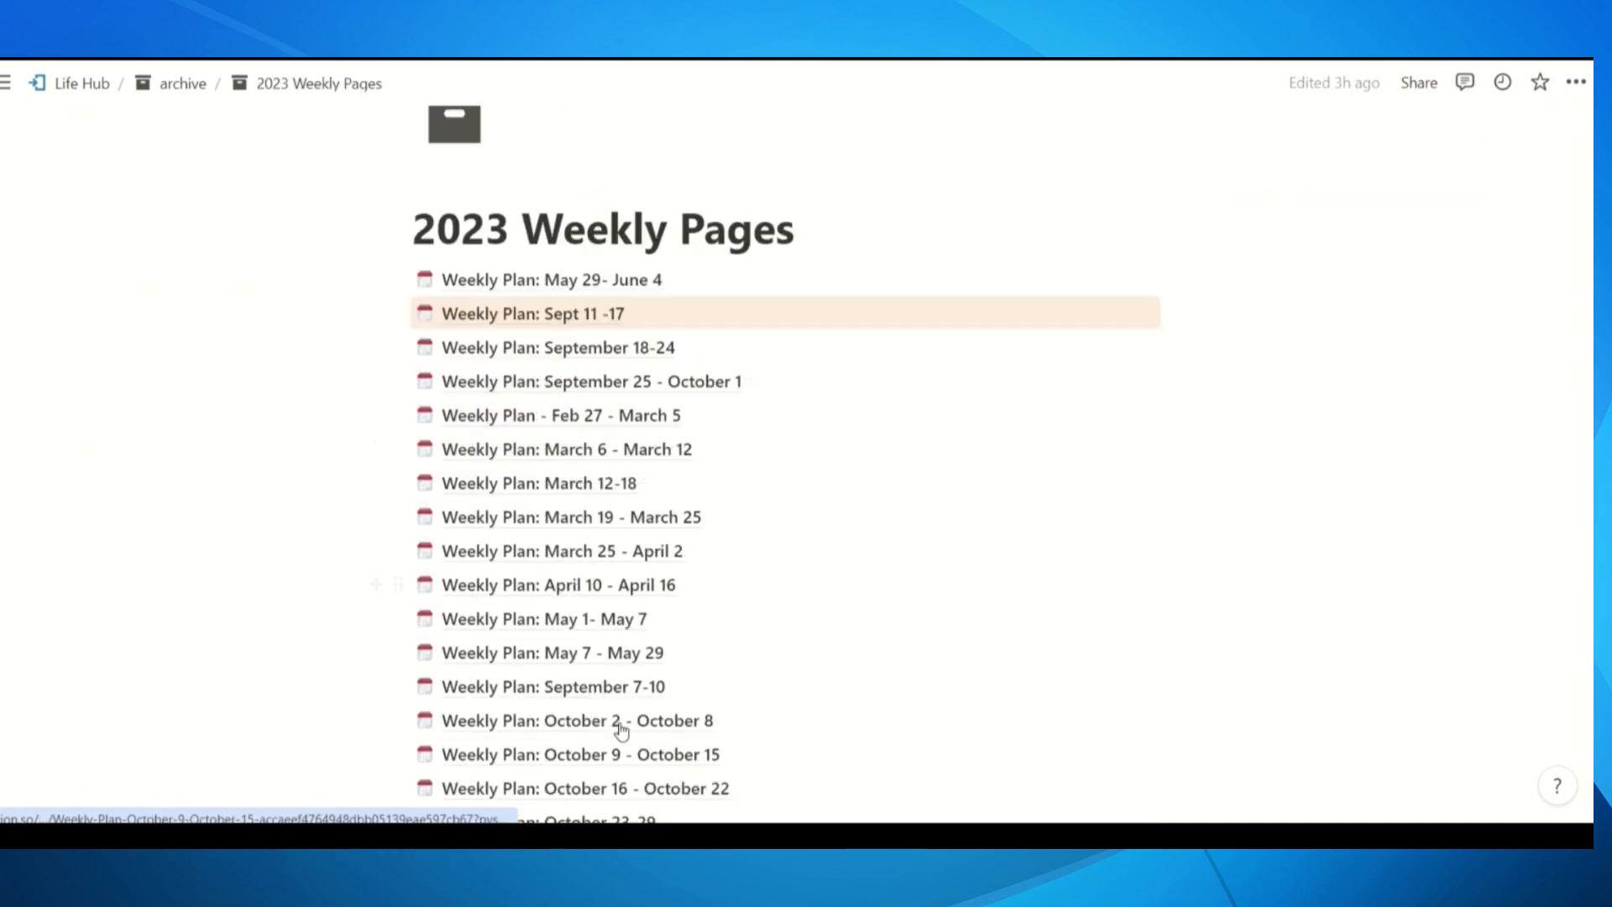
scroll(597, 612, "up", 4)
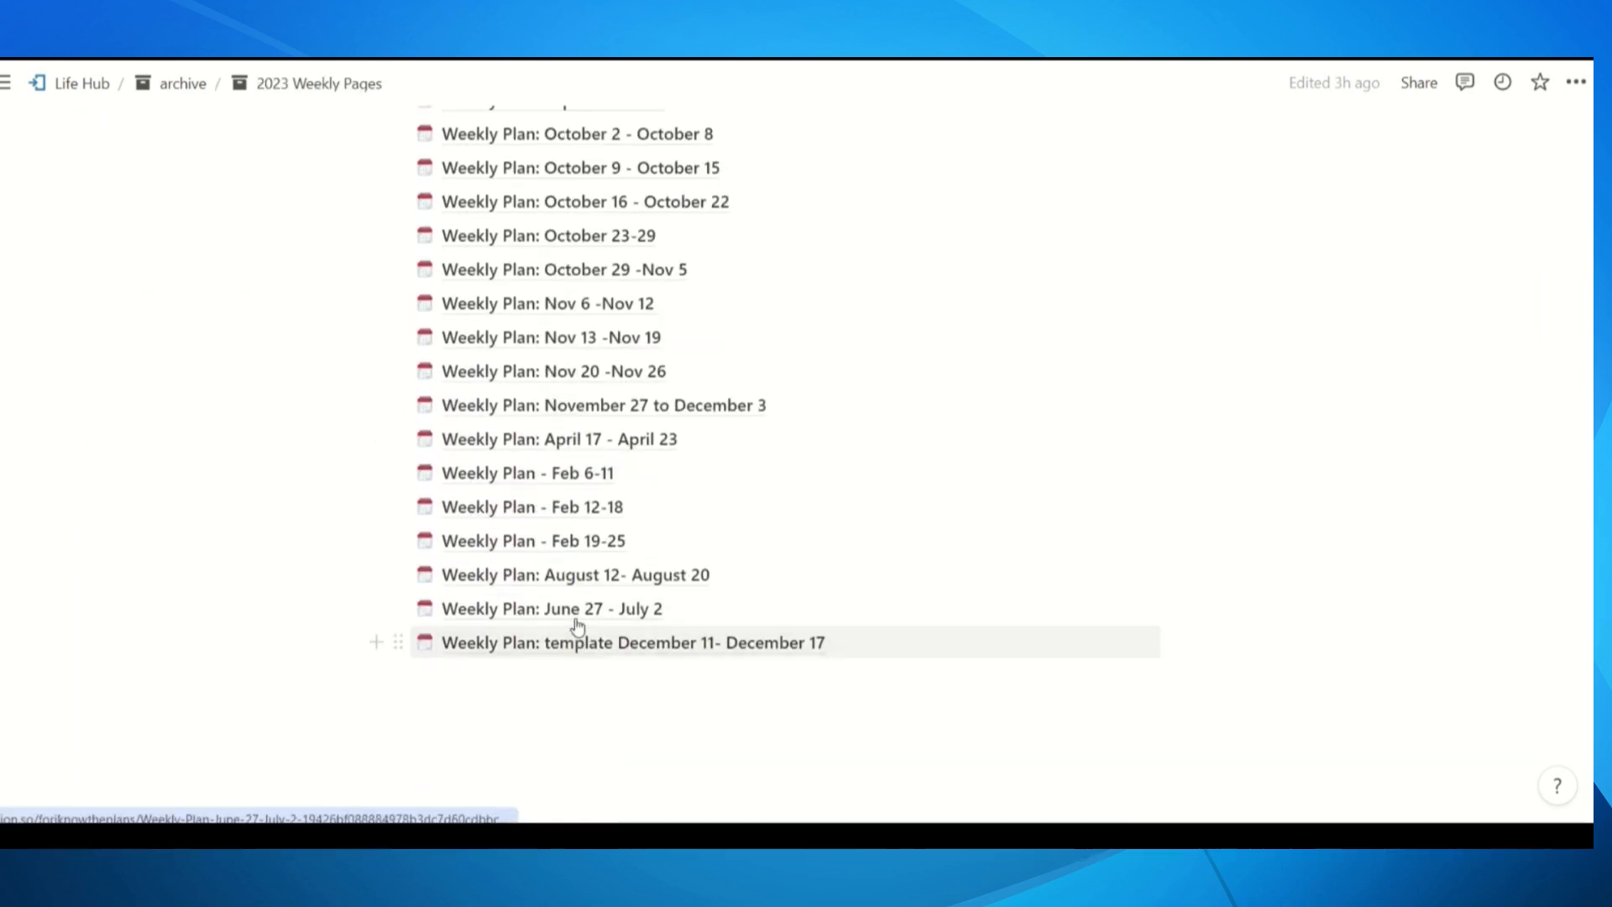
scroll(638, 619, "up", 5)
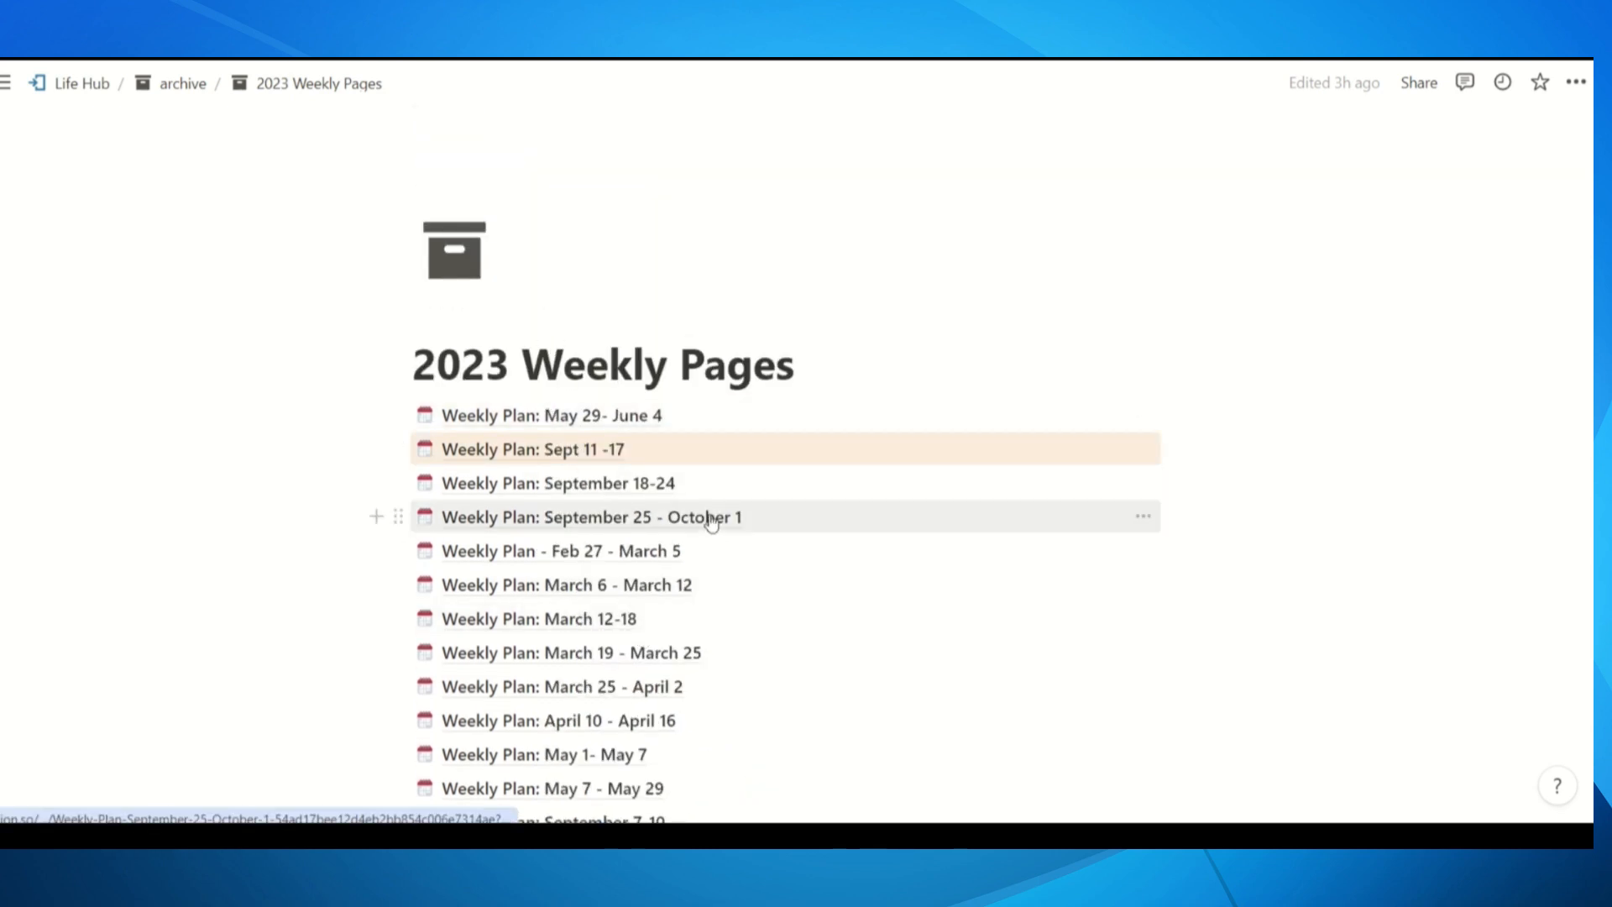
scroll(538, 487, "down", 8)
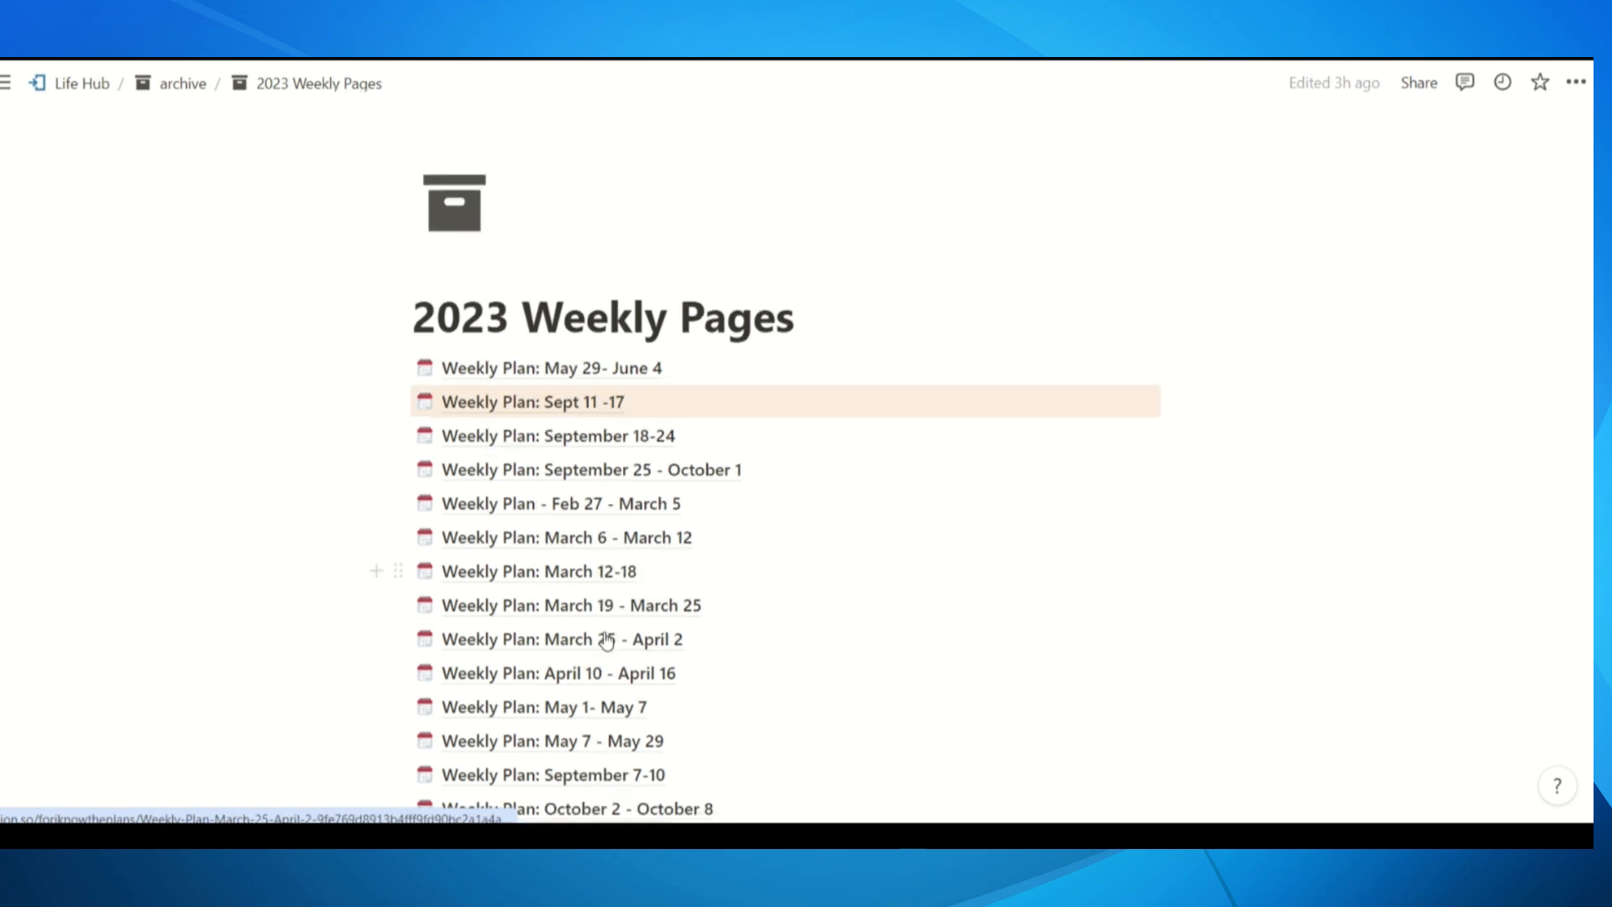
scroll(596, 567, "up", 8)
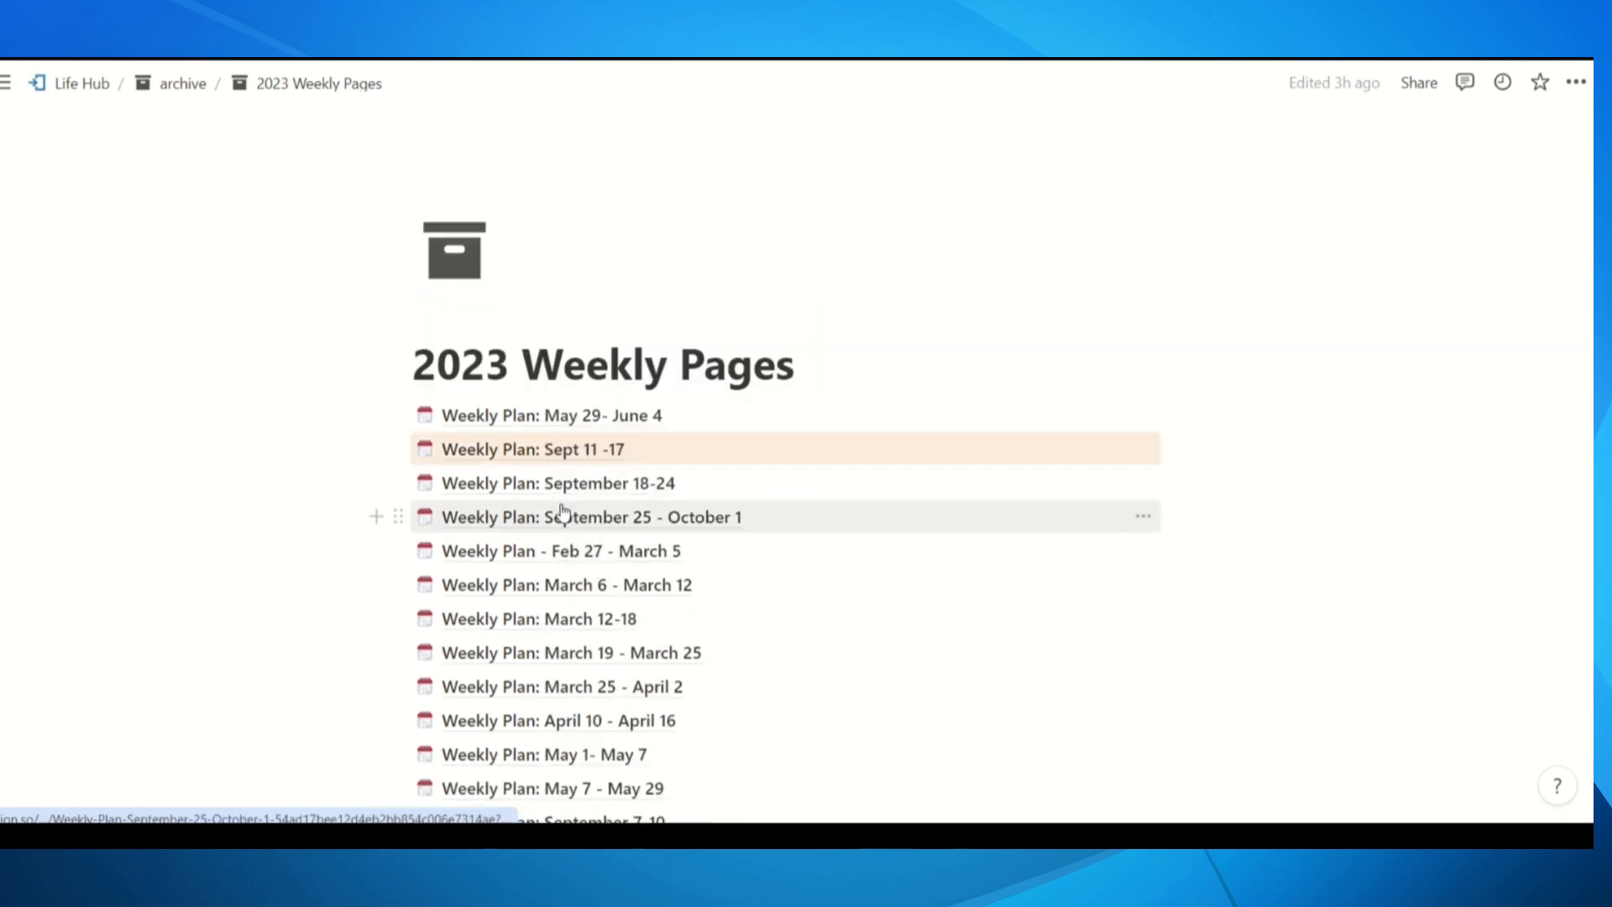
left_click(181, 84)
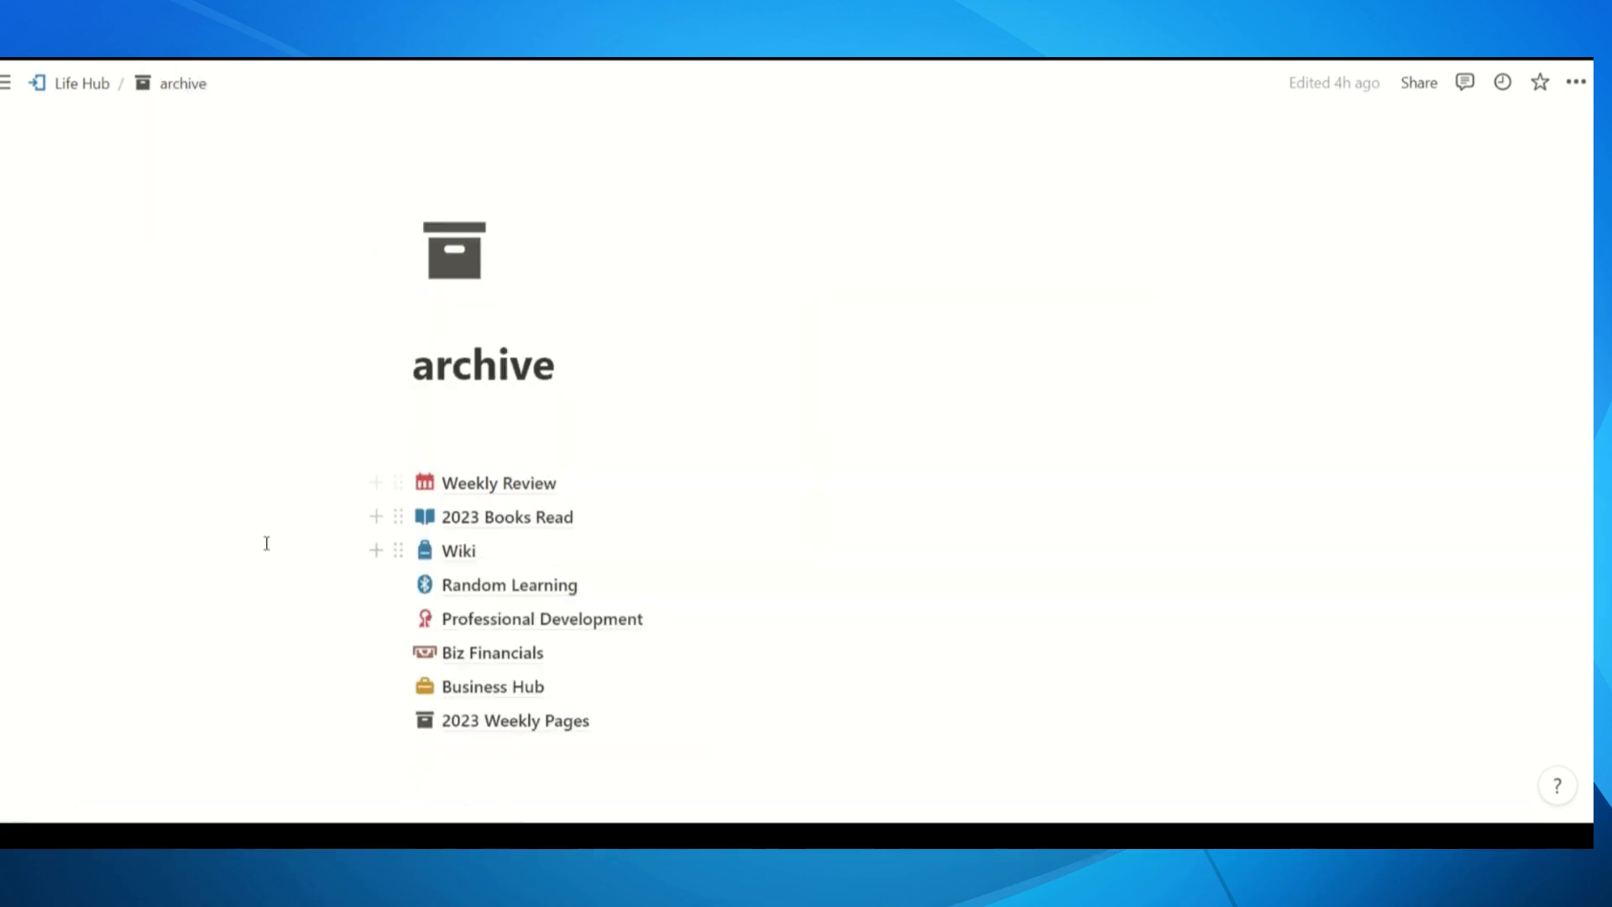
scroll(267, 546, "down", 2)
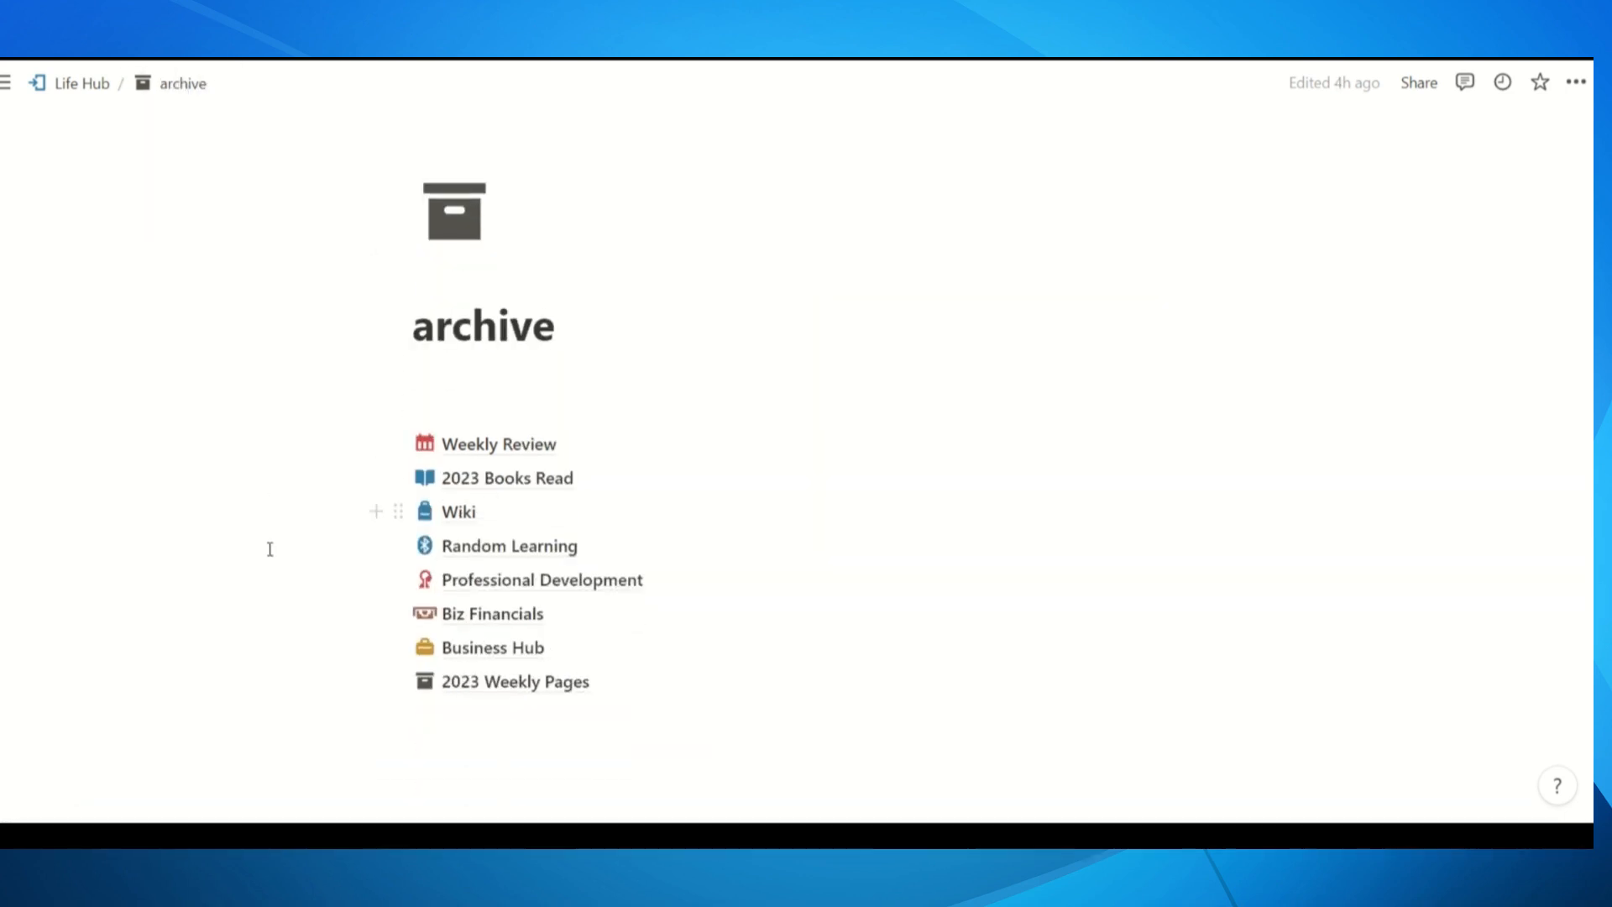
left_click(58, 85)
Open Personal Archive from Life Hub's archive section, view its archived 2023 pages, and return to Life Hub
scroll(285, 621, "down", 6)
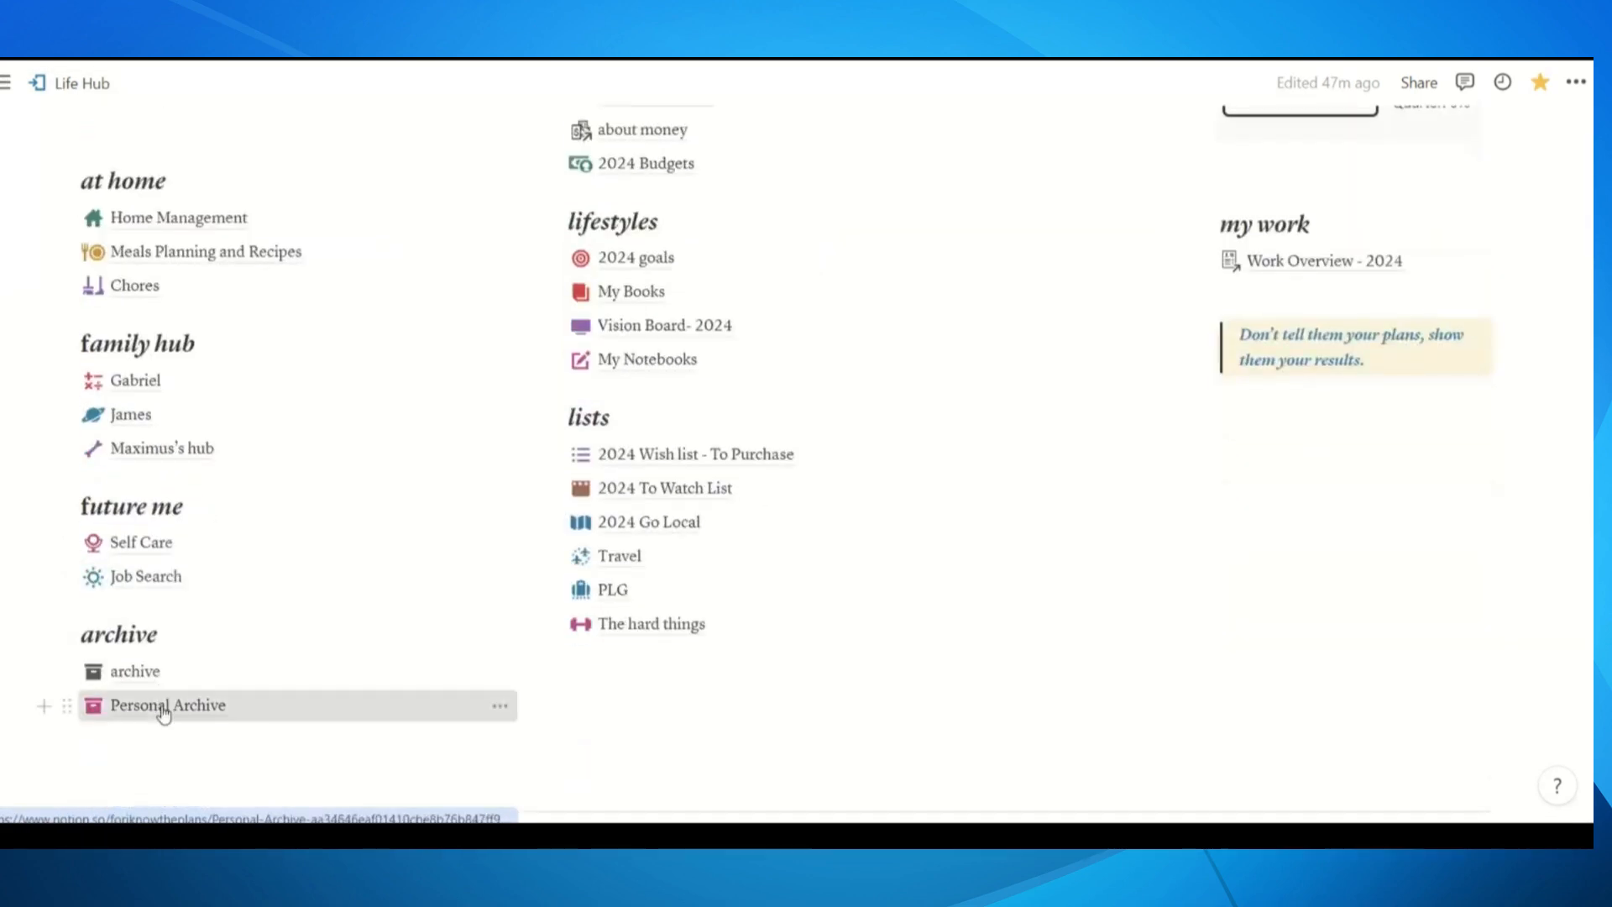
left_click(163, 710)
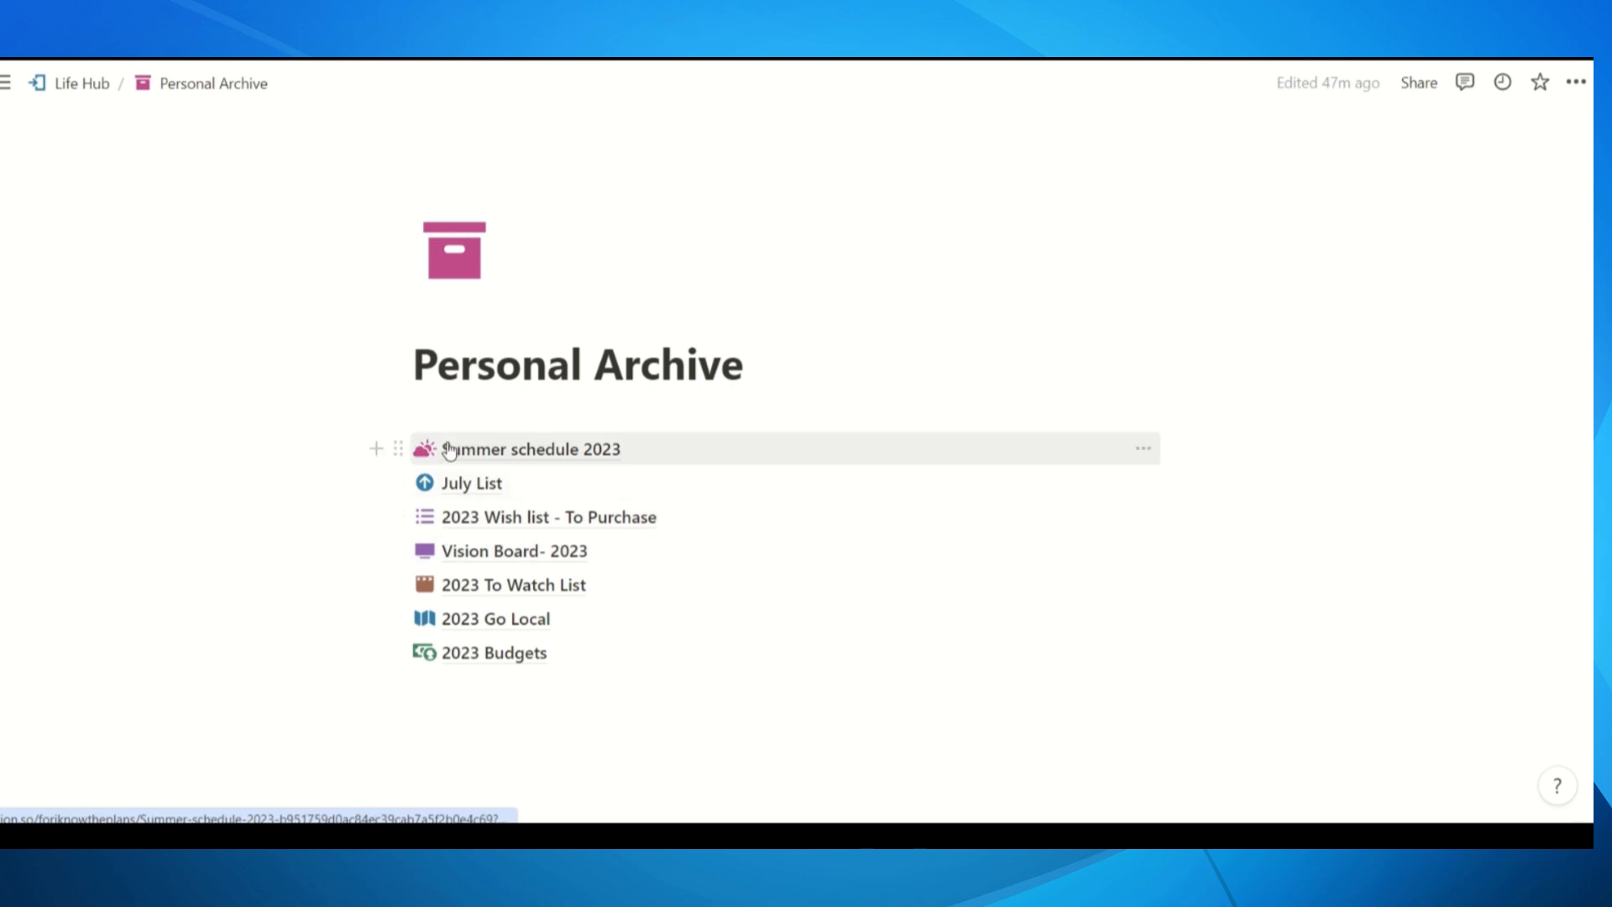
mouse_move(450, 451)
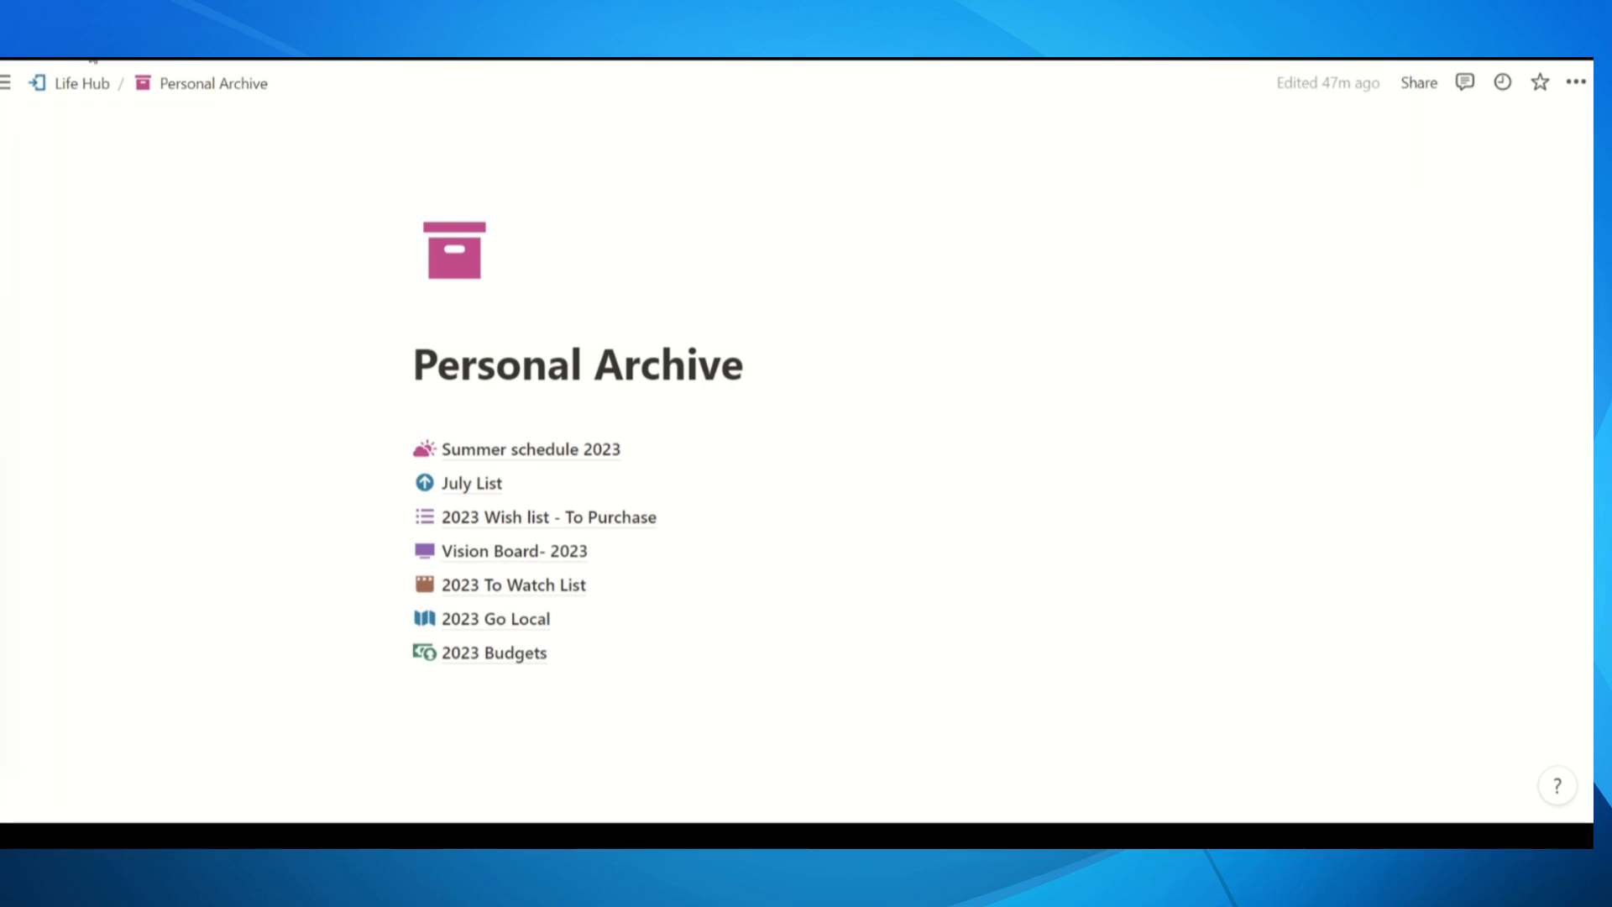
left_click(95, 93)
scroll(1246, 629, "down", 9)
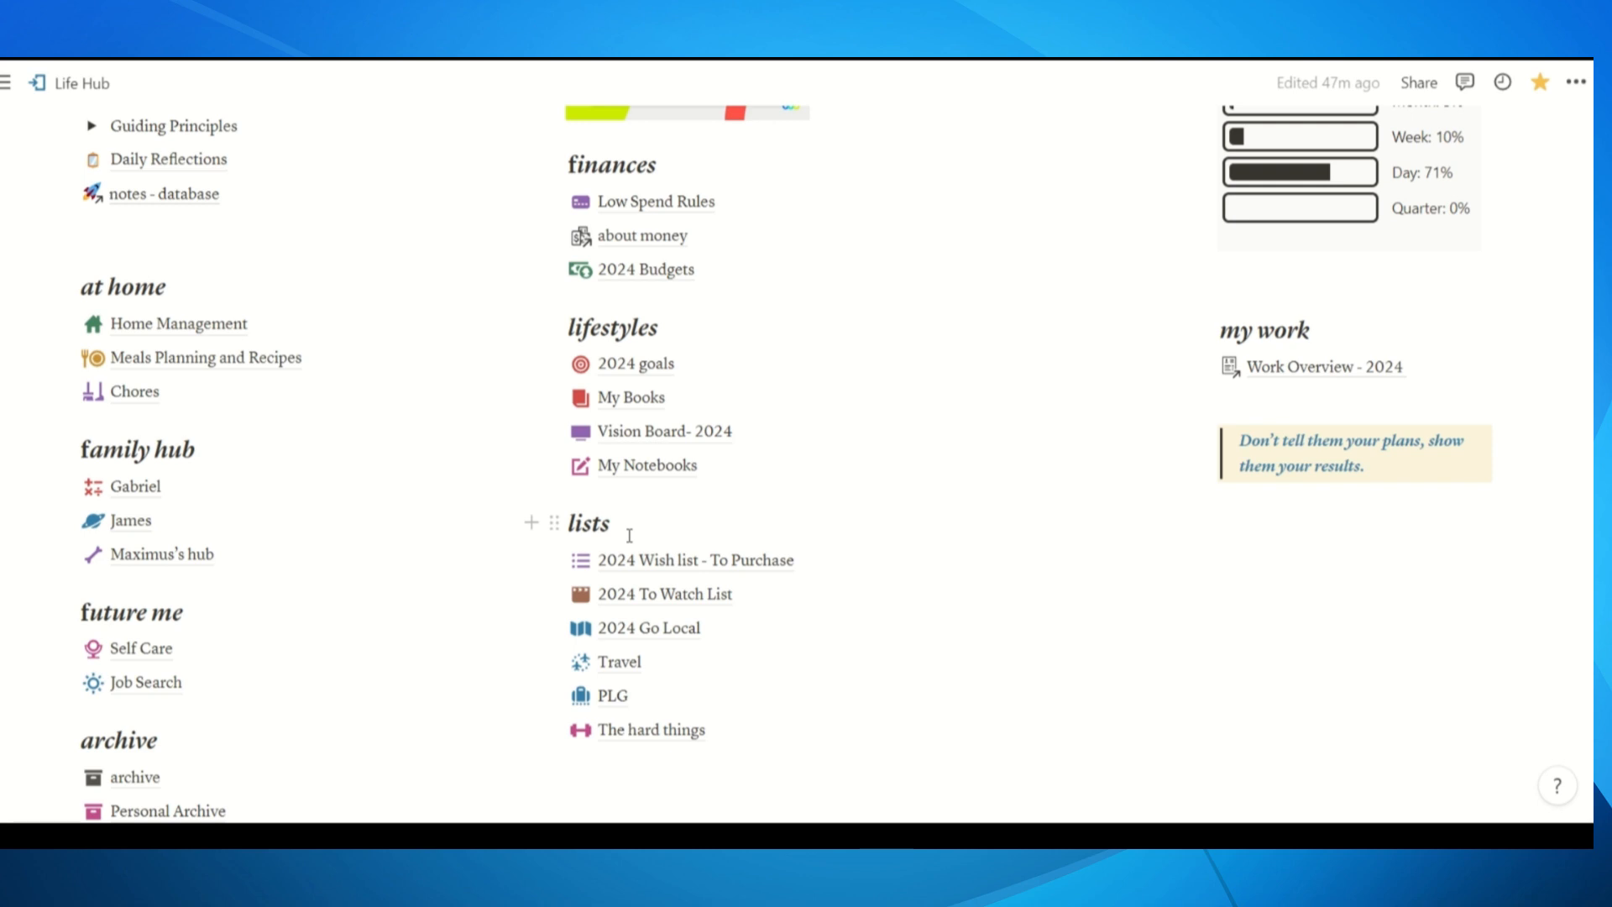
mouse_move(747, 836)
mouse_move(997, 489)
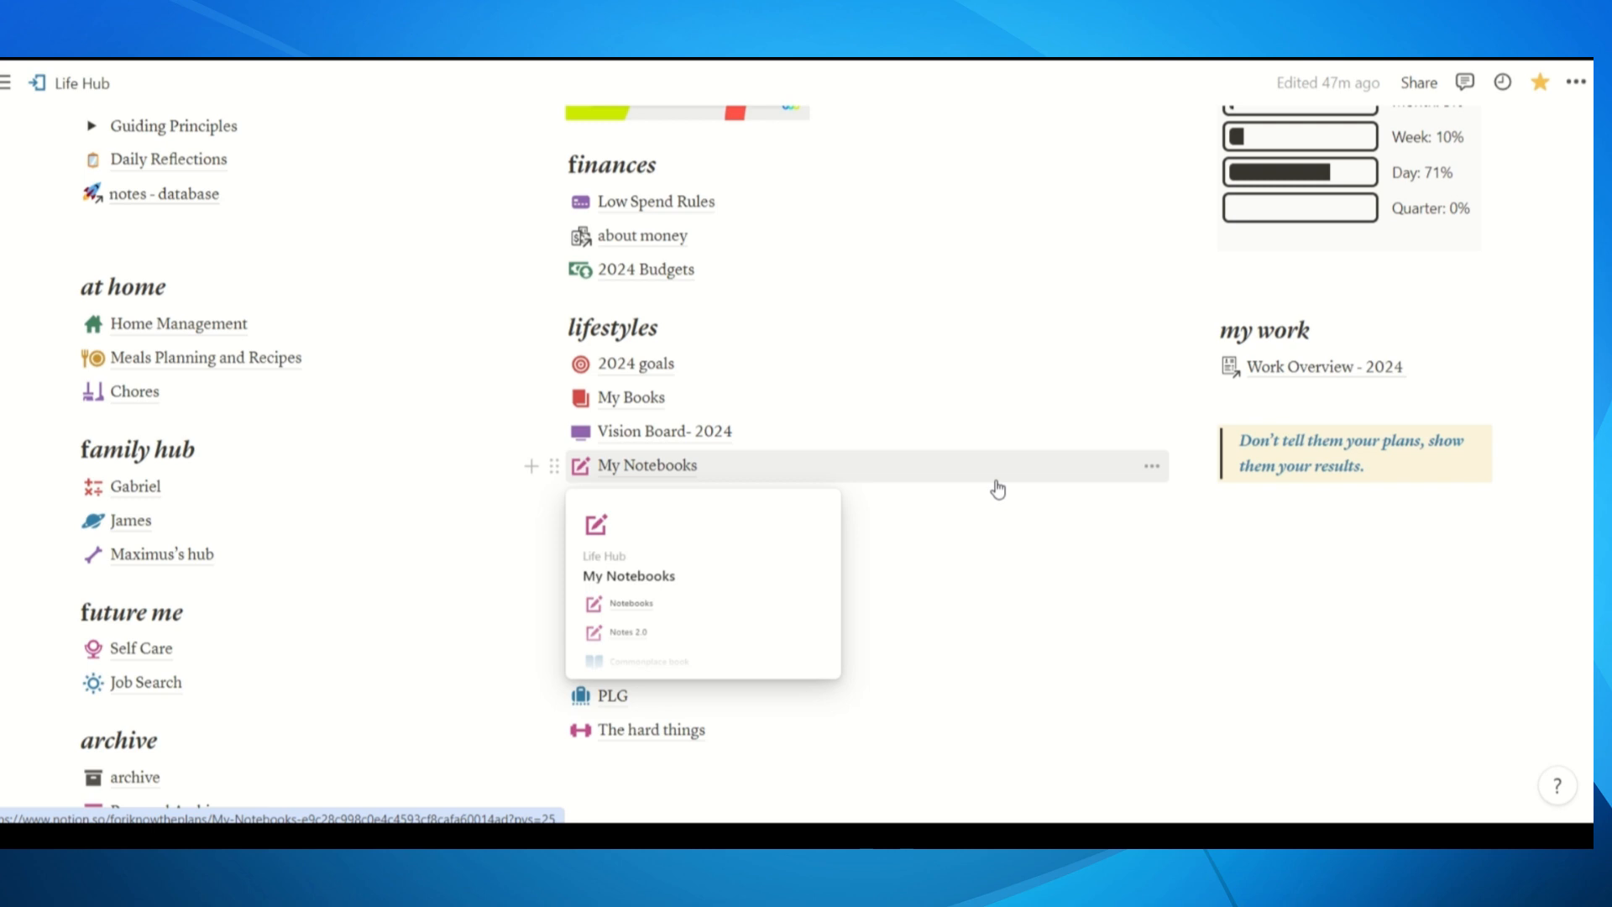
mouse_move(944, 661)
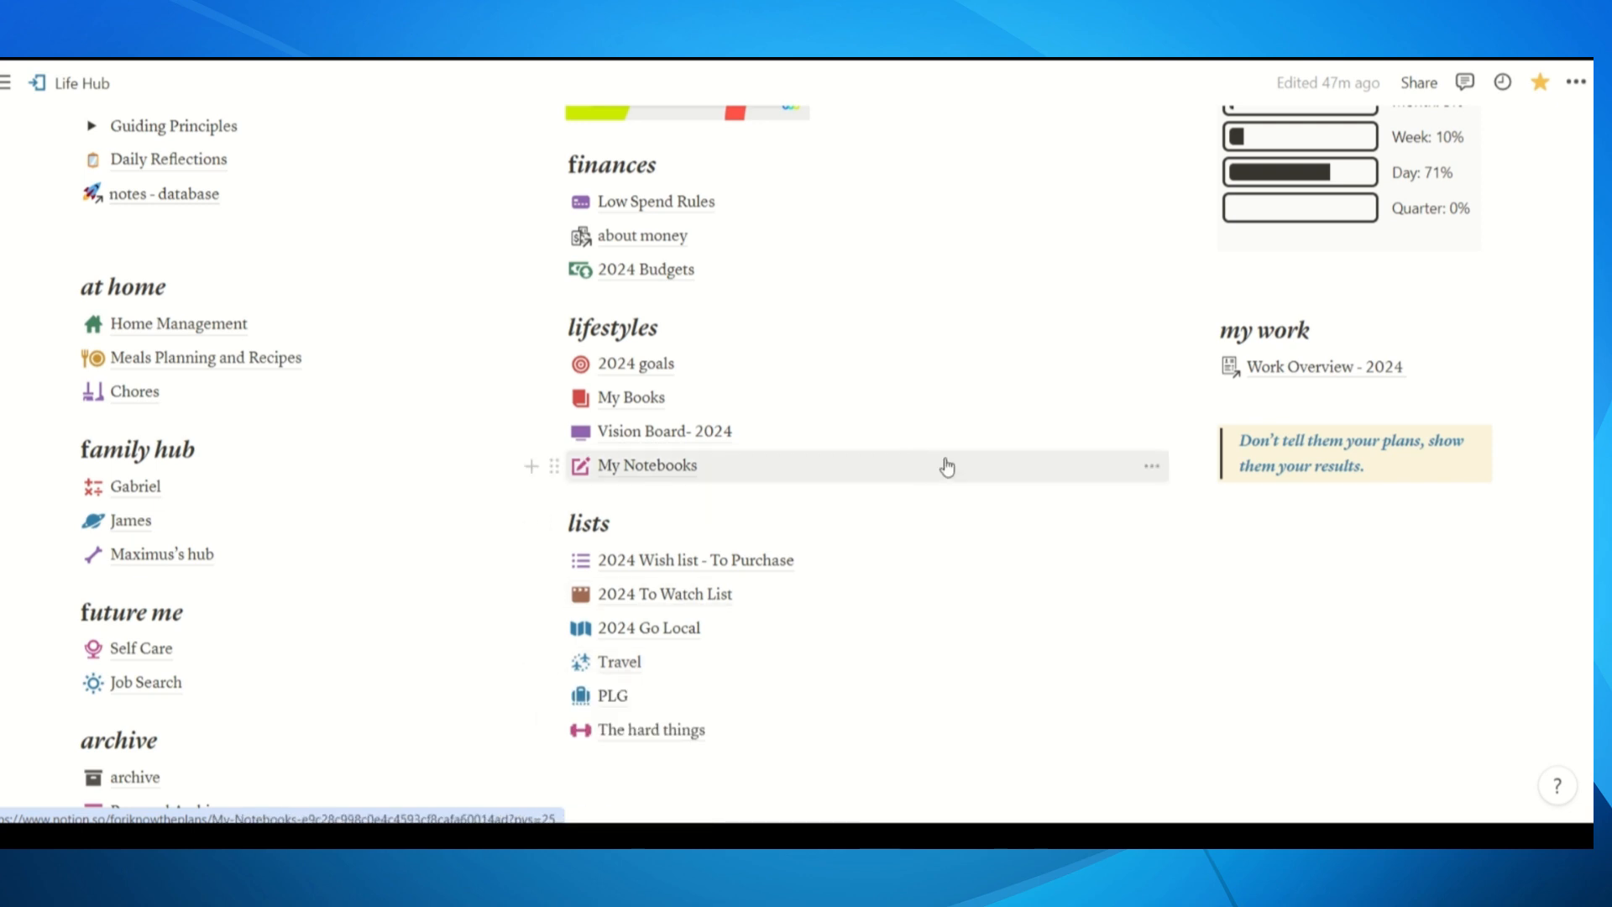
Look over Life Hub from the motivational images at its end back to the calendar, quick links and finances sections
scroll(967, 468, "down", 10)
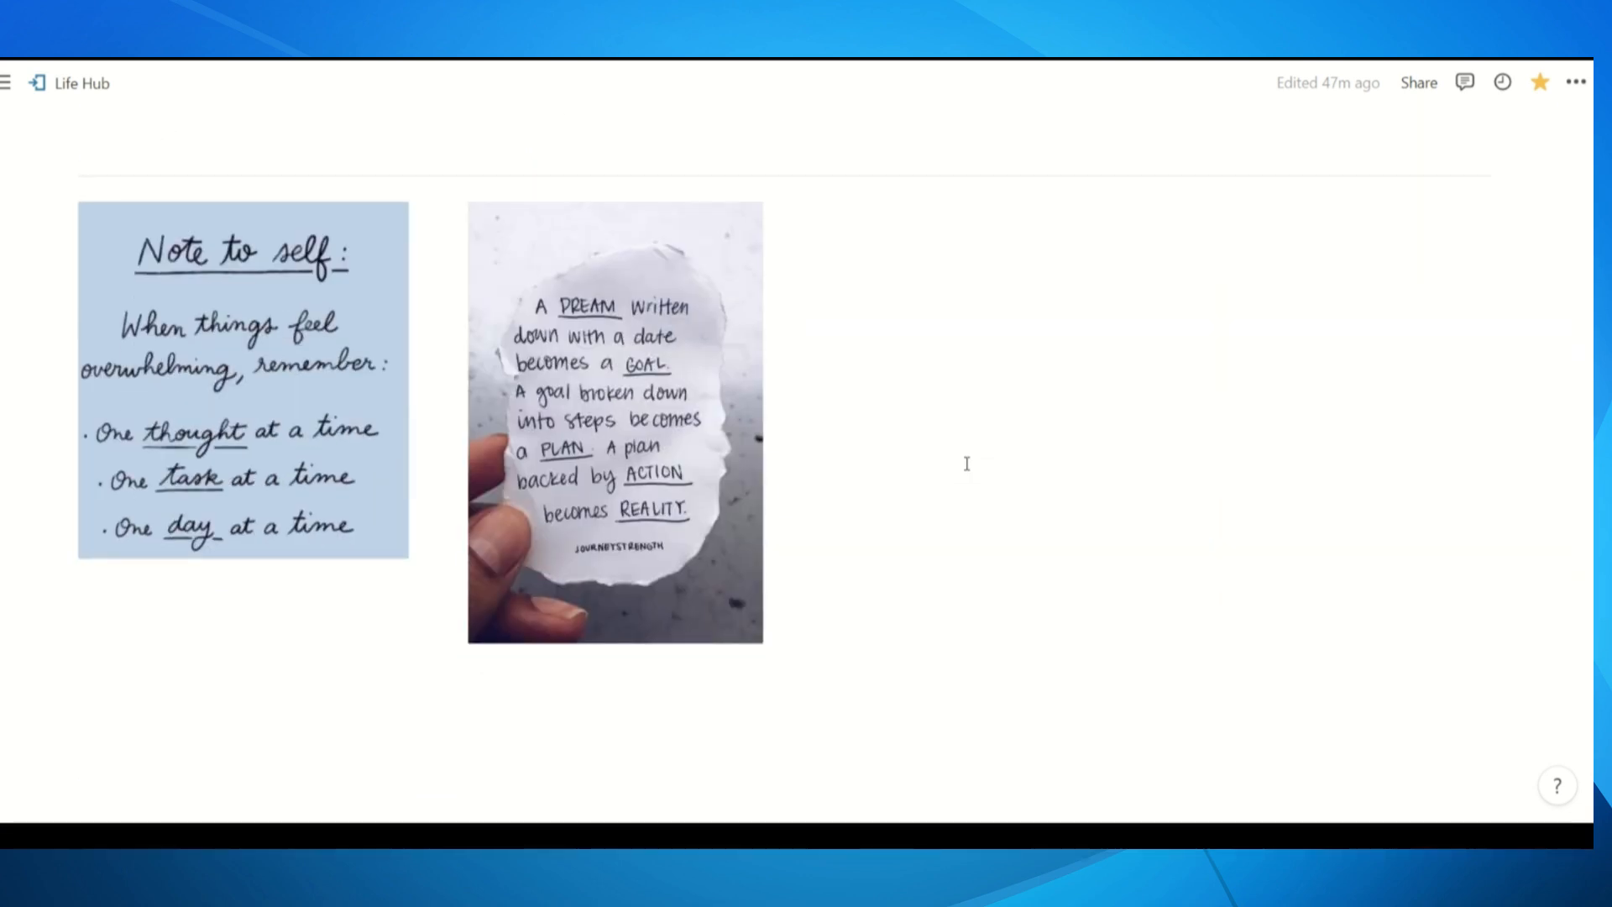
scroll(966, 463, "up", 15)
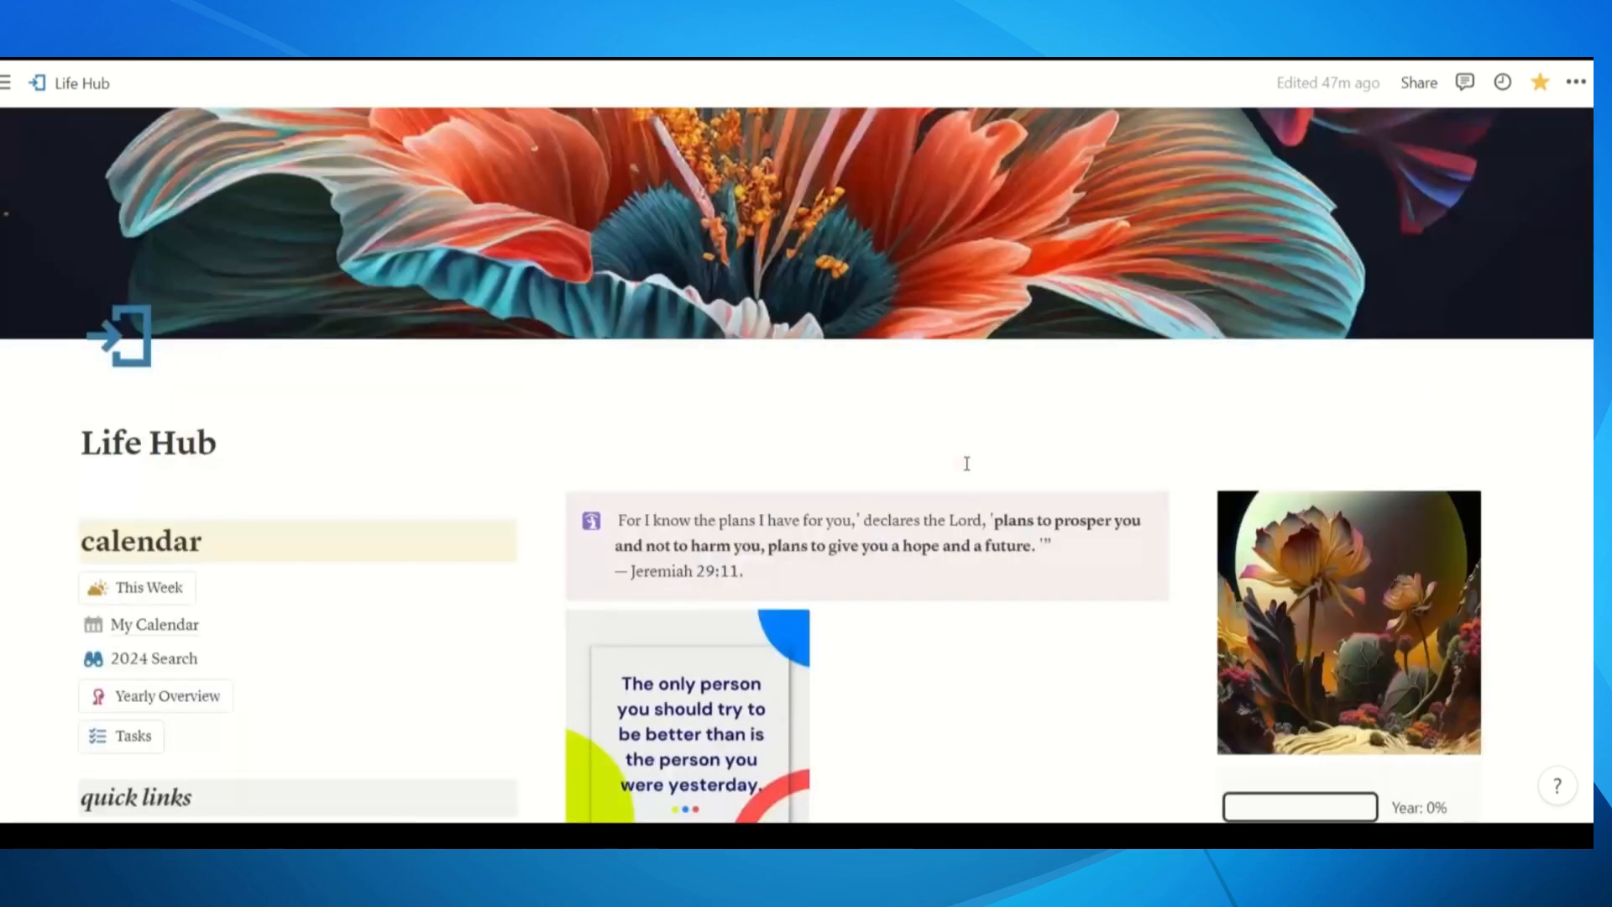
scroll(966, 464, "down", 4)
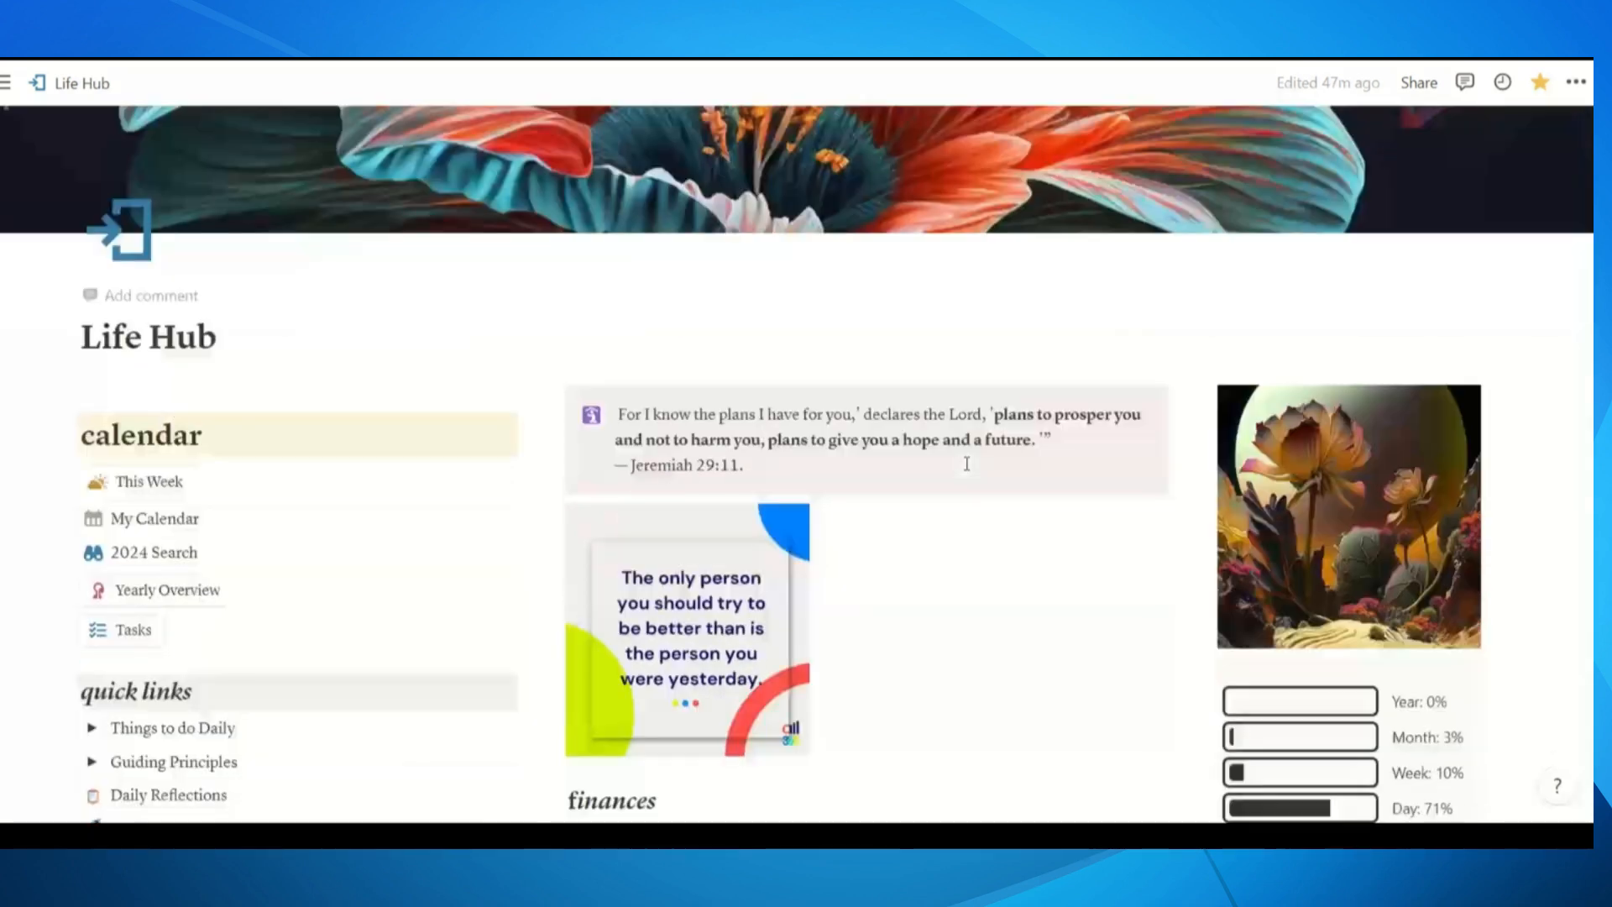
scroll(966, 463, "up", 1)
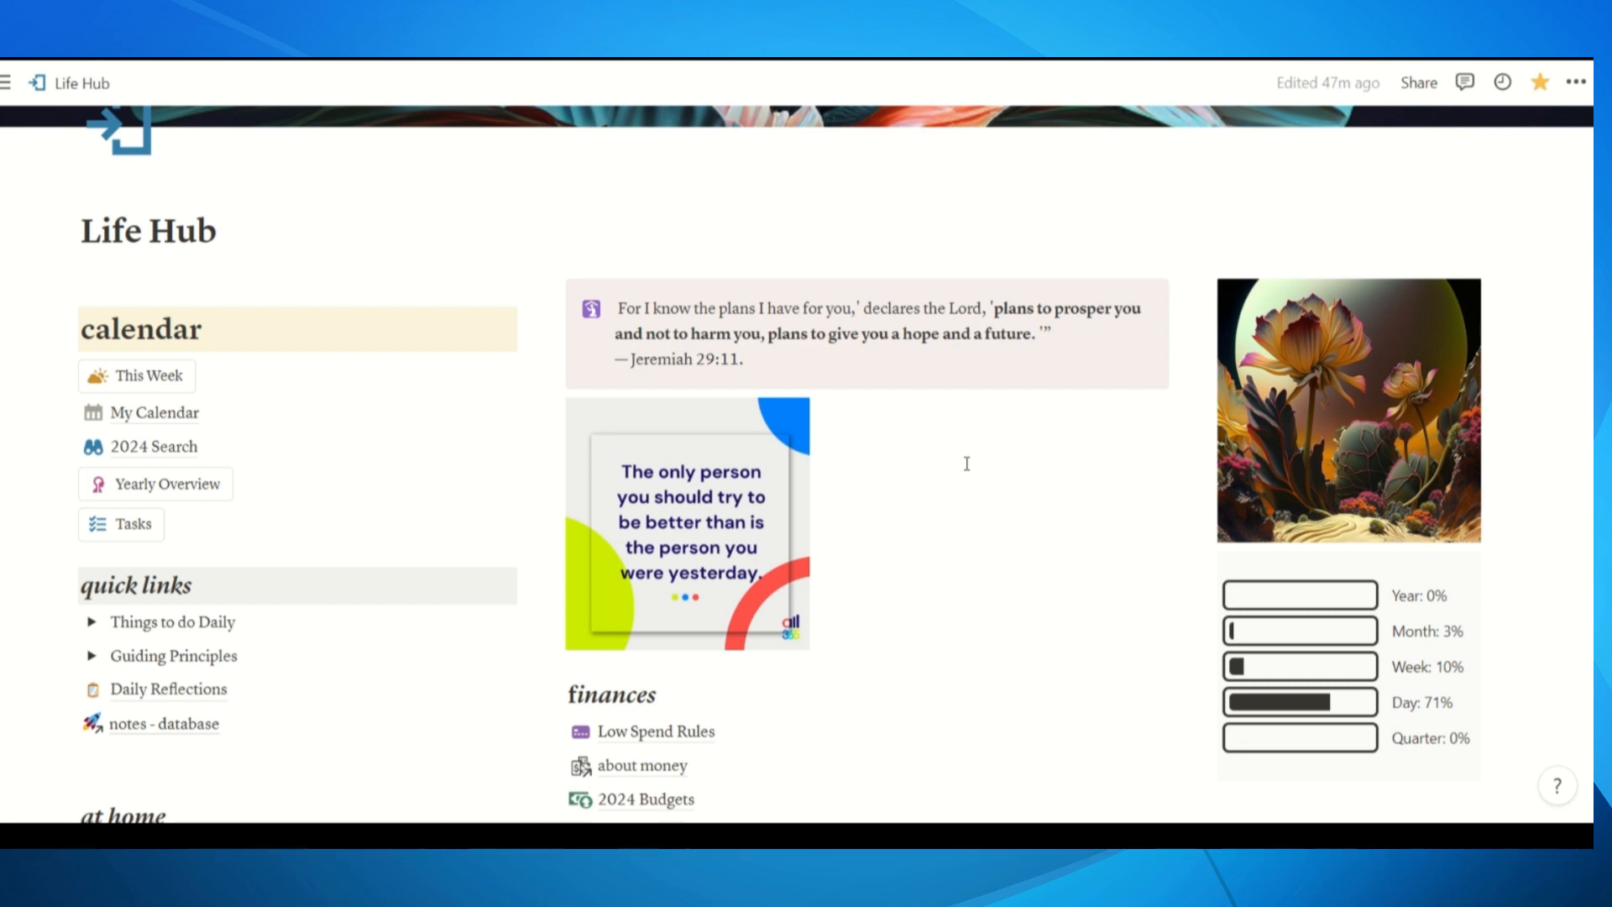
scroll(966, 464, "up", 3)
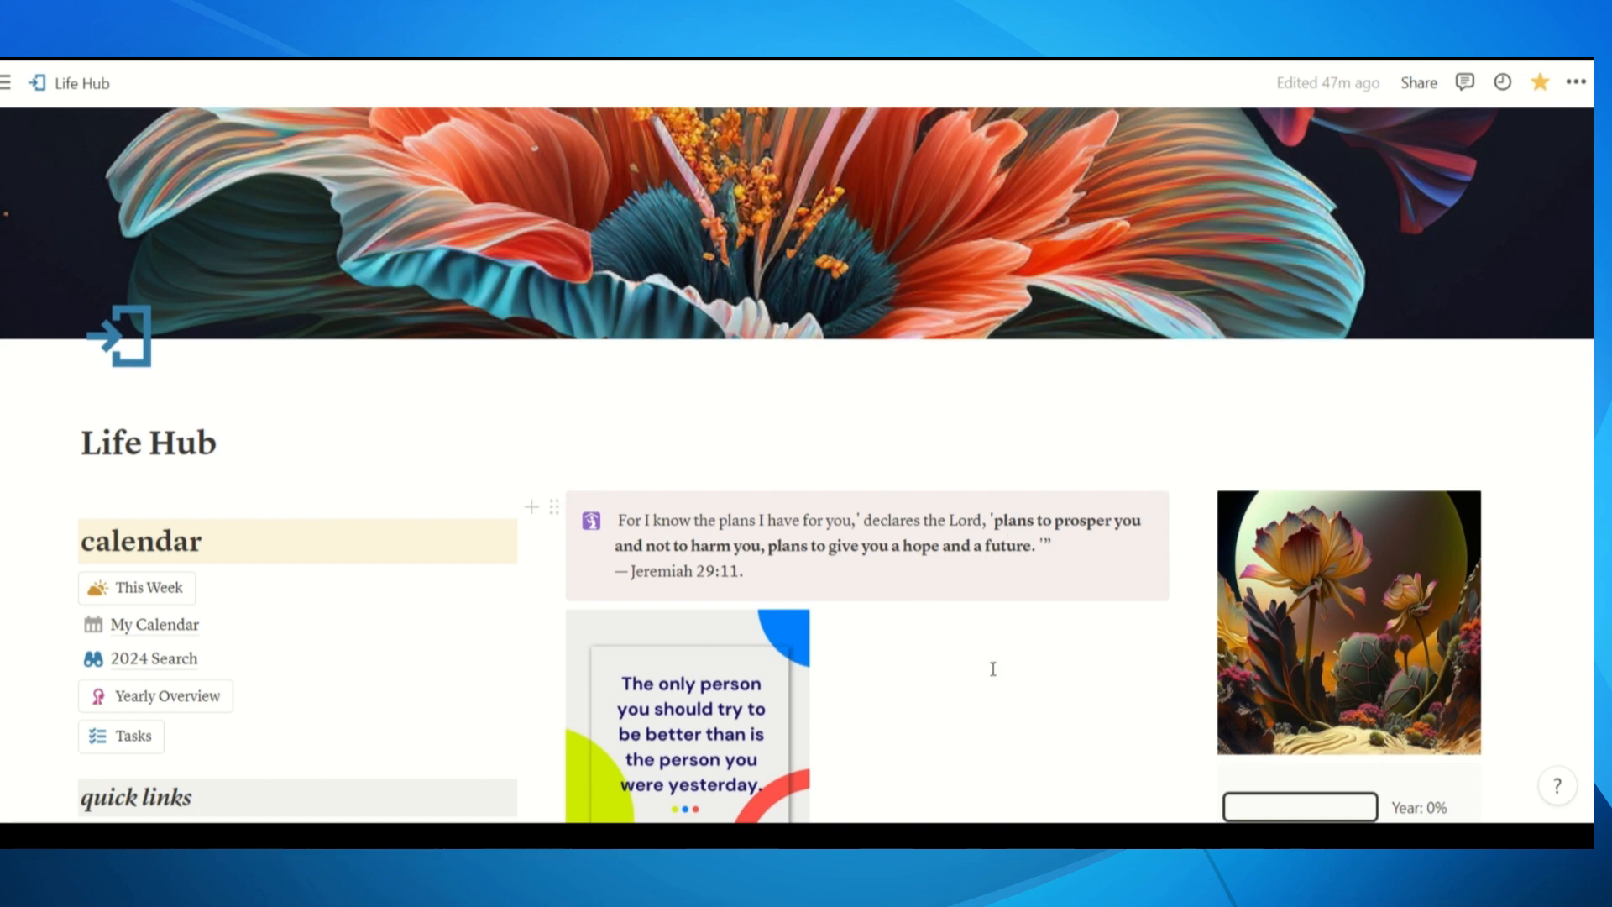
scroll(992, 669, "down", 5)
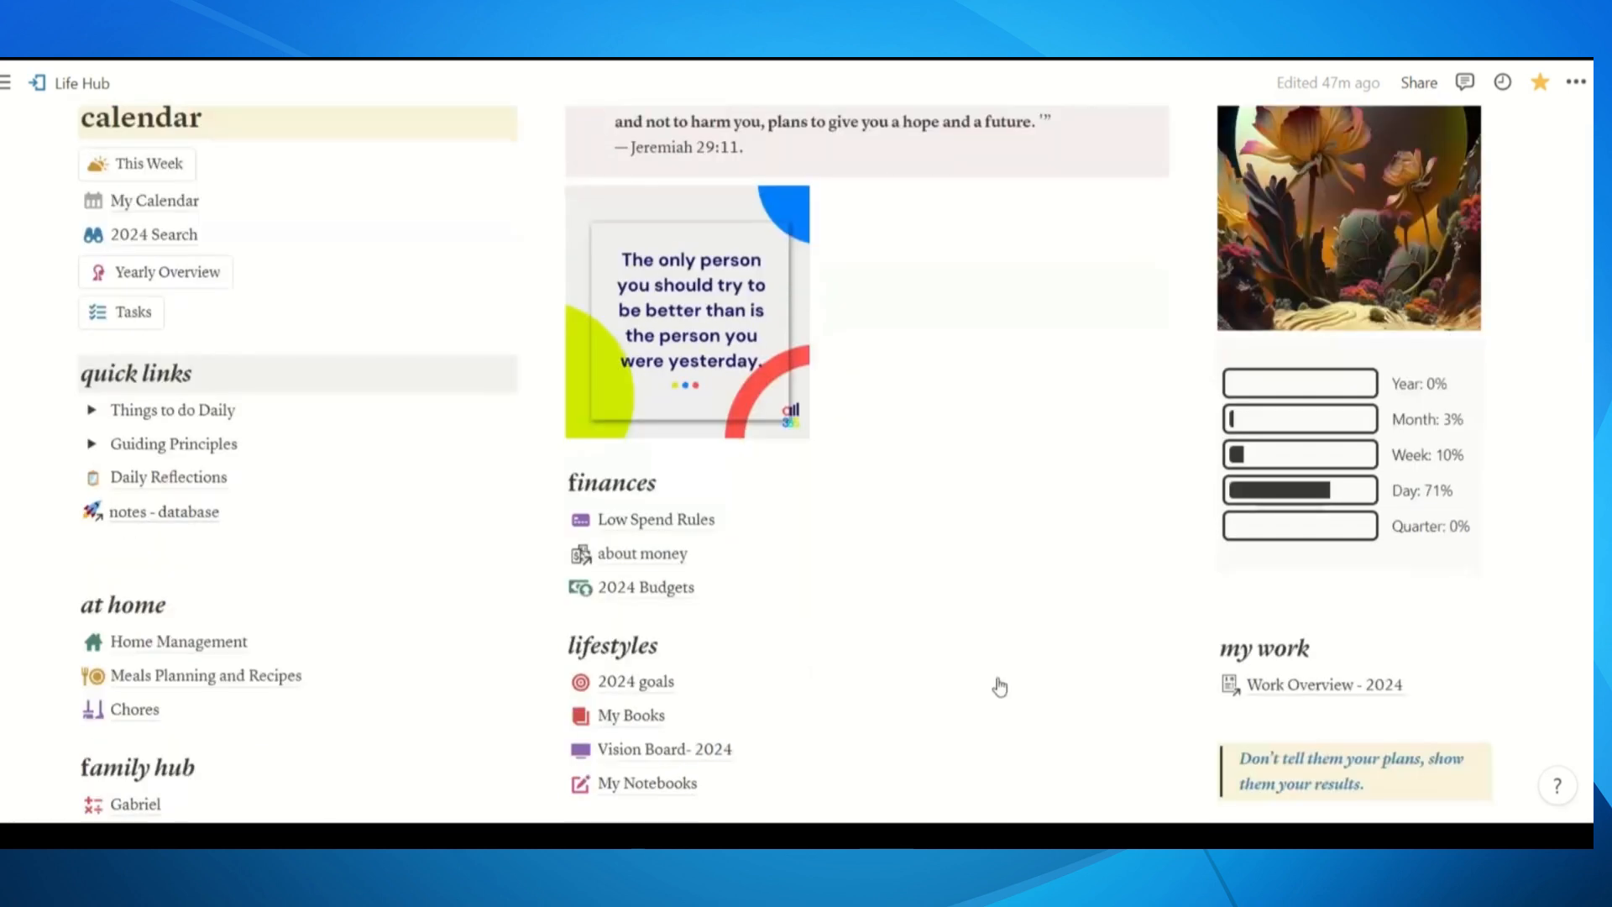
mouse_move(999, 686)
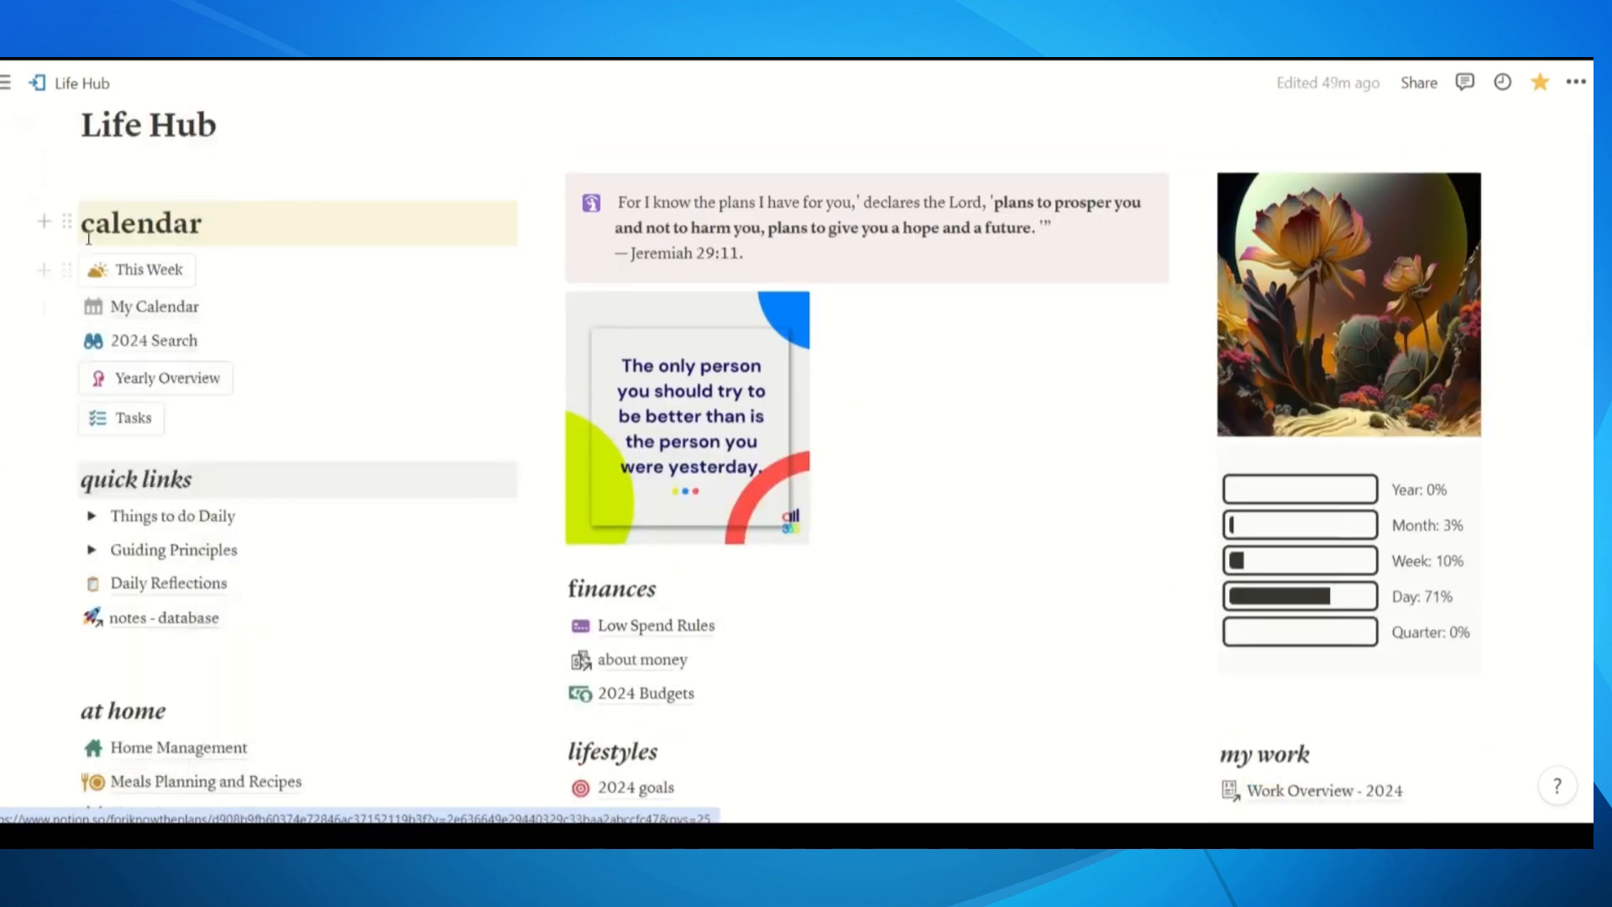
Open this week's plan from Life Hub, and expand Monday to generate its daily chore checklist with the Daily button
left_click(138, 265)
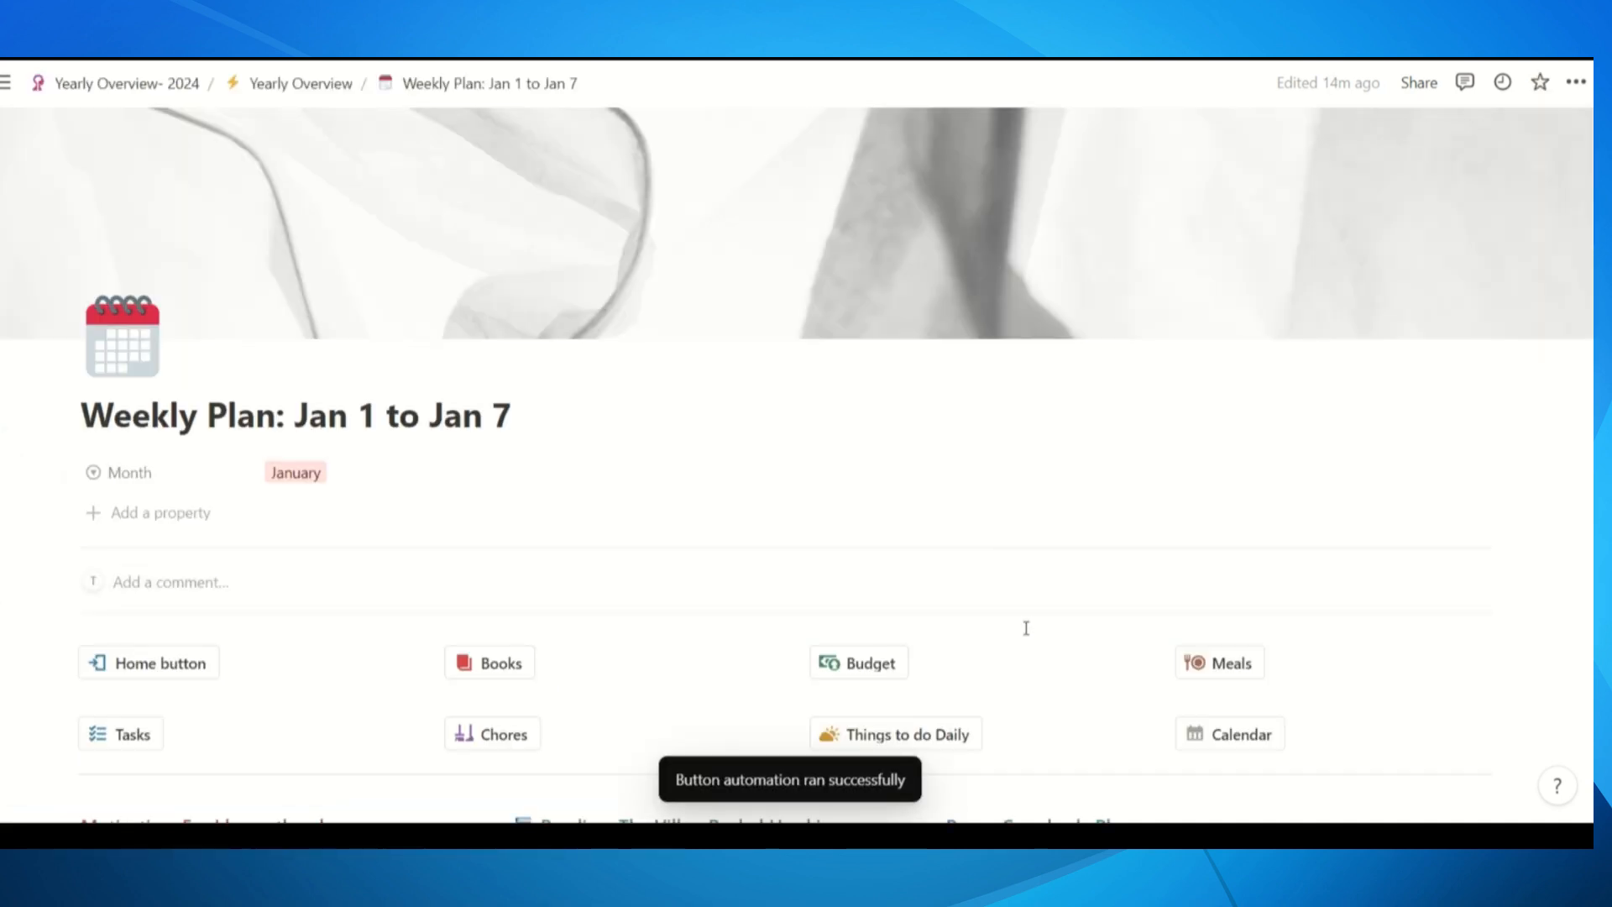
scroll(1025, 627, "down", 3)
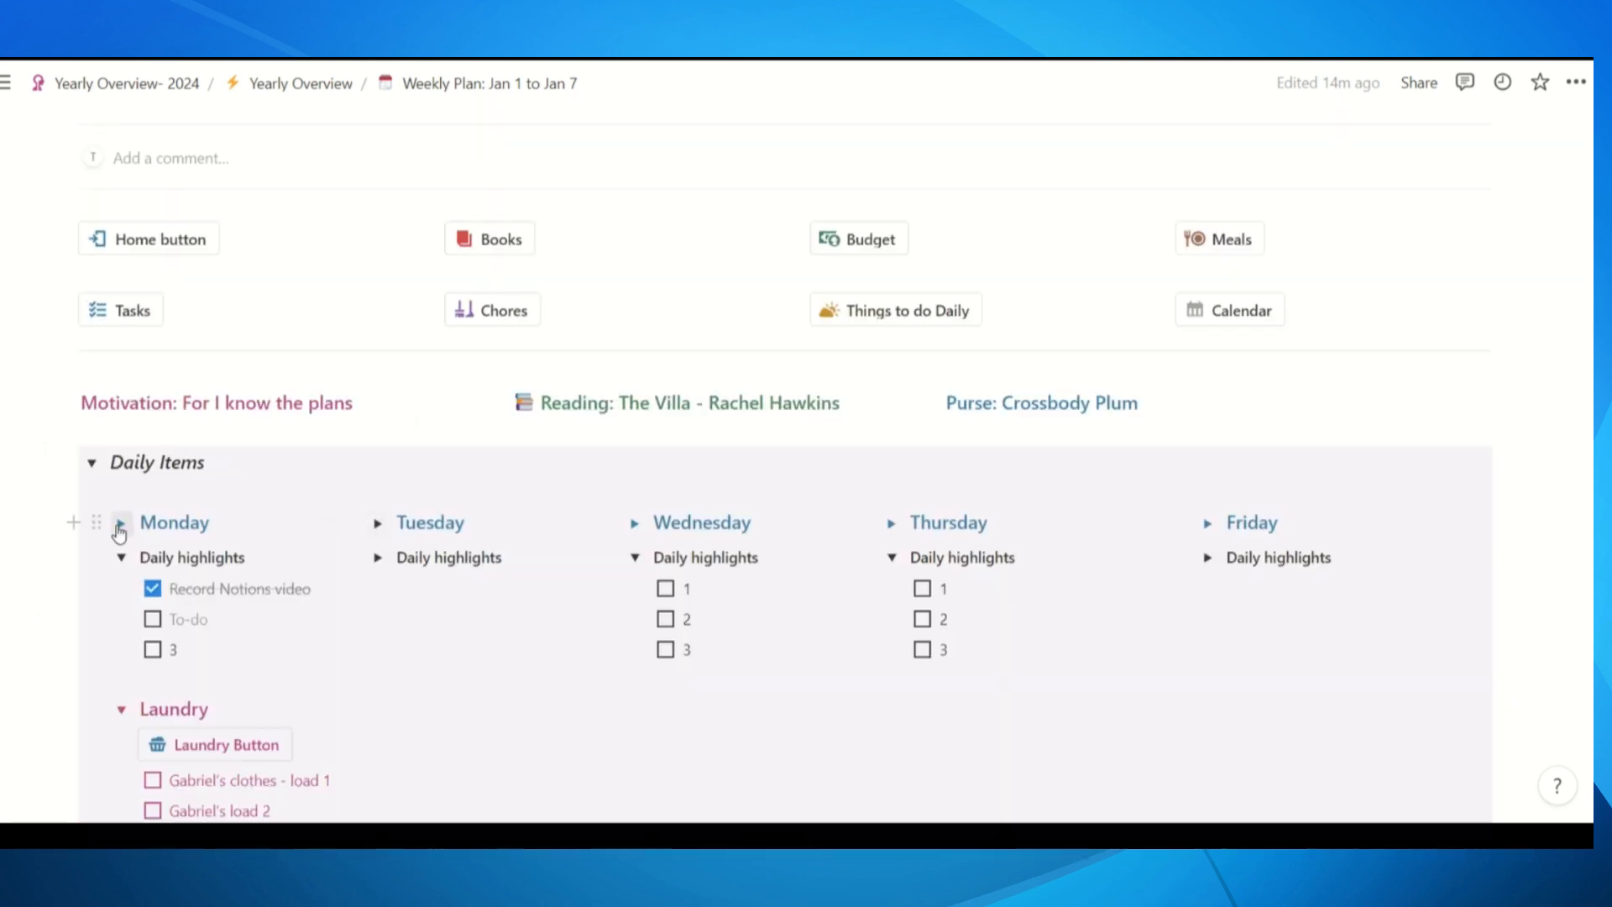
left_click(121, 523)
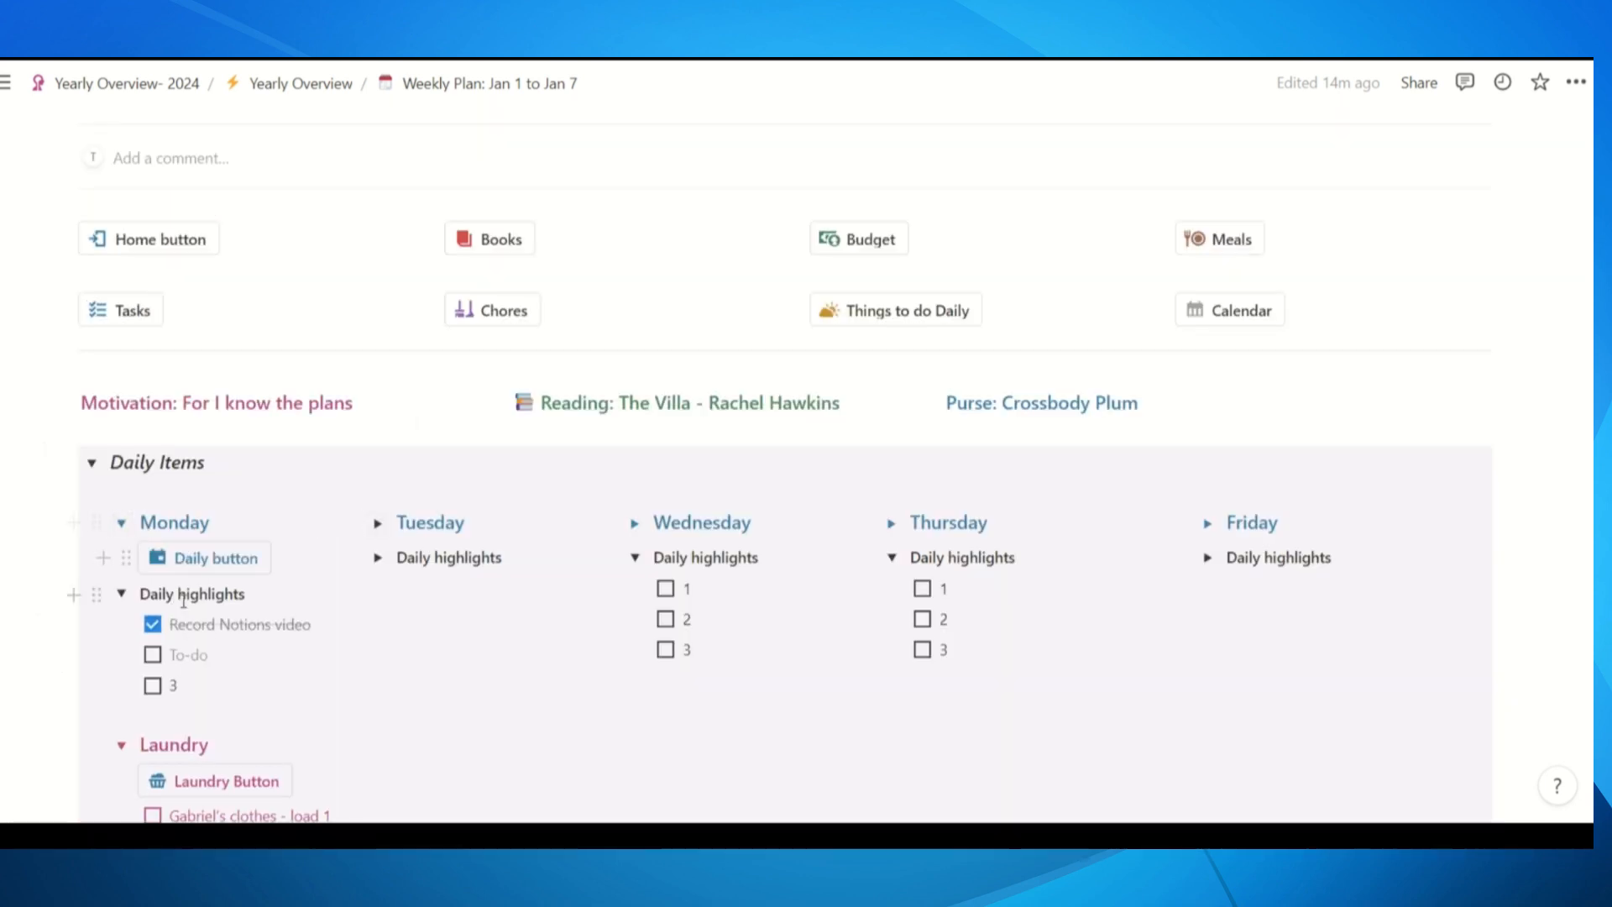
left_click(199, 561)
scroll(259, 601, "down", 4)
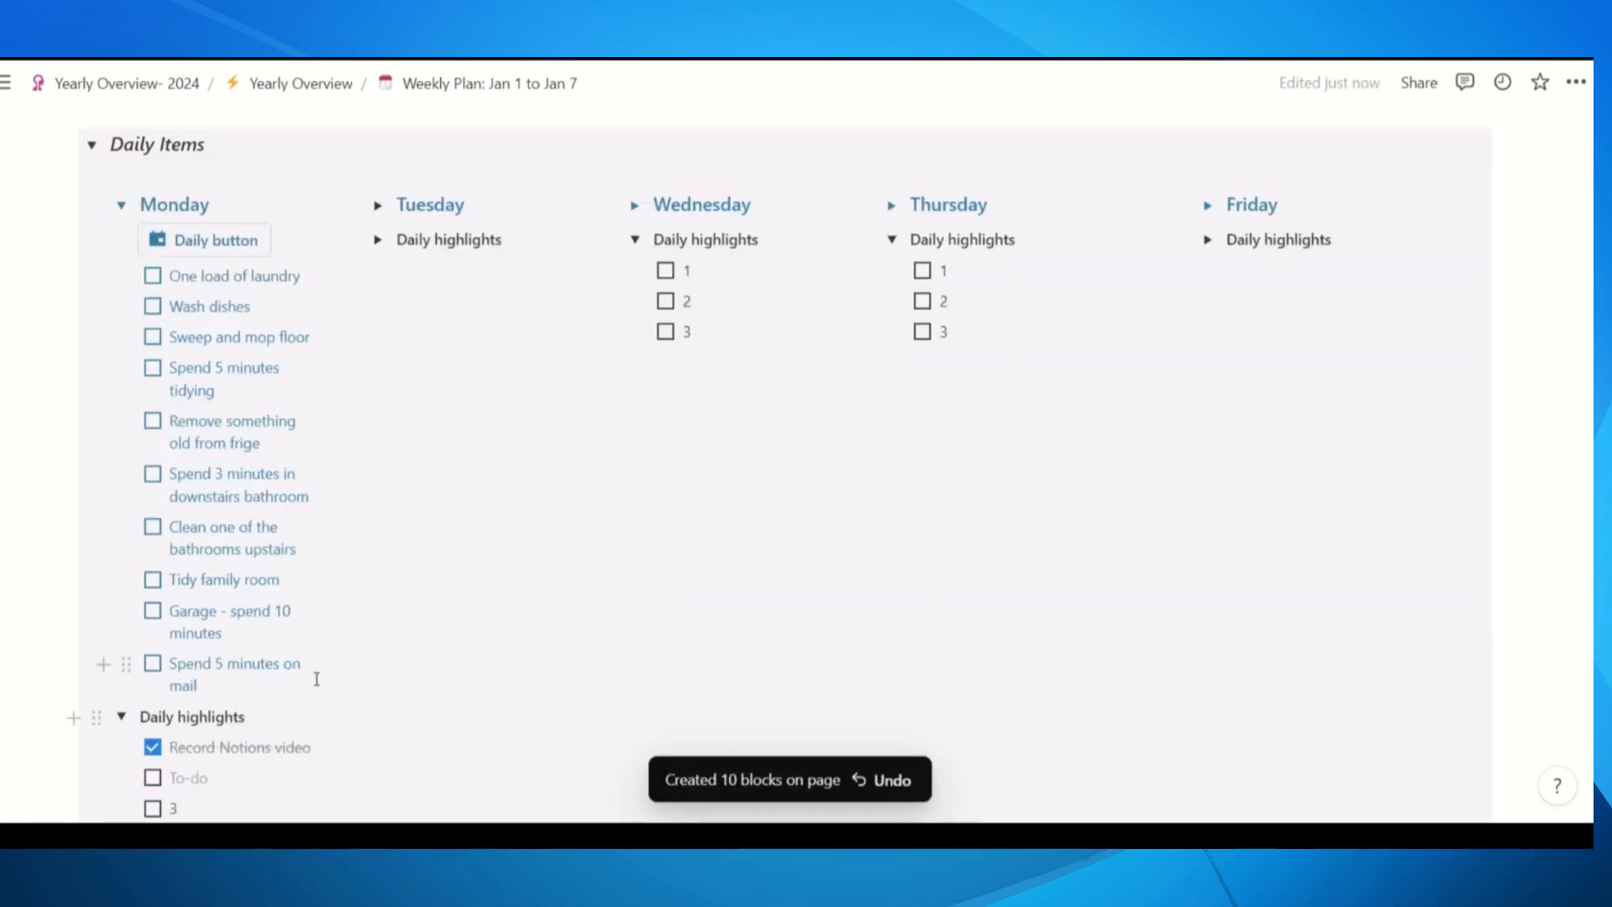
Read through Monday's daily chore checklist and the Daily highlights beneath it
scroll(511, 640, "up", 3)
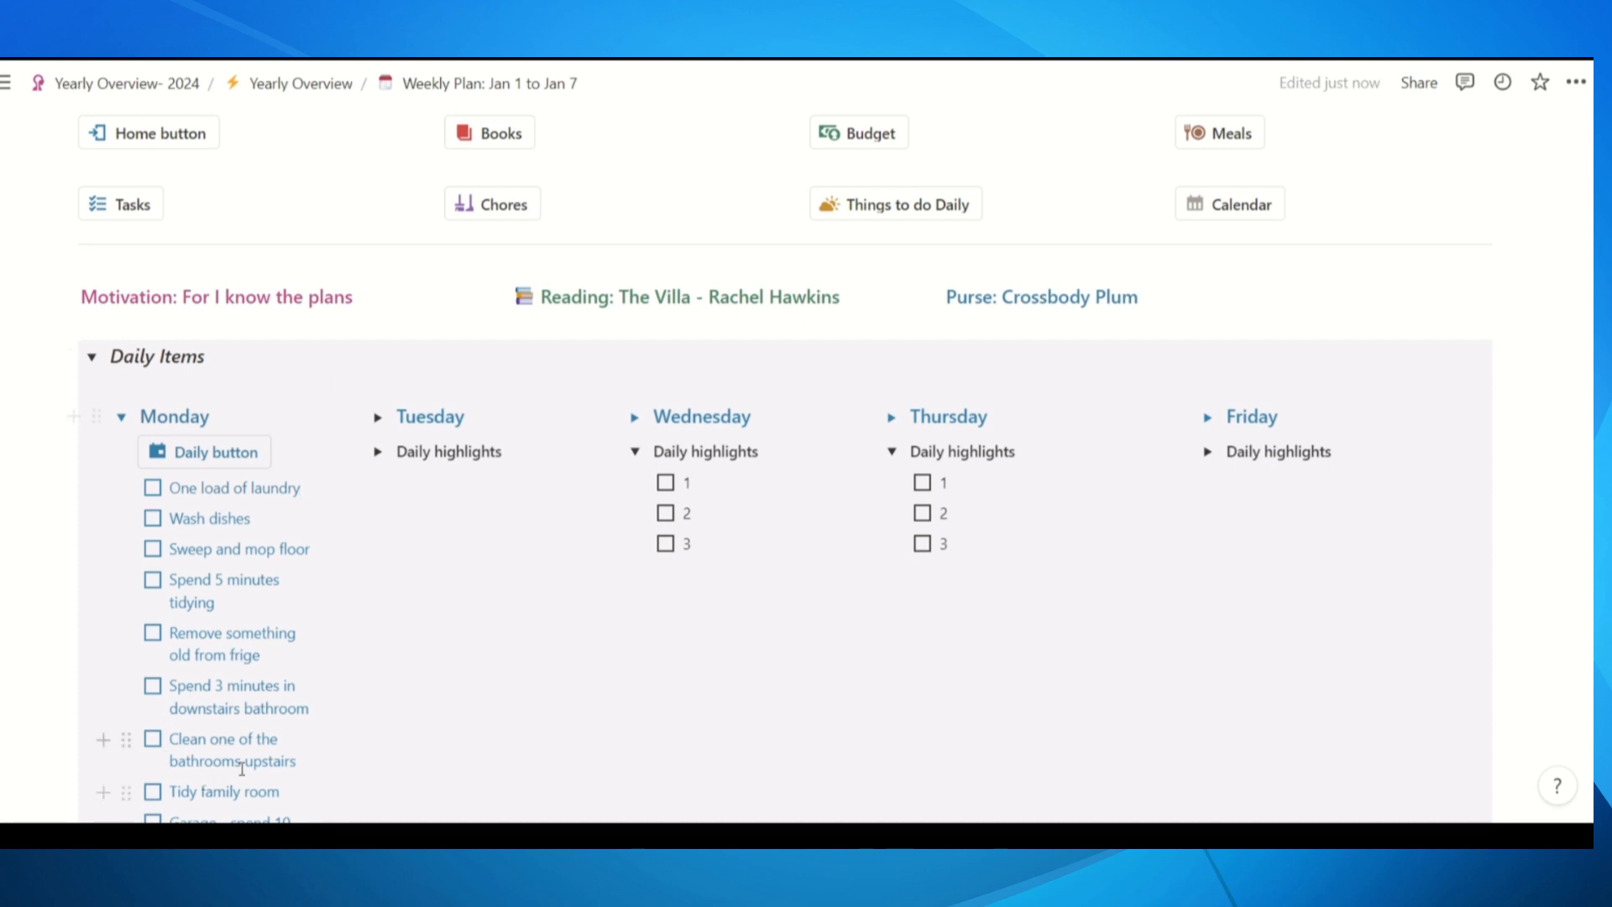
scroll(236, 697, "down", 2)
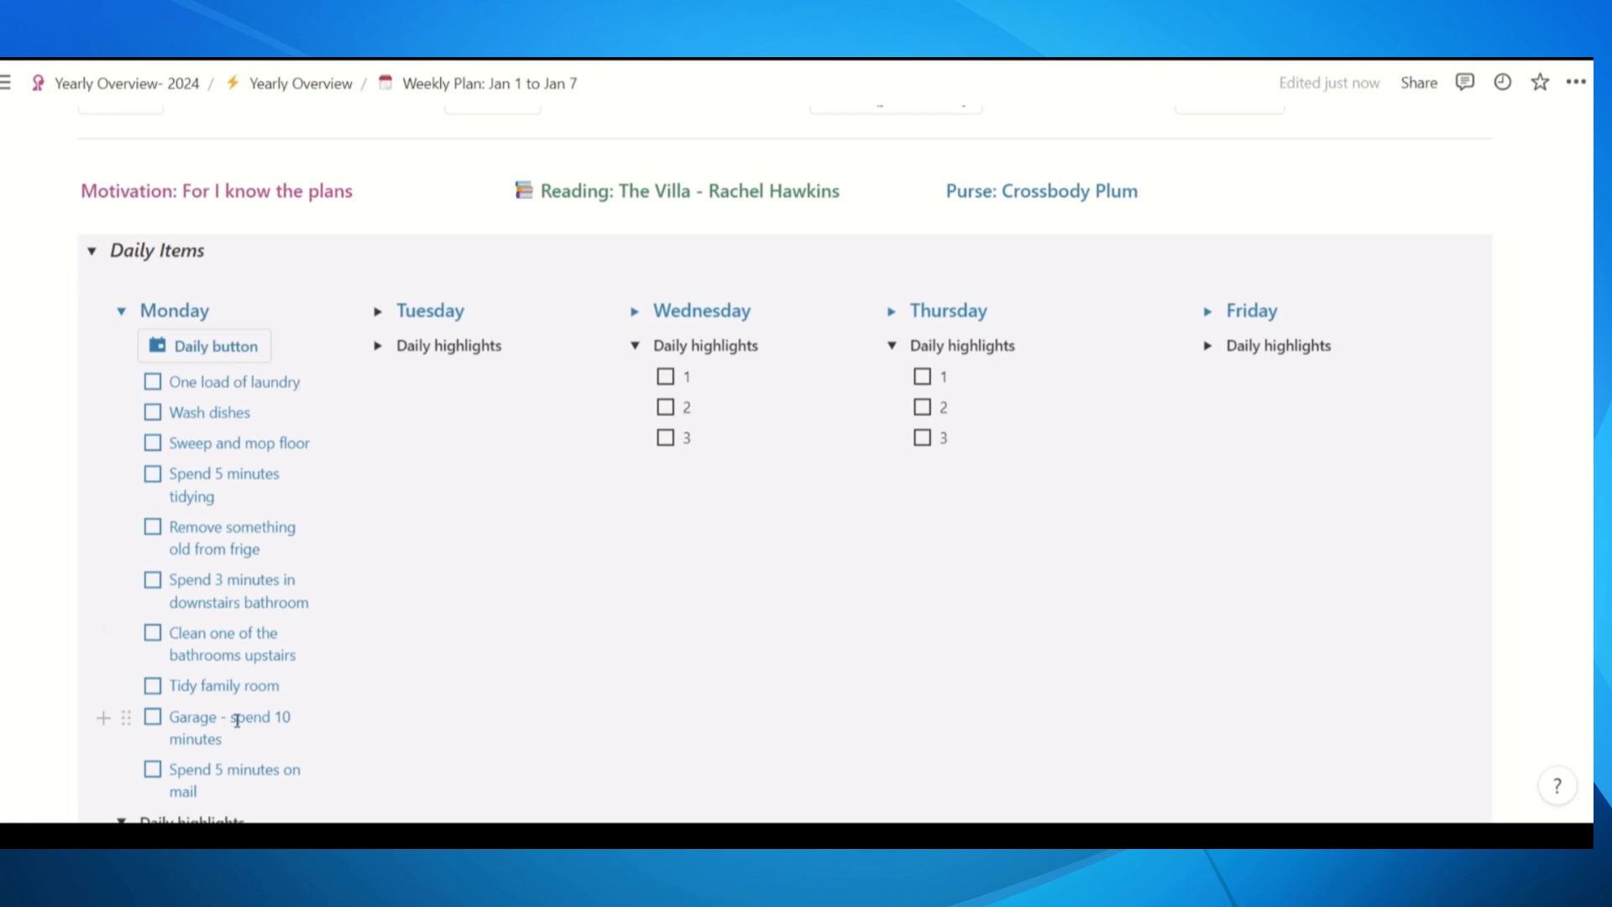
scroll(385, 691, "down", 4)
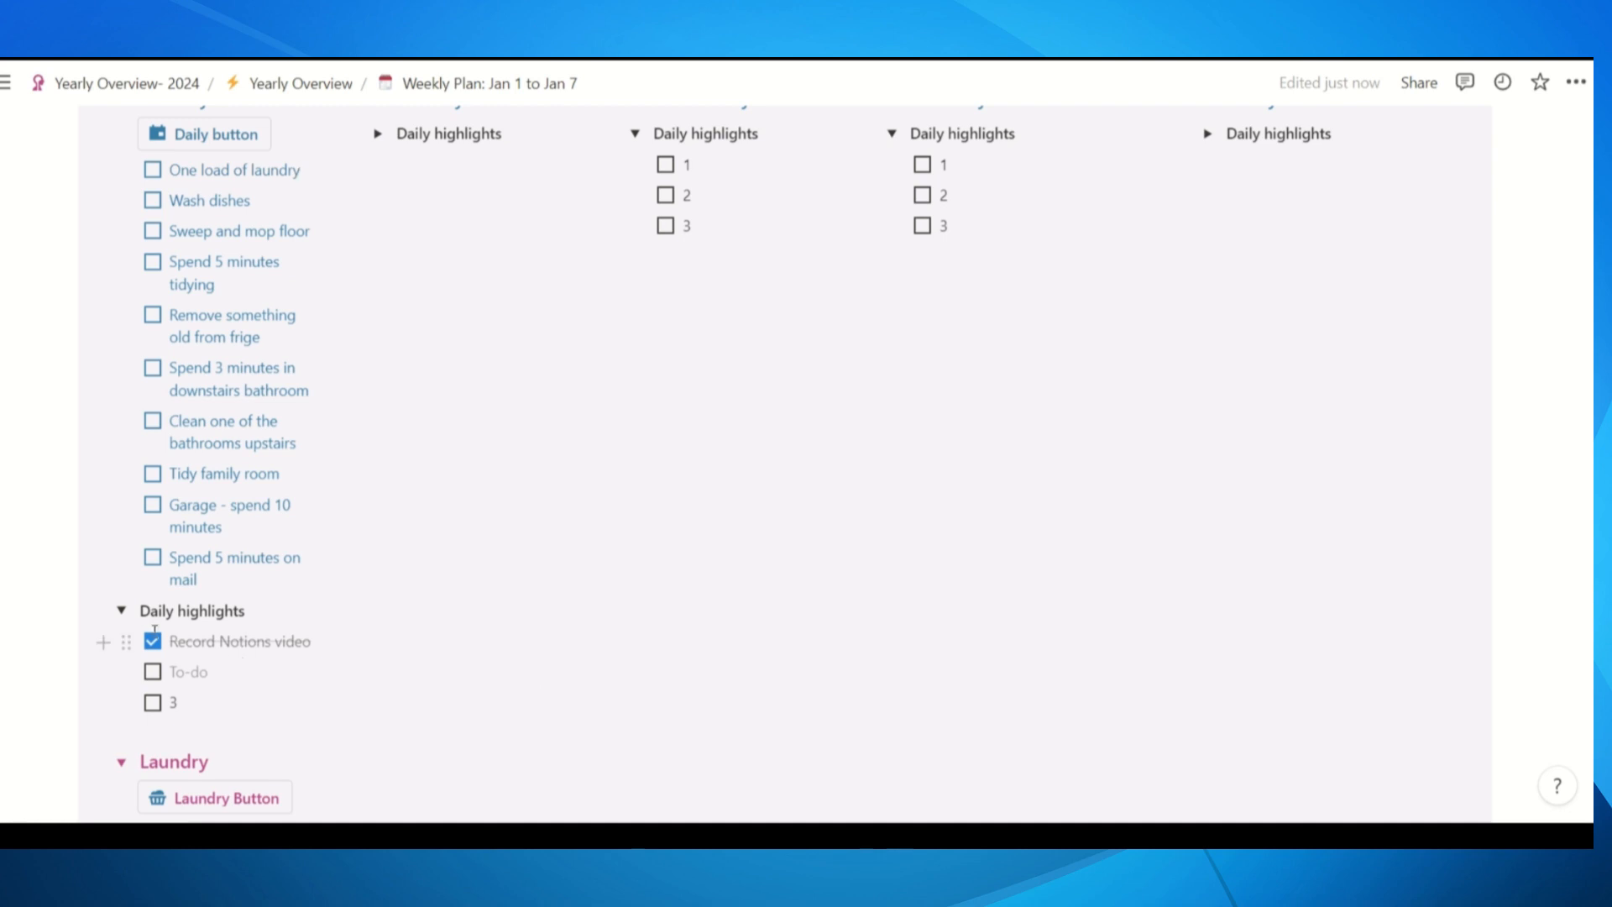
scroll(118, 588, "up", 4)
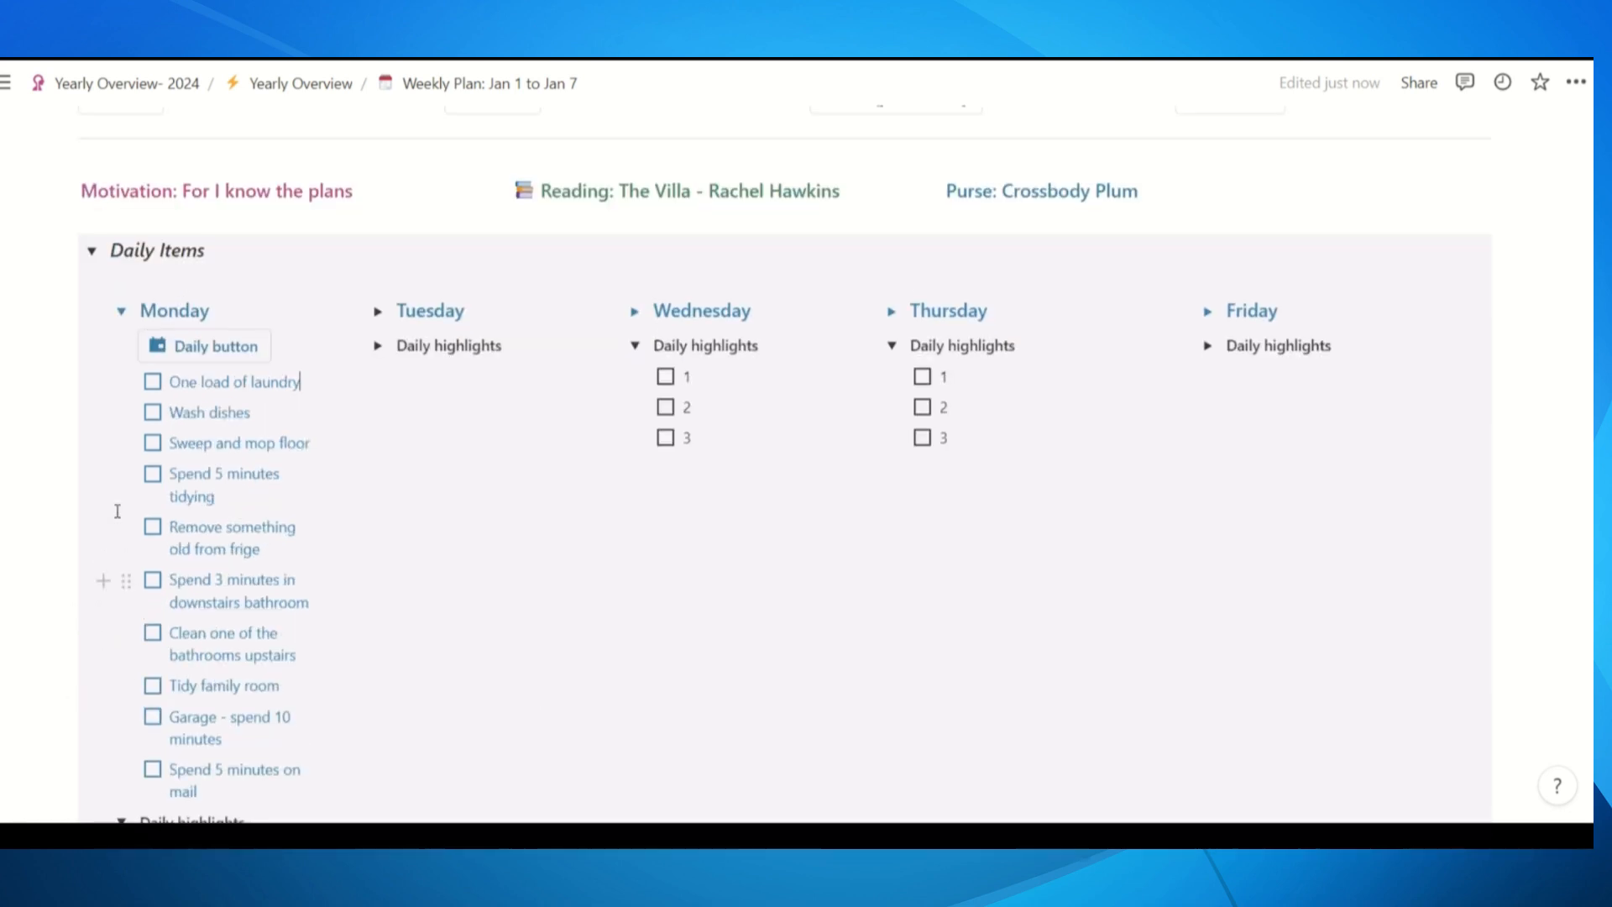
Collapse and expand Monday's checklist to compare both views, leaving Monday collapsed above its Daily highlights
left_click(120, 311)
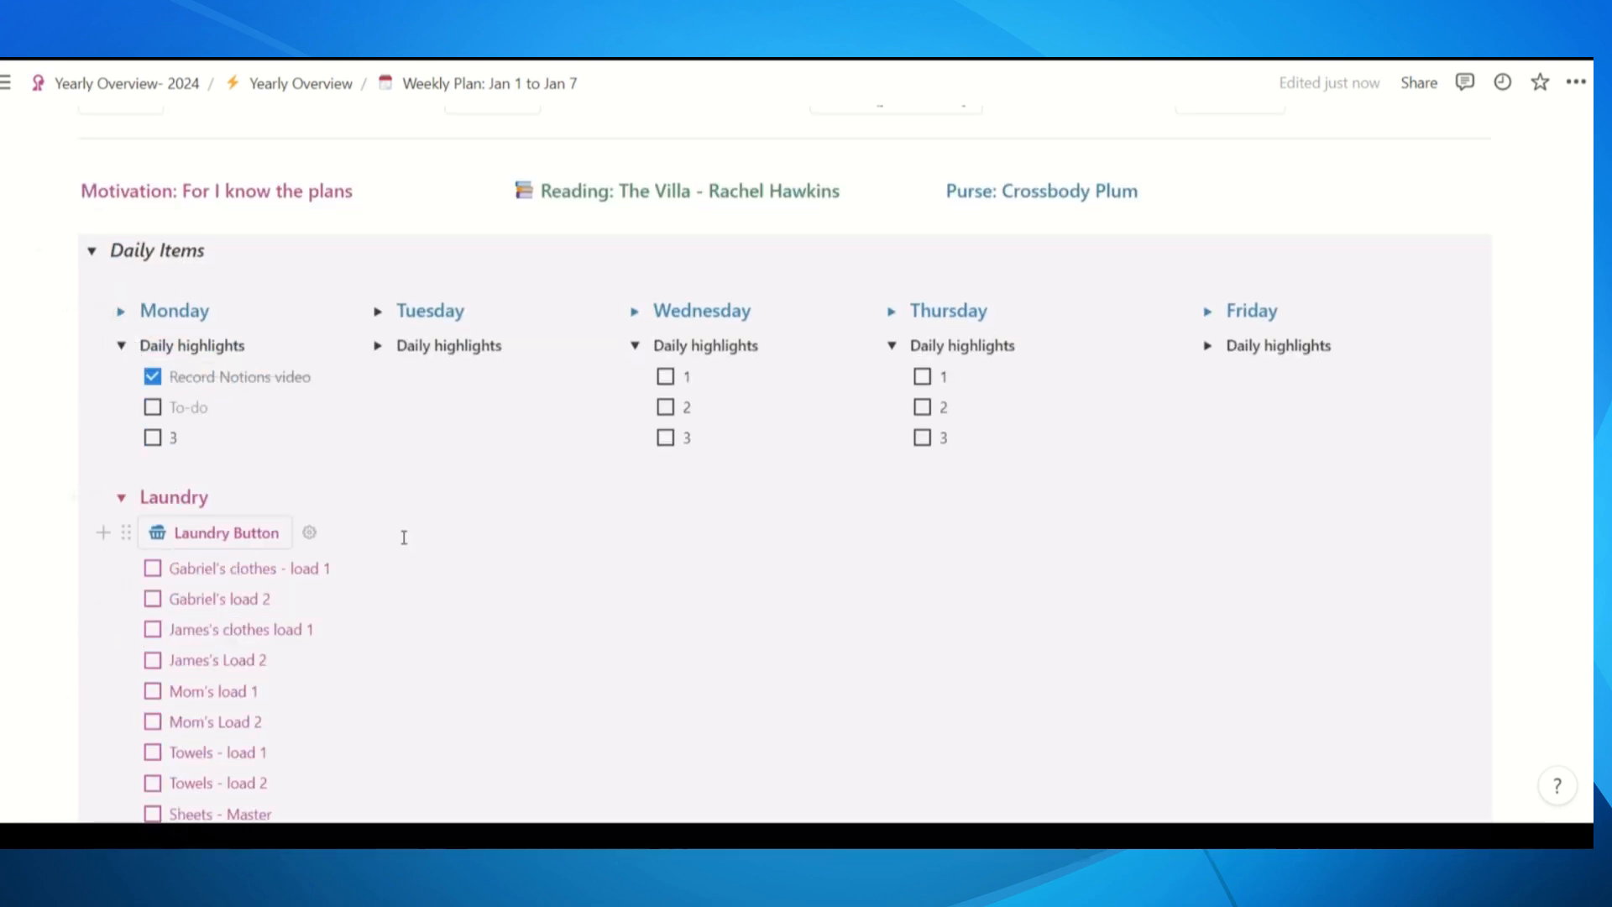
left_click(117, 311)
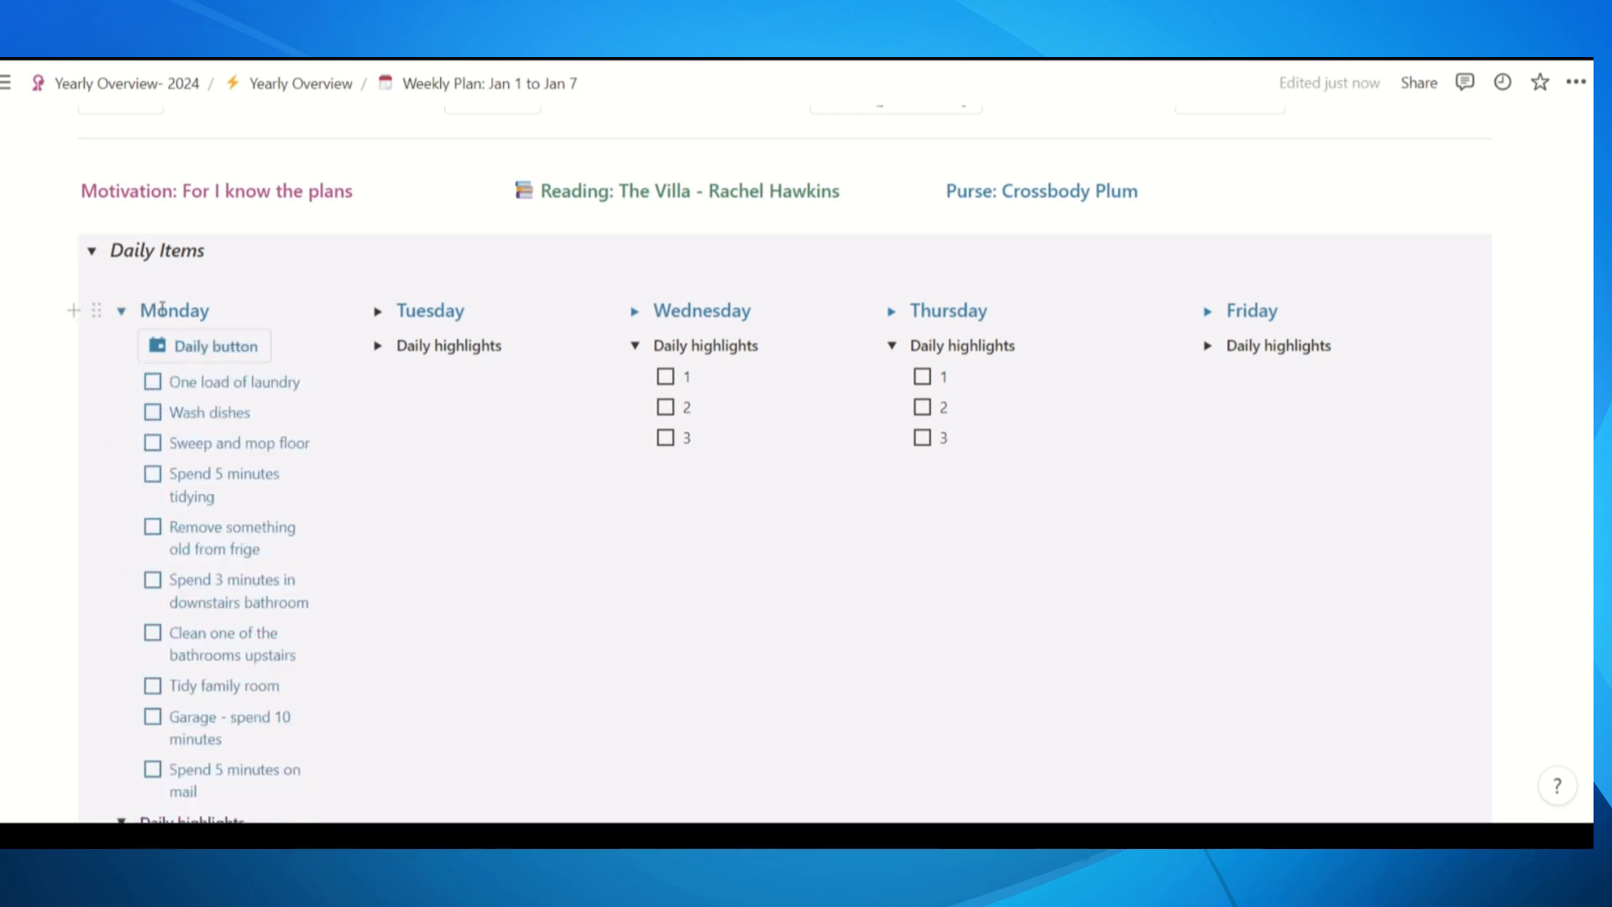
left_click(121, 311)
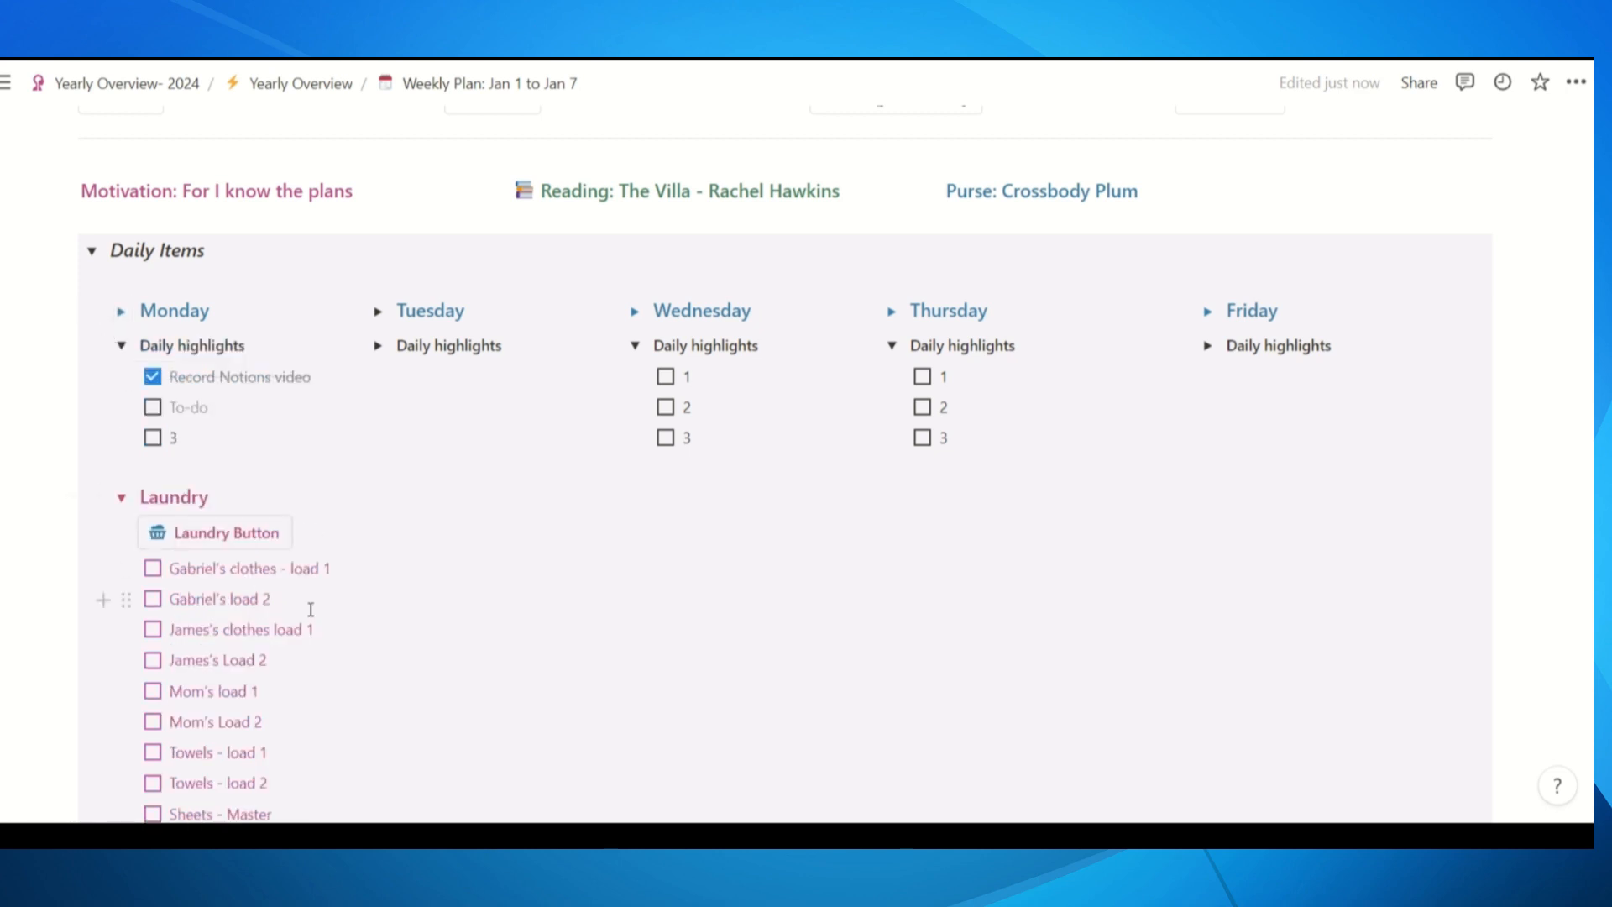
left_click(121, 311)
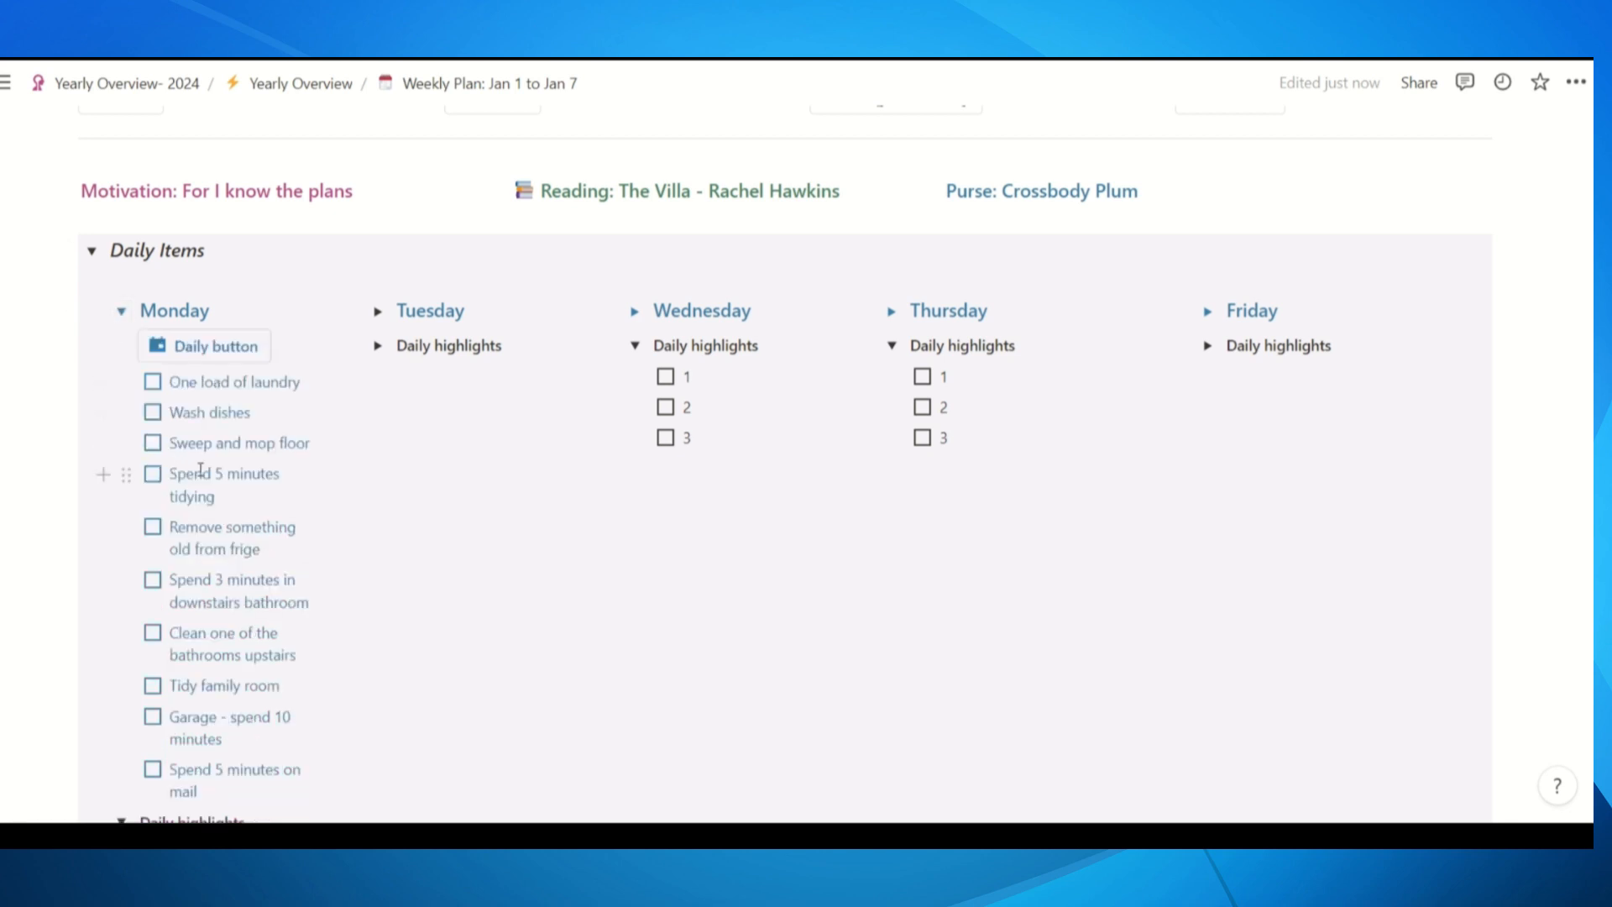
left_click(121, 311)
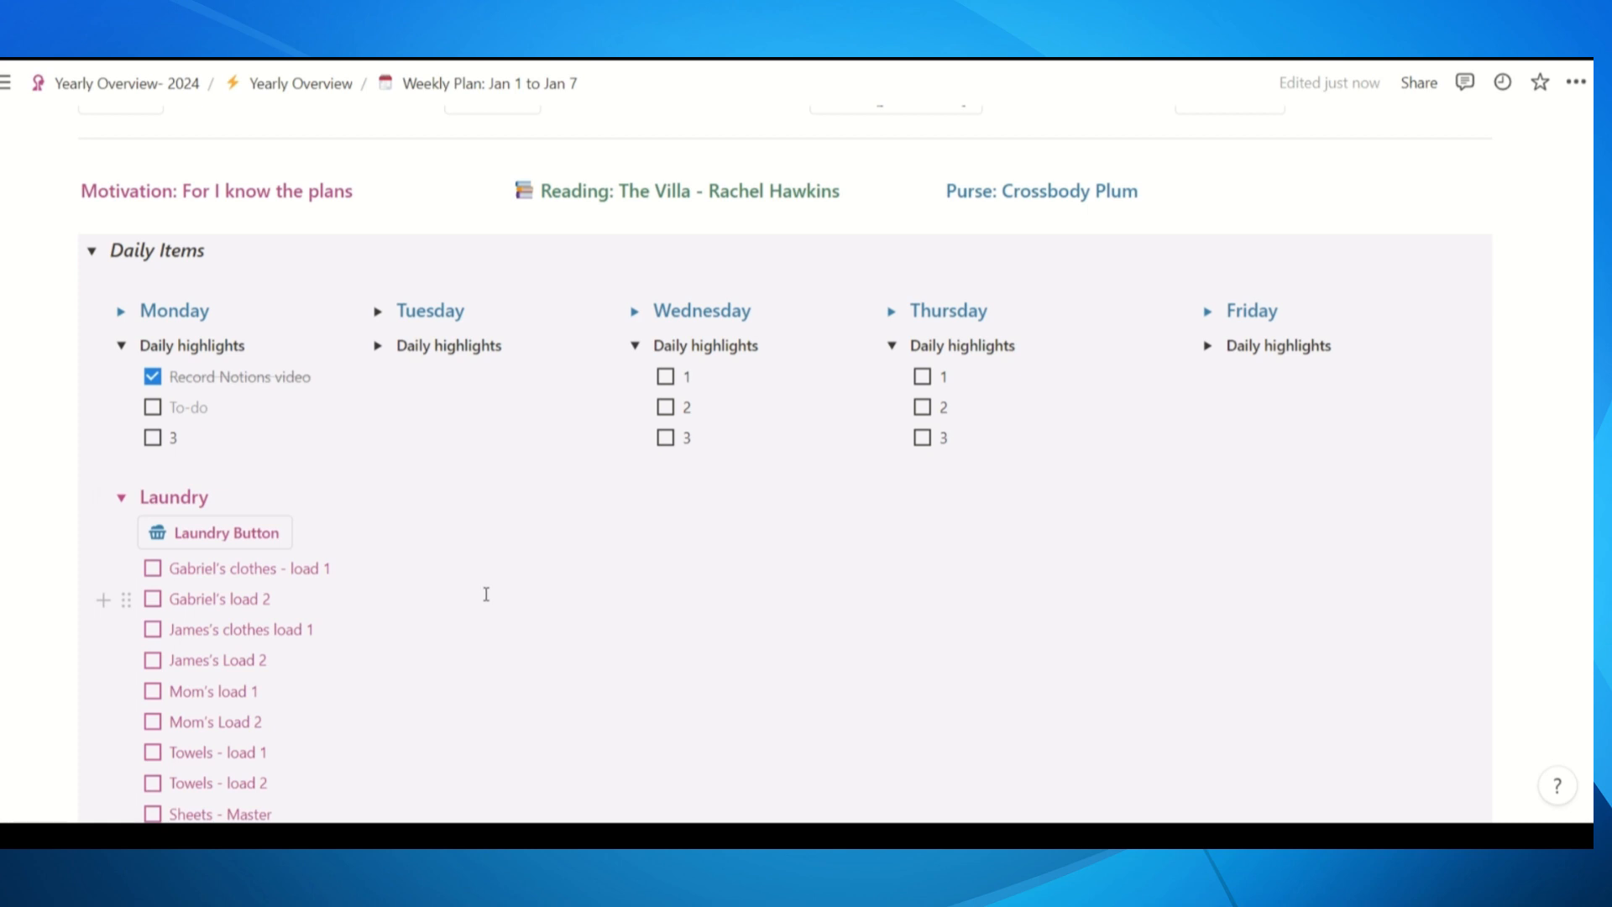
Leave the Jan 1 to Jan 7 weekly plan and return to Life Hub by way of Yearly Overview- 2024
scroll(483, 593, "down", 4)
scroll(487, 590, "up", 8)
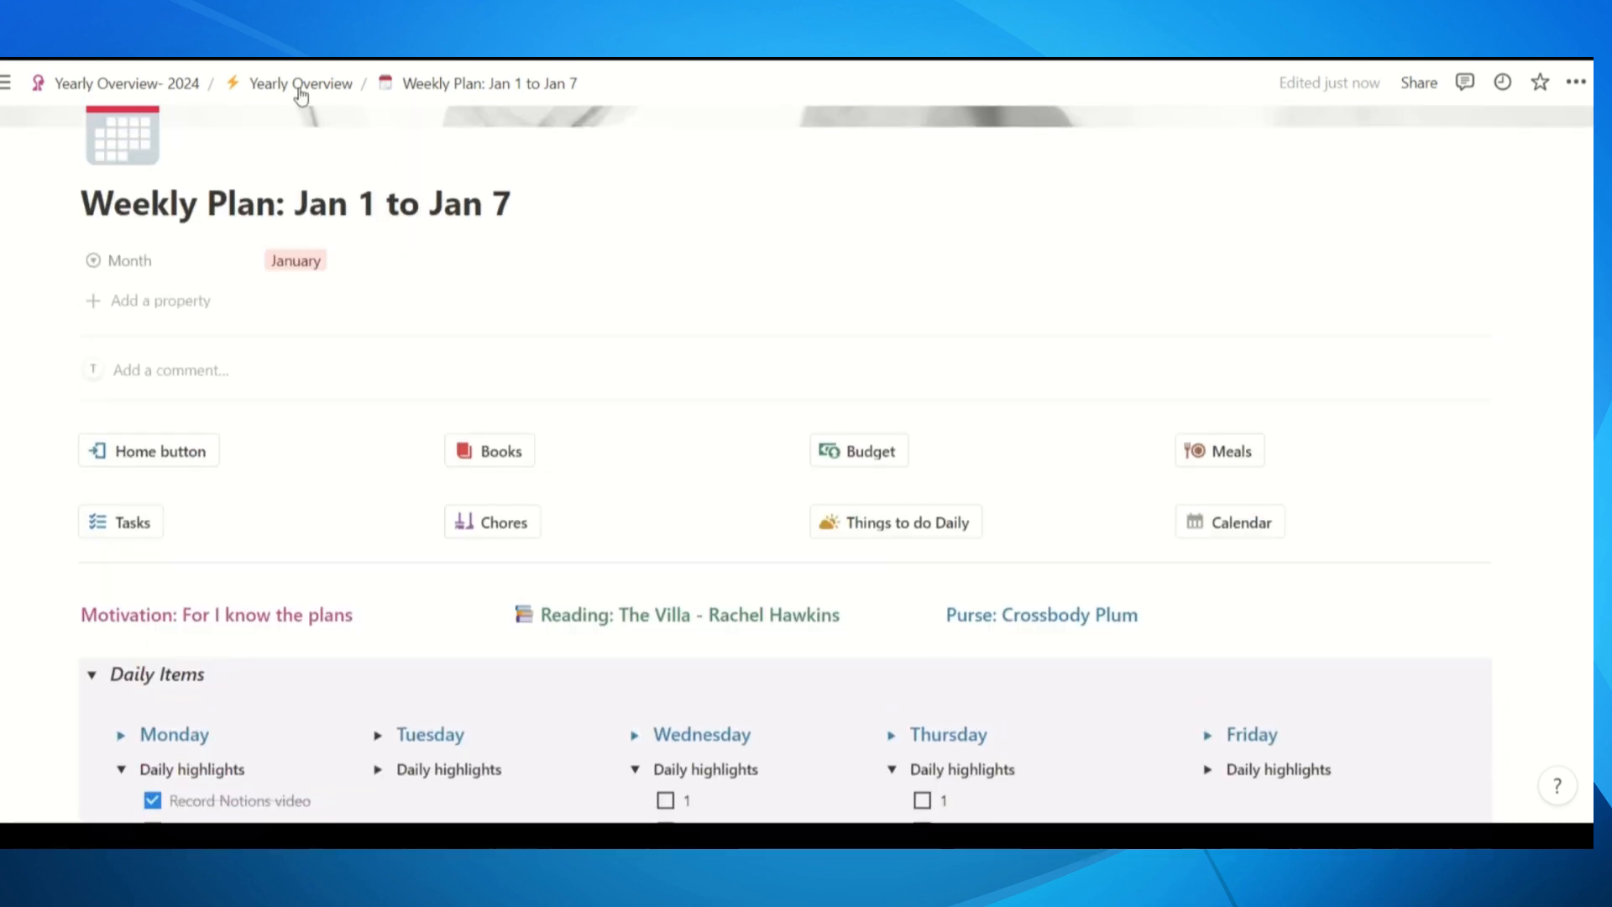
left_click(299, 83)
left_click(105, 83)
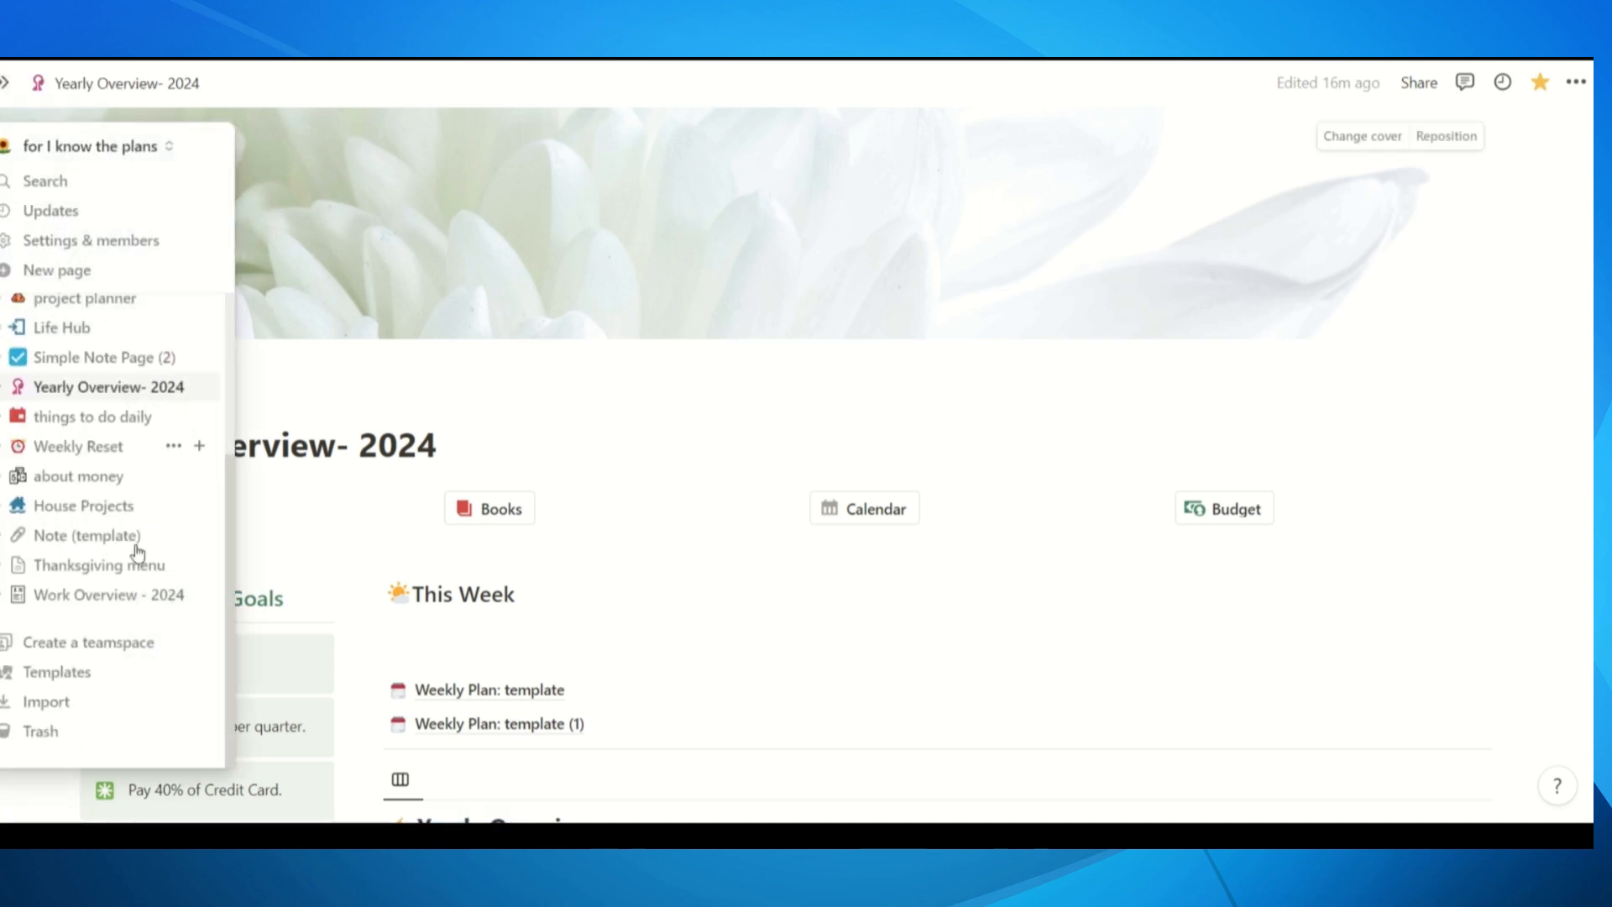
left_click(143, 509)
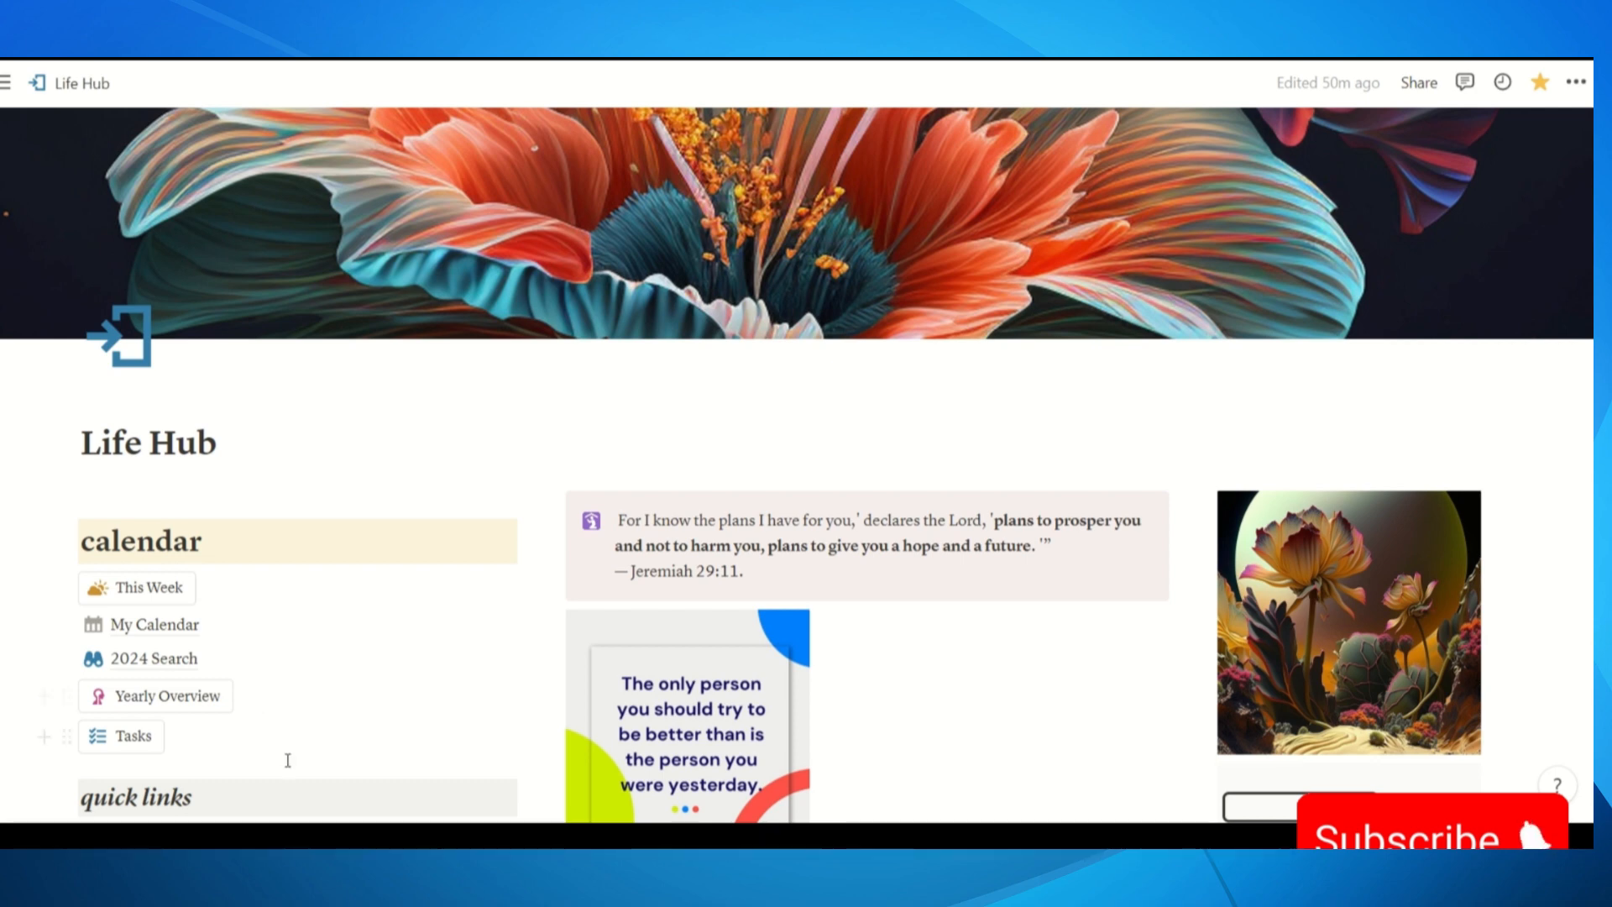
Review all of Life Hub's sections down to the closing images and return to the page's cover
scroll(439, 551, "down", 5)
scroll(442, 555, "down", 4)
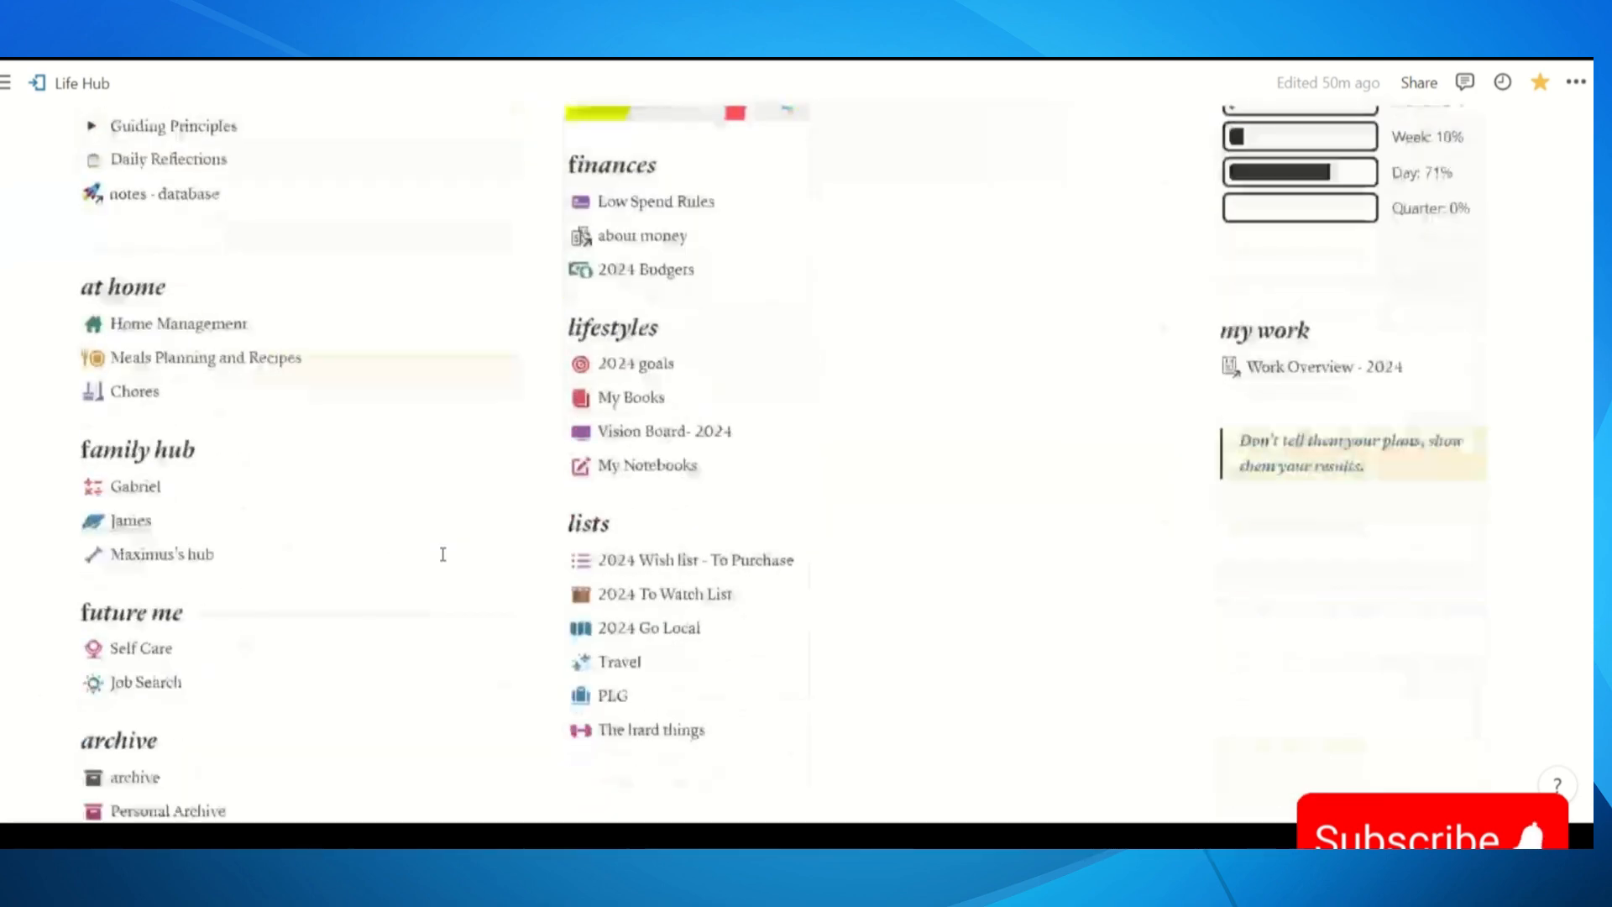
scroll(442, 555, "down", 1)
mouse_move(452, 560)
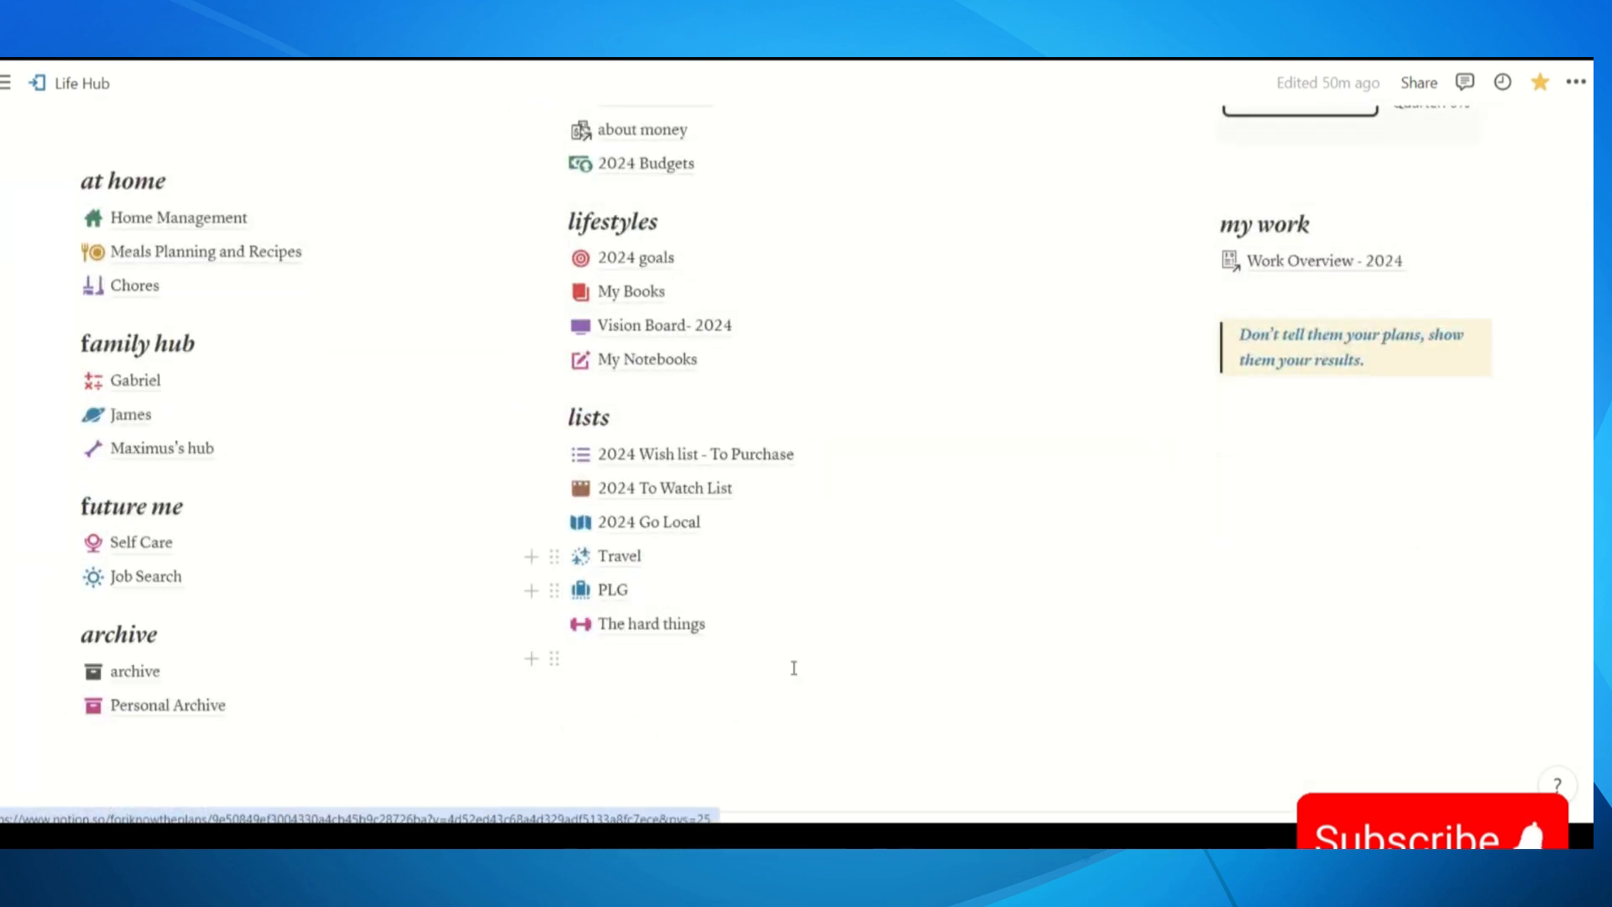
scroll(1022, 630, "down", 3)
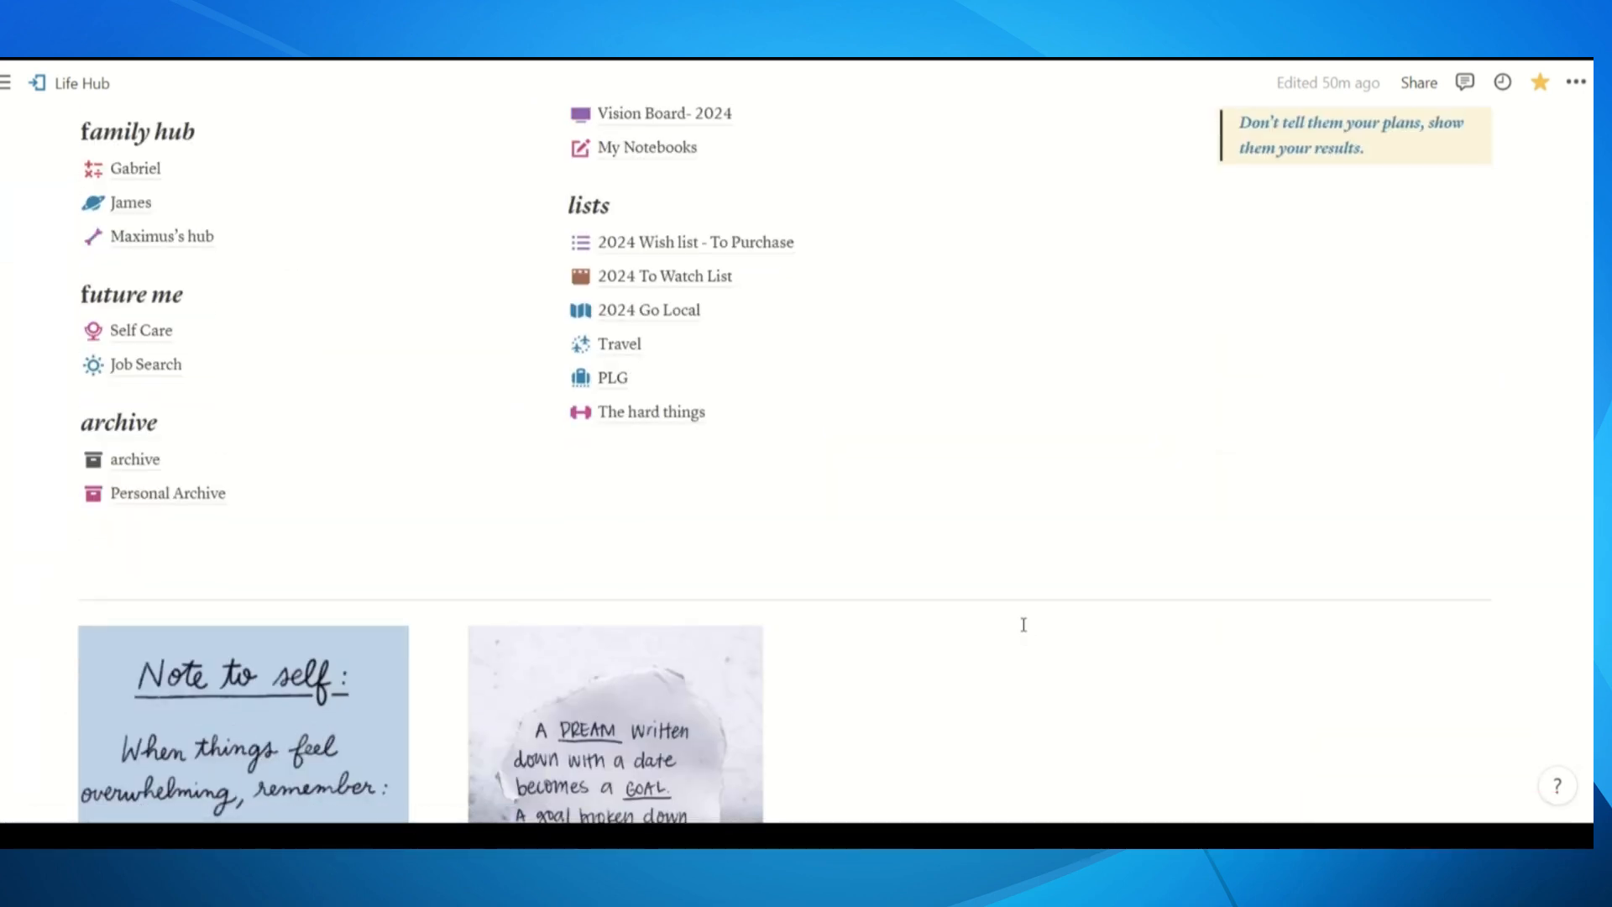
scroll(1023, 625, "down", 2)
scroll(1023, 625, "up", 4)
mouse_move(1023, 632)
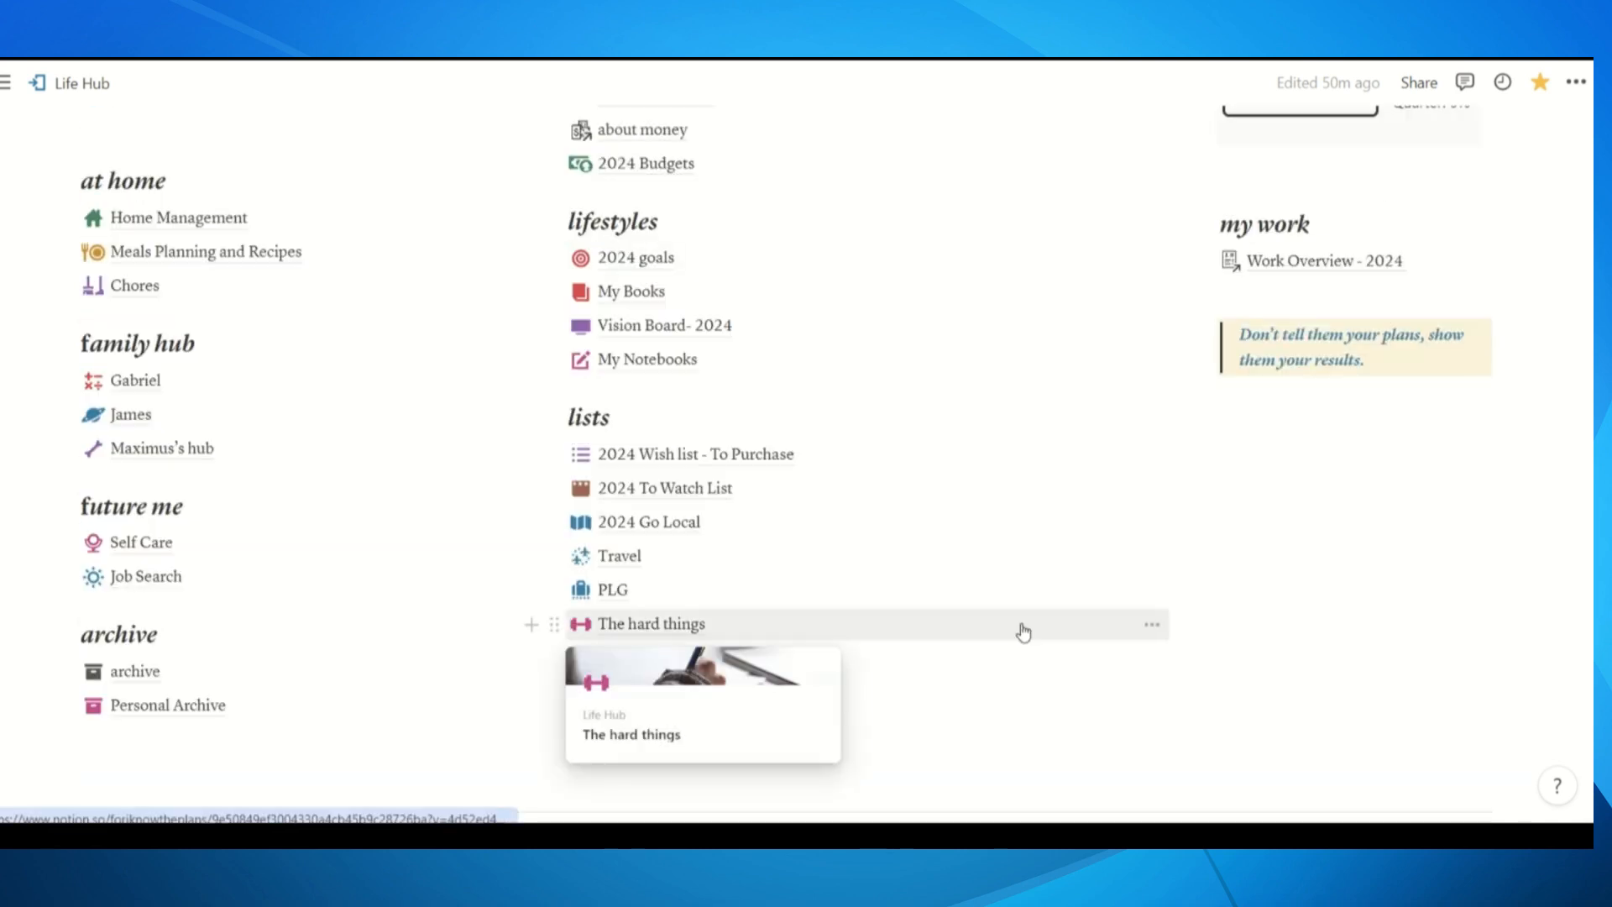
mouse_move(1066, 383)
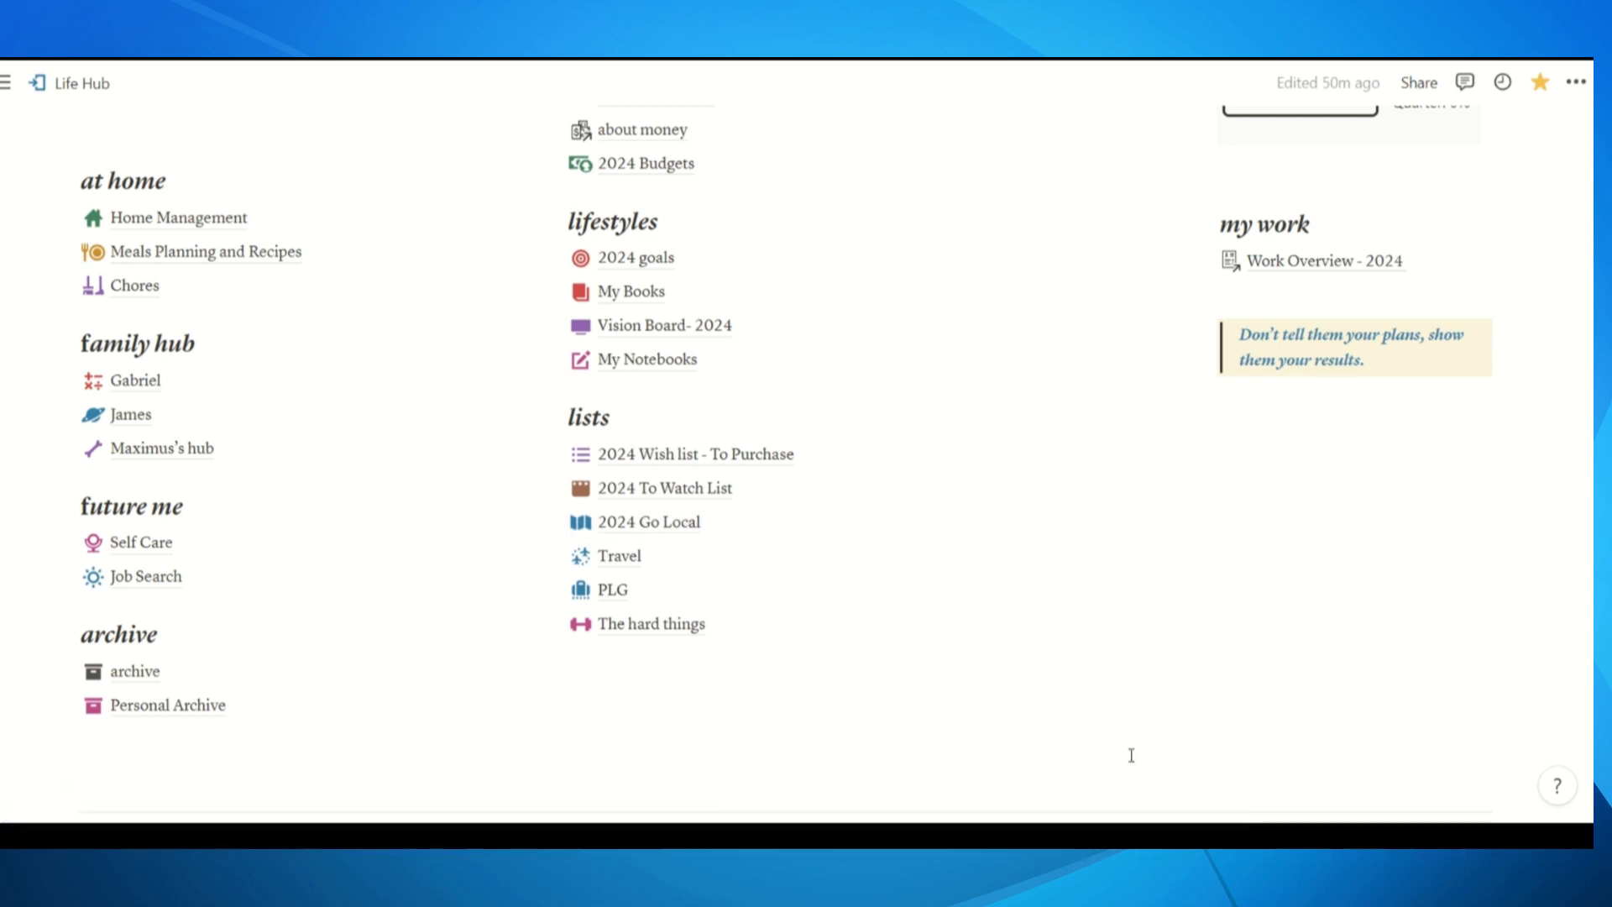
scroll(1131, 756, "up", 6)
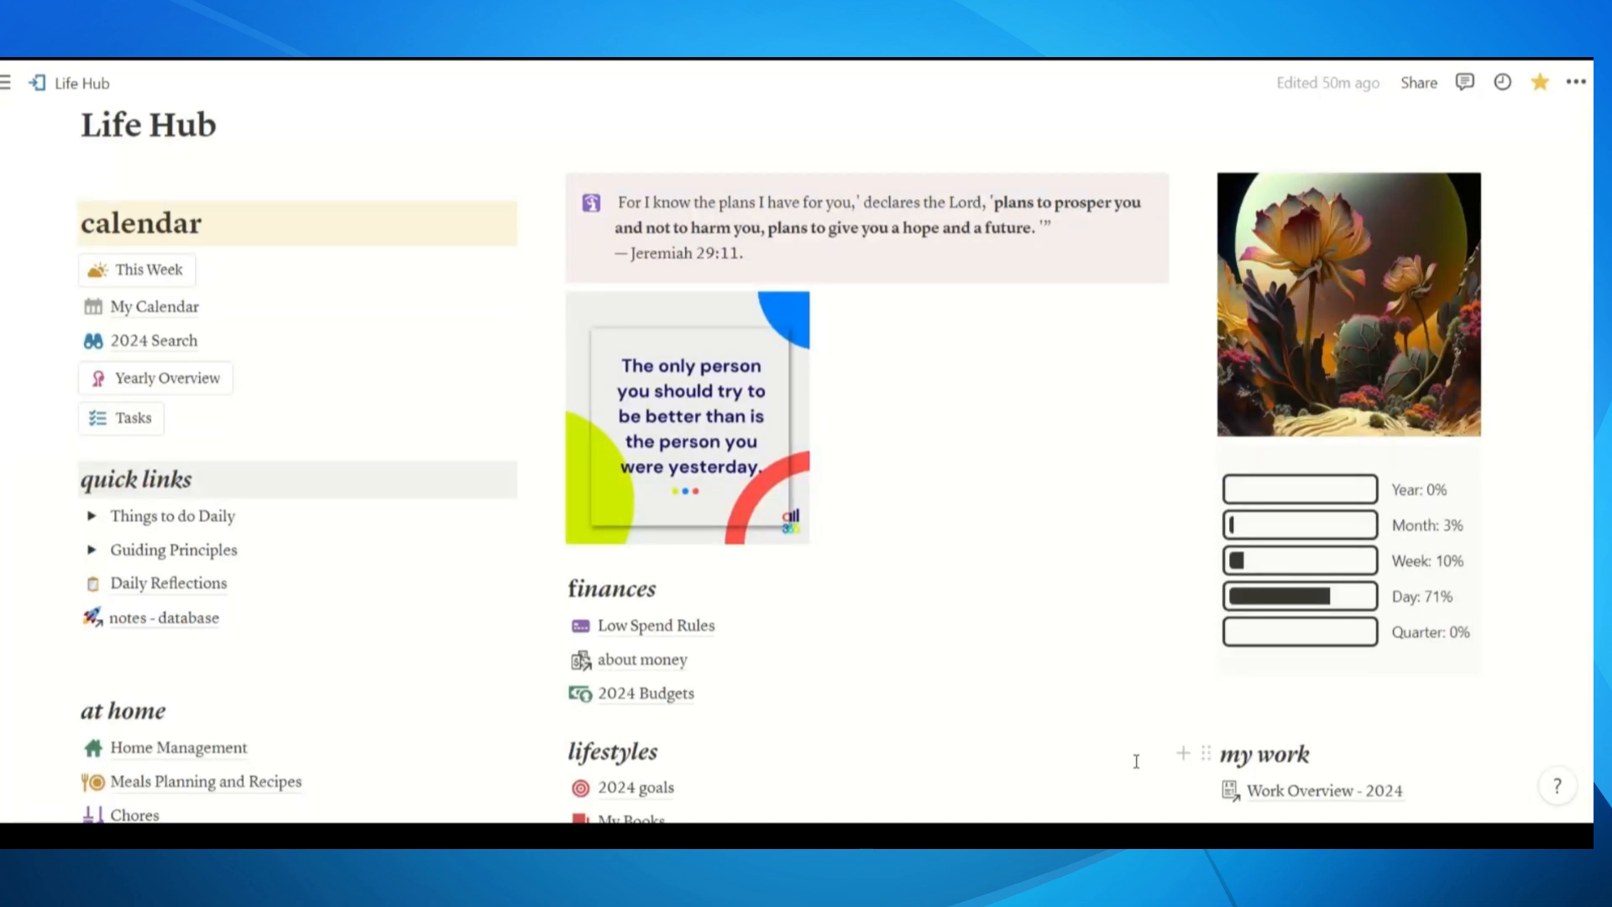
scroll(1080, 729, "up", 4)
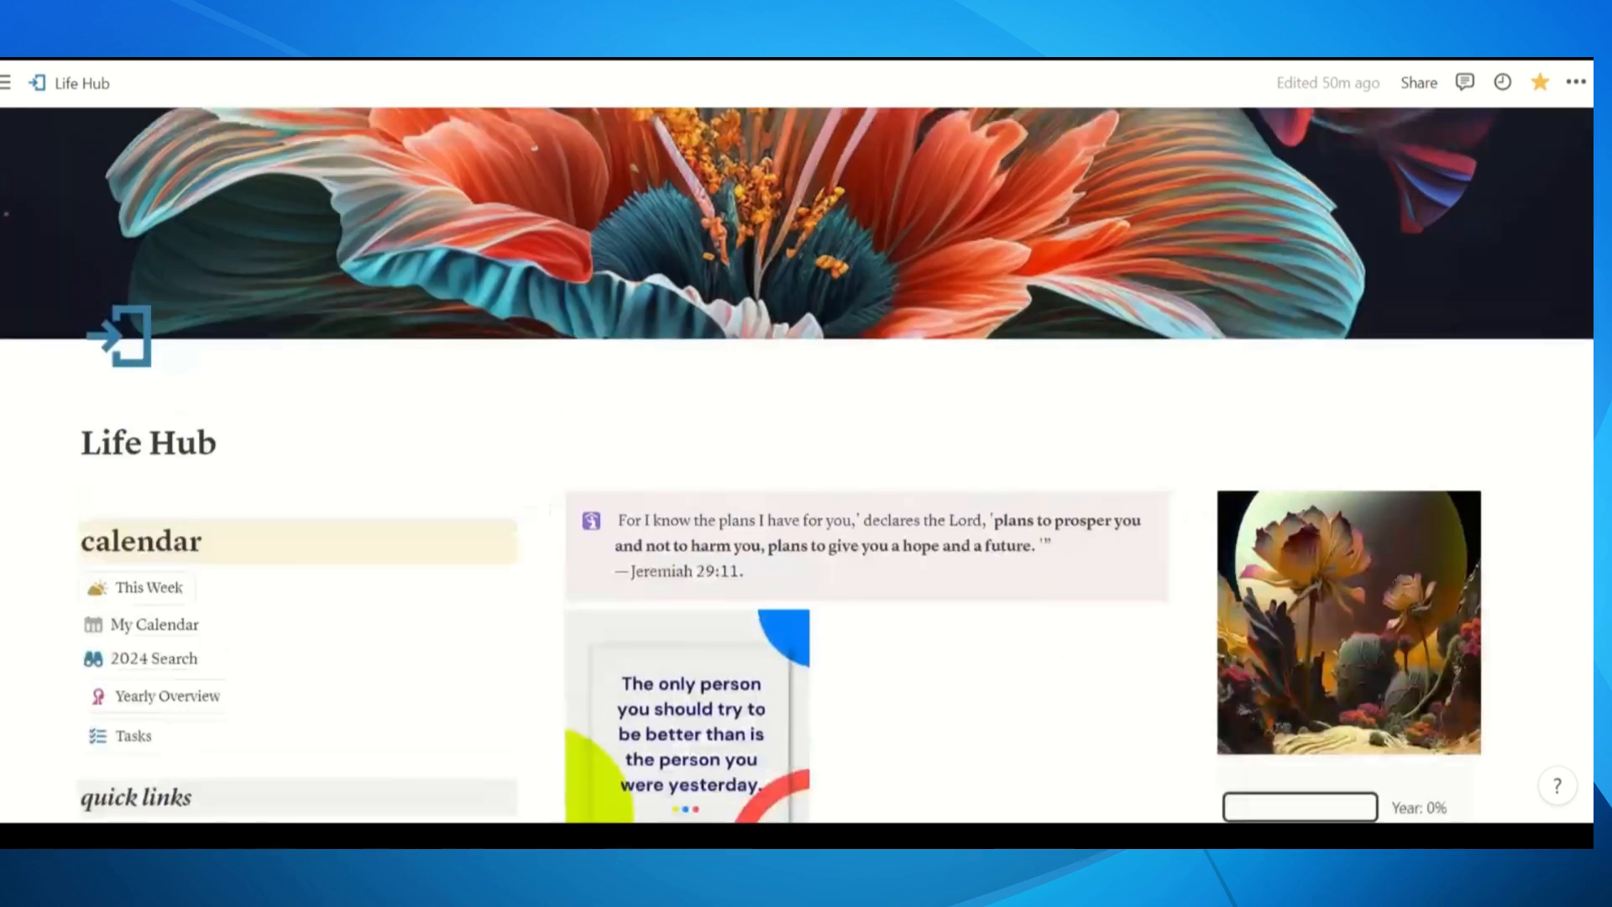
mouse_move(781, 62)
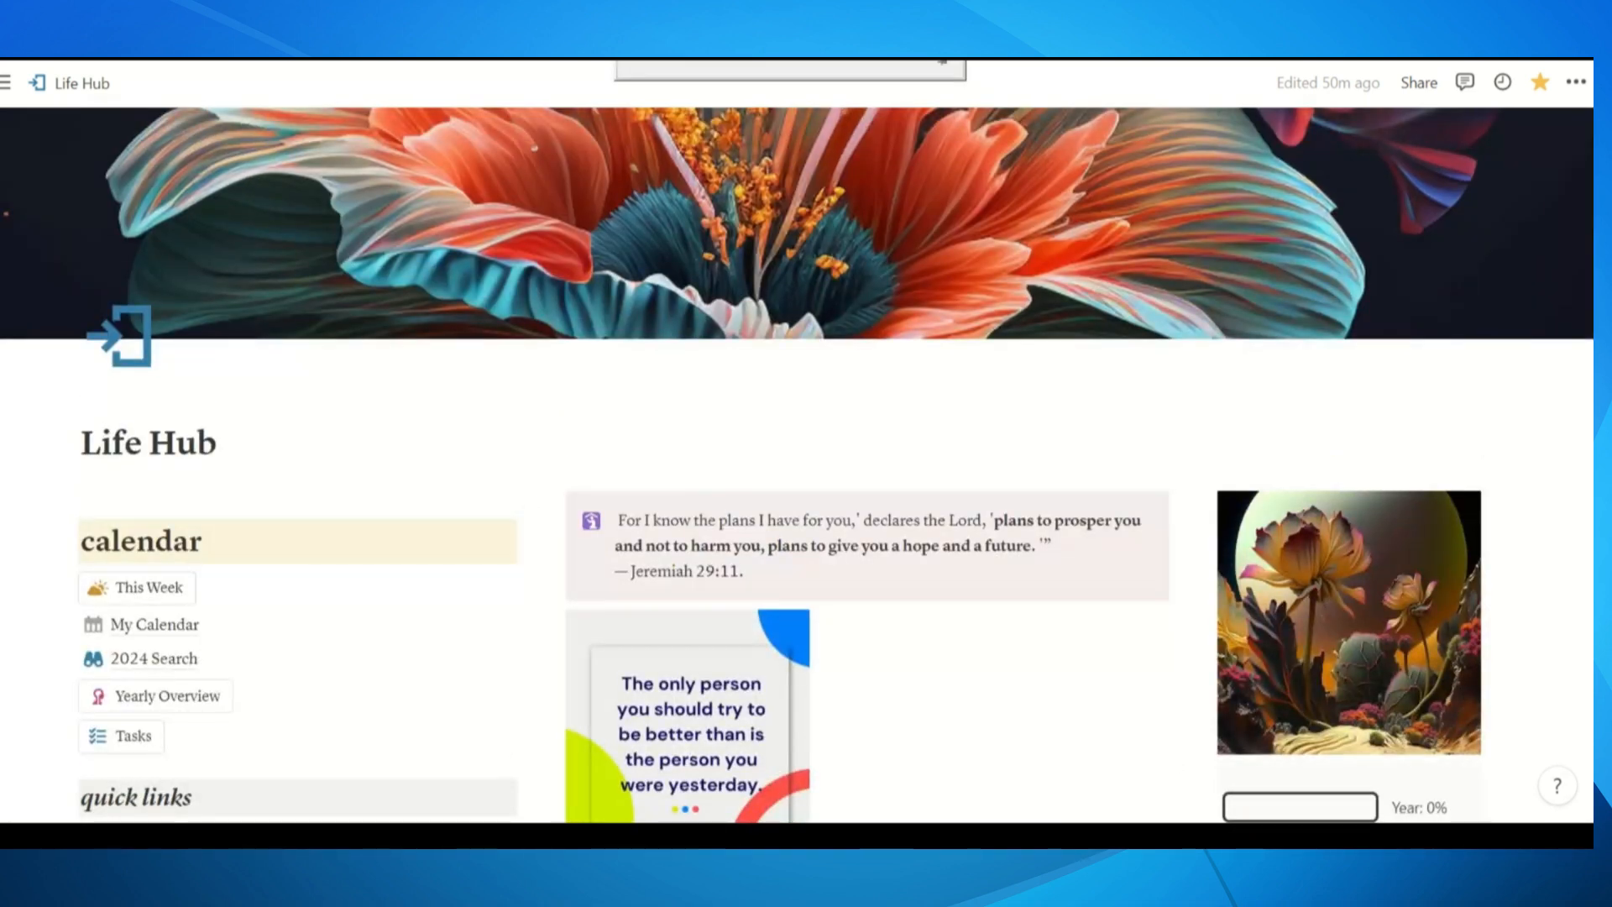